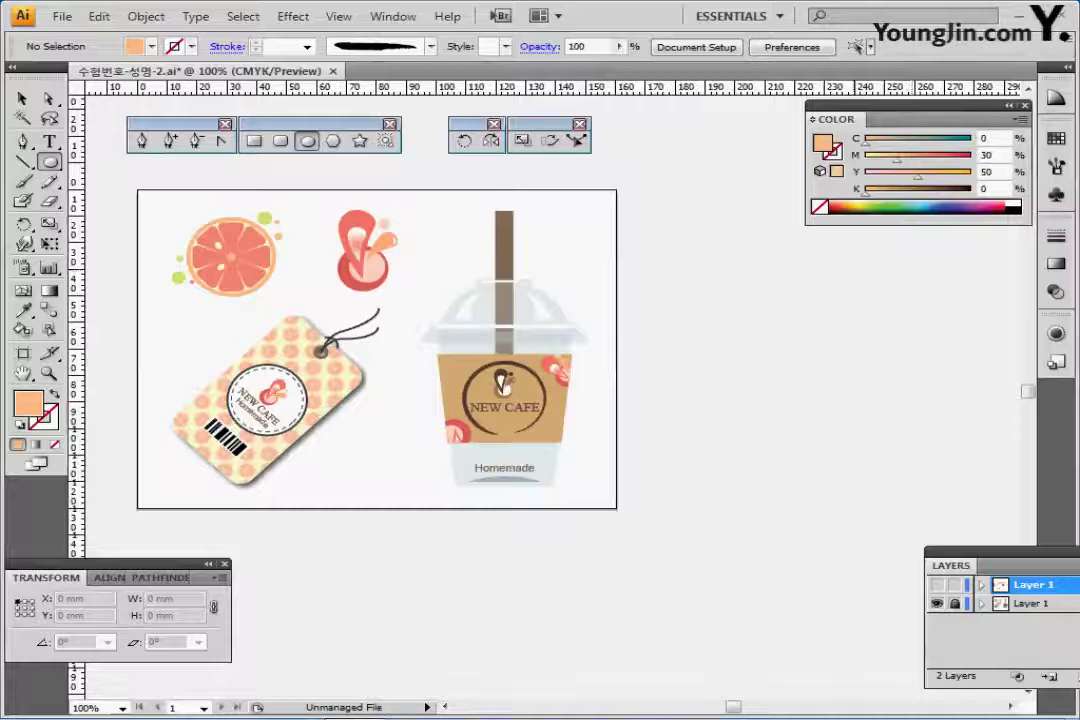
Step: Hide the finished reference layer, show the working Layer 1 above it, and display the guides
double_click(24, 373)
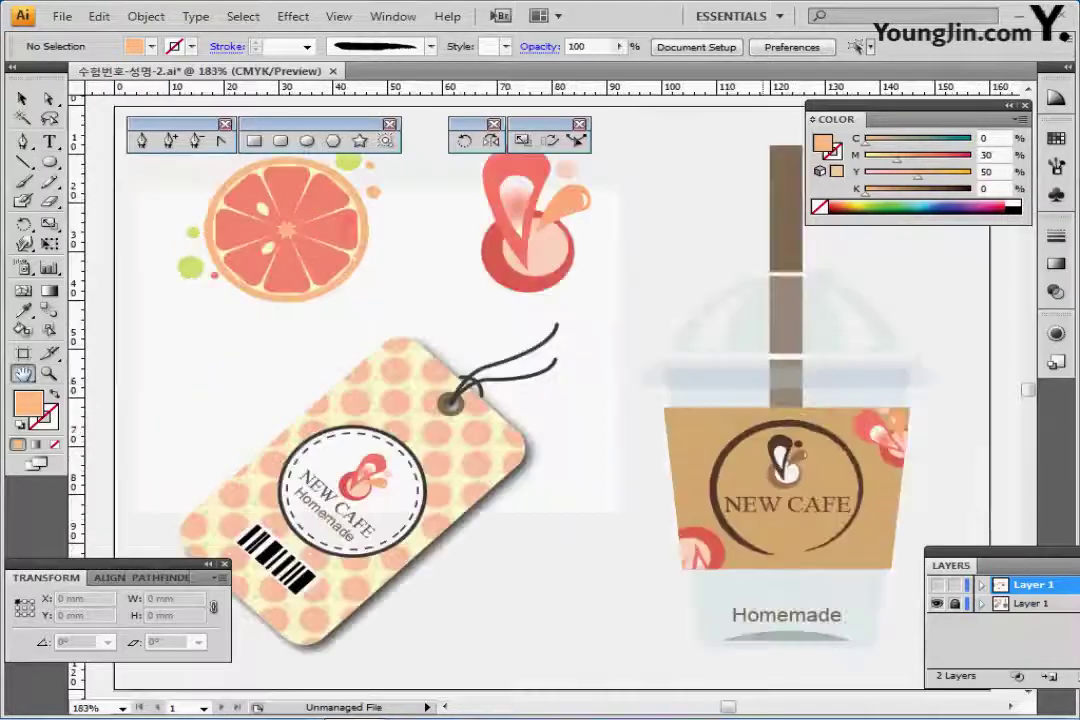
key("ctrl+y")
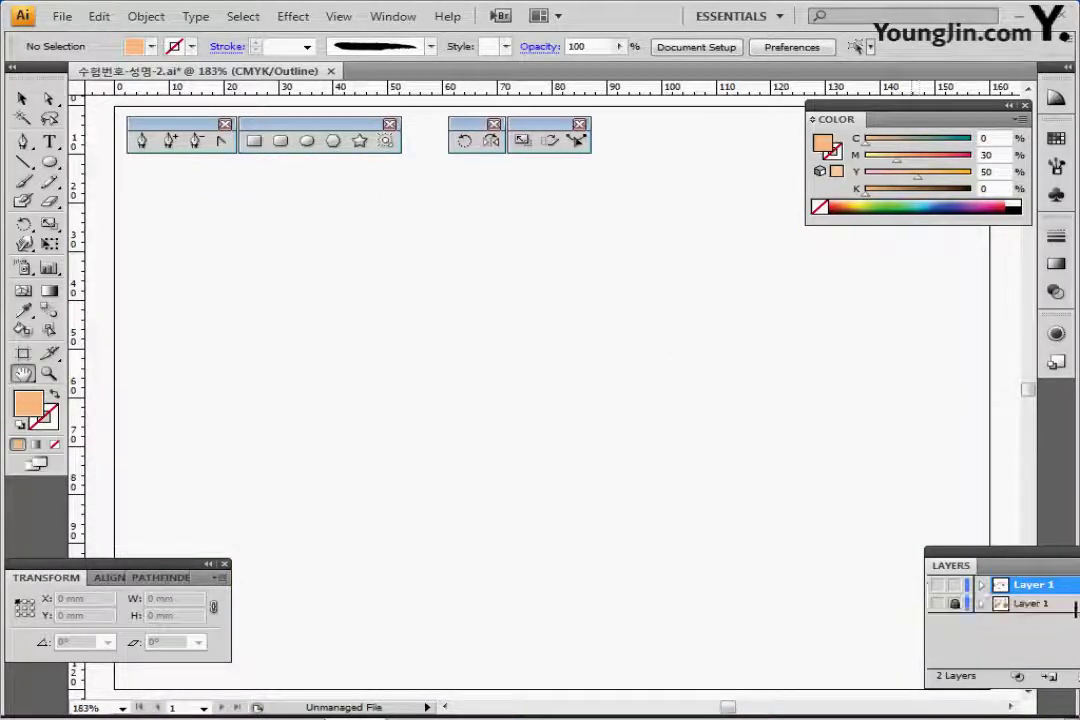
left_click(936, 585)
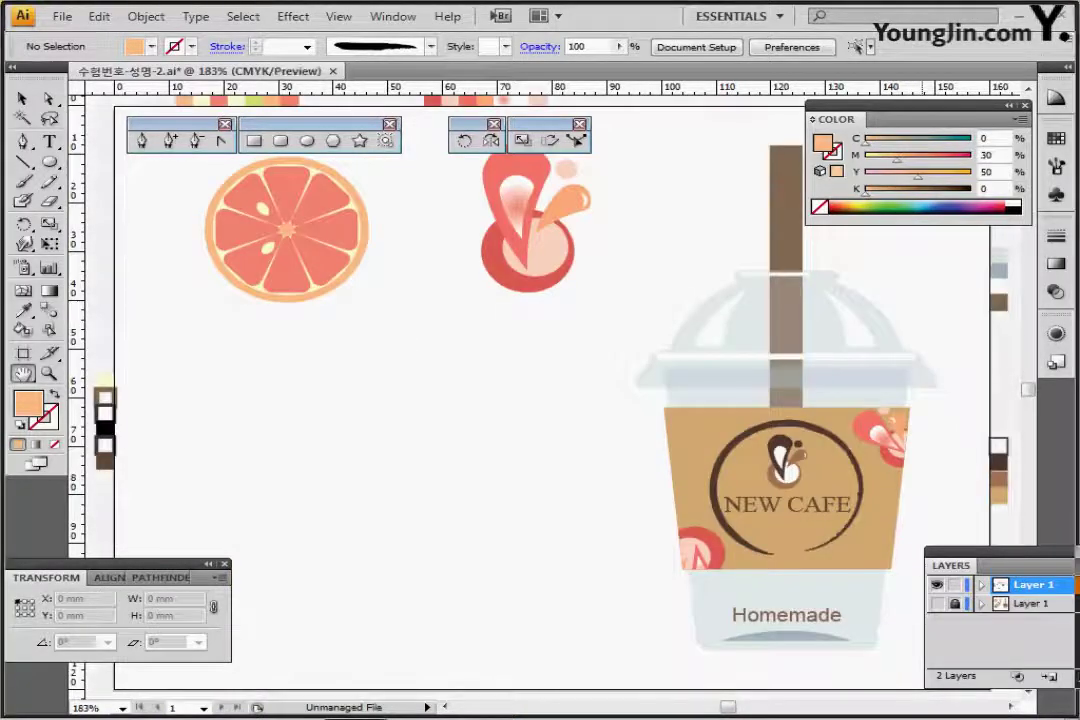
key("ctrl+;")
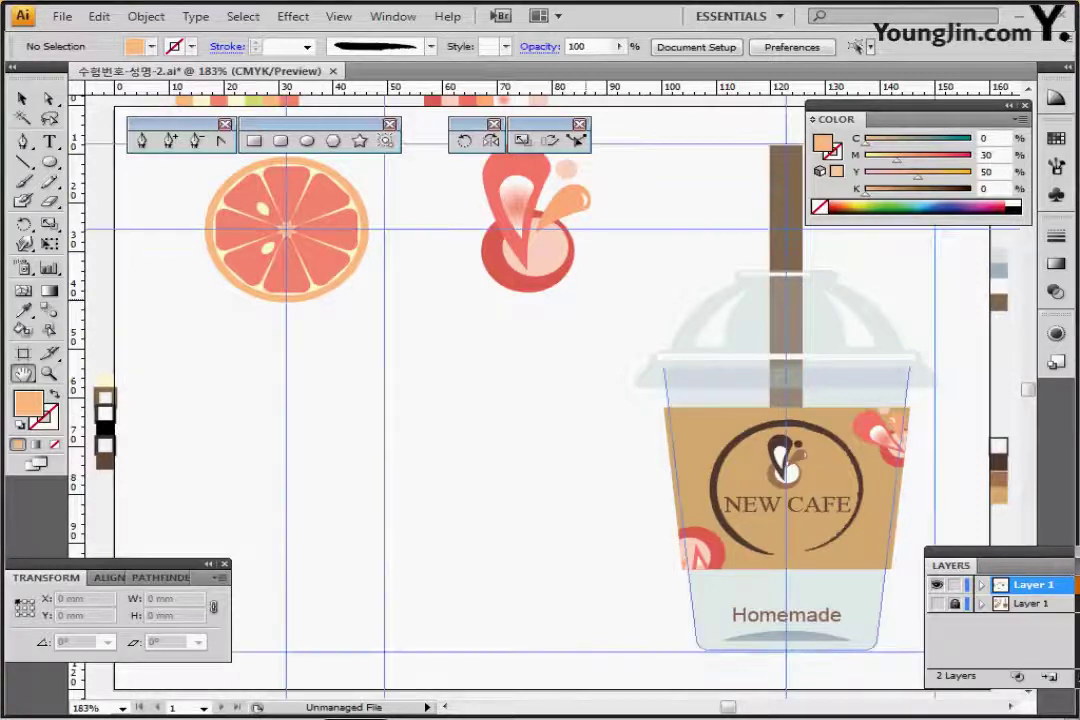
Step: Delete the orange slice, logo and cup artwork from the artboard, leaving the colour swatches around it
key("ctrl+minus")
left_click_drag(485, 292, 419, 276)
left_click(22, 98)
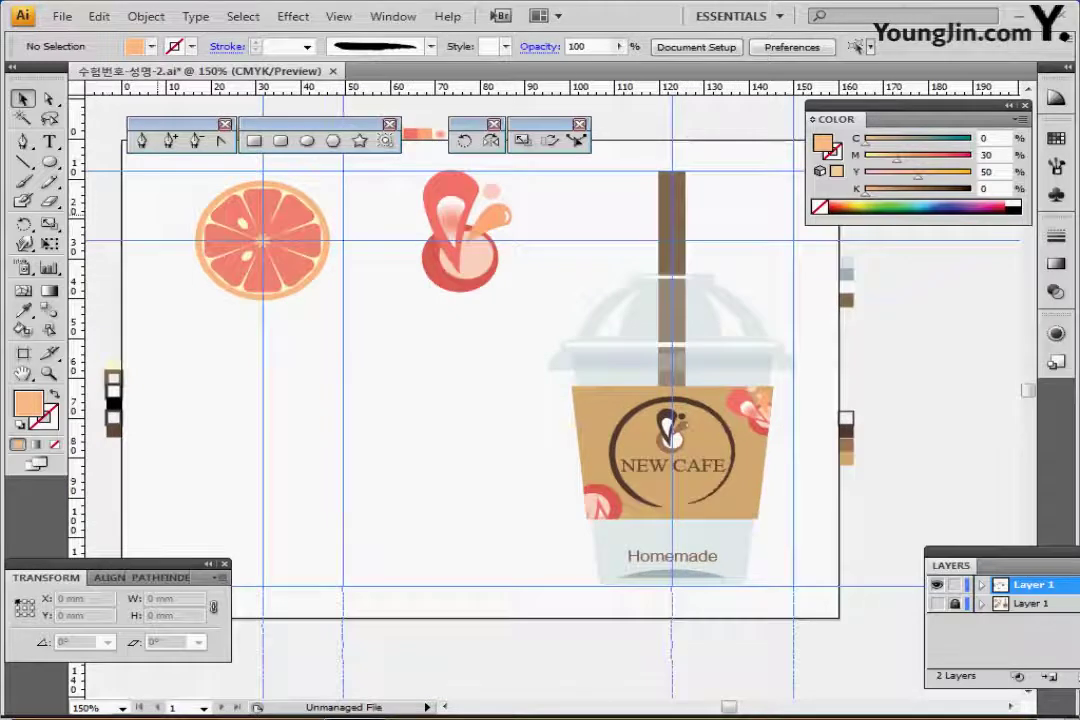
left_click_drag(173, 191, 670, 500)
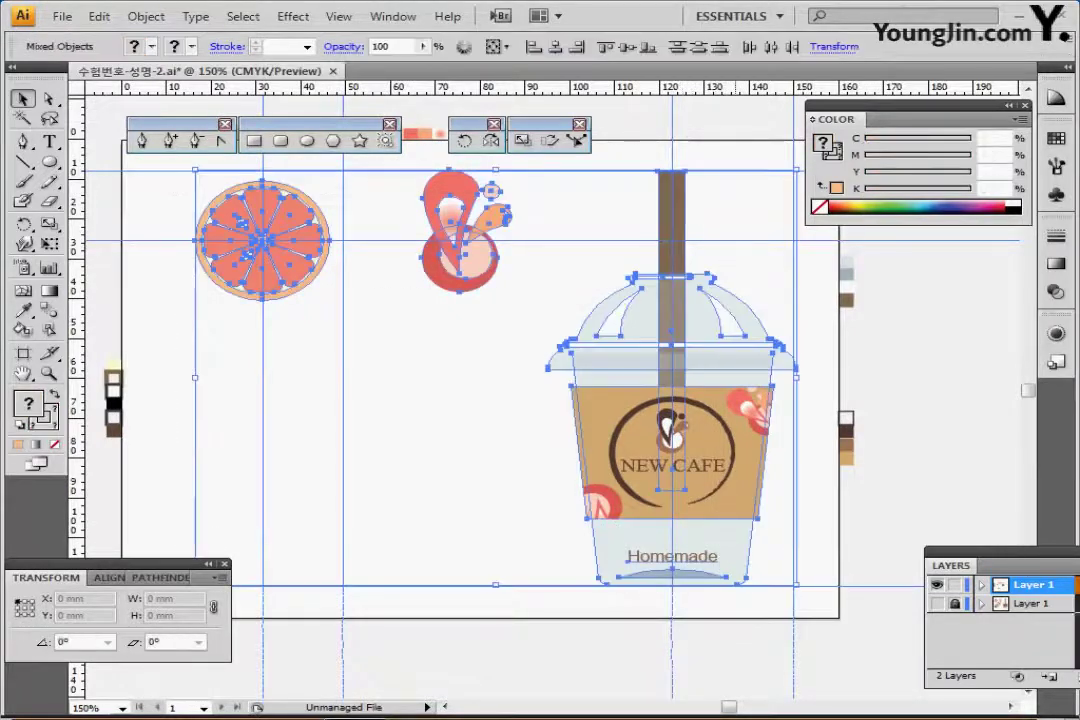
key("Delete")
Step: Draw a 30 x 30 mm circle centred on the guide intersection near the artboard's upper-left corner
key("ctrl+plus")
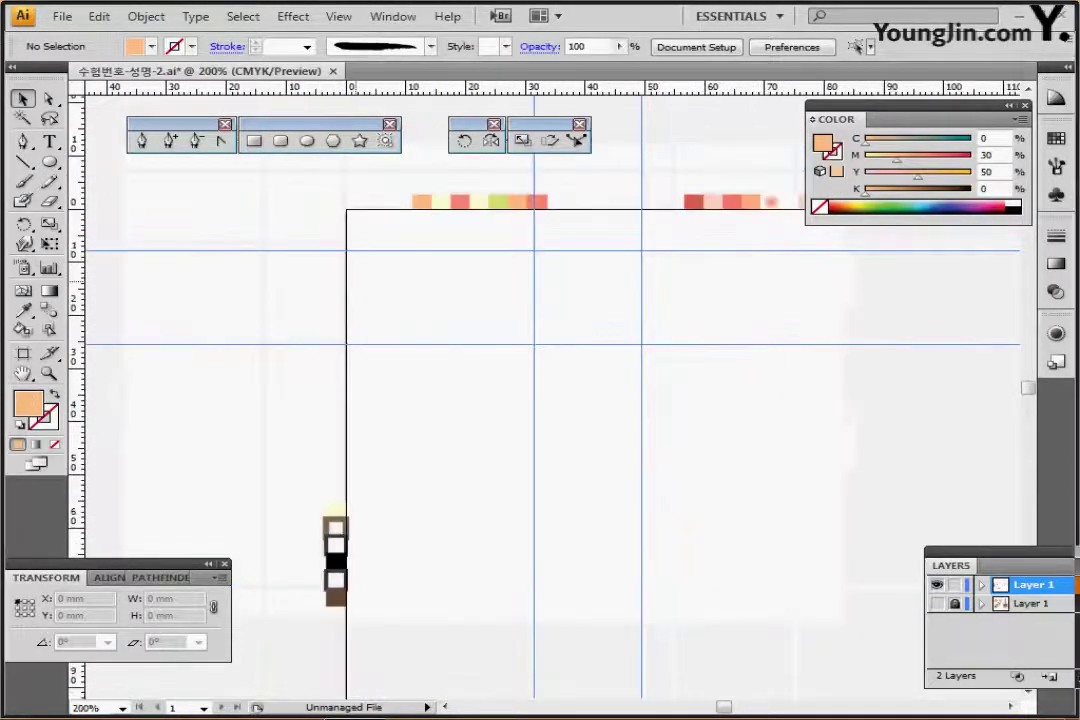
left_click_drag(540, 358, 312, 279)
left_click(308, 141)
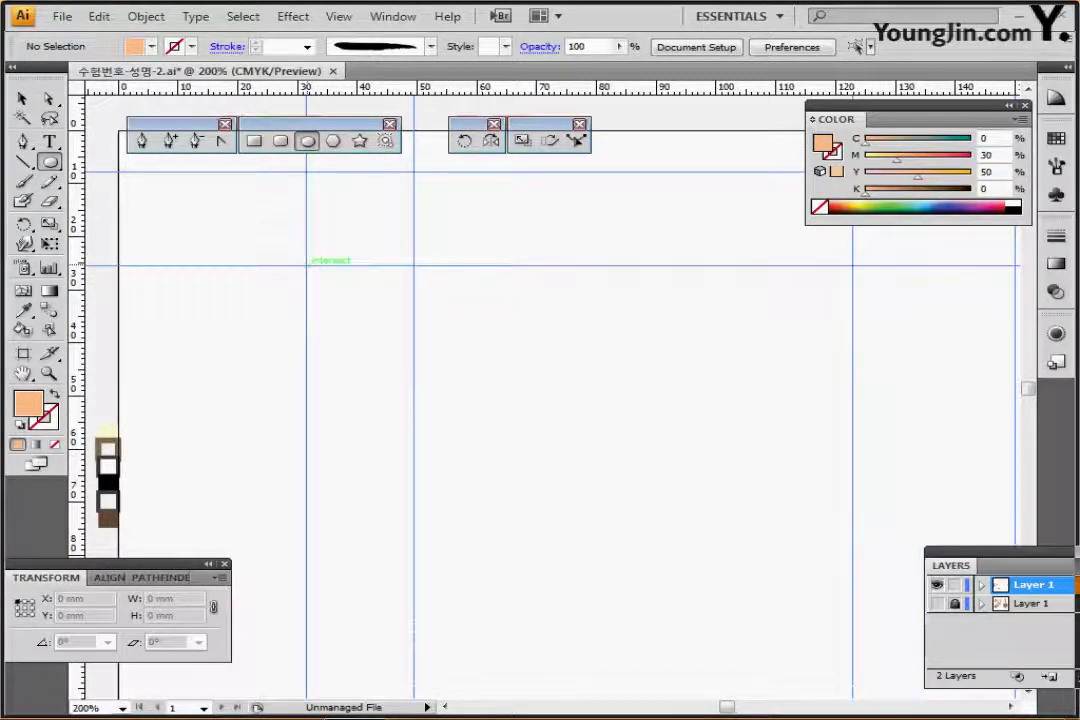
left_click(306, 266)
type("3")
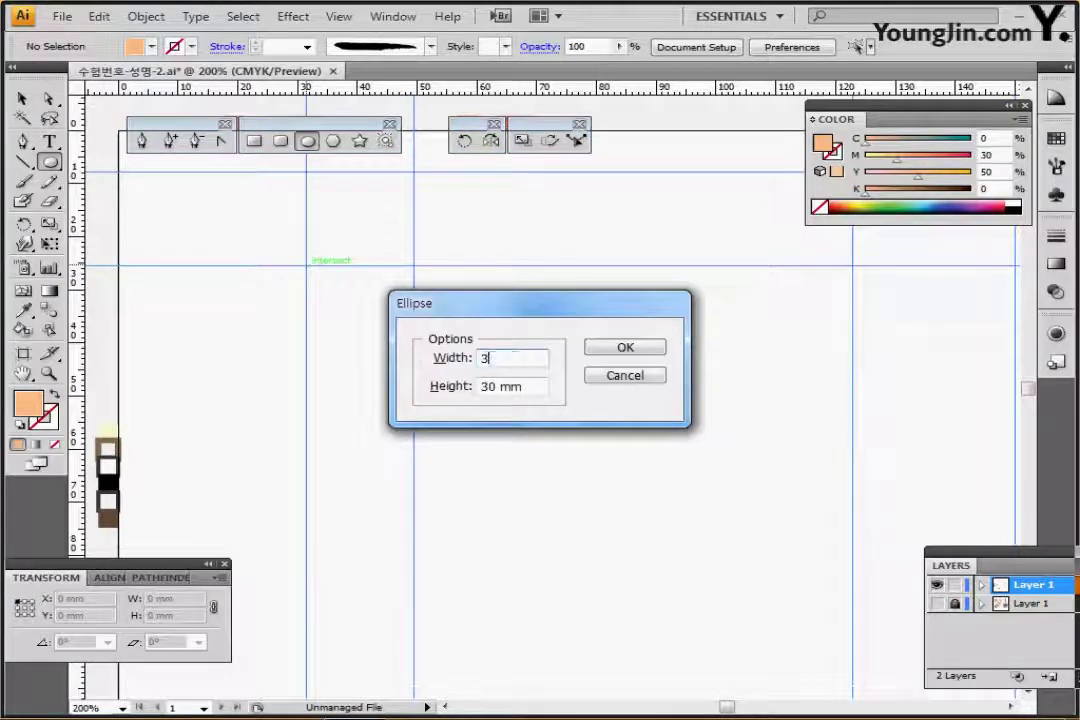
type("0`30")
key("BackSpace")
key("BackSpace")
key("BackSpace")
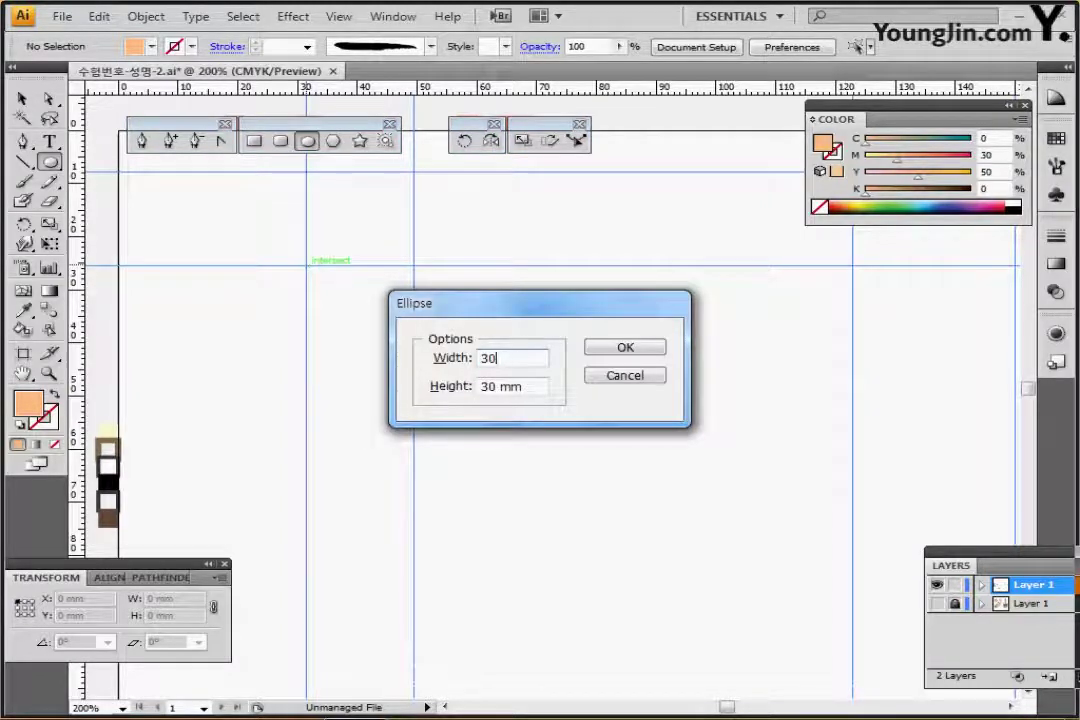
key("Tab")
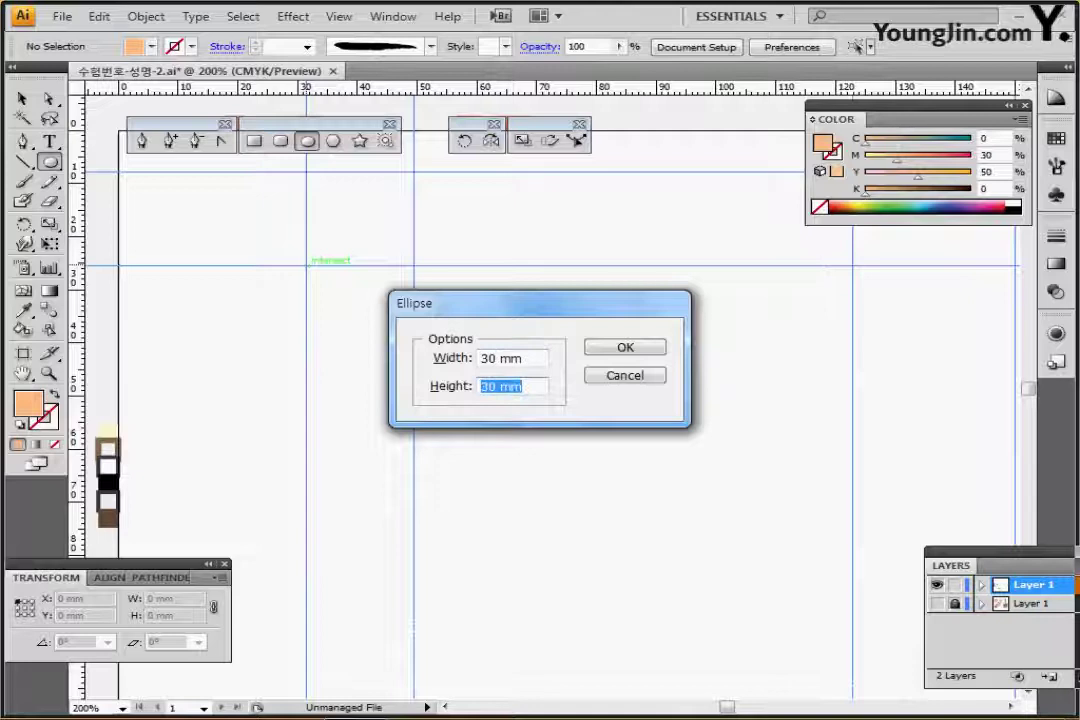
key("Return")
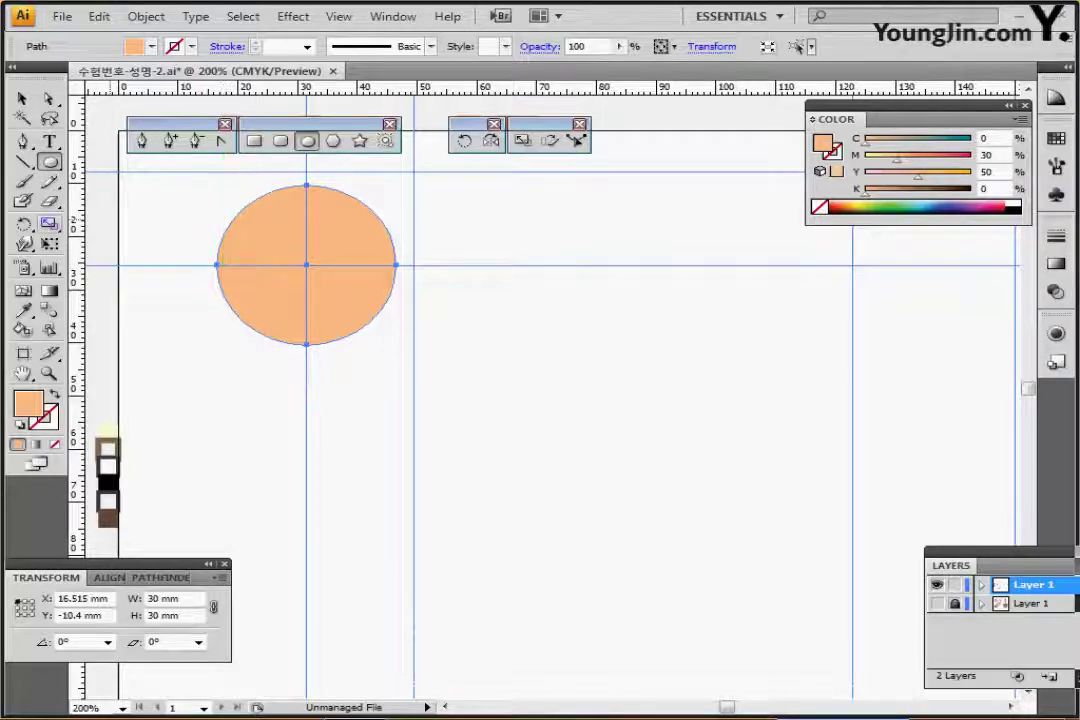
Step: Create a concentric copy of the circle scaled uniformly to 90% and fill it with the pale yellow swatch (Y 20)
double_click(521, 140)
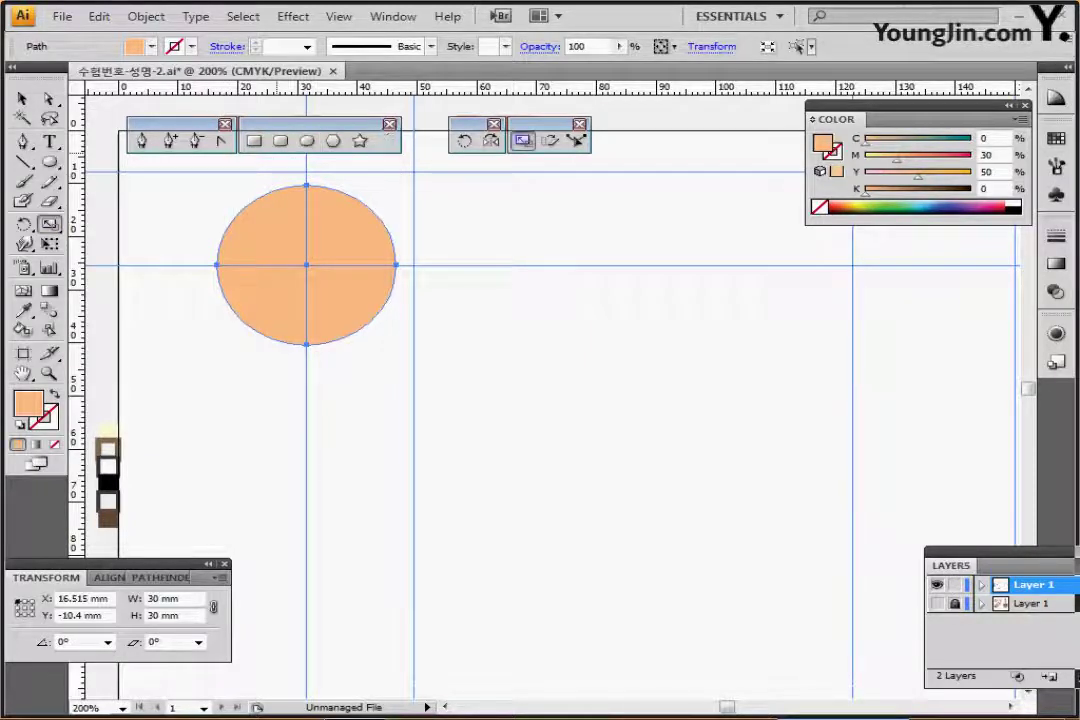
type("90")
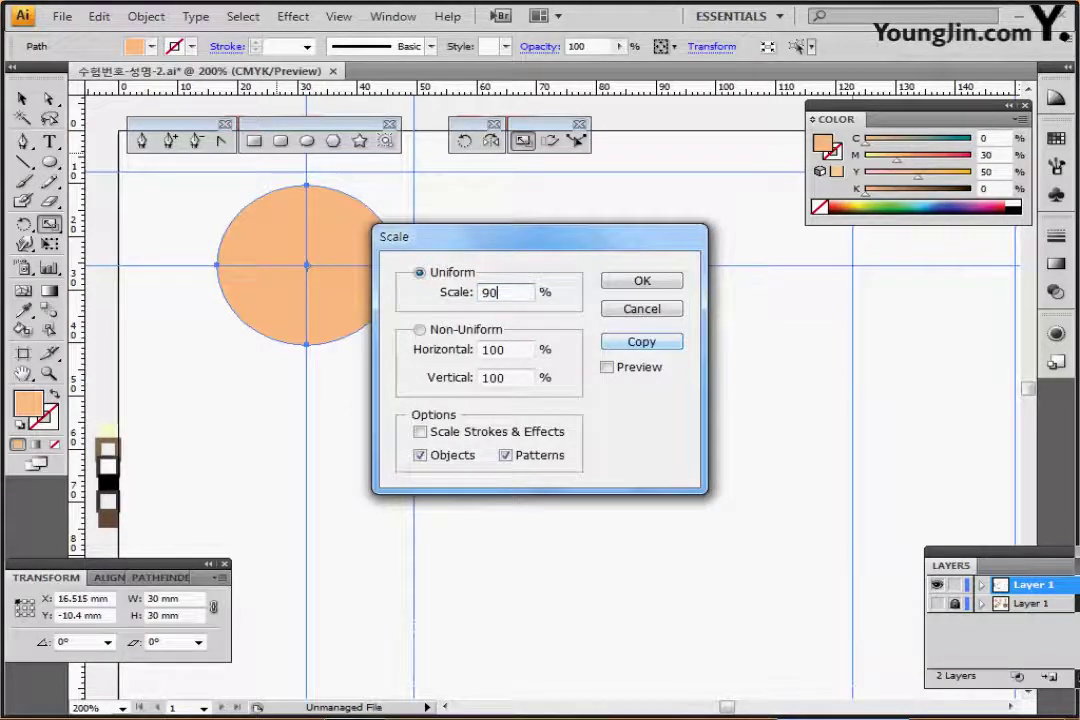
key("Tab")
key("Return")
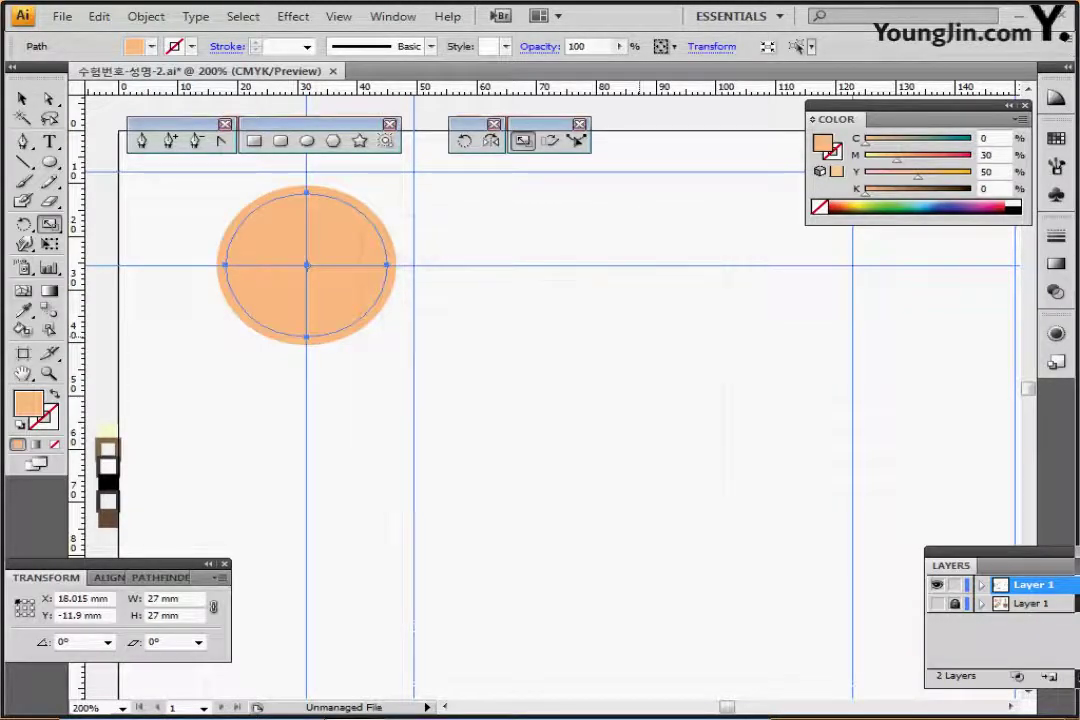
left_click_drag(306, 314, 316, 408)
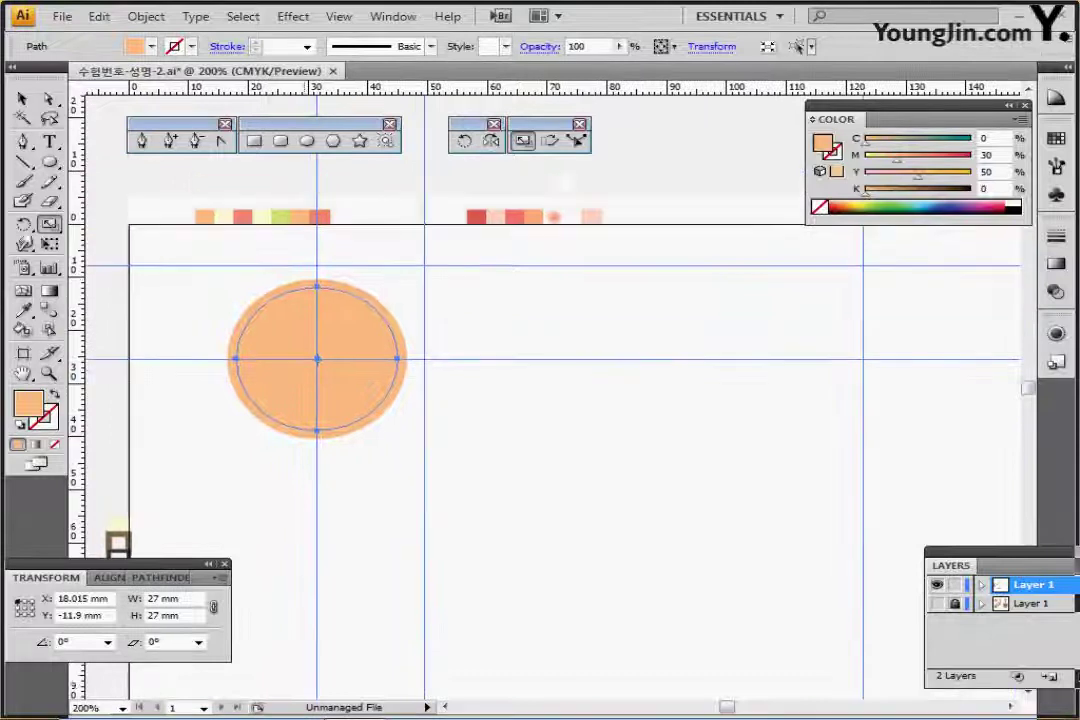
key("i")
left_click(224, 216)
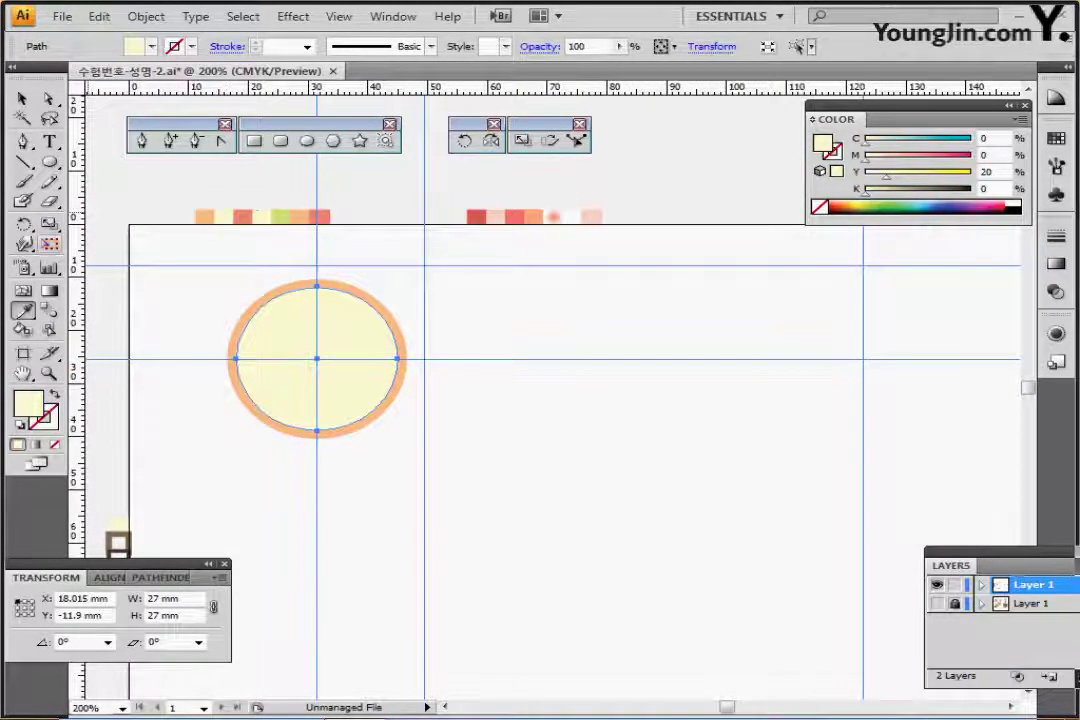
Step: Create a concentric copy of the pale yellow circle scaled to 10%, fill it with the coral swatch (M 60, Y 50), and deselect it
double_click(522, 140)
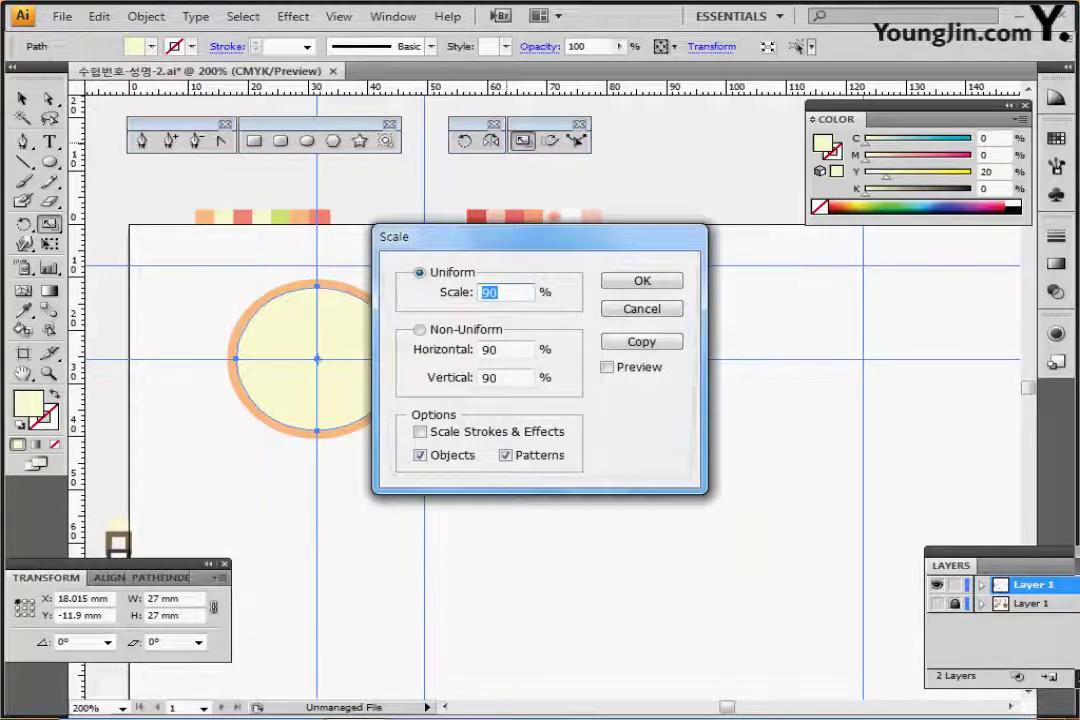
type("10")
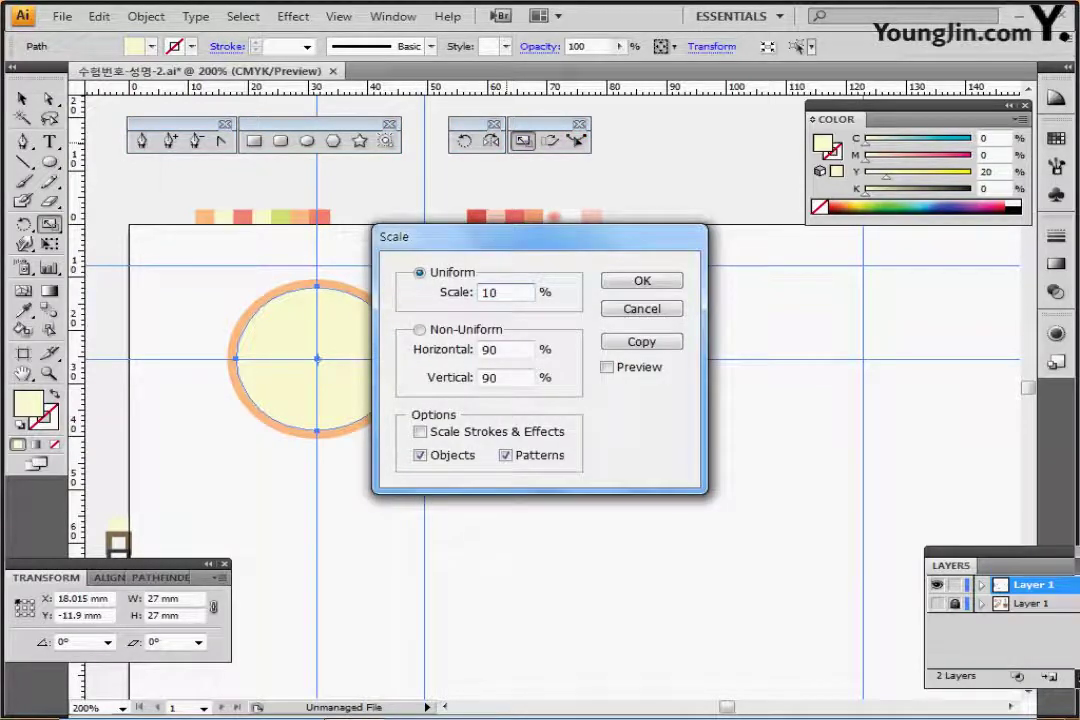
left_click(641, 341)
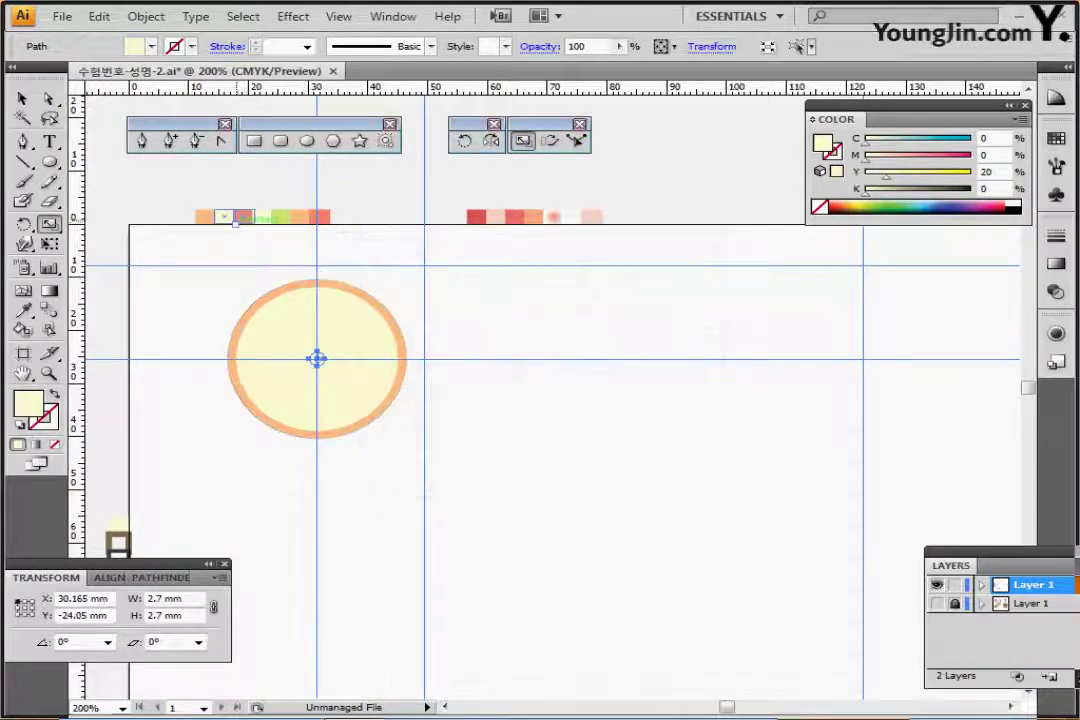
key("i")
left_click(243, 216)
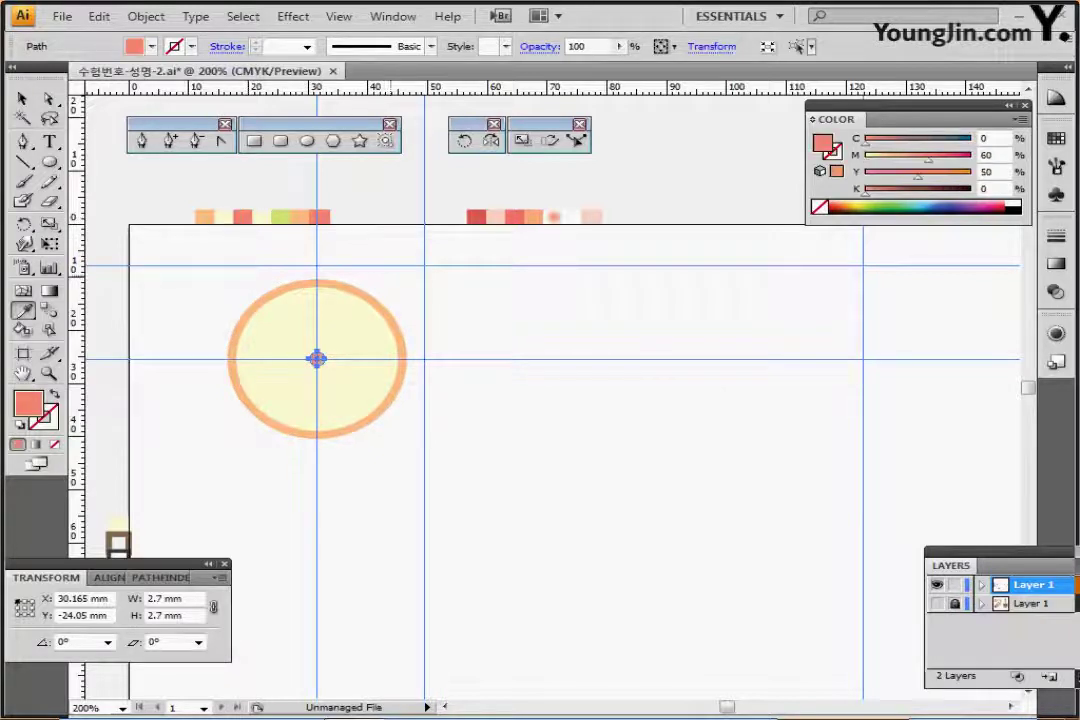
key("ctrl+shift+a")
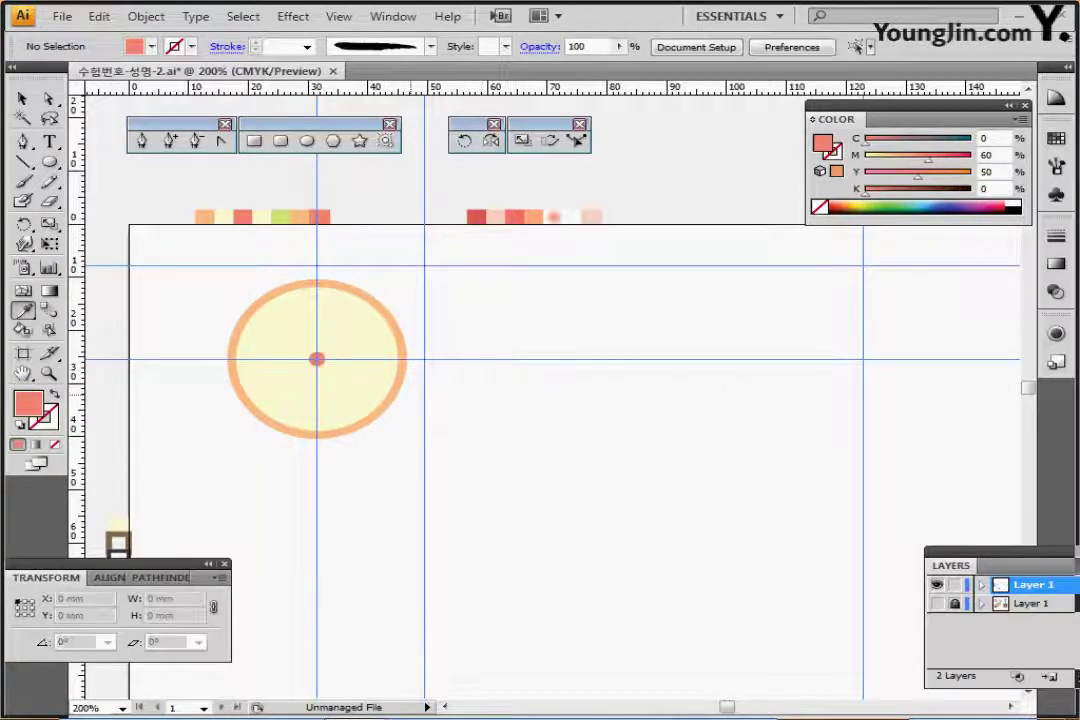
Step: Draw a 10 x 13 mm coral rectangle in the upper half of the pale yellow circle and centre it on the vertical guide
left_click(397, 388, "ctrl")
left_click(485, 354, "ctrl")
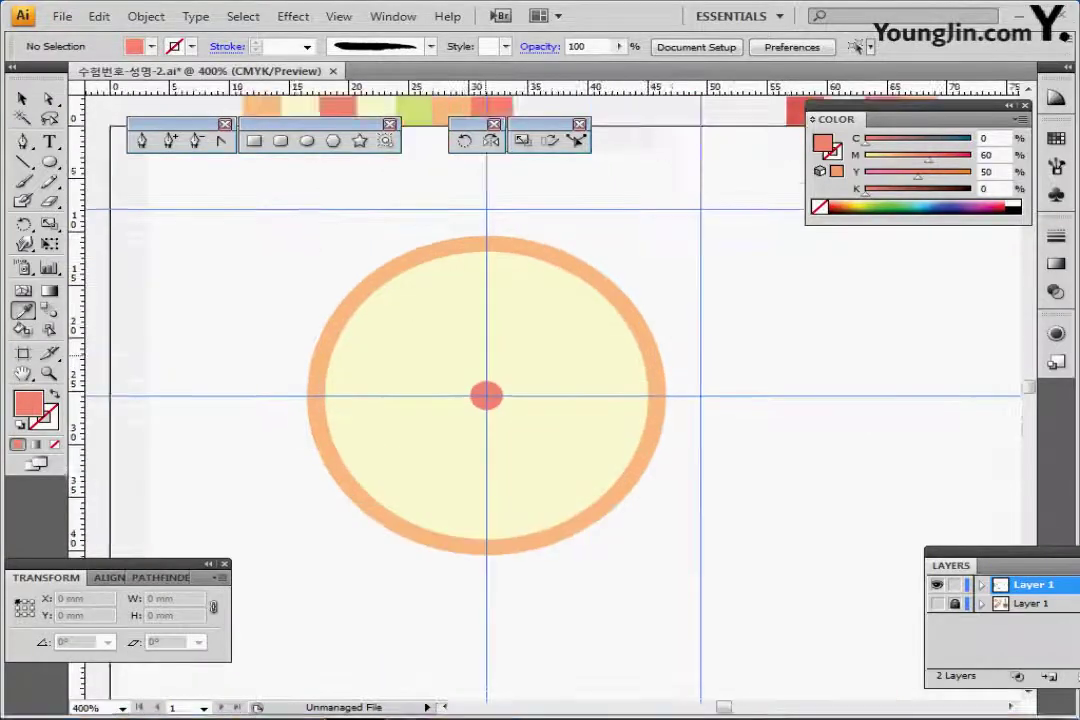
left_click_drag(489, 324, 389, 298)
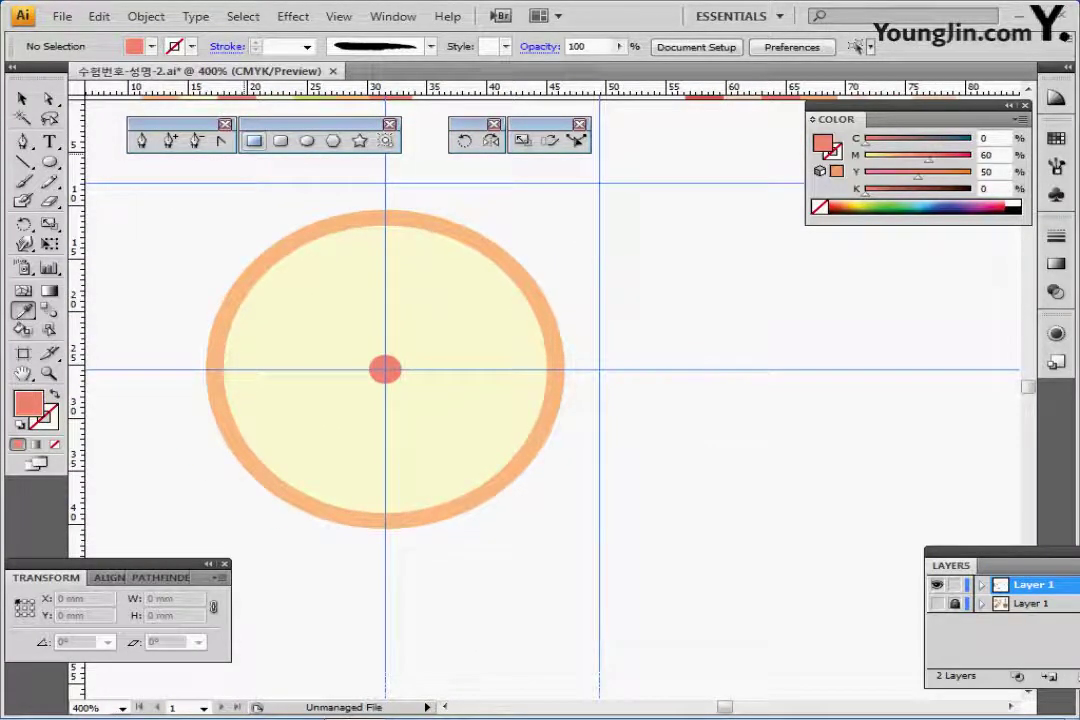
left_click(254, 140)
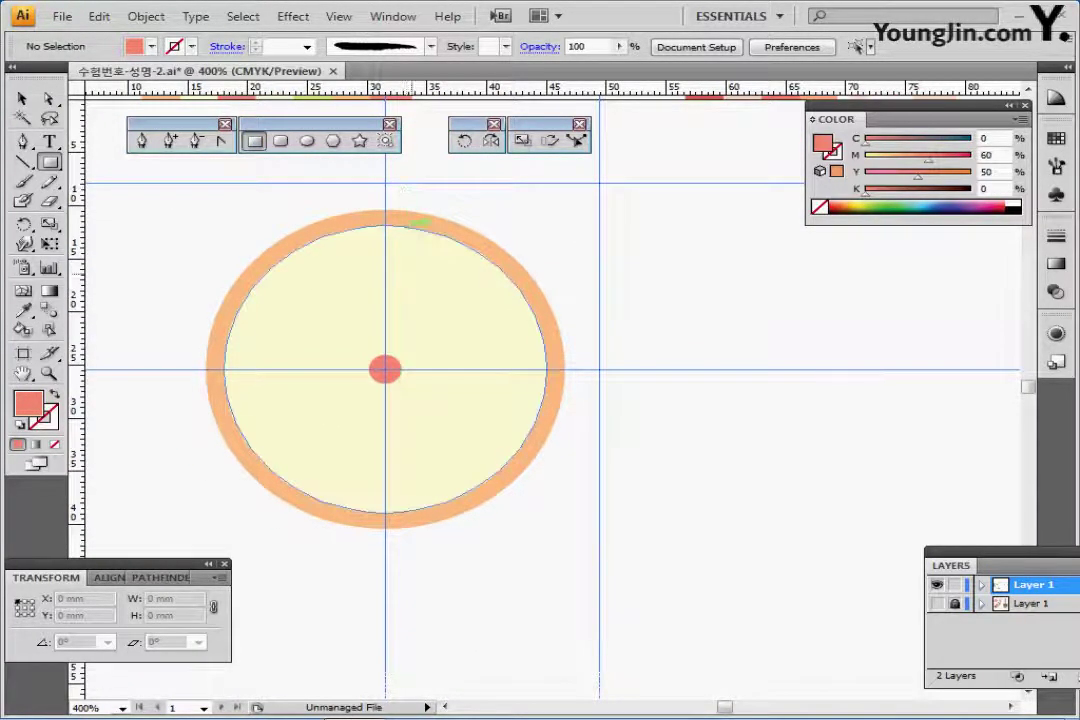
left_click(406, 312, "ctrl+alt")
left_click_drag(428, 307, 254, 264)
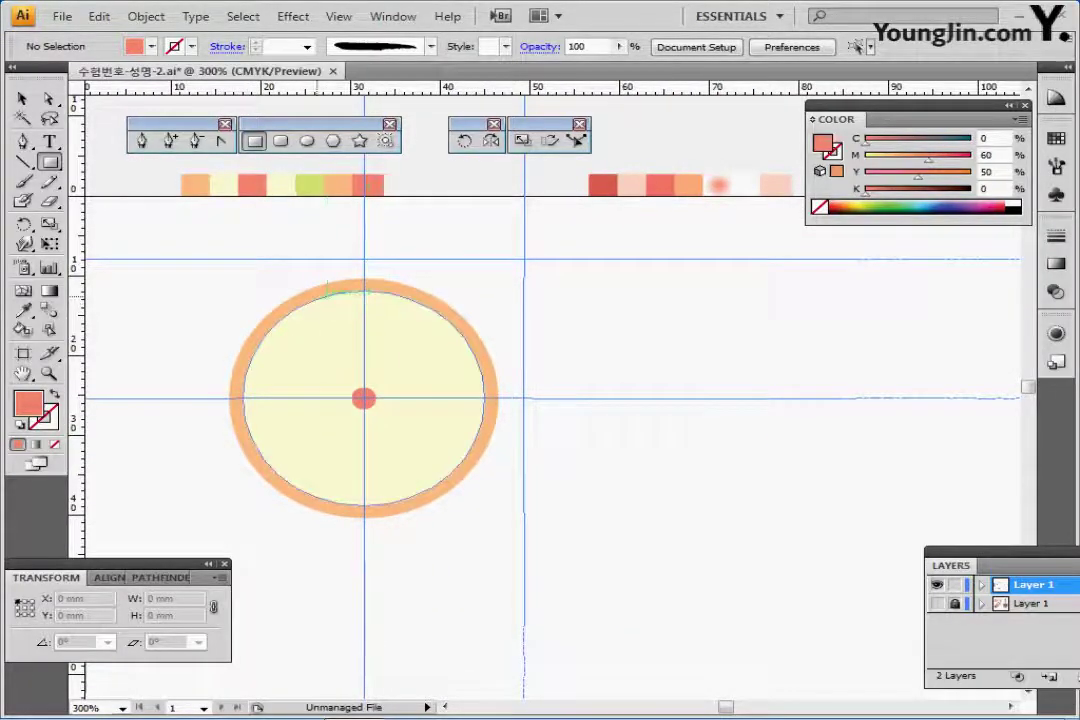
left_click(326, 292)
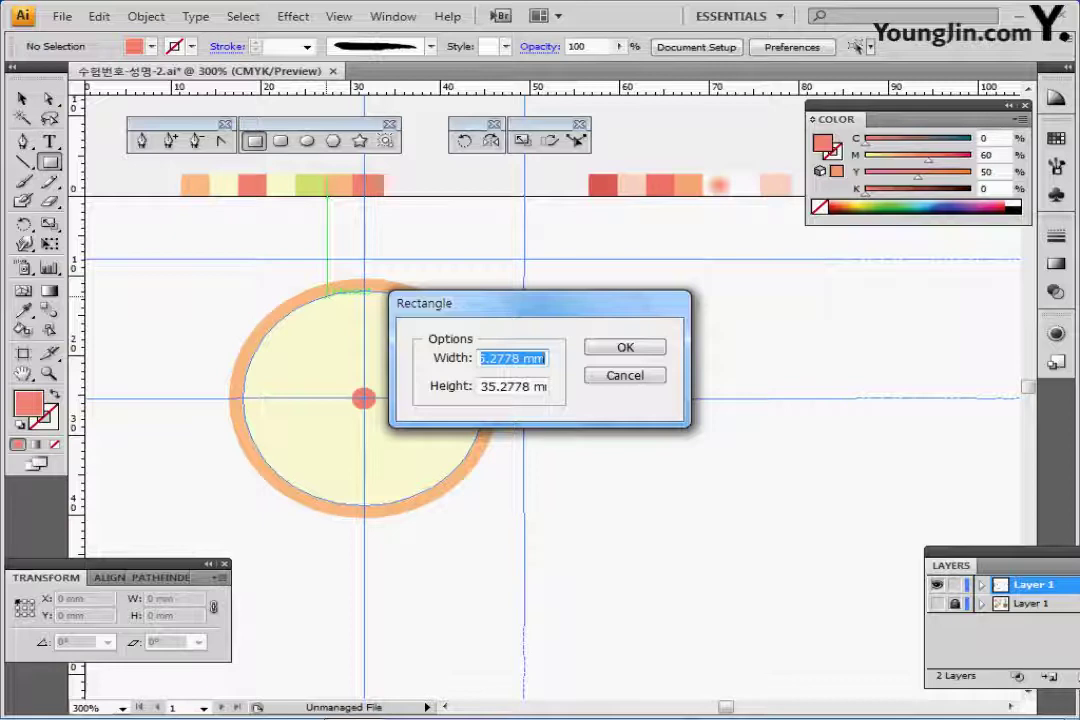
type("10")
key("Tab")
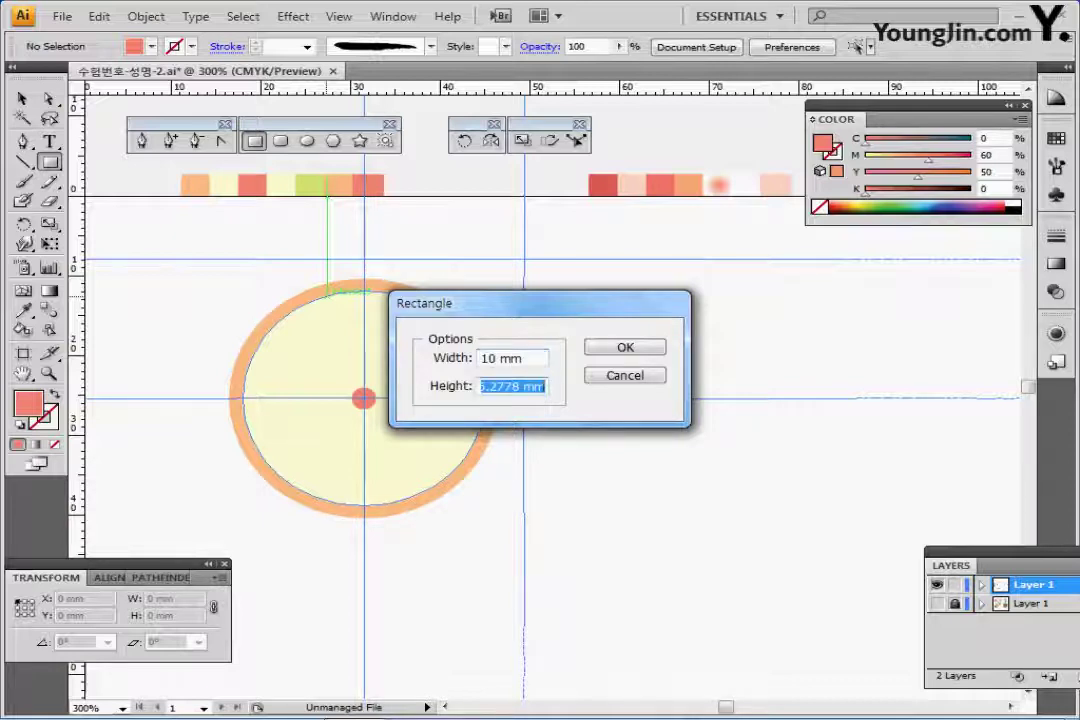
type("13")
key("Return")
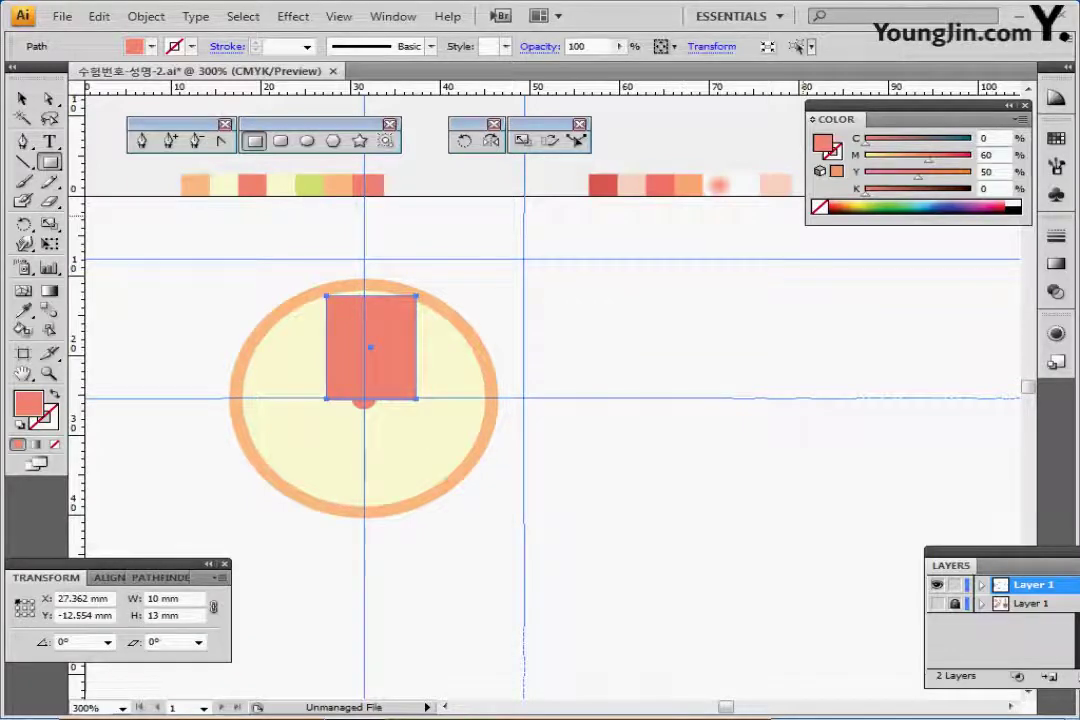
left_click_drag(395, 361, 385, 358)
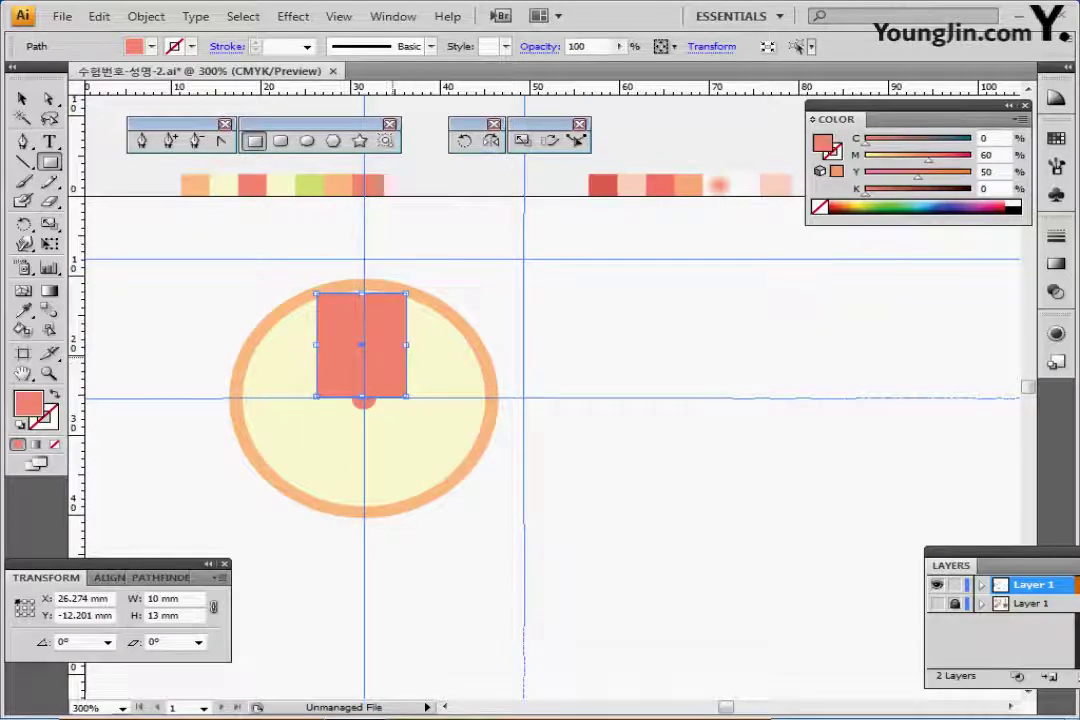
key("Right")
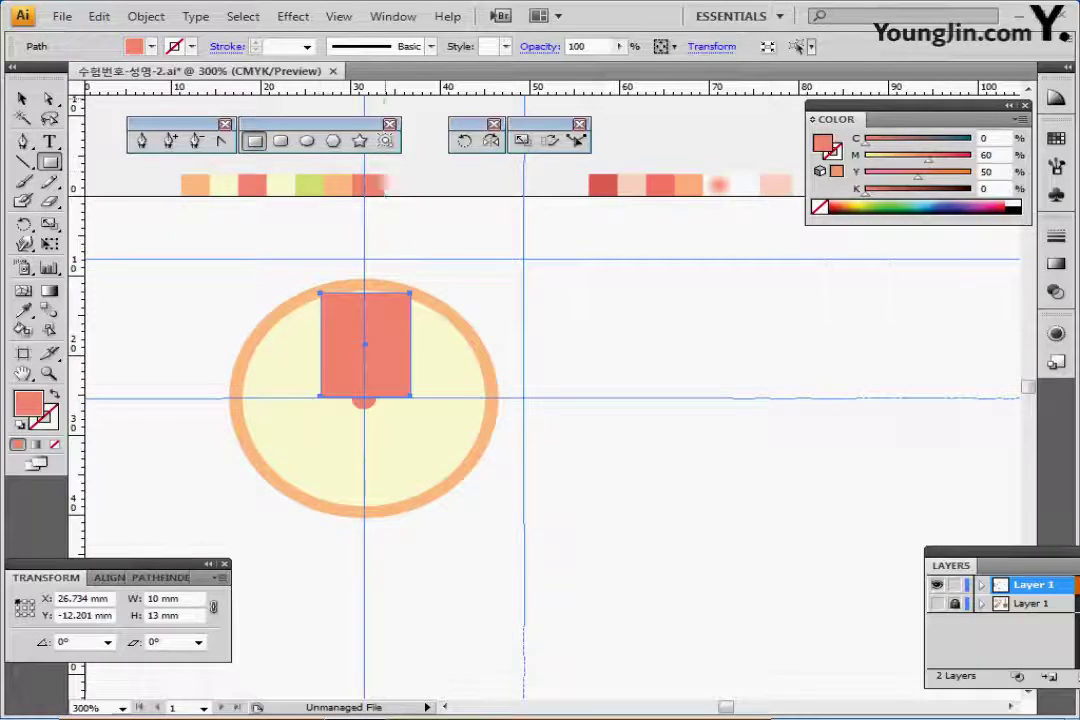
Step: Average the coral rectangle's two lower corner points along both axes to turn it into a downward-pointing triangle
key("ctrl")
key("ctrl+equal")
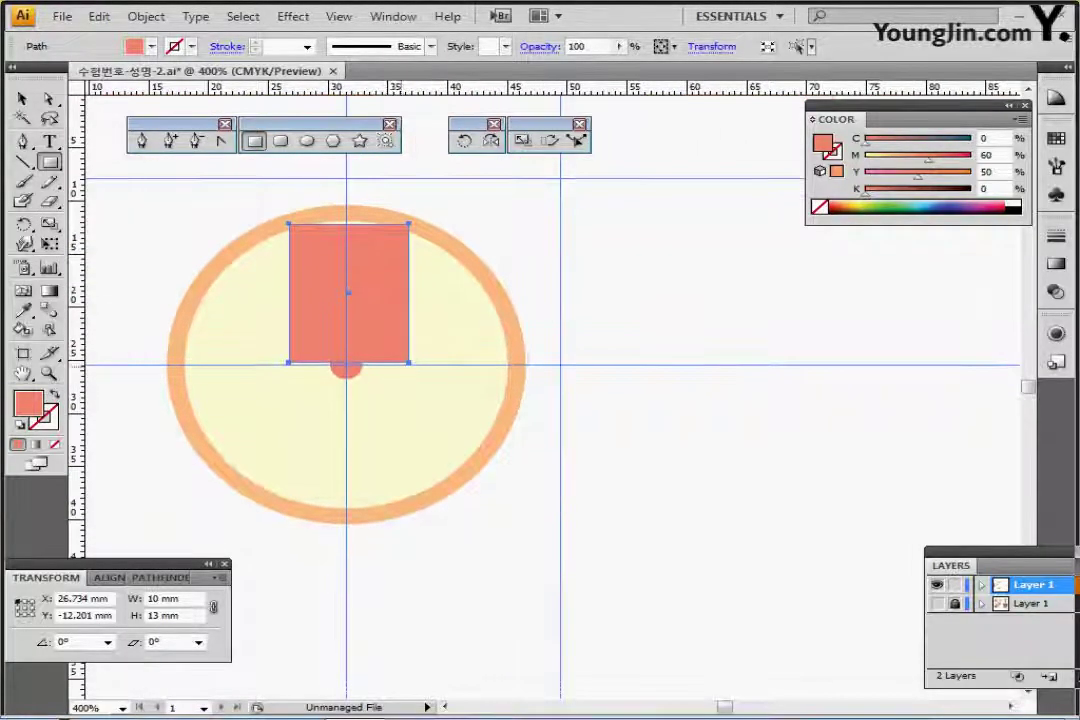
key("a")
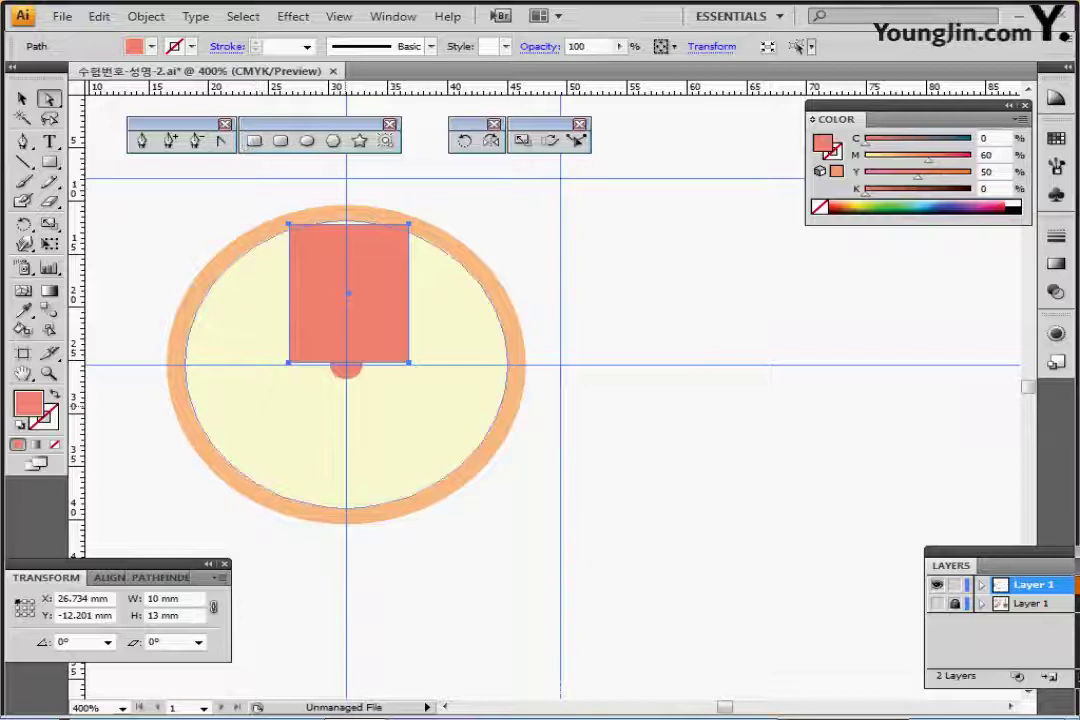
left_click(290, 362)
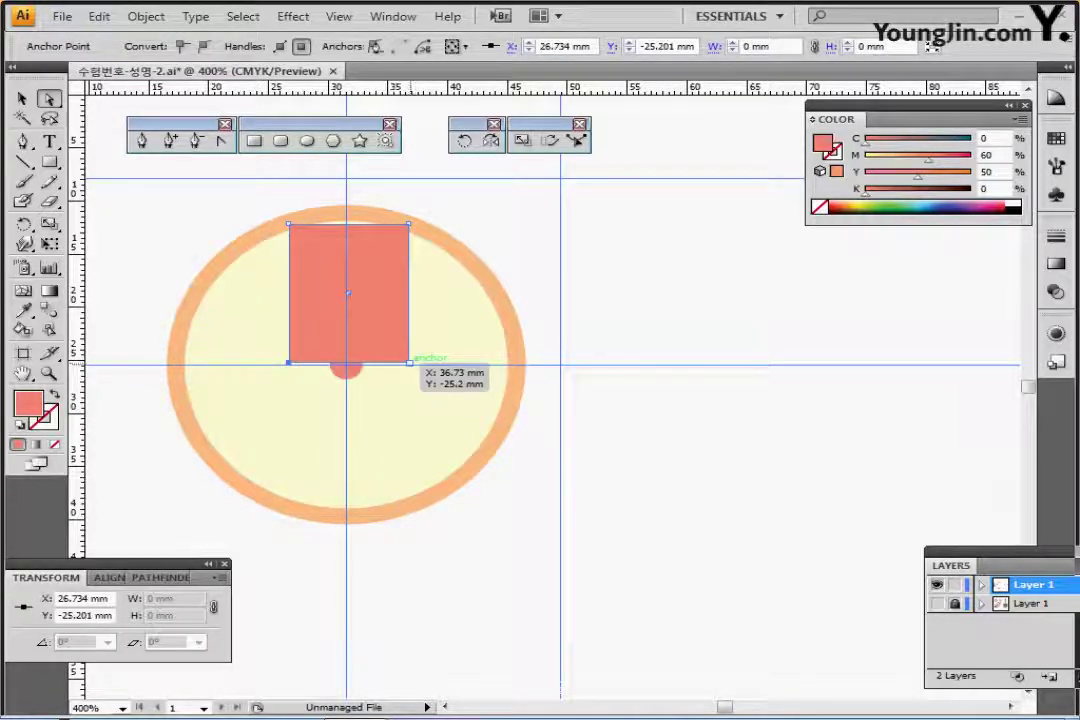
left_click(409, 362, "shift")
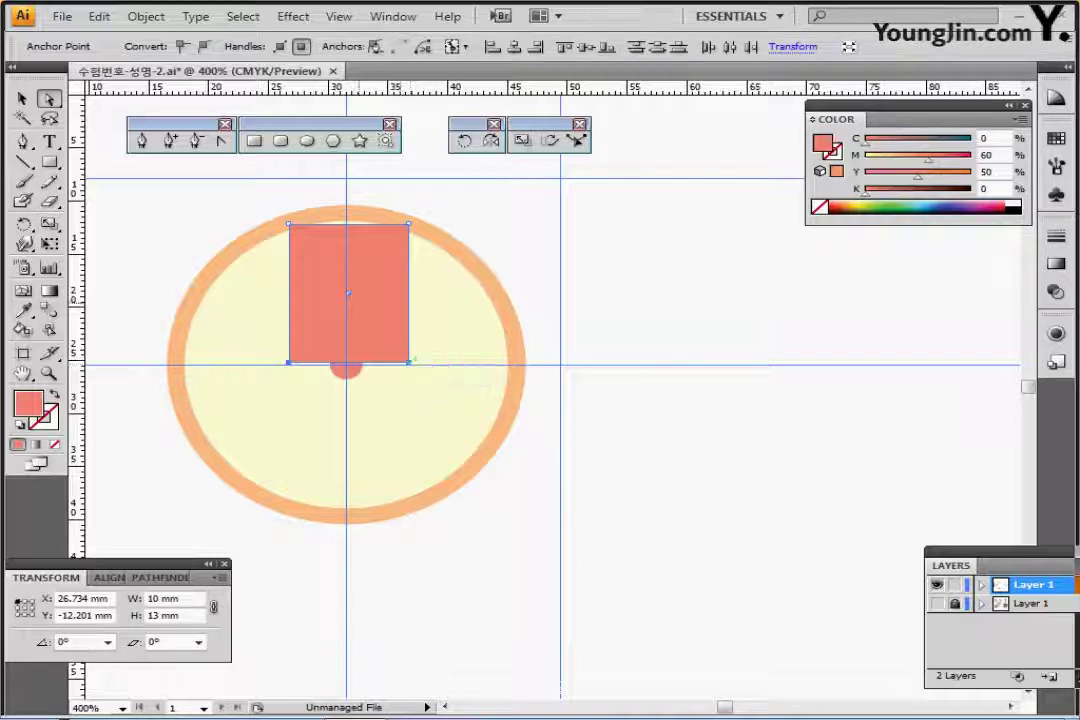
right_click(347, 260)
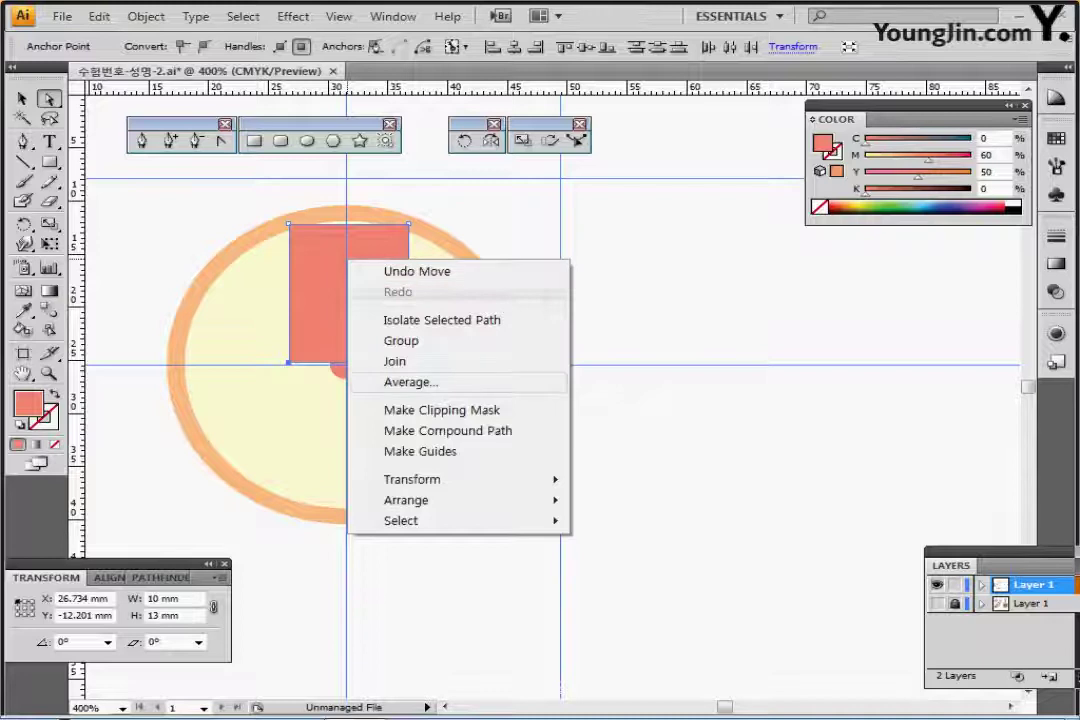
left_click(410, 382)
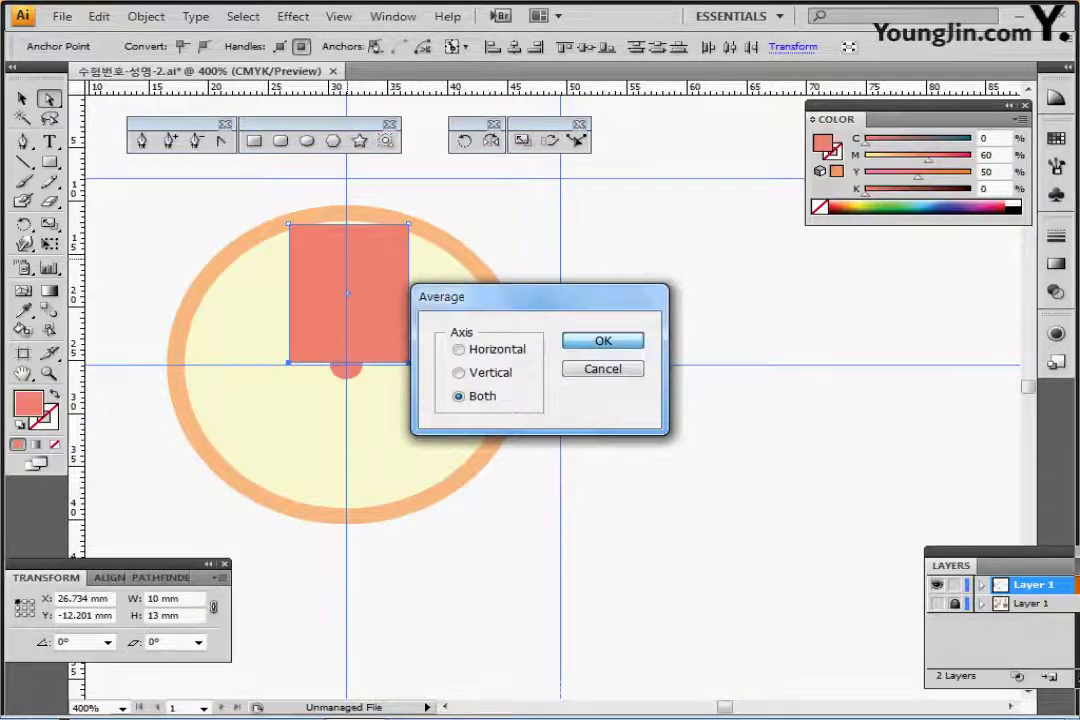
key("Return")
Step: Nudge the whole coral triangle slightly left and down so its tip sits on the guide intersection at the circle's centre
left_click(361, 259, "ctrl")
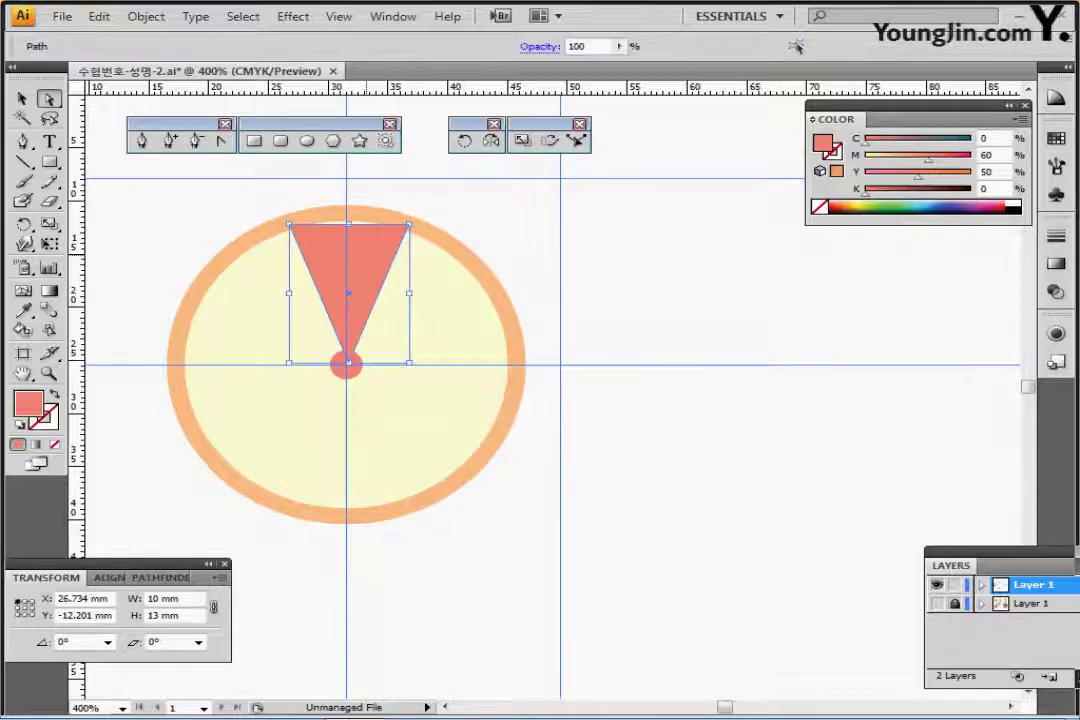
key("Left")
key("Left")
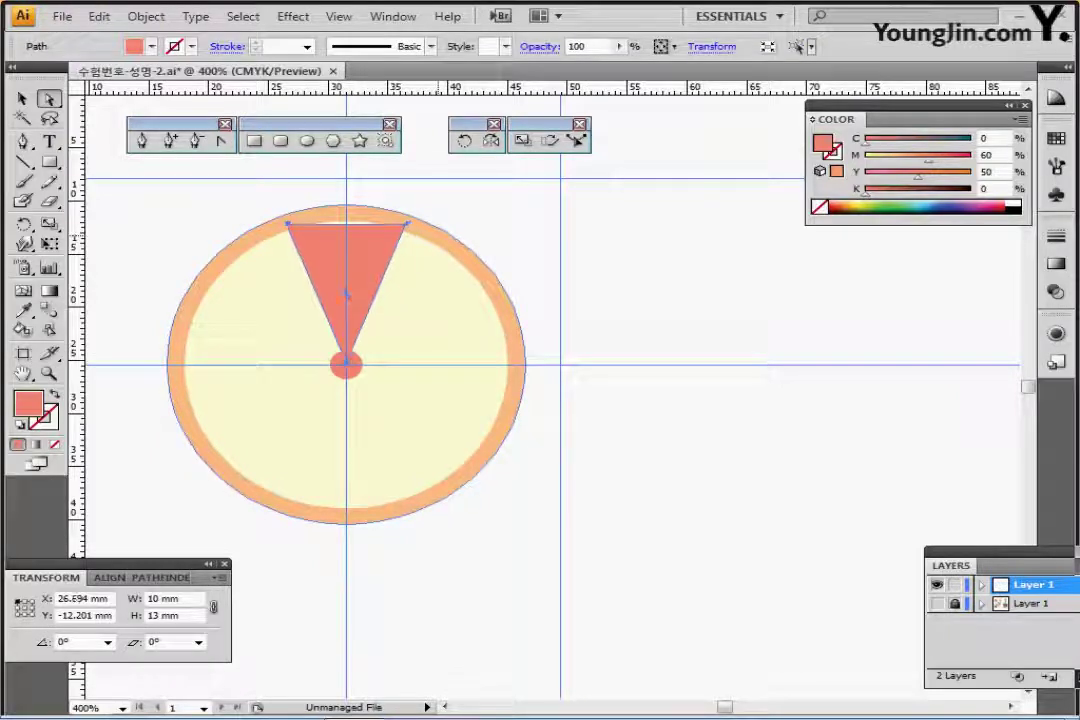
key("Down")
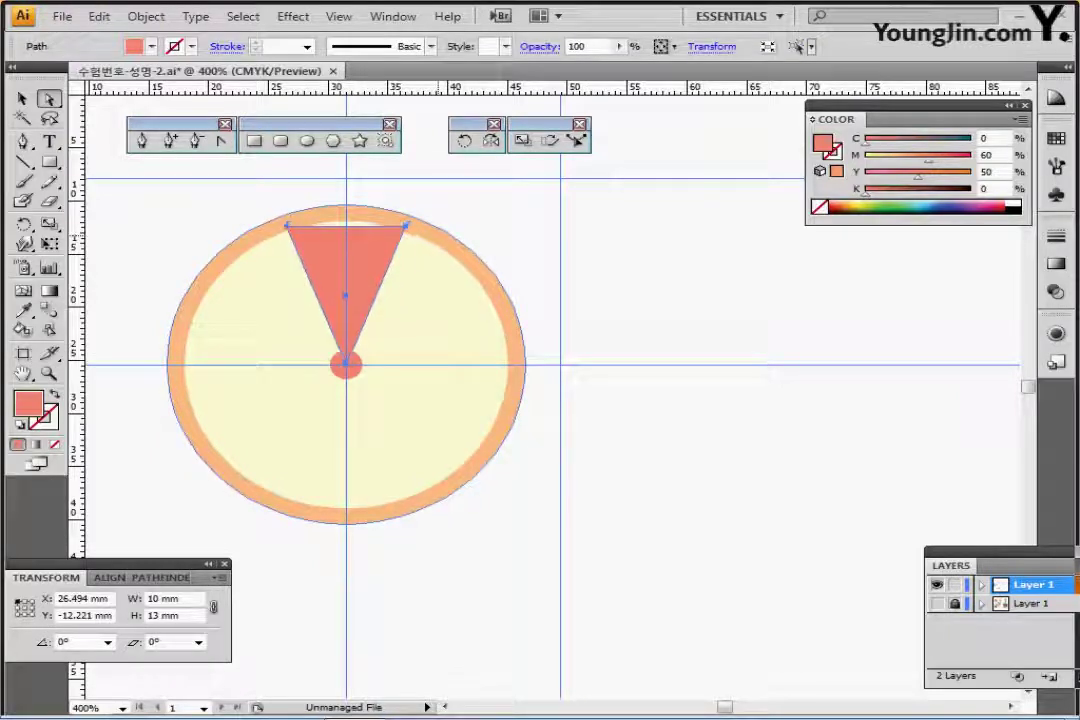
key("Right")
key("Down")
key("Left")
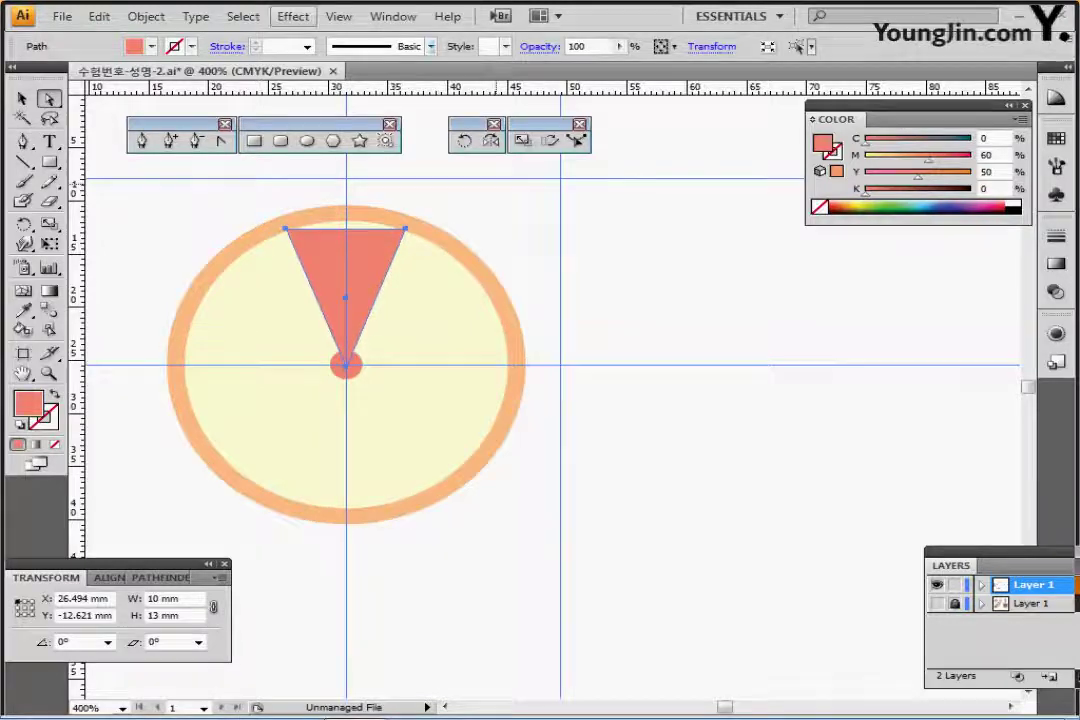
Step: Apply a Round Corners effect with a 2.5 mm radius to the coral triangle and expand its appearance
left_click(293, 16)
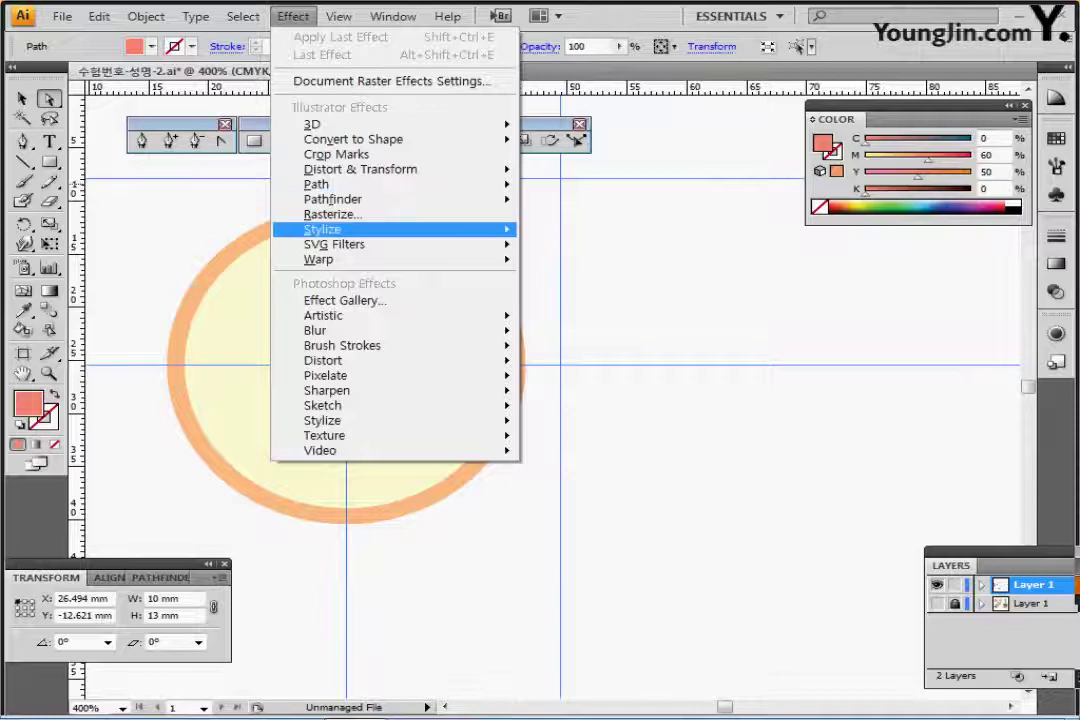
mouse_move(330, 229)
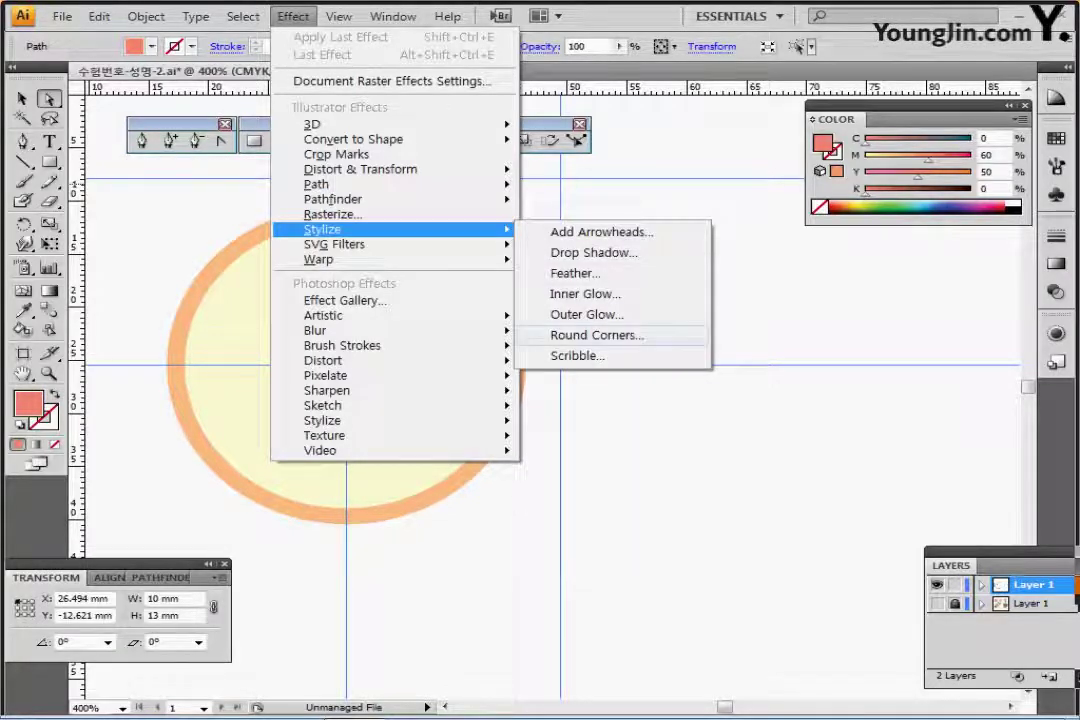
left_click(597, 335)
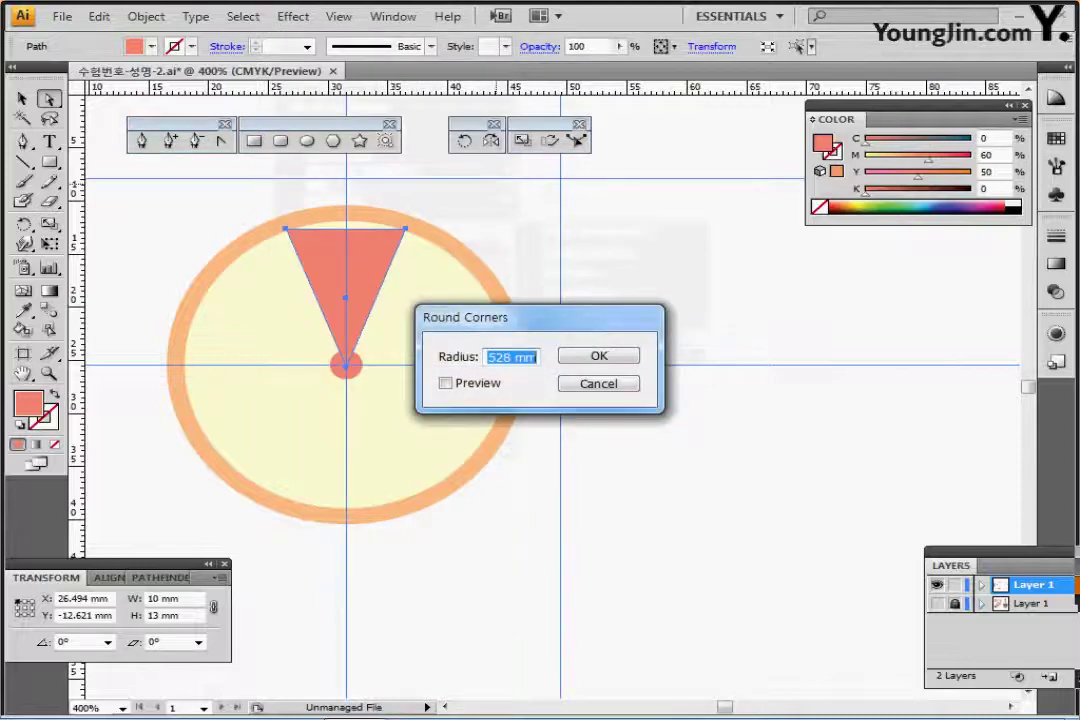
type("2.5")
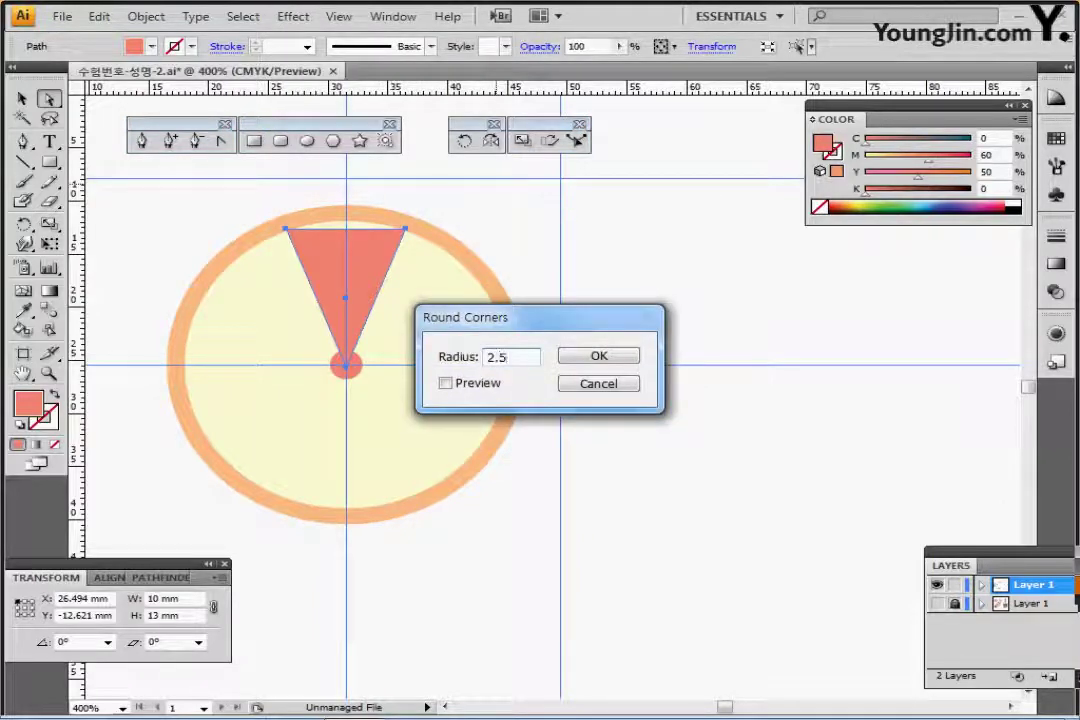
key("Return")
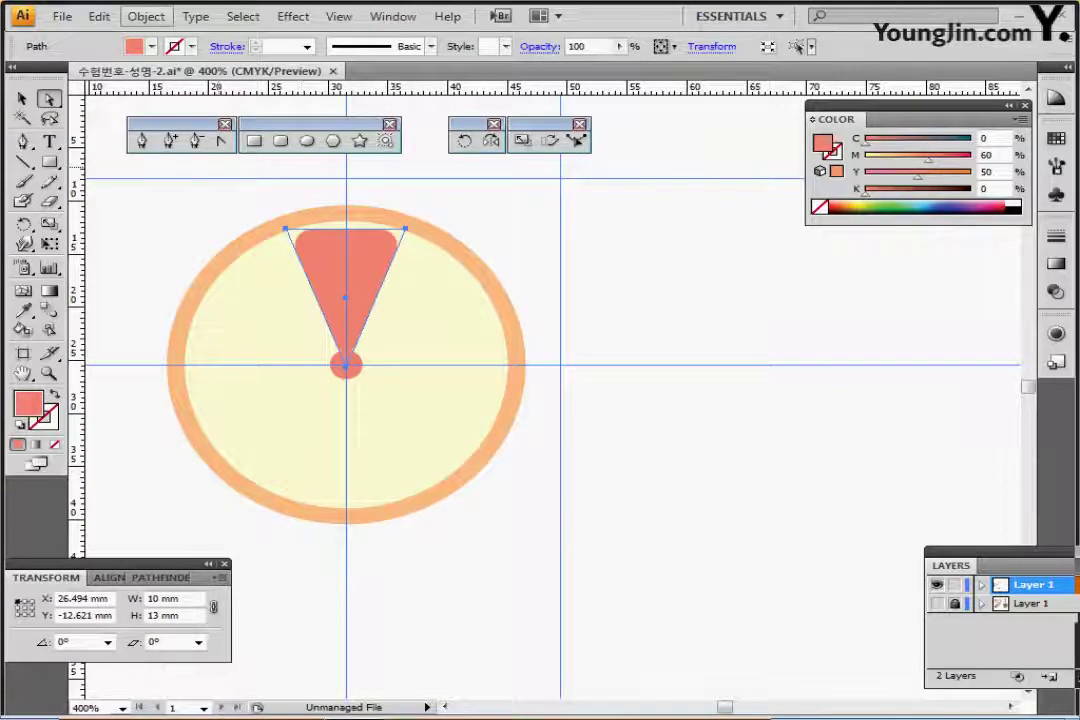
left_click(146, 16)
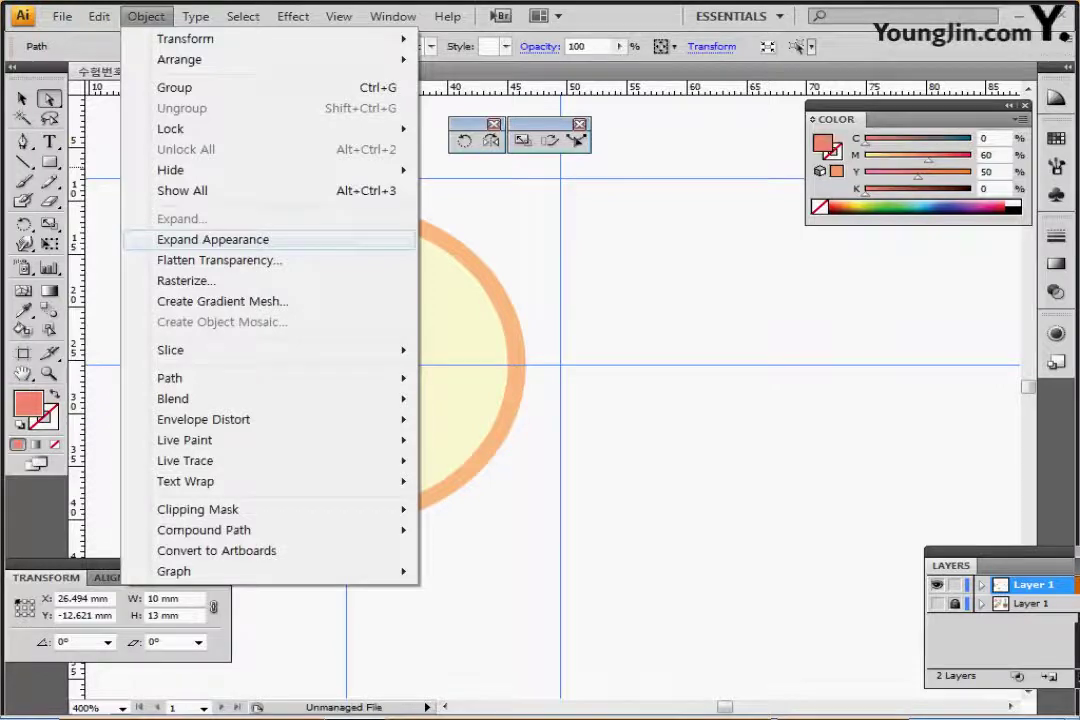
left_click(213, 239)
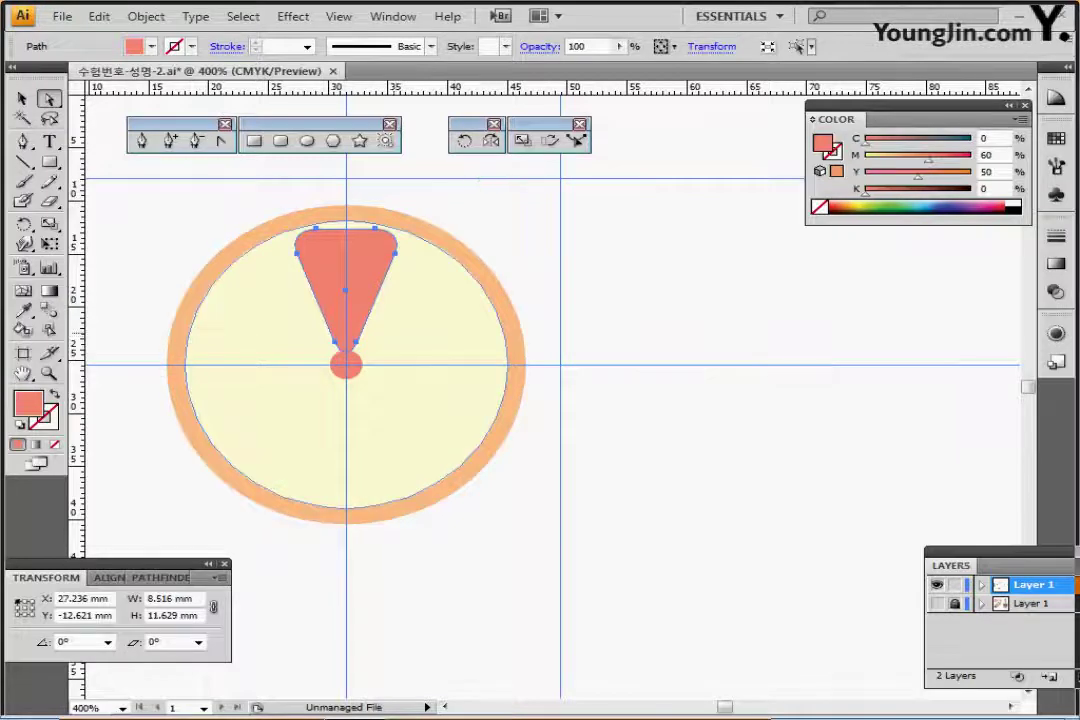
Step: Align the rounded segment and all the circles on their horizontal centres, and nudge the segment slightly up off the small centre circle
left_click_drag(378, 308, 365, 293)
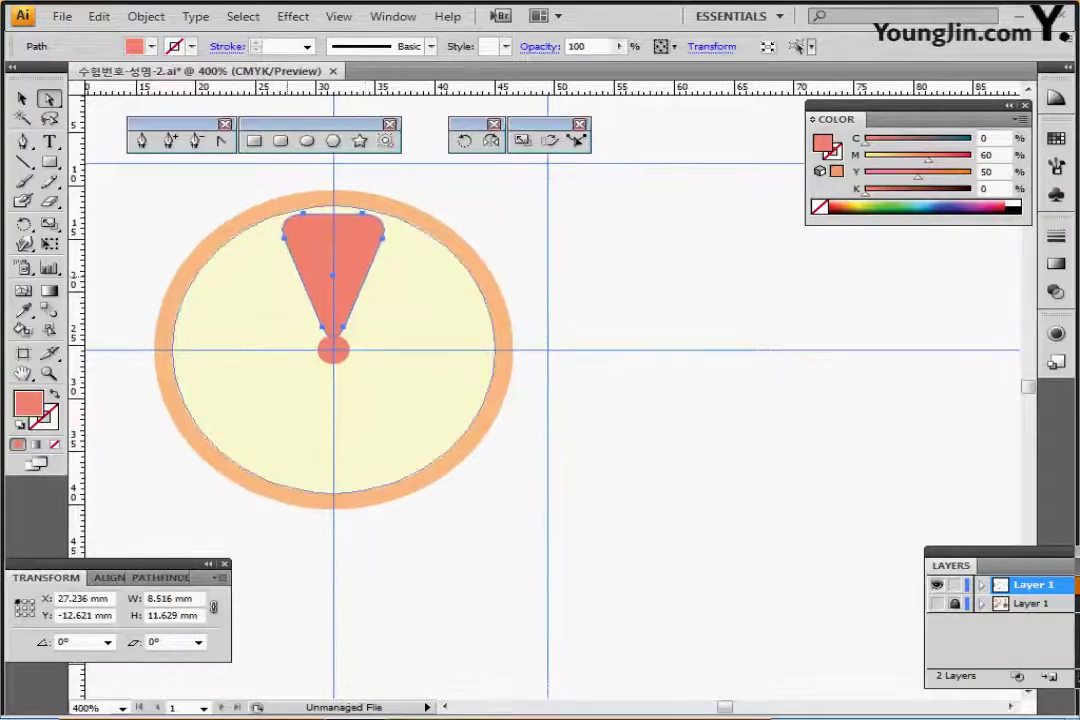
left_click(21, 98)
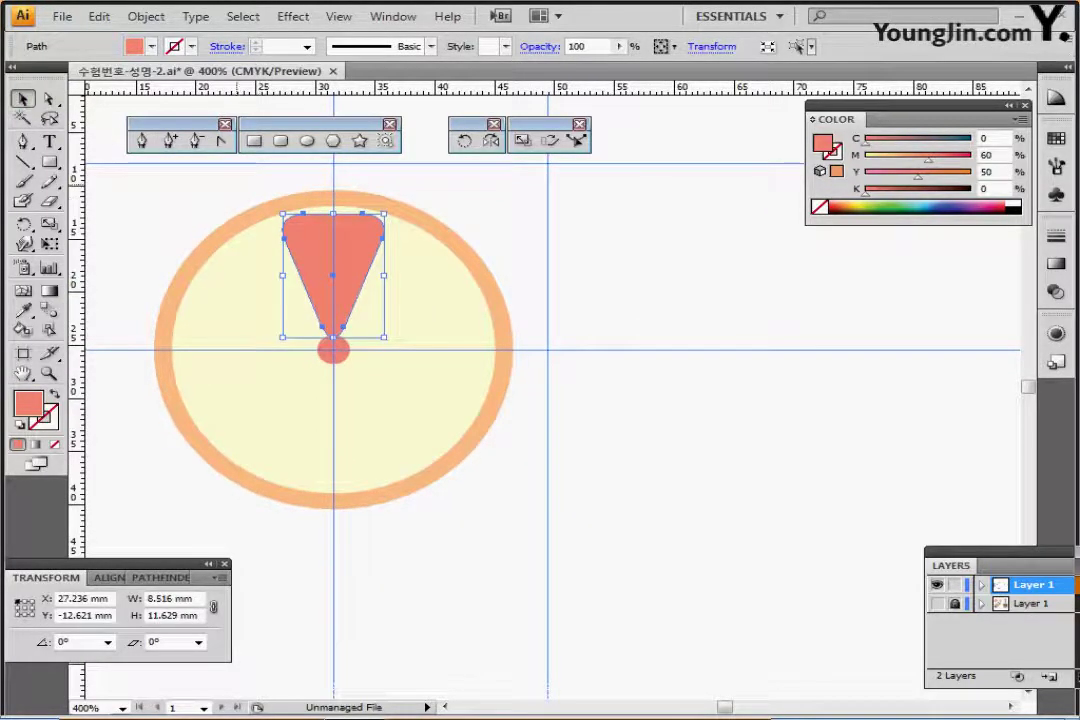
left_click_drag(216, 167, 366, 350)
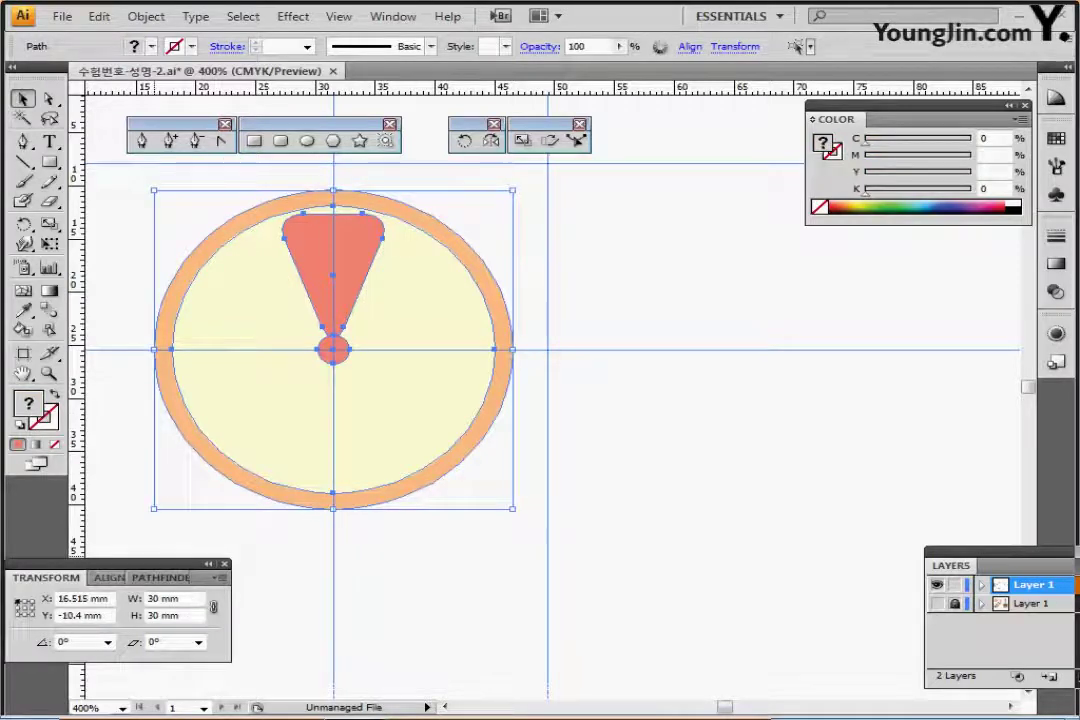
left_click(97, 577)
left_click(61, 610)
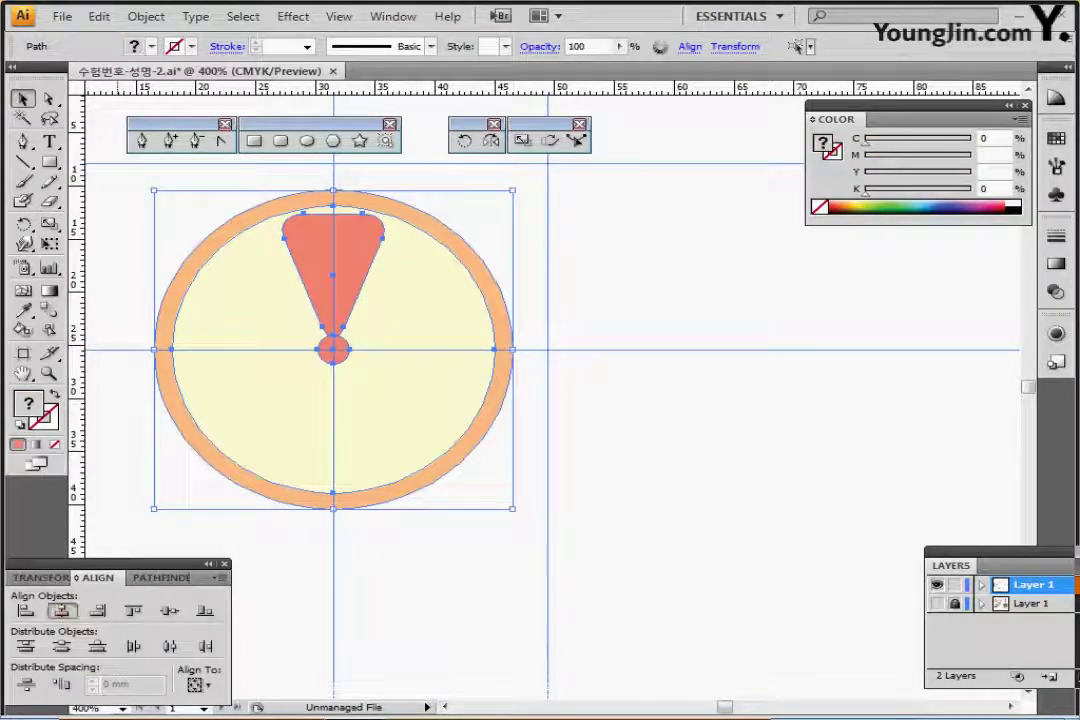
left_click(132, 163)
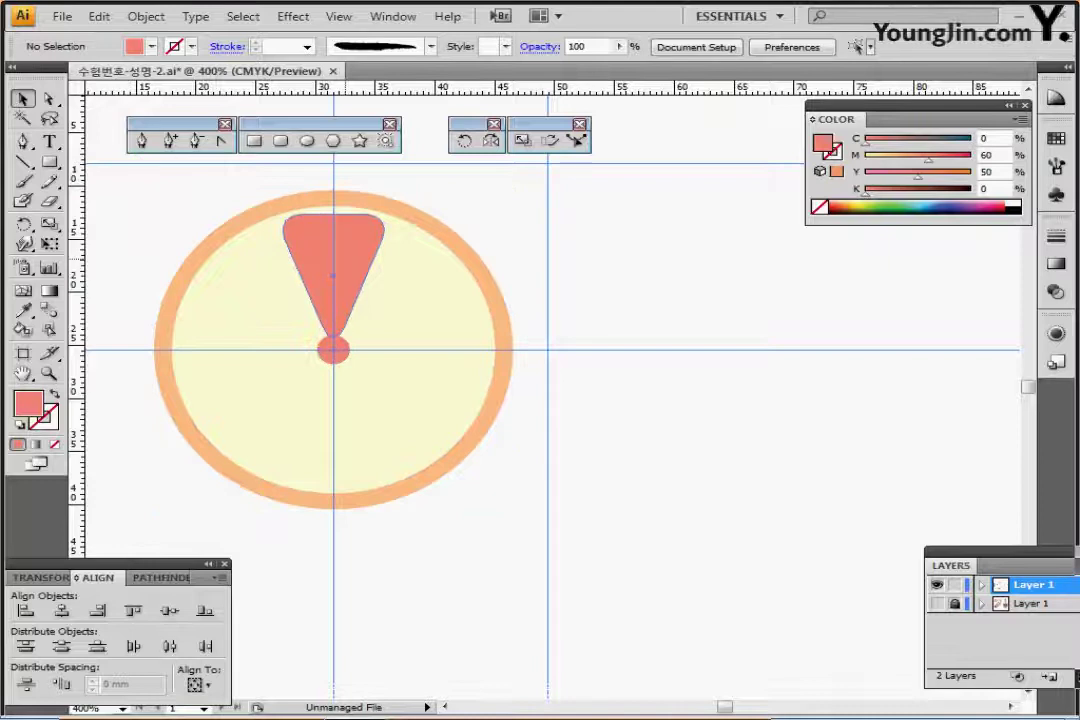
left_click(342, 255)
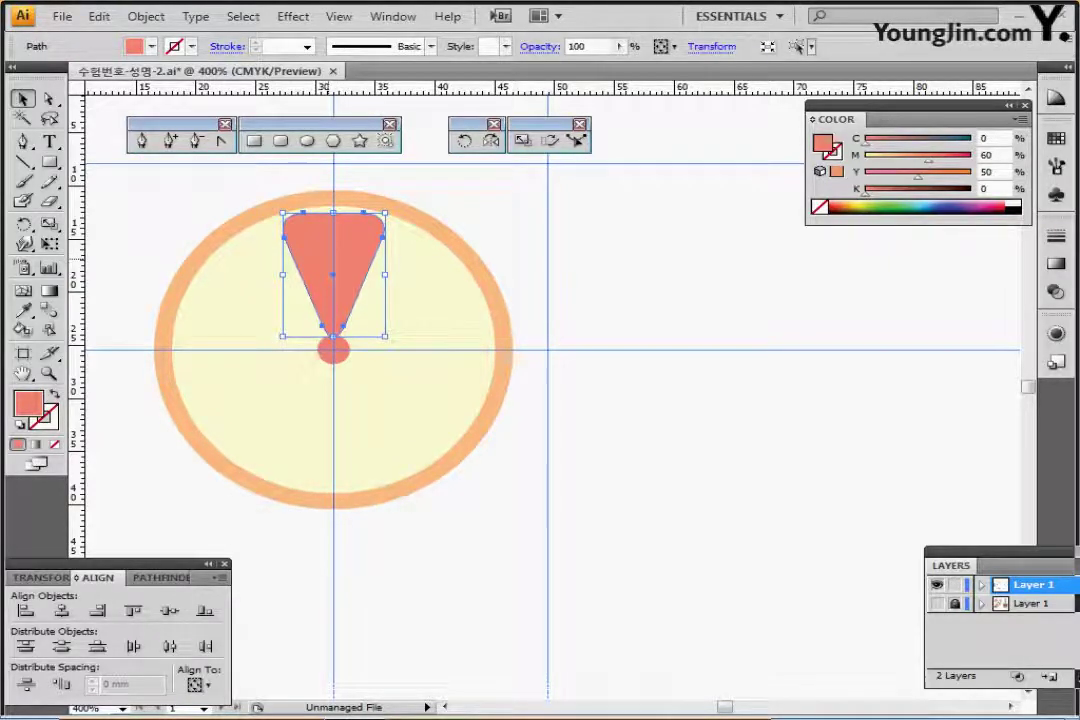
key("Up")
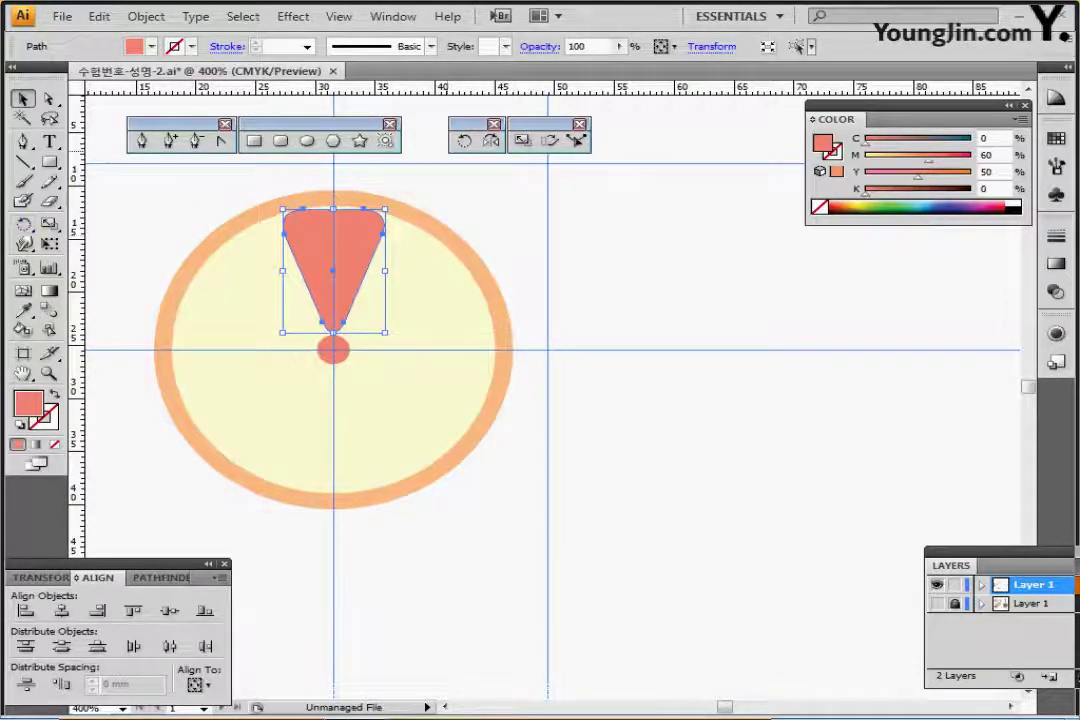
Step: Create a copy of the coral segment rotated 45° about the guide intersection at the circle's centre
key("r")
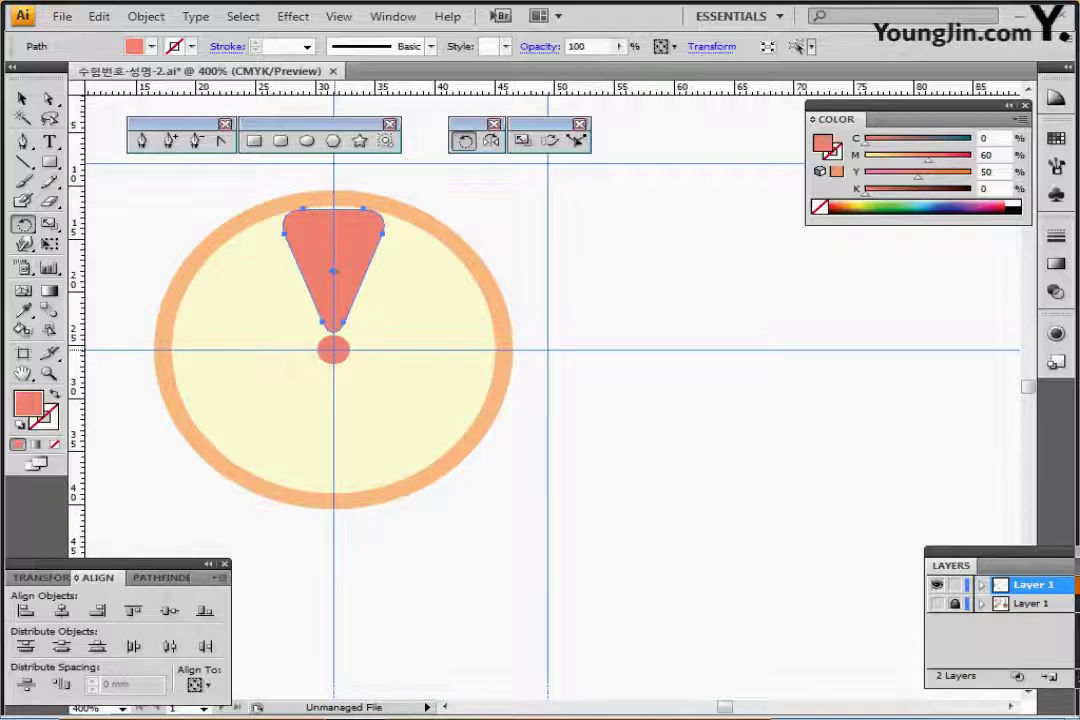
left_click(333, 349, "alt")
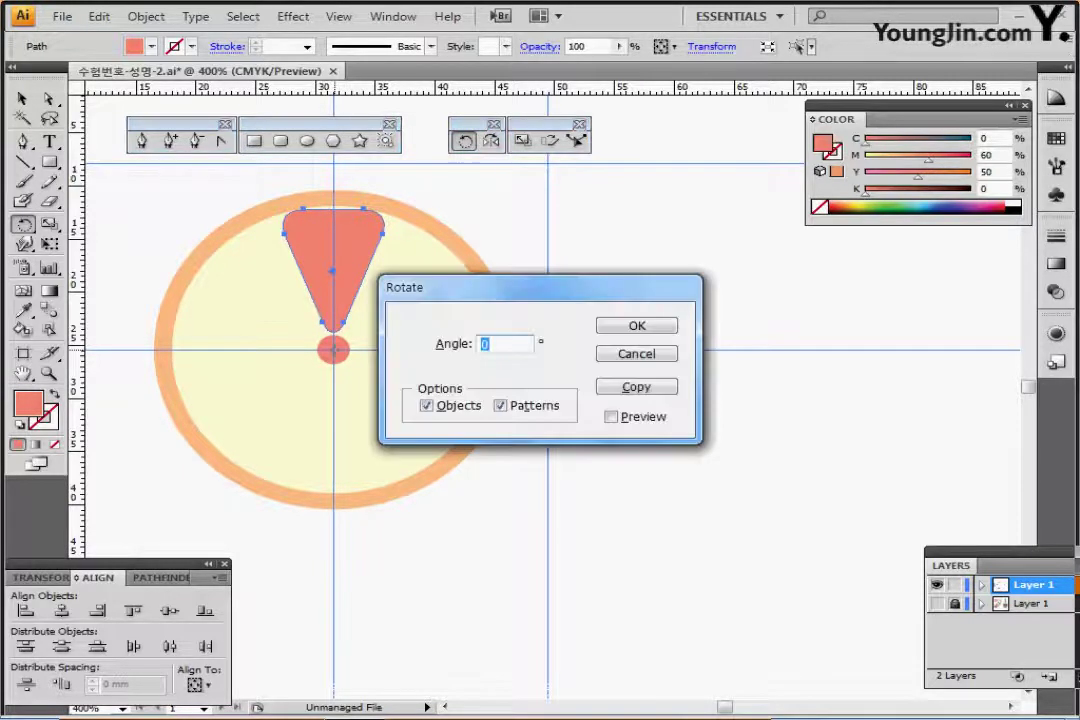
type("45")
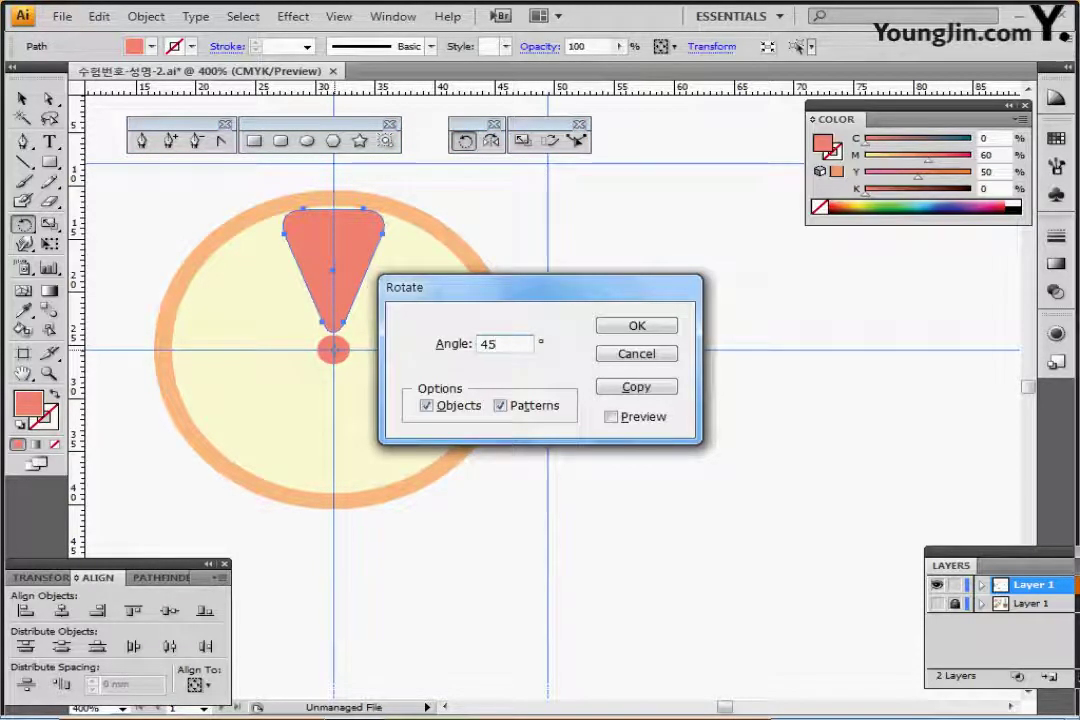
key("alt+c")
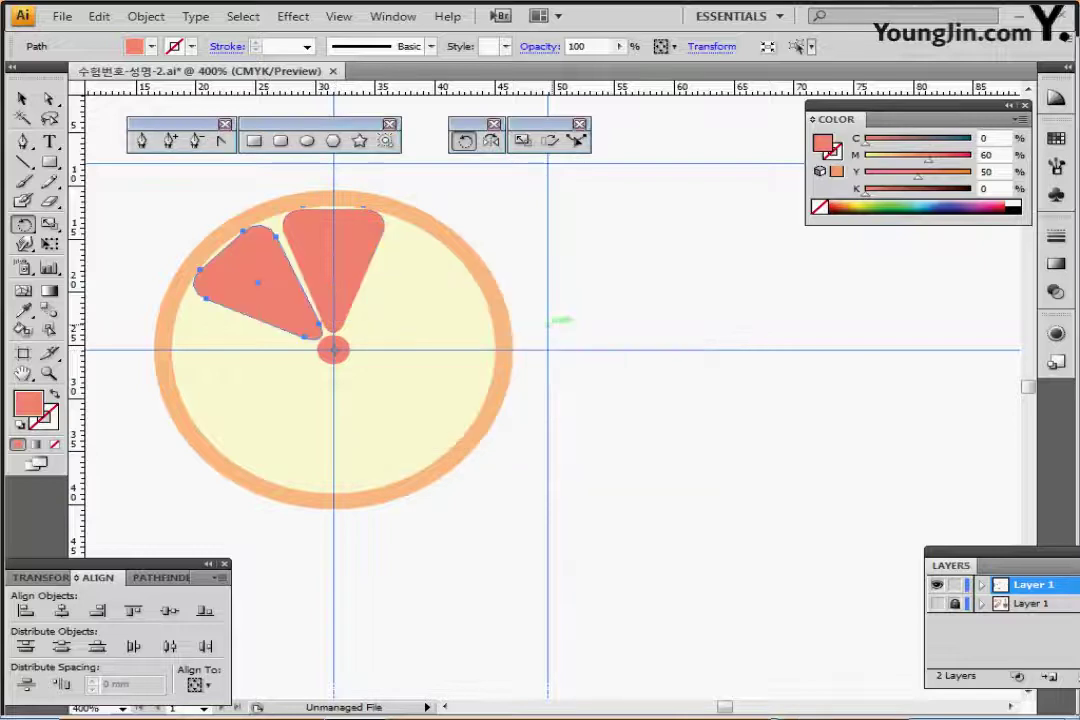
Step: Repeat the rotated copy six more times to complete the ring of eight coral segments
key("ctrl")
key("ctrl+d")
key("ctrl+d")
key("ctrl+d")
key("ctrl+d")
key("ctrl+d")
key("ctrl+d")
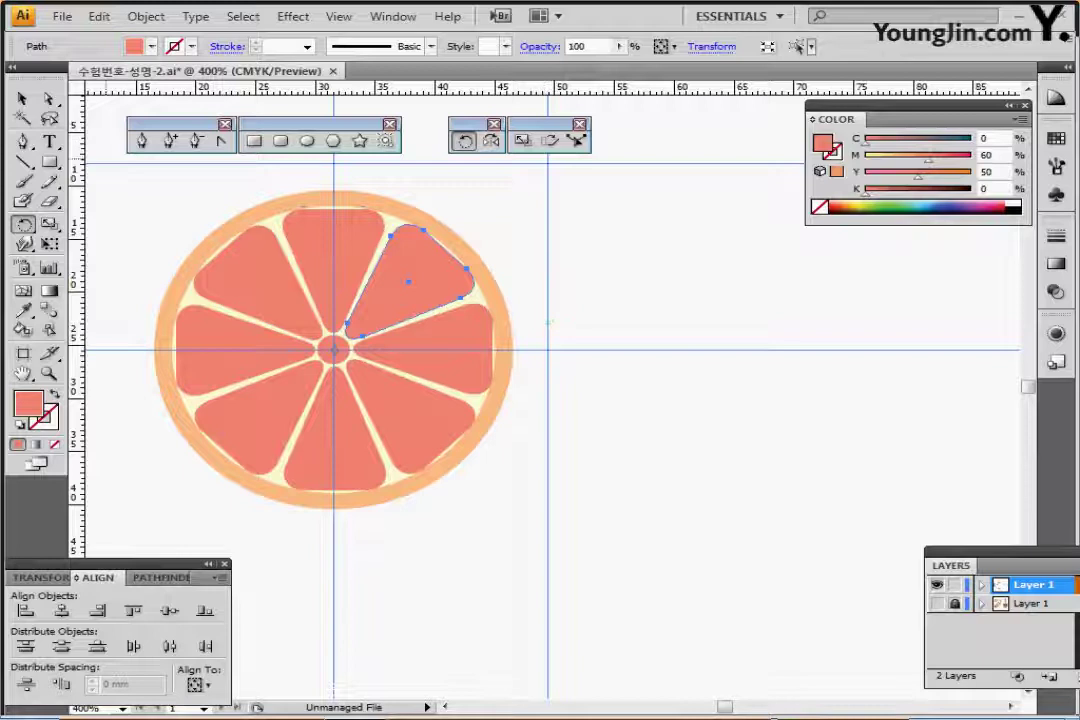
Step: Draw a small upright ellipse in the upper-left coral segment near the centre and give it a white fill with no stroke
left_click(306, 141)
left_click(178, 207, "ctrl")
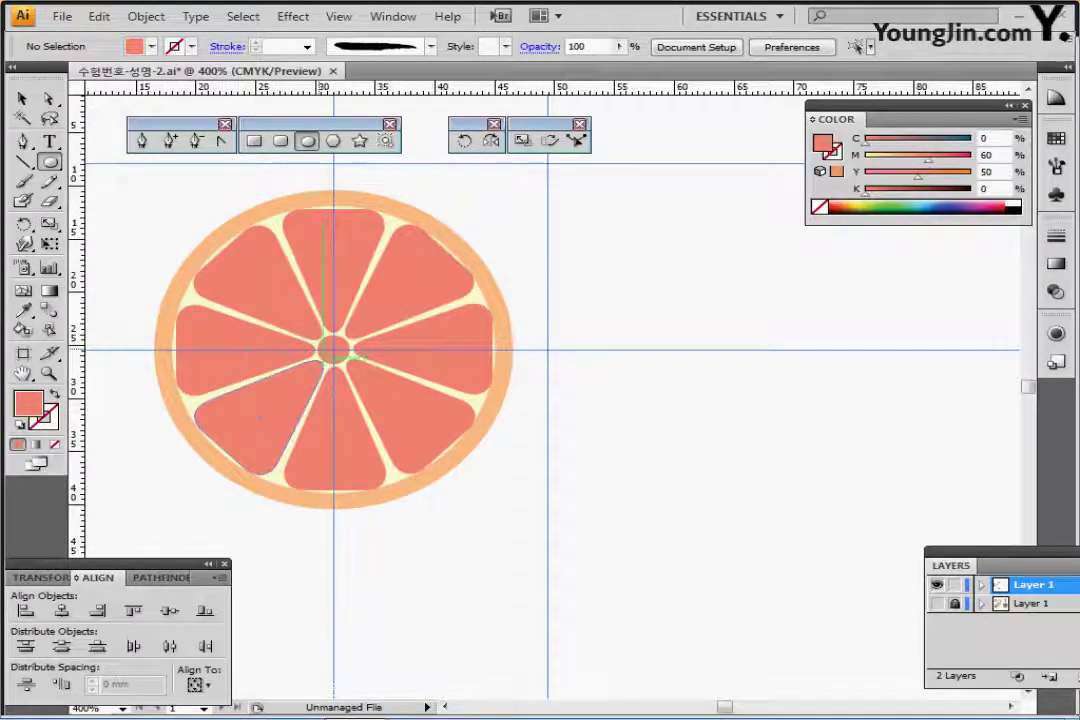
left_click_drag(276, 290, 294, 320)
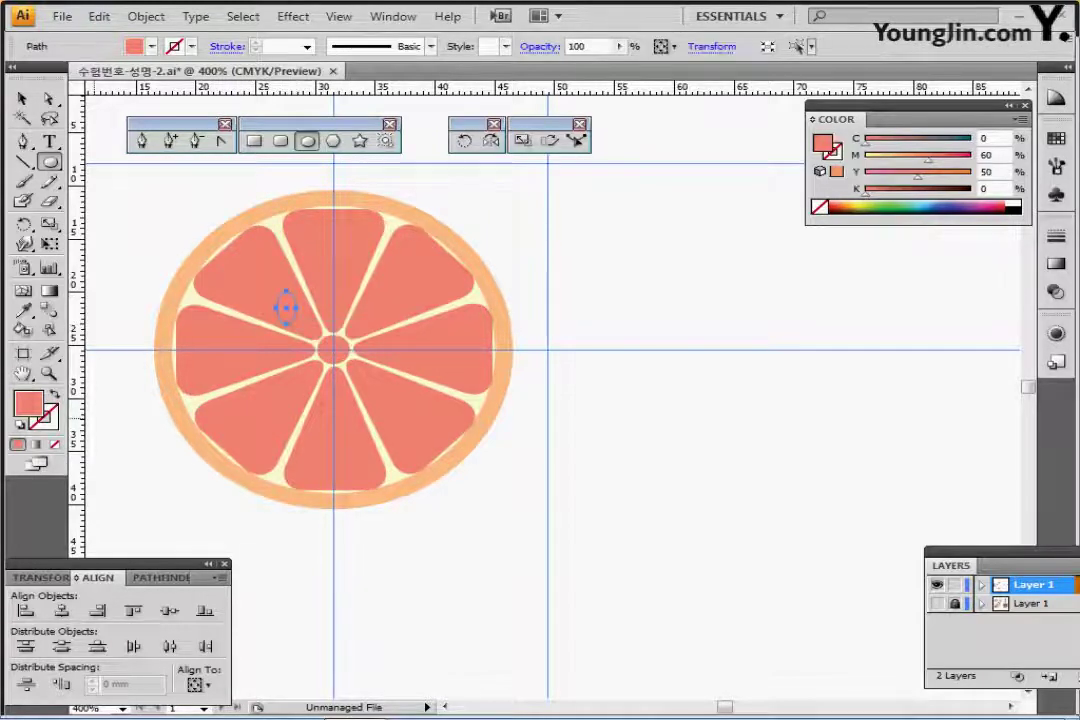
key("d")
key("x")
key("slash")
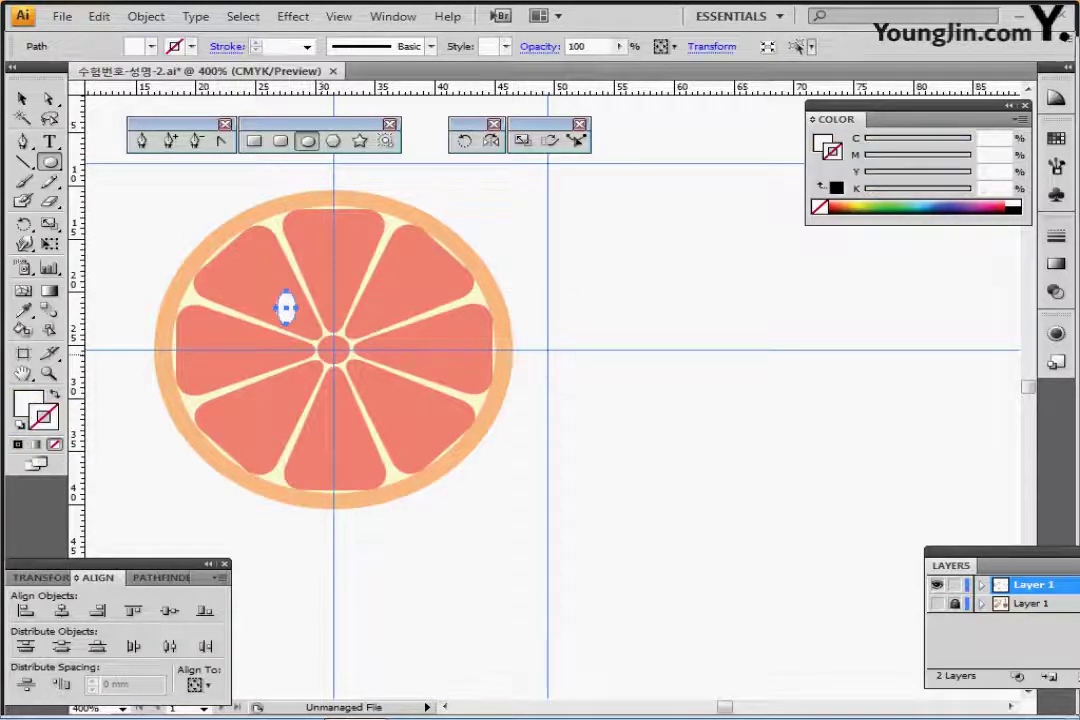
Step: Convert the white ellipse's bottom anchor point to a corner to shape it into a pointed seed
left_click(325, 353, "ctrl")
left_click(505, 333, "ctrl")
left_click_drag(578, 387, 375, 268)
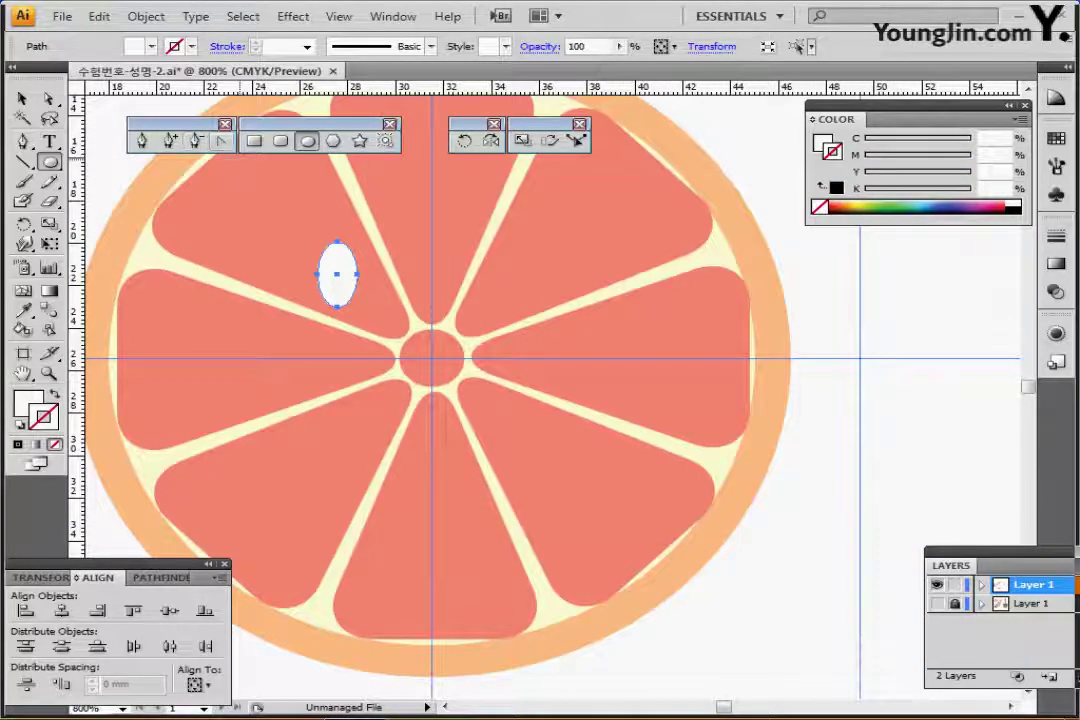
left_click(221, 140)
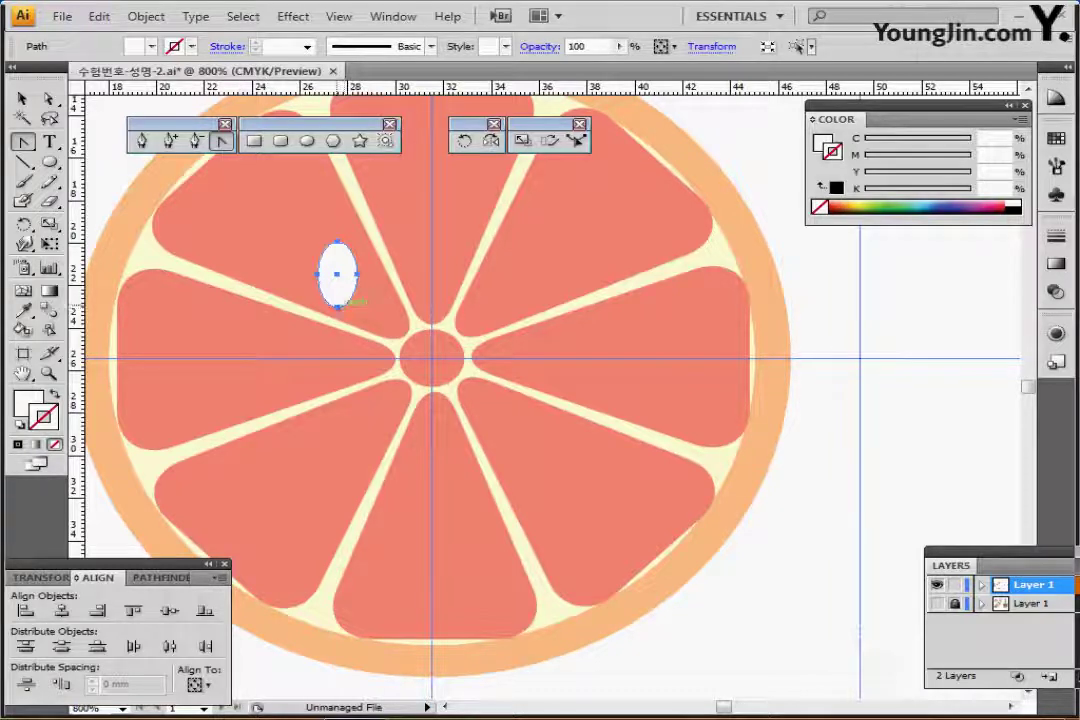
left_click(338, 305)
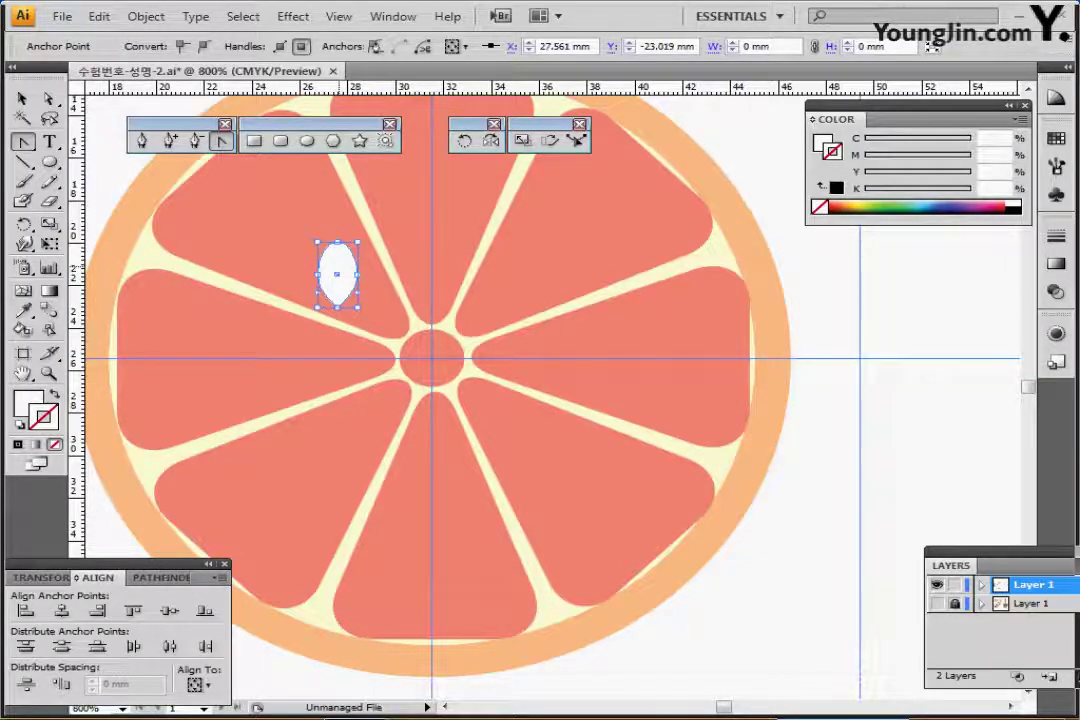
Step: Rotate the white seed in the upper-left coral segment so its pointed end faces the slice's centre
left_click(337, 273)
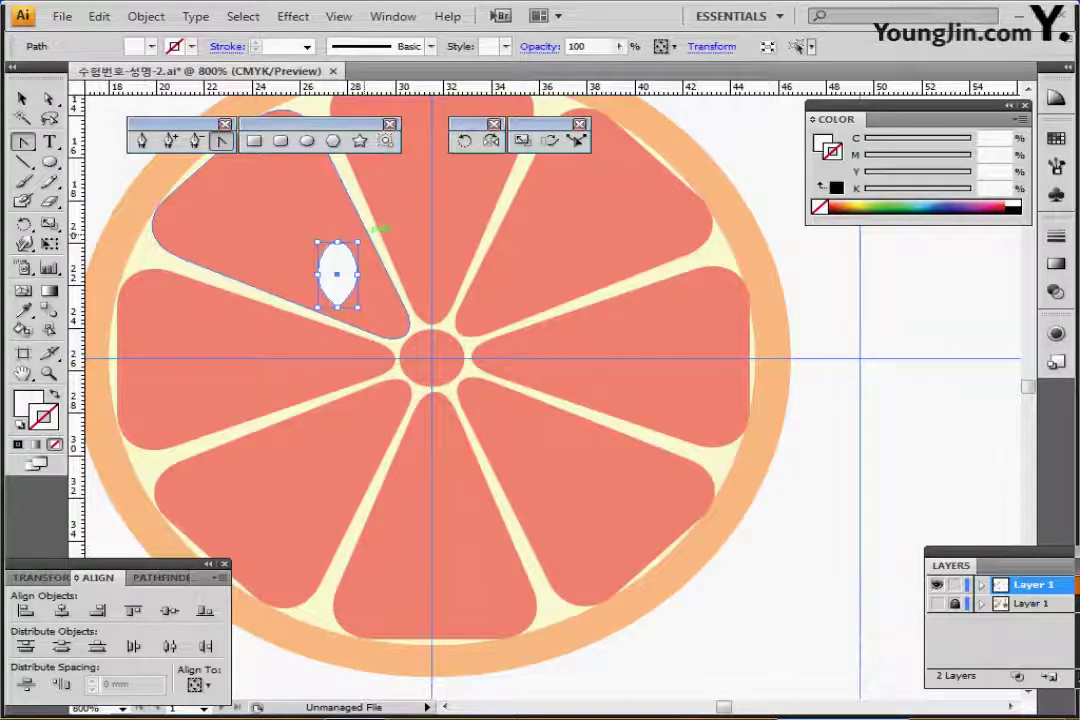
key("r")
left_click_drag(373, 226, 336, 223)
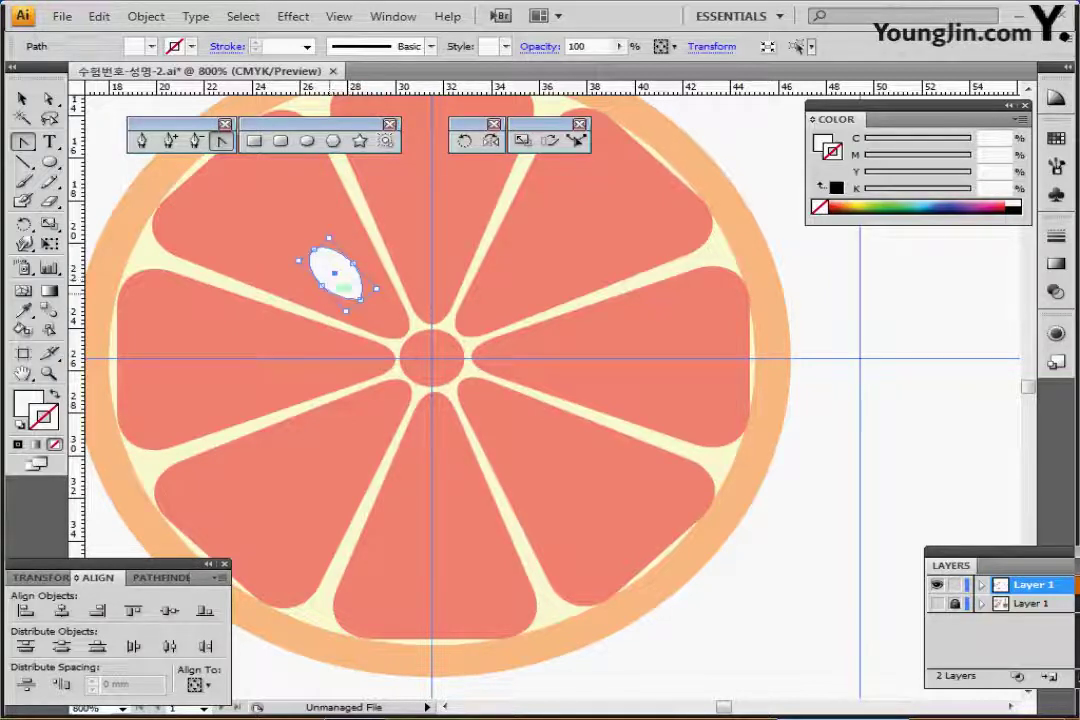
Step: Copy the seed into the lower-left coral segment and rotate the copy so its point faces the slice's centre
left_click_drag(336, 275, 336, 430)
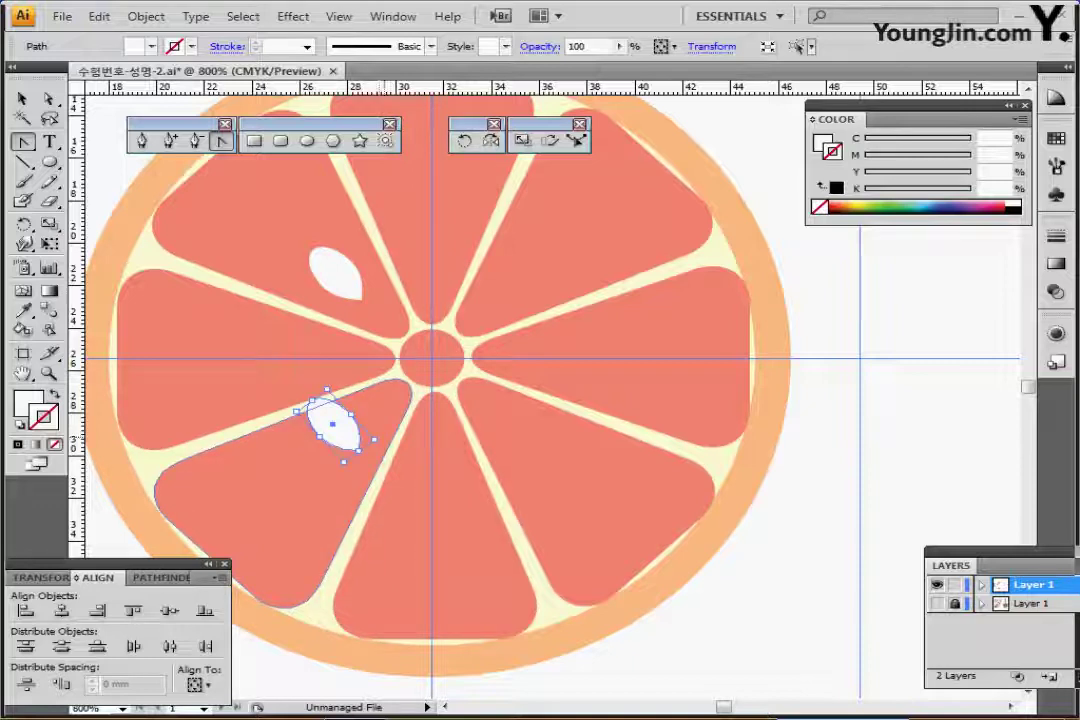
left_click_drag(380, 440, 372, 379)
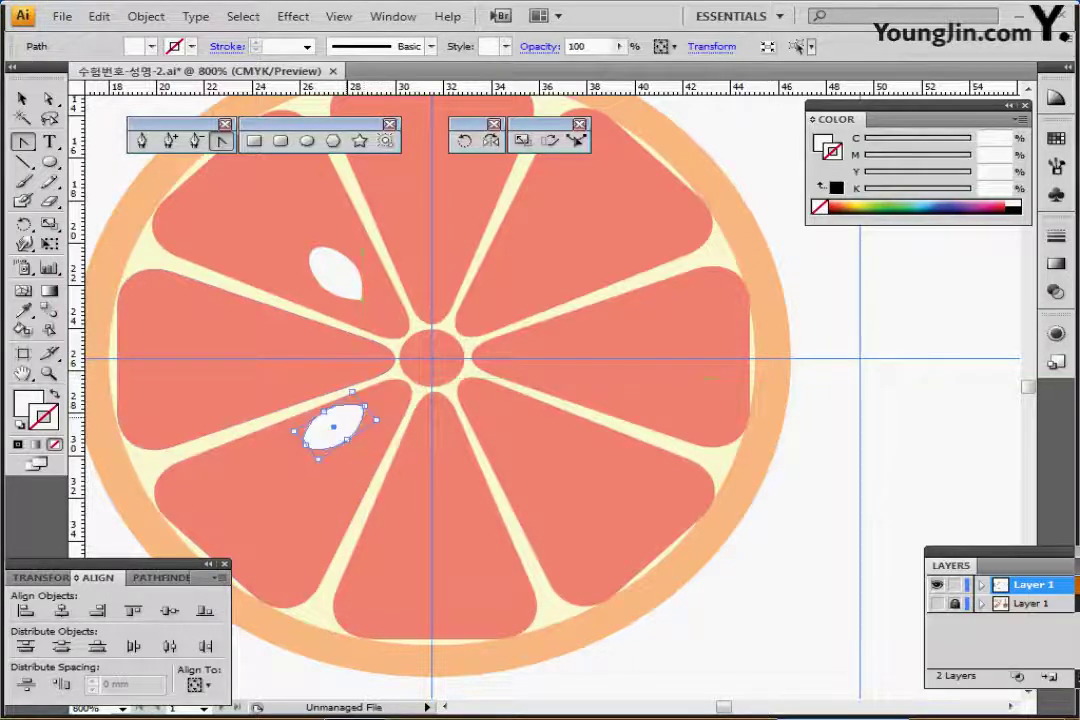
left_click_drag(353, 429, 413, 414)
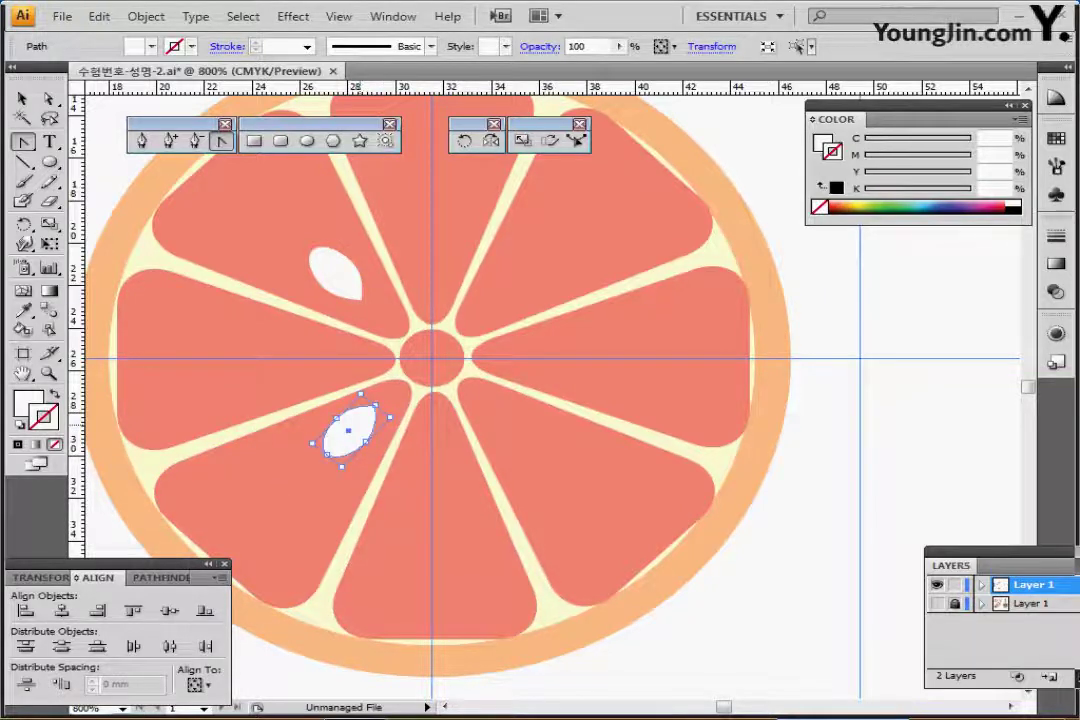
Step: Show all hidden objects to bring back the small green, orange and coral dots around the slice
key("ctrl+minus")
left_click_drag(390, 412, 306, 427)
scroll(466, 380, "right", 1)
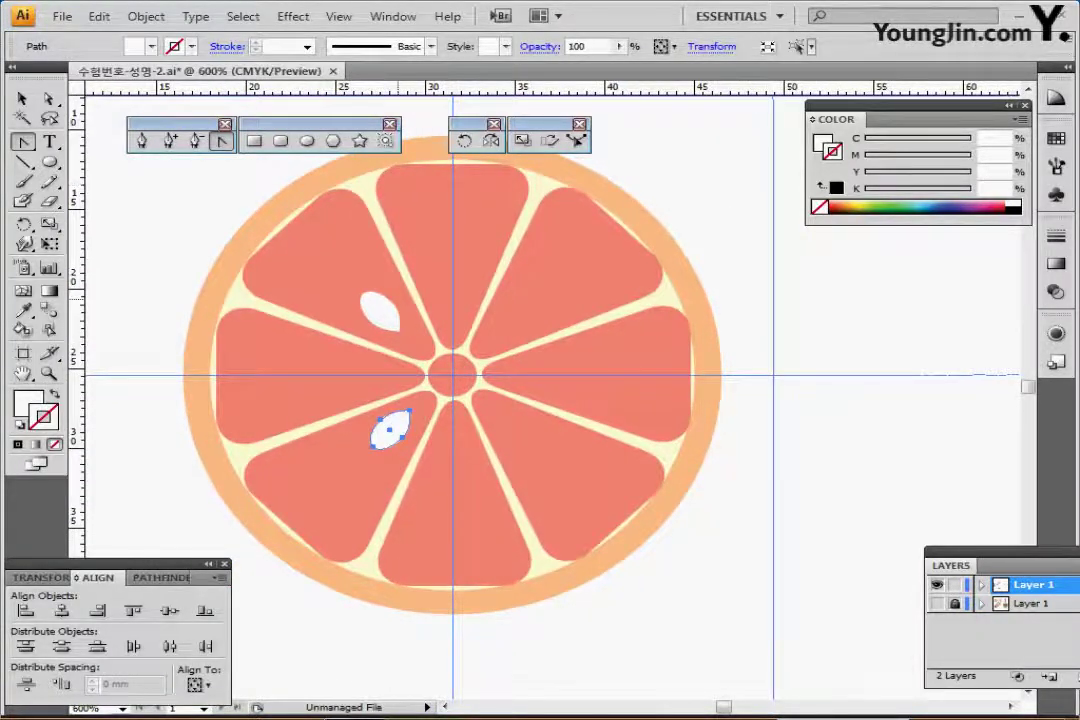
key("ctrl+minus")
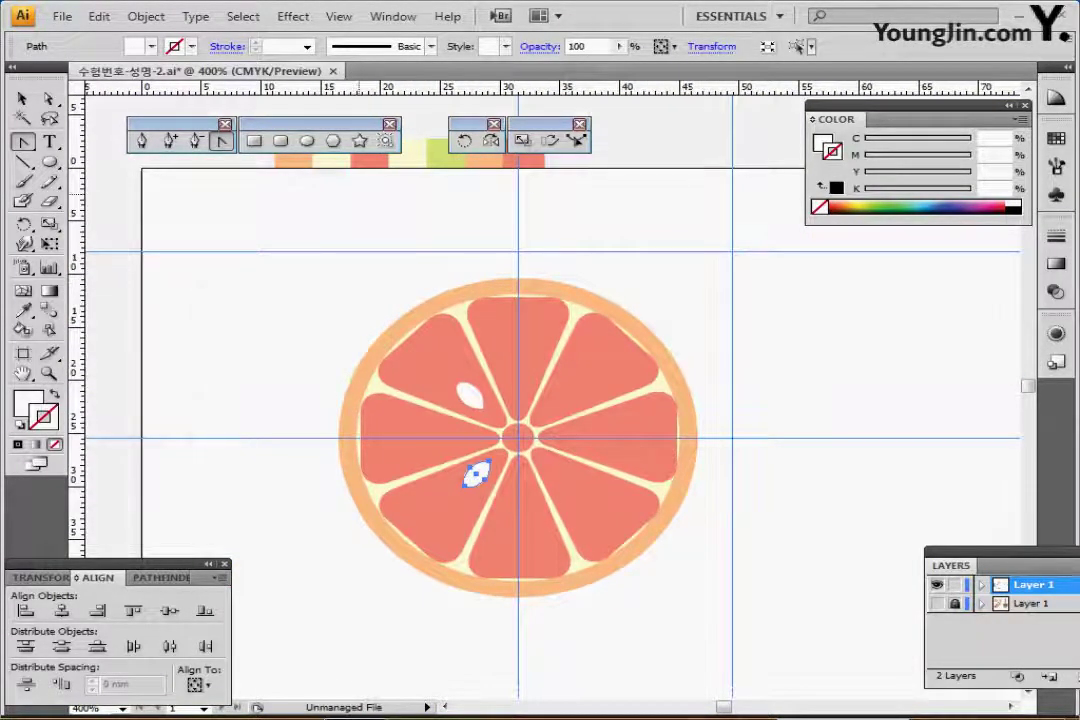
left_click_drag(470, 308, 337, 252)
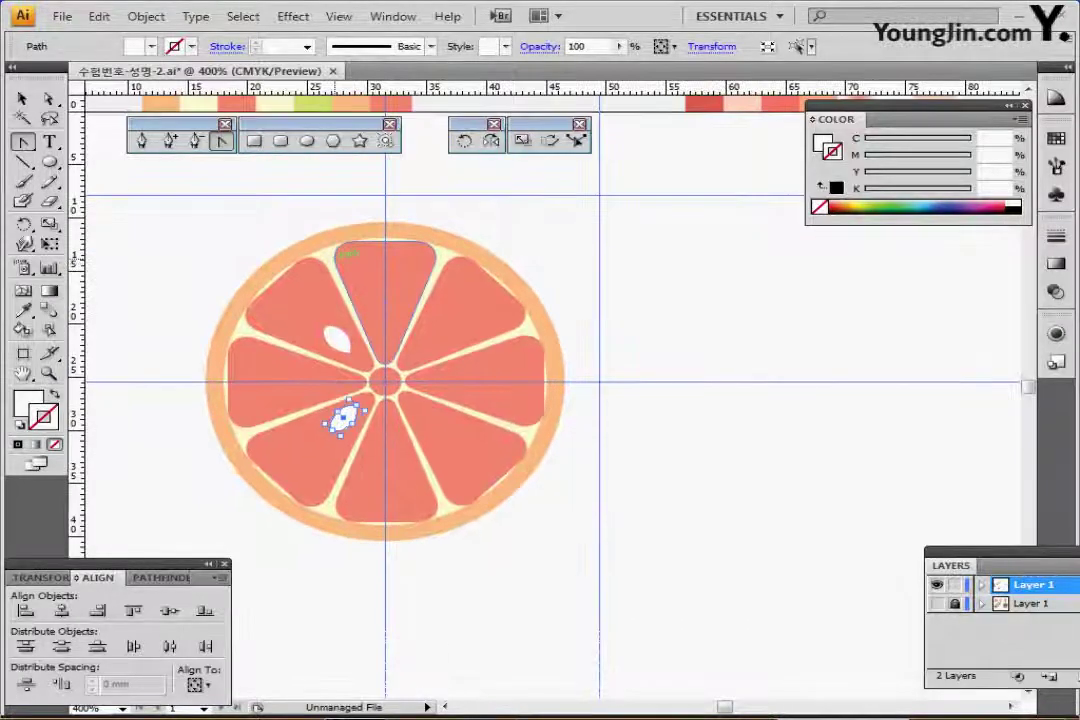
key("ctrl+alt+3")
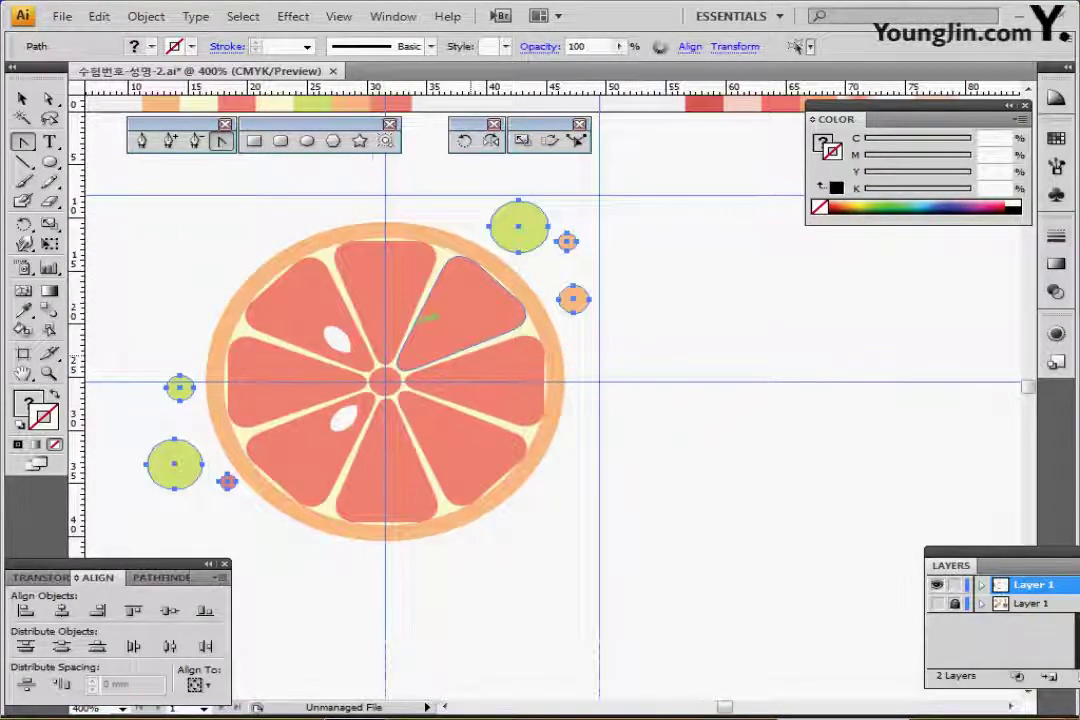
left_click_drag(445, 354, 452, 324)
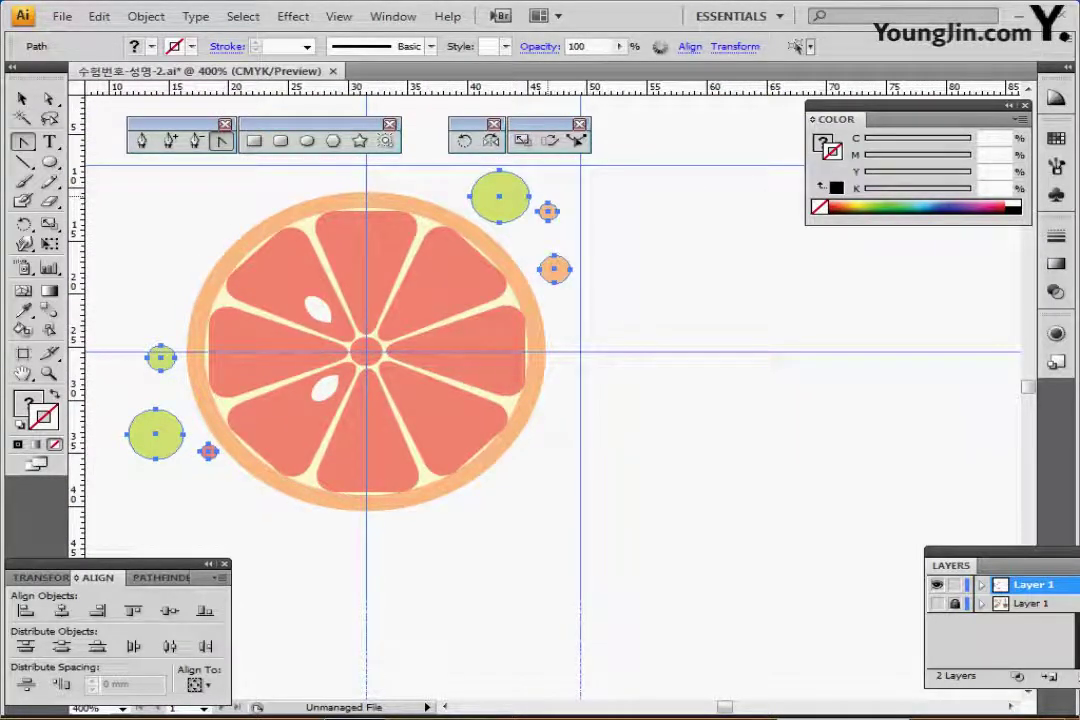
Step: Define the whole citrus slice with its surrounding dots as a pattern swatch named "자몽"
key("ctrl")
key("ctrl+shift+a")
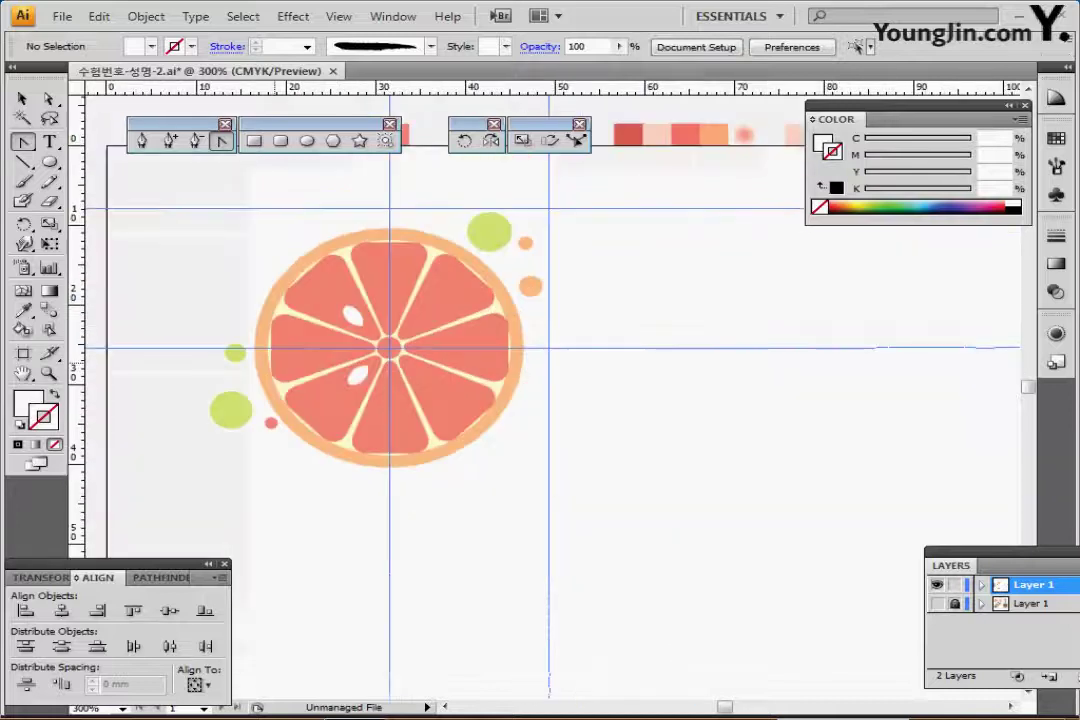
left_click_drag(169, 200, 530, 497)
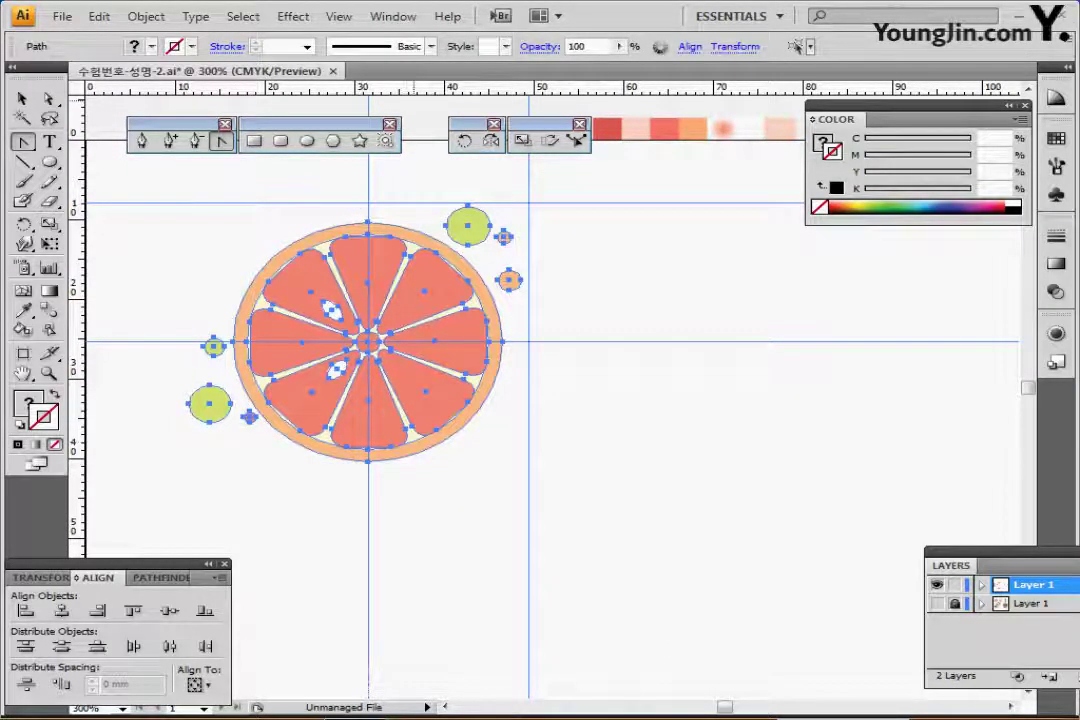
left_click(338, 16)
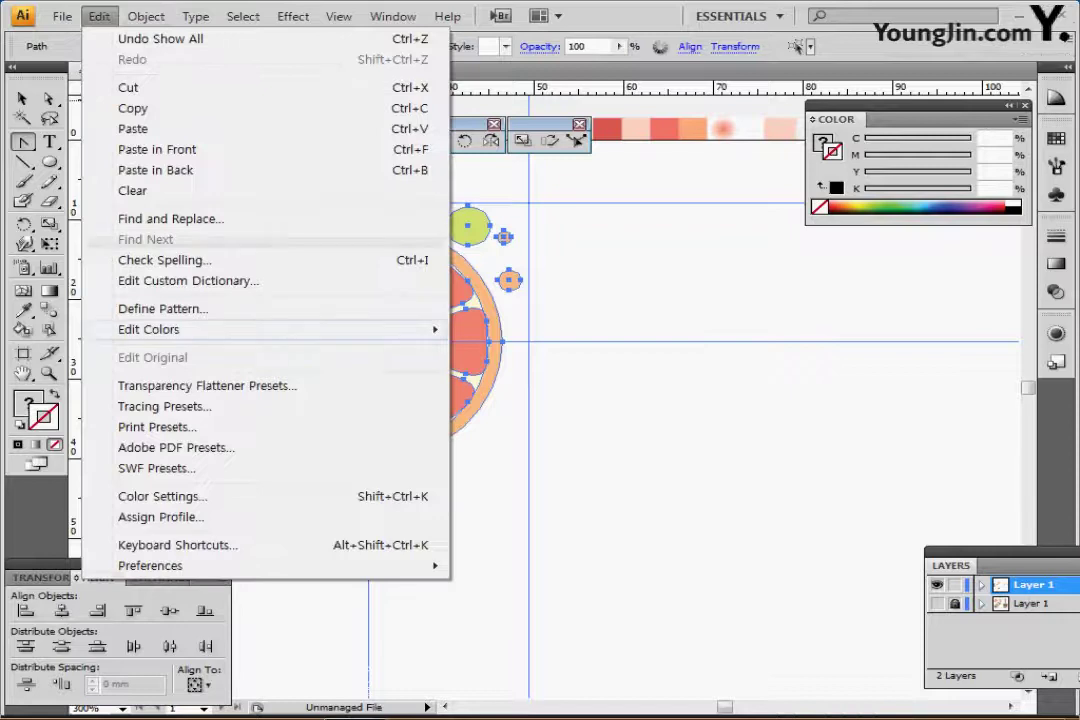
left_click(162, 308)
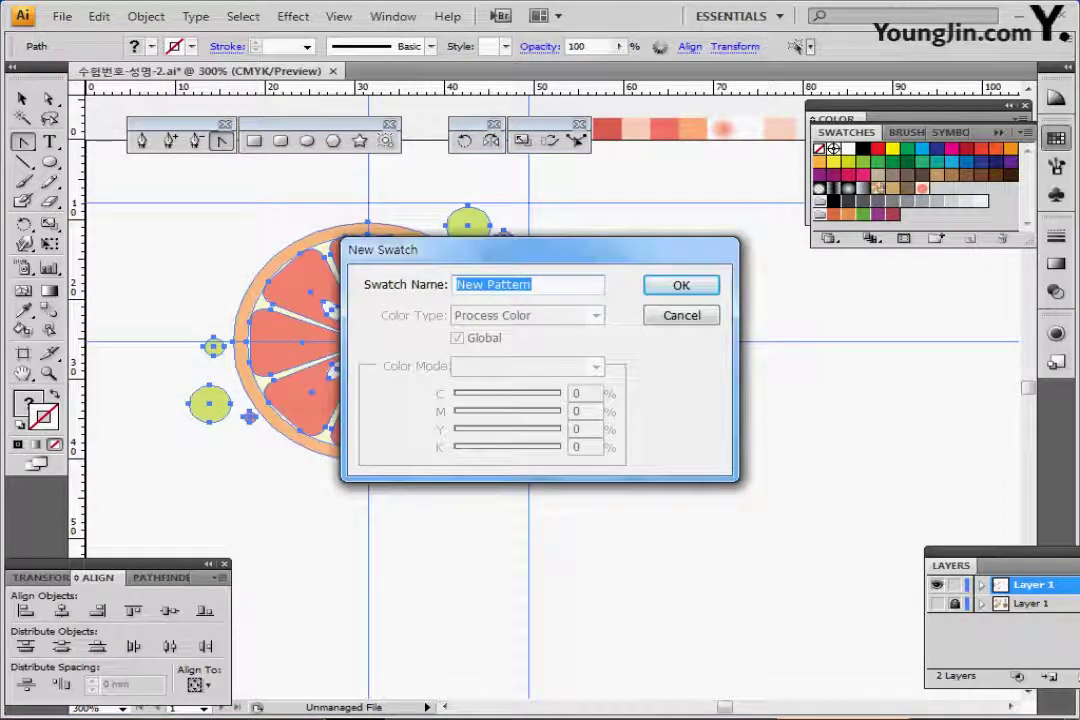
type("자몽")
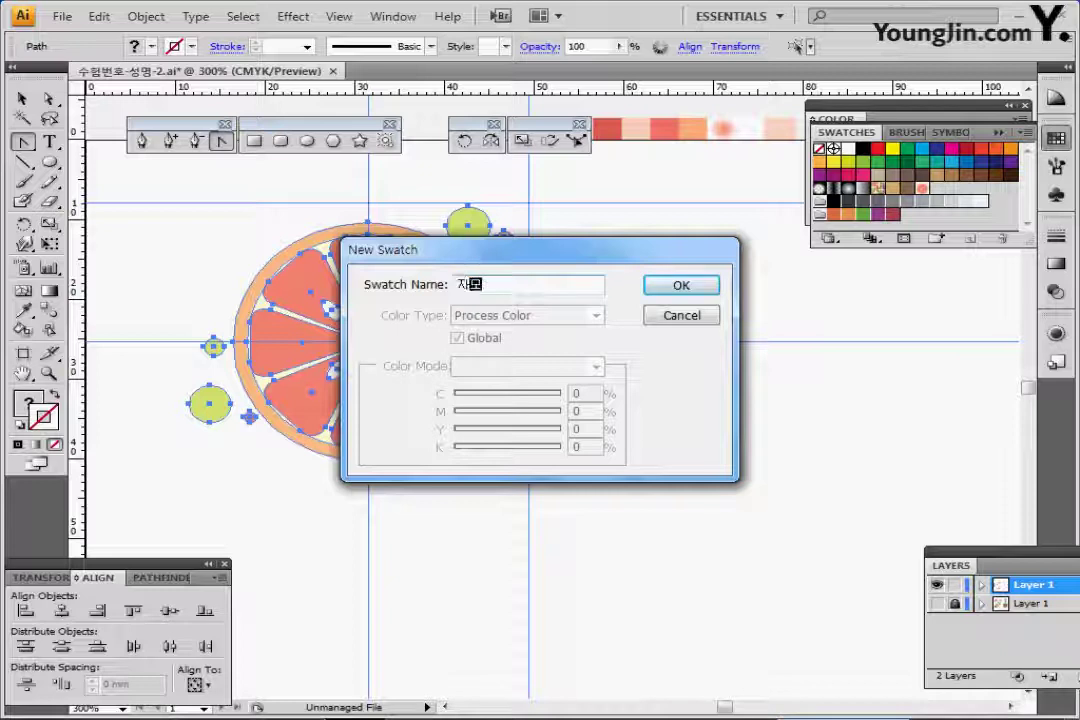
key("Return")
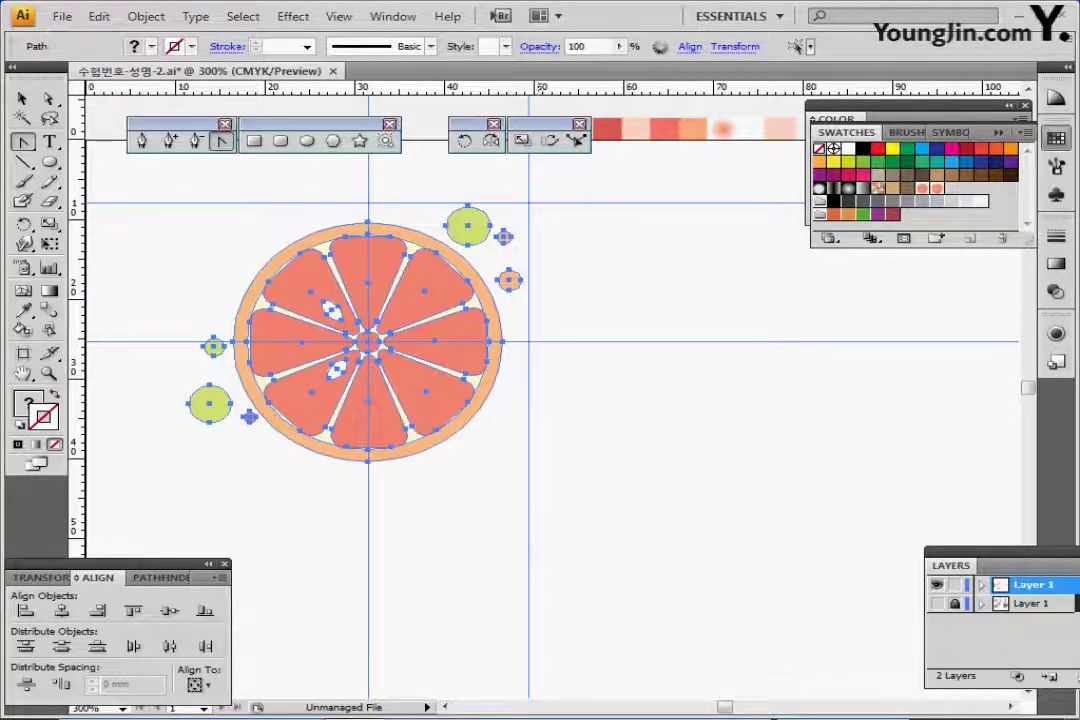
Step: Show the locked reference layer as outlines and bring the droplet logo beside the slice into view
left_click_drag(683, 402, 469, 400)
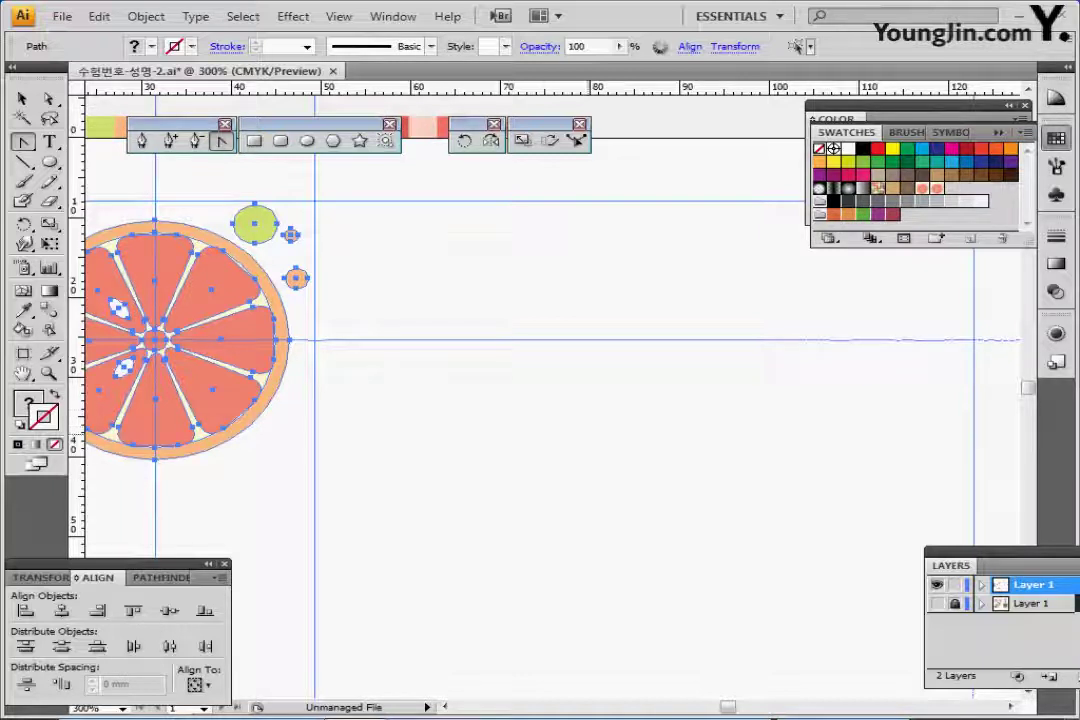
scroll(552, 398, "right", 2)
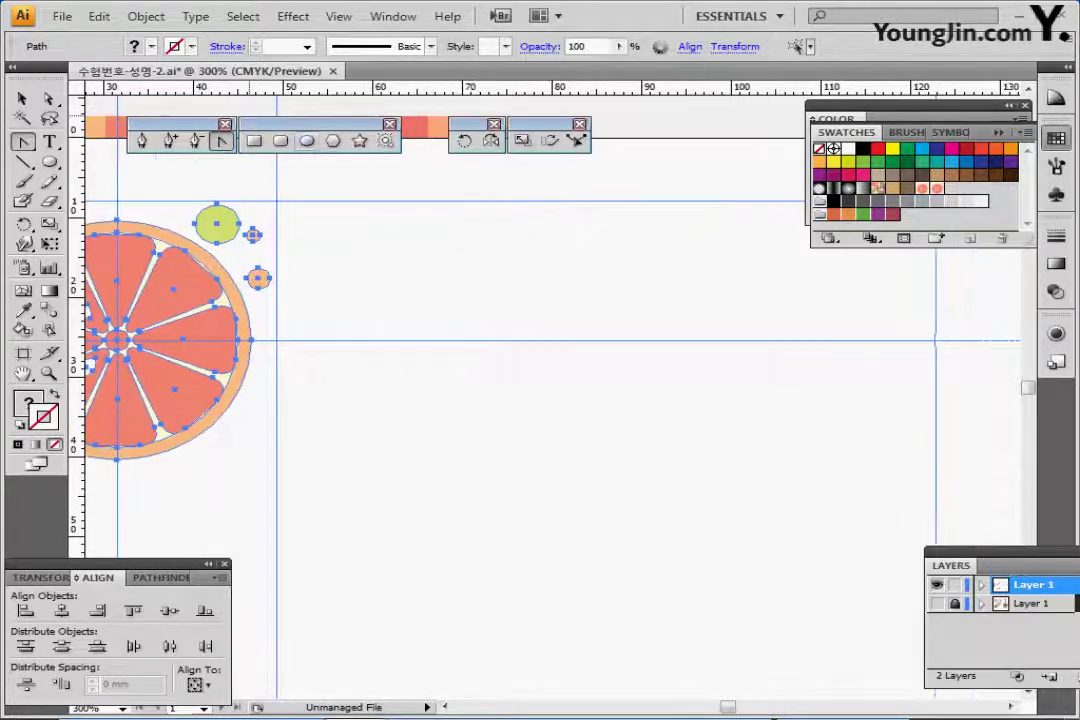
left_click(307, 140)
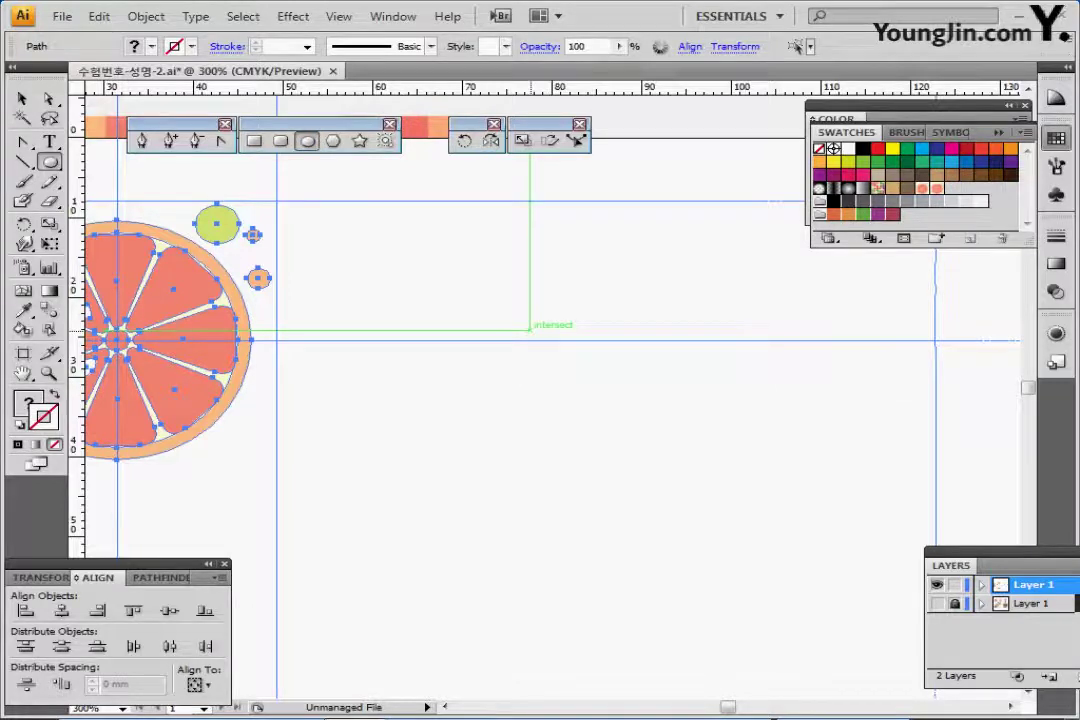
key("ctrl+y")
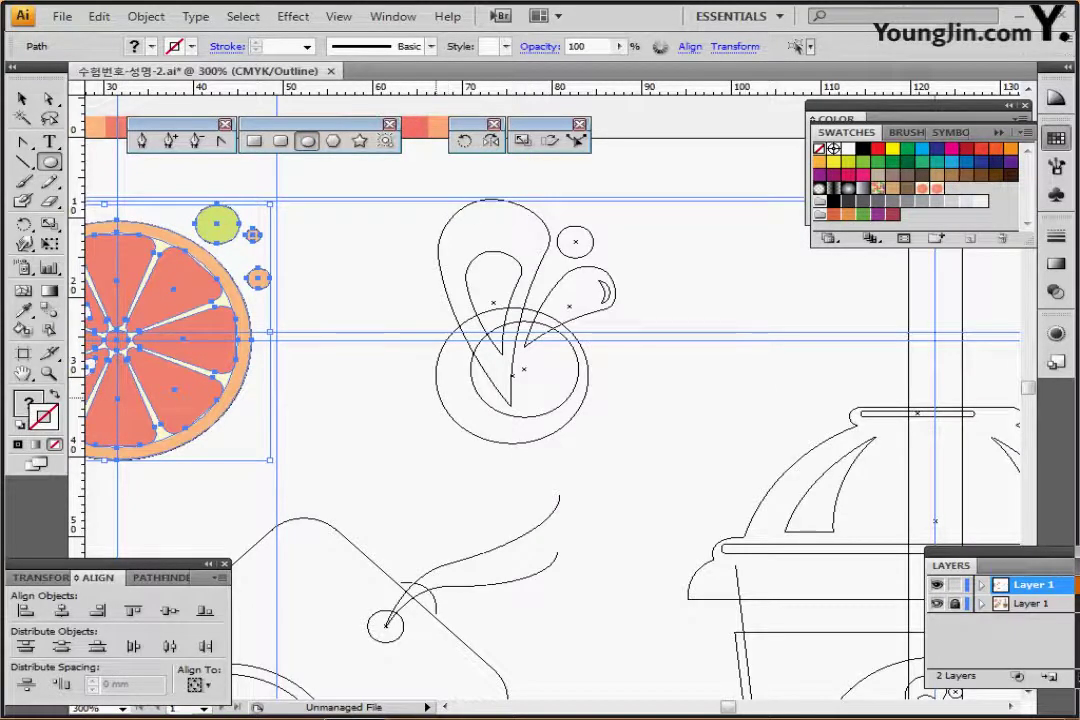
left_click_drag(481, 389, 424, 359)
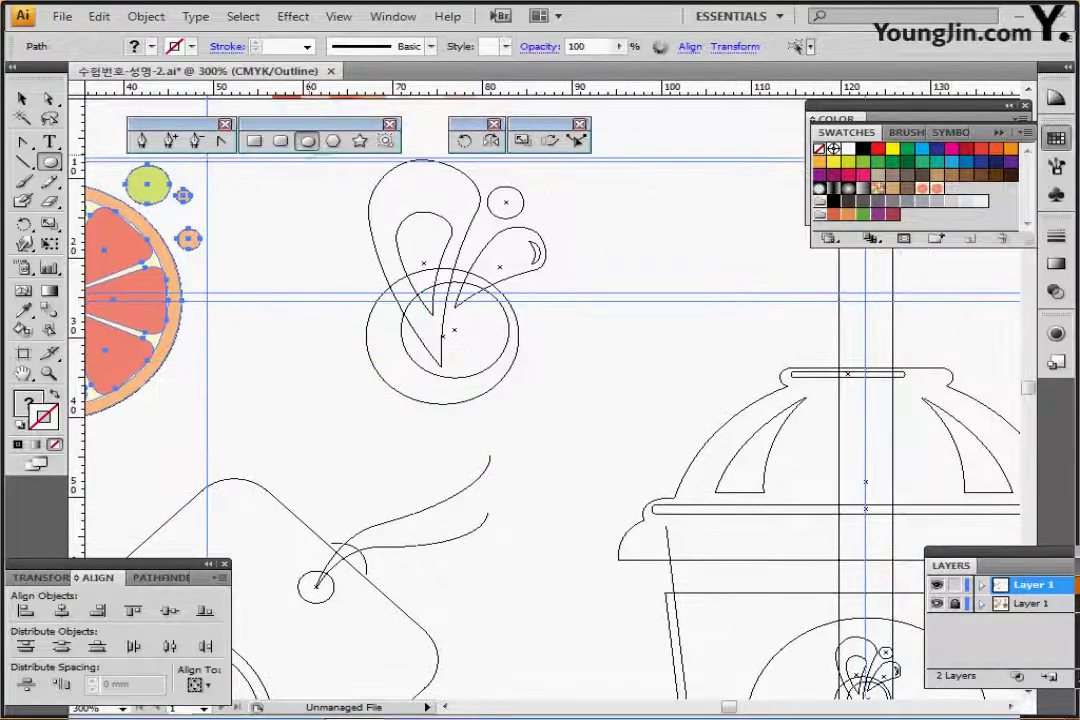
left_click_drag(349, 228, 354, 311)
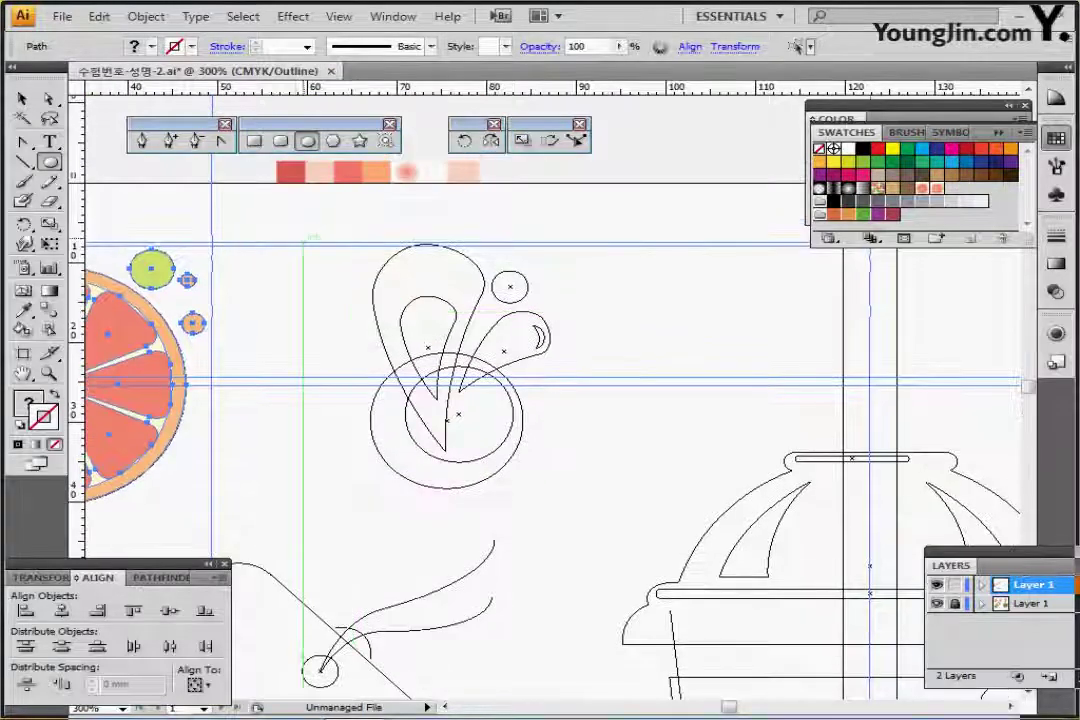
Step: Draw a dark red circle over the logo's large outlined circle and a smaller one about 11.3 mm wide over its inner circle
left_click(261, 203, "ctrl")
left_click(292, 172, "ctrl")
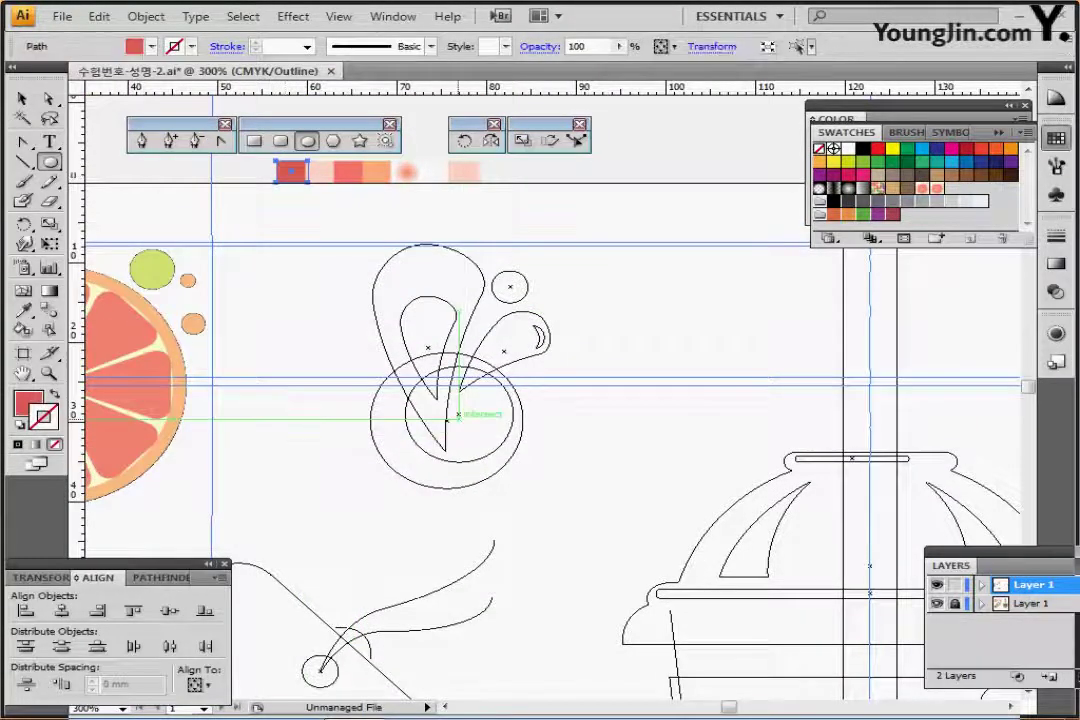
left_click_drag(446, 416, 522, 482)
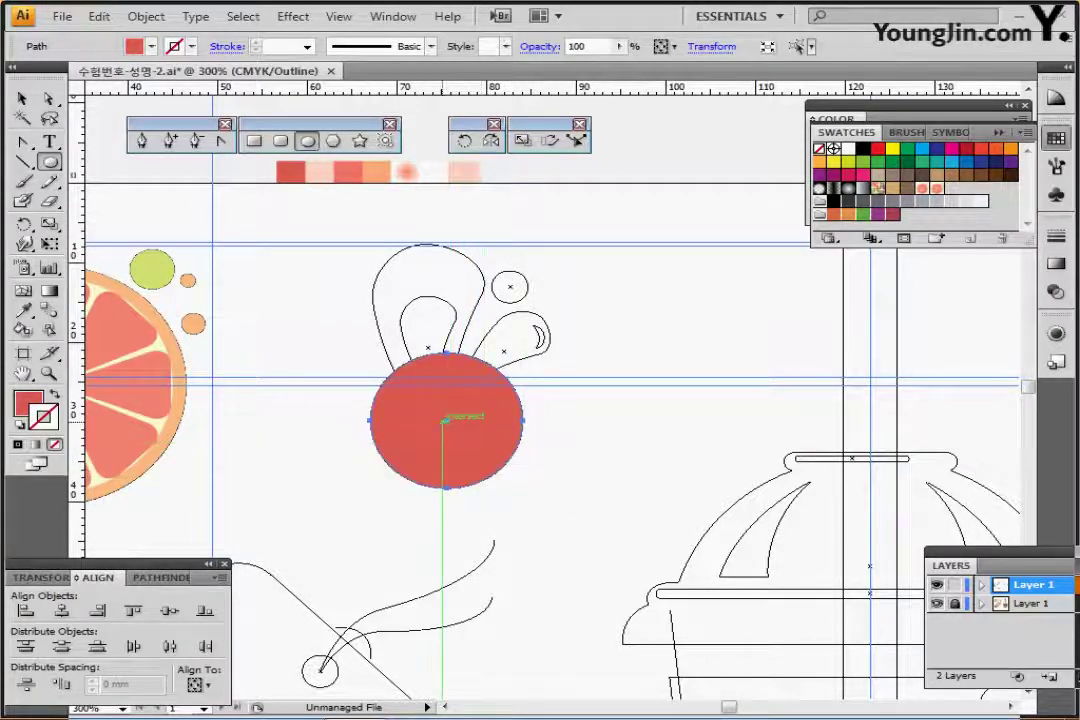
left_click_drag(459, 414, 512, 447)
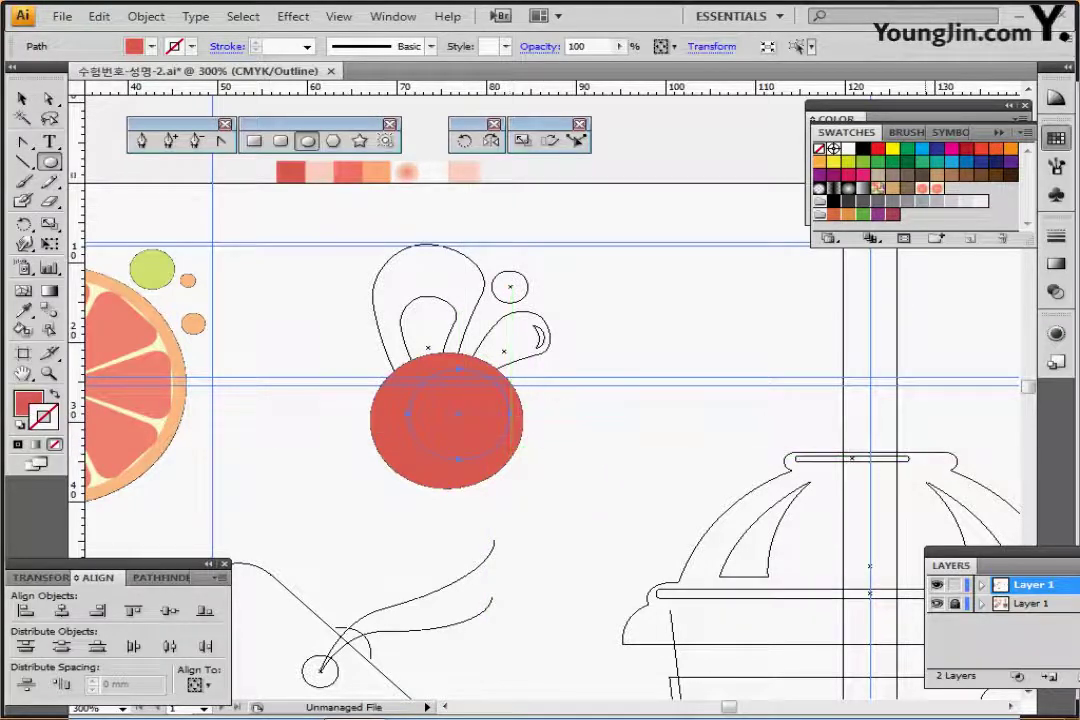
key("ctrl+y")
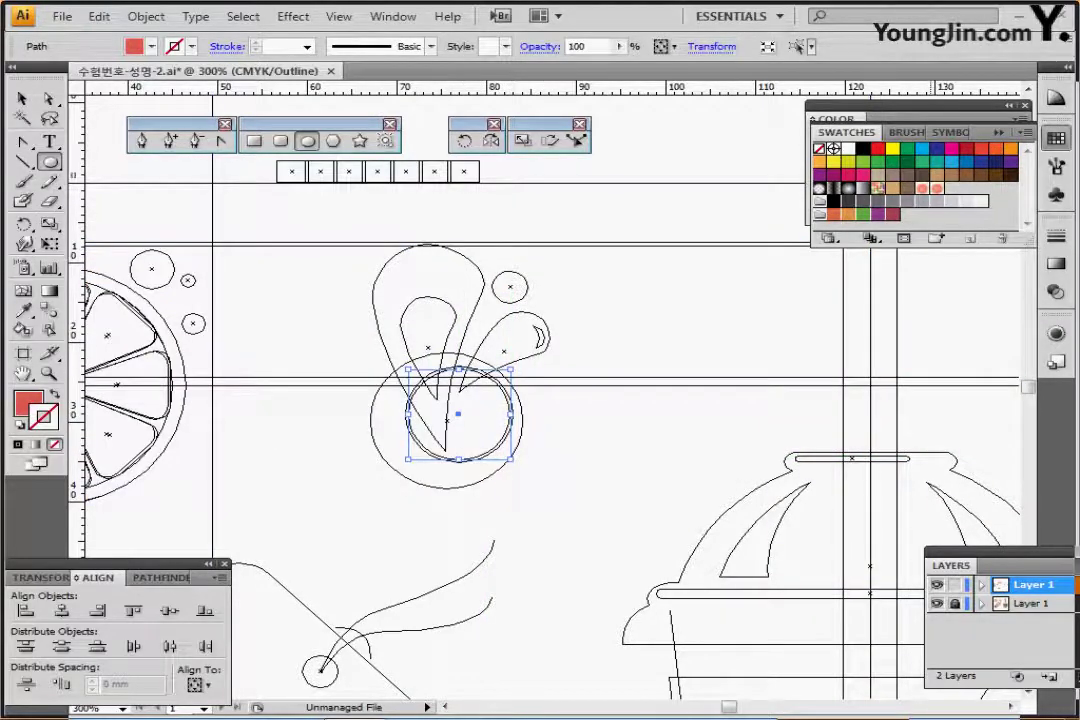
key("ctrl+shift+a")
key("ctrl+y")
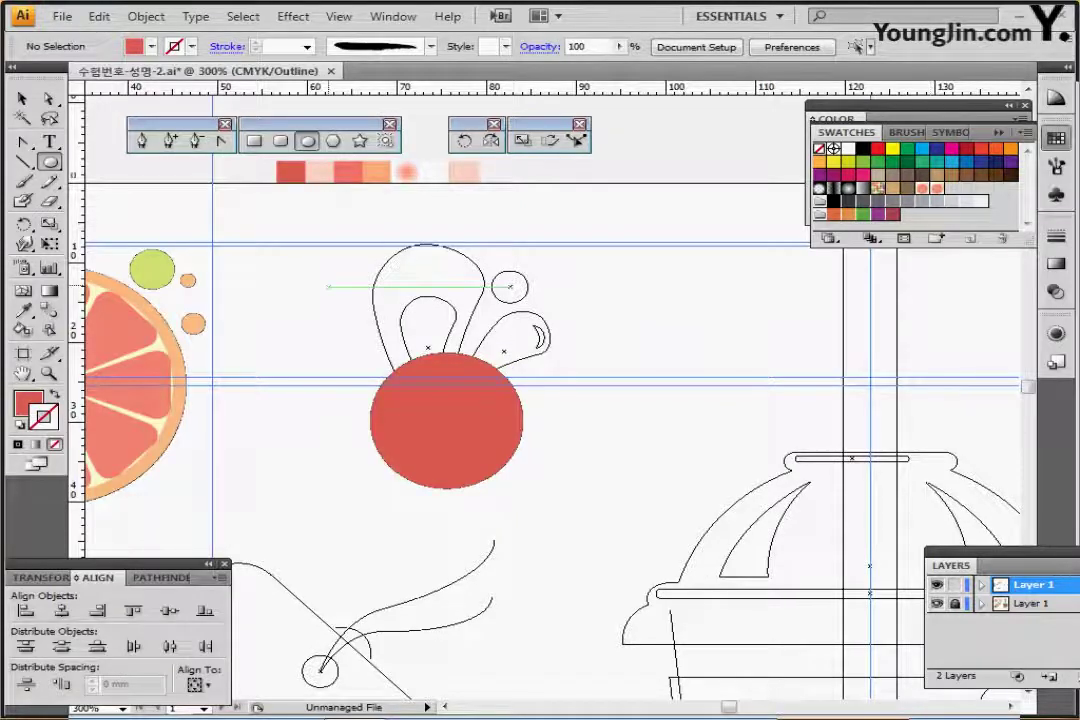
key("ctrl+z")
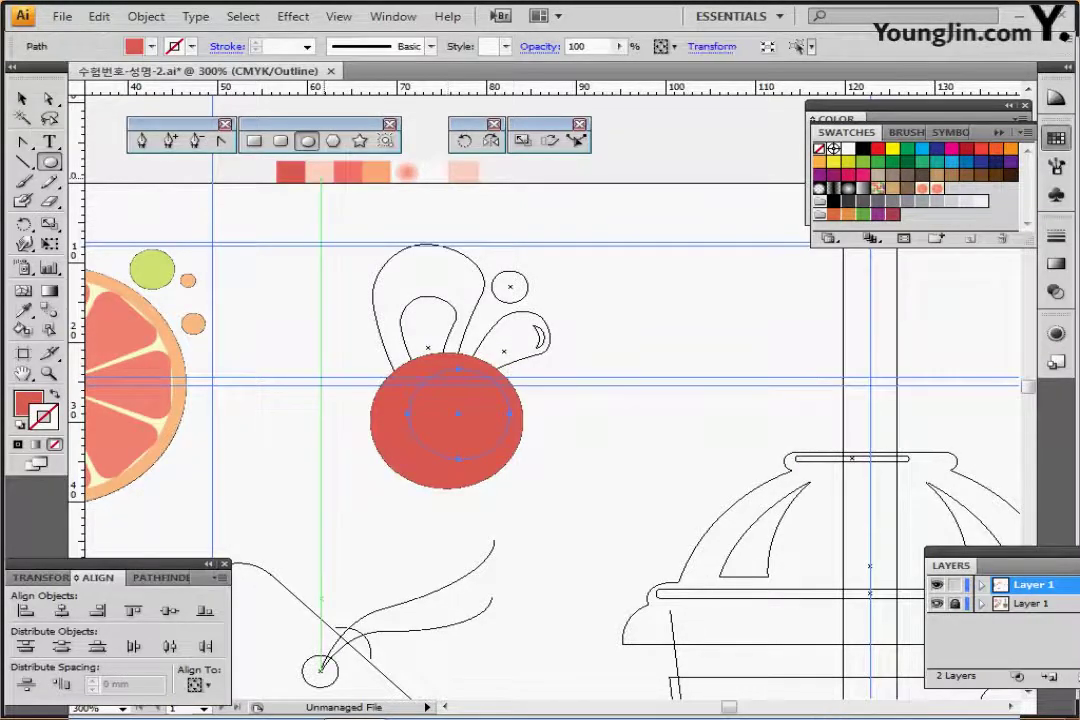
left_click(321, 598)
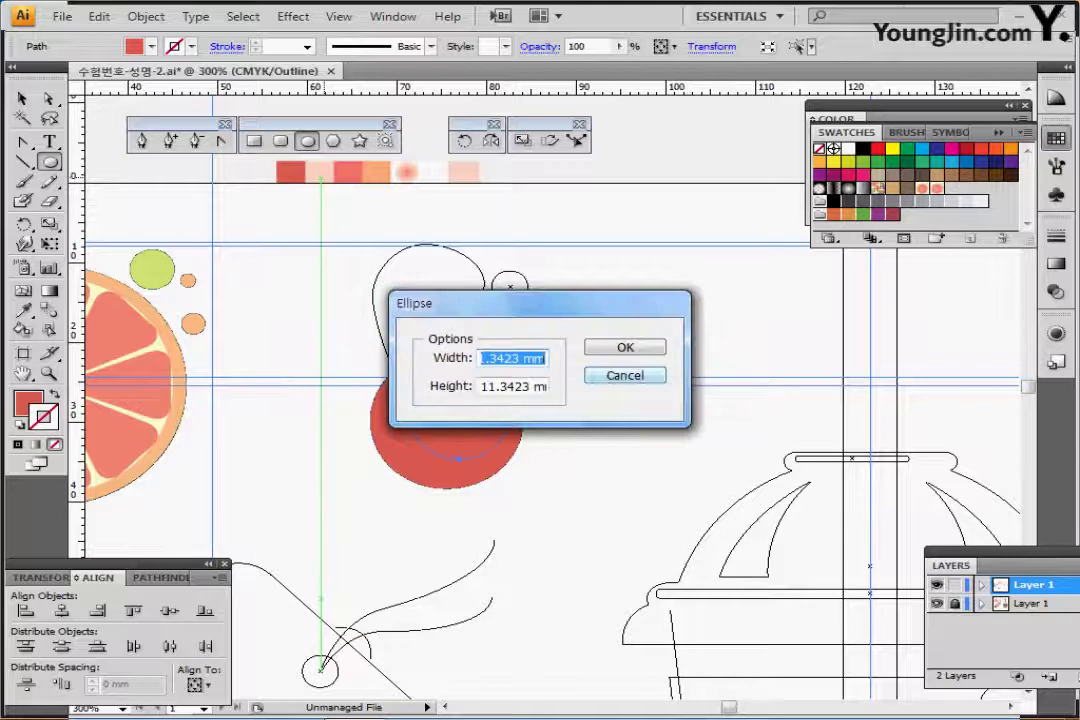
key("Return")
Step: Fill the smaller inner circle with the light pink sampled from the second colour square above the artboard
key("i")
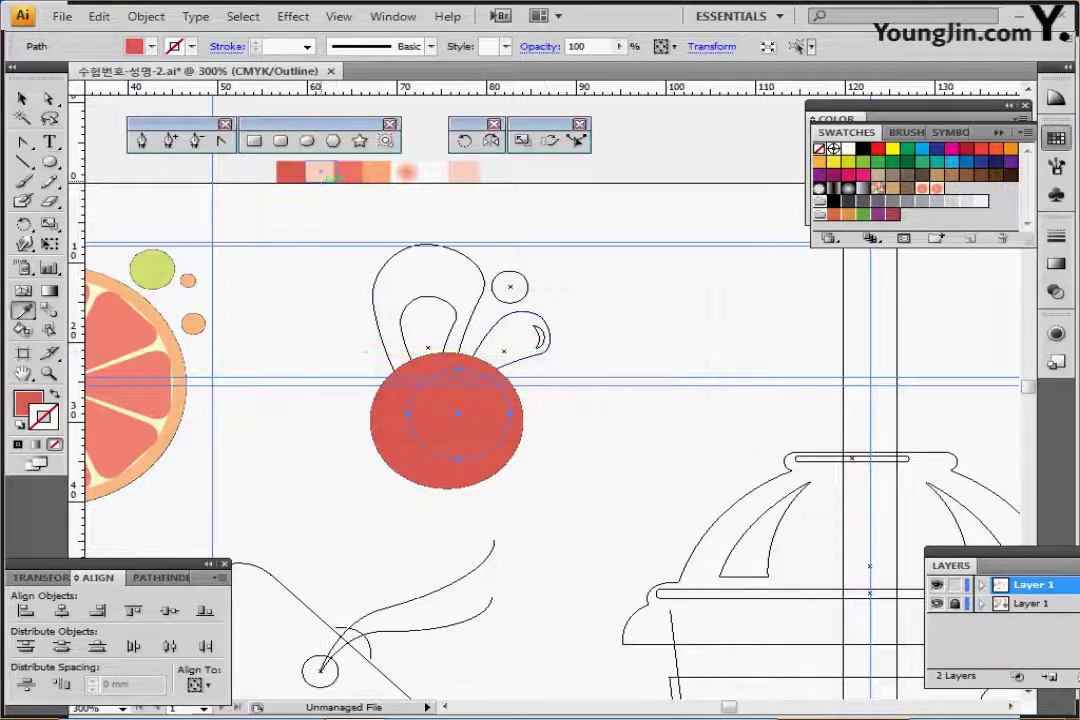
left_click(321, 173)
left_click(297, 238, "ctrl")
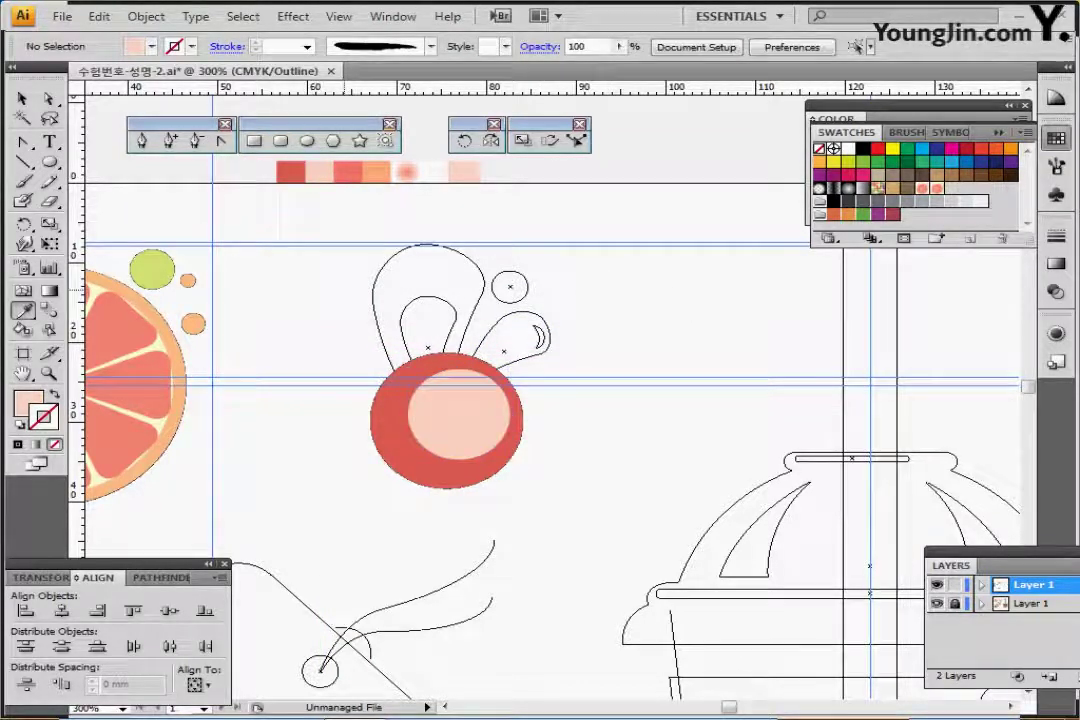
Step: Draw a coral circle over the rounded top of the logo's large droplet and a small coral circle over the adjacent dot
key("l")
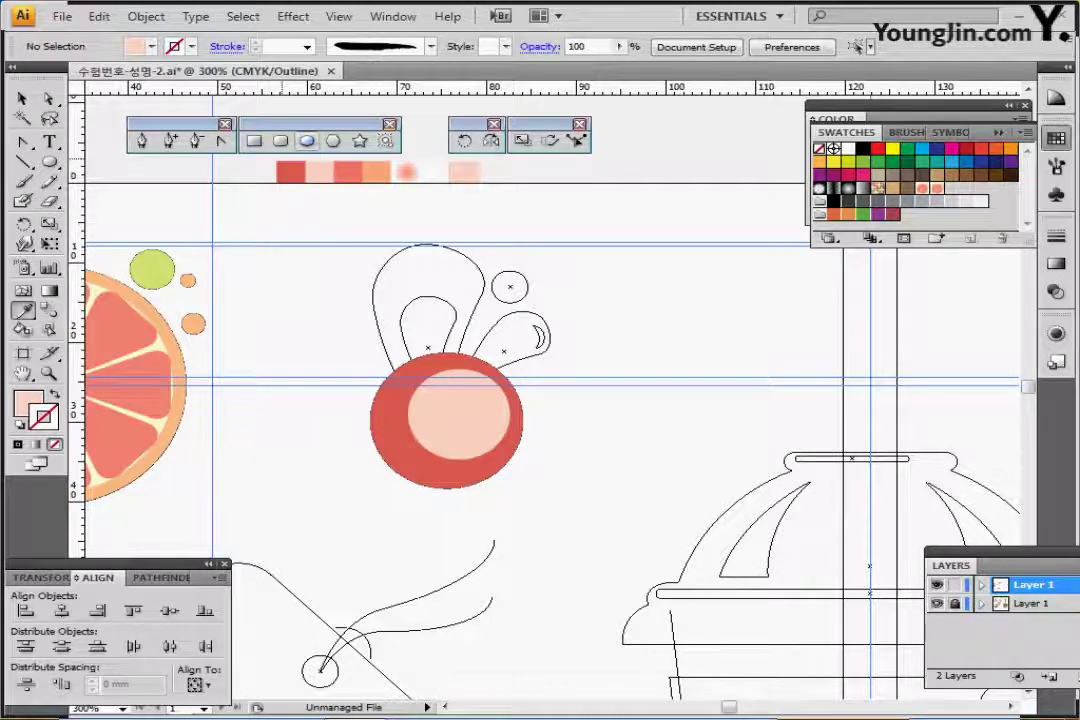
left_click_drag(426, 285, 478, 326)
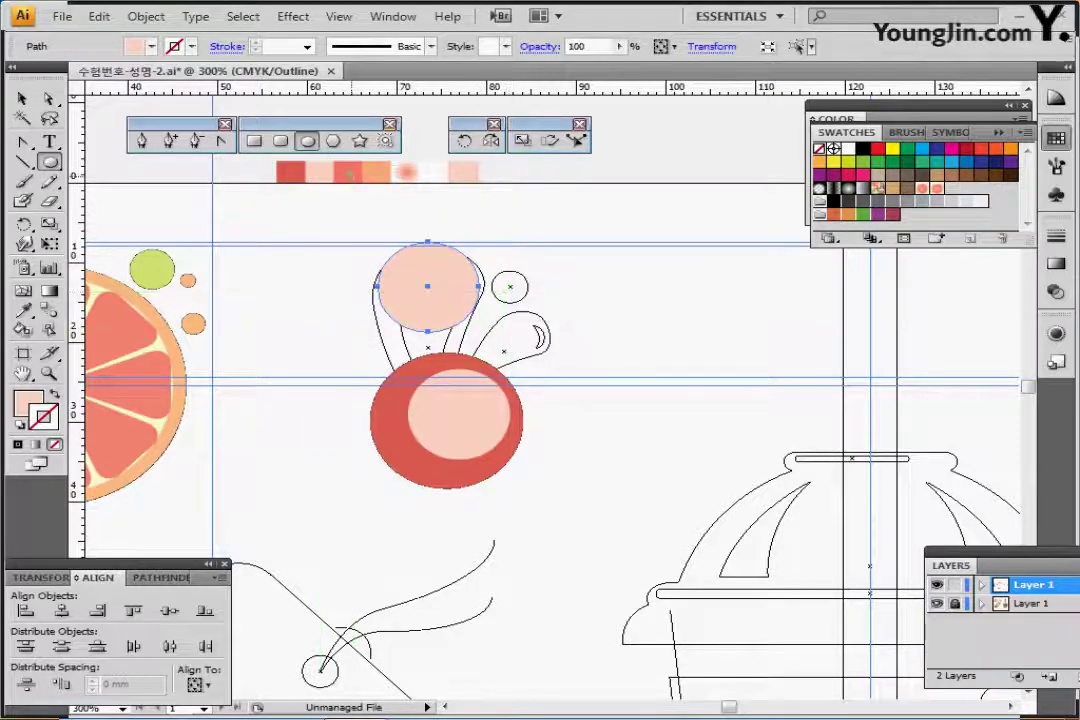
left_click(348, 174)
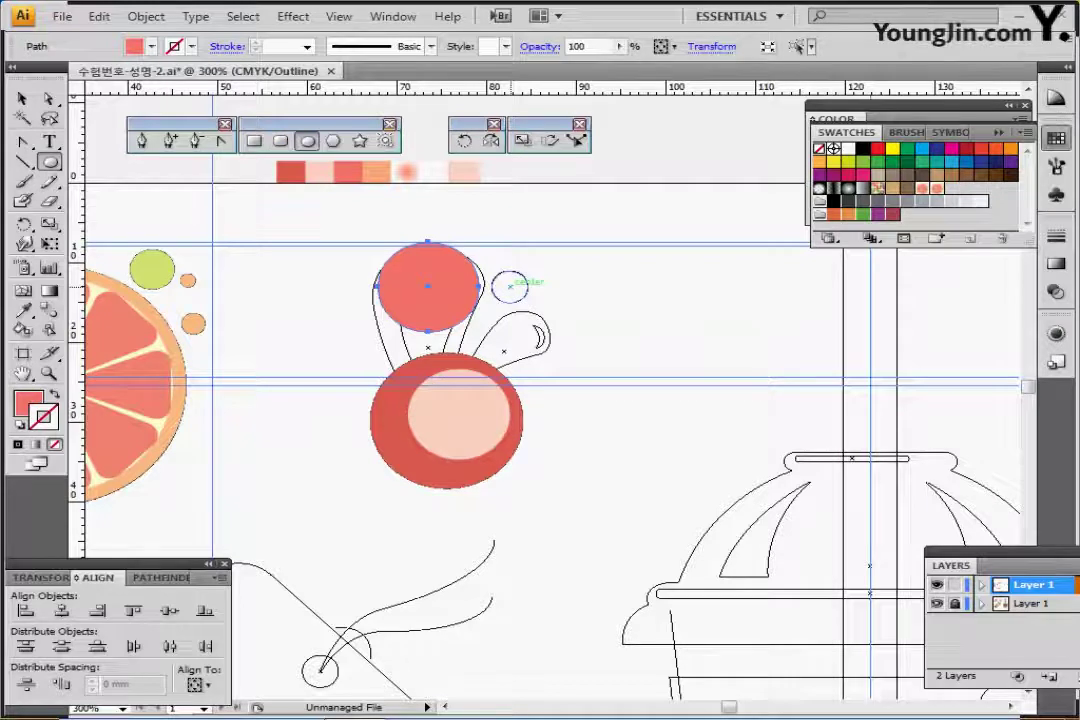
left_click_drag(510, 286, 527, 300)
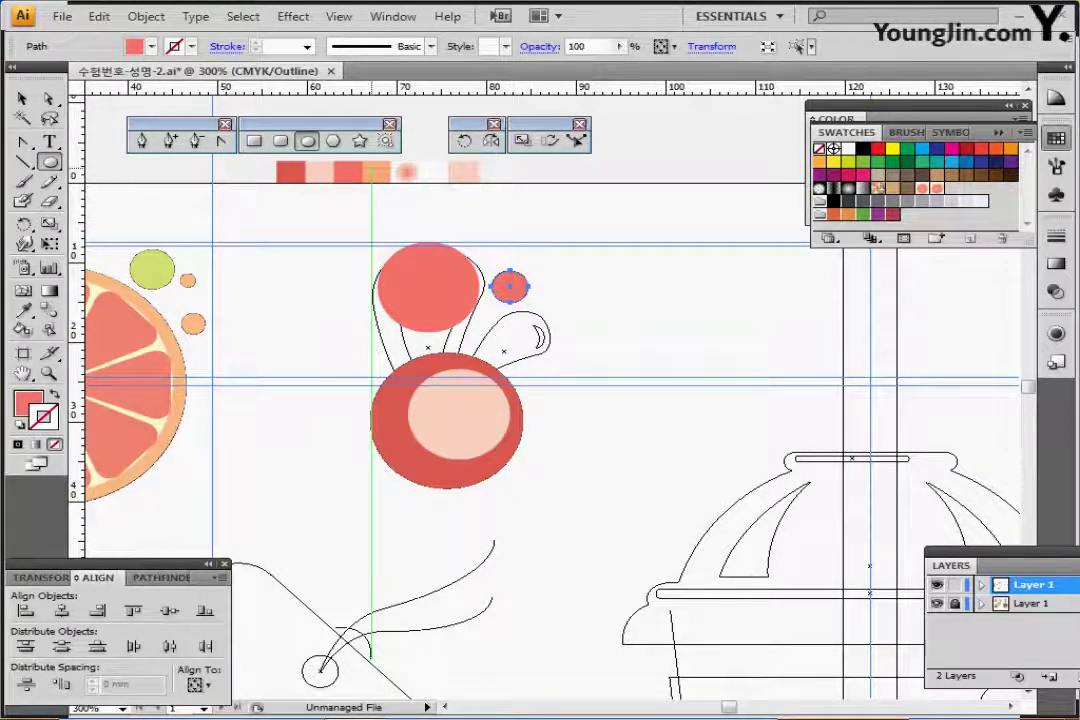
Step: Fill the small dot beside the large circle with the inner circle's light pink and return to the preview display
key("i")
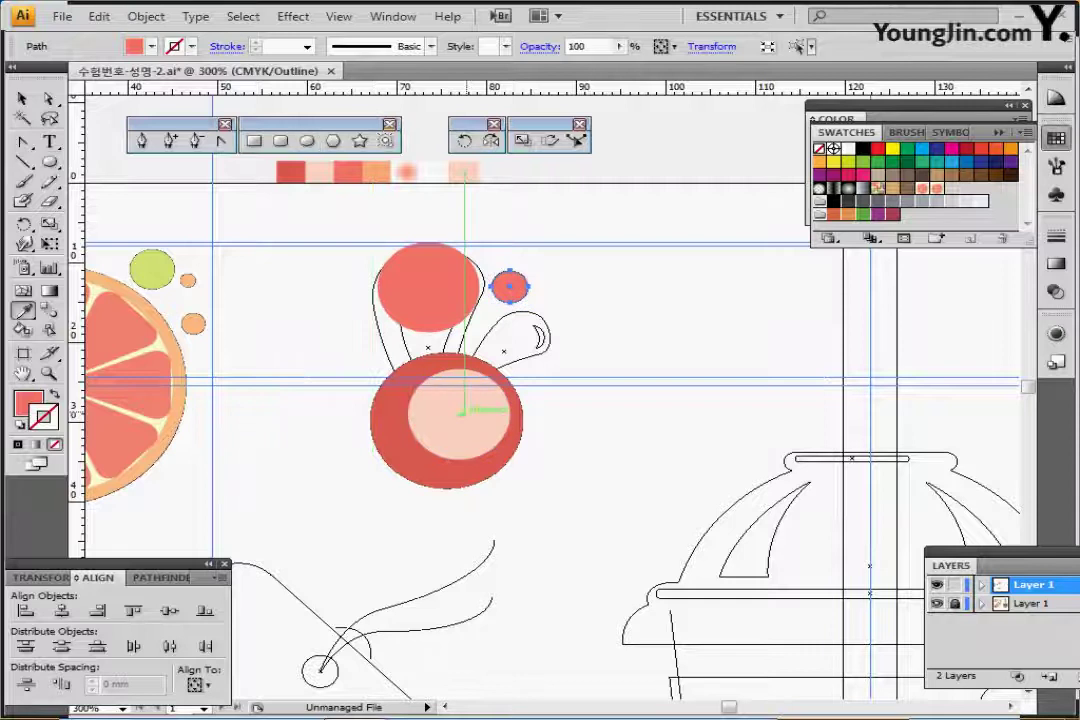
left_click(461, 410)
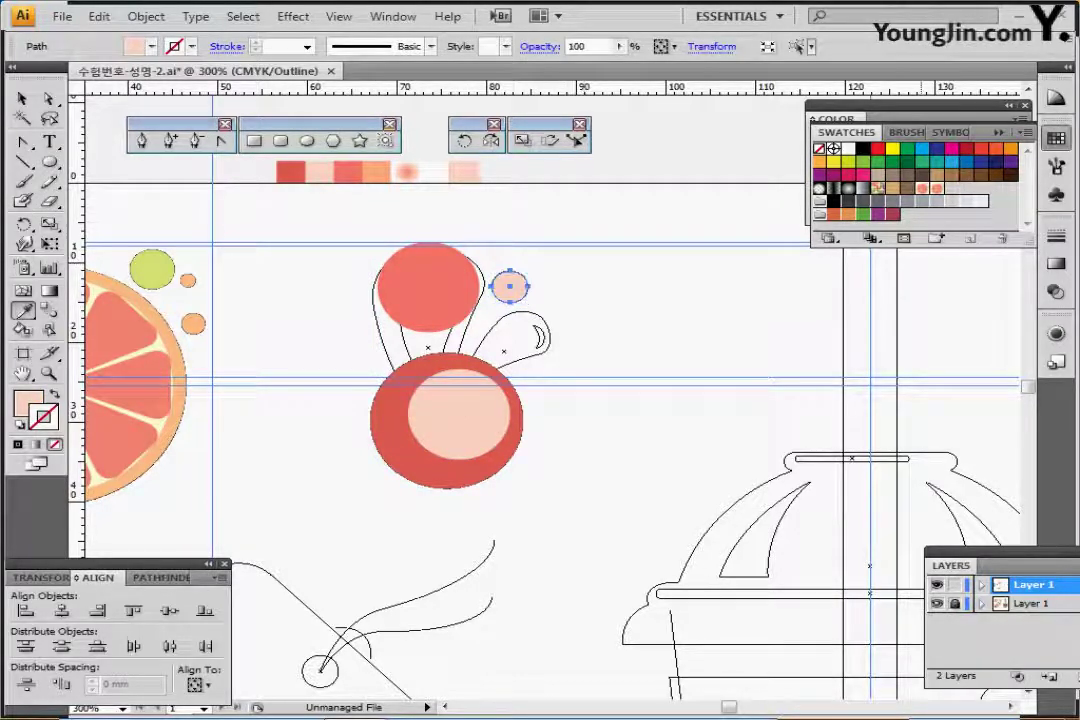
key("ctrl+y")
key("ctrl+shift+a")
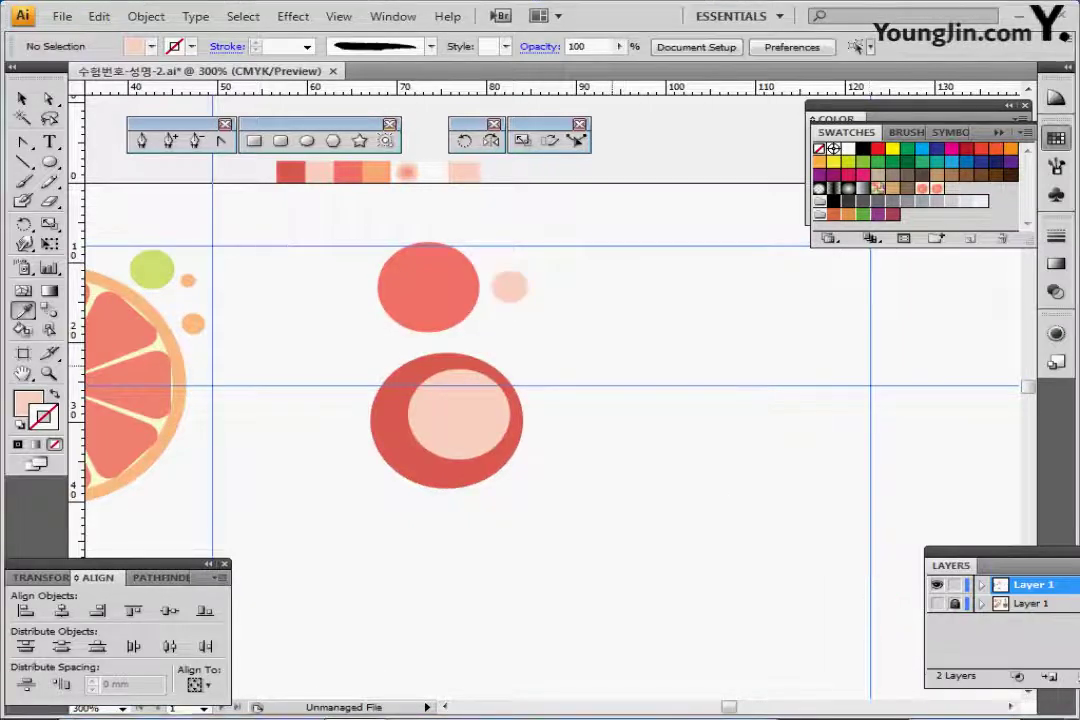
left_click_drag(535, 364, 510, 355)
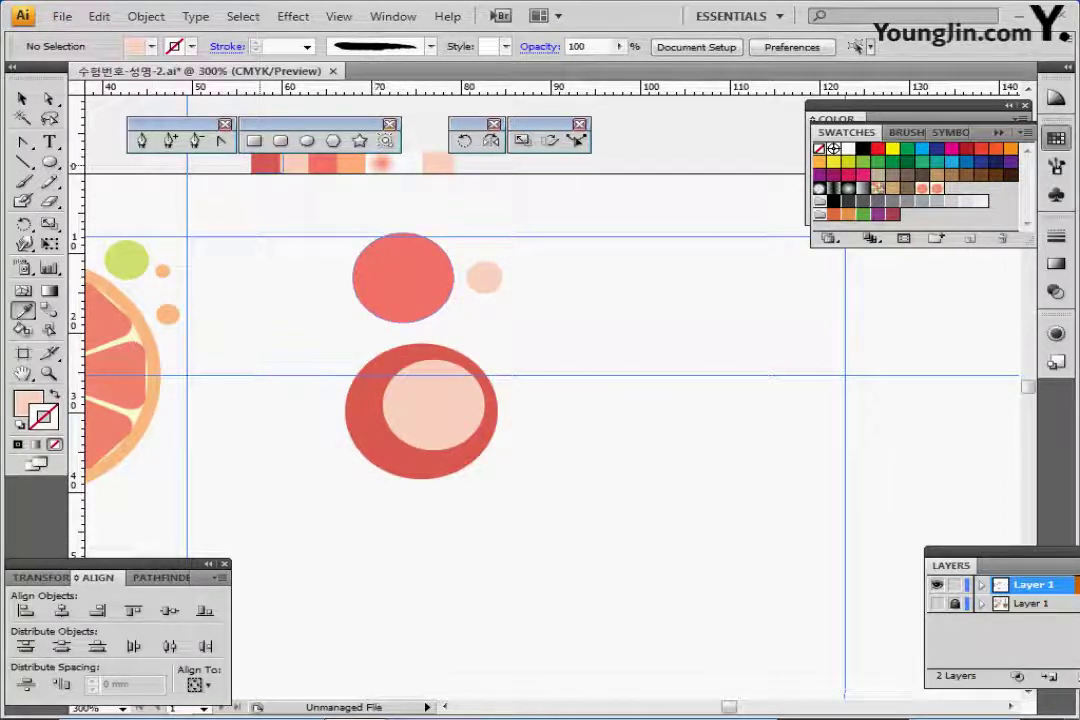
Step: Convert the coral circle's lowest anchor to a corner and pull it down into the pink inner circle, forming a droplet
key("shift+c")
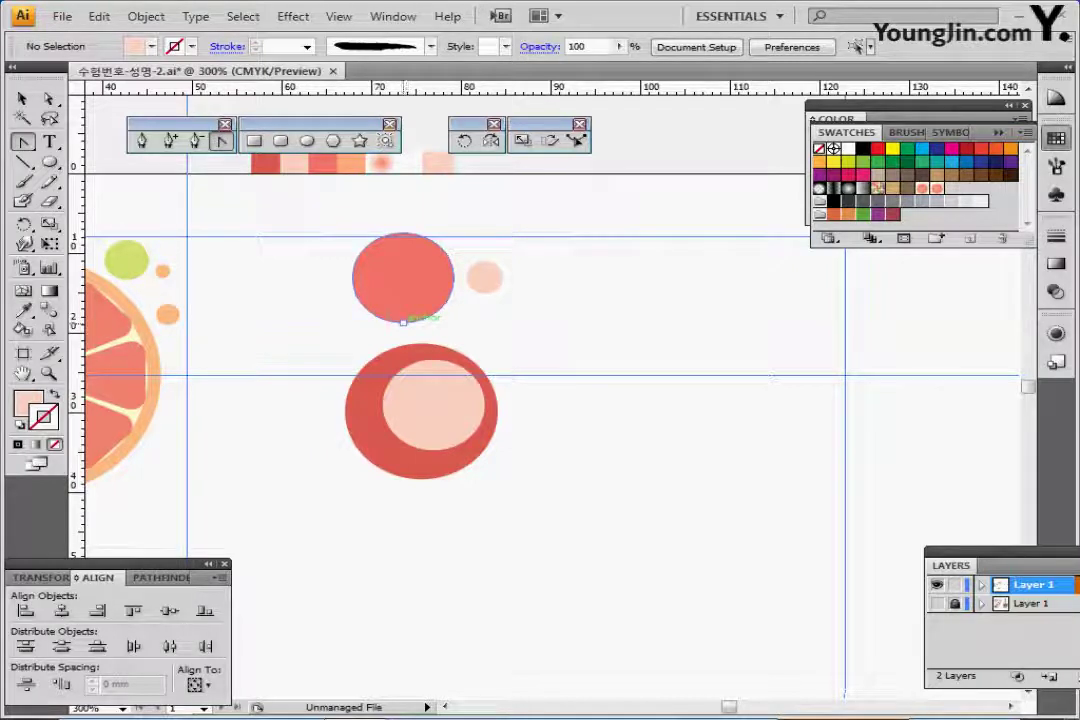
left_click(403, 321)
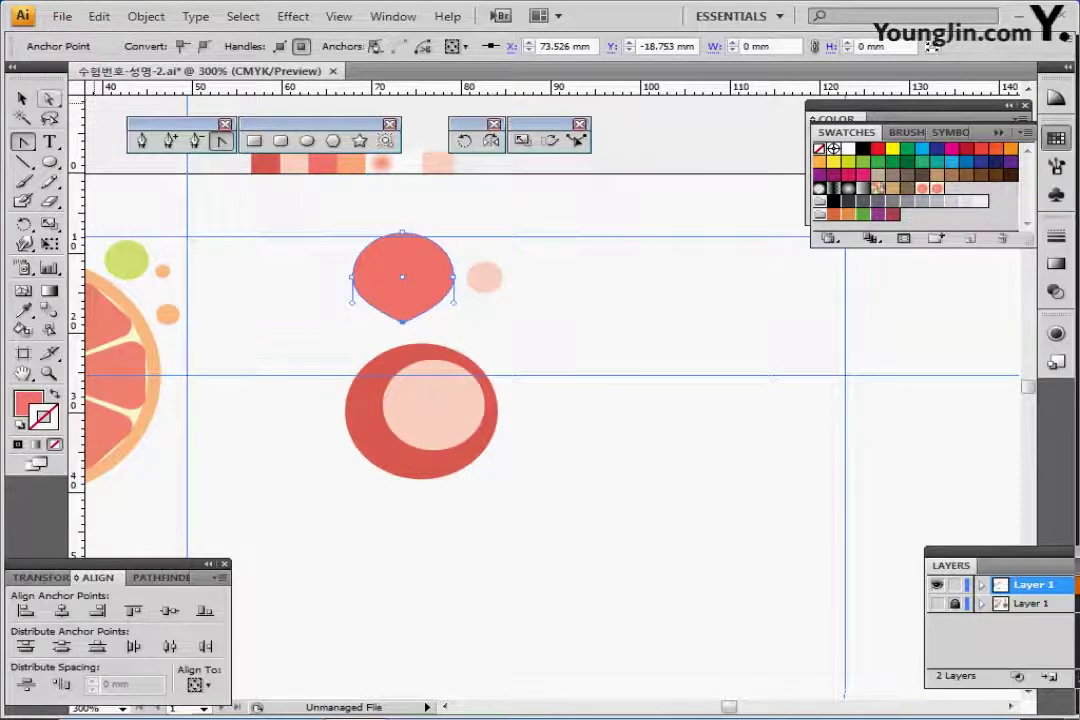
left_click(48, 99)
left_click_drag(403, 321, 424, 436)
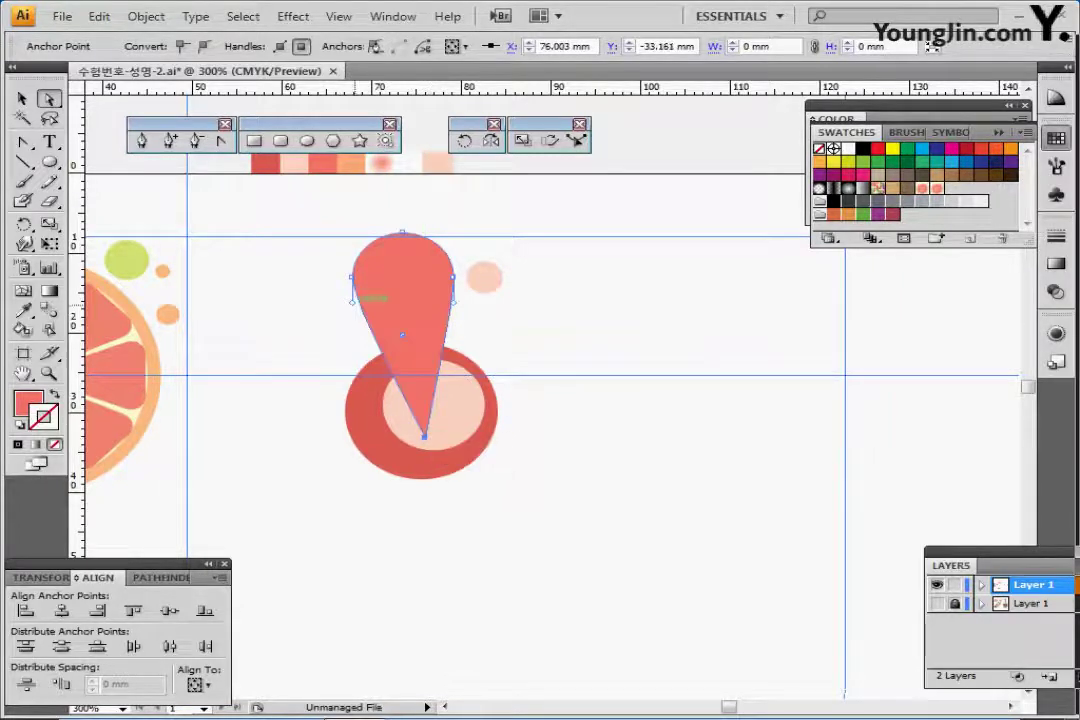
Step: Reshape both sides of the large droplet by adjusting its side handles and shifting one side anchor slightly down
left_click_drag(352, 302, 358, 341)
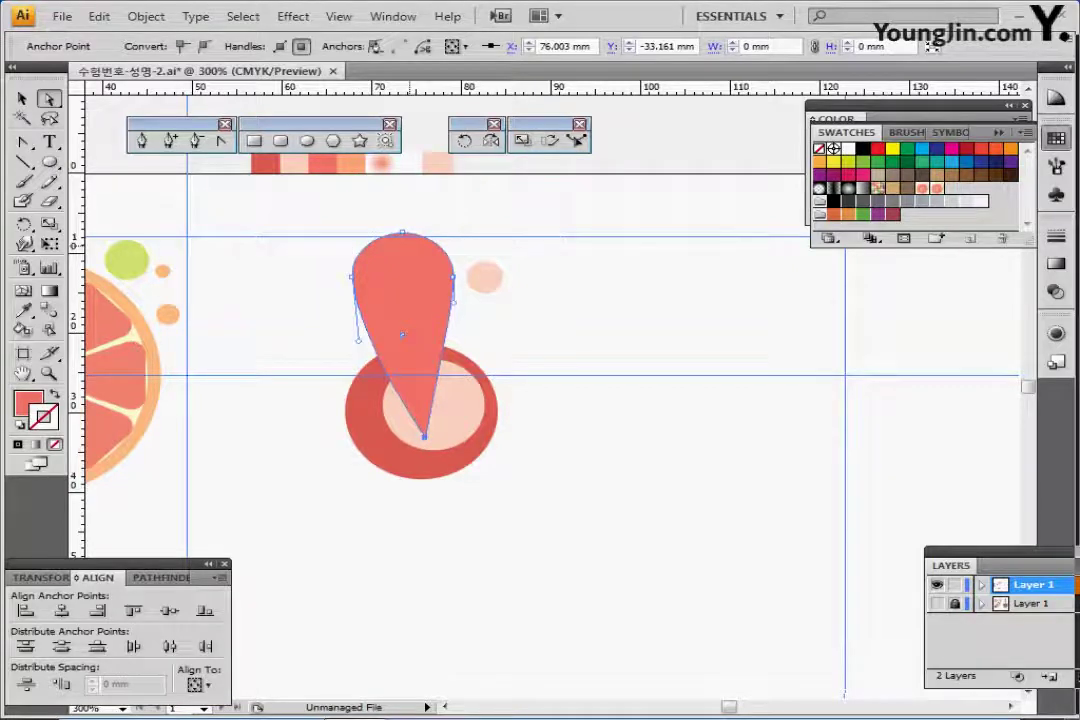
left_click_drag(453, 302, 422, 344)
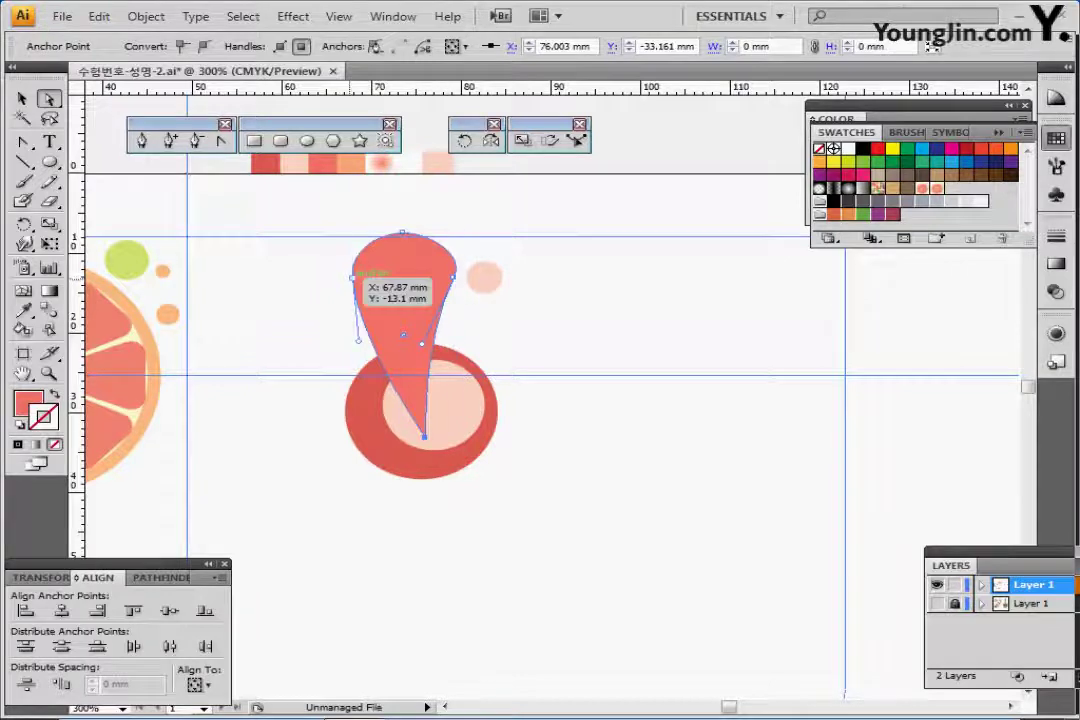
left_click(352, 277)
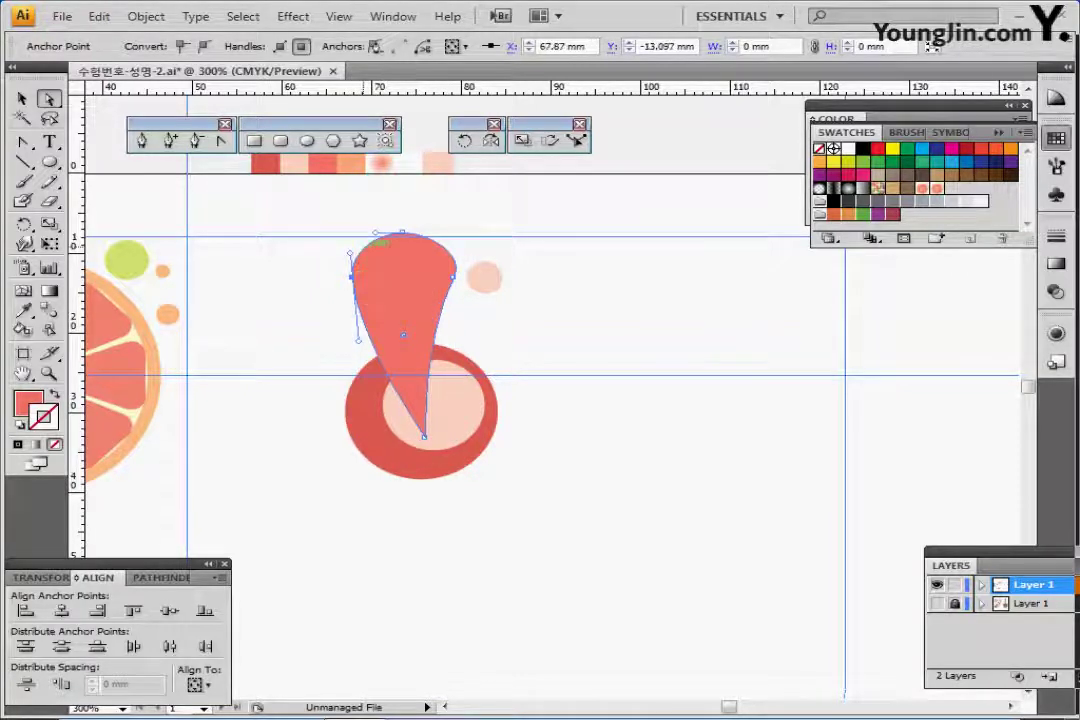
left_click_drag(350, 252, 350, 281)
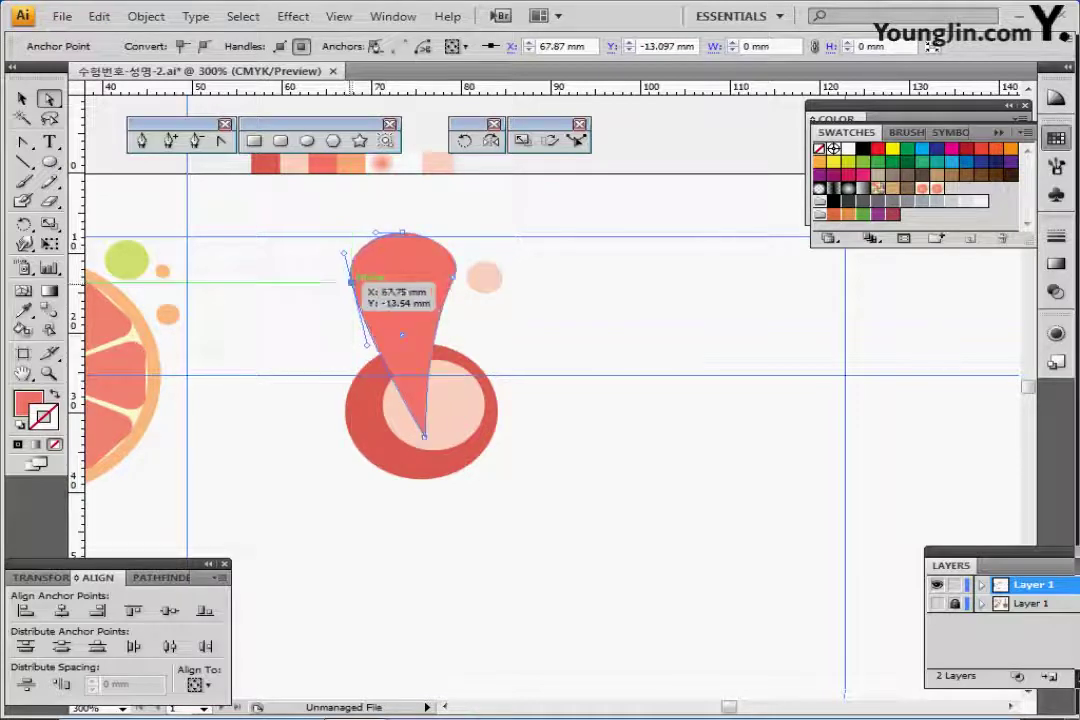
left_click_drag(366, 344, 366, 353)
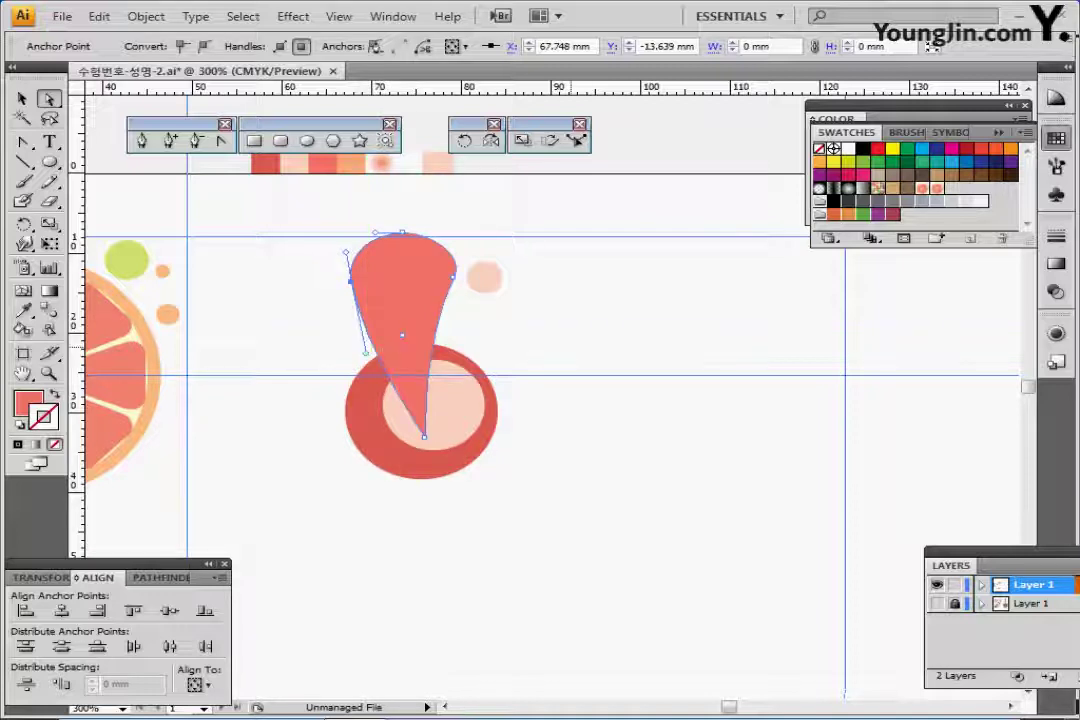
Step: Make a copy of the whole large droplet scaled uniformly to 50%
left_click(404, 307)
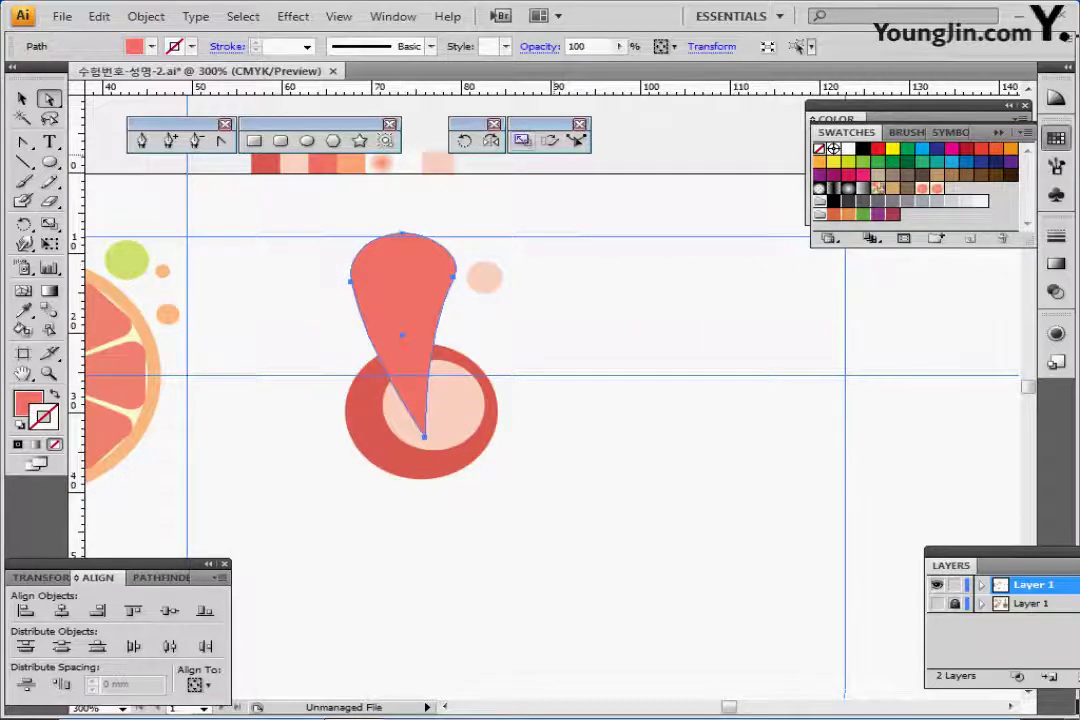
double_click(522, 140)
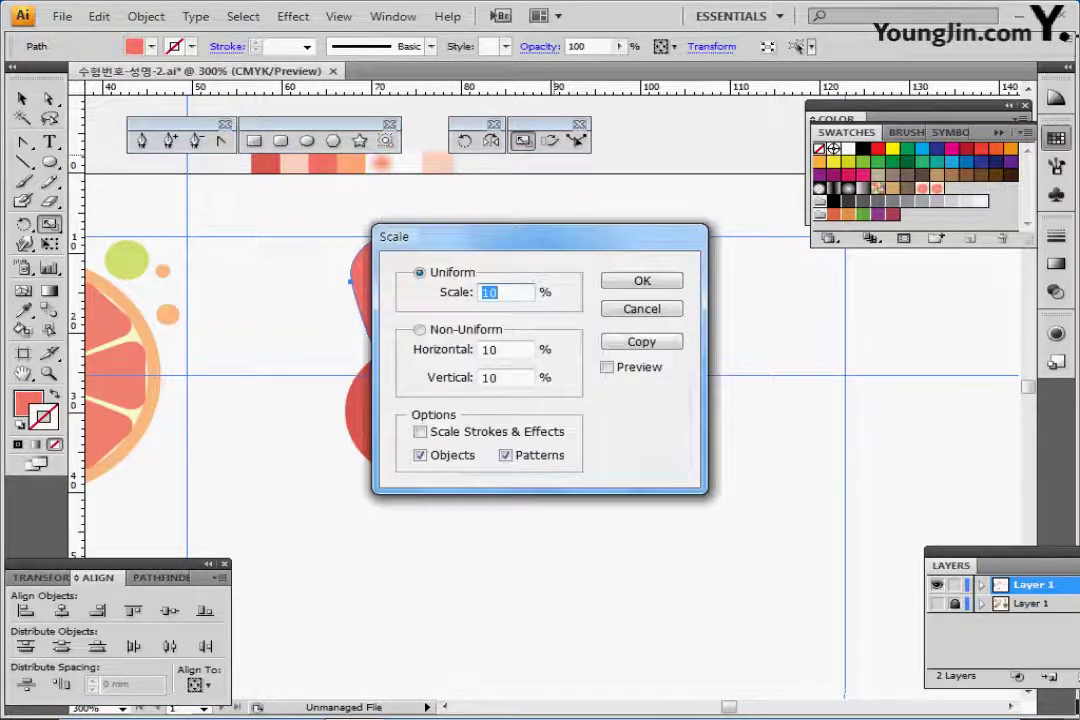
type("50")
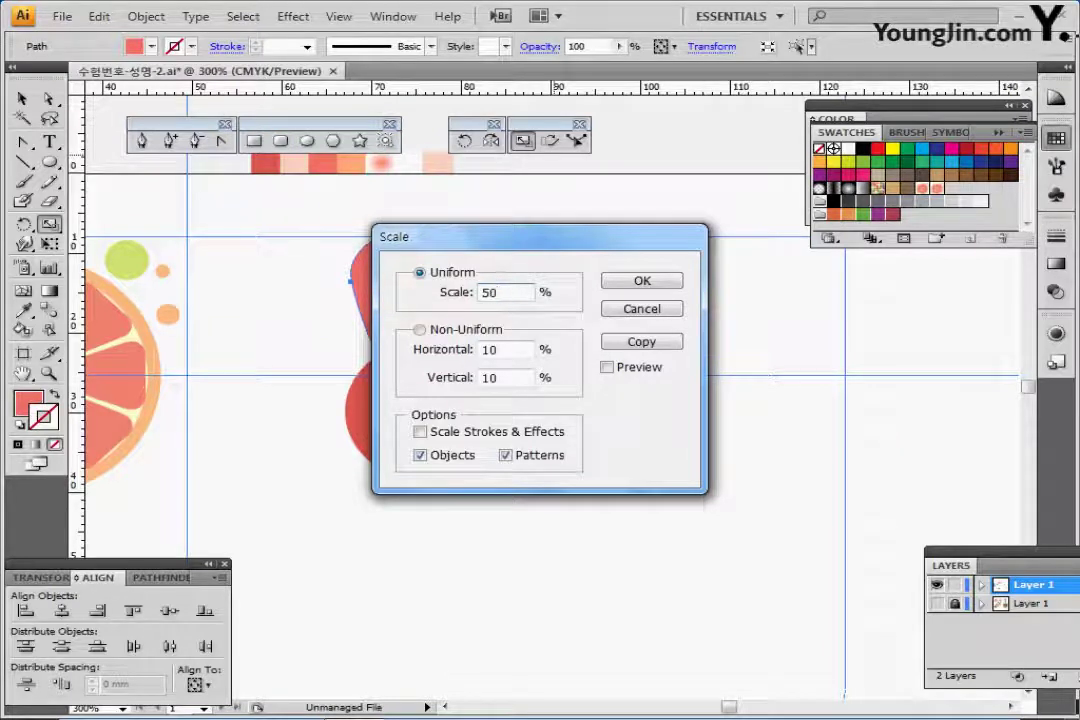
key("Tab")
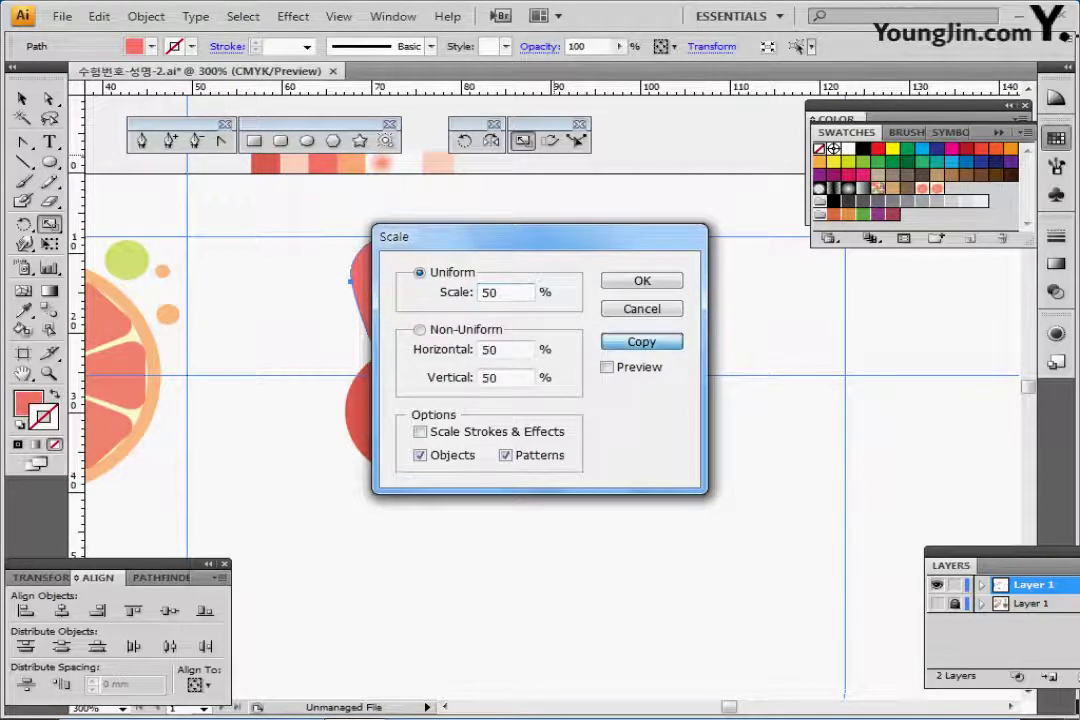
left_click(641, 341)
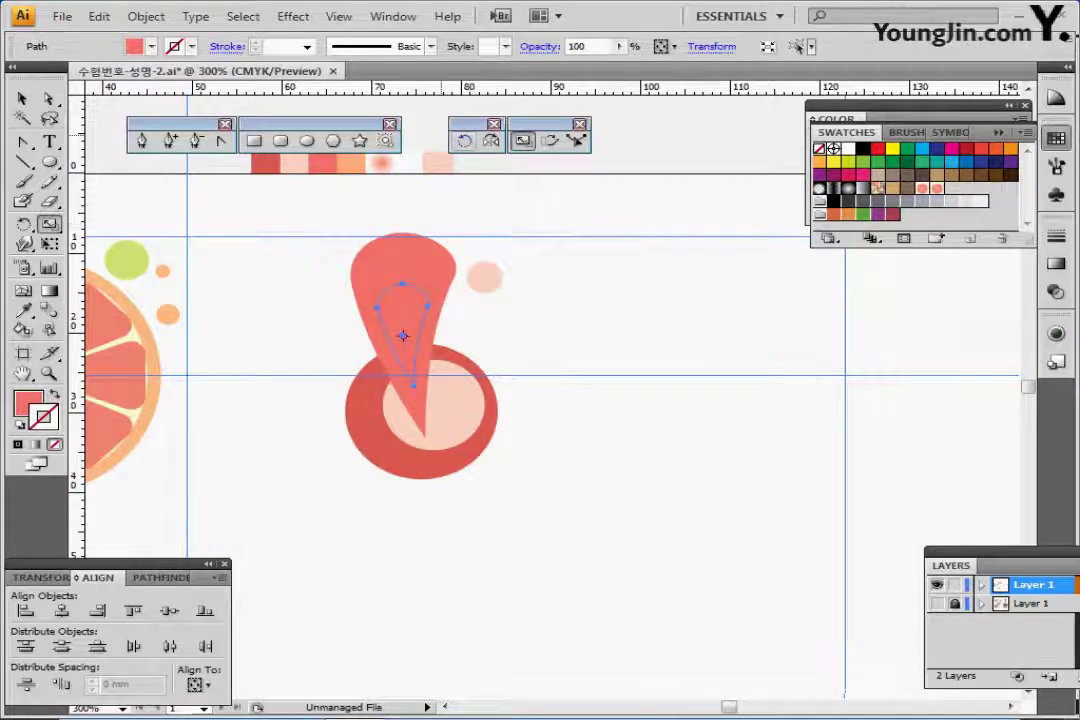
Step: Try to rotate the half-size droplet about the pink inner circle's centre toward the small dot and fill it orange
key("r")
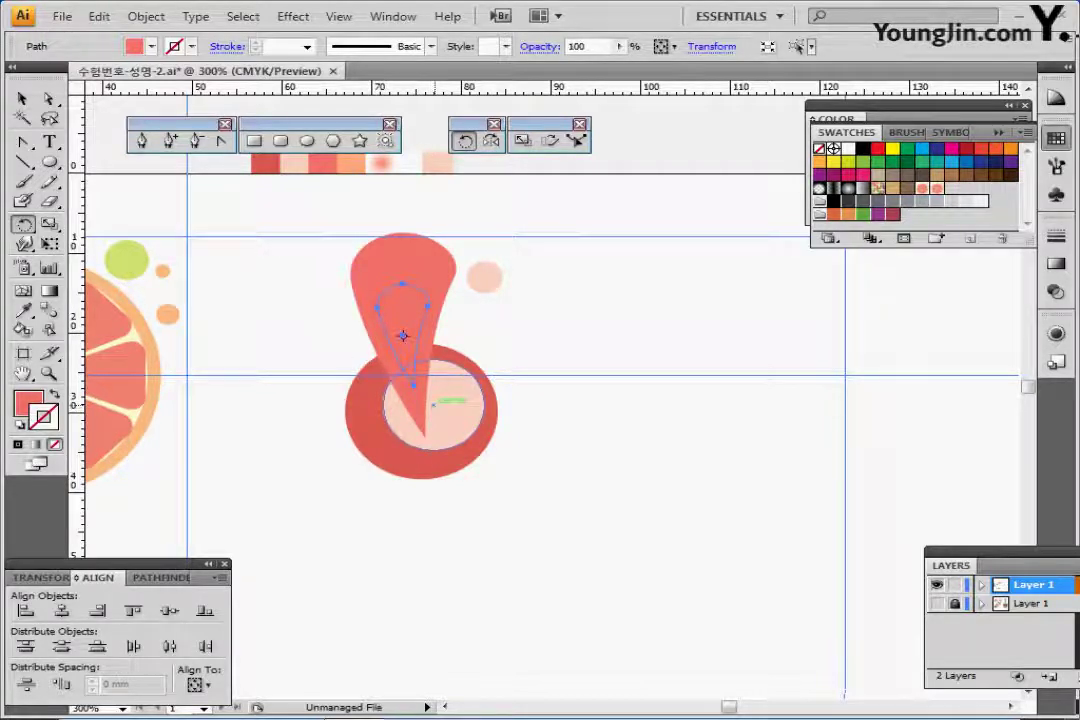
left_click(433, 404)
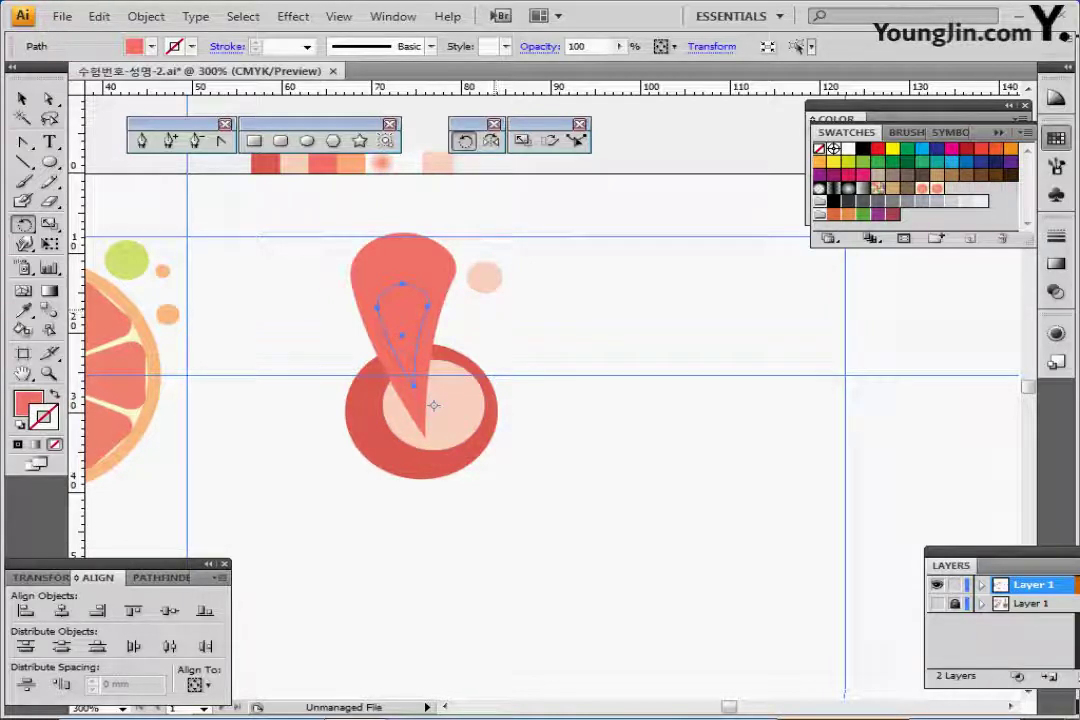
mouse_move(484, 277)
left_mouse_down()
mouse_move(536, 299)
mouse_move(582, 375)
left_mouse_up()
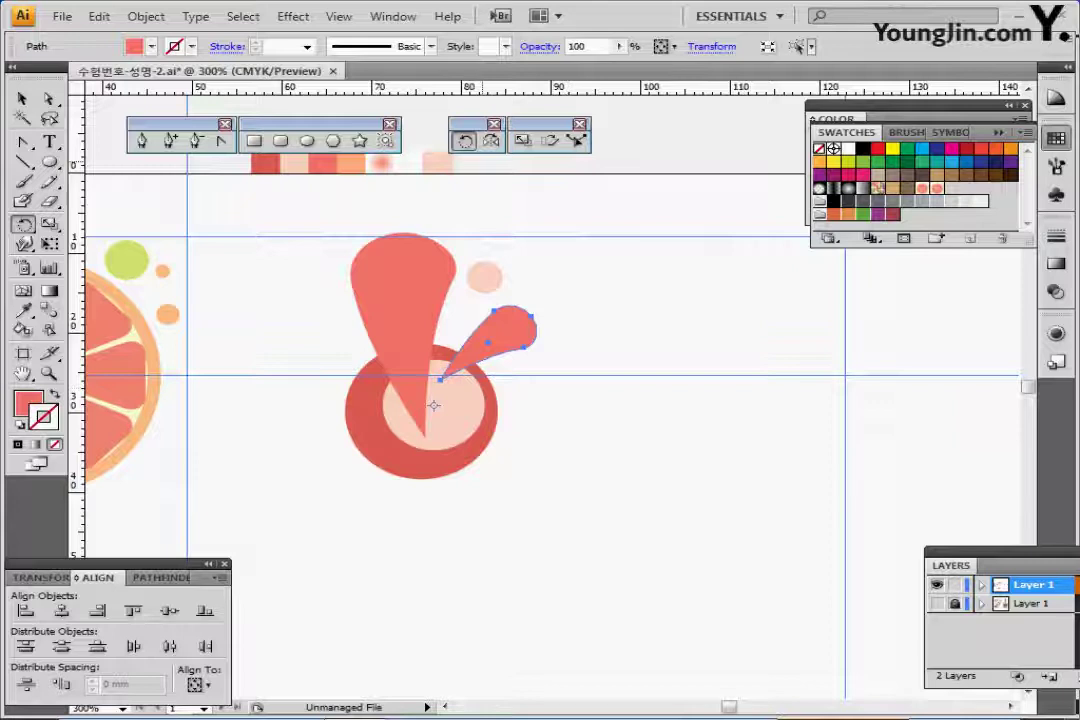
key("i")
left_click(368, 166)
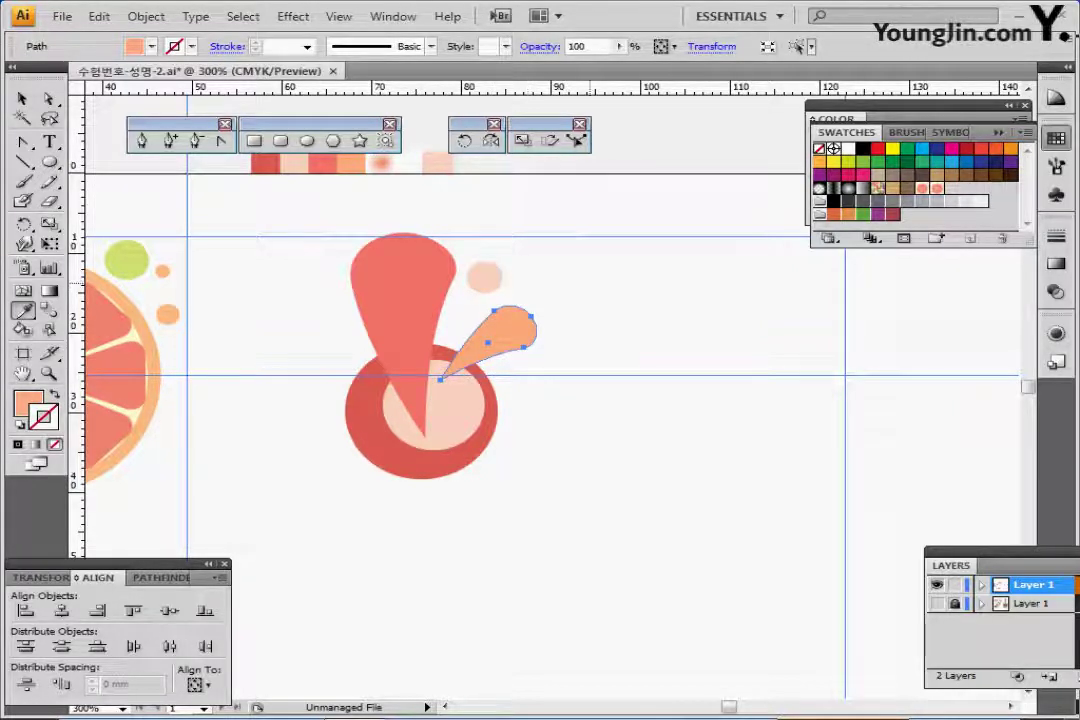
key("ctrl+shift+a")
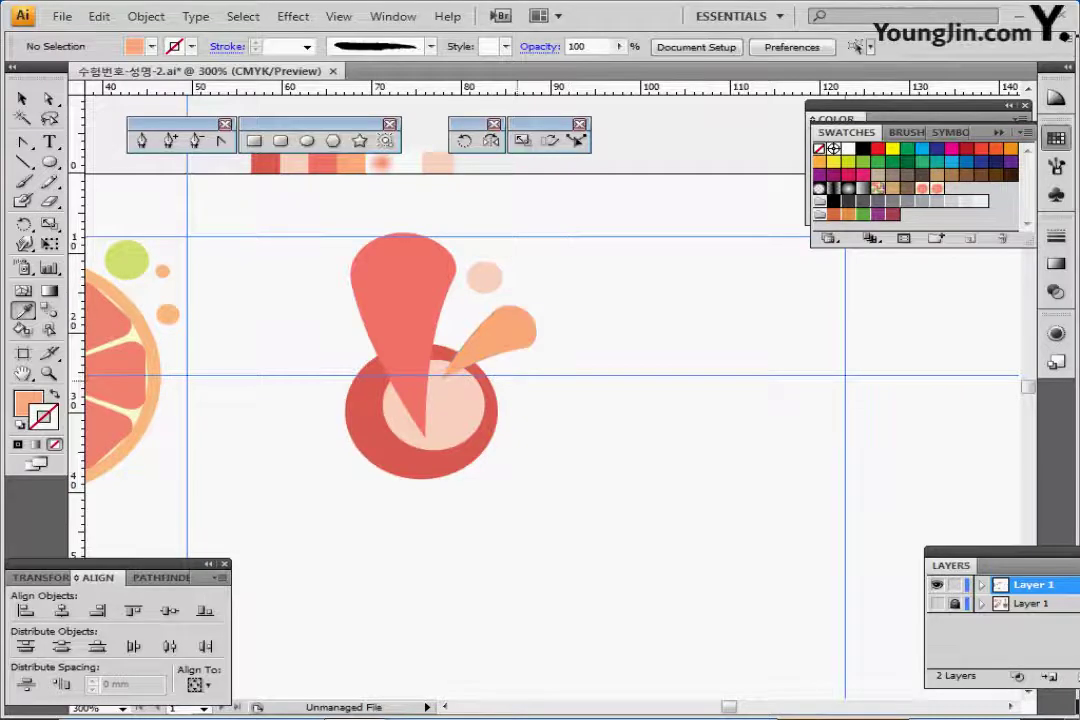
Step: Undo the small droplet's orange fill and rotation
left_click(402, 322, "ctrl")
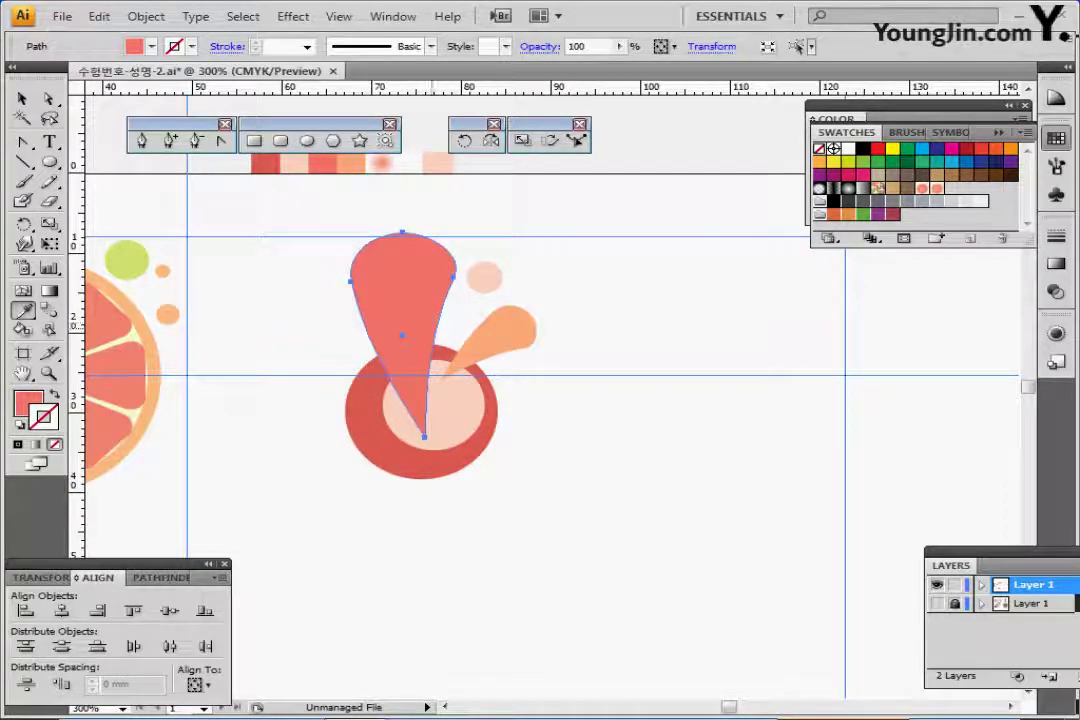
key("ctrl+z")
key("ctrl+z")
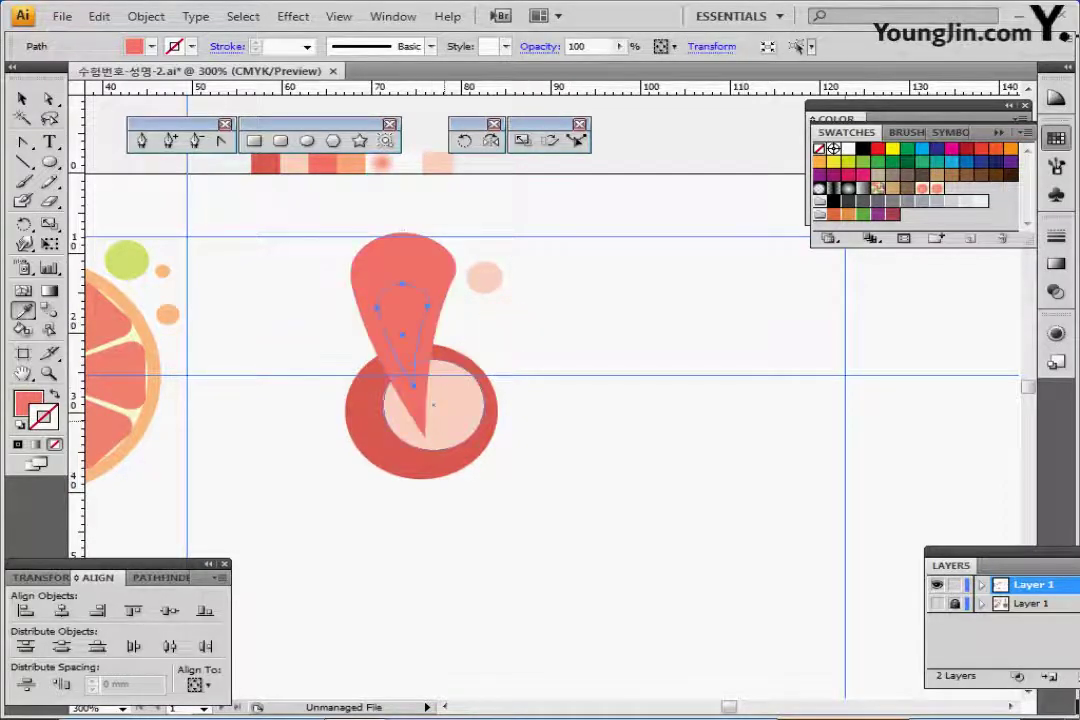
Step: Rotate a copy of the half-size droplet to a slant below the small dot and fill it with the sampled orange
left_click(23, 224)
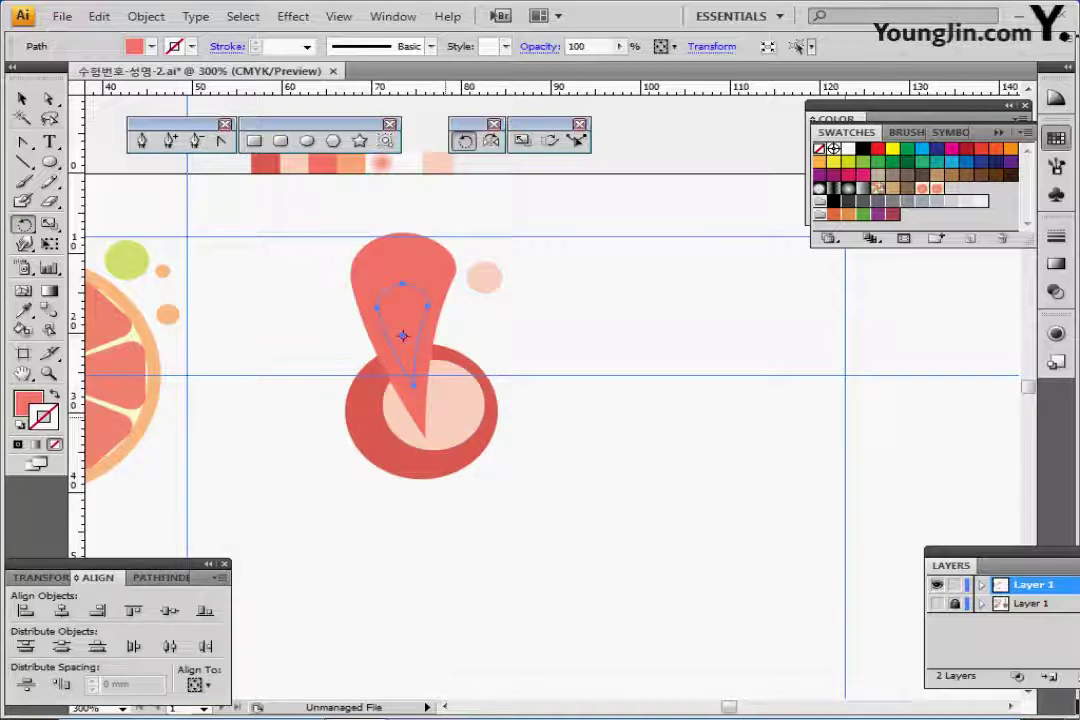
left_click_drag(410, 300, 526, 316)
key("i")
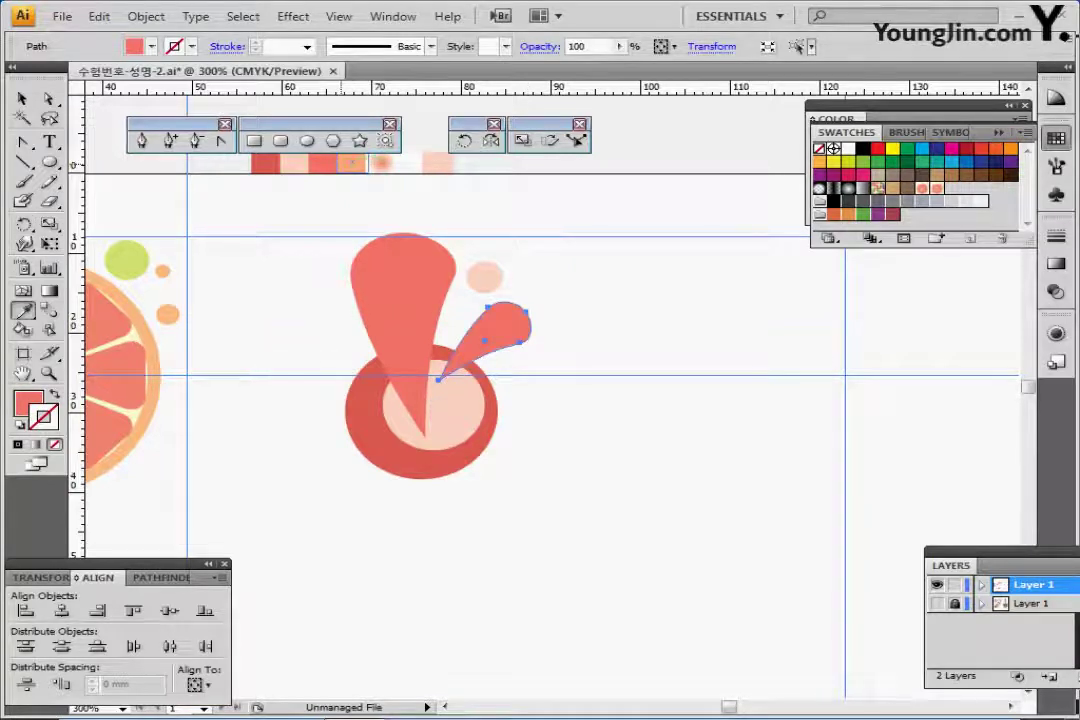
left_click(341, 163)
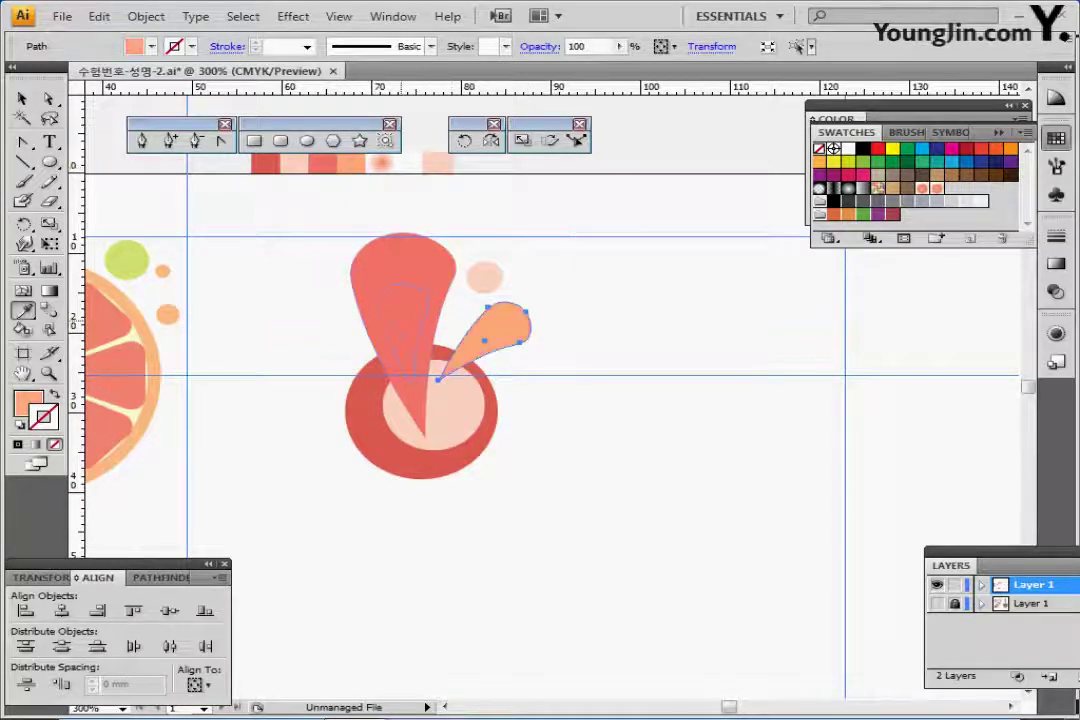
Step: Fill the half-size droplet inside the large one with the radial gradient sampled above the artboard and check the gradient's two colour stops
left_click(401, 320, "ctrl")
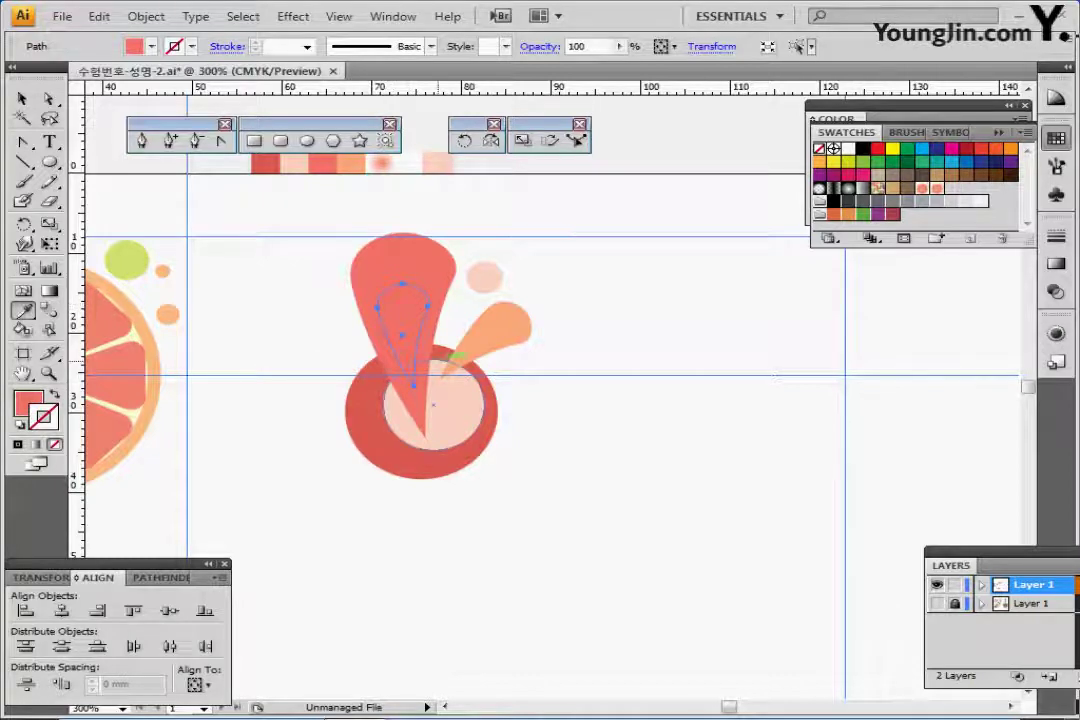
left_click(381, 163)
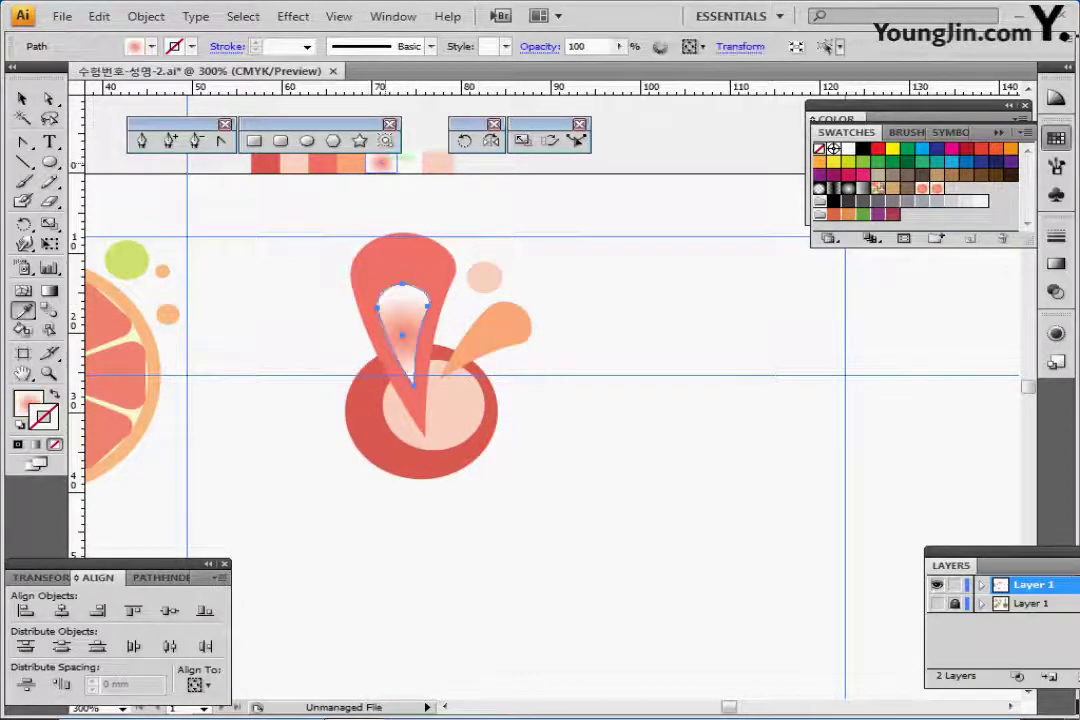
left_click(1056, 263)
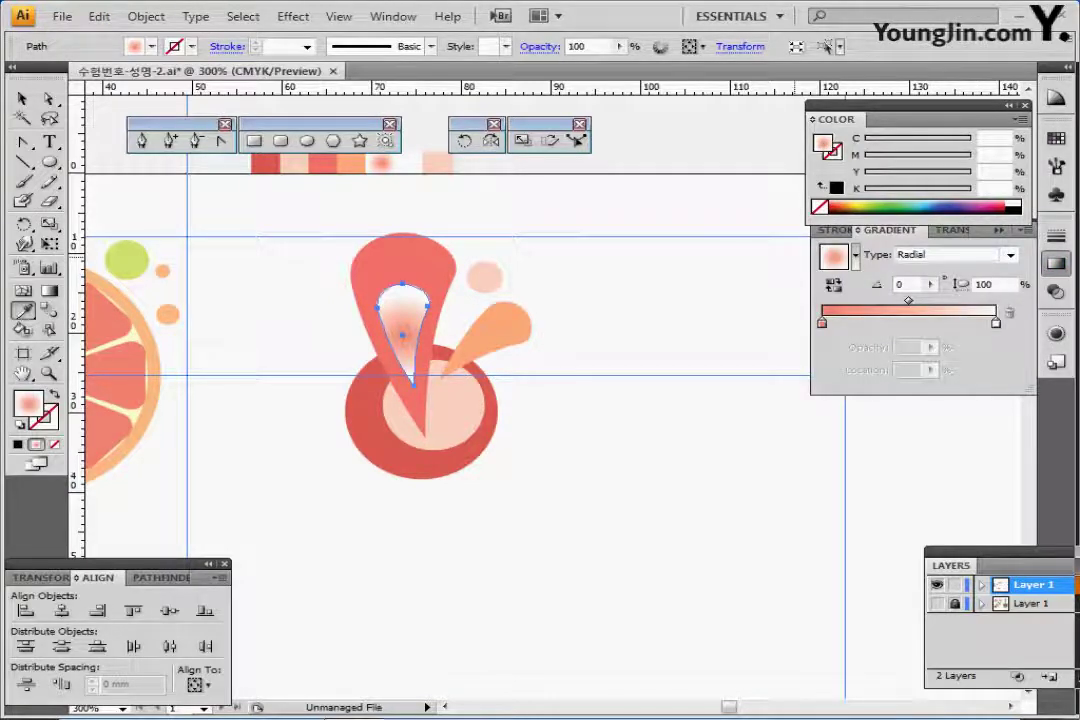
double_click(821, 322)
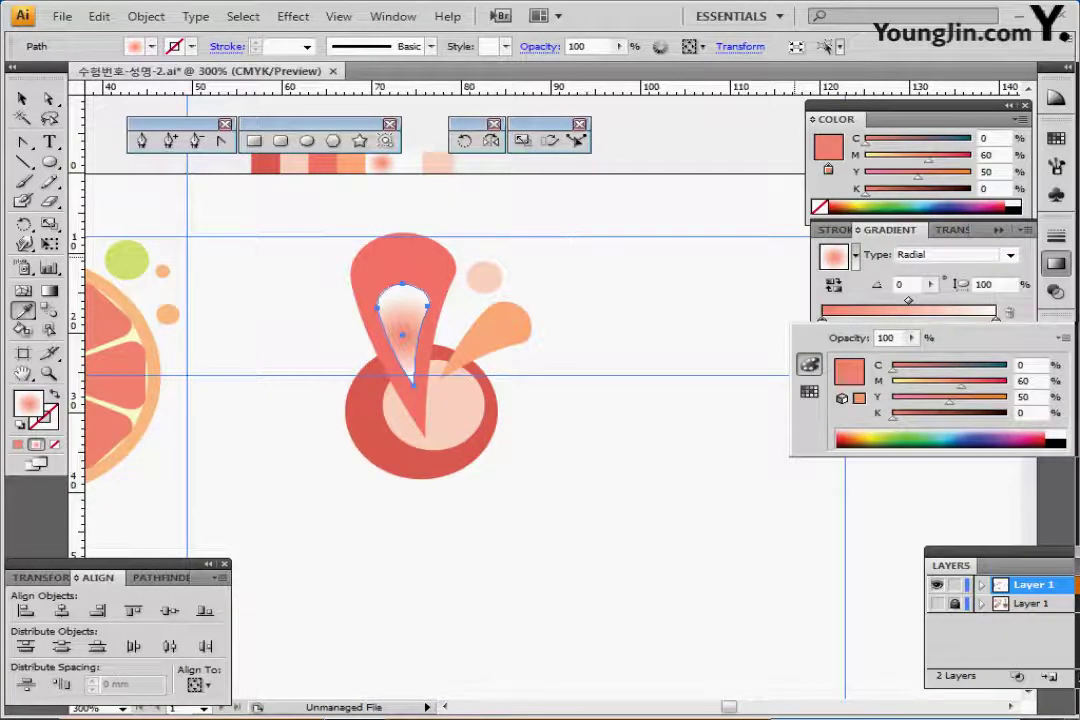
key("Return")
left_click(996, 323)
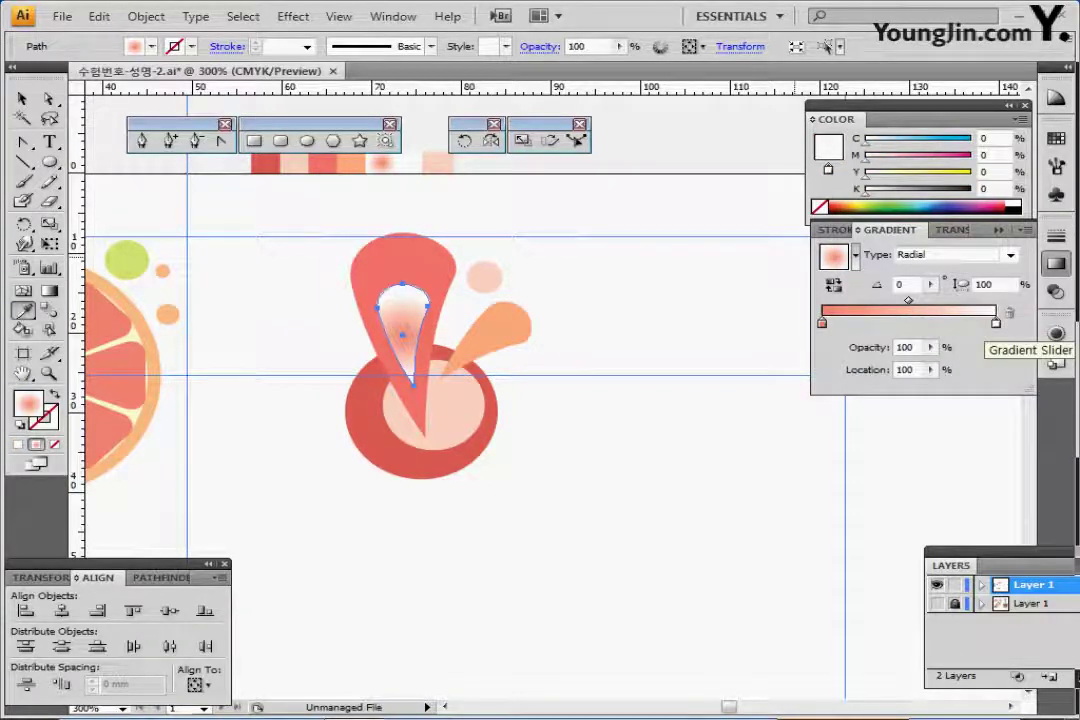
key("ctrl+shift+a")
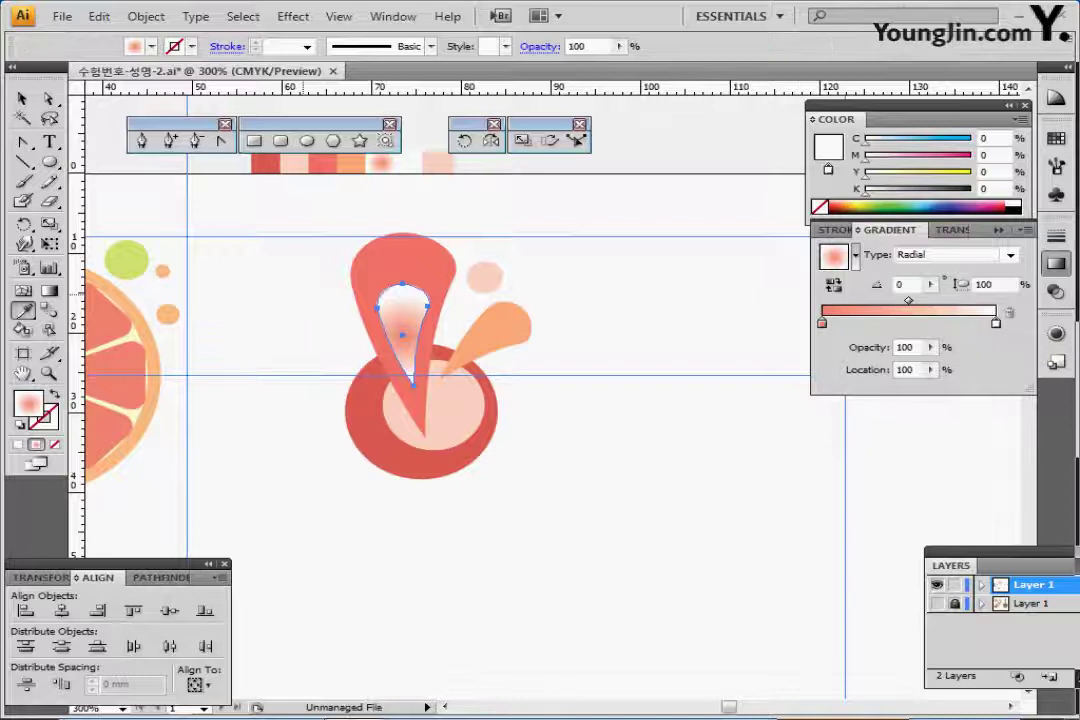
Step: Group all the circles and droplets of the droplet logo and hide the bounding box
key("v")
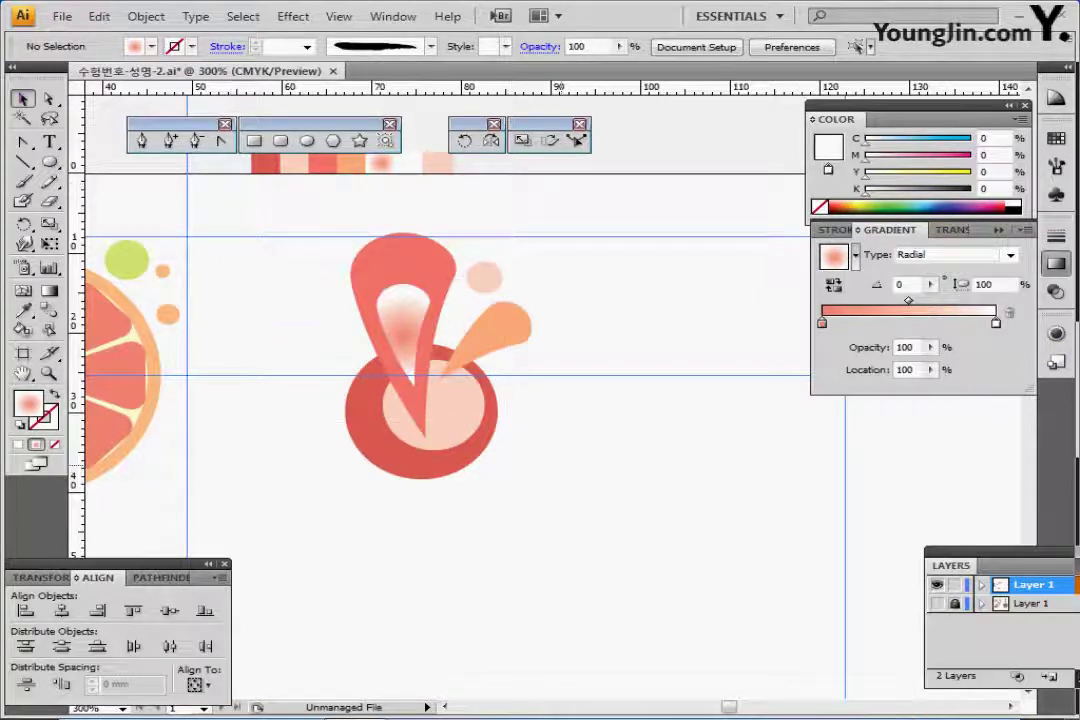
left_click_drag(312, 205, 580, 458)
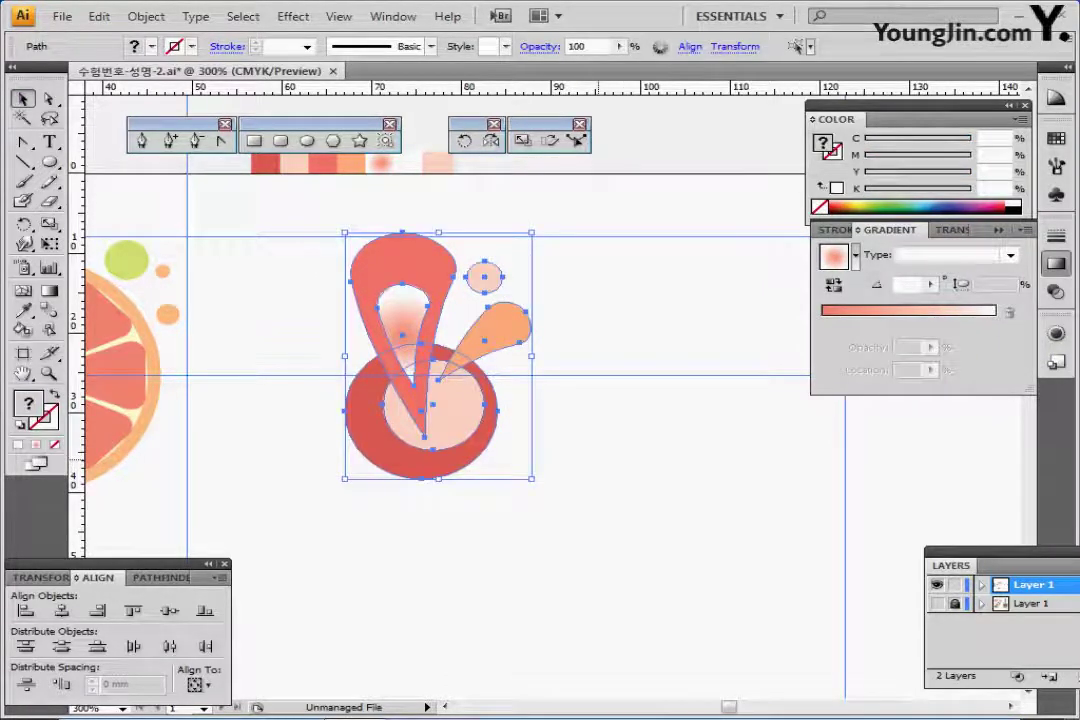
key("ctrl+shift+b")
key("ctrl+g")
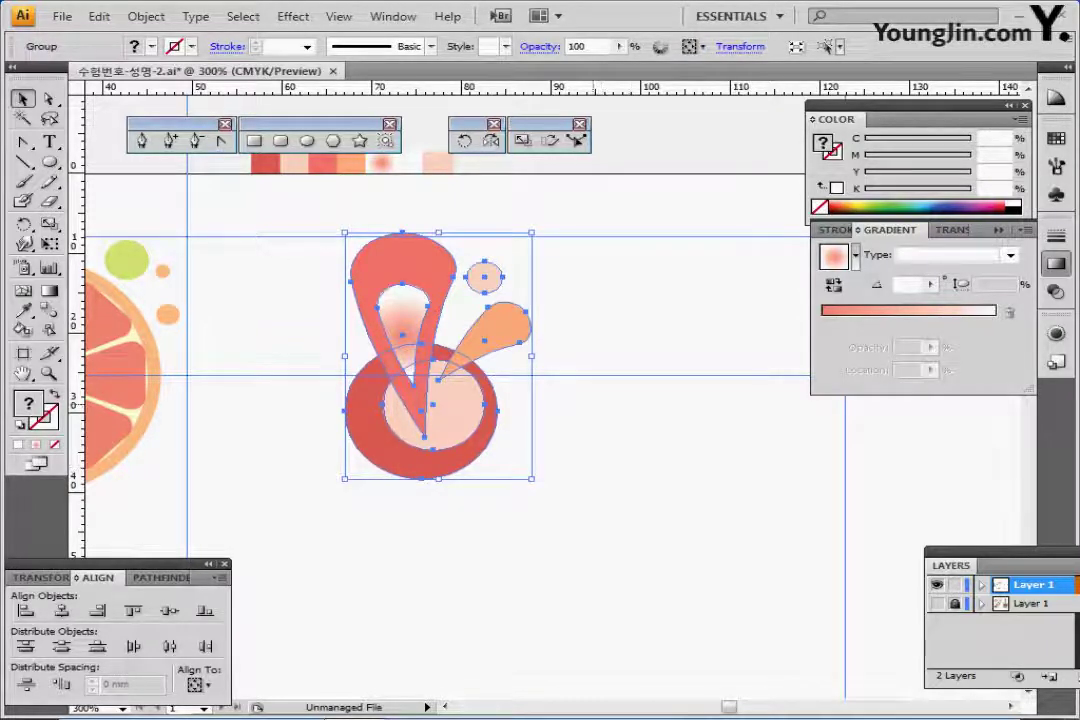
key("ctrl+shift+b")
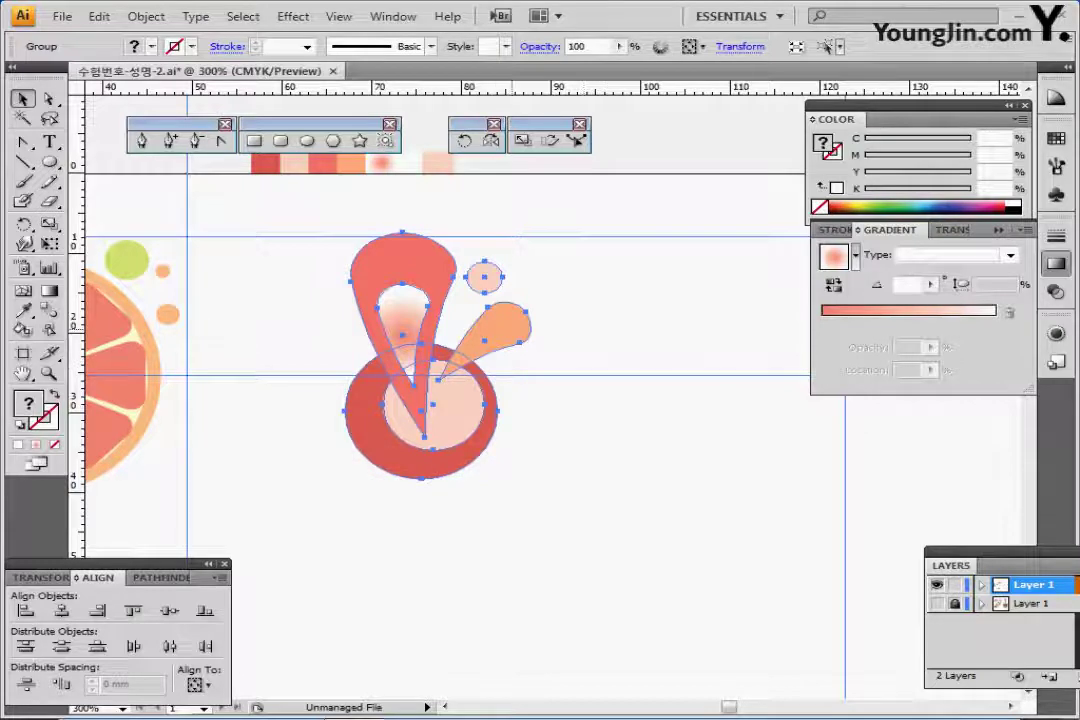
Step: Isolate the logo group and draw a small circle with default white fill and black stroke inside the orange droplet's head
key("ctrl+plus")
key("ctrl+plus")
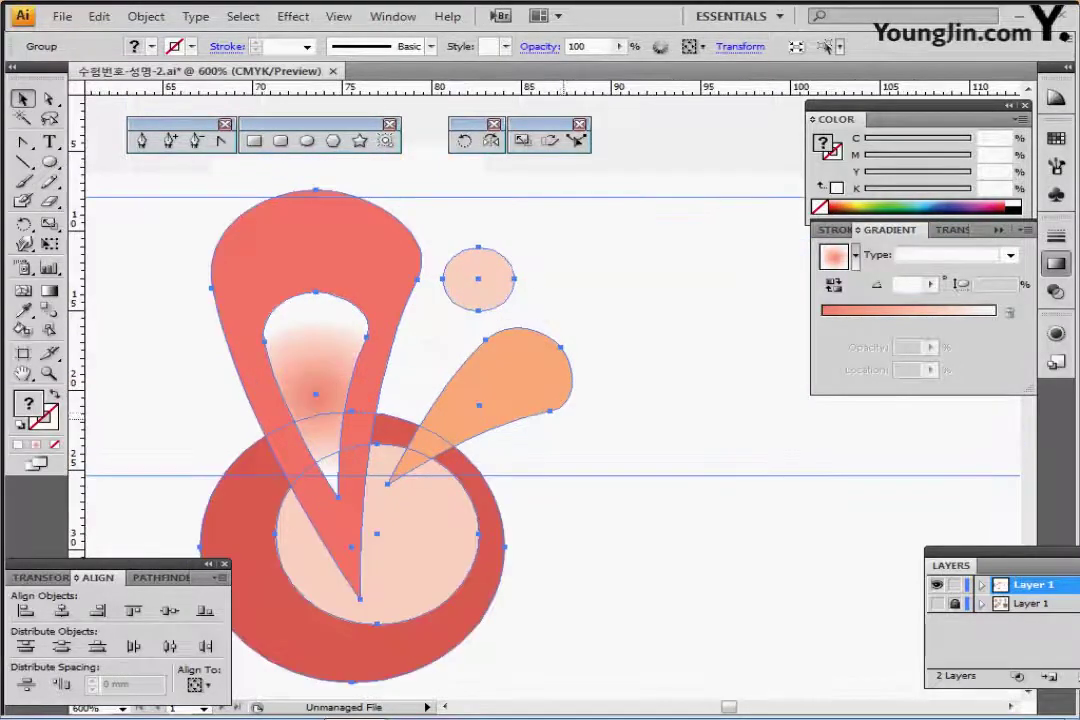
left_click_drag(573, 420, 565, 394)
double_click(535, 372)
key("ctrl+shift+a")
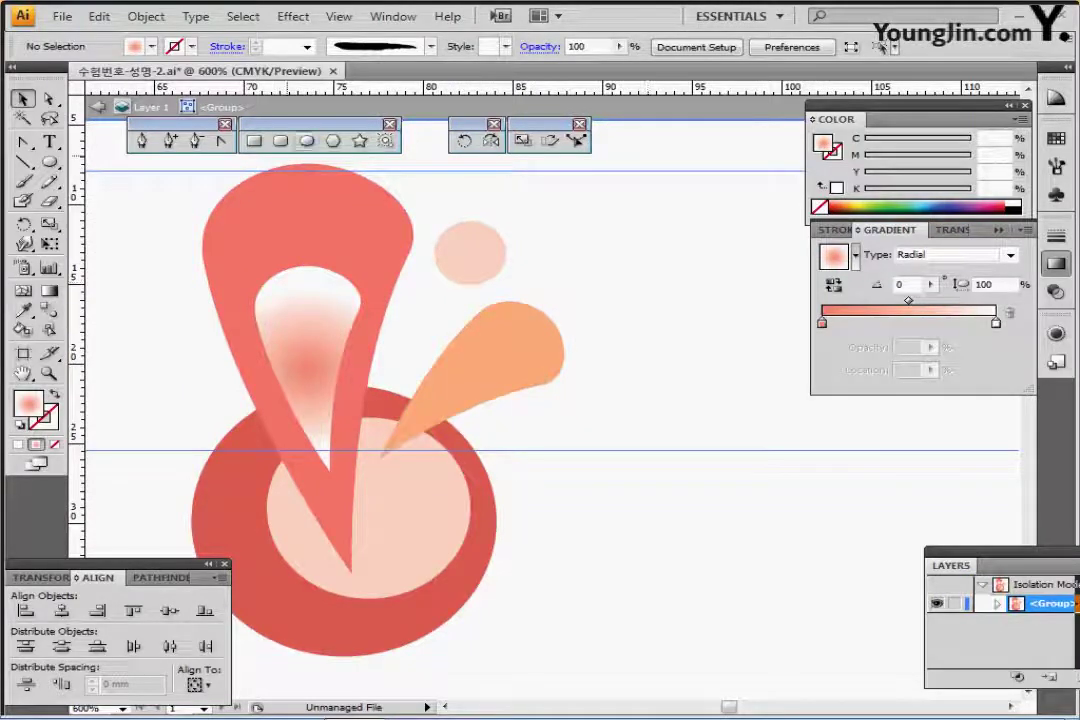
key("l")
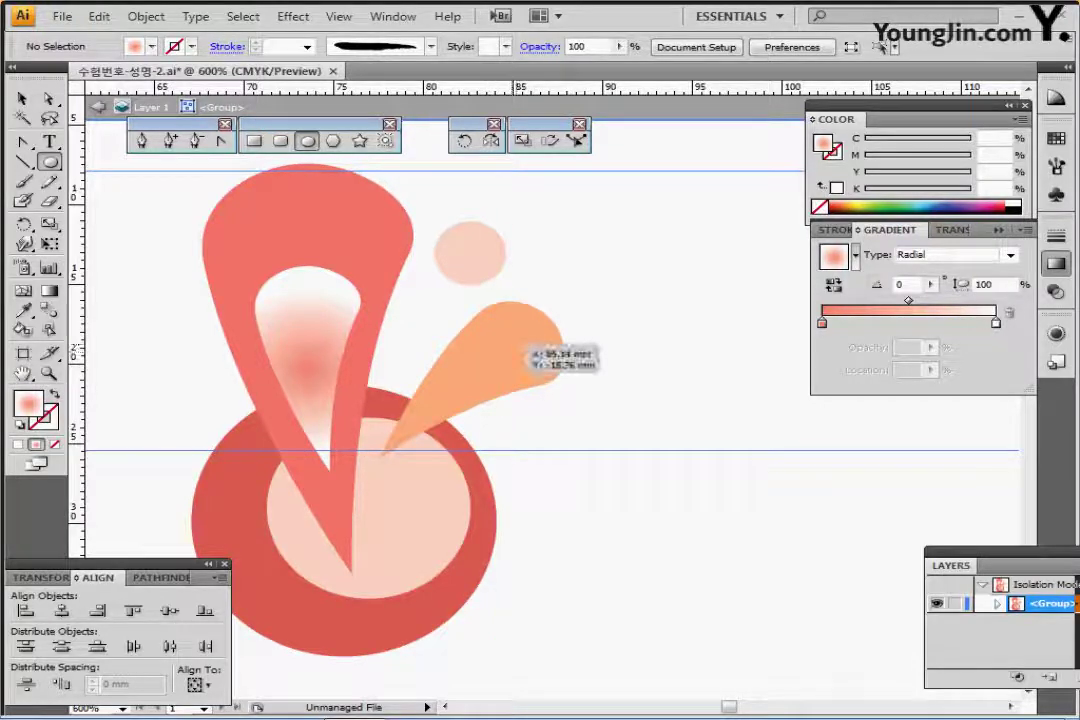
mouse_move(515, 344)
left_mouse_down()
mouse_move(539, 365)
mouse_move(532, 357)
left_mouse_up()
key("d")
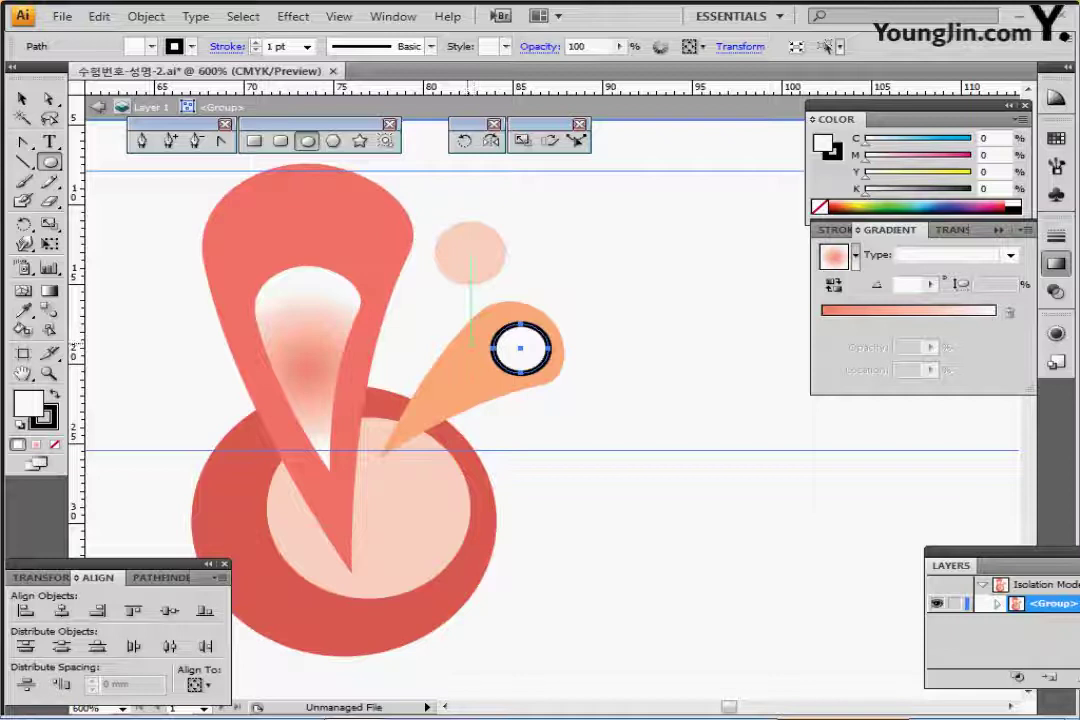
Step: Draw a larger overlapping circle, subtract it from the small one to form a crescent highlight, and remove the stroke
left_click_drag(484, 344, 522, 377)
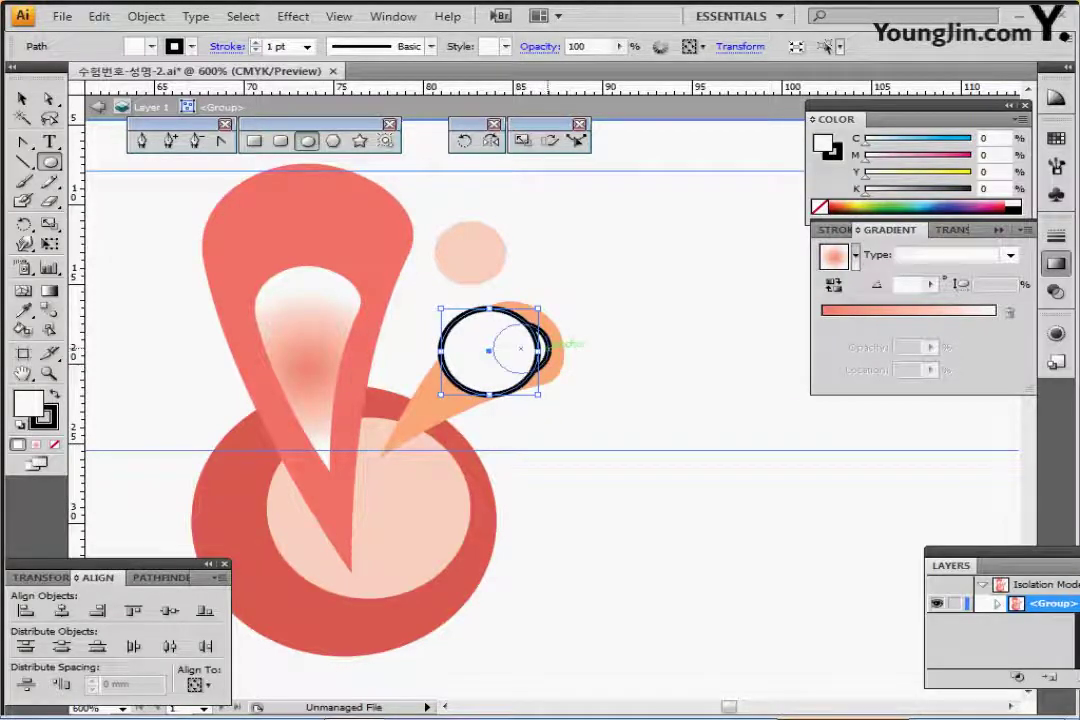
left_click(545, 345, "ctrl+shift")
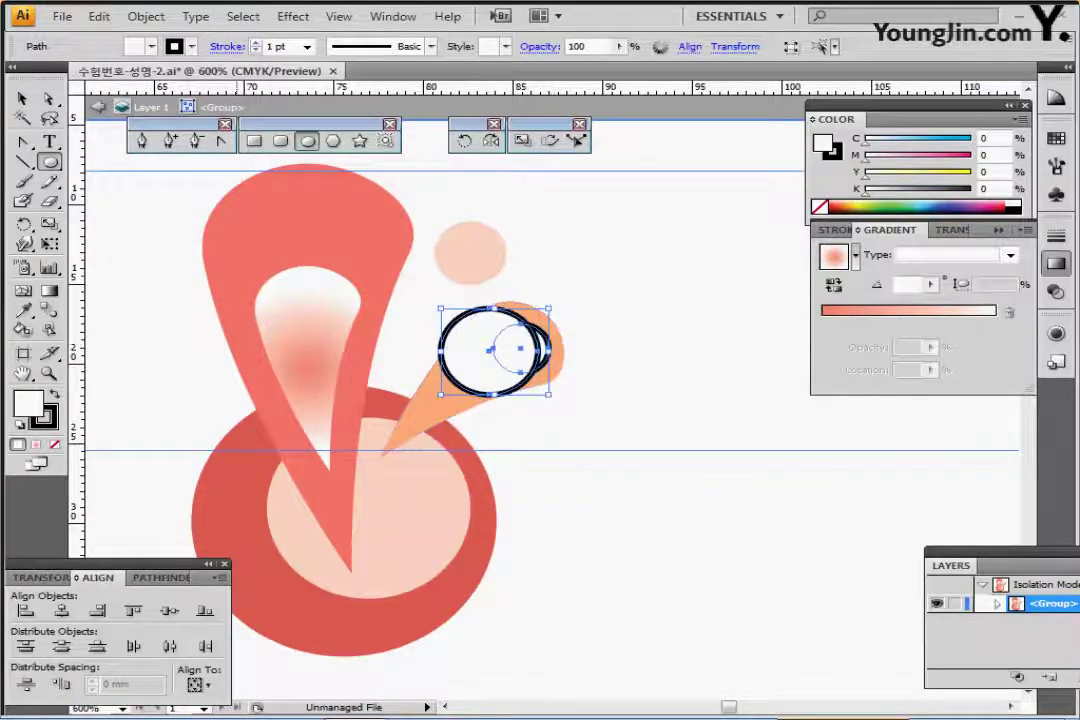
left_click(154, 577)
left_click(57, 612)
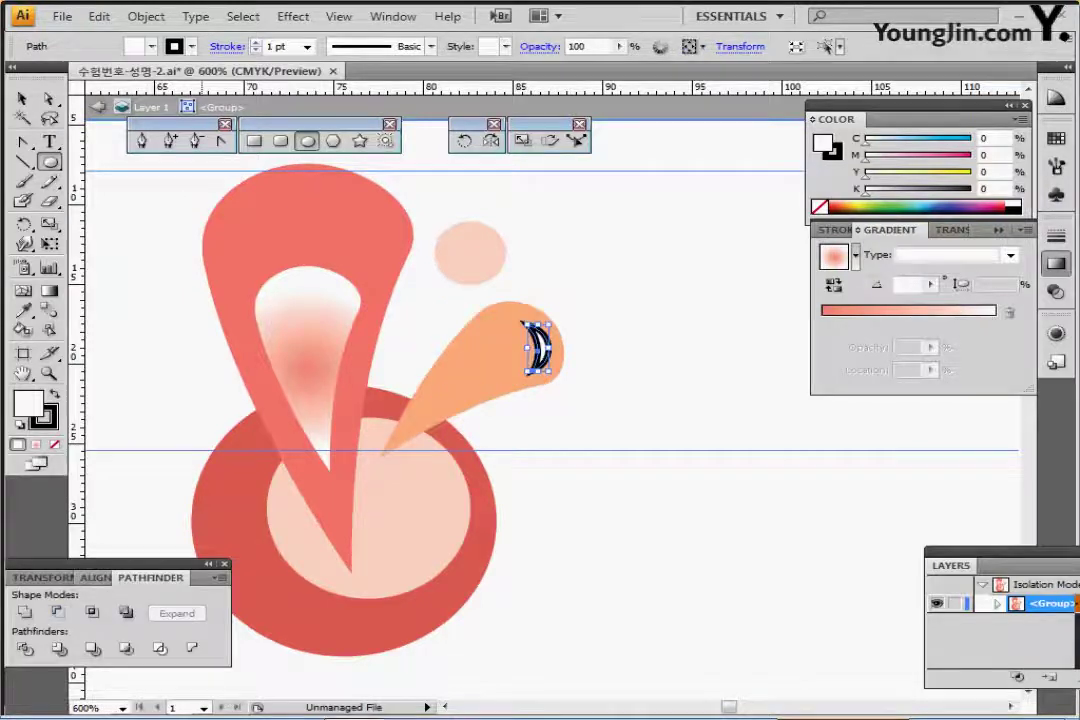
key("slash")
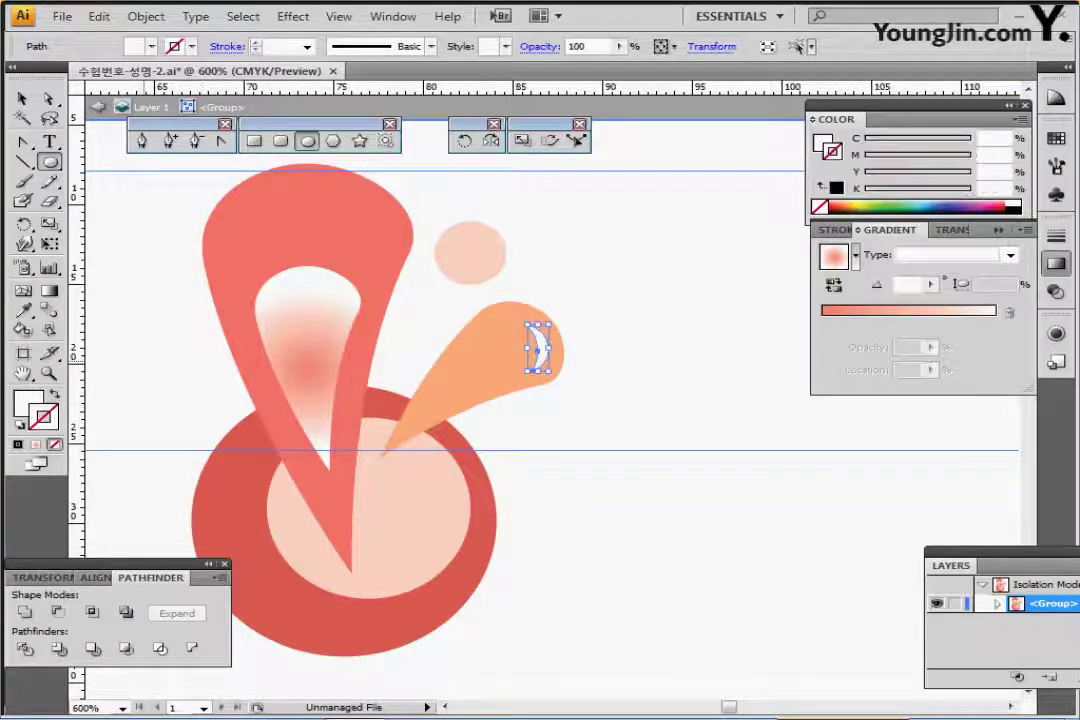
Step: Leave the logo group's isolation mode and deselect the crescent highlight
key("a")
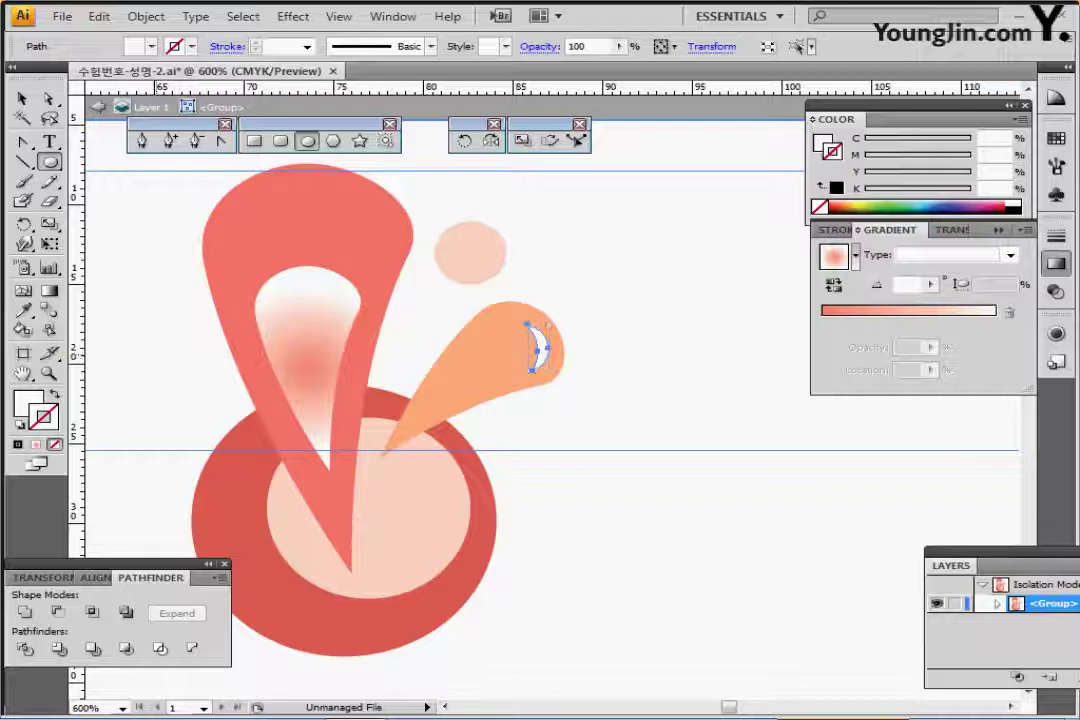
key("Escape")
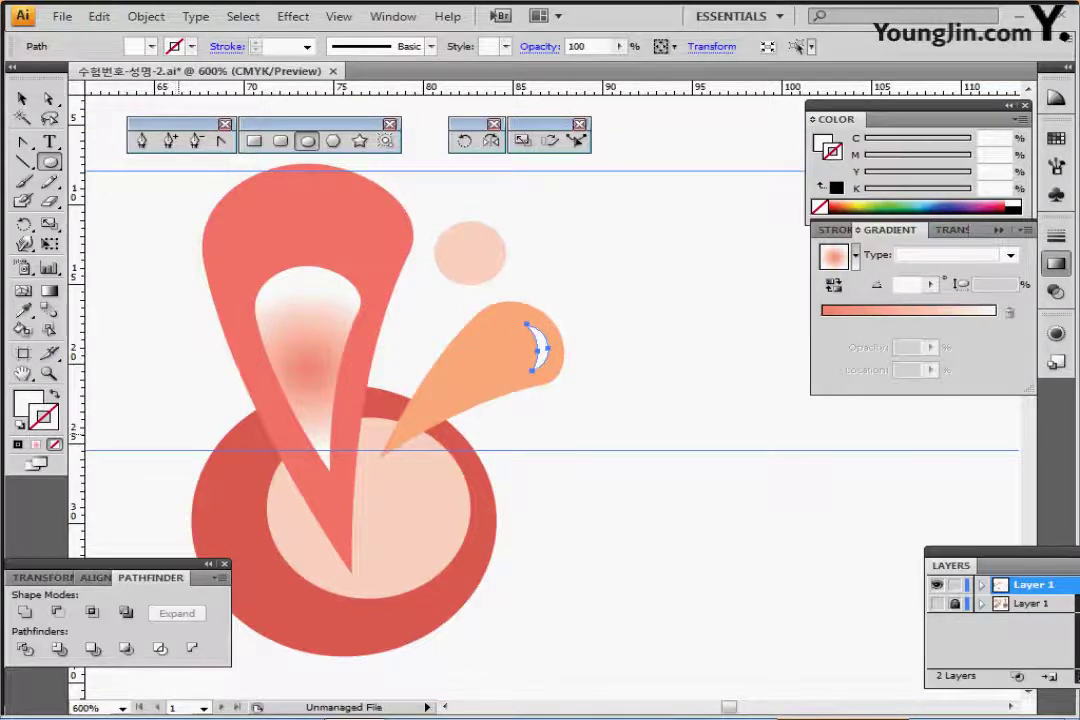
key("ctrl+minus")
key("ctrl+minus")
left_click_drag(765, 425, 421, 404)
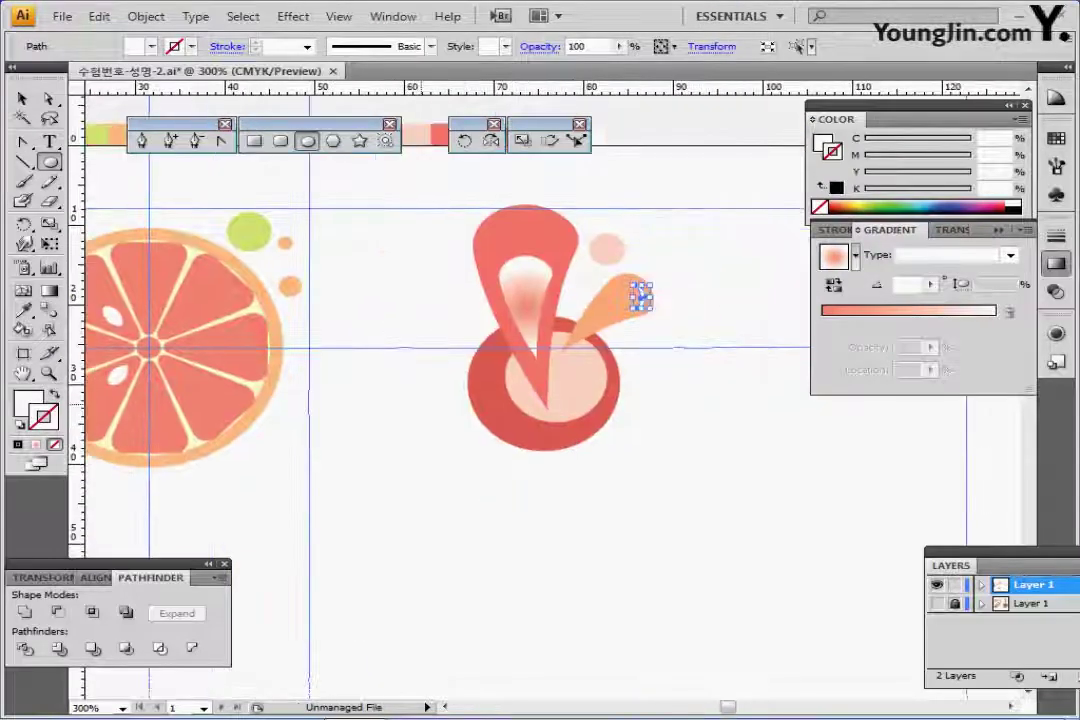
left_click(421, 404, "ctrl")
left_click(554, 301, "ctrl")
left_click(728, 376, "ctrl")
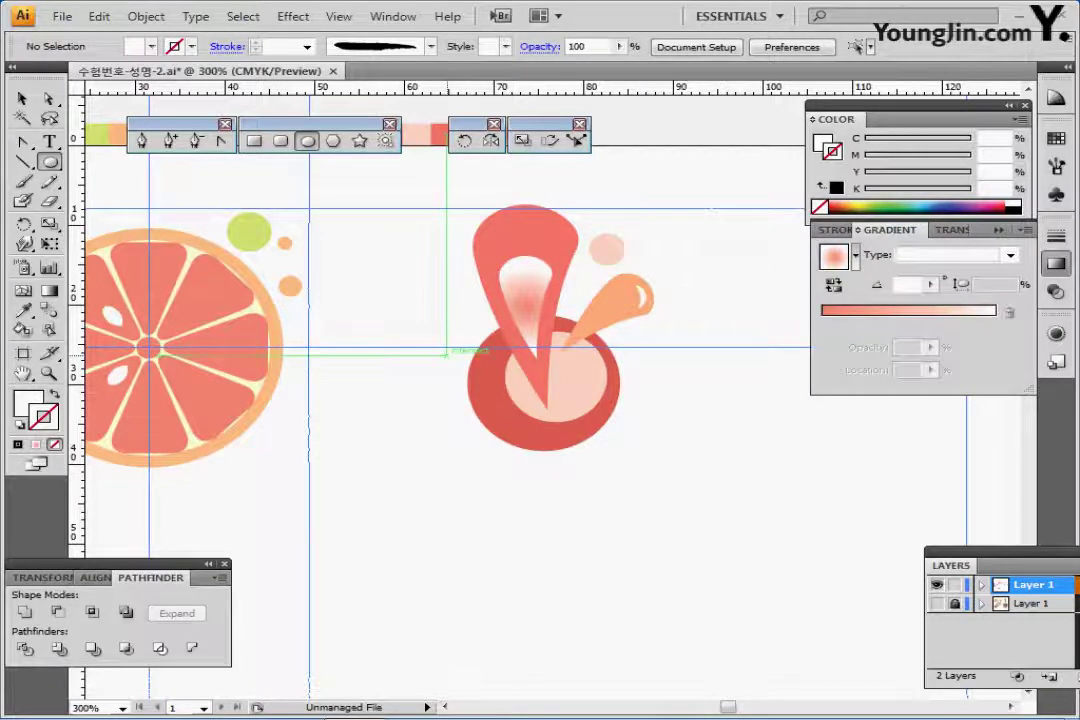
Step: Create a 35 by 60 mm rounded rectangle with 5 mm corner radius below the citrus slice, using the pale yellow swatch's fill
left_click_drag(374, 448, 511, 140)
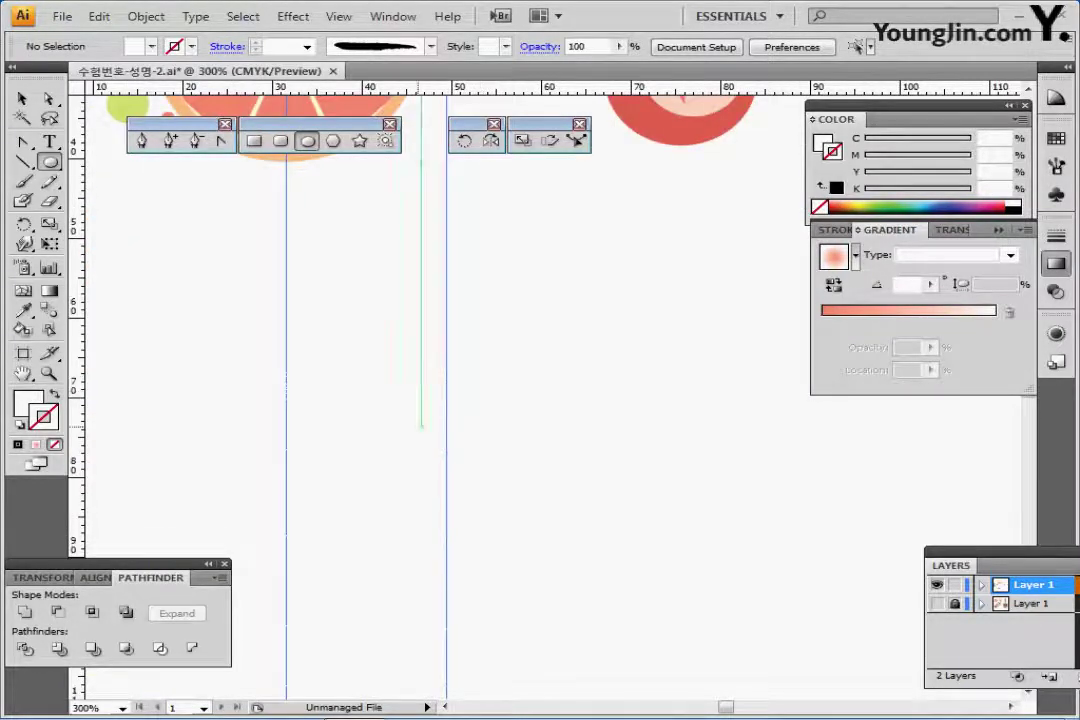
key("ctrl+minus")
left_click_drag(420, 416, 384, 442)
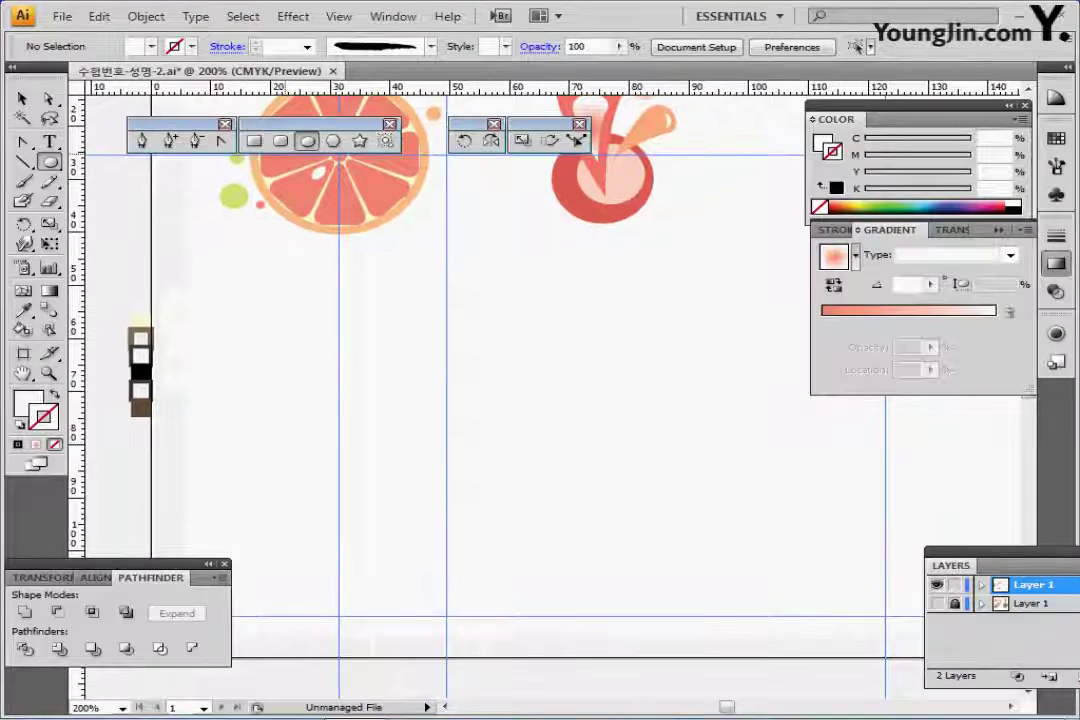
left_click(281, 141)
left_click(150, 315, "ctrl")
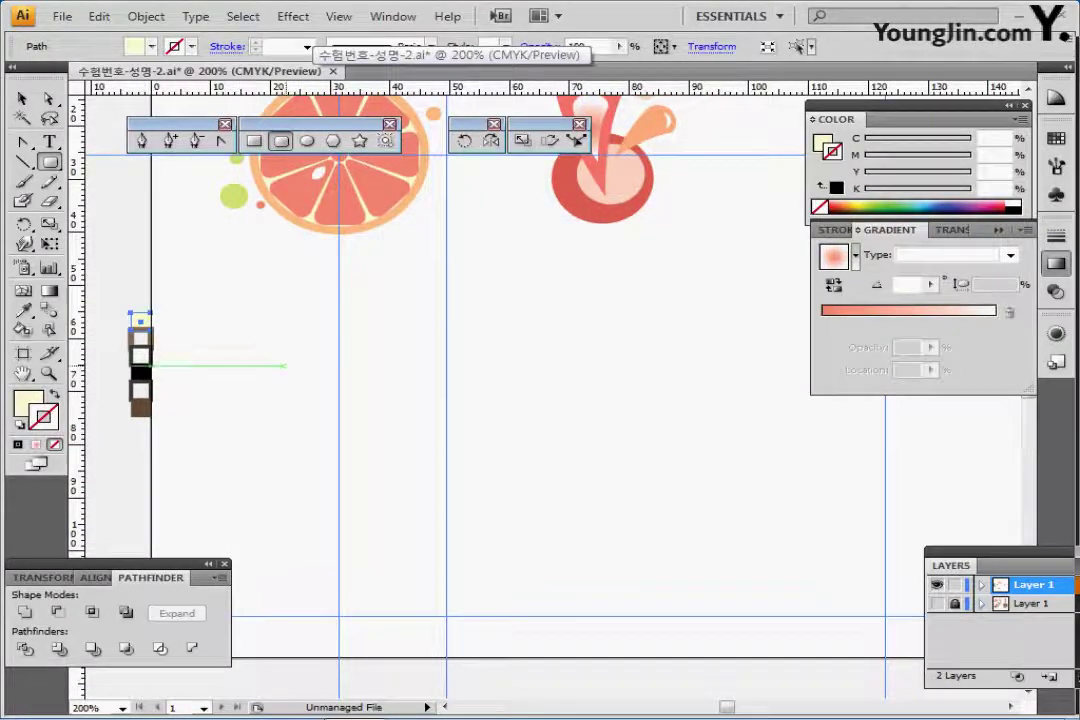
left_click(250, 337)
type("3")
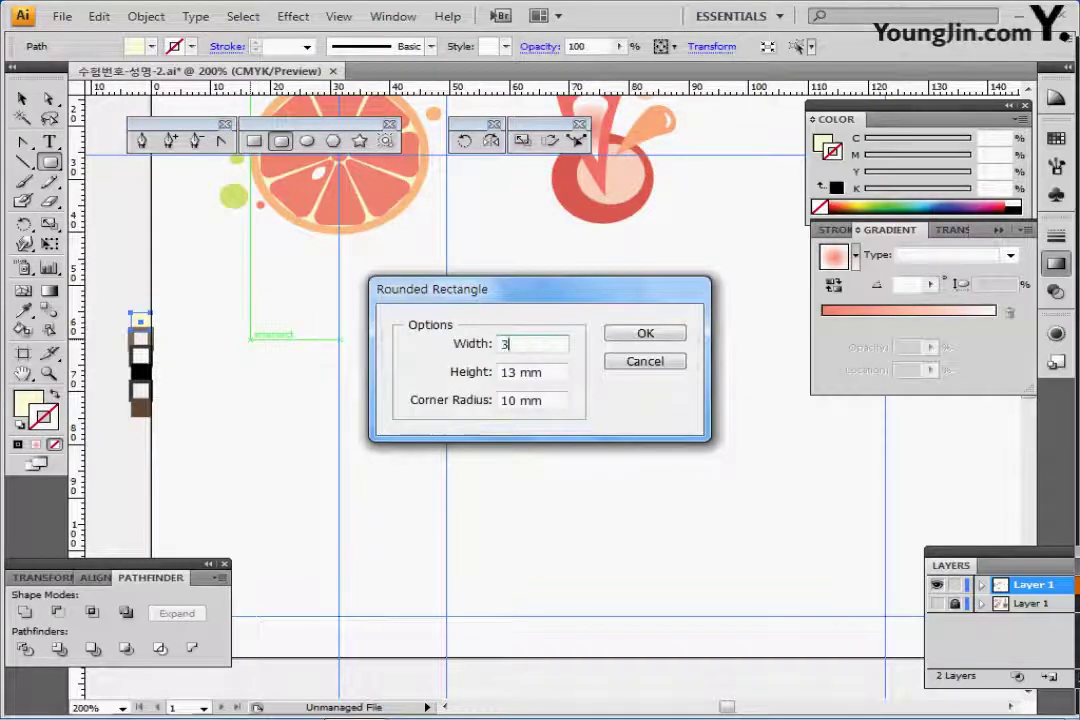
type("5")
key("Tab")
type("60")
key("Tab")
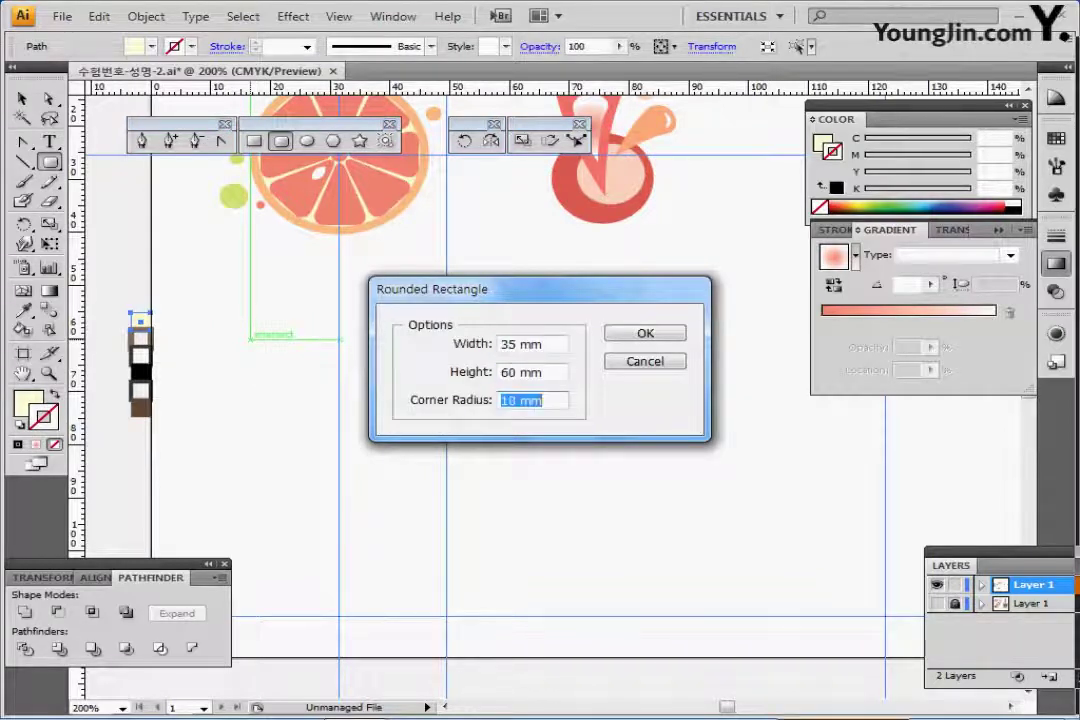
type("3")
key("BackSpace")
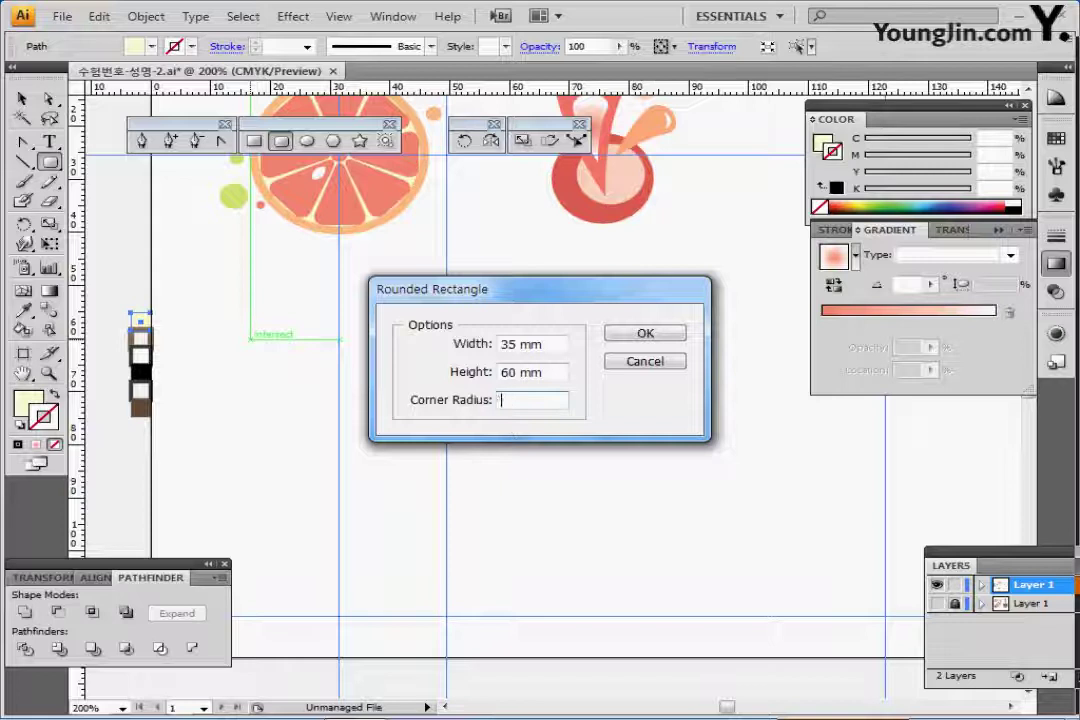
type("5")
key("Return")
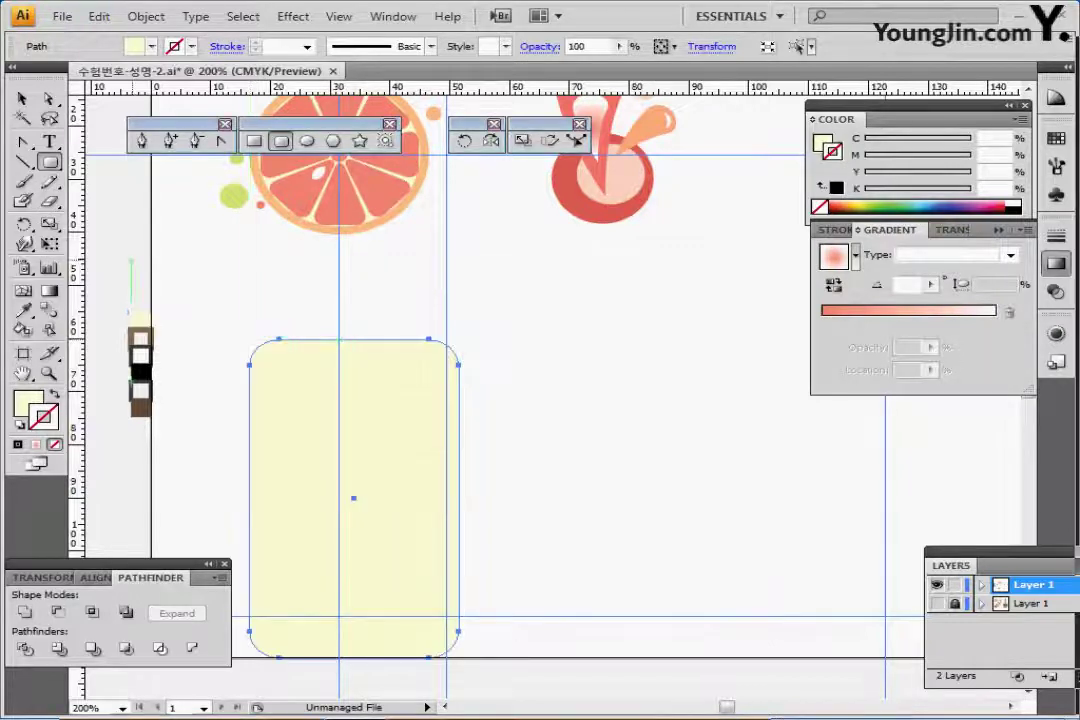
Step: Move the pale yellow rectangle onto the citrus slice's vertical guide, with its bottom edge just above the lower horizontal guide
key("x")
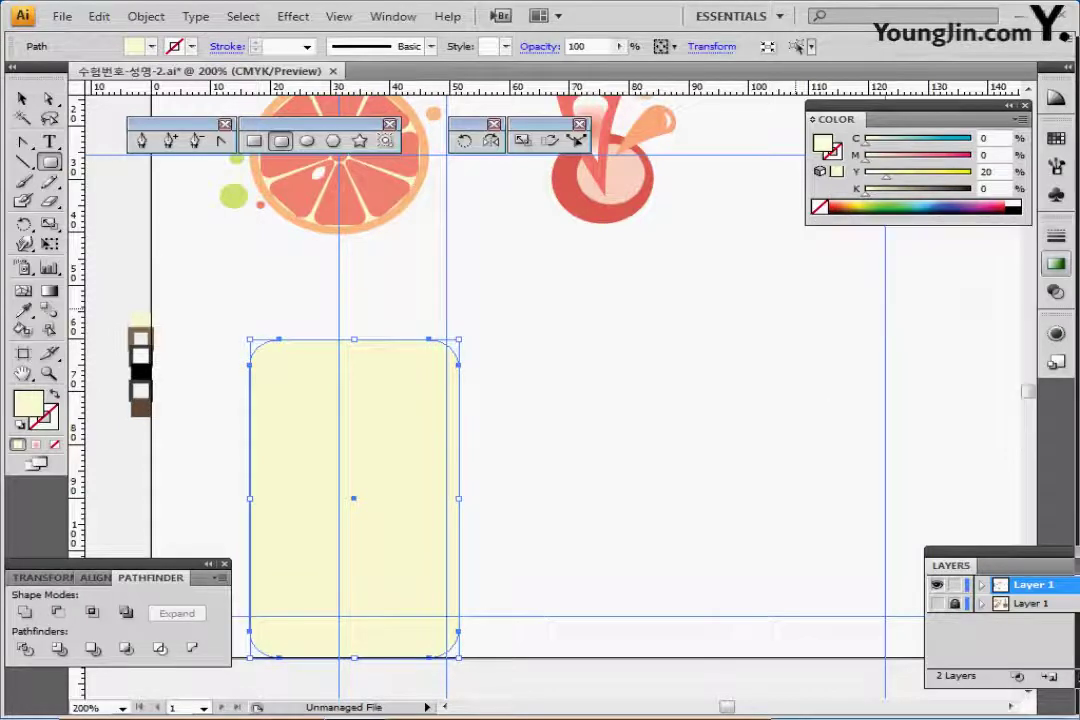
left_click_drag(421, 490, 398, 456)
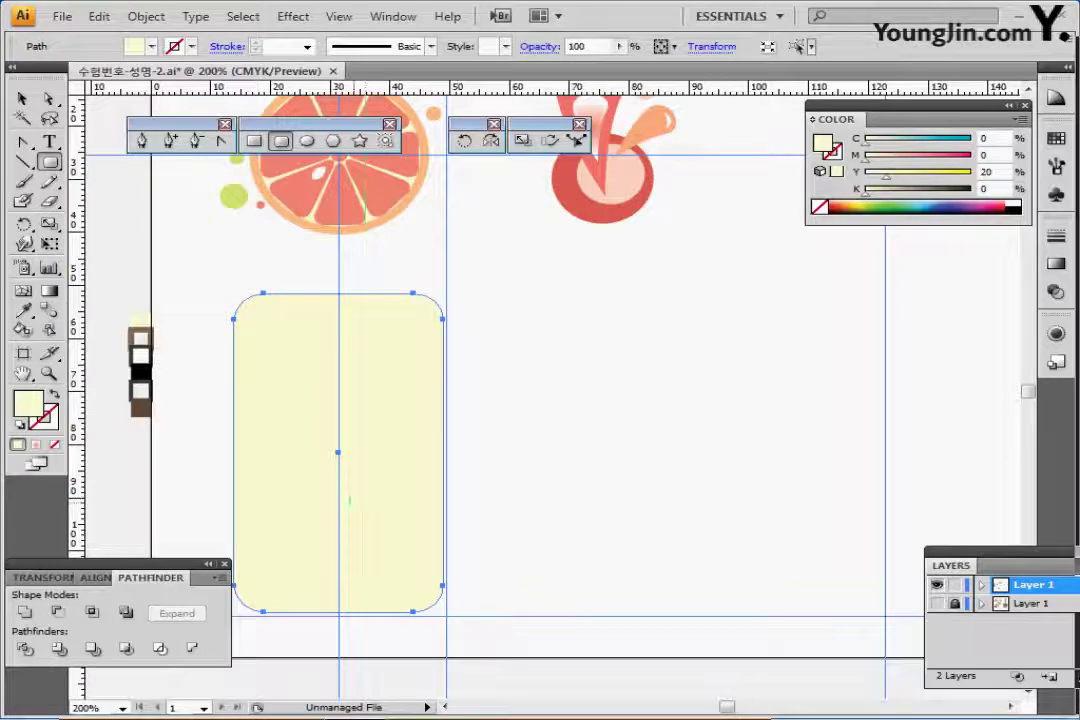
left_click_drag(403, 474, 409, 487)
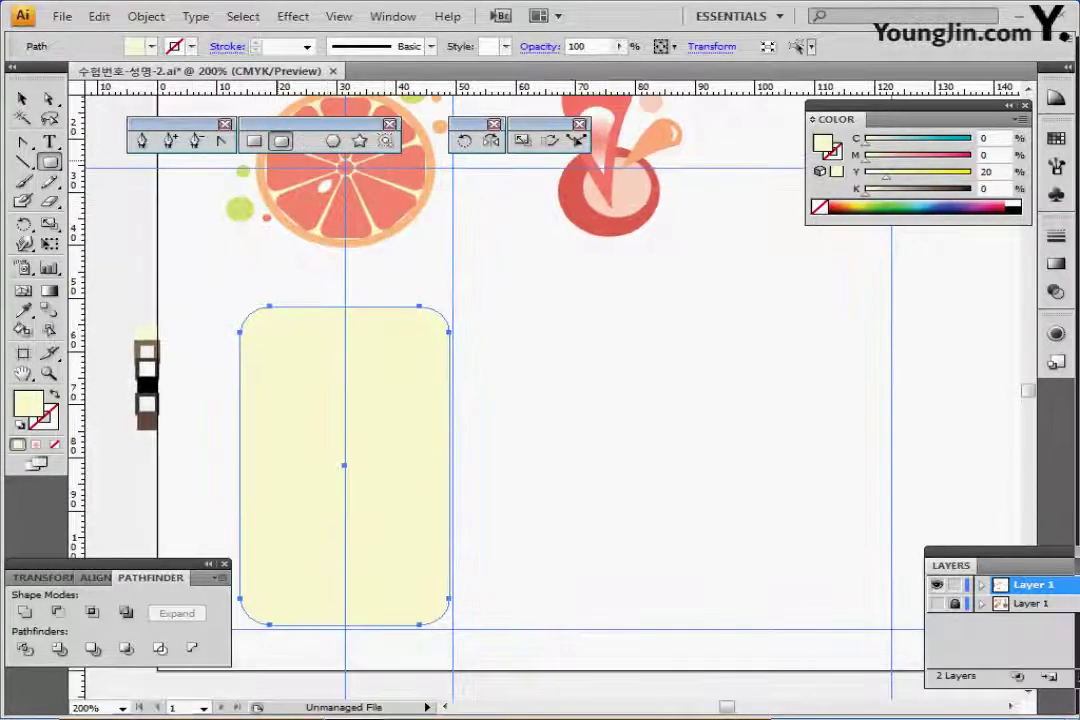
Step: Draw a small circle on the vertical guide near the rectangle's upper edge and give it default white fill and black stroke
left_click(307, 140)
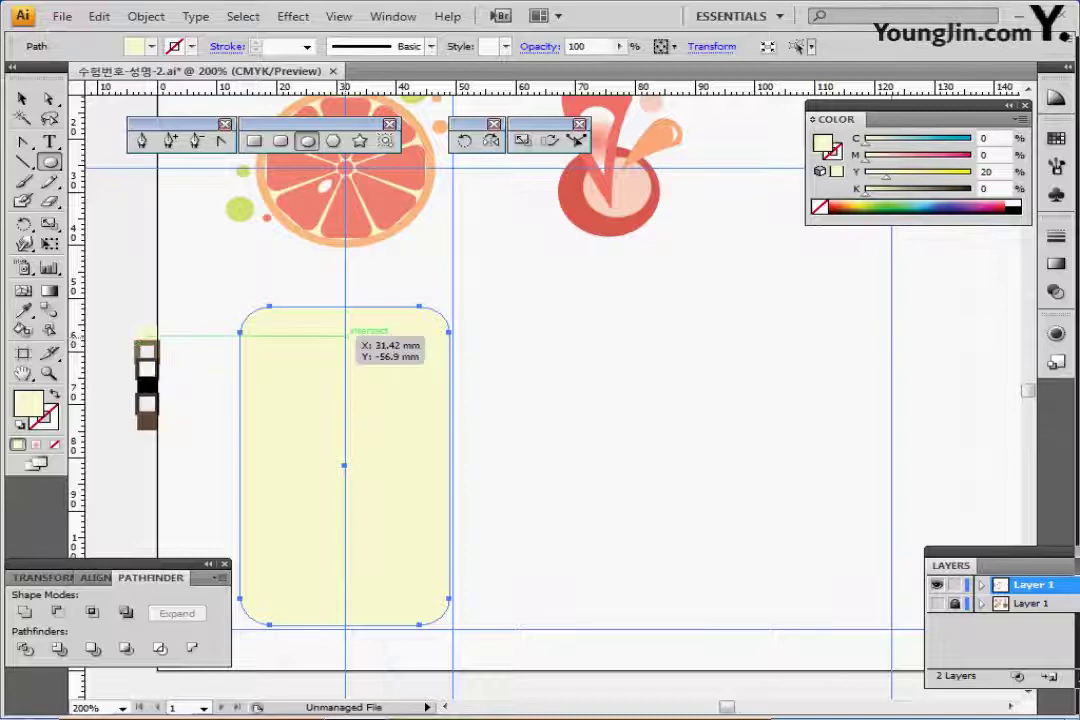
left_click_drag(345, 333, 355, 344)
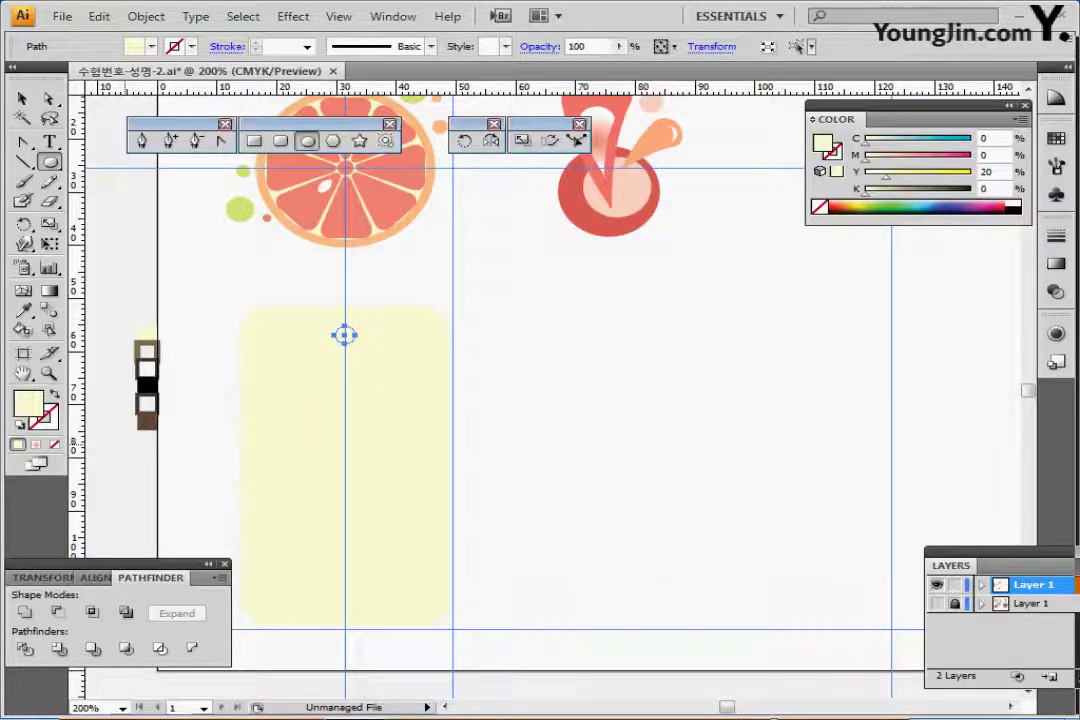
key("d")
key("ctrl+shift+a")
Step: Align the small circle with the pale yellow rectangle on their shared vertical centre axis
left_click_drag(294, 311, 385, 404)
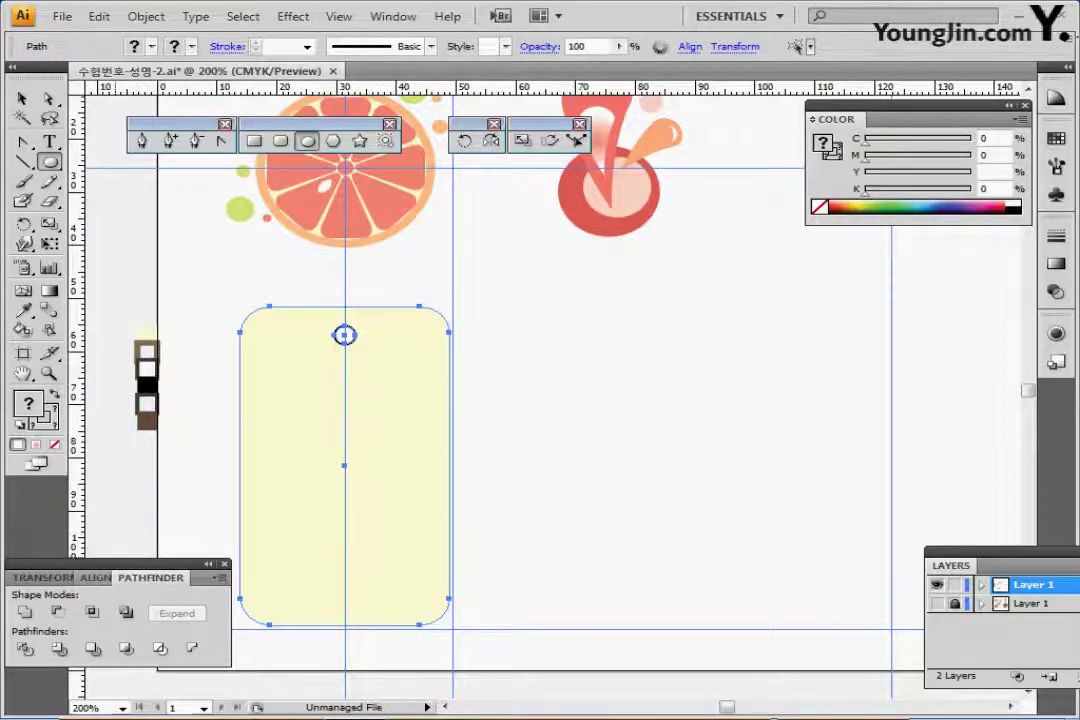
left_click(95, 577)
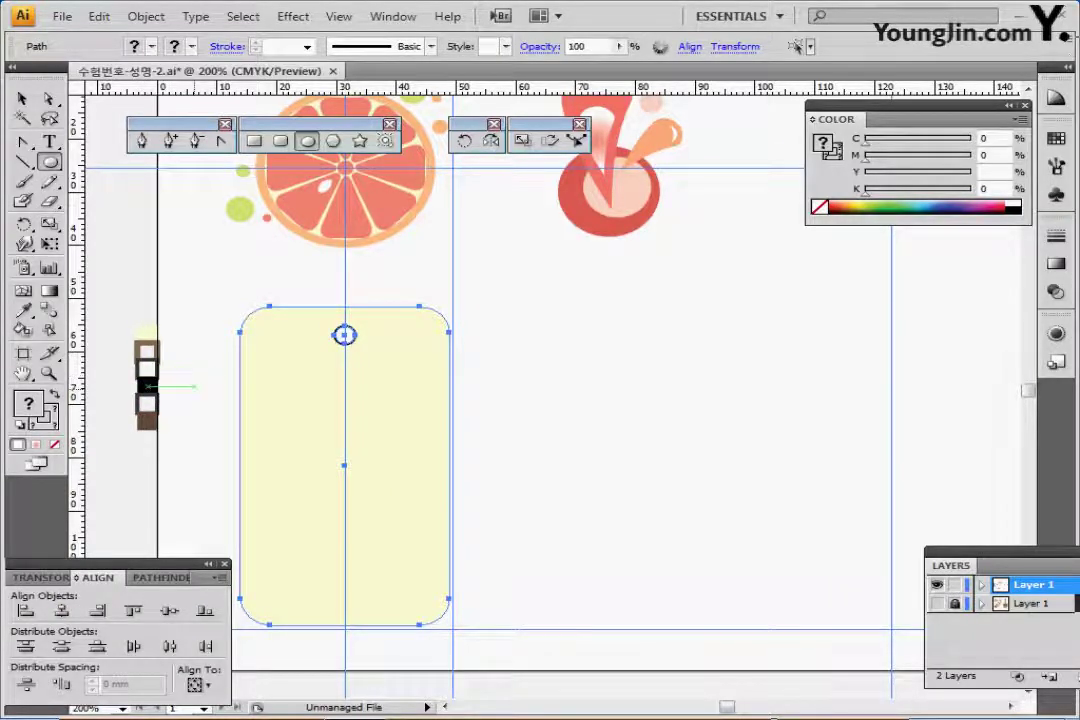
key("ctrl+shift+a")
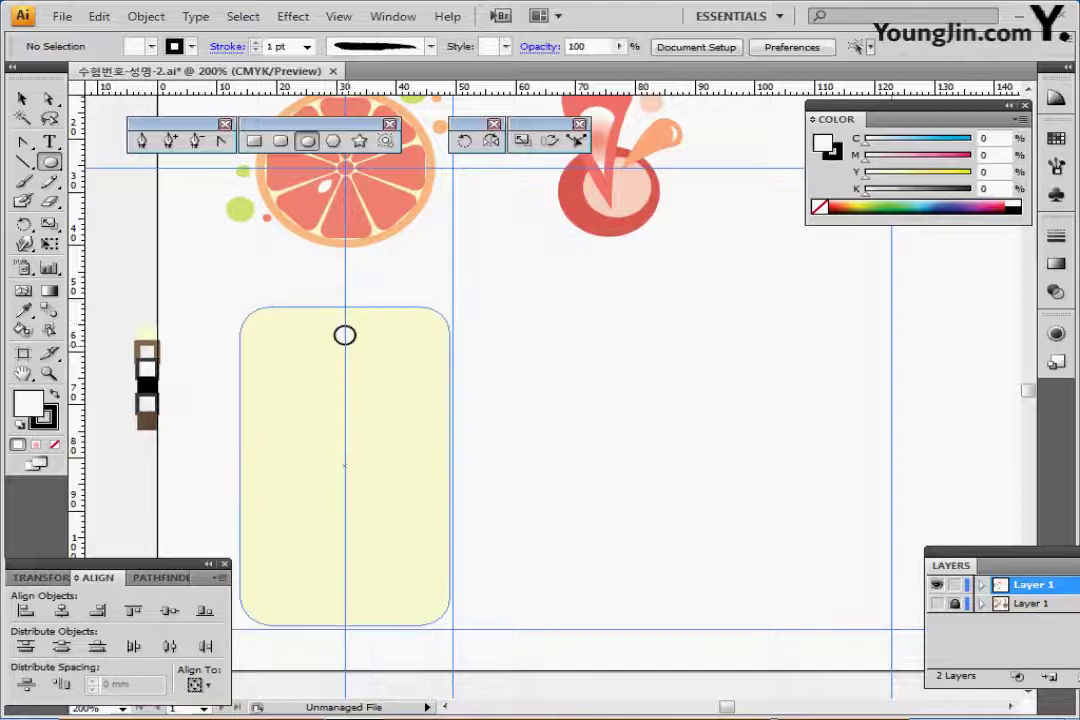
left_click(344, 335, "ctrl")
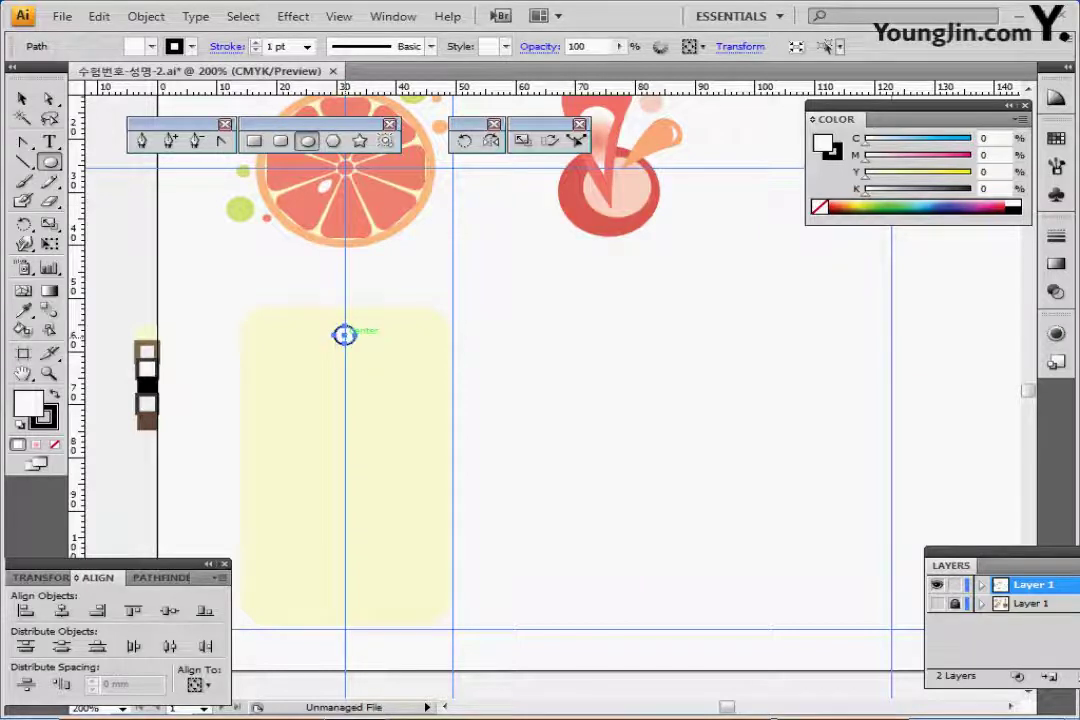
left_click_drag(344, 335, 344, 337)
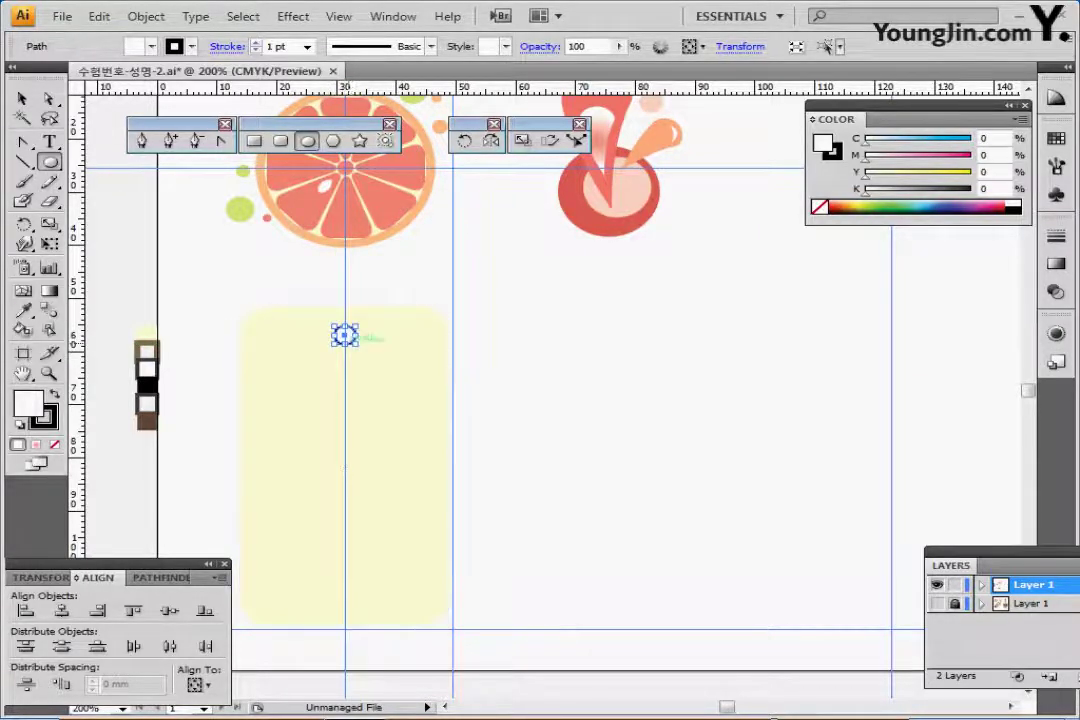
left_click_drag(344, 335, 344, 335)
Step: Combine the pale yellow rectangle and the small circle into a compound path to cut the tag's hole
left_click_drag(224, 294, 344, 378)
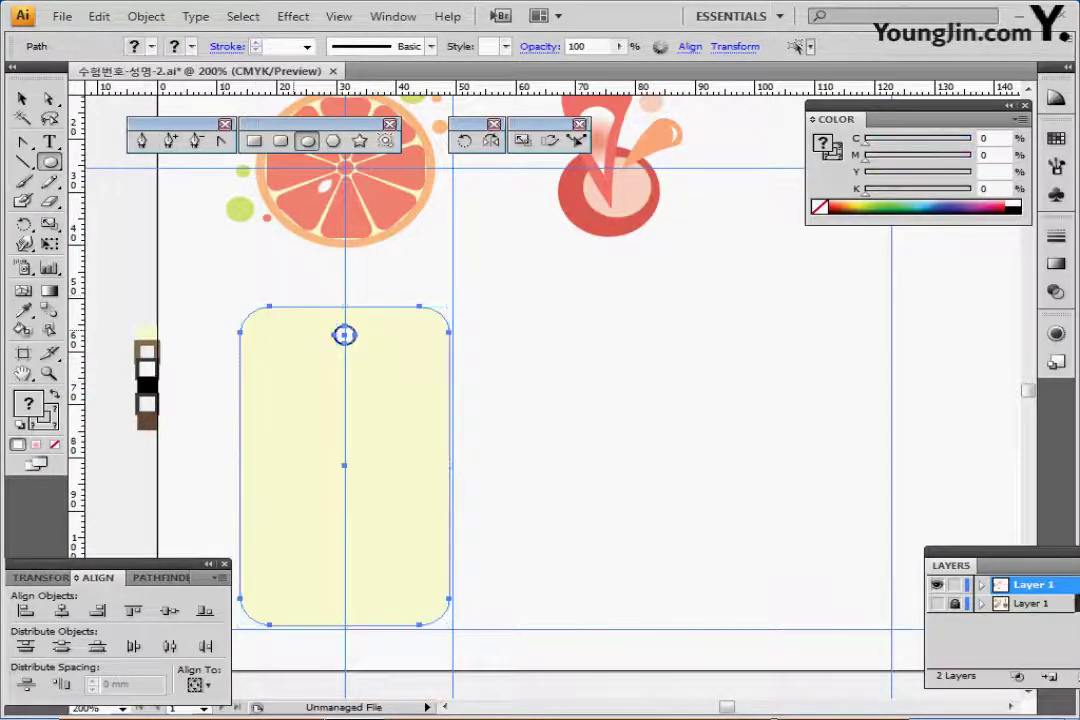
right_click(369, 370)
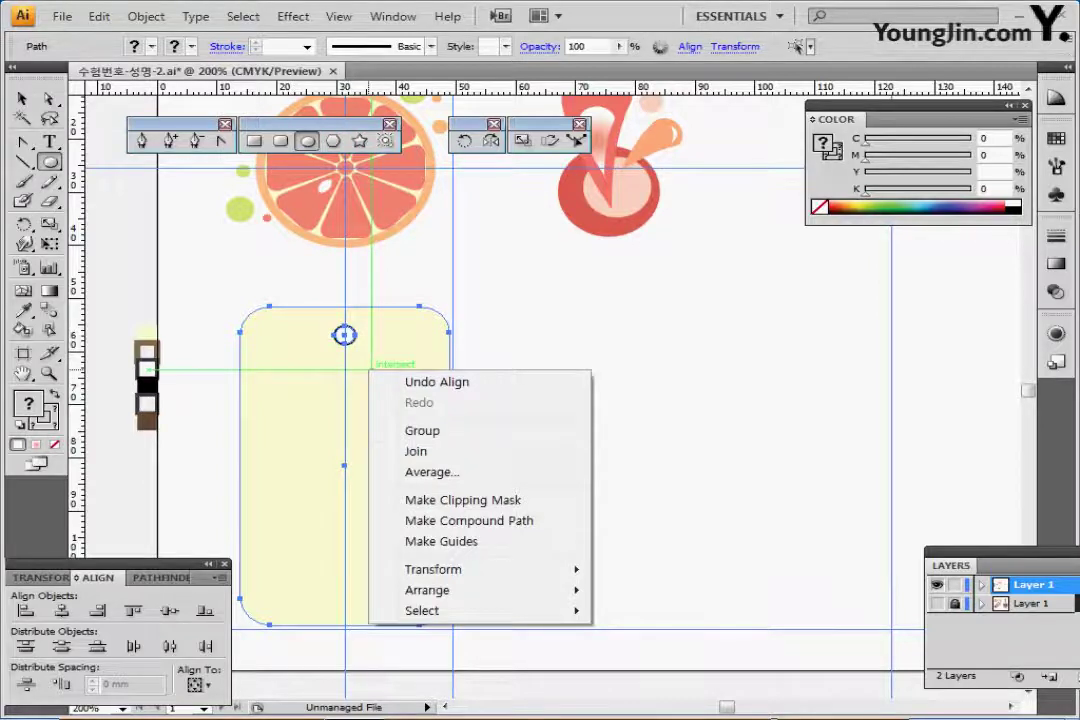
left_click(146, 16)
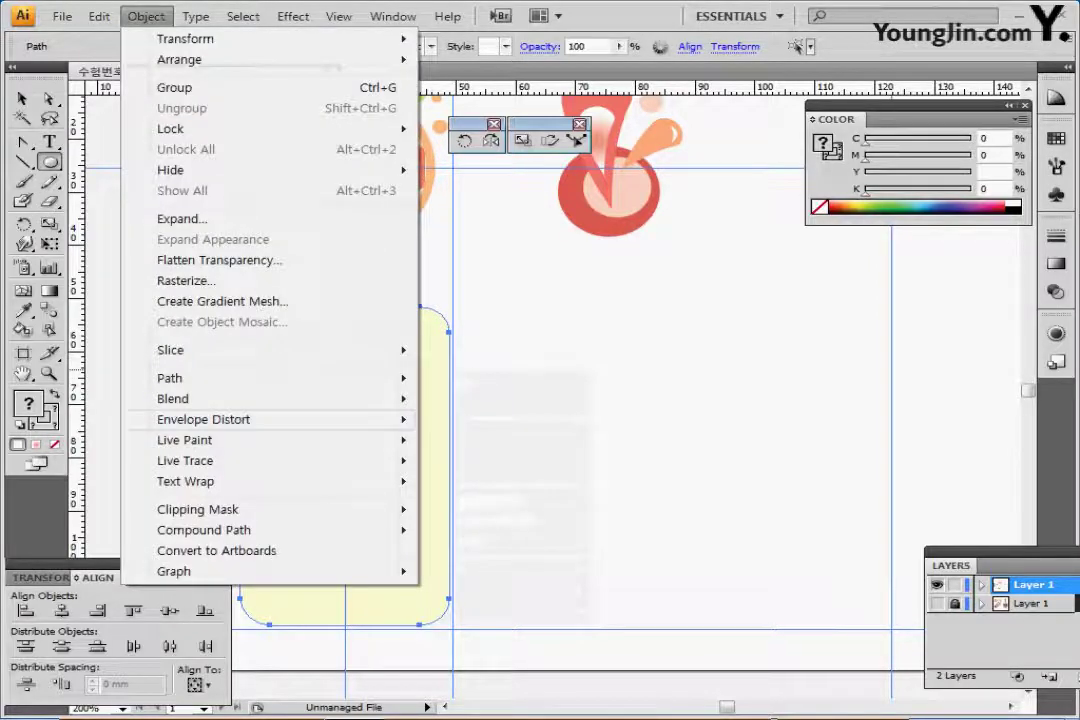
mouse_move(250, 530)
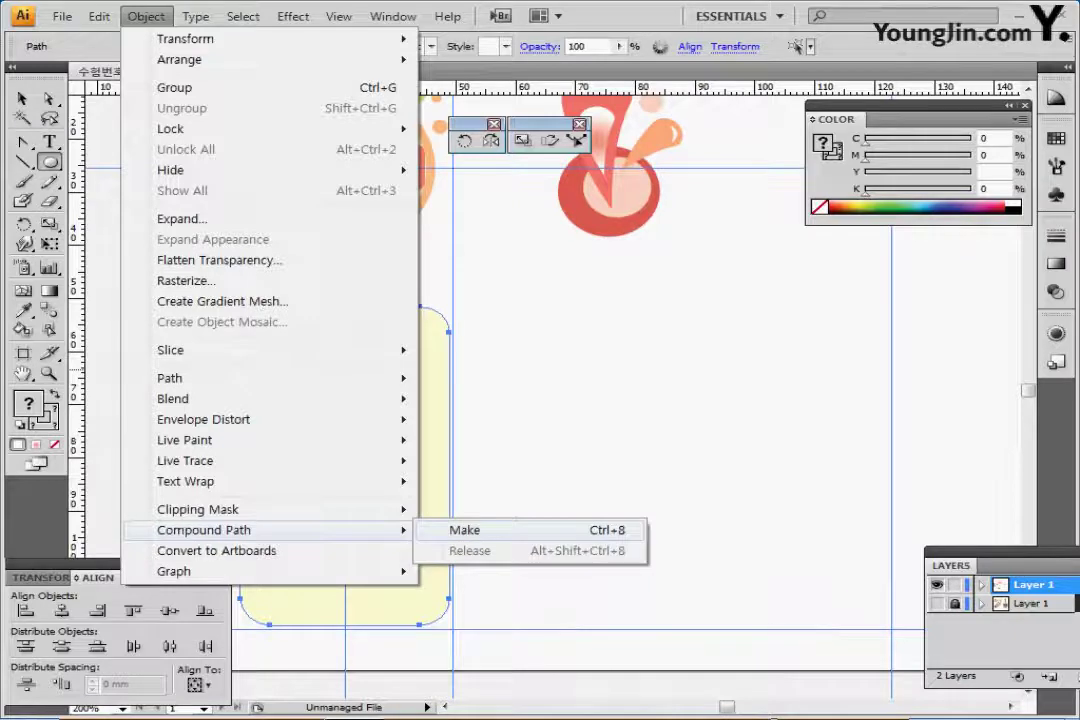
left_click(464, 530)
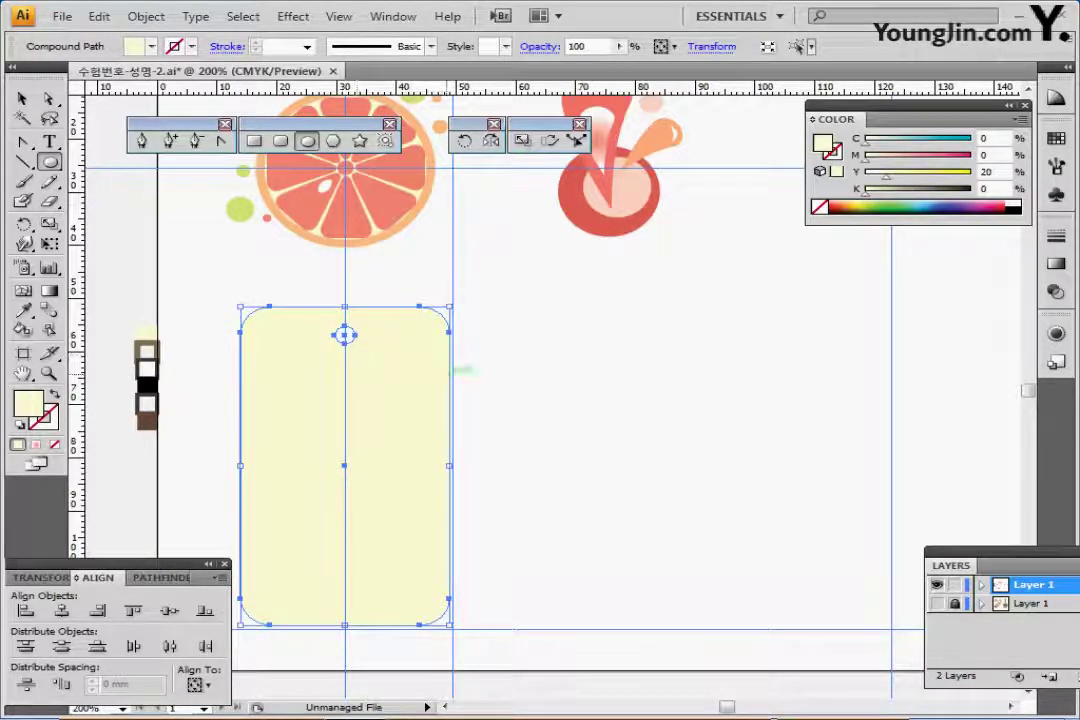
left_click(548, 355, "ctrl")
Step: Paste the small circle back over the tag's hole and give it the brown-outlined swatch's 3 pt stroke and no fill
key("ctrl+z")
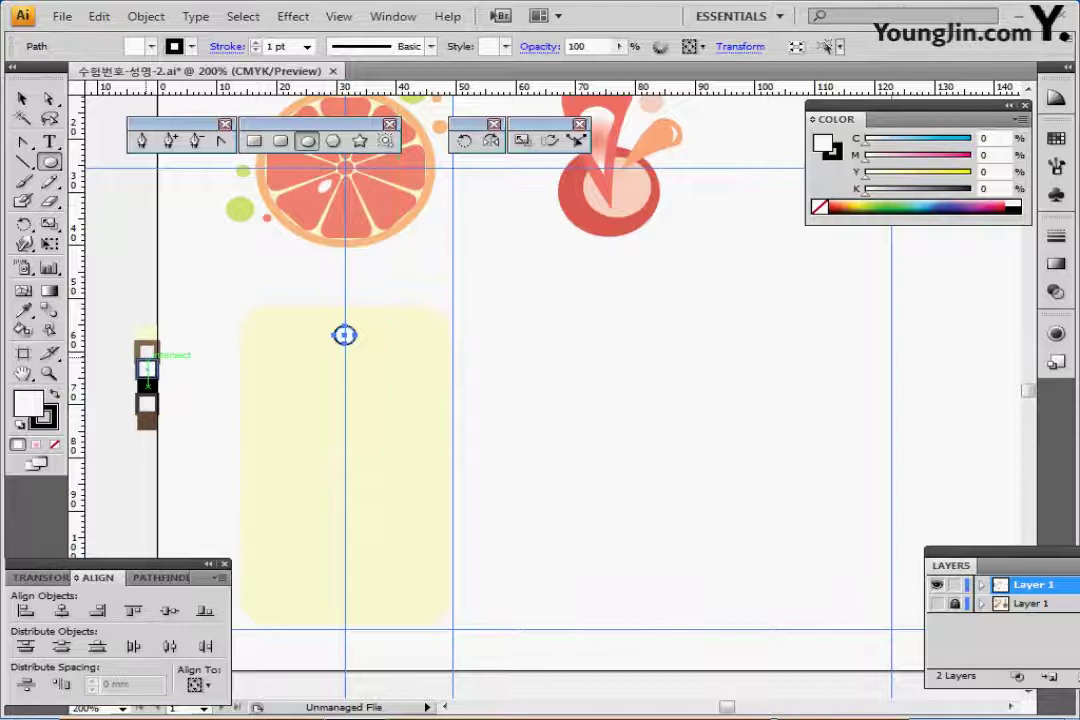
key("i")
left_click(147, 350)
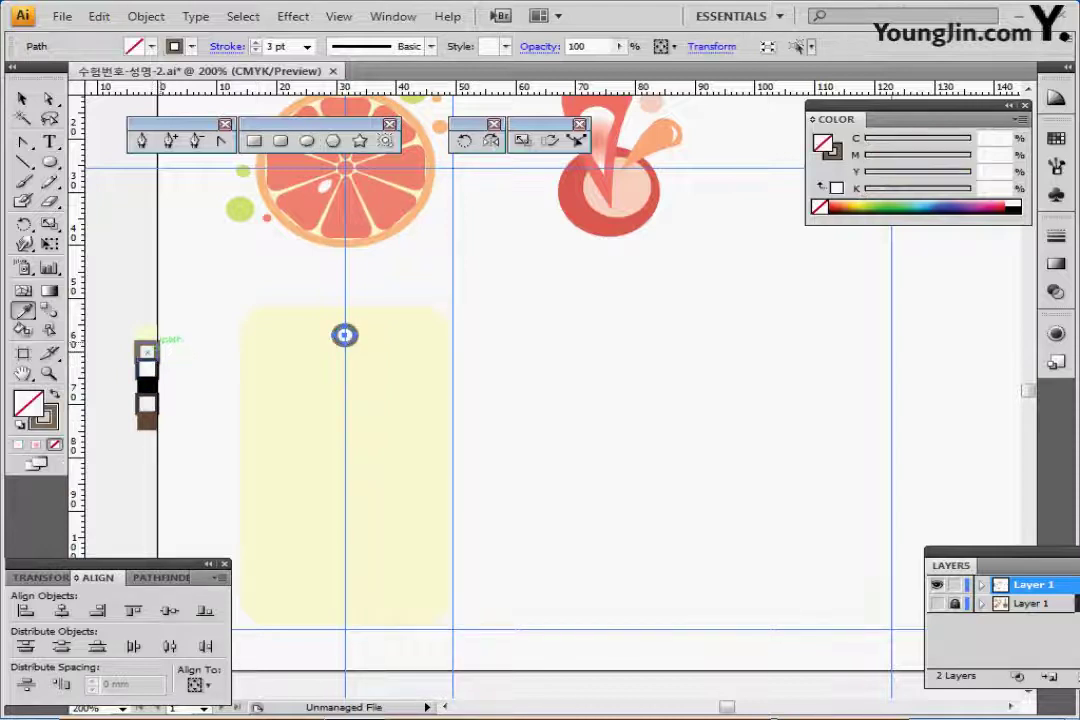
key("x")
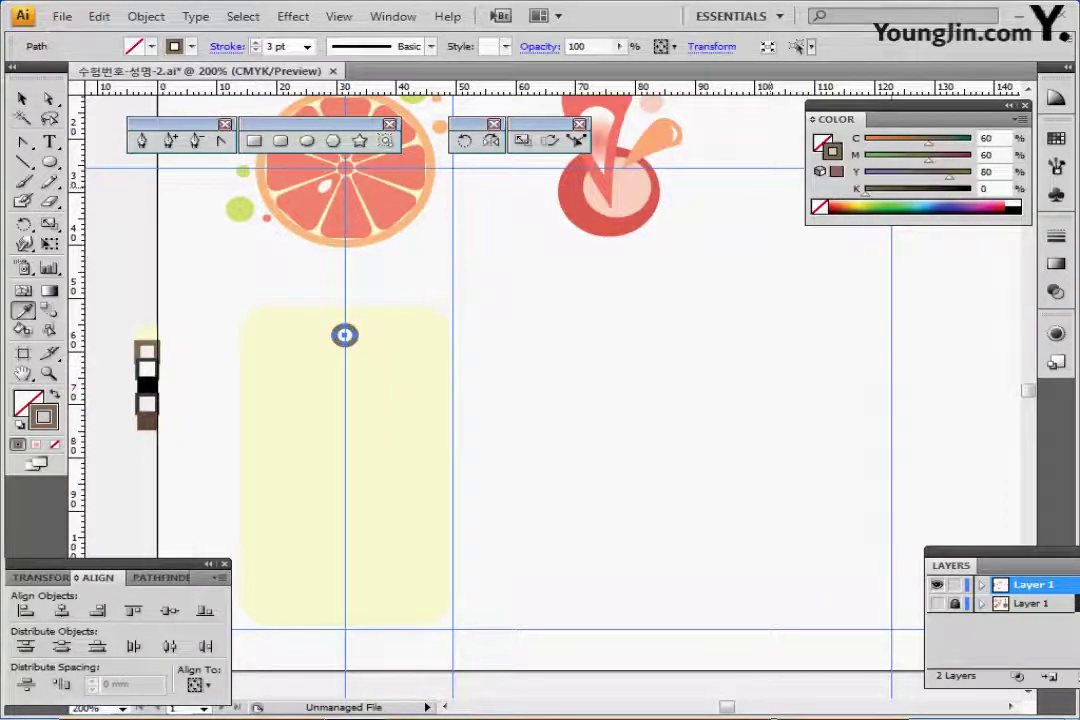
left_click(1056, 236)
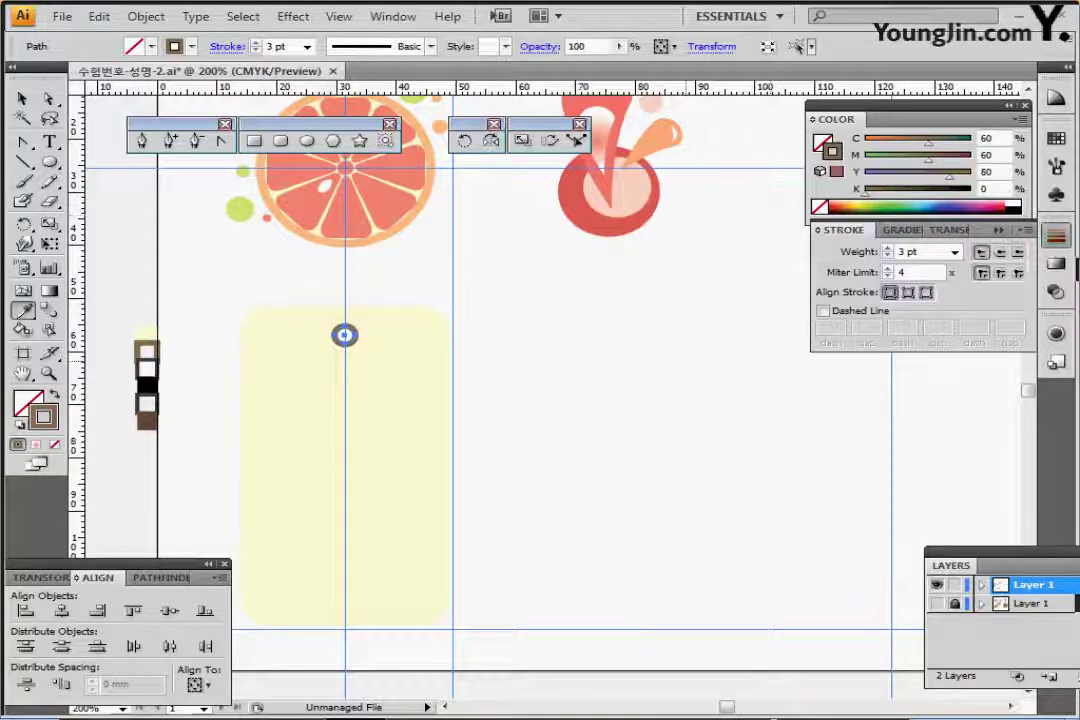
Step: Duplicate the pale yellow tag in place and fill the copy with the citrus pattern swatch
left_click(344, 335)
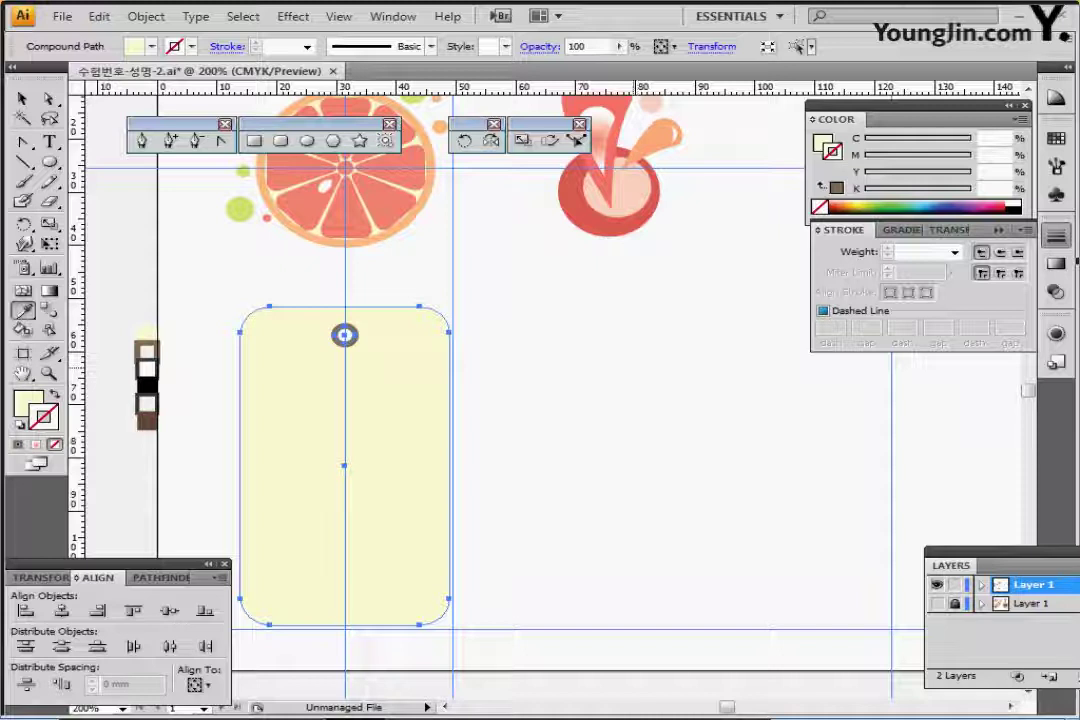
key("ctrl")
key("ctrl+shift+b")
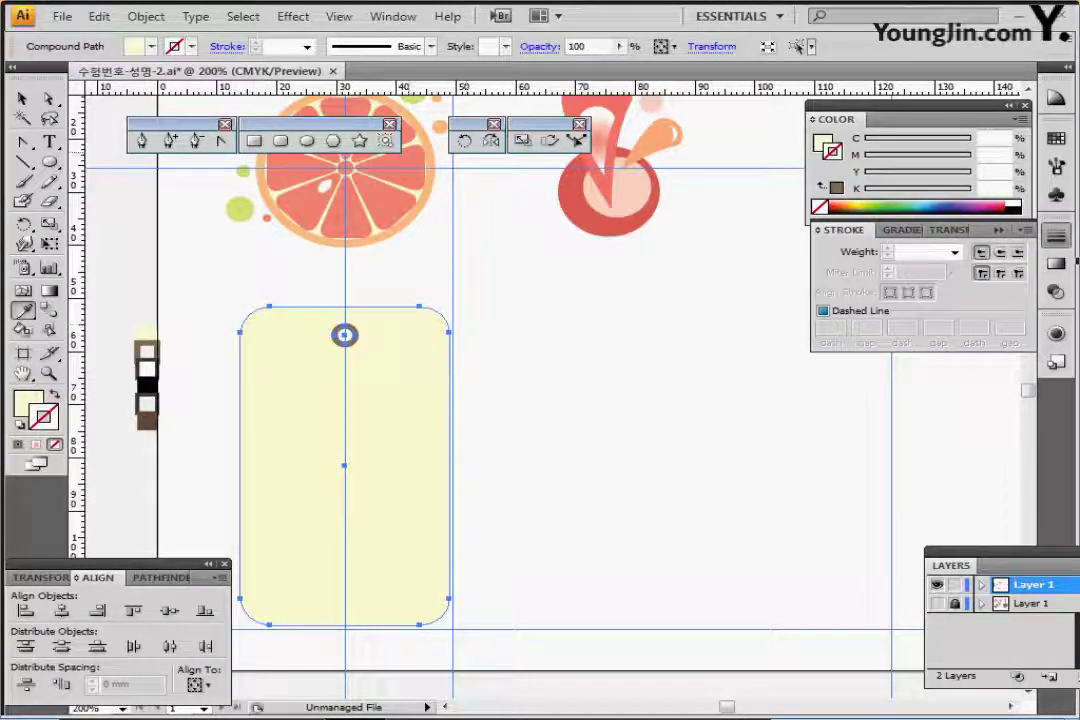
left_click(1056, 138)
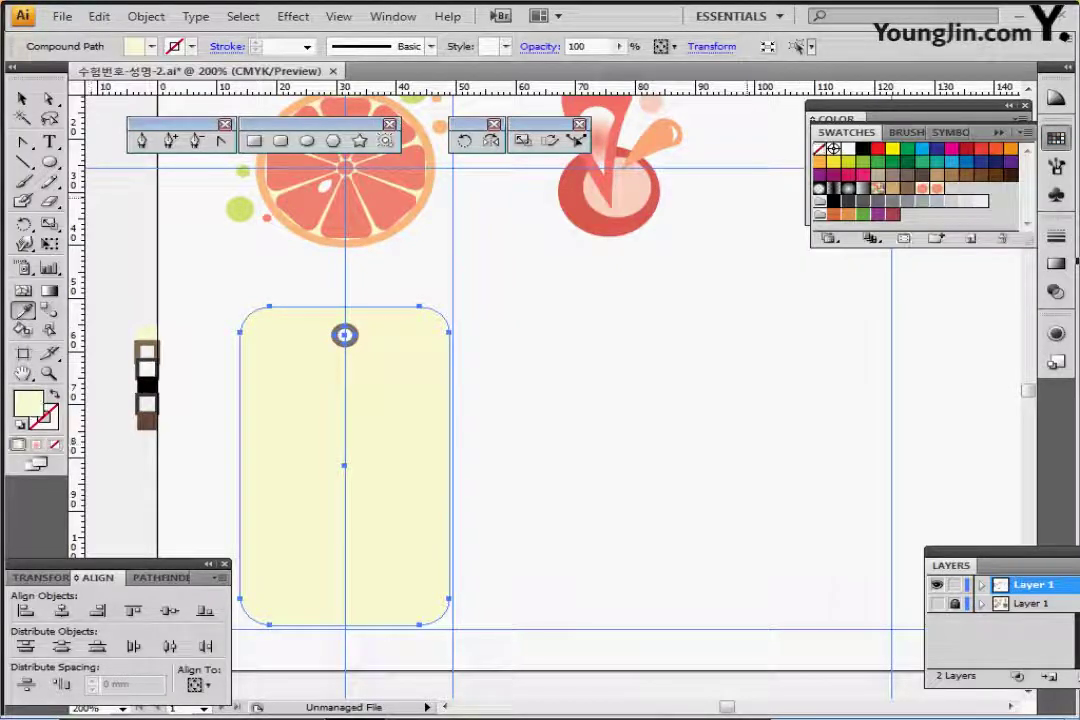
left_click(936, 188)
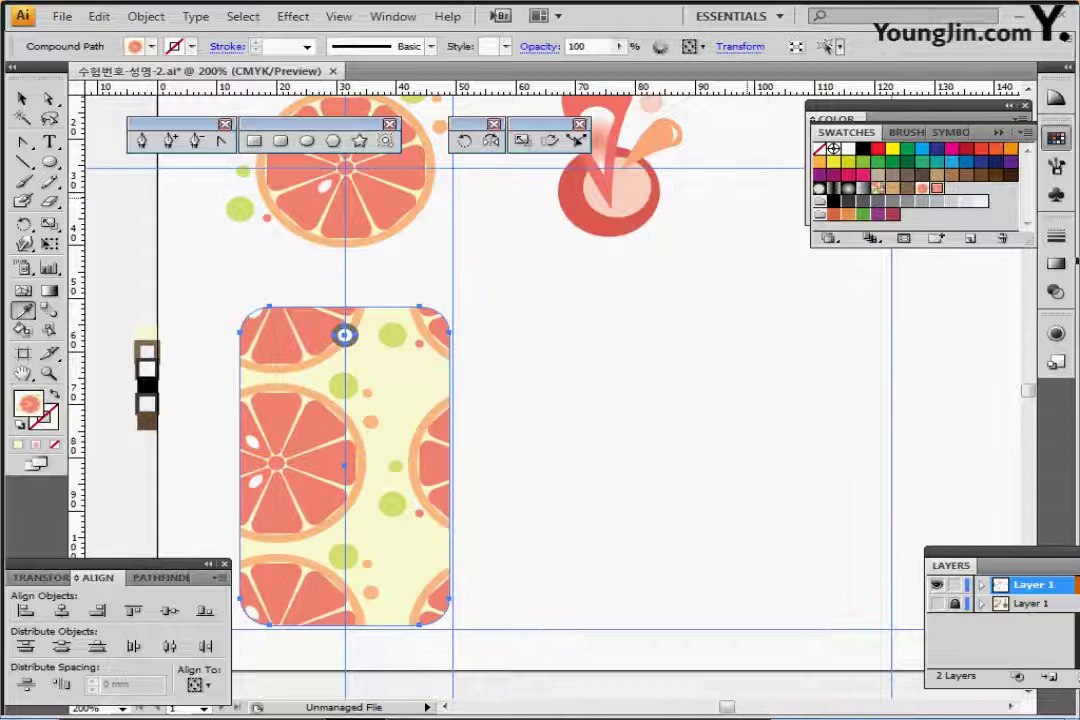
left_click(1056, 138)
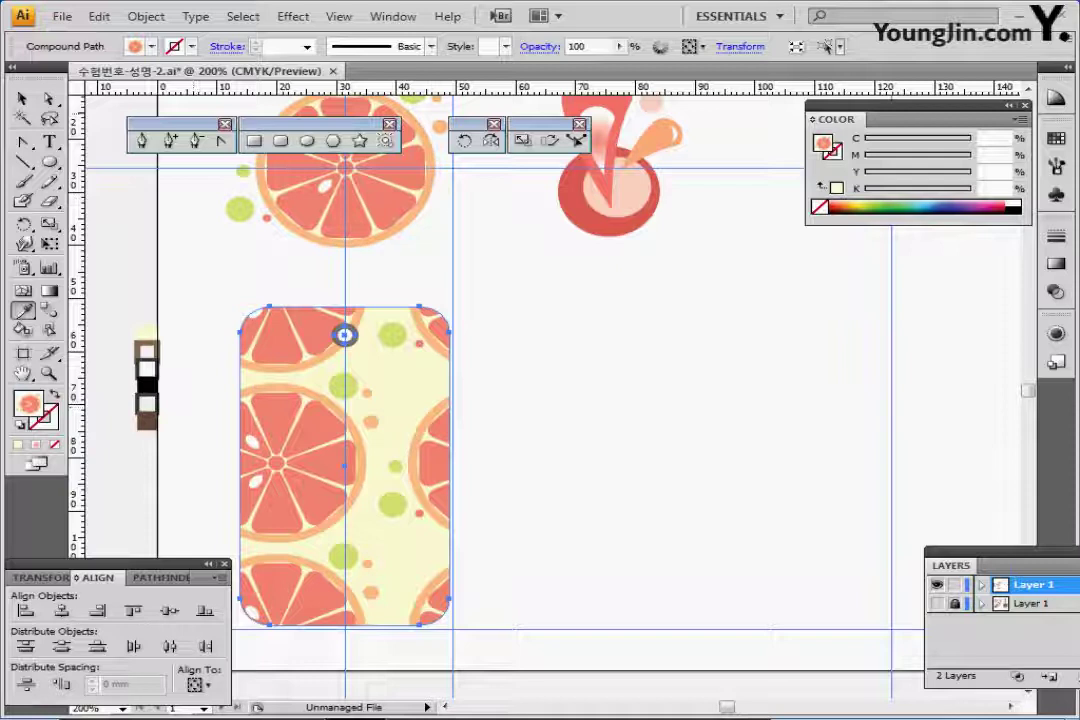
Step: Scale only the citrus pattern inside the tag uniformly to 20%, leaving the object itself out of the scaling
double_click(522, 141)
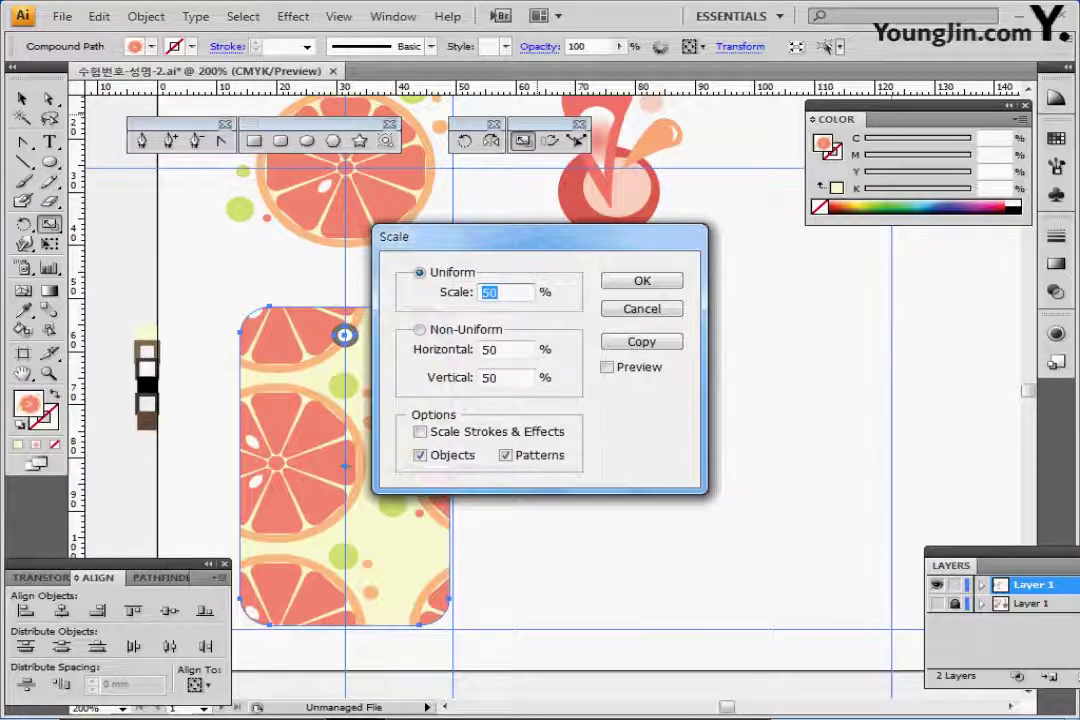
type("20")
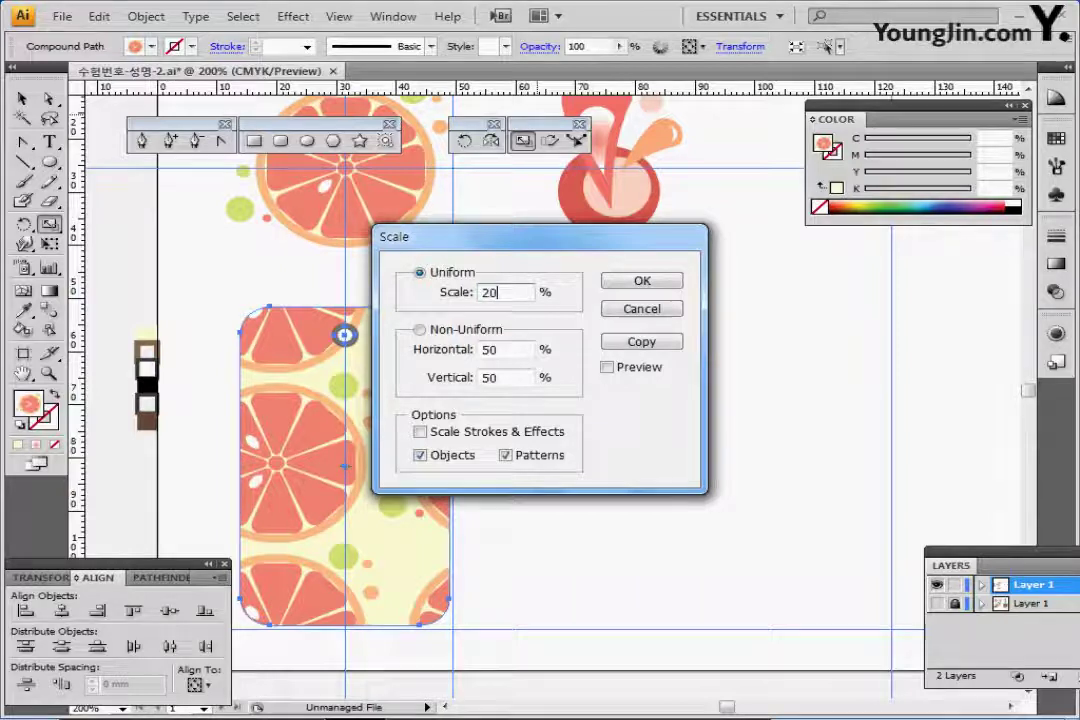
key("Tab")
key("Tab")
key("Tab")
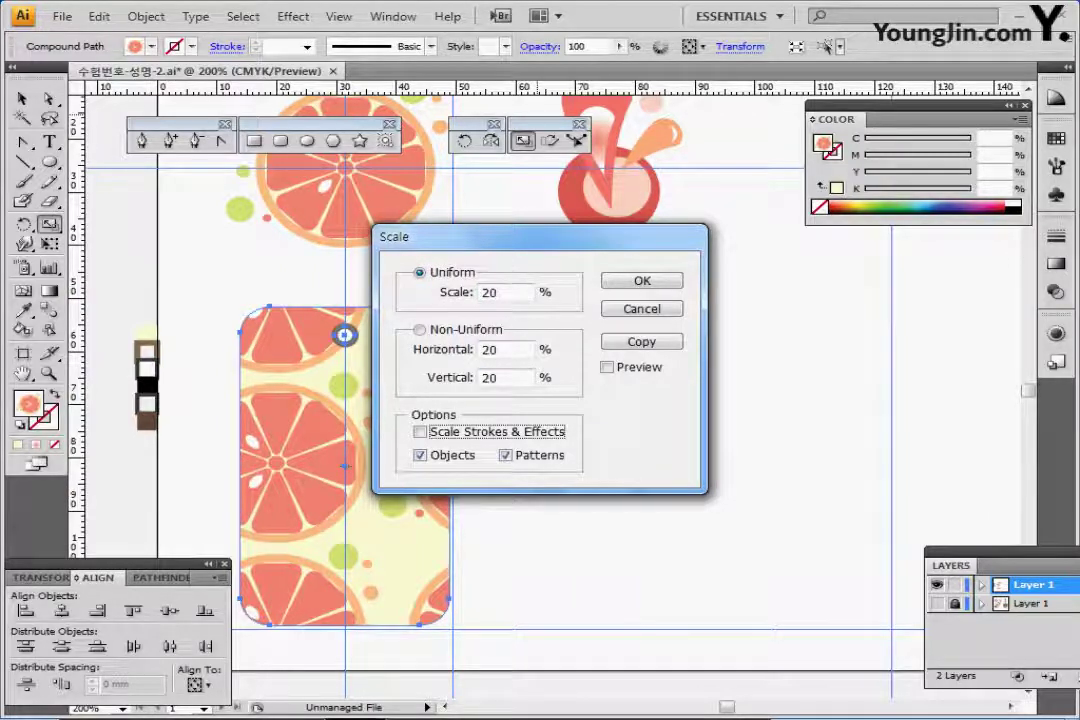
key("Tab")
key("space")
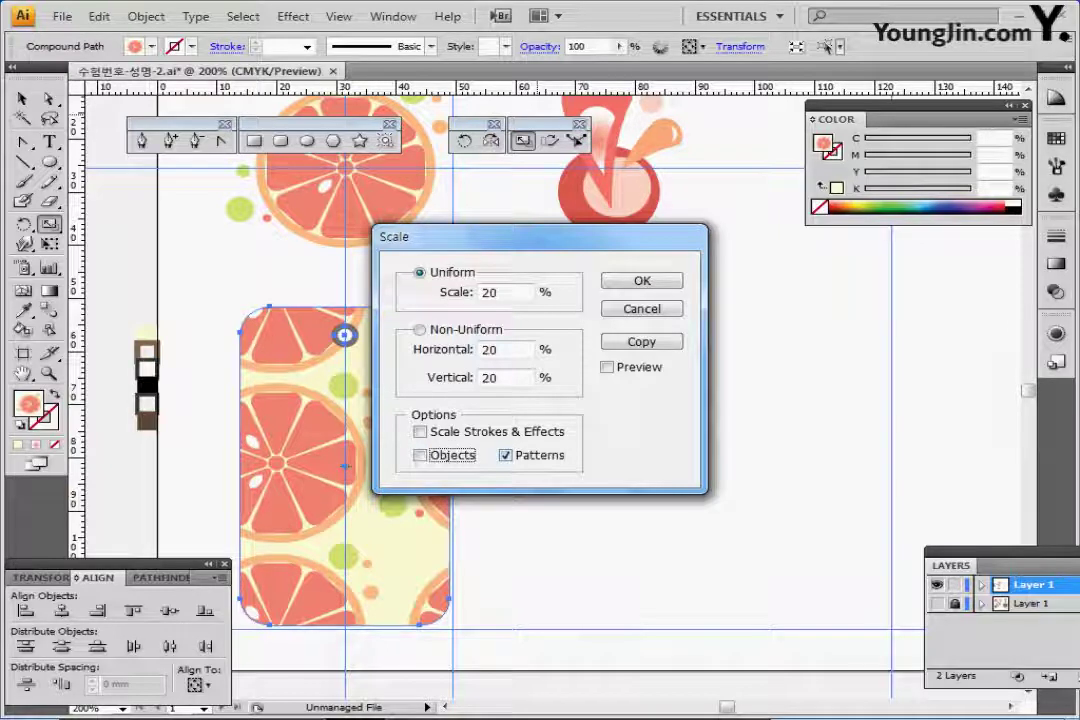
key("Return")
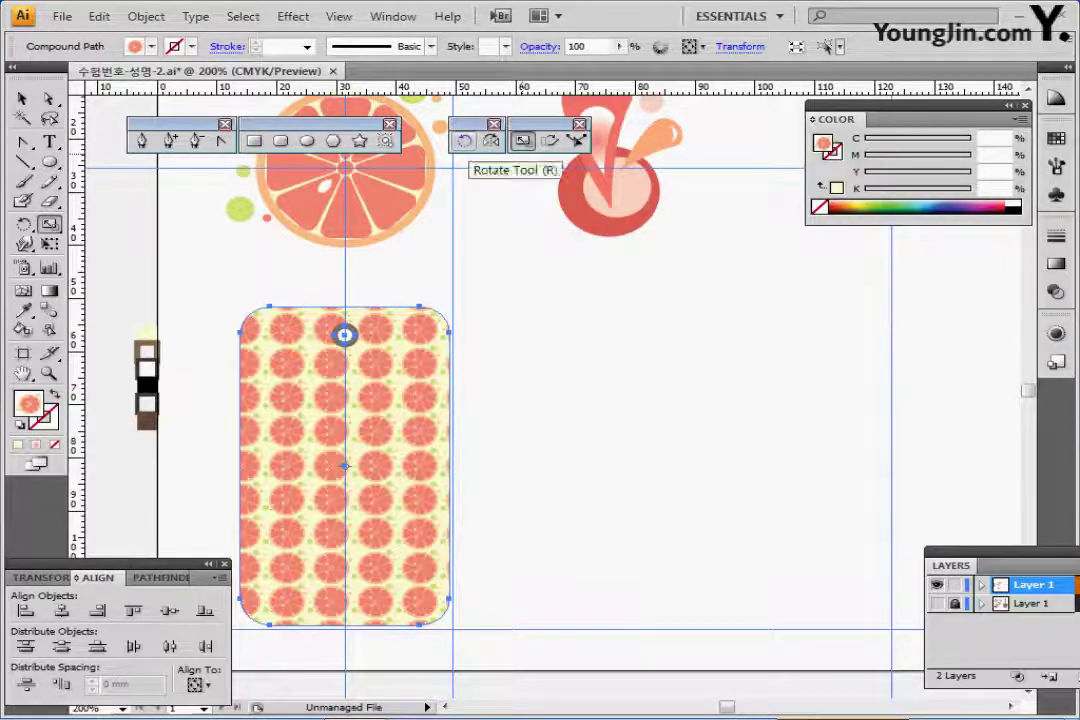
Step: Rotate only the citrus pattern inside the tag by 45 degrees
double_click(464, 141)
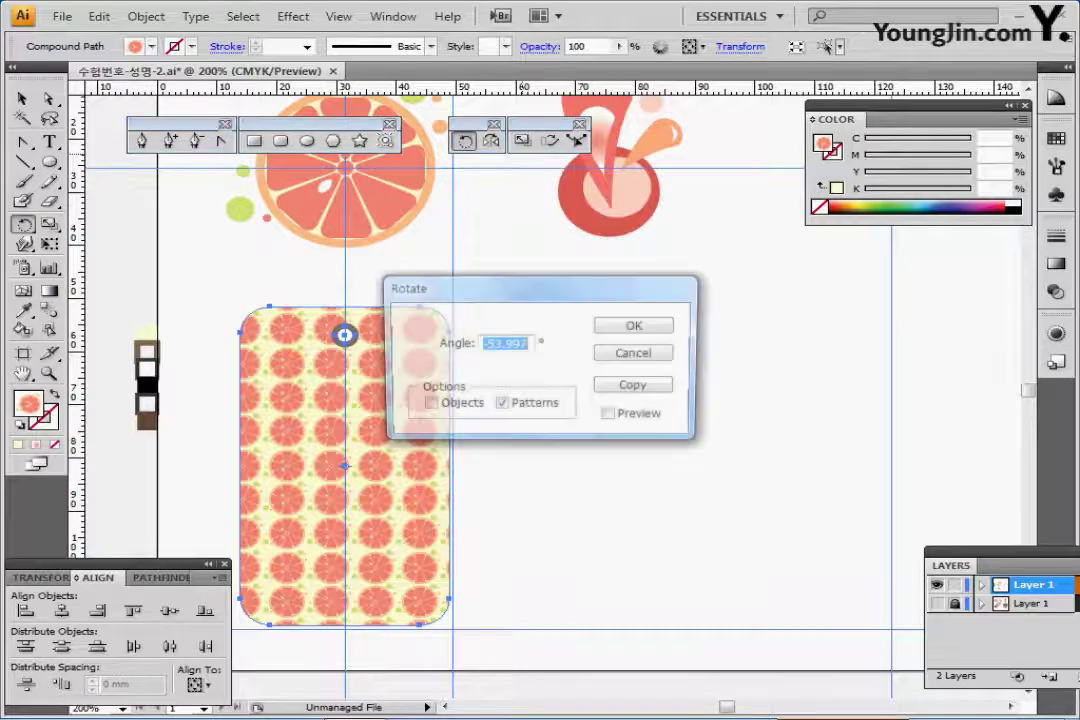
type("45")
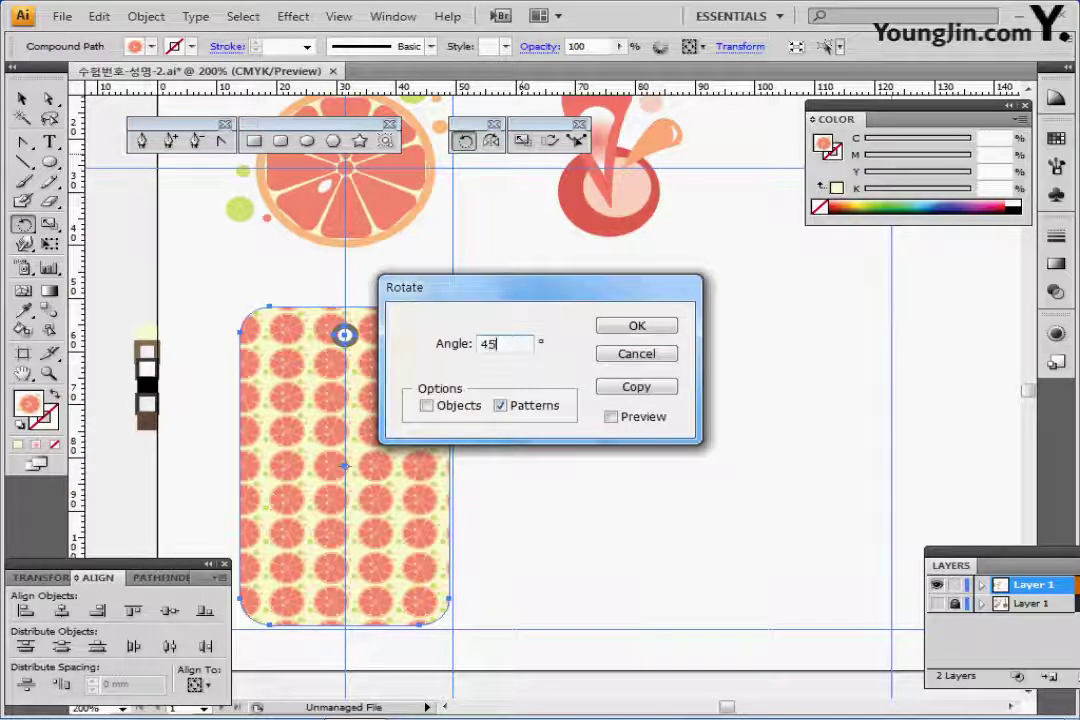
key("Tab")
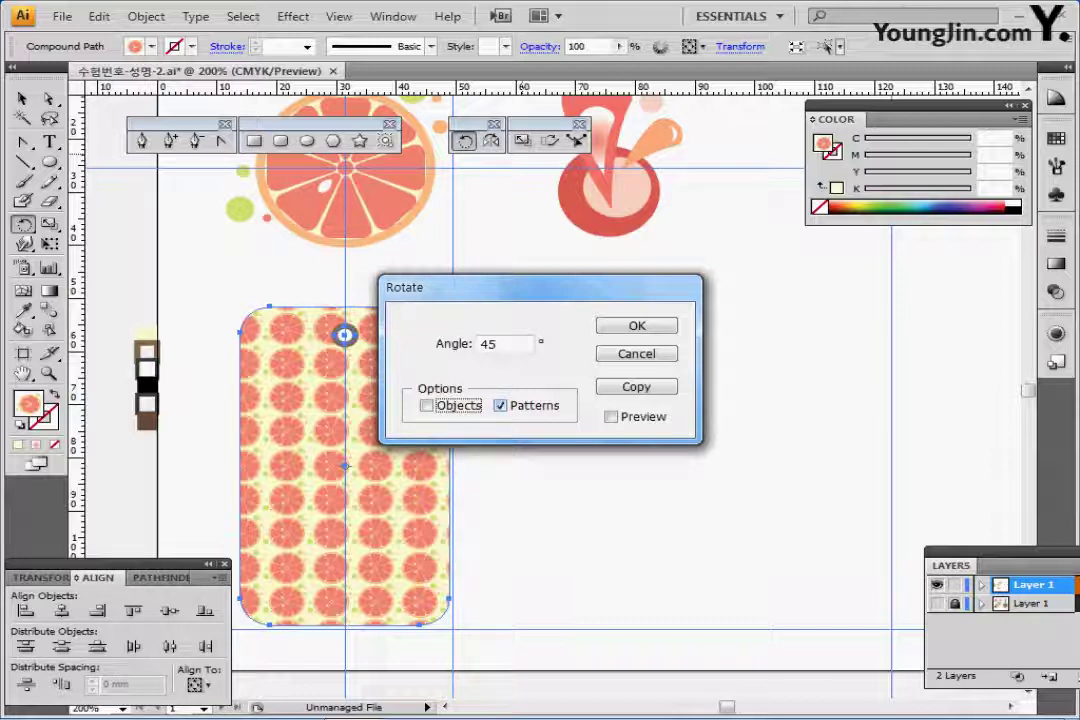
key("Return")
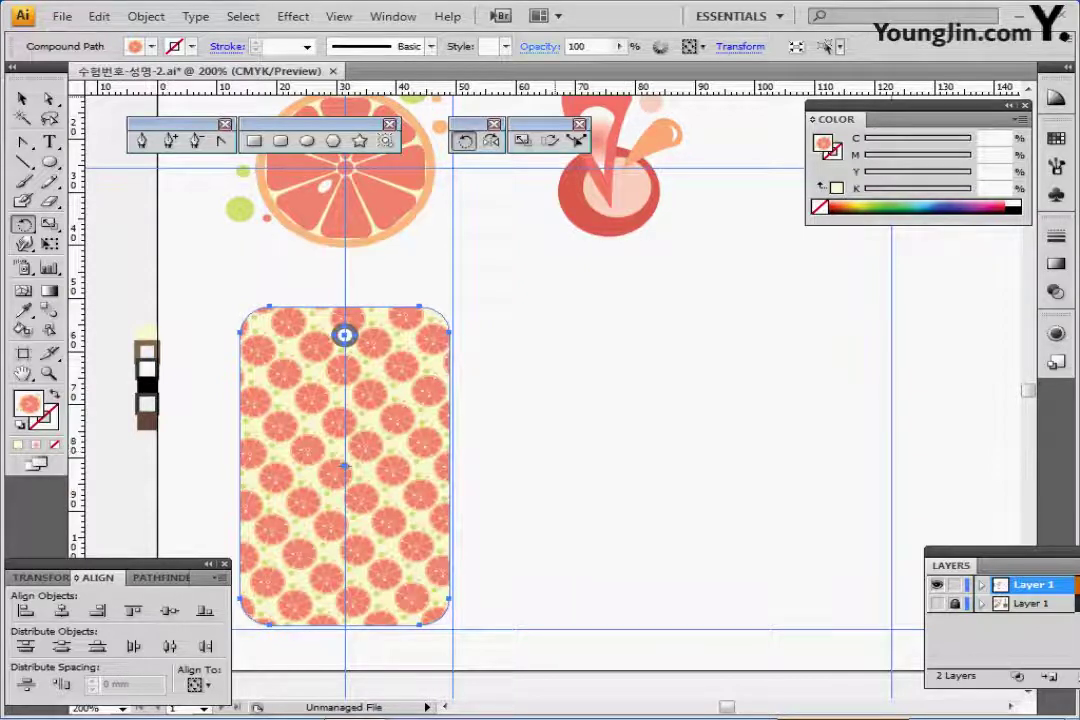
Step: Set the opacity of the patterned tag to 50%
left_click(585, 46)
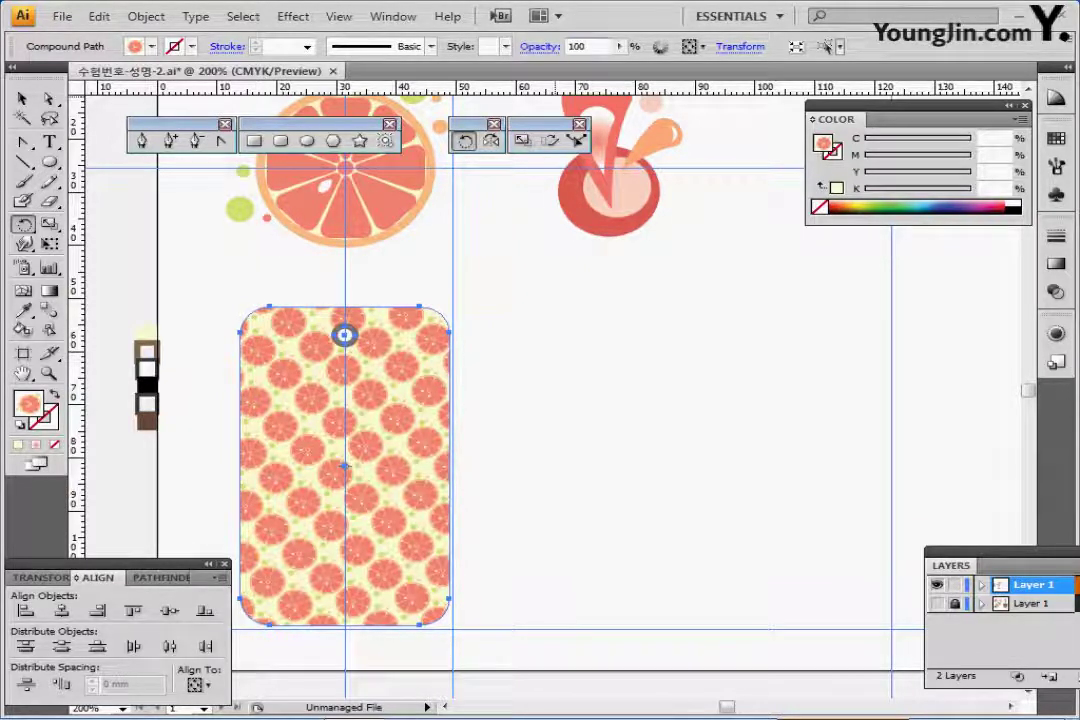
left_click_drag(585, 46, 567, 46)
type("50")
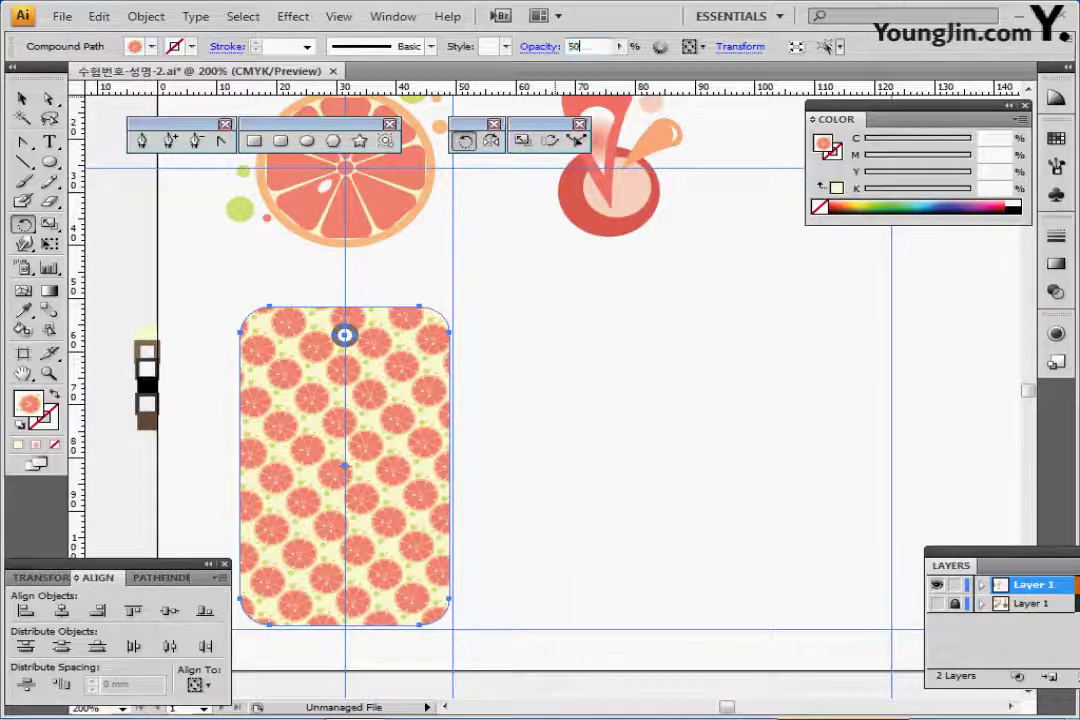
key("Return")
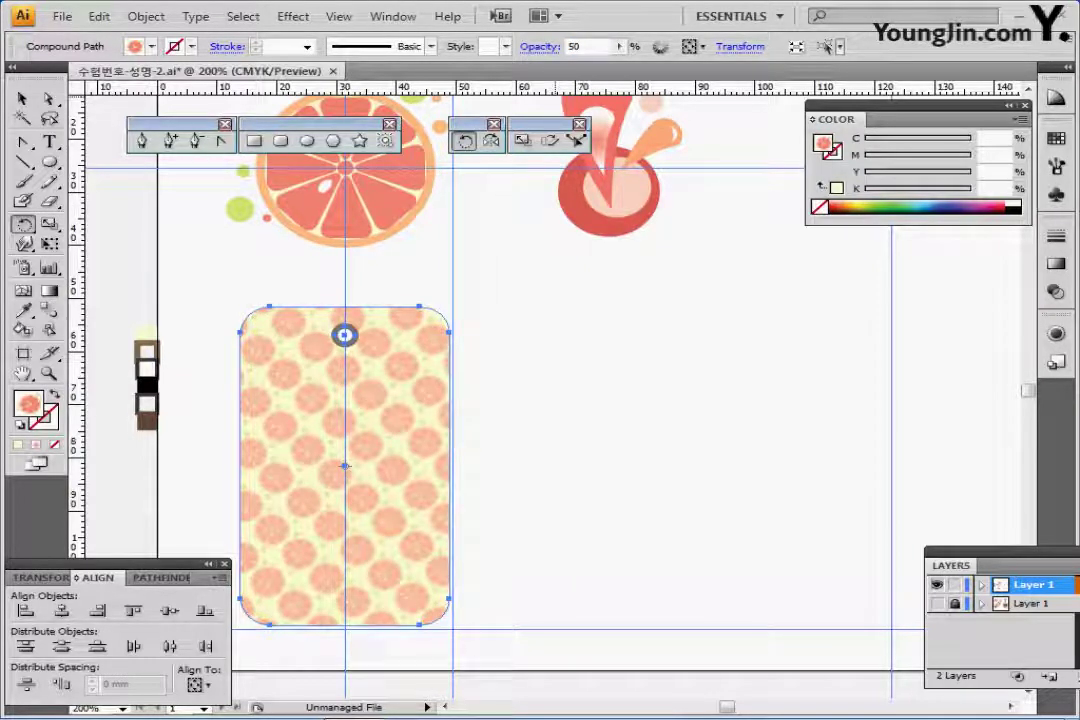
Step: Draw a large circle mid-tag on the vertical guide, using the white swatch's fill and its 2 pt, 90% black stroke
key("l")
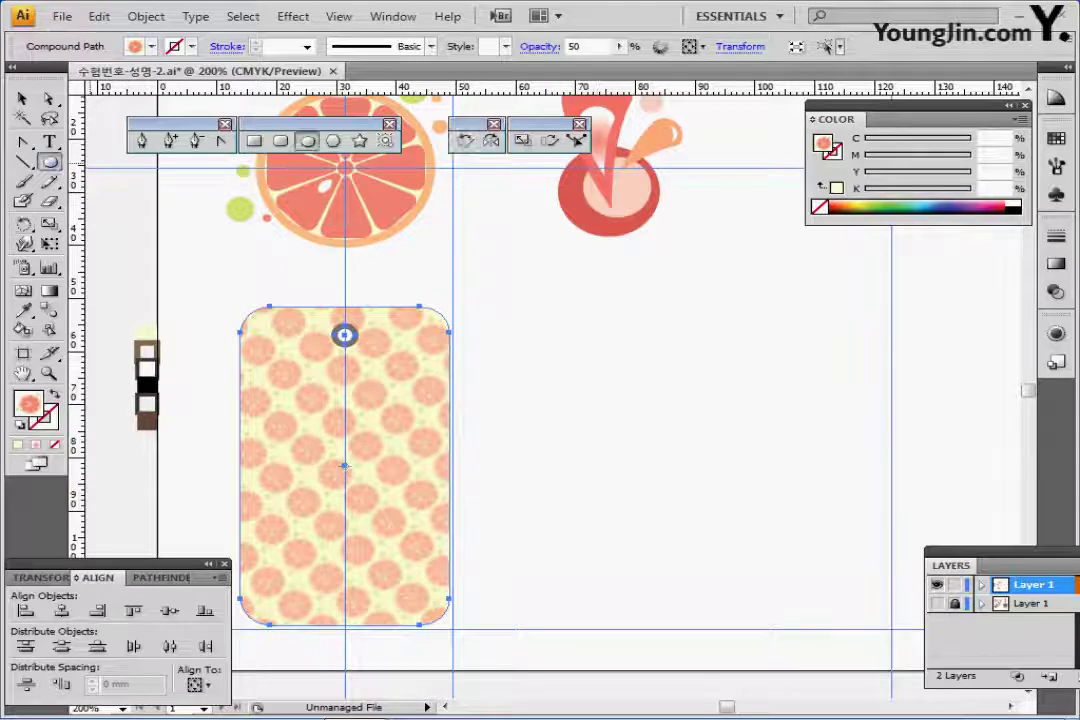
key("ctrl+shift+a")
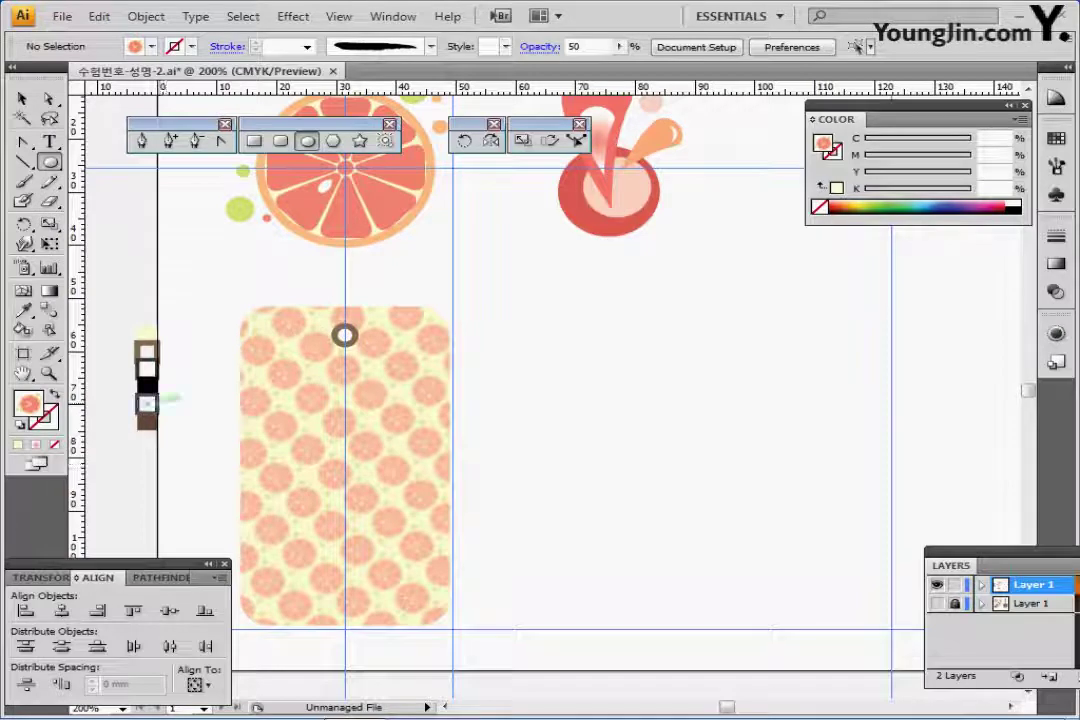
left_click(146, 403)
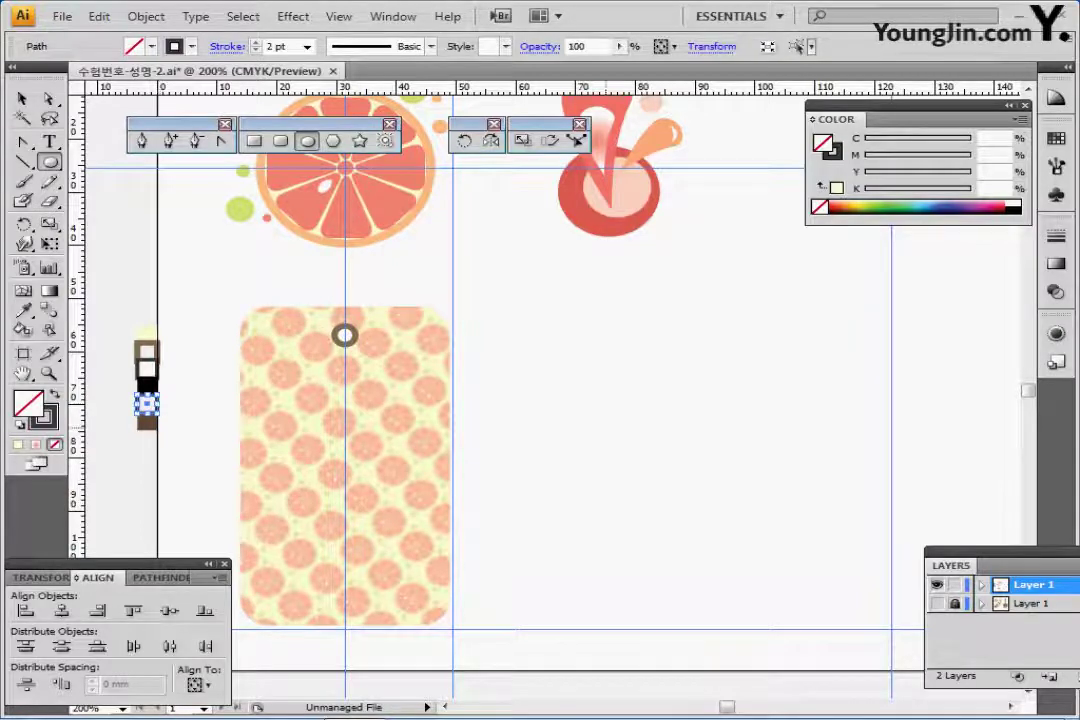
left_click(172, 420, "ctrl")
left_click(156, 362, "ctrl")
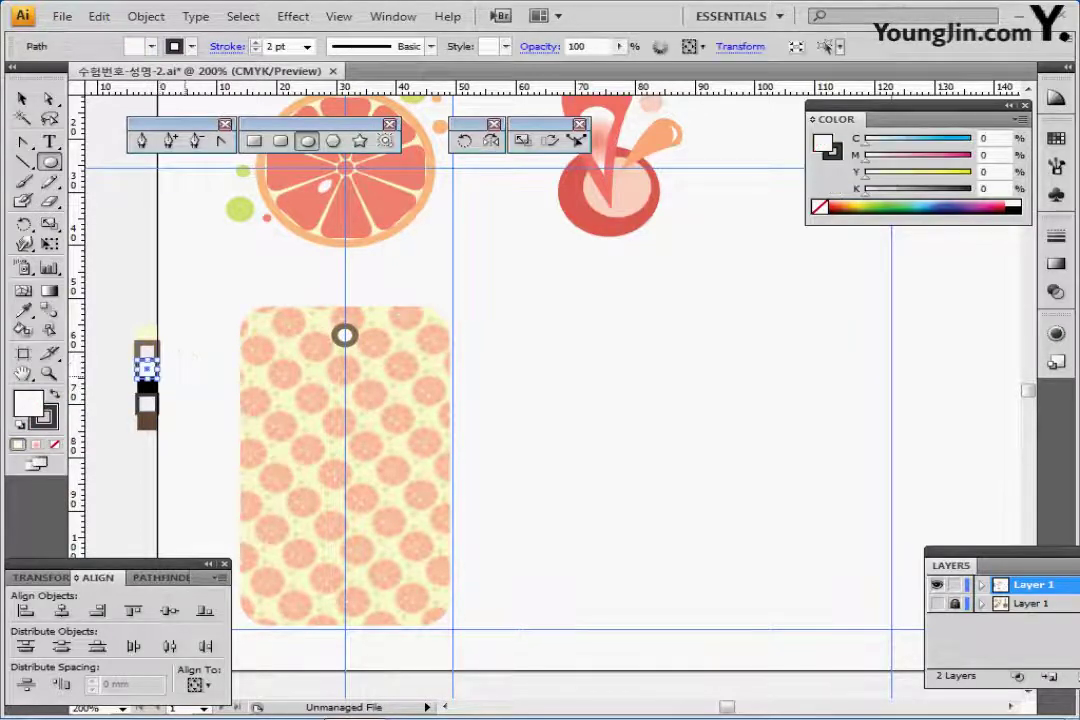
left_click(185, 376, "ctrl")
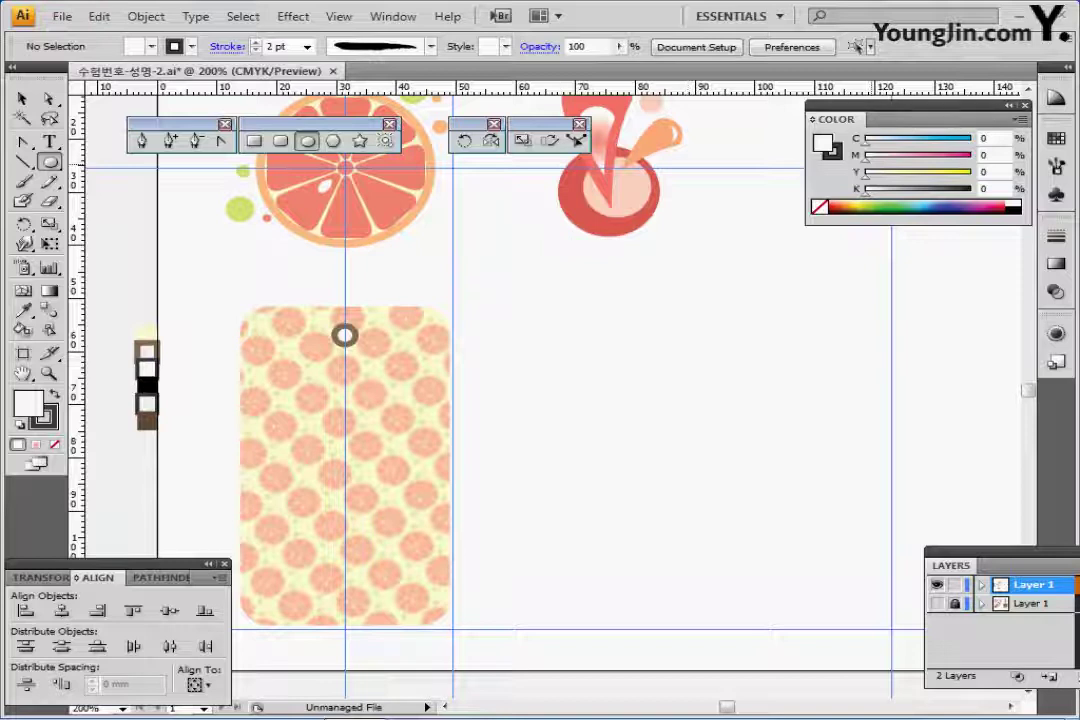
left_click(832, 151)
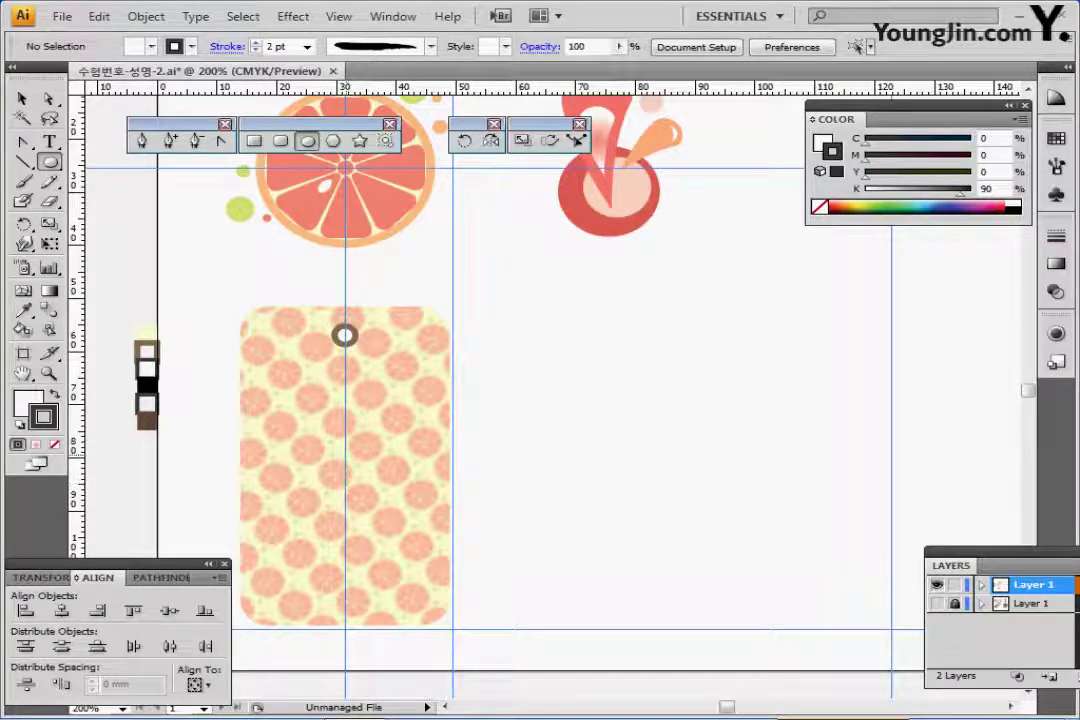
left_click_drag(348, 458, 416, 524)
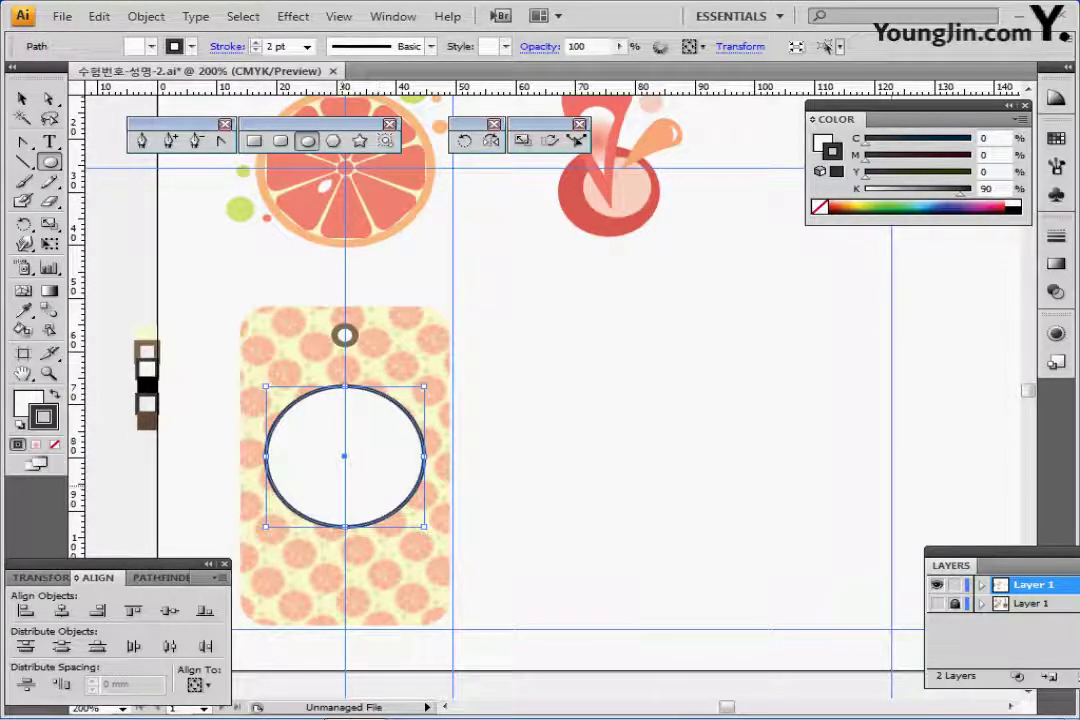
key("ctrl+shift+a")
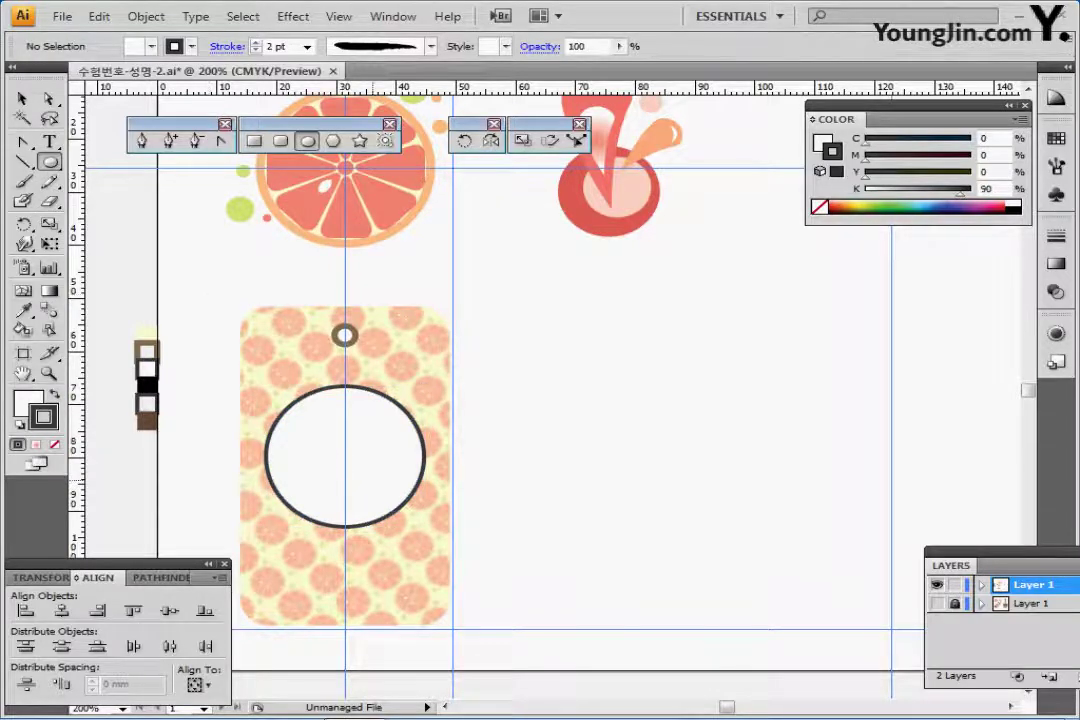
key("ctrl+a")
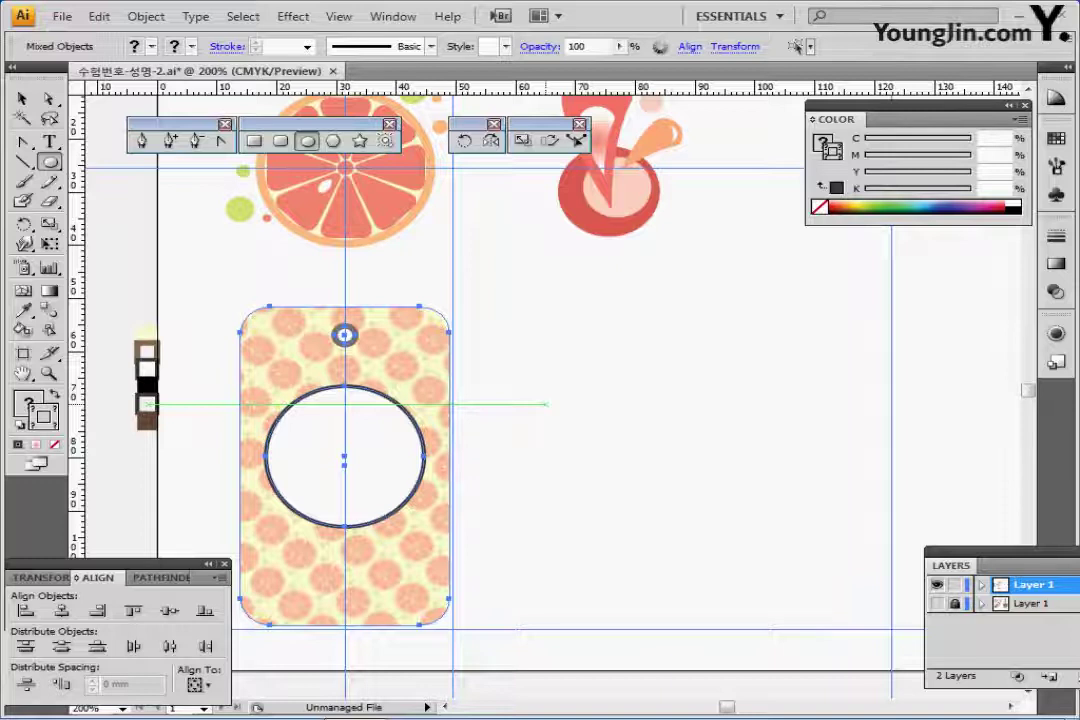
key("ctrl")
left_click(568, 404, "ctrl")
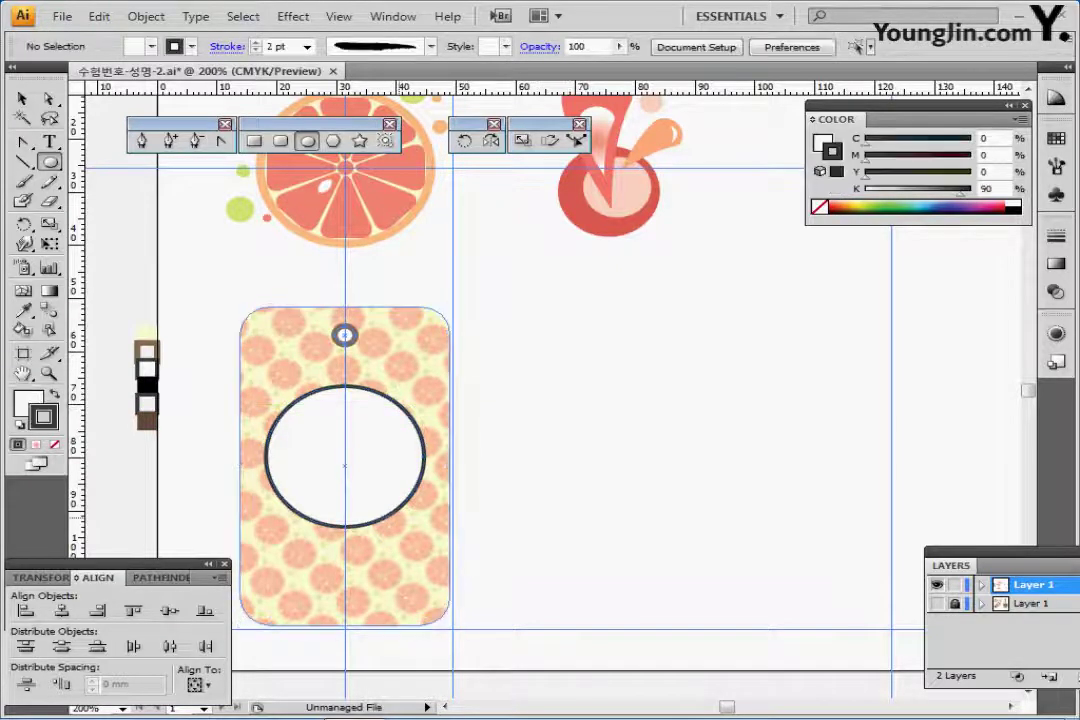
Step: Try to scale the white label circle uniformly to 90%, including the object and excluding patterns, and undo it
left_click(356, 459, "ctrl")
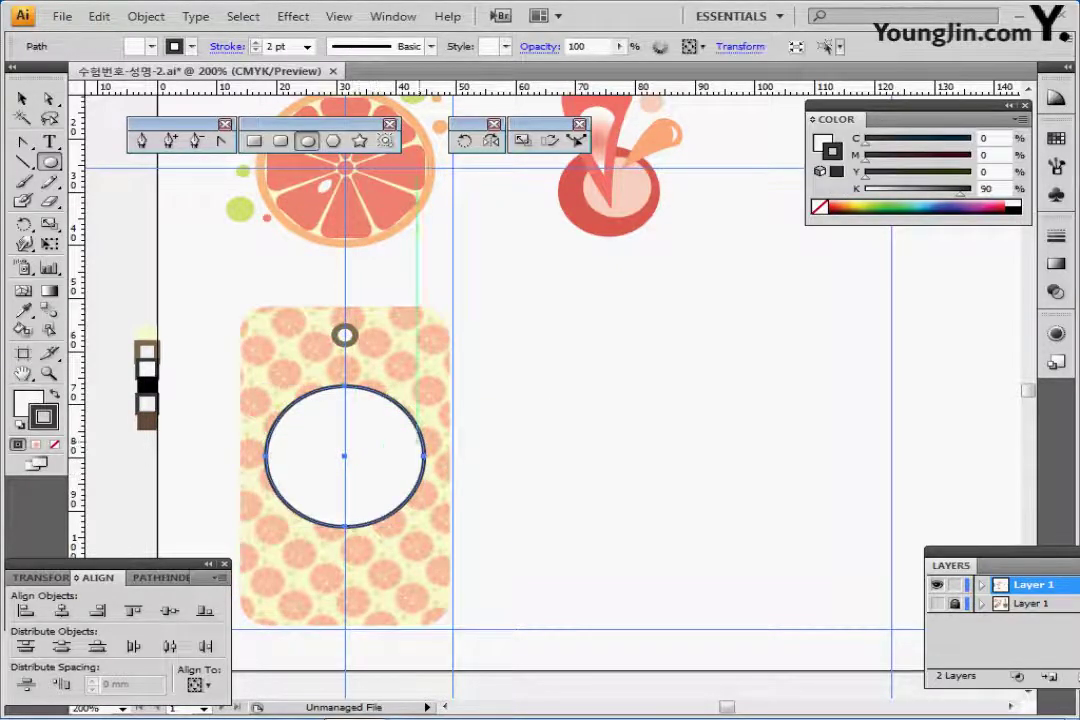
left_click(1055, 236)
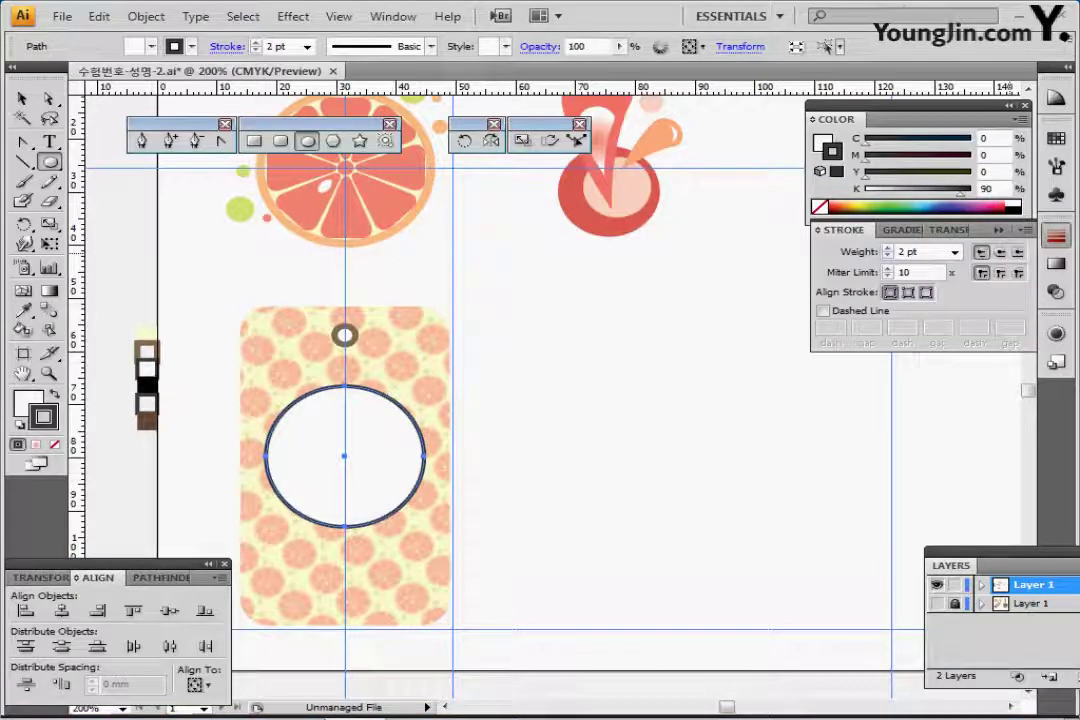
key("ctrl+F10")
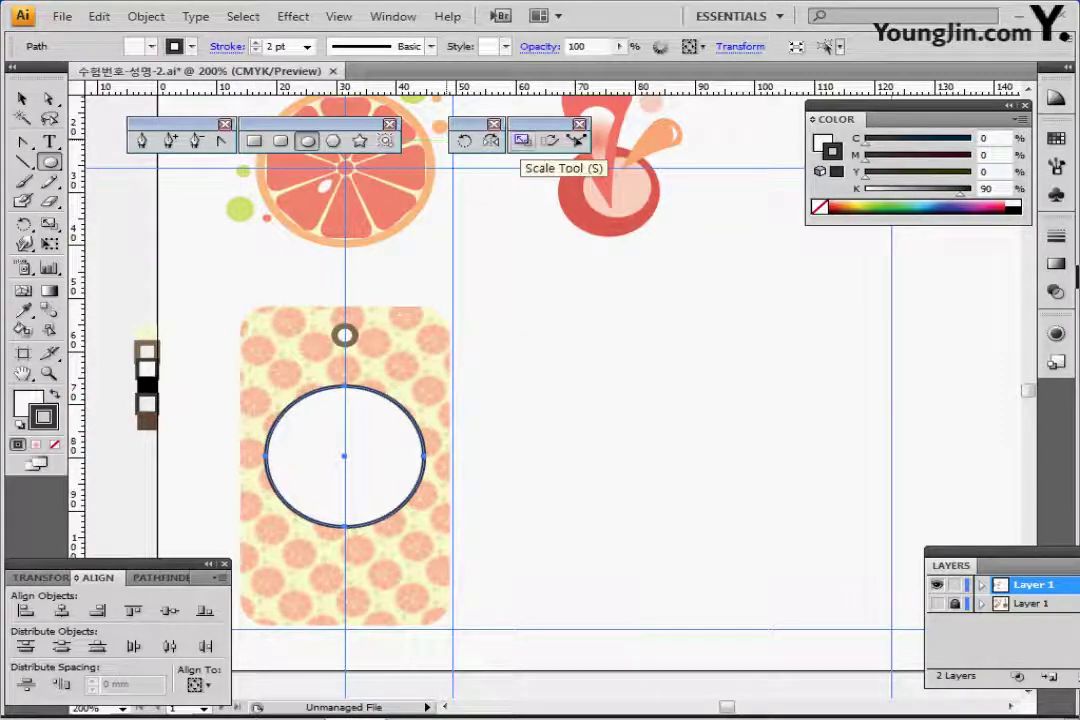
double_click(523, 141)
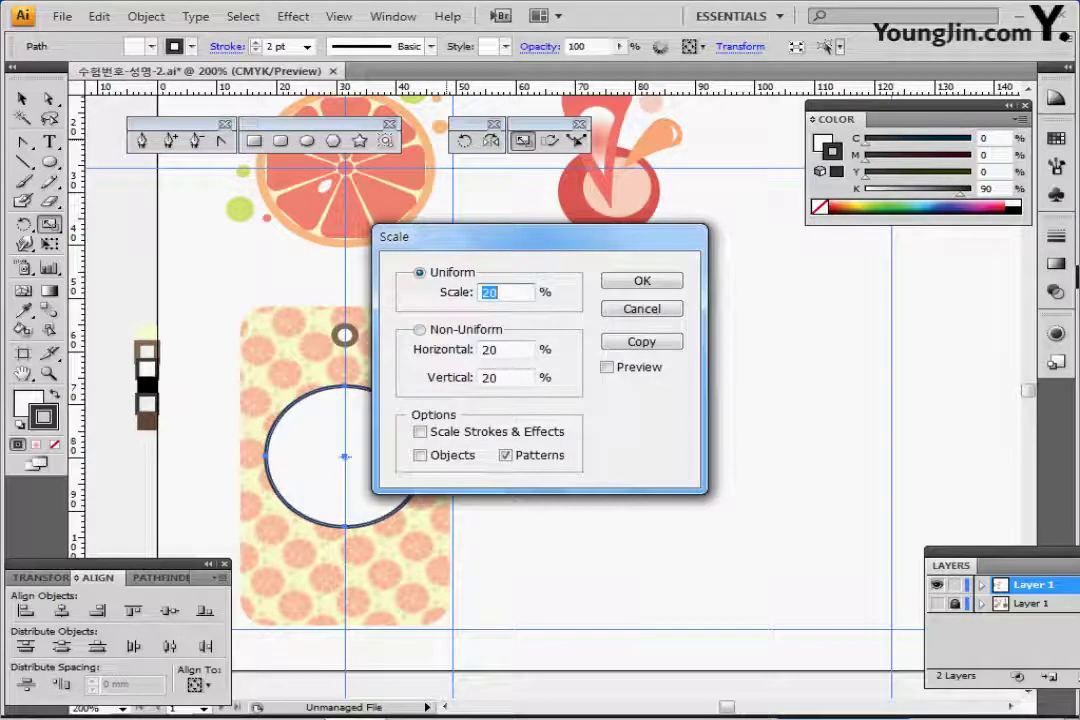
type("90")
key("Tab")
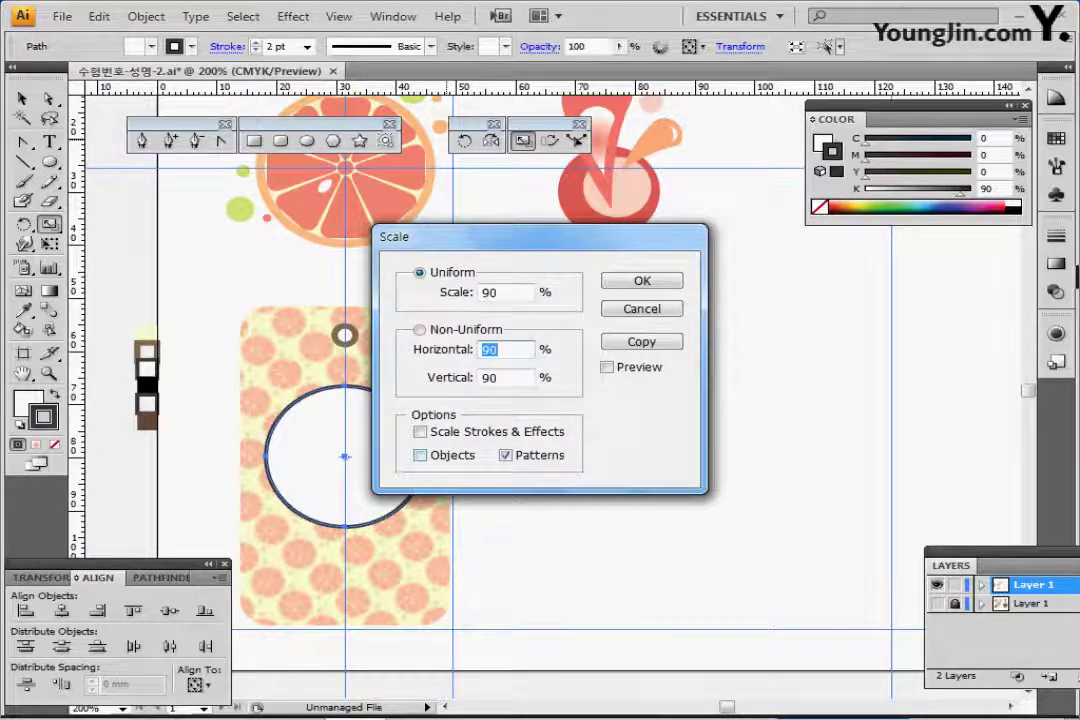
left_click_drag(540, 236, 553, 229)
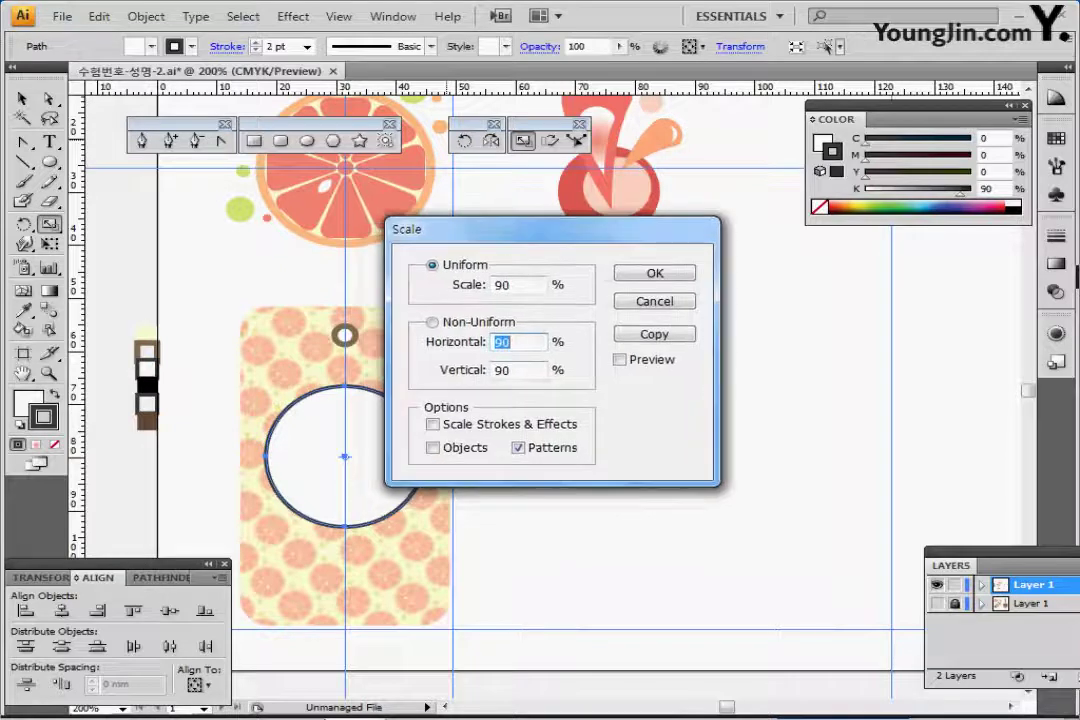
left_click(433, 447)
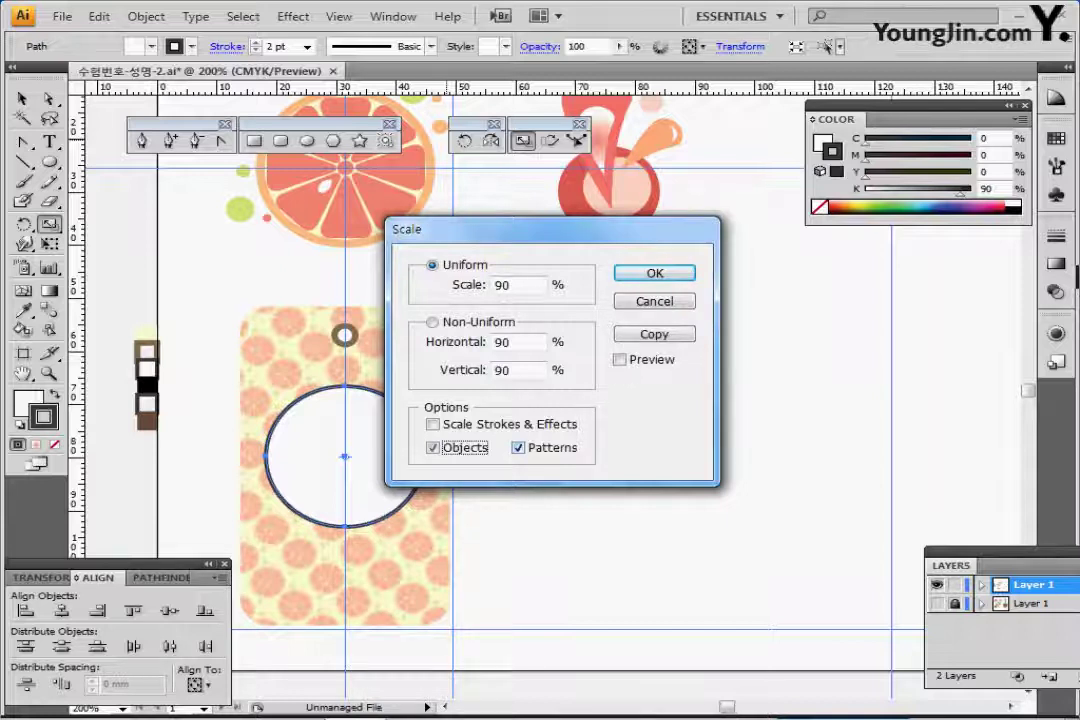
left_click(518, 447)
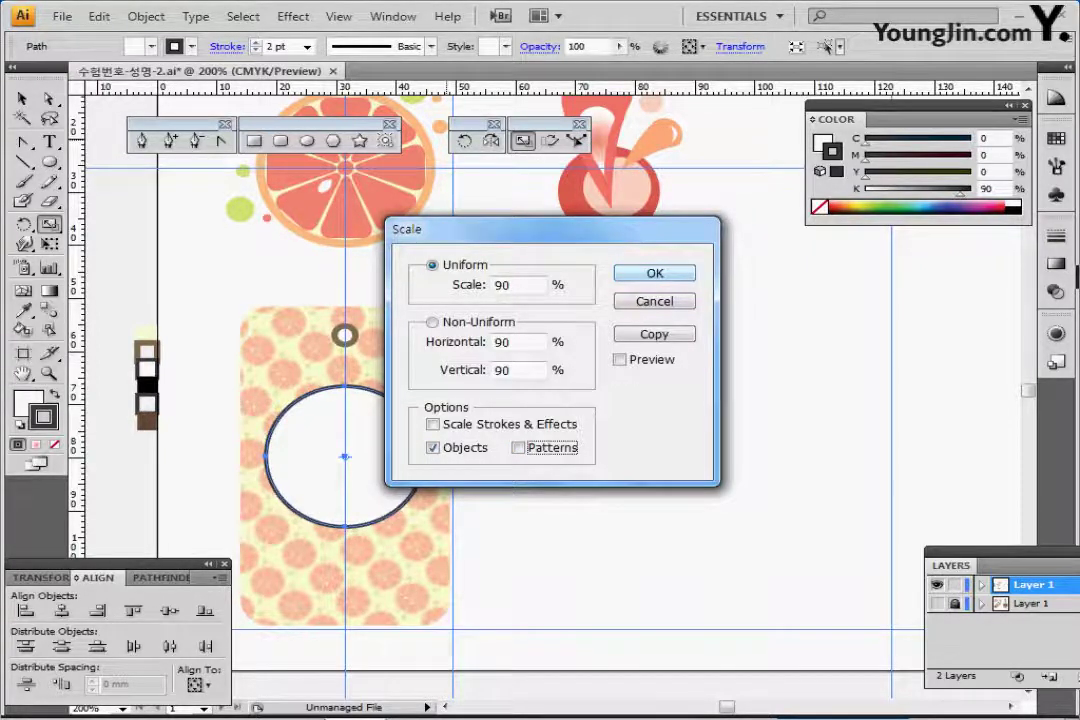
key("Return")
key("ctrl+z")
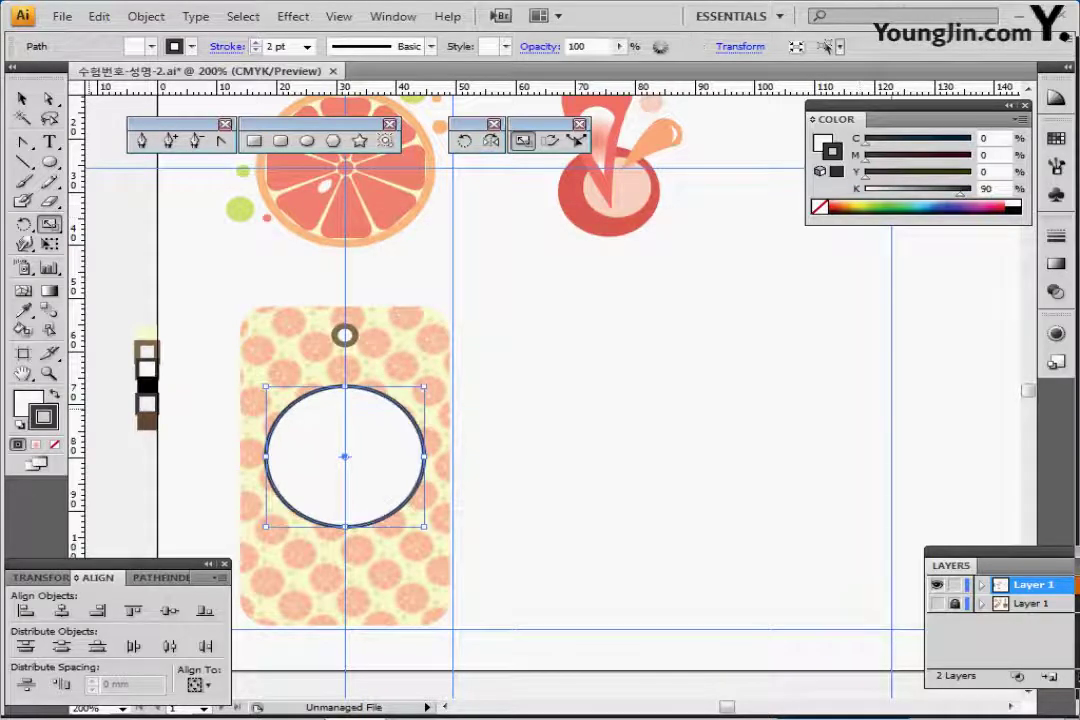
Step: Make a uniformly scaled 90% copy of the white label circle inside the original, scaling objects only
key("Return")
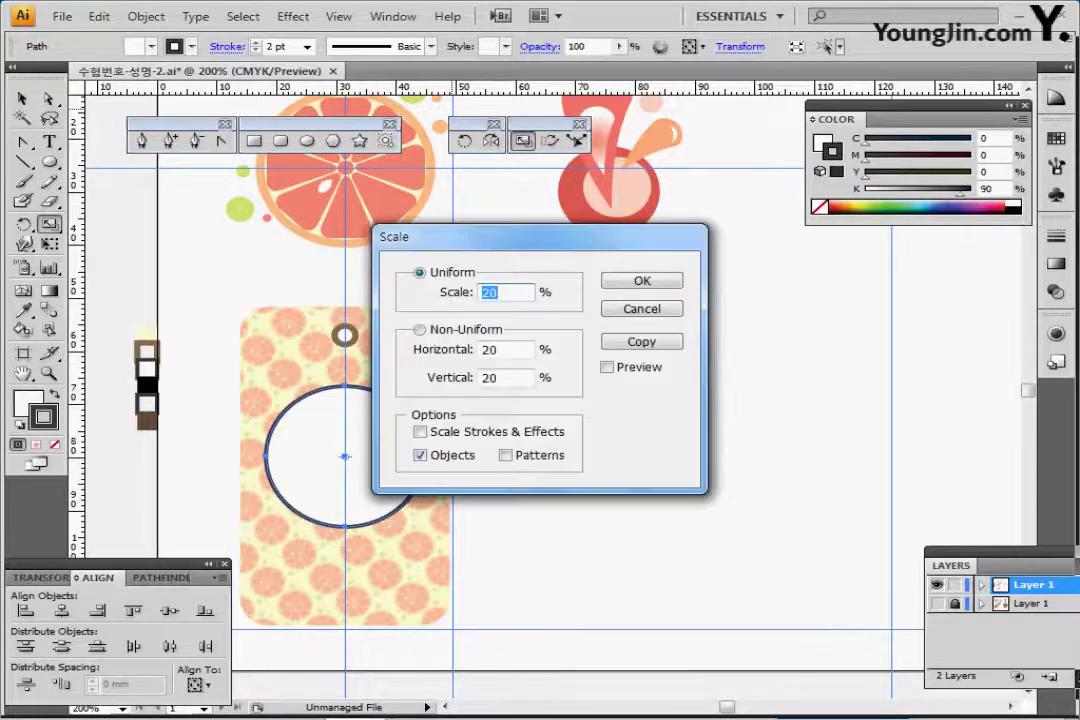
type("90")
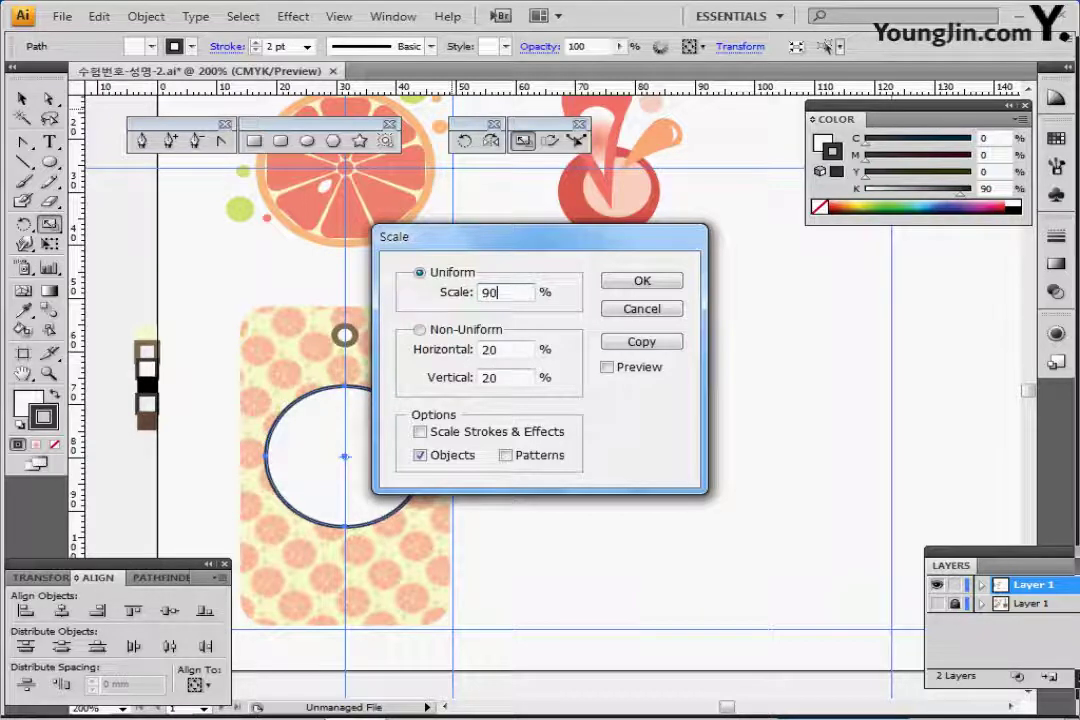
key("Tab")
key("Return")
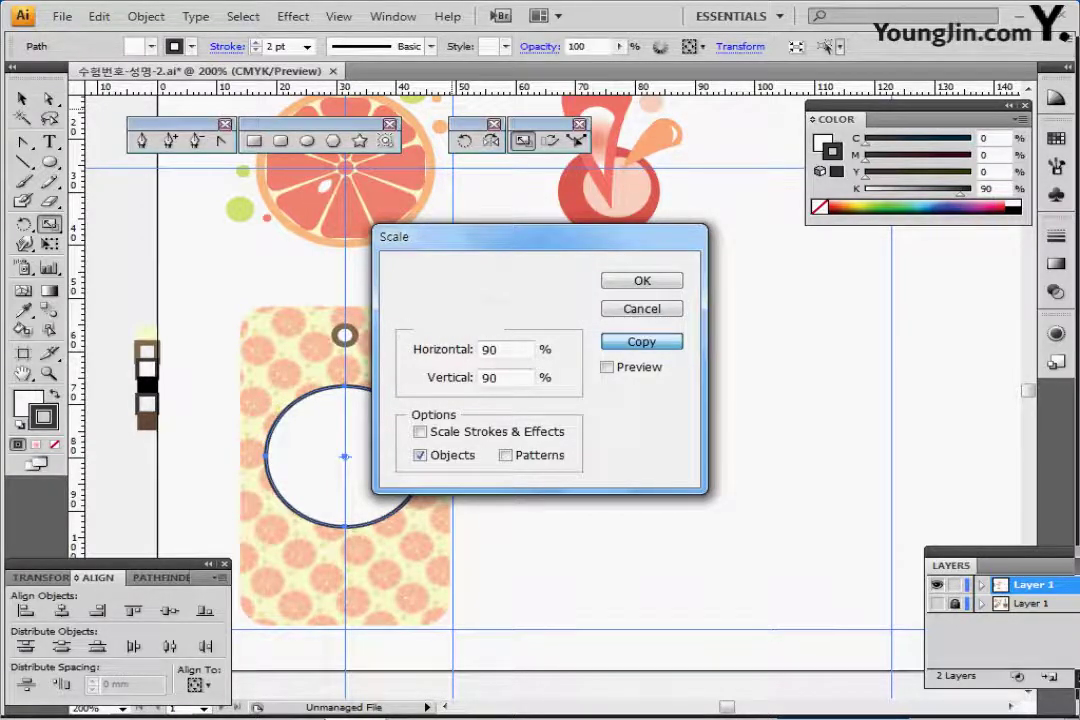
Step: Give the inner label circle a 1 pt dashed stroke with 4 pt dashes
key("ctrl+F10")
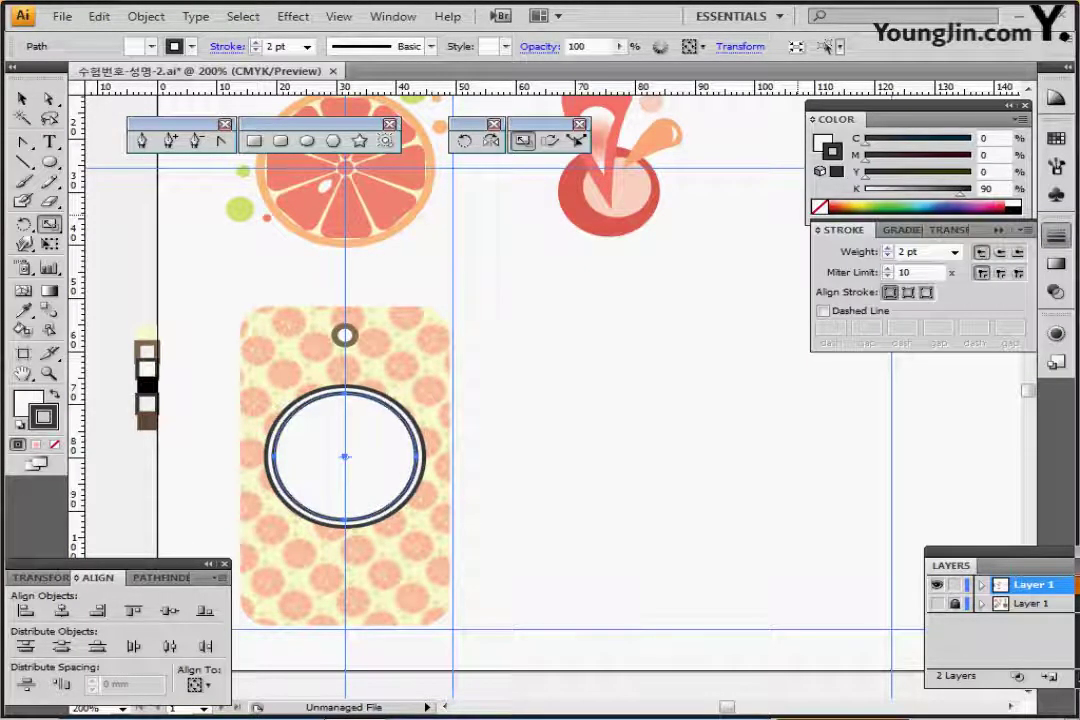
left_click(887, 256)
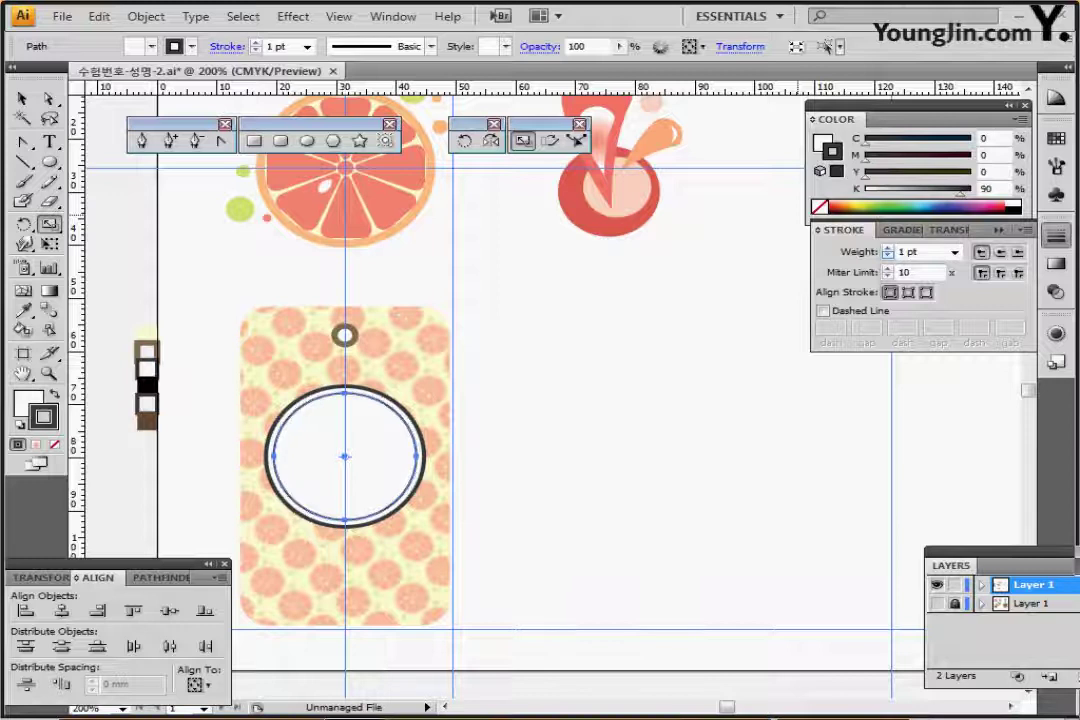
left_click(823, 311)
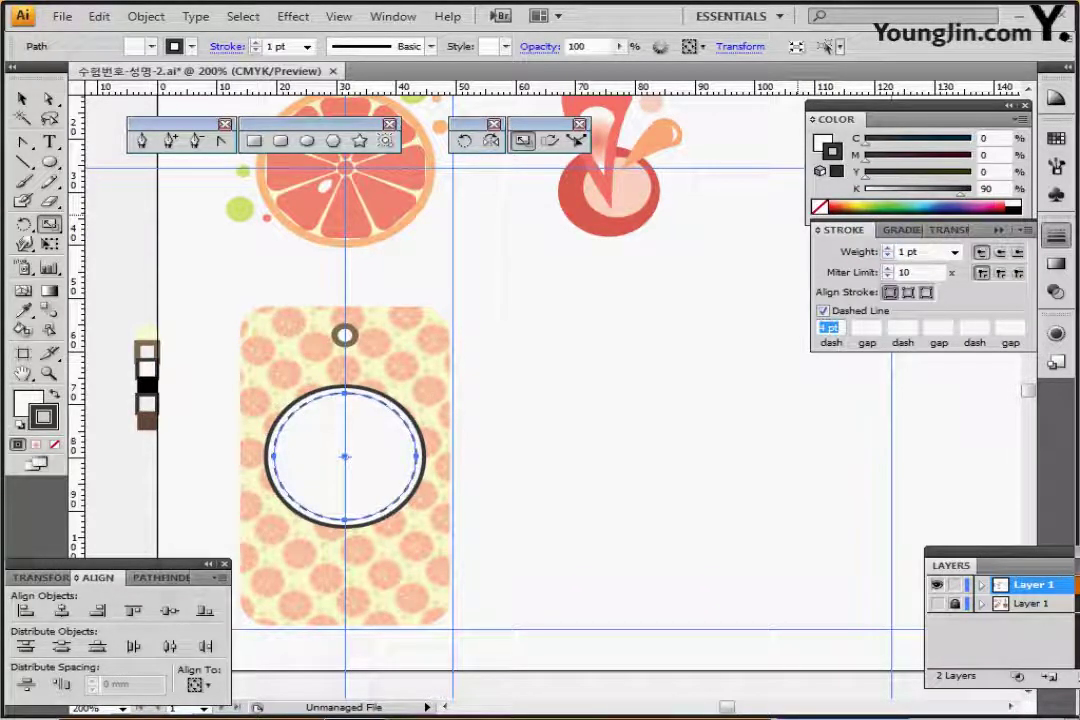
key("Return")
left_click(1055, 235)
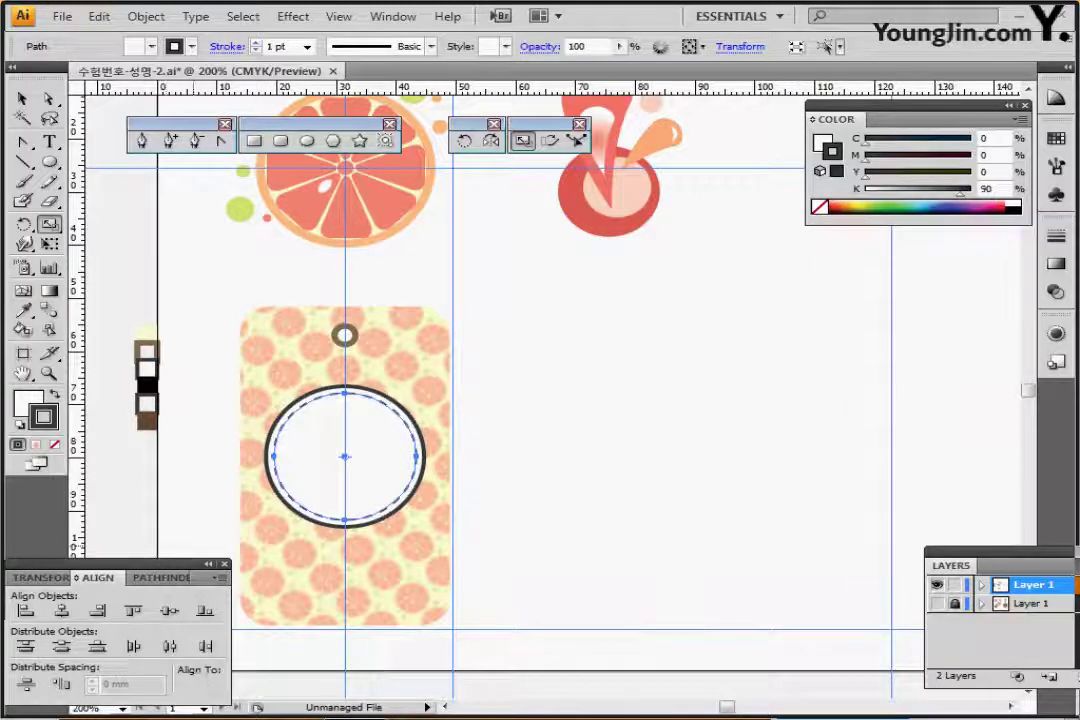
key("ctrl+shift+a")
Step: Move the black barcode group from below the artboard onto the tag, centred on the vertical guide just beneath the circular label
left_click_drag(538, 540, 553, 469)
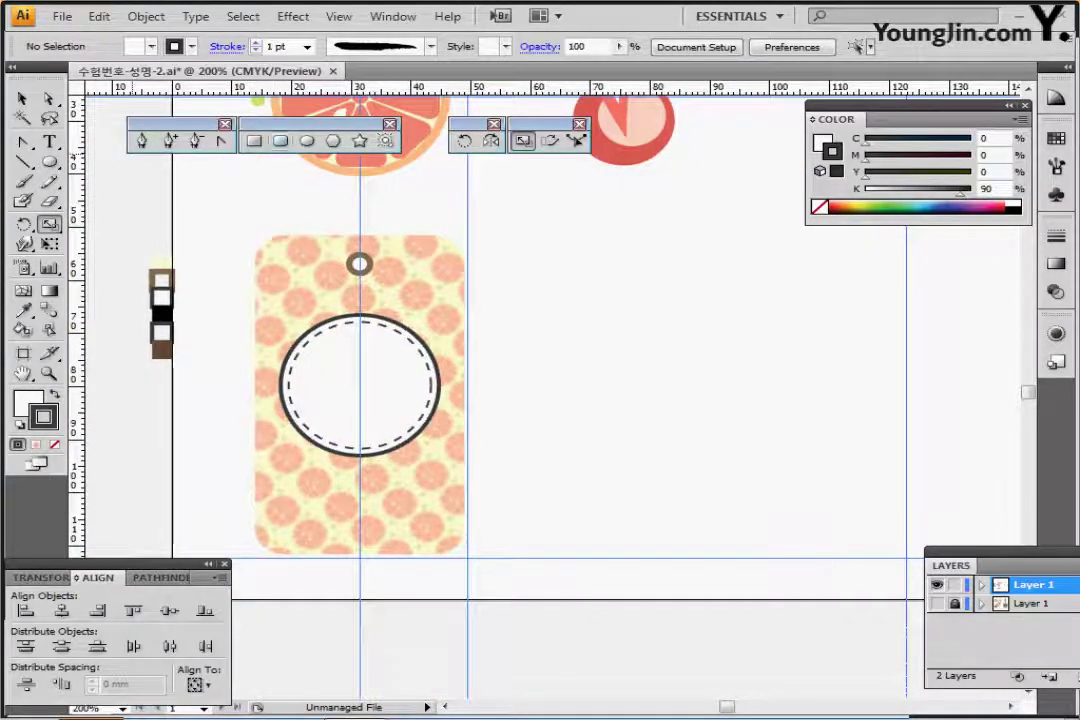
left_click(254, 140)
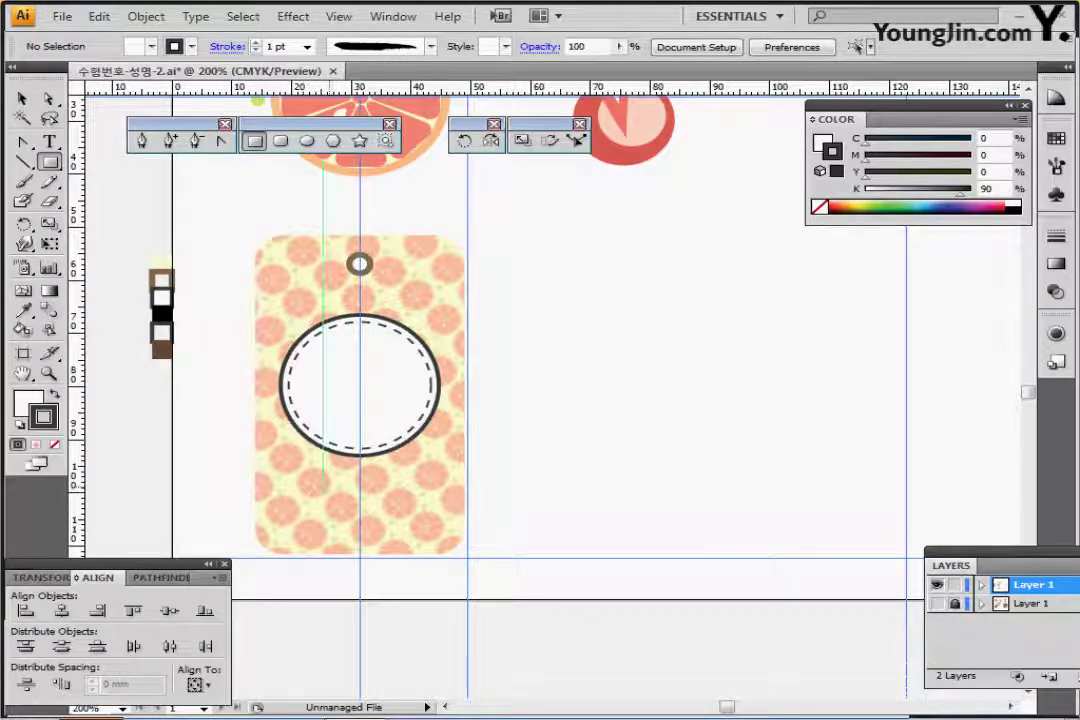
left_click_drag(384, 659, 419, 480)
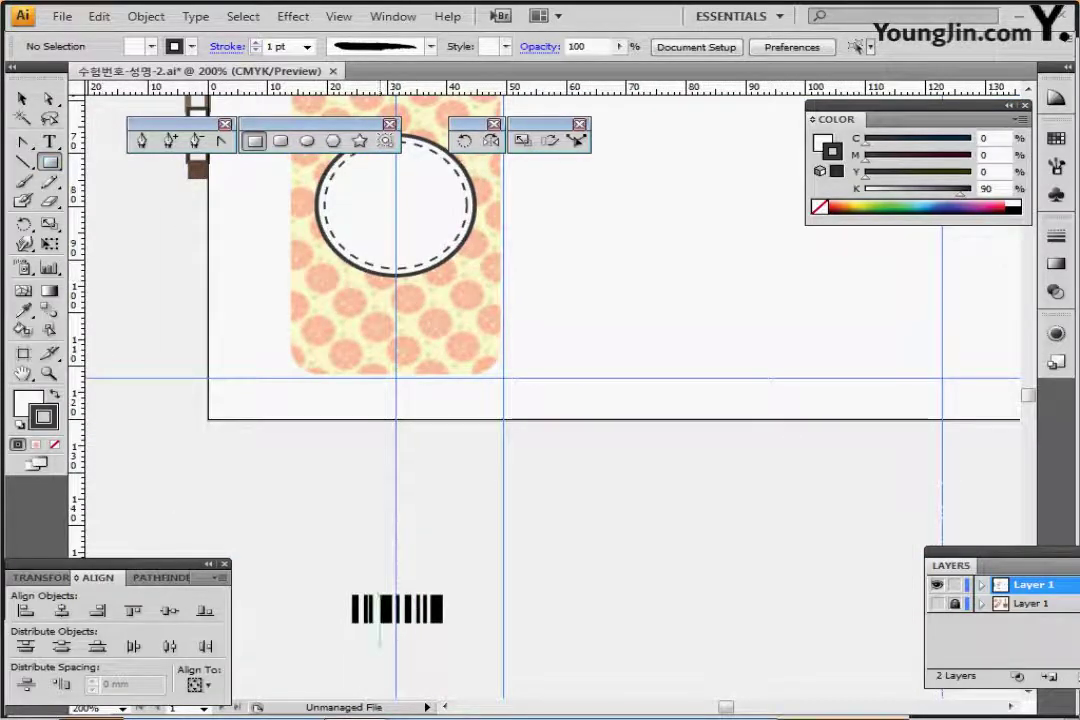
left_click(381, 605, "ctrl")
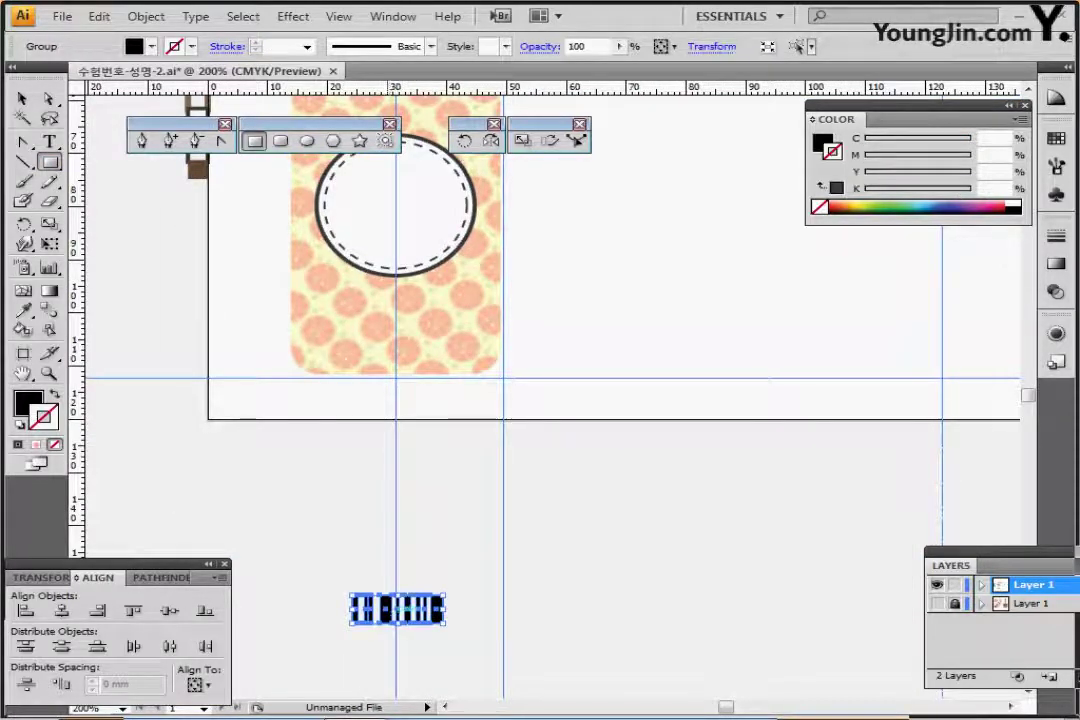
left_click_drag(381, 607, 397, 327)
key("ctrl+plus")
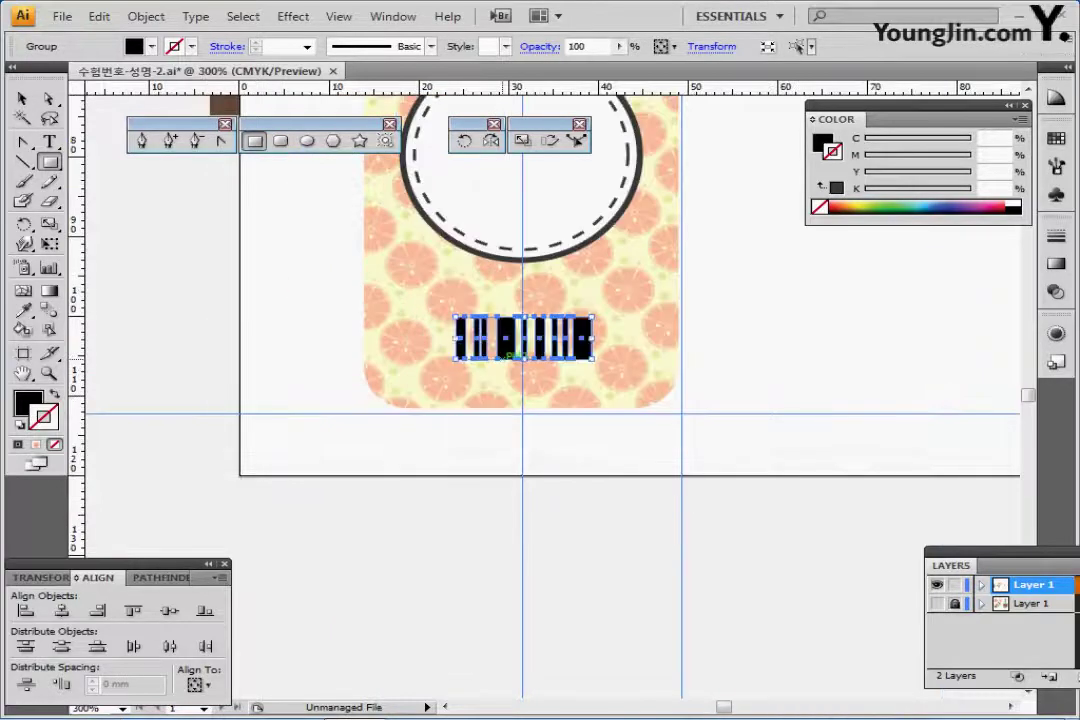
left_click_drag(541, 386, 416, 475)
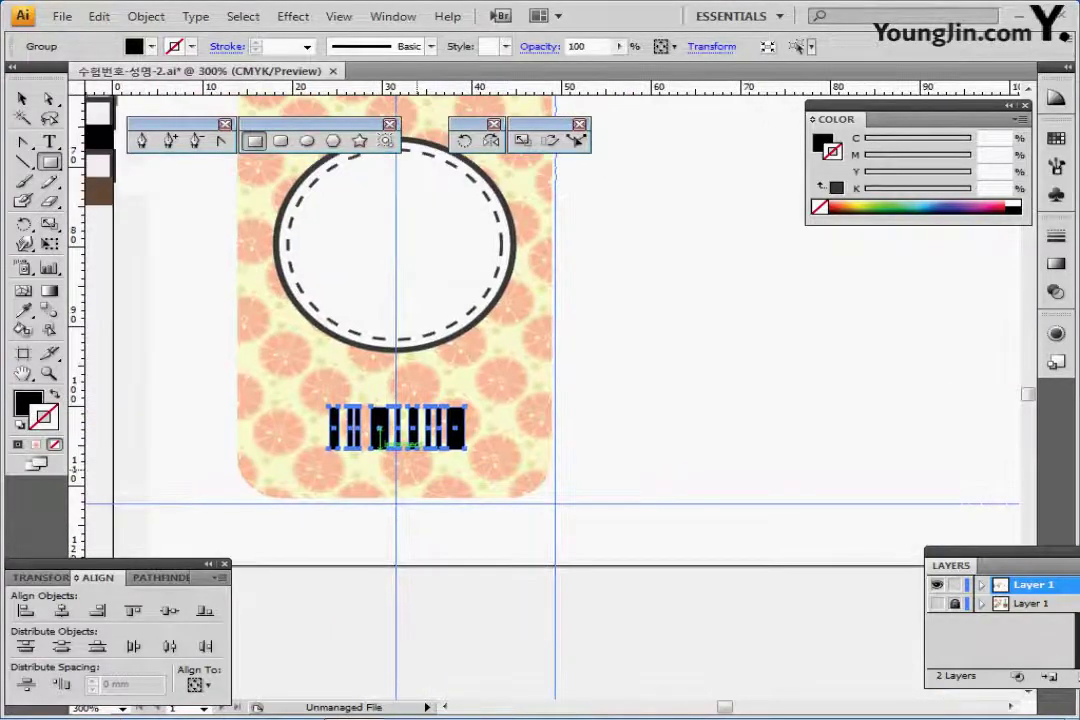
left_click_drag(400, 430, 400, 412)
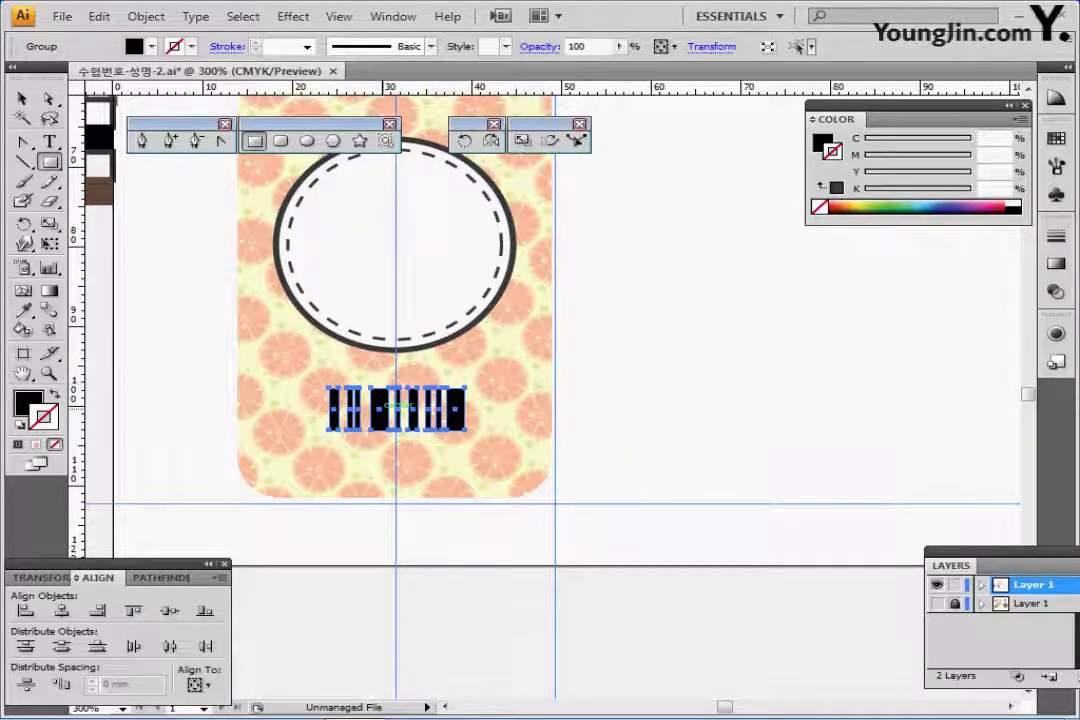
Step: Draw a white rectangle without a stroke slightly larger than the barcode and place it directly behind the bars
left_click_drag(356, 388, 476, 438)
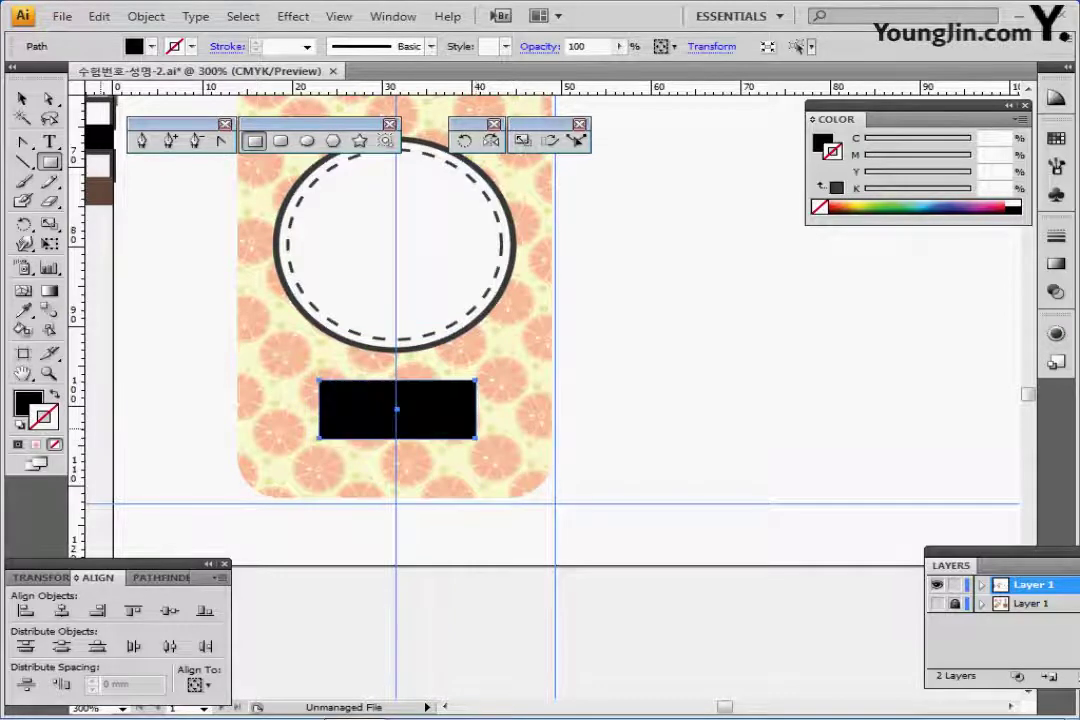
key("d")
key("/")
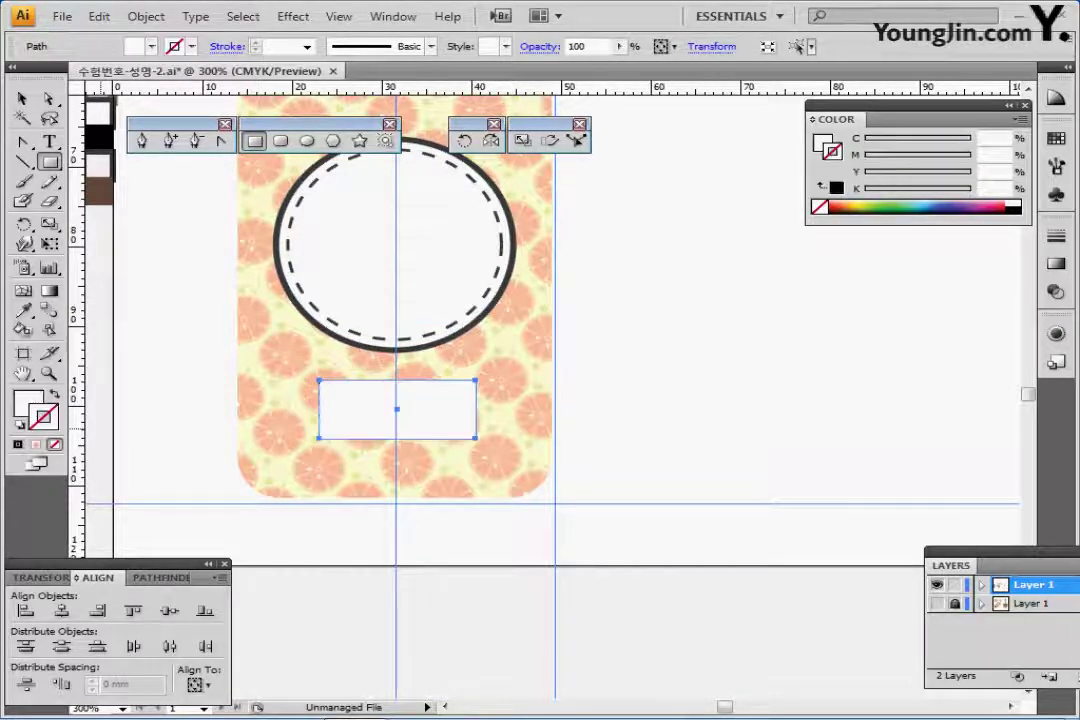
key("ctrl+bracketleft")
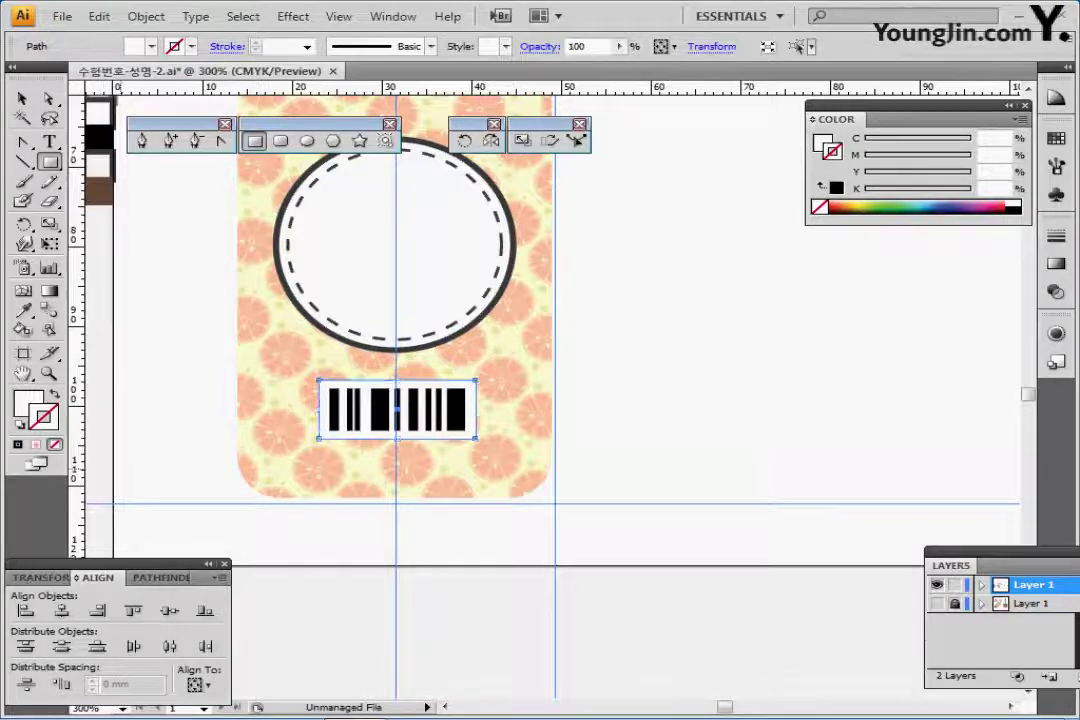
left_click(740, 419, "ctrl")
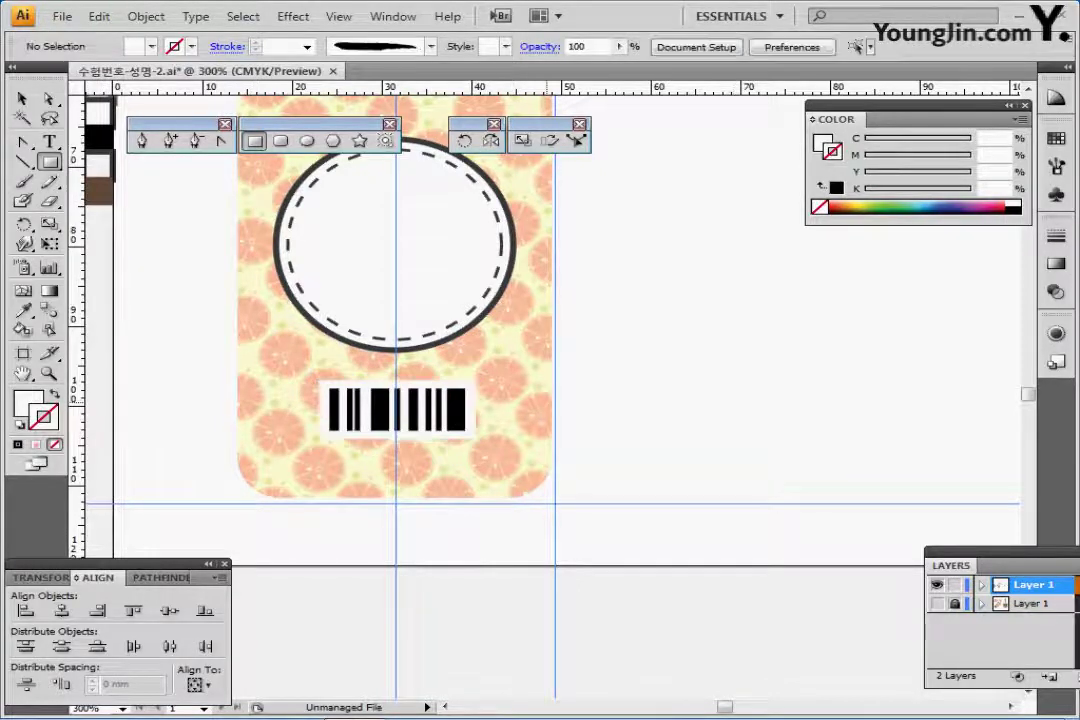
Step: Copy the red droplet logo group and place the duplicate over the tag's circular label
left_click_drag(473, 320, 182, 470)
left_click(459, 364, "ctrl+alt")
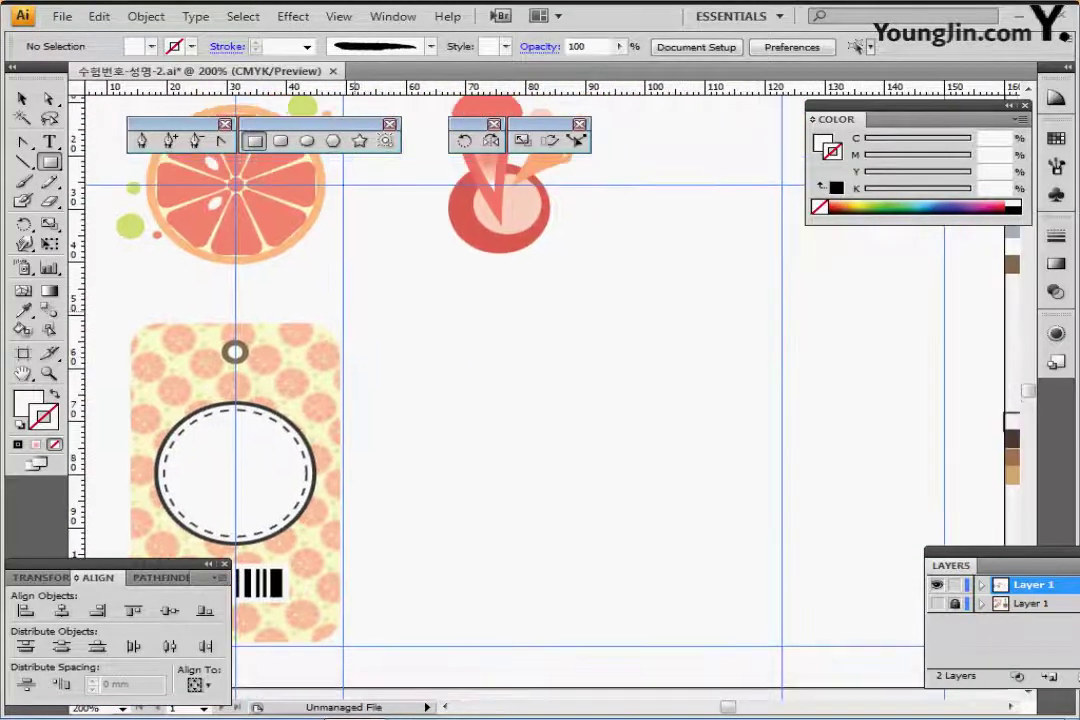
left_click_drag(365, 357, 365, 374)
left_click(22, 98)
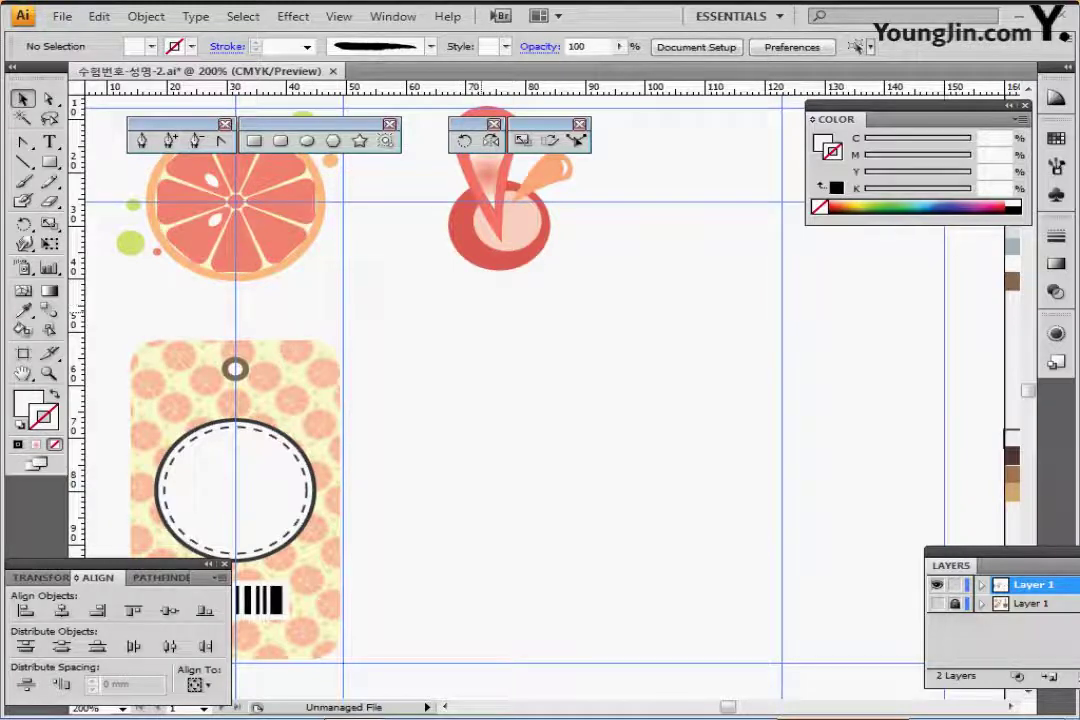
left_click_drag(479, 307, 446, 230)
left_click(480, 305)
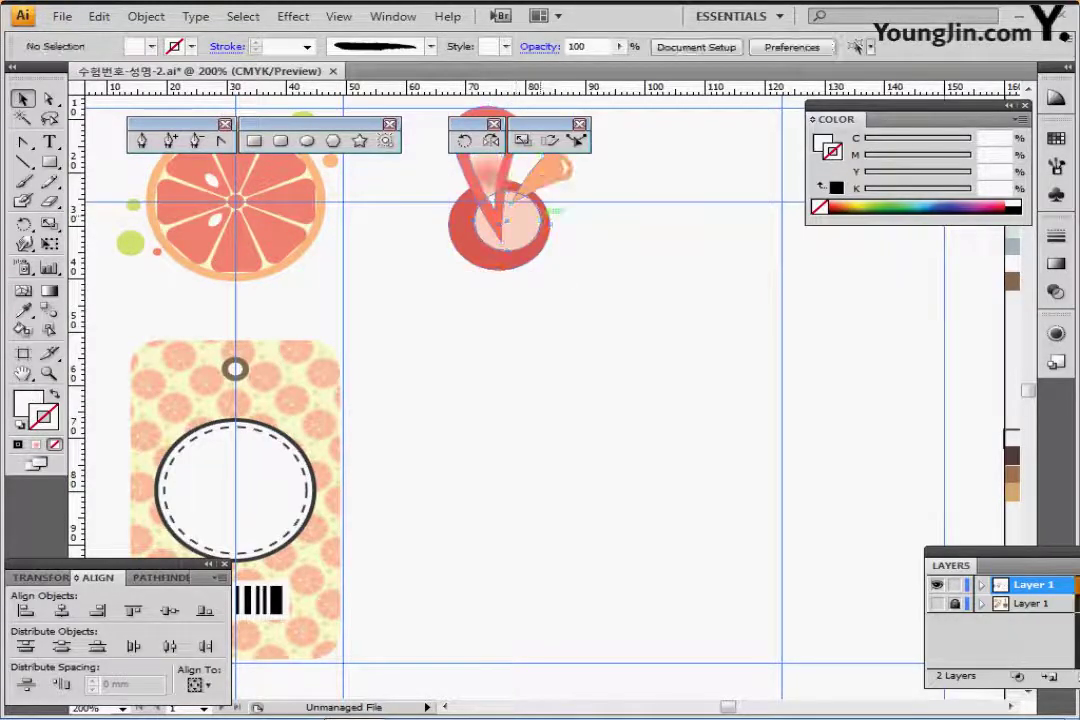
left_click(508, 239)
key("ctrl+shift+b")
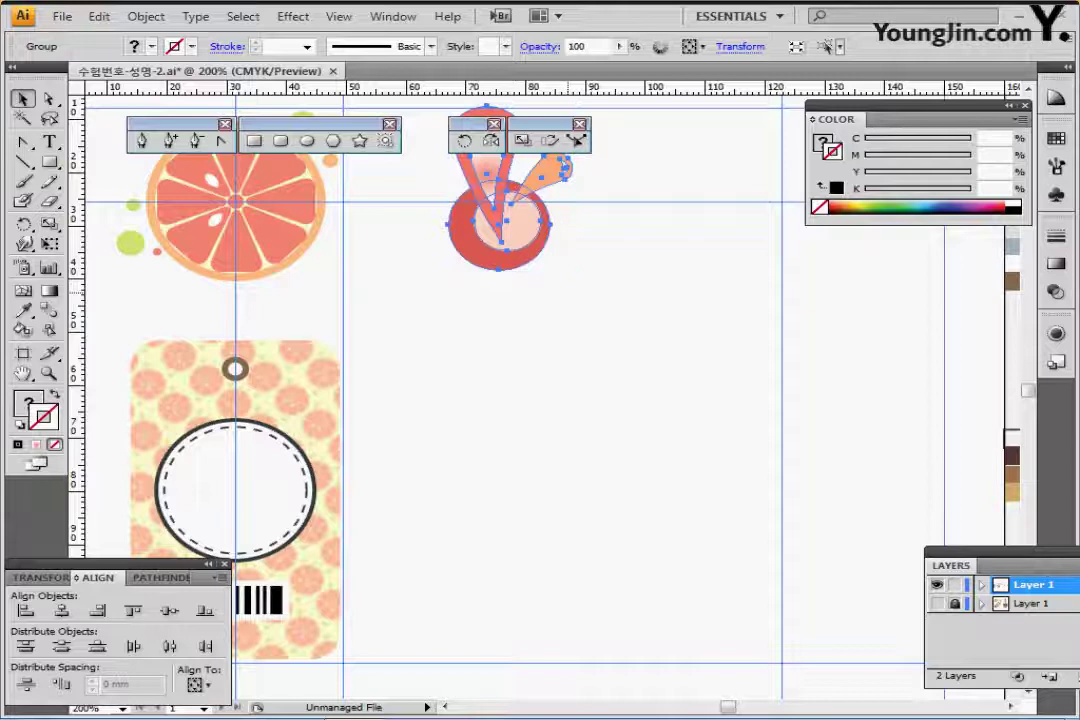
key("ctrl+shift+b")
left_click_drag(407, 342, 510, 219)
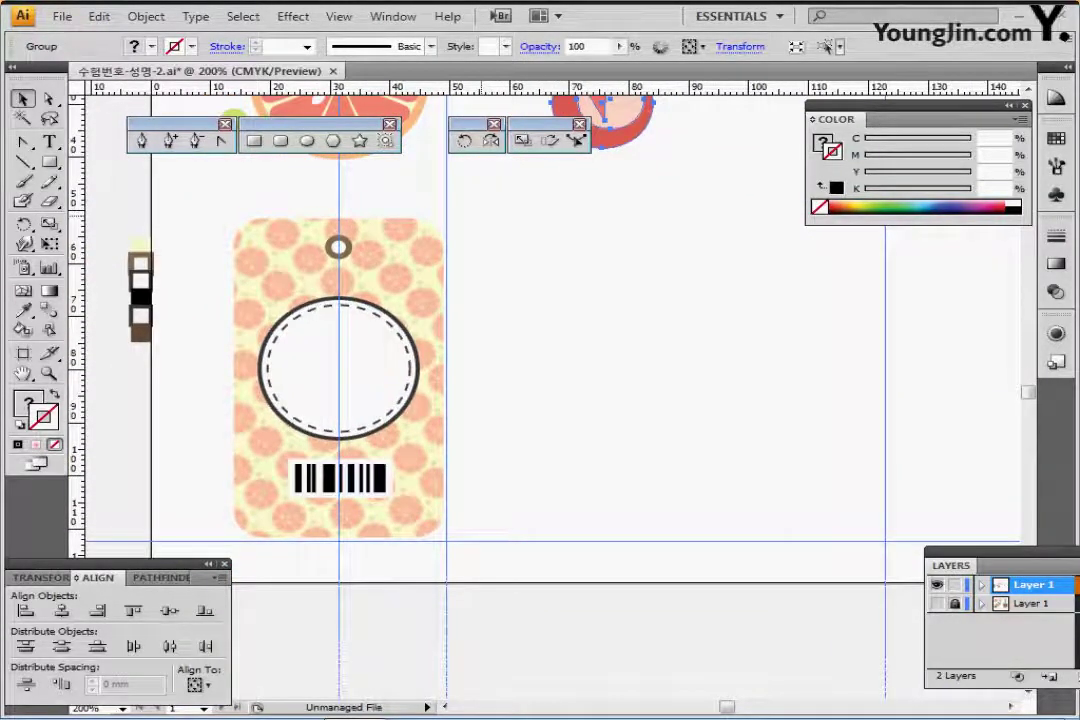
key("ctrl+v")
left_click_drag(557, 359, 364, 382)
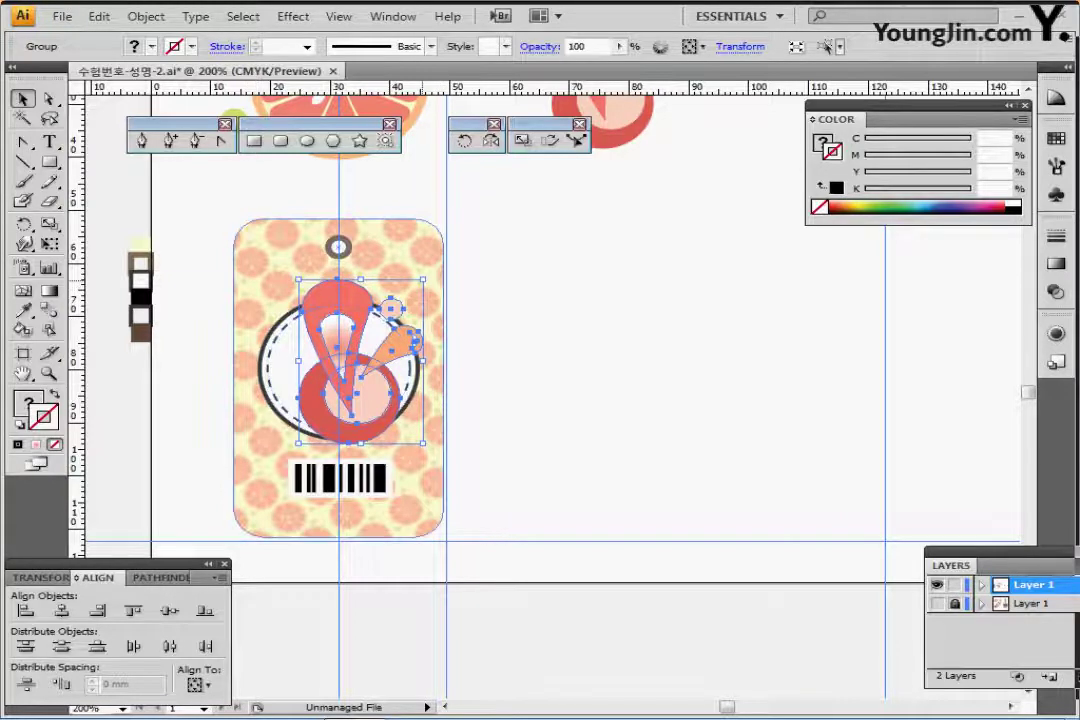
Step: Scale the droplet logo copy down to fit the upper half of the circular label, near the vertical guide
left_click_drag(422, 279, 336, 340)
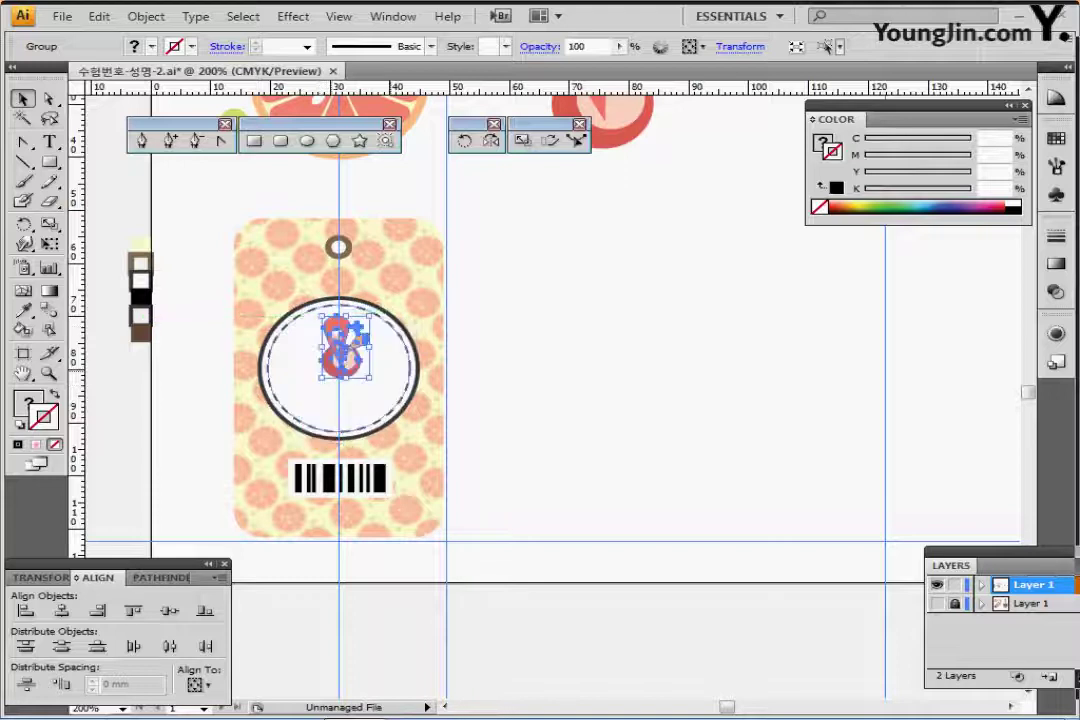
key("ctrl+plus")
left_click_drag(494, 303, 440, 329)
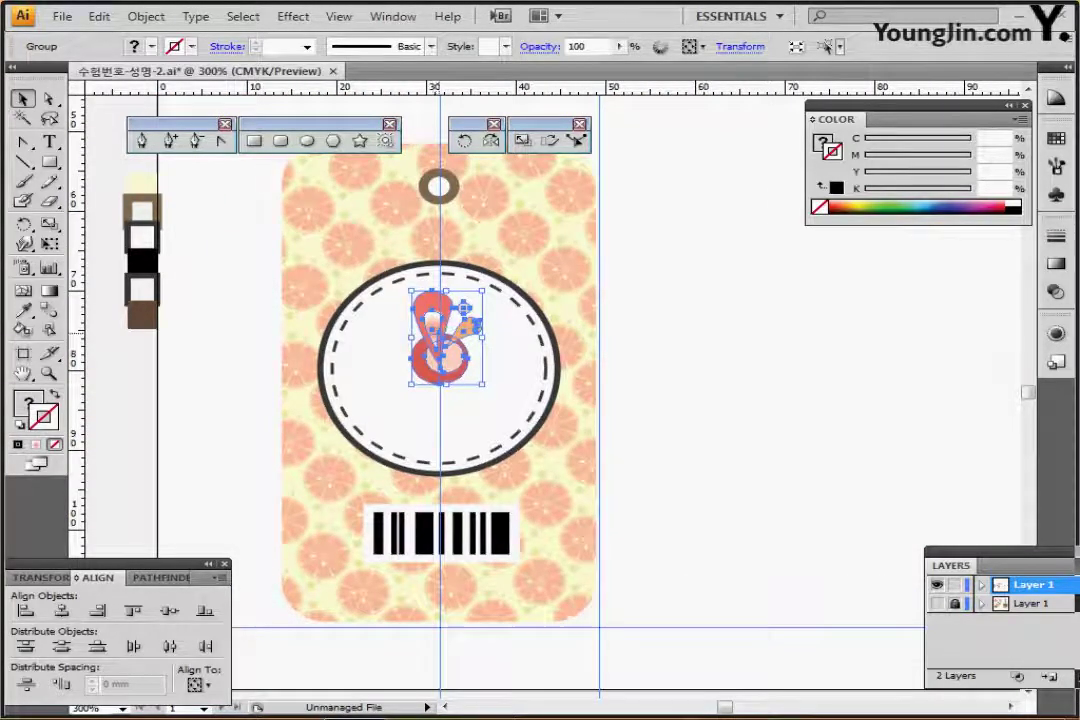
left_click_drag(411, 384, 445, 351)
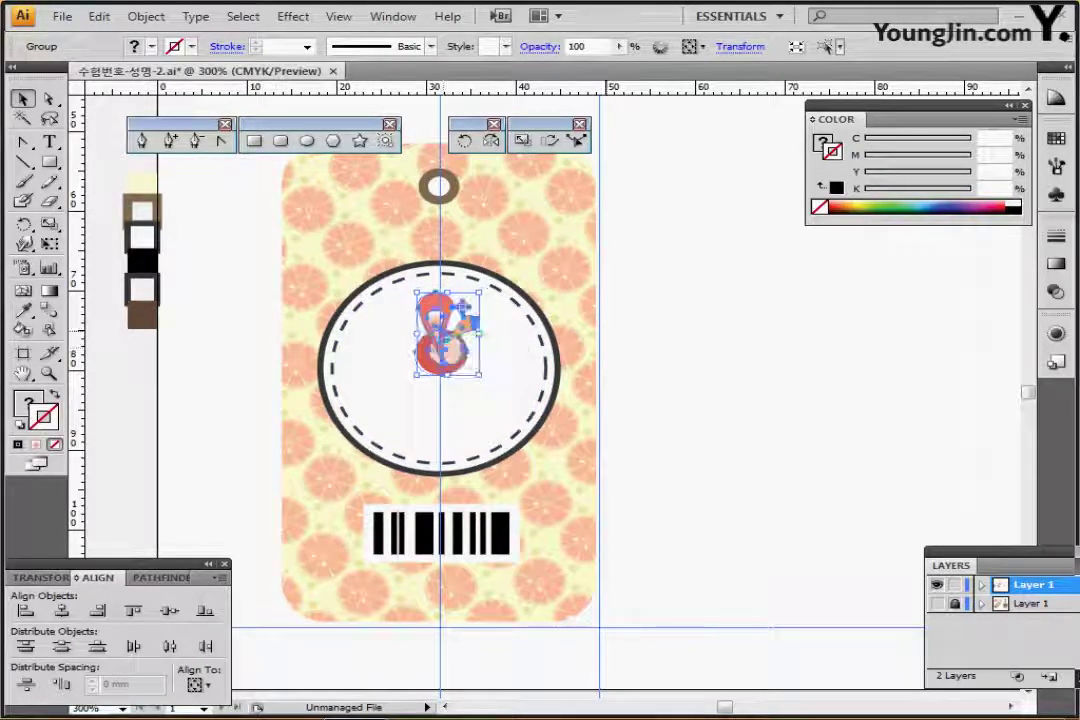
left_click(694, 268)
Step: Set the Pen tool to draw without fill and with a 2 pt, K 90 stroke, matching the dark outlined sample square
left_click_drag(694, 268, 669, 354)
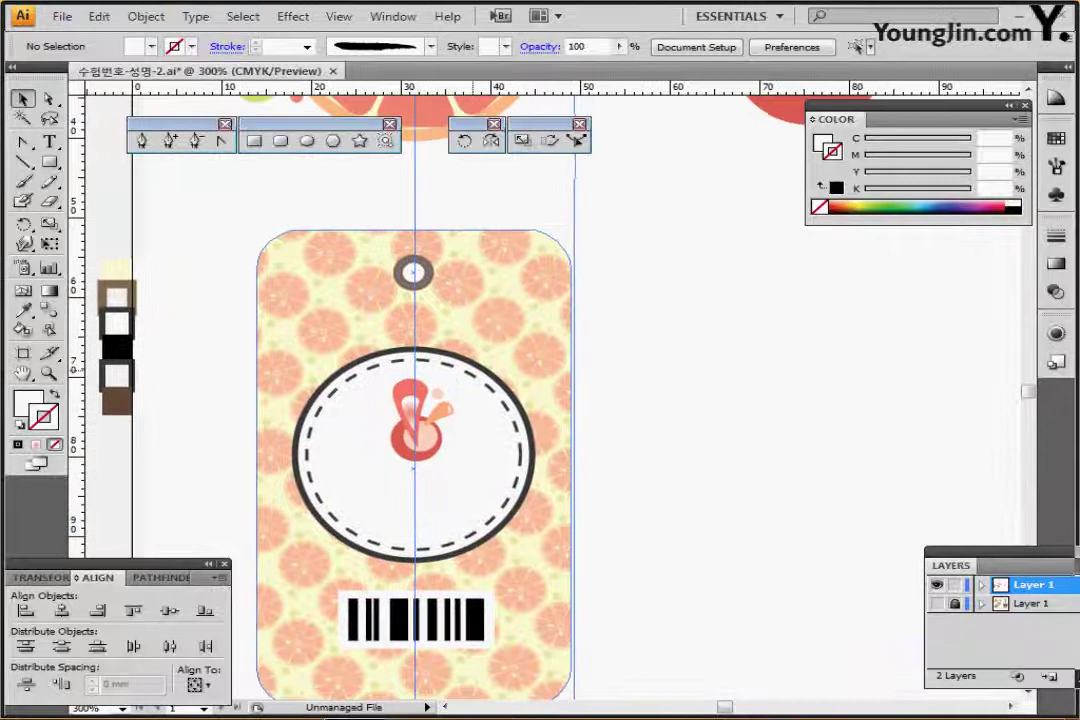
left_click_drag(755, 337, 685, 347)
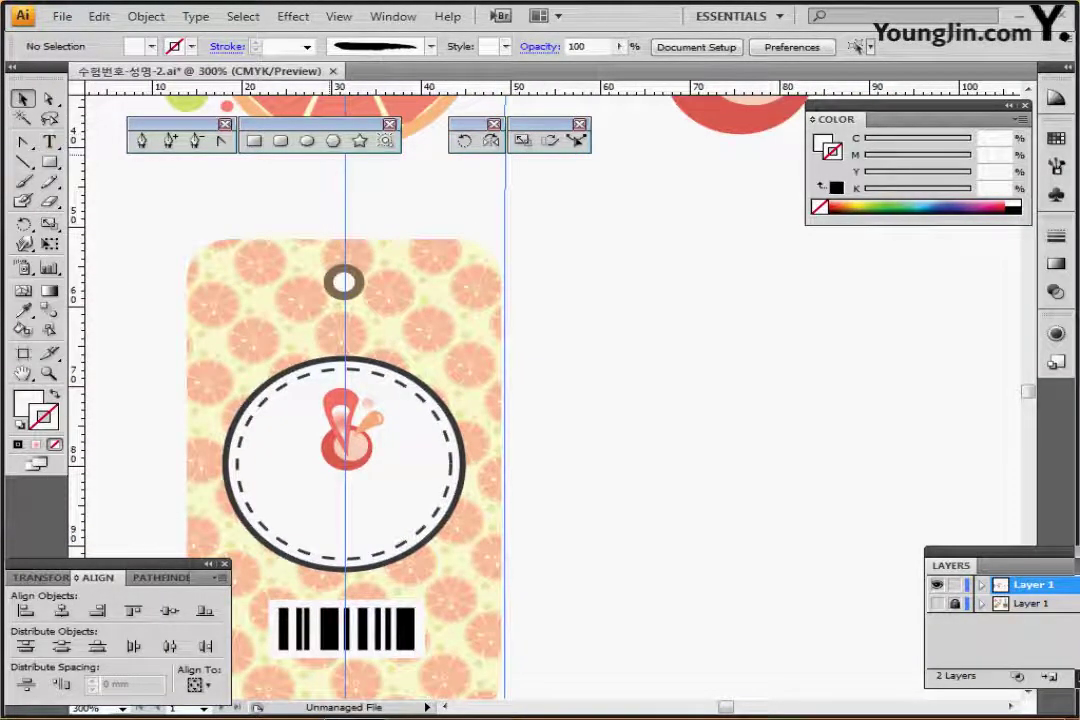
left_click(142, 140)
left_click_drag(166, 355, 312, 321)
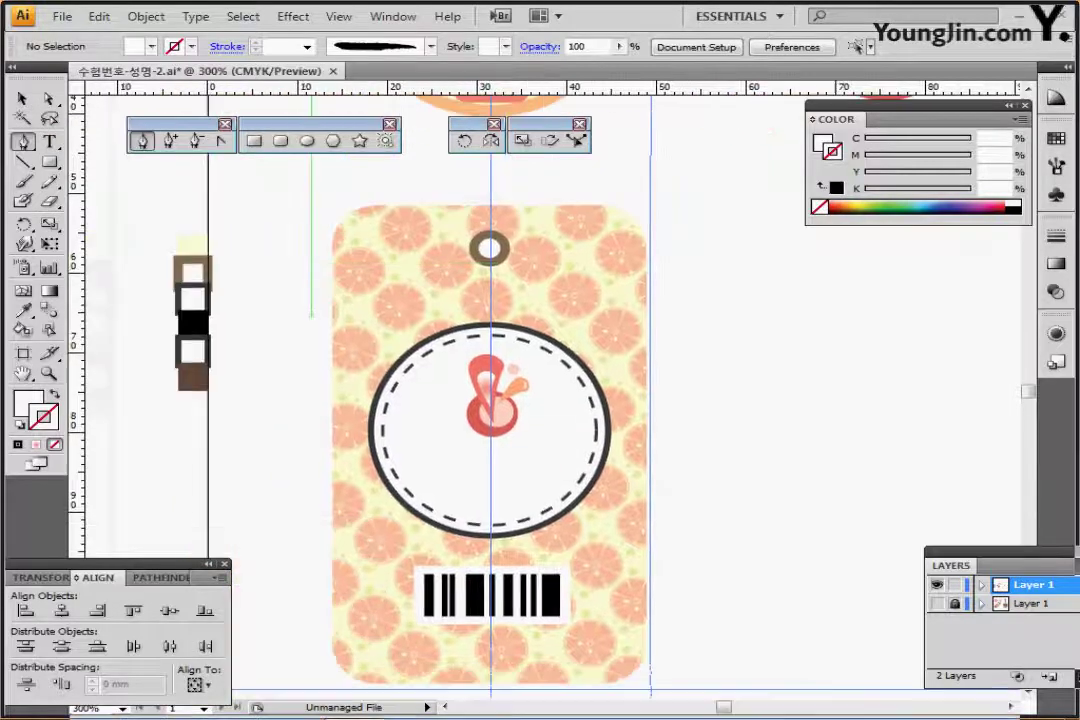
left_click(193, 351, "ctrl")
left_click(280, 305, "ctrl")
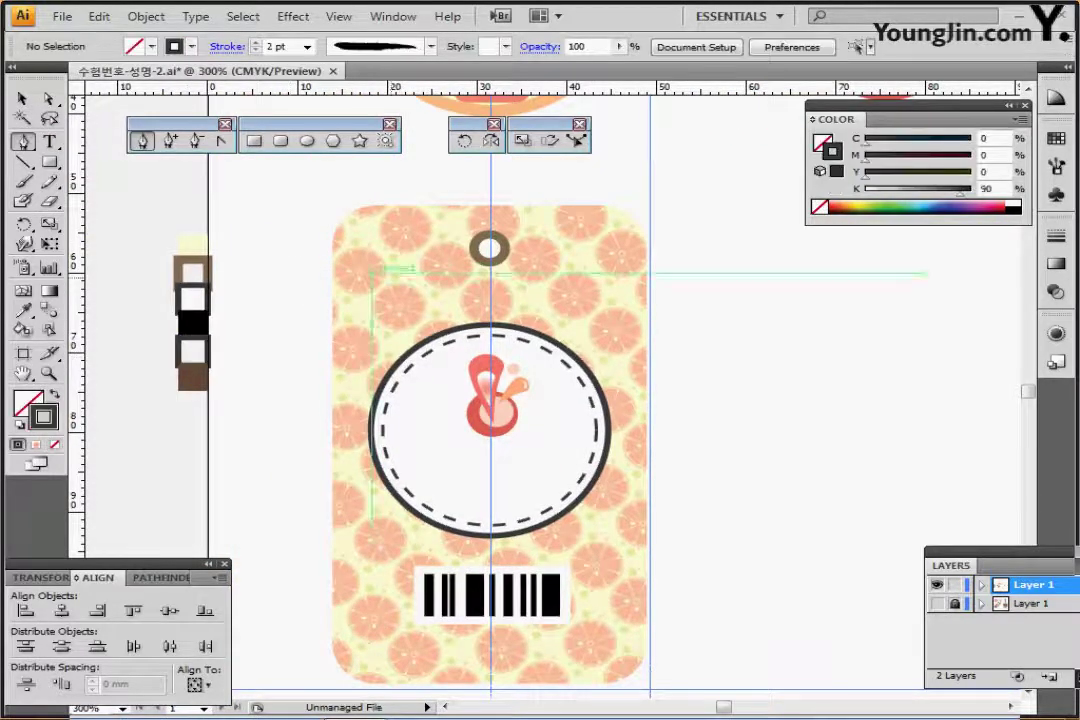
Step: Draw a small upward arc across the tag's top edge above the hole and send it behind the tag
left_click(414, 318, "ctrl+alt")
left_click_drag(414, 318, 155, 344)
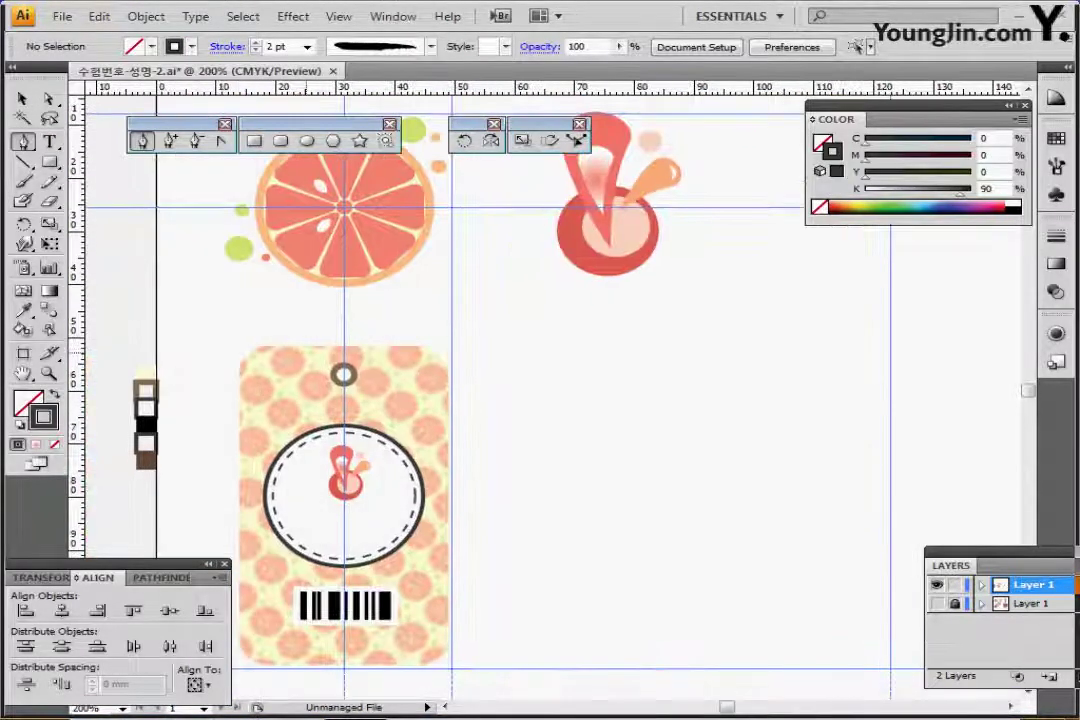
scroll(64, 295, "up", 1)
left_click_drag(535, 398, 485, 390)
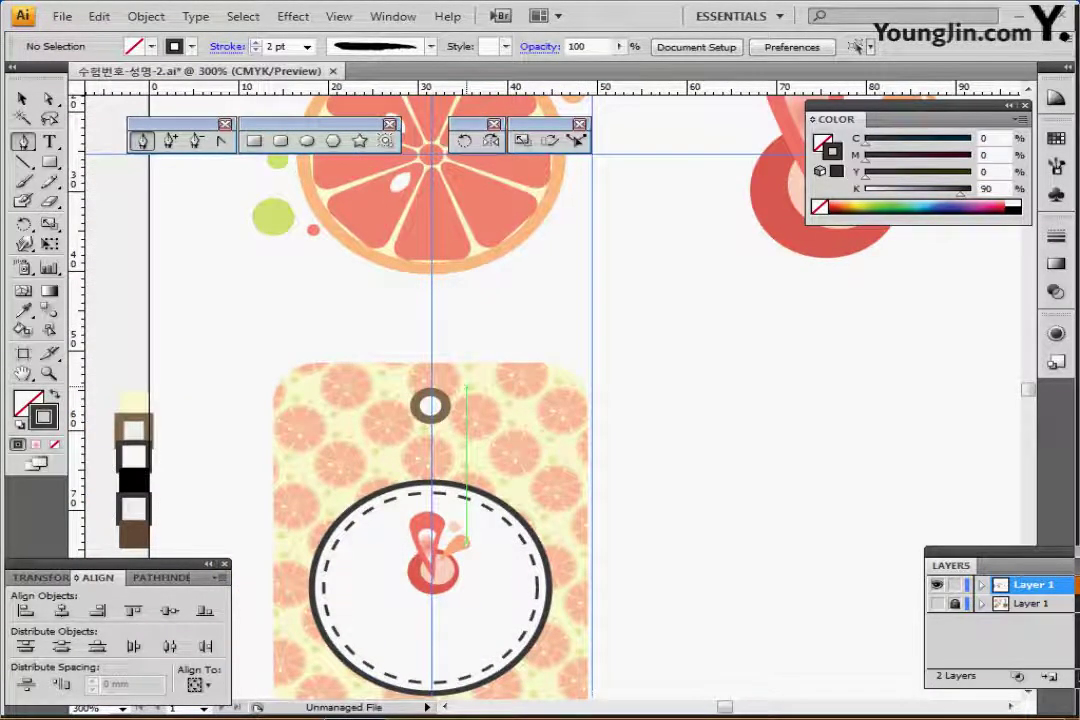
left_click(400, 361)
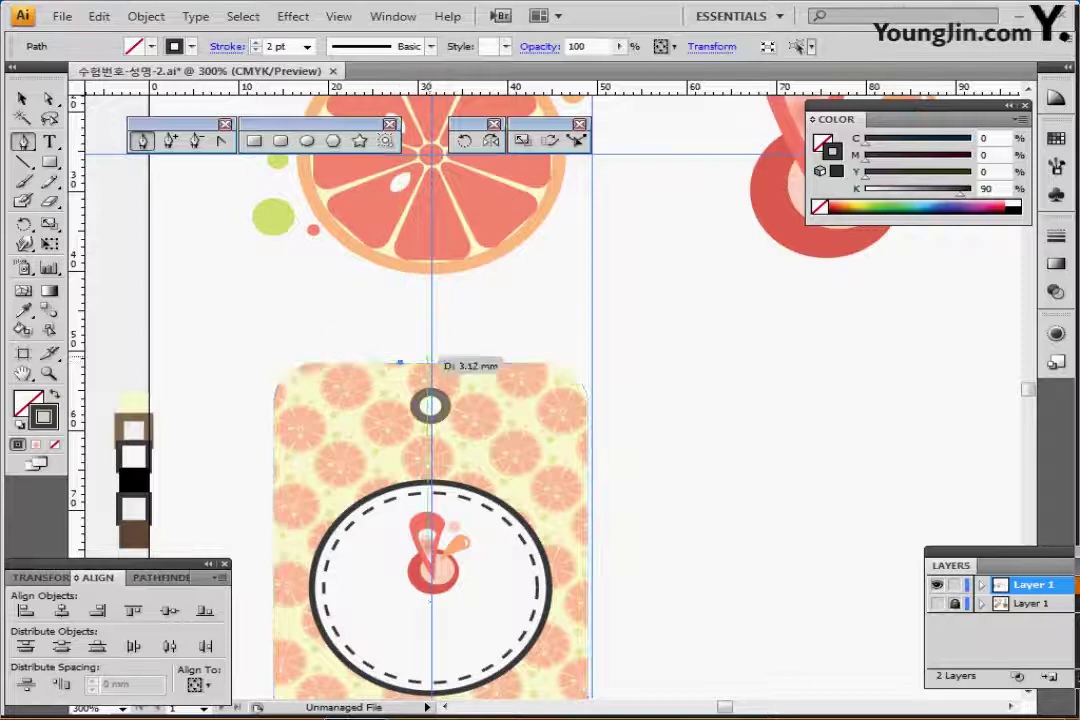
left_click_drag(455, 362, 488, 391)
key("ctrl")
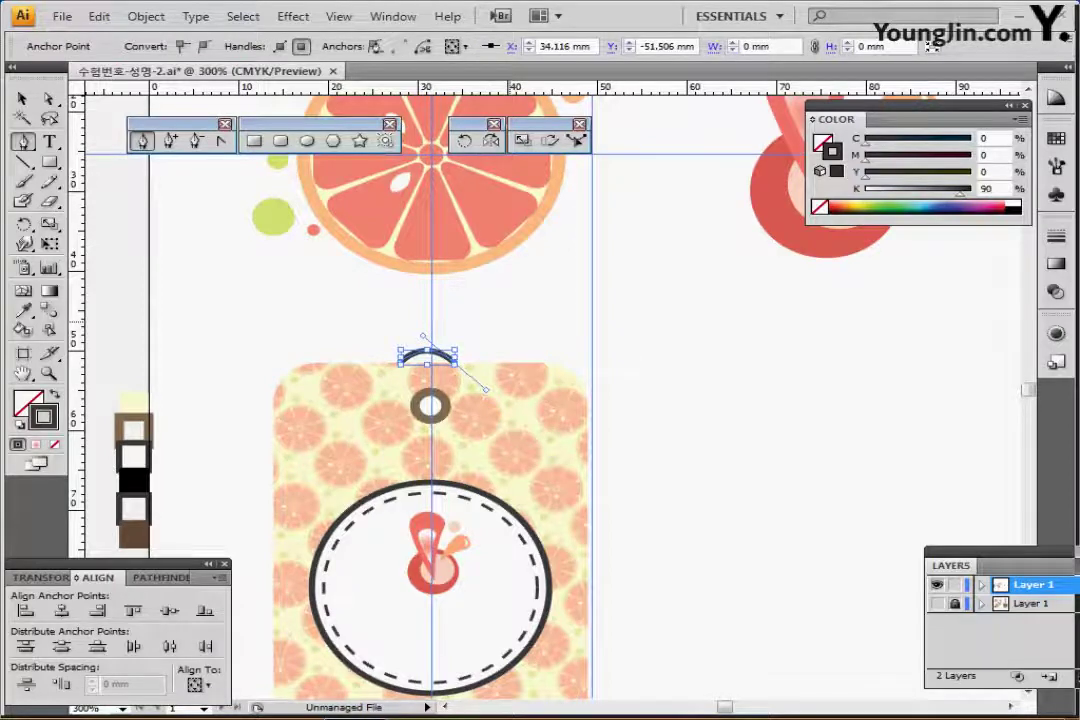
key("ctrl+shift+a")
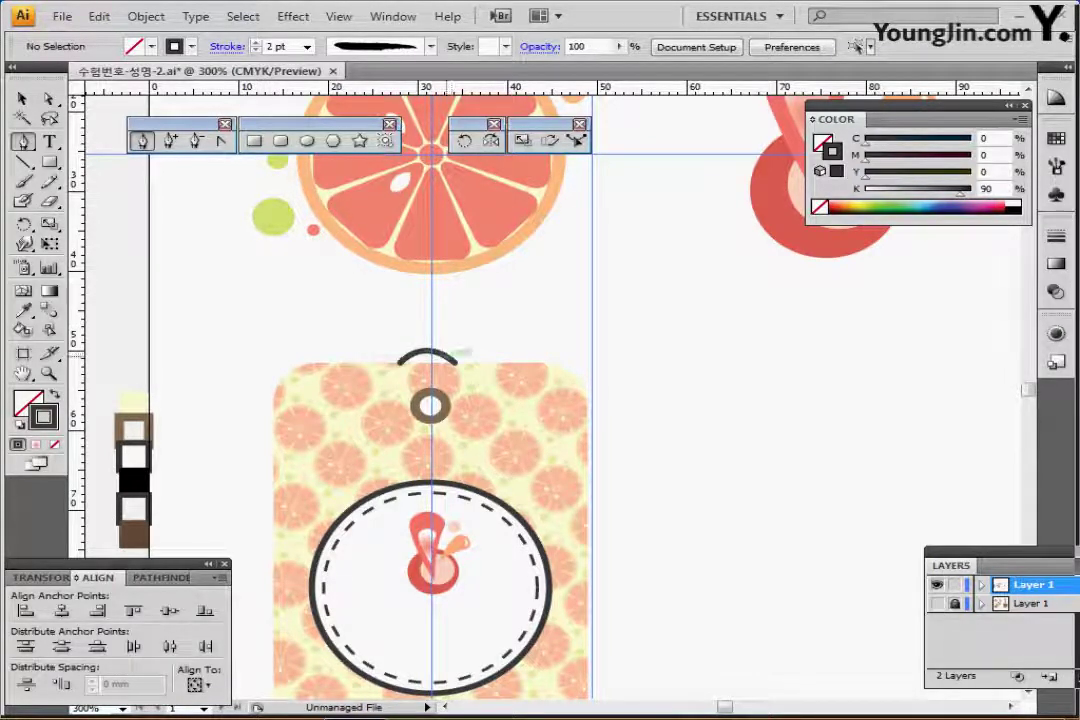
left_click(455, 357, "ctrl")
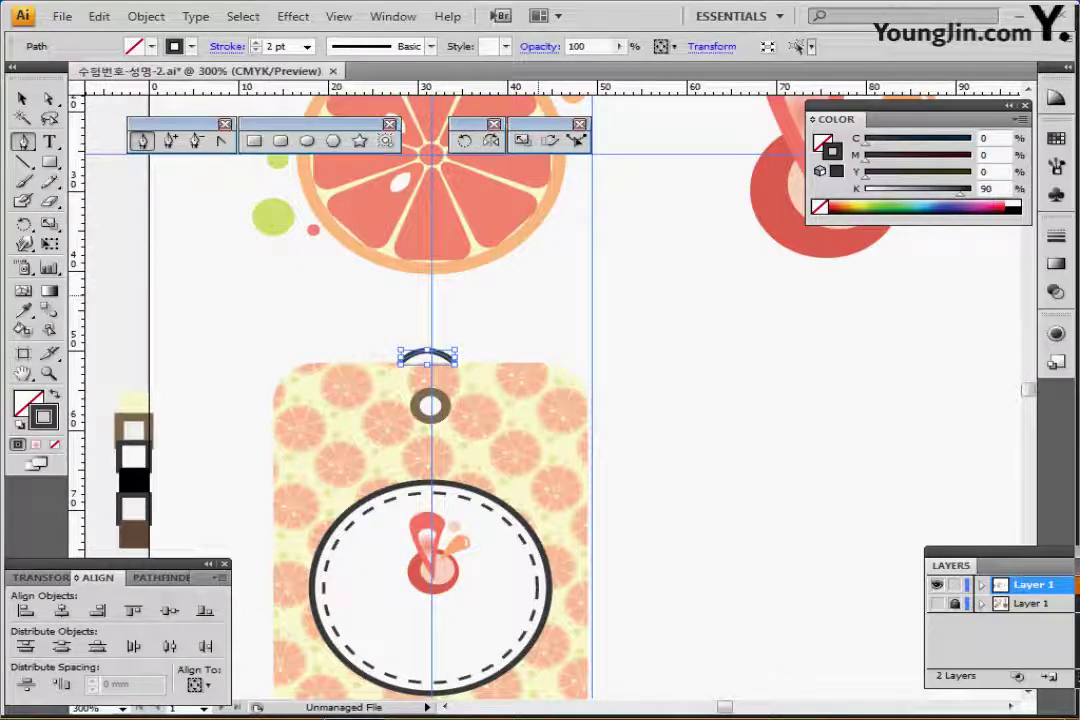
key("ctrl+shift+a")
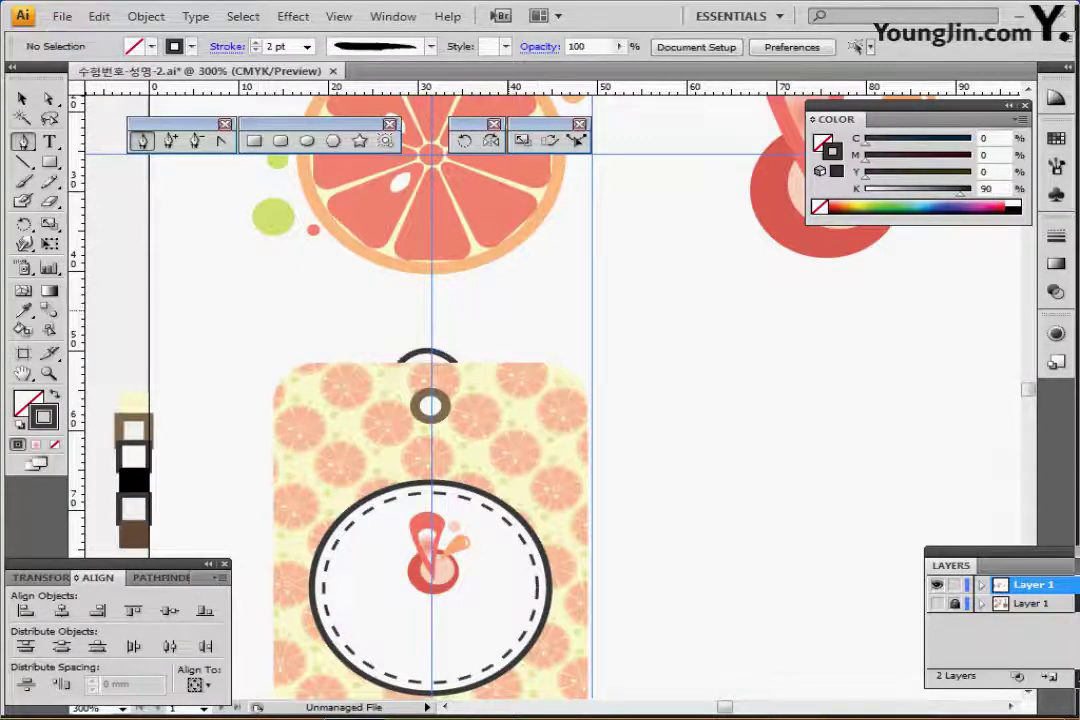
Step: Draw an S-shaped string from the centre of the tag hole up to the lower part of the citrus slice
scroll(511, 379, "up", 1)
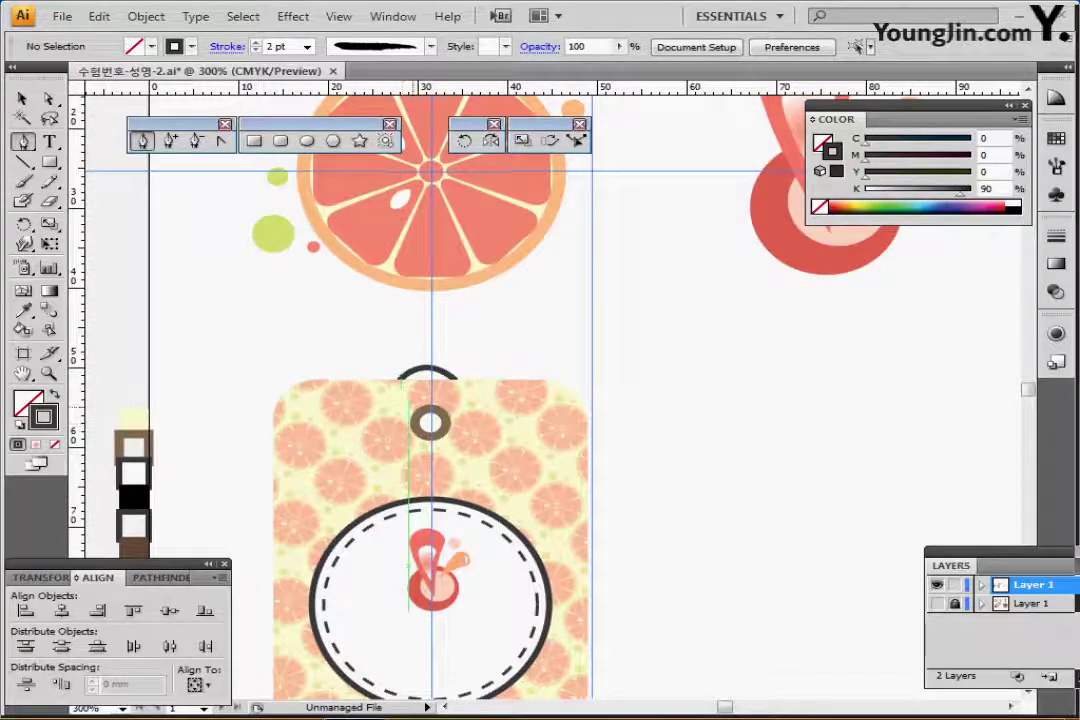
left_click_drag(430, 422, 414, 328)
left_click(430, 285)
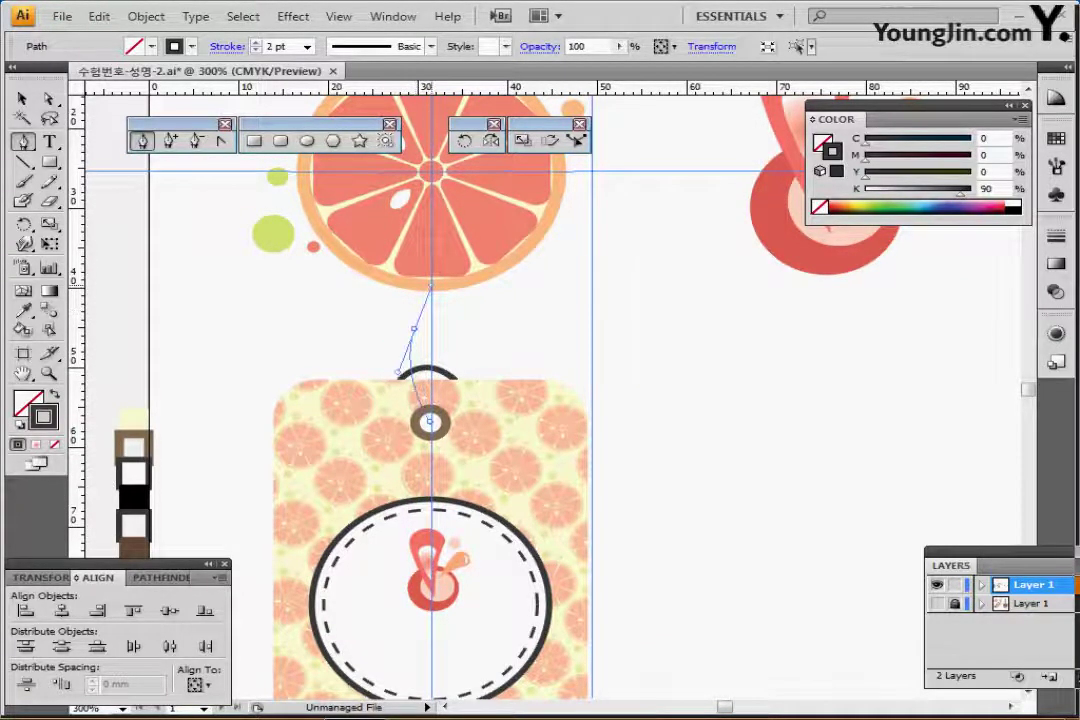
left_click_drag(430, 285, 417, 230)
left_click(400, 198)
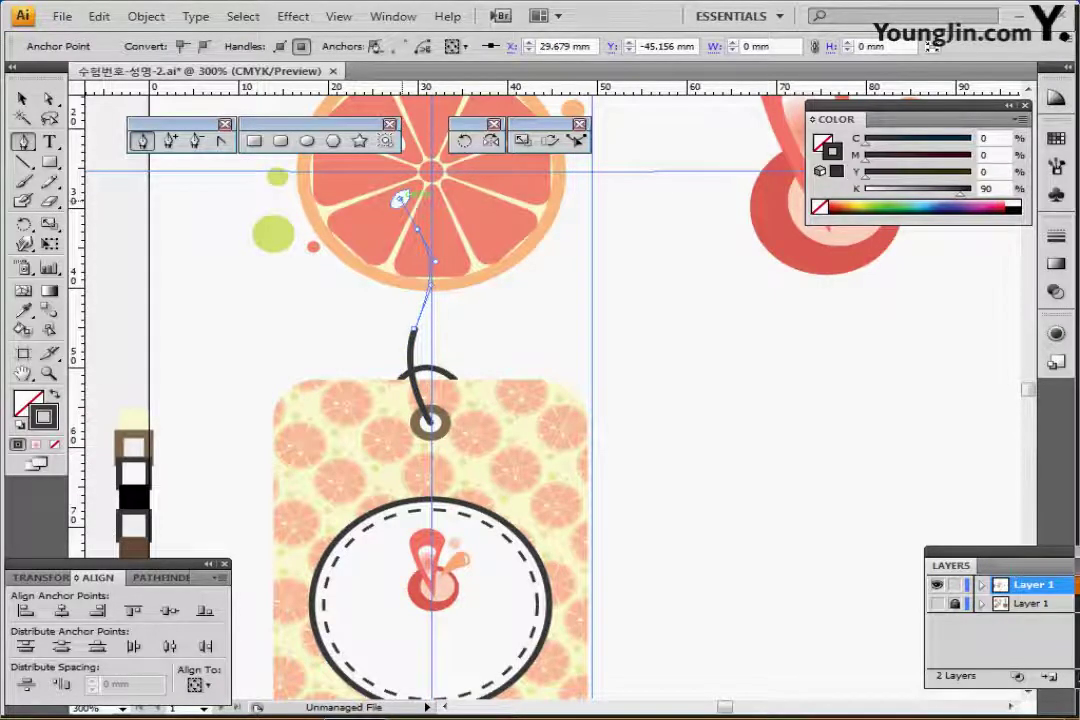
left_click_drag(400, 198, 398, 208)
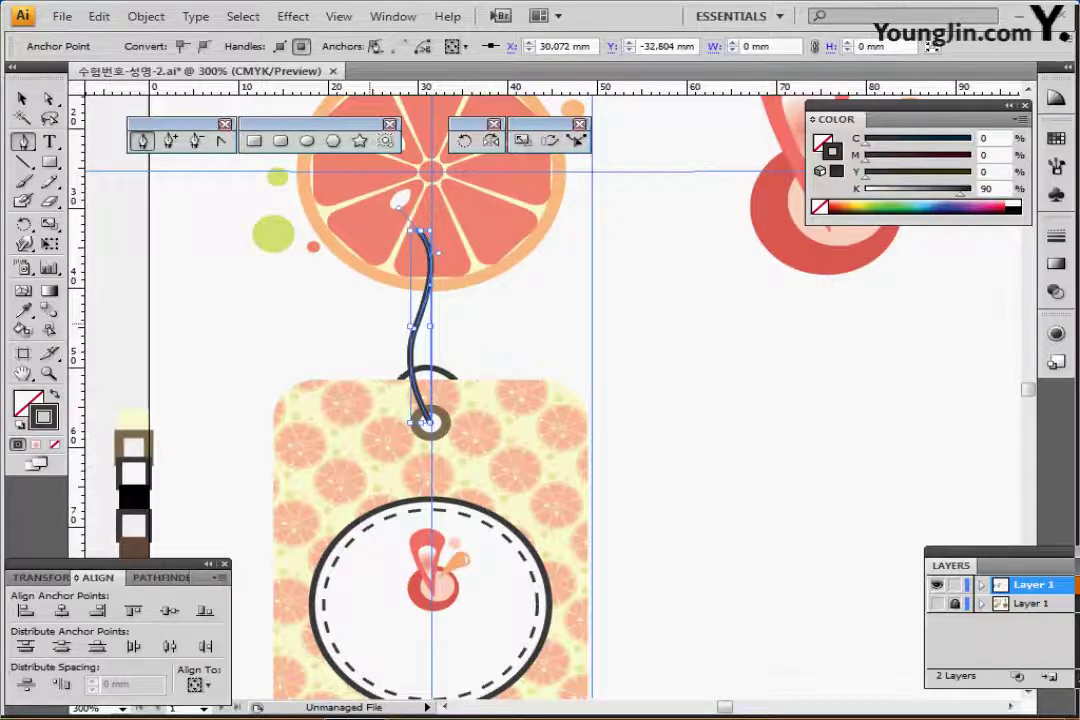
left_click(368, 316, "ctrl")
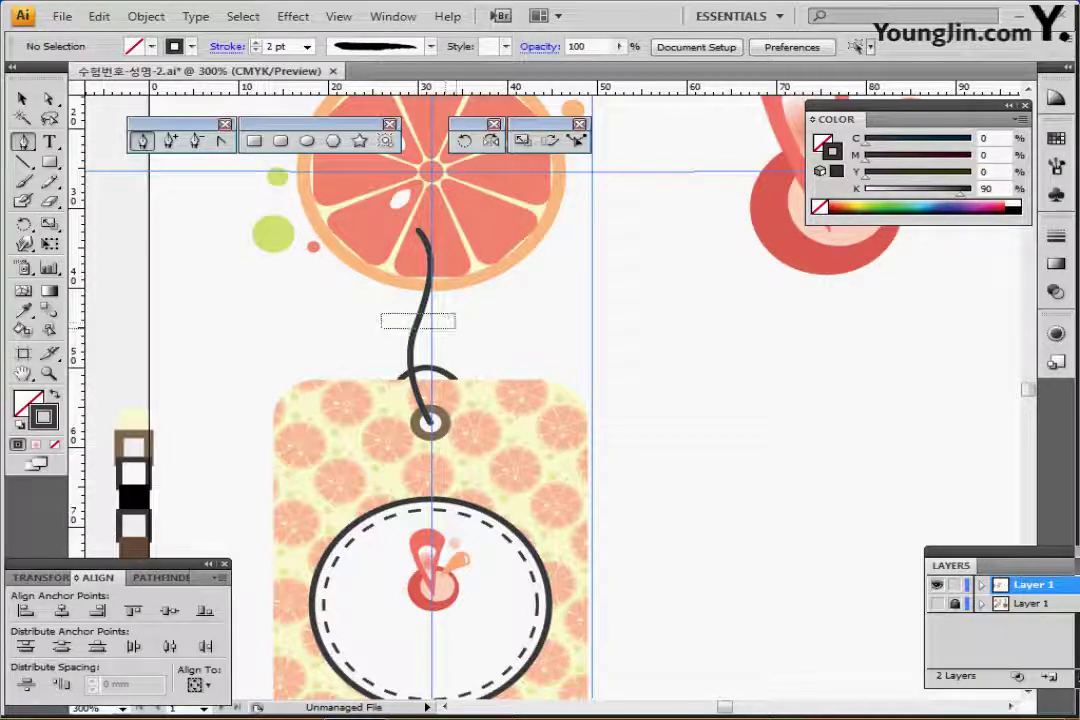
Step: Select the S-shaped string and activate the Rotate tool for it
left_click(416, 318, "ctrl")
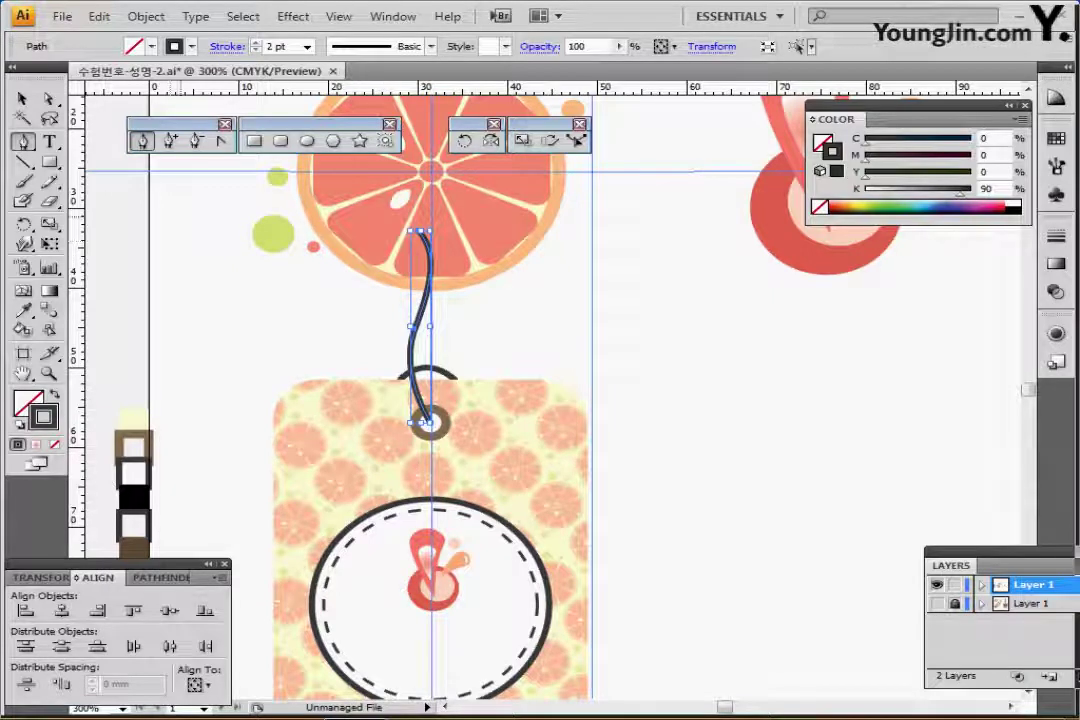
left_click(464, 141)
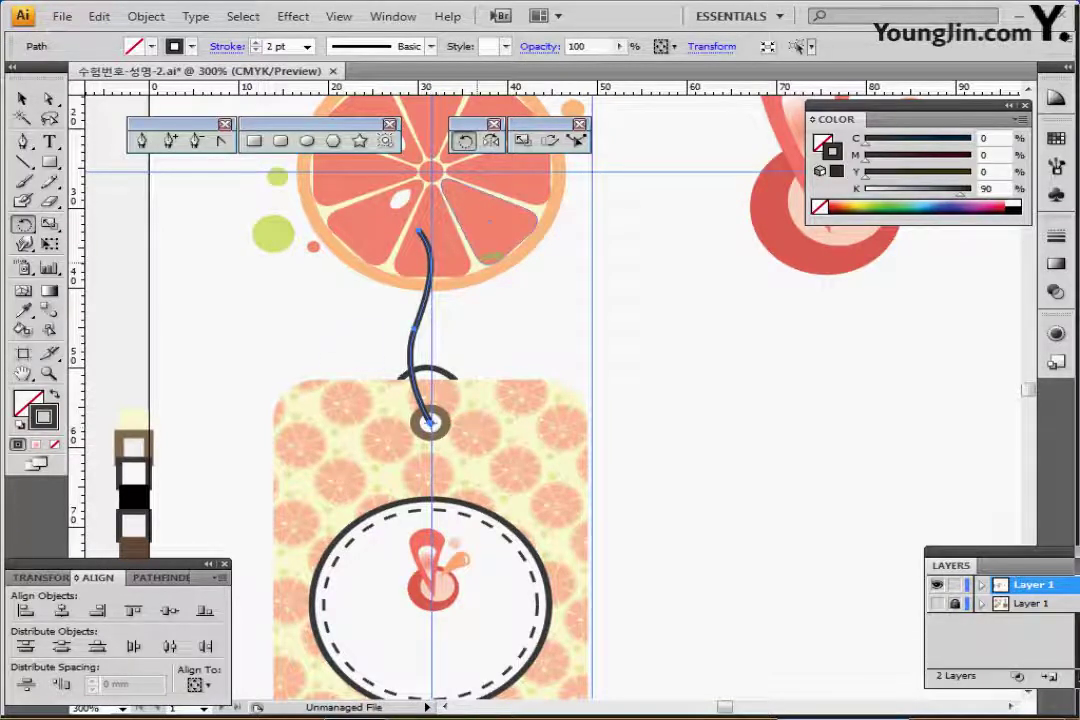
Step: Add a rotated copy of the hanging string about the tag's eyelet and scale the copy down so it is shorter
left_click_drag(492, 252, 542, 285)
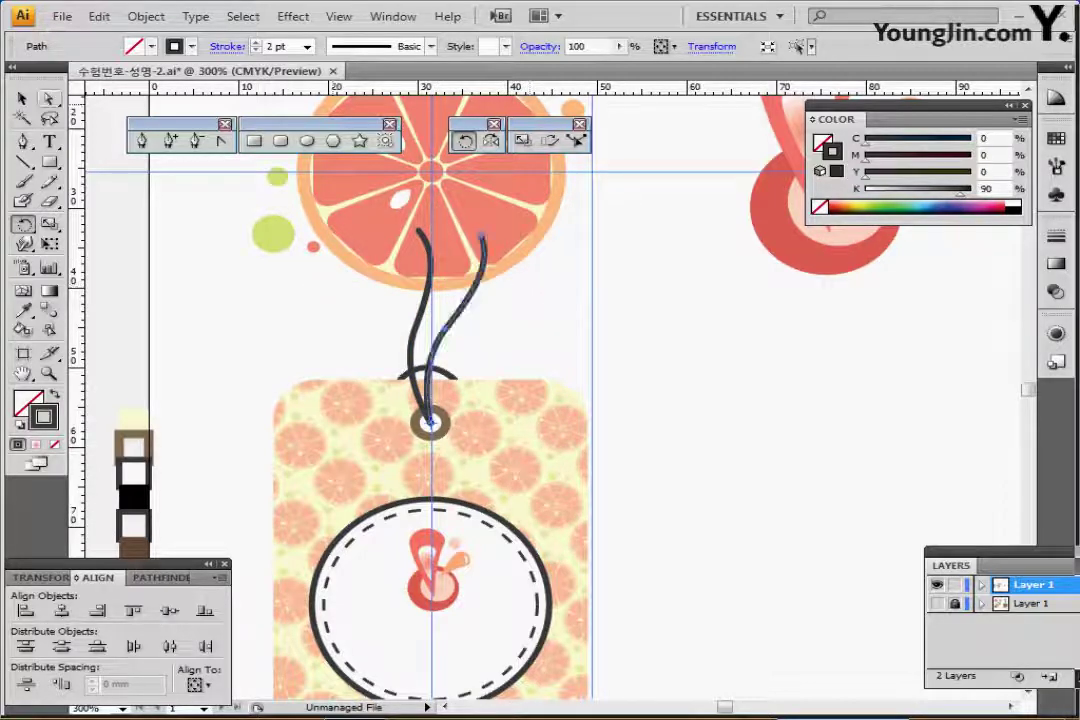
key("ctrl")
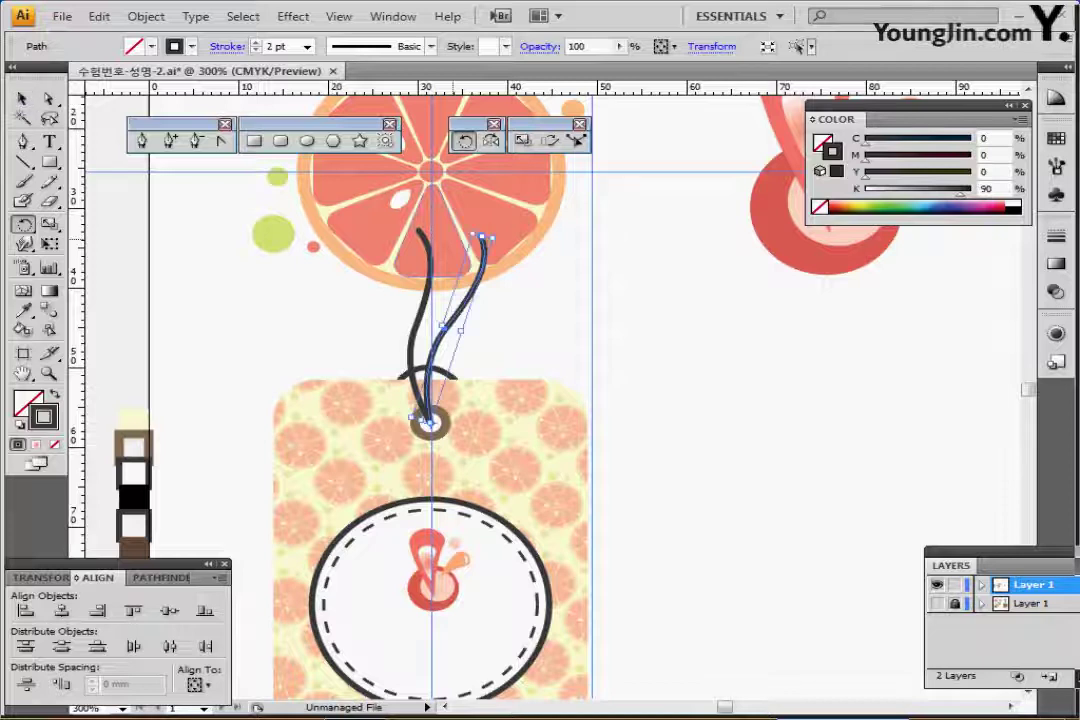
left_click_drag(481, 237, 474, 278)
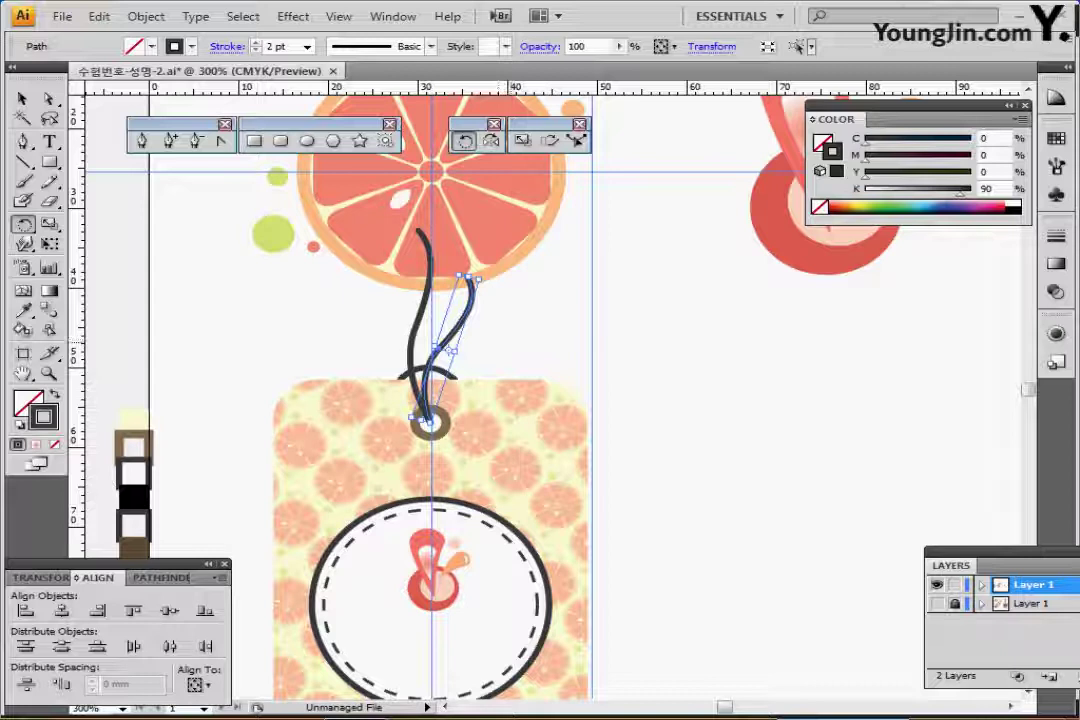
key("ctrl+shift+a")
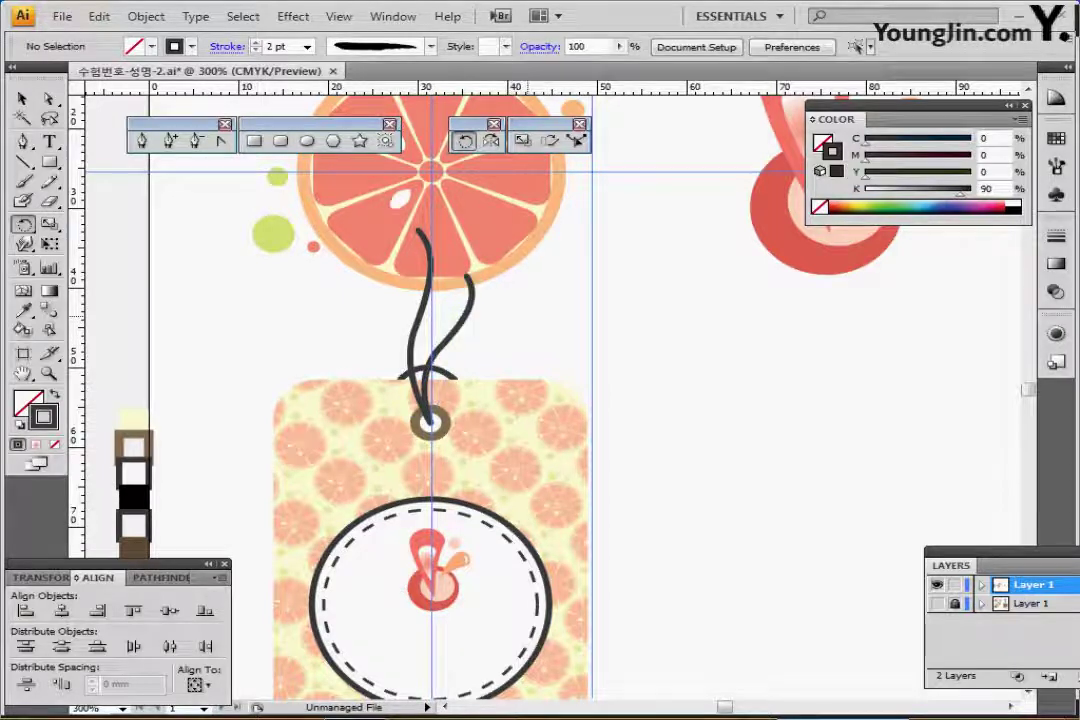
Step: Copy the "NEW CAFE" and "Homemade" text objects from inside the grouped reference tag beside the artboard
left_click_drag(527, 482, 552, 344)
scroll(562, 324, "down", 3)
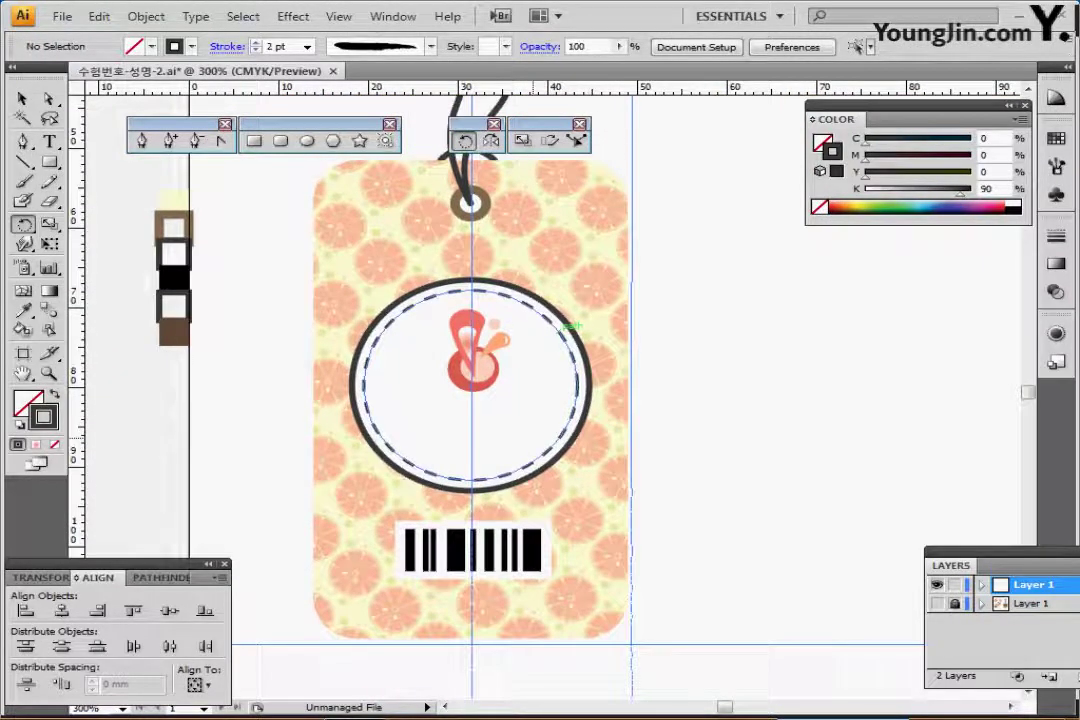
left_click_drag(511, 462, 573, 379)
key("ctrl+minus")
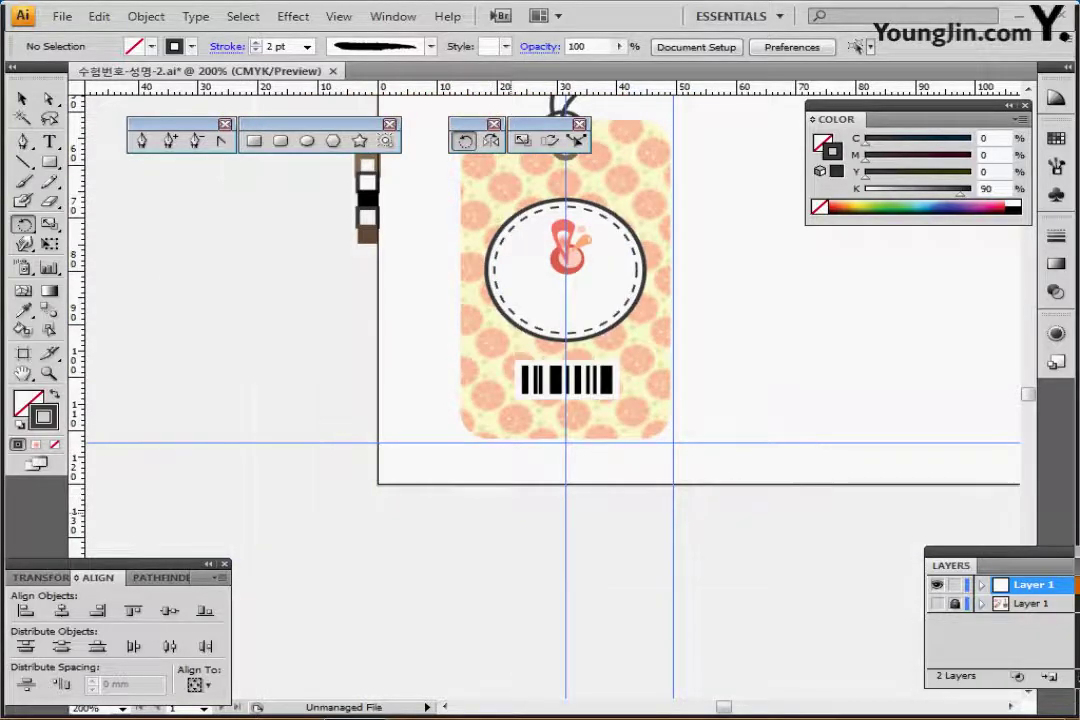
left_click_drag(514, 420, 701, 470)
left_click(164, 354, "ctrl")
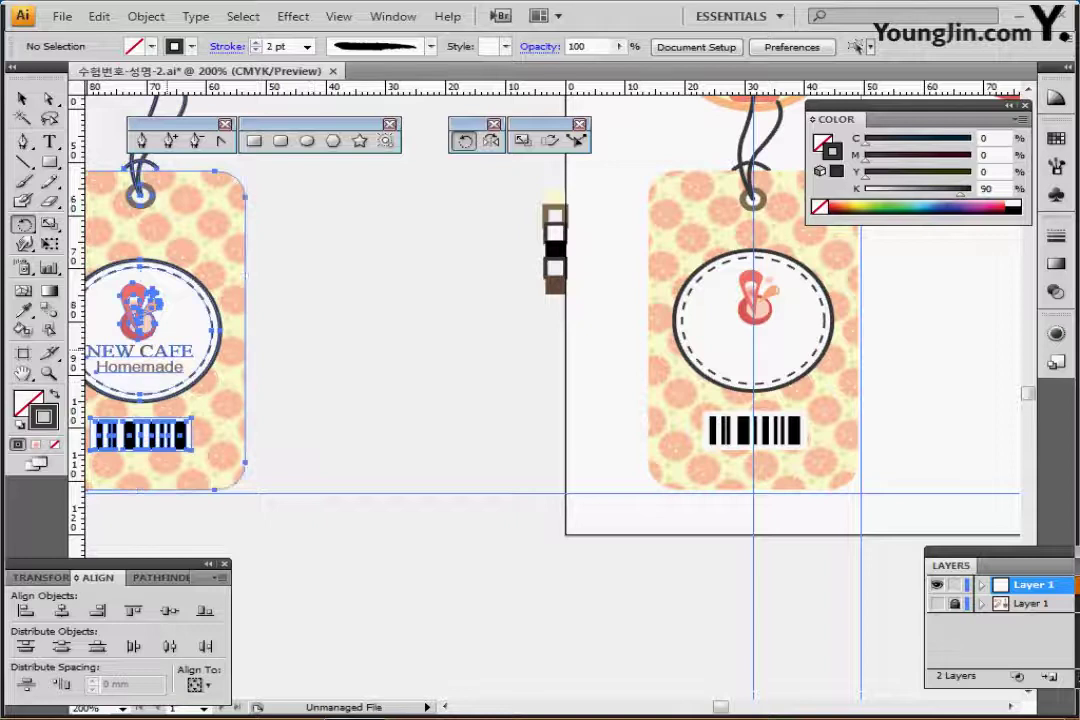
double_click(160, 356, "ctrl")
double_click(181, 350, "ctrl")
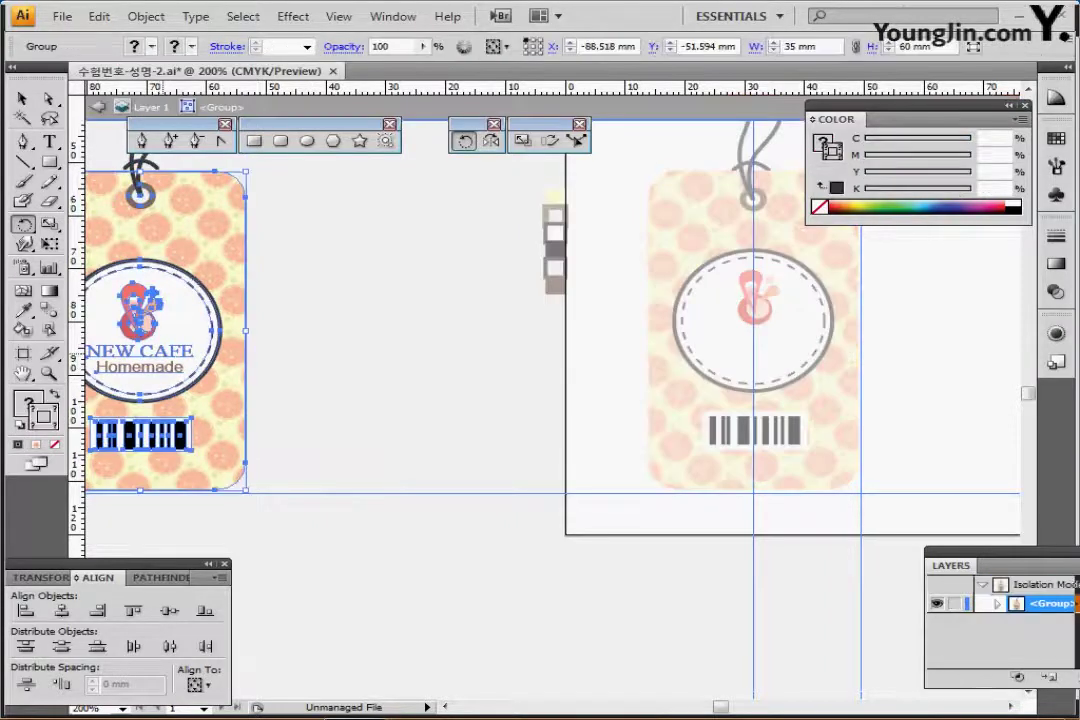
left_click(183, 349, "ctrl")
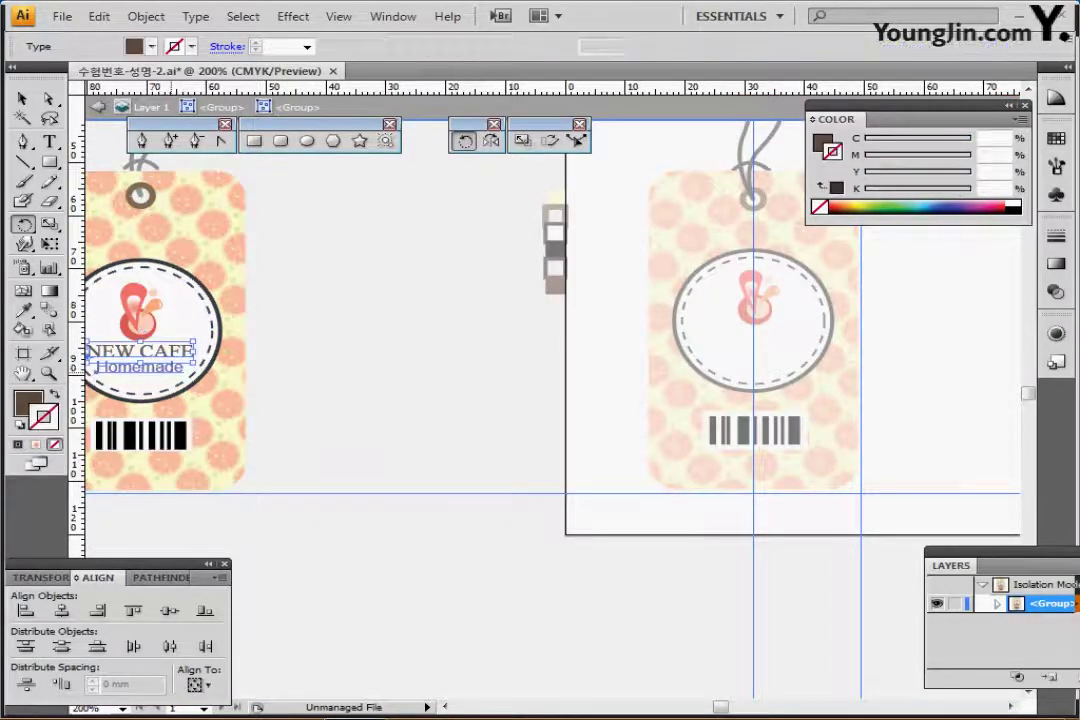
left_click(170, 371, "ctrl+shift")
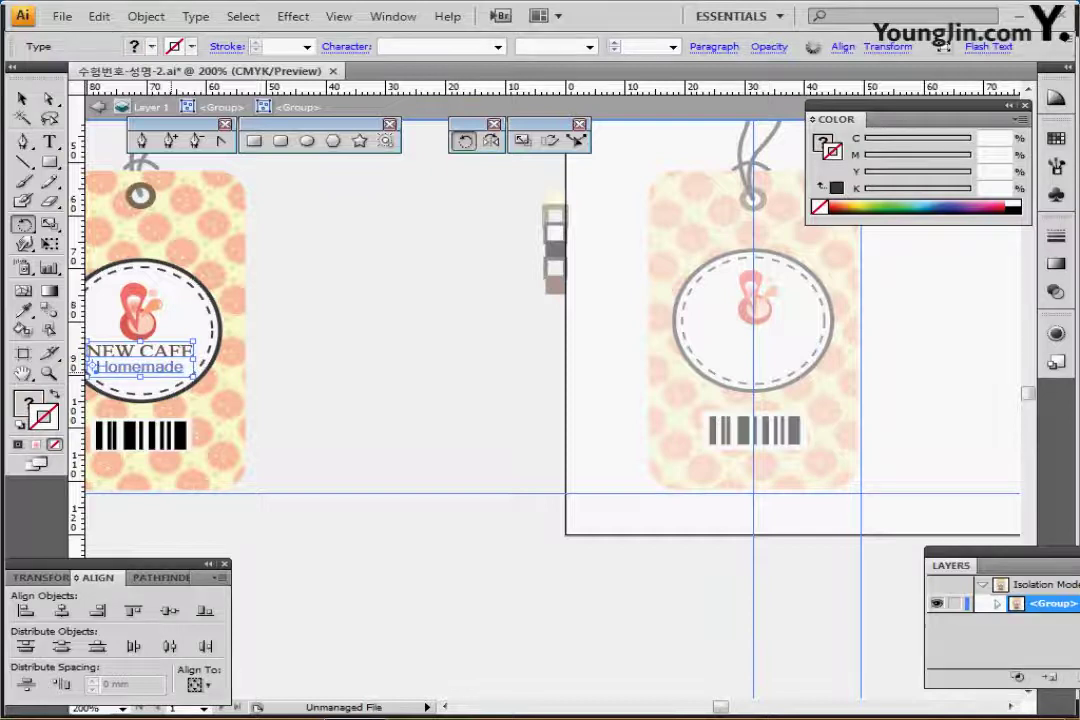
key("Delete")
key("ctrl+z")
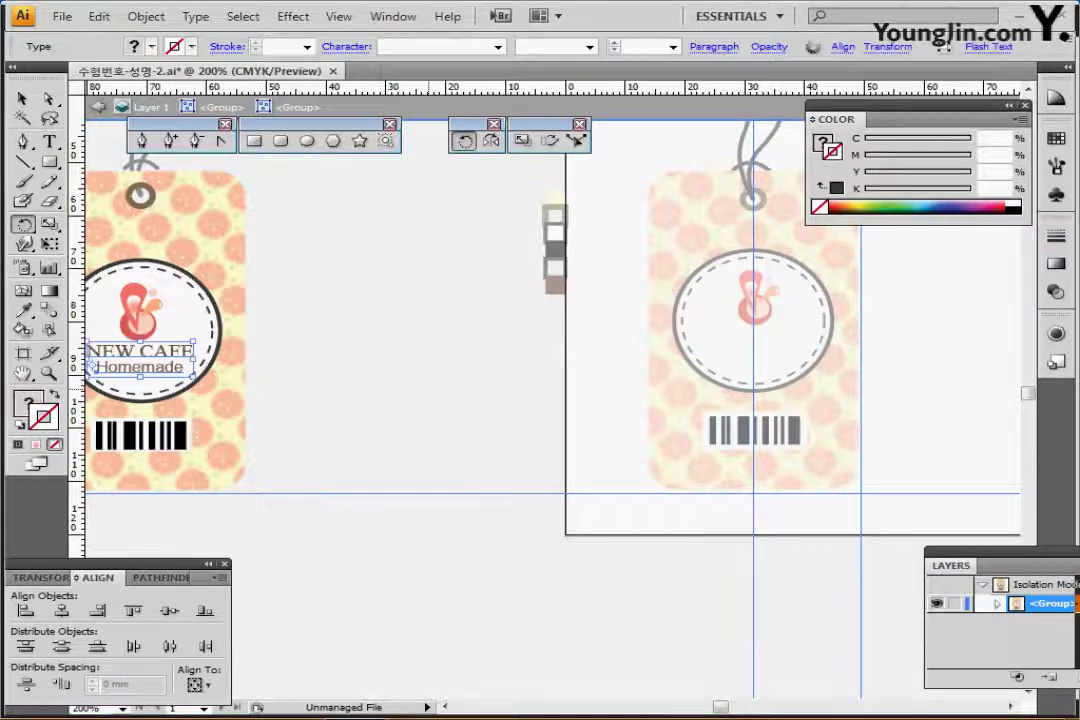
Step: Paste the "NEW CAFE" and "Homemade" text beneath the logo in the new tag's oval, centre it on the guide and leave isolation mode
scroll(550, 330, "right", 3)
key("Escape")
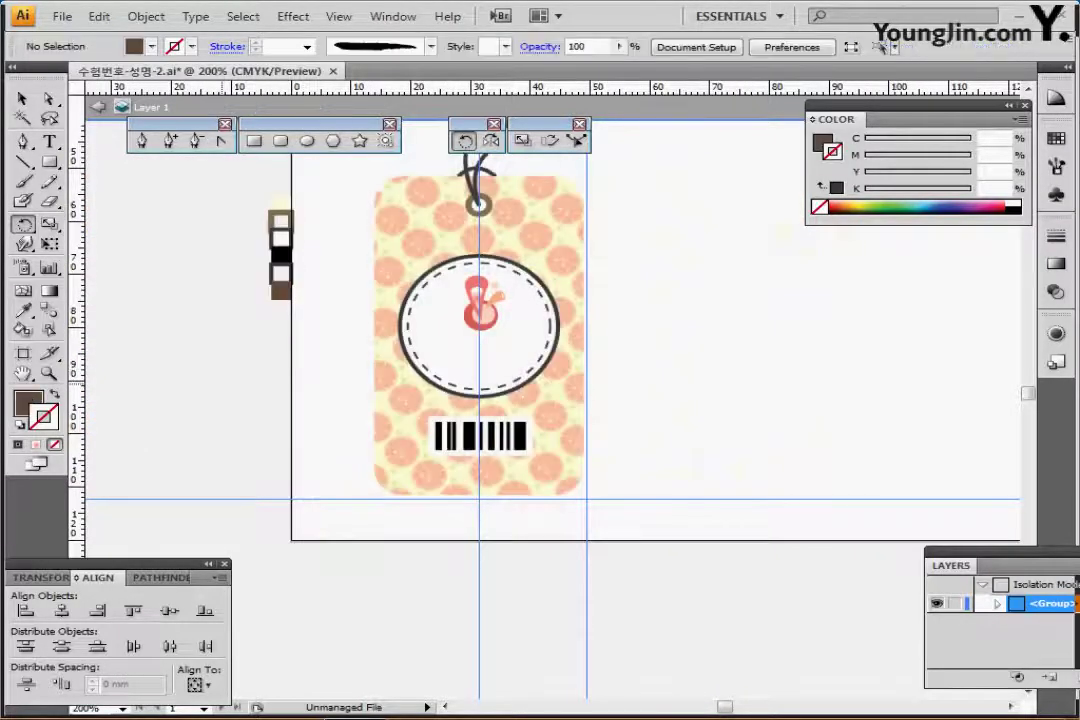
type("NEW CAFE Homemade")
left_click_drag(537, 377, 495, 357)
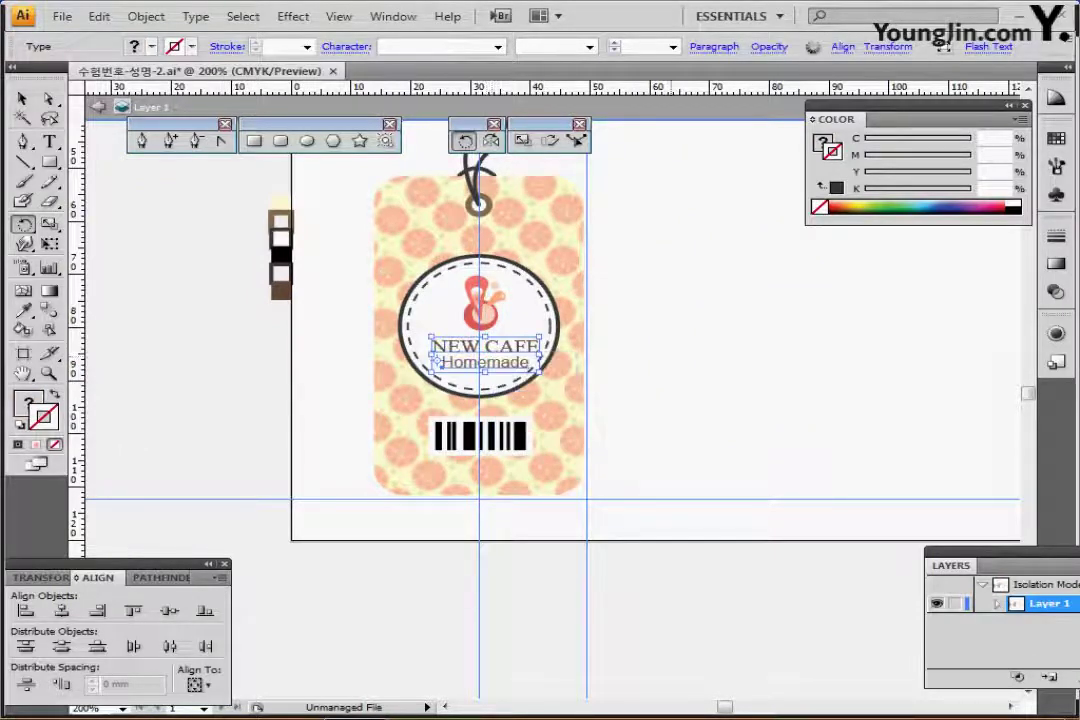
key("Left")
key("Left")
key("Left")
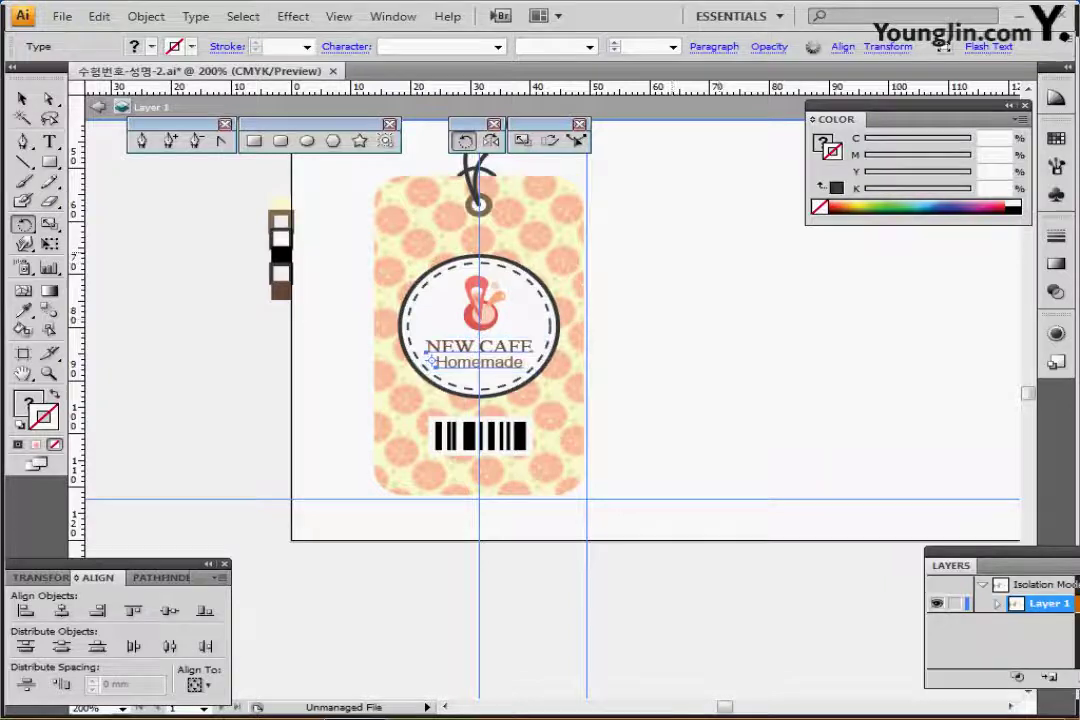
scroll(550, 350, "up", 2)
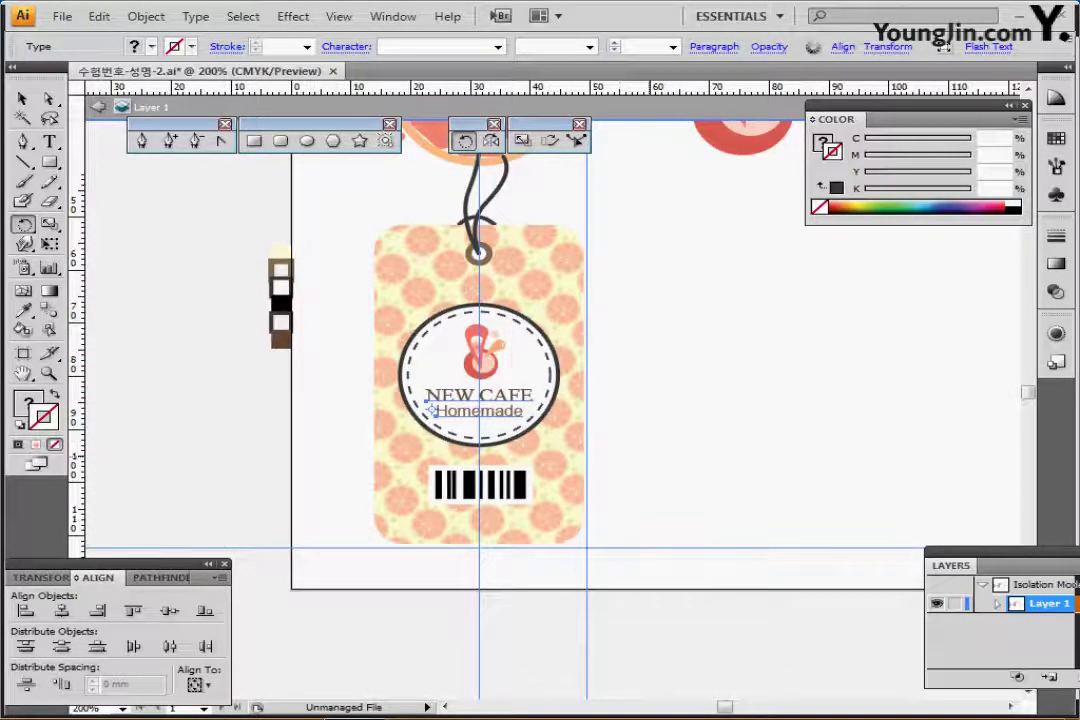
key("ctrl+plus")
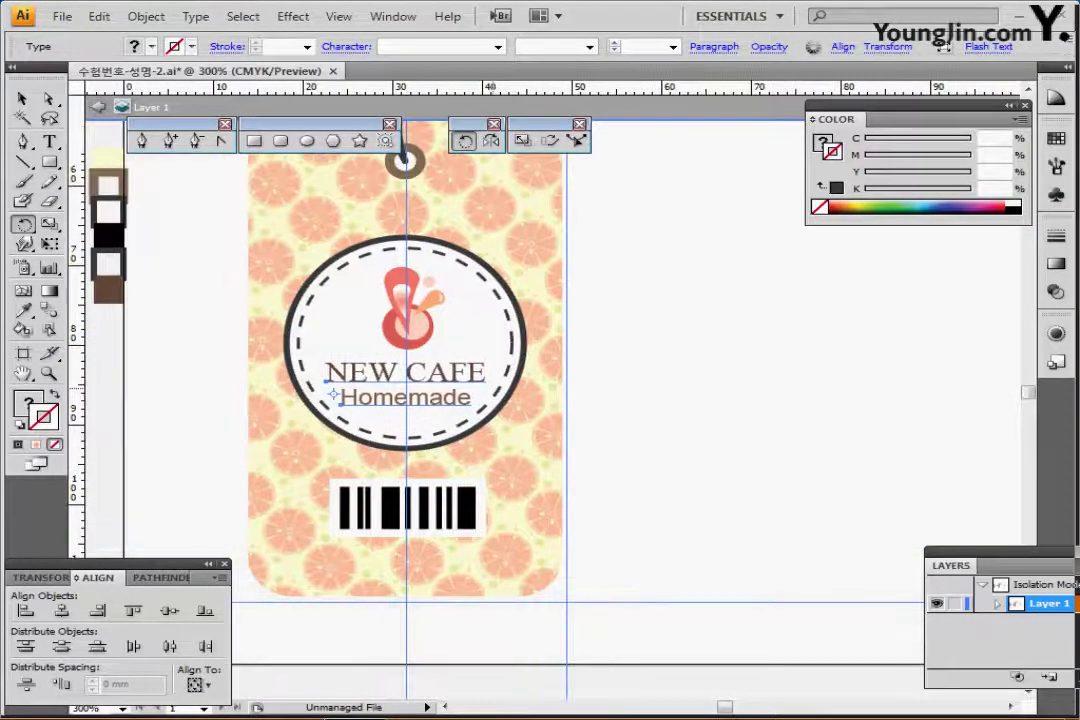
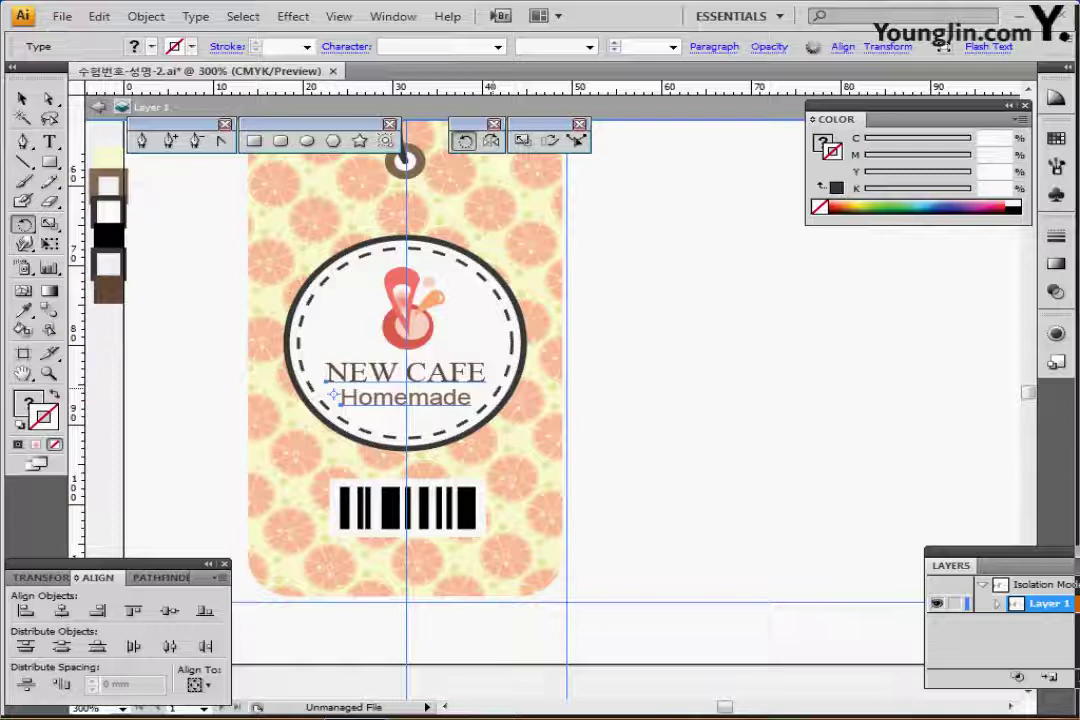
key("ctrl+minus")
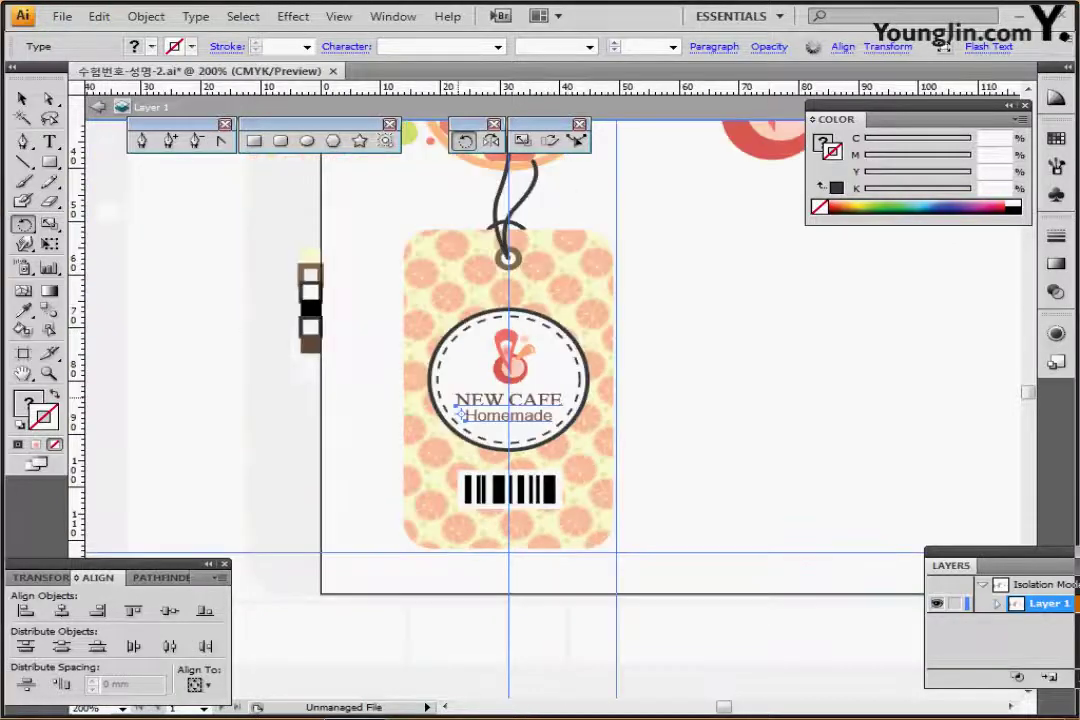
left_click_drag(457, 397, 317, 446)
key("v")
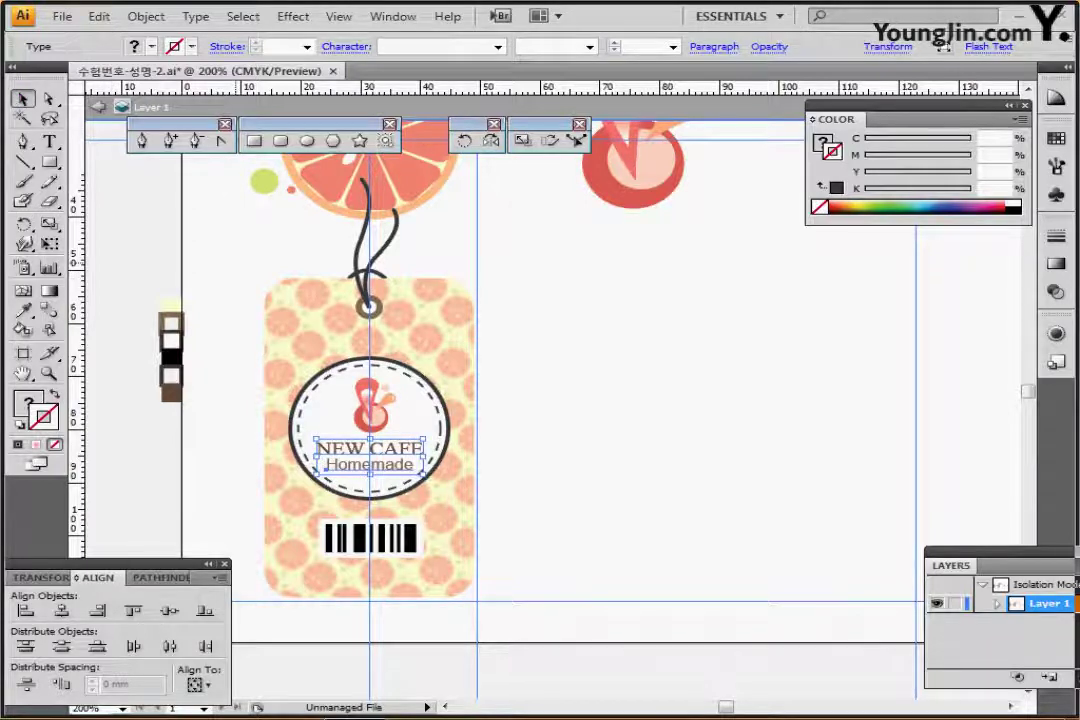
key("Escape")
Step: Group the tag body with its eyelet, oval badge, logo, text and barcode, leaving the hanging strings out
left_click_drag(236, 260, 386, 414)
key("ctrl+shift+a")
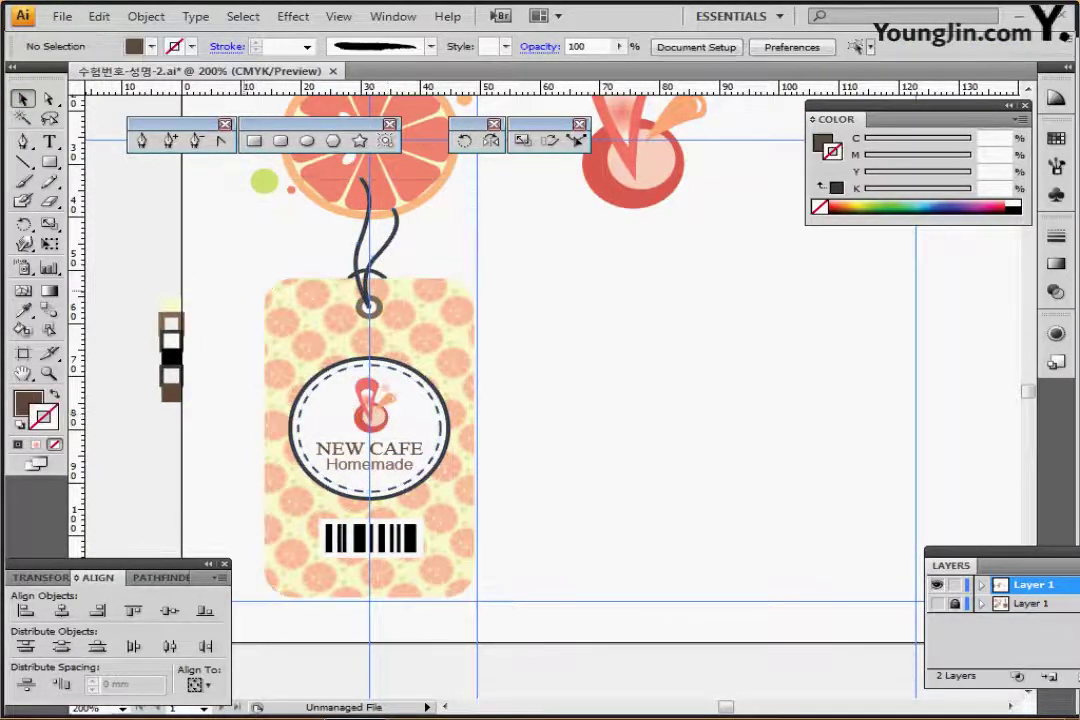
left_click_drag(228, 272, 545, 598)
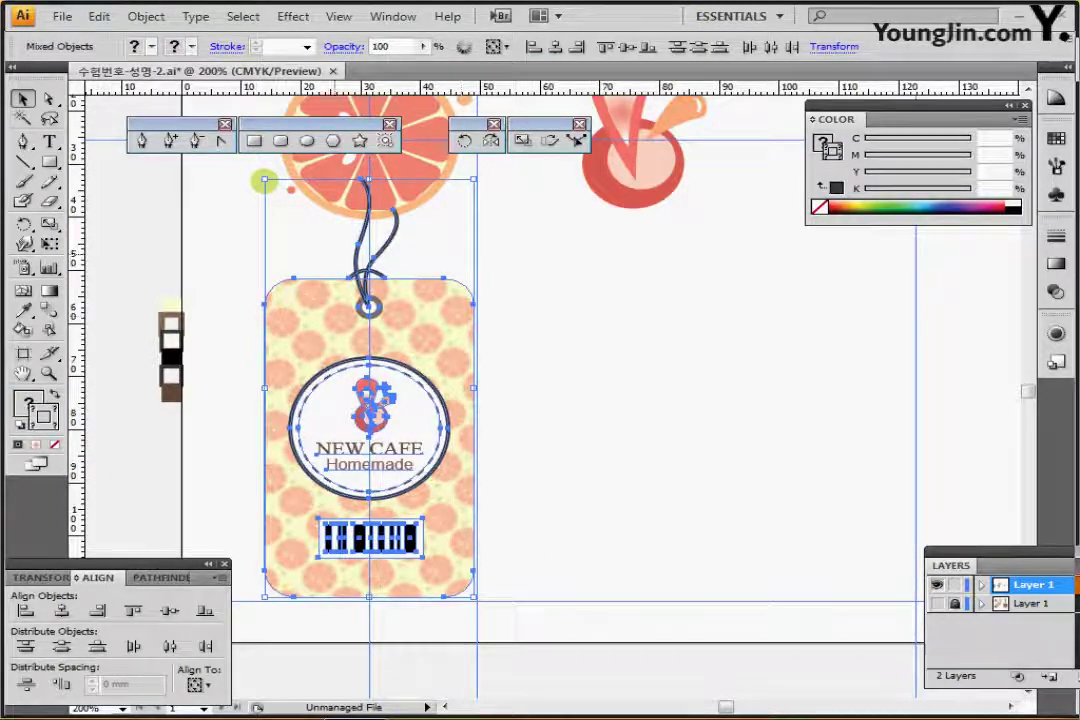
left_click_drag(334, 254, 390, 272)
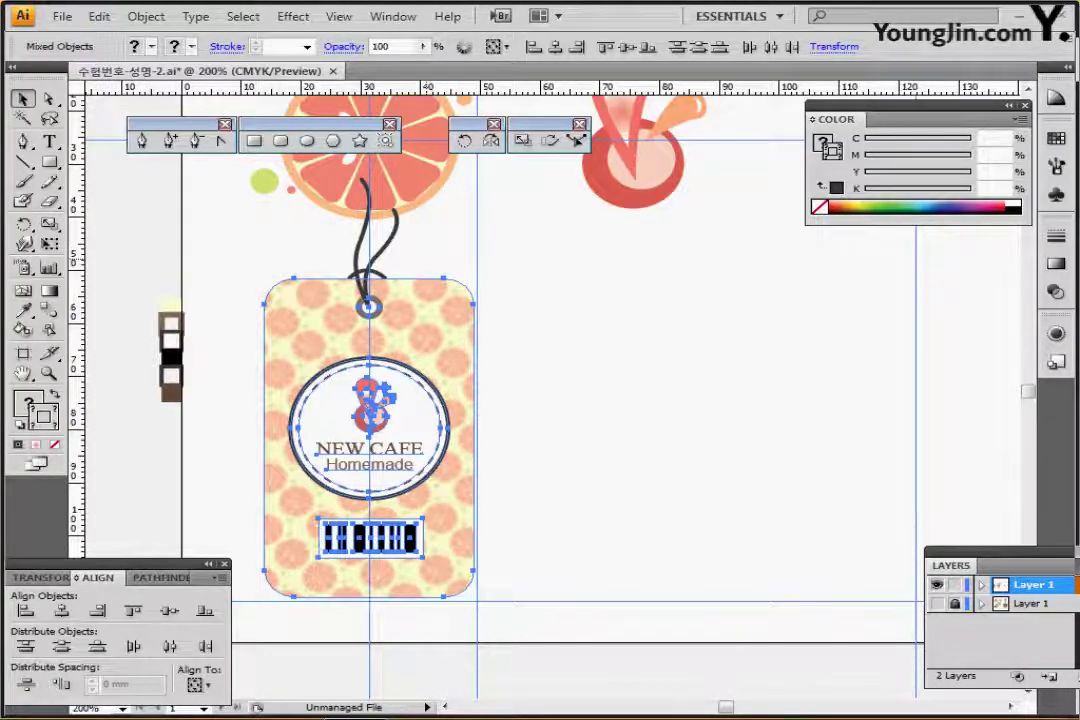
key("ctrl+g")
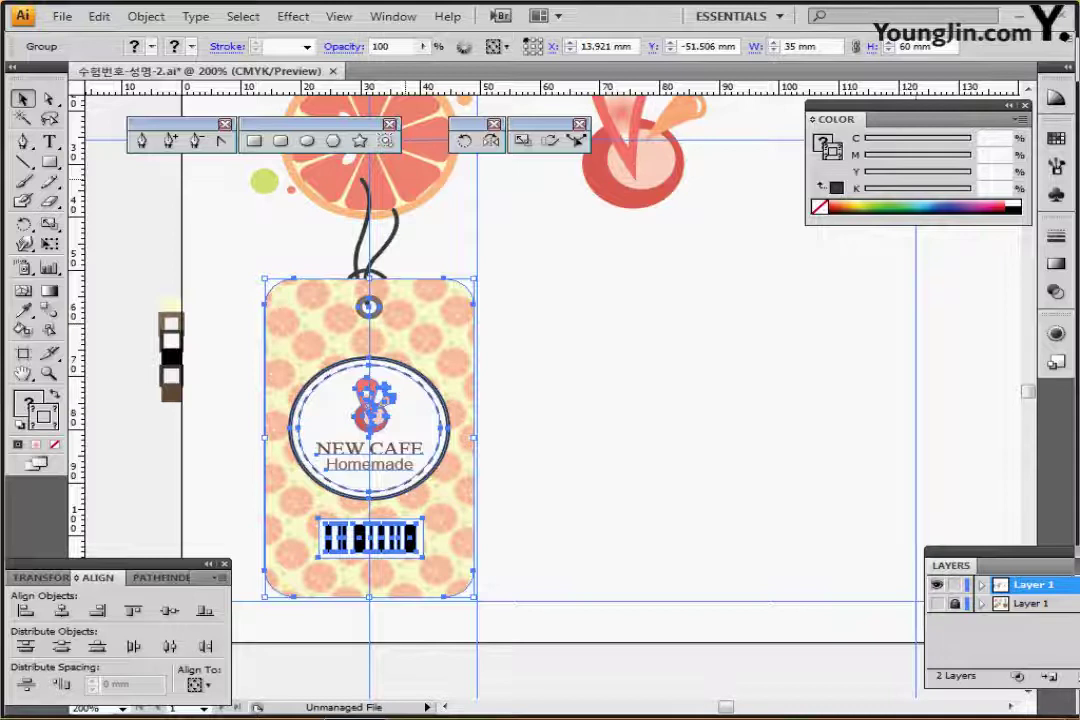
Step: Apply a Drop Shadow effect to the tag group with X offset 1 mm, Y offset 1 mm and blur 1 mm
left_click(293, 16)
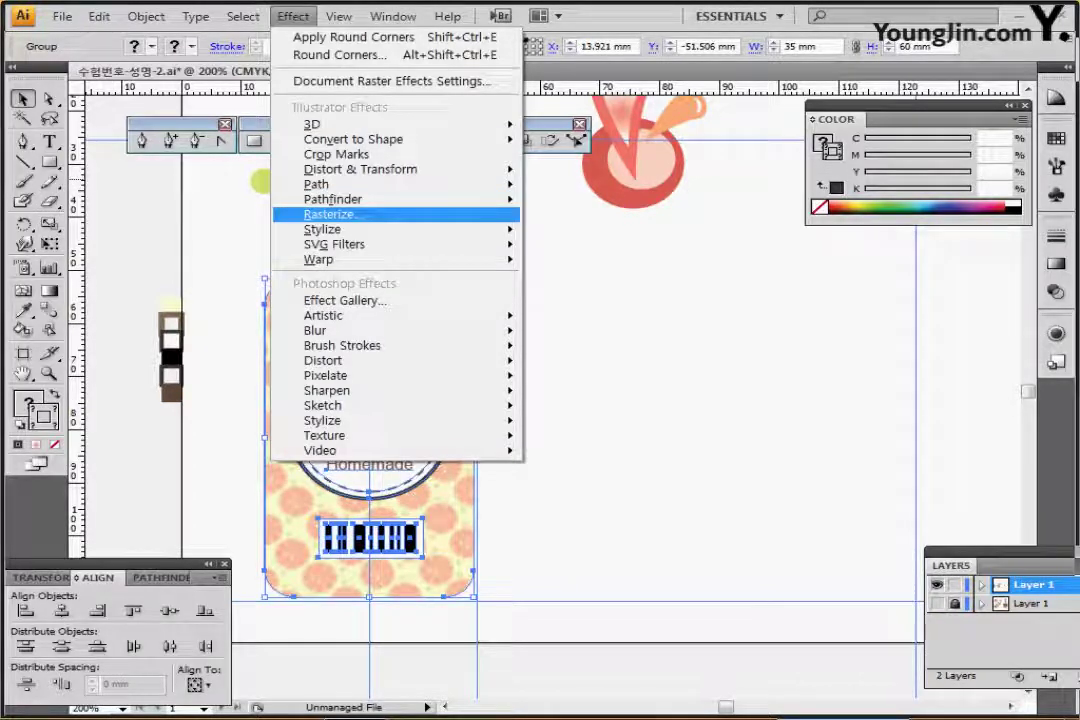
mouse_move(400, 229)
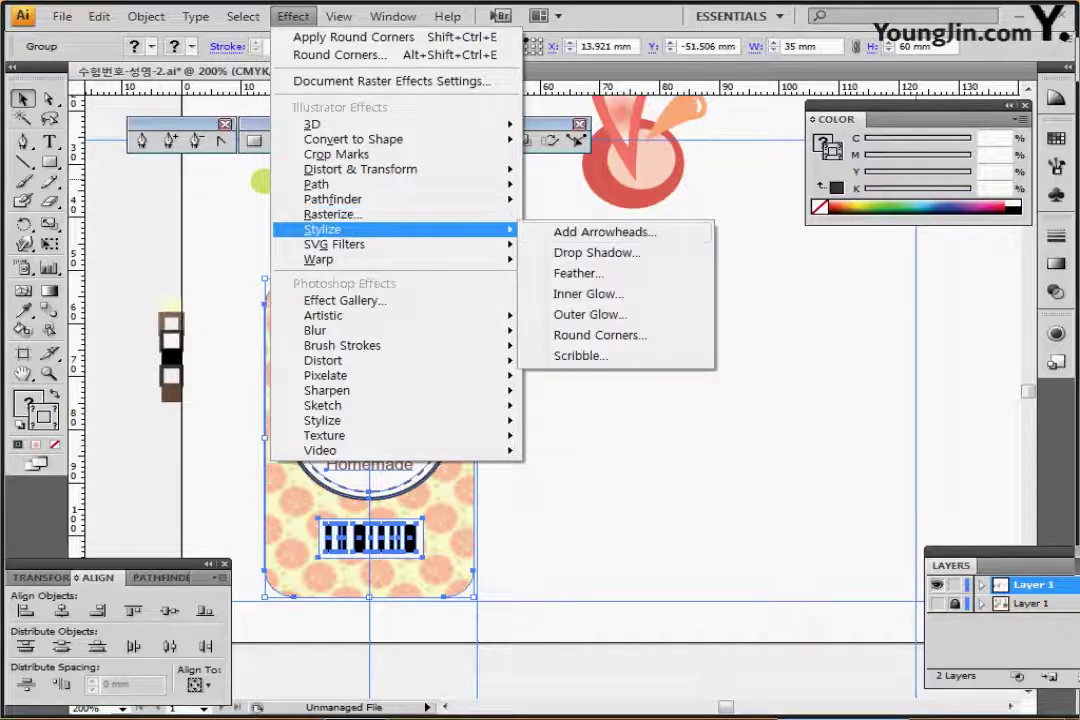
left_click(597, 252)
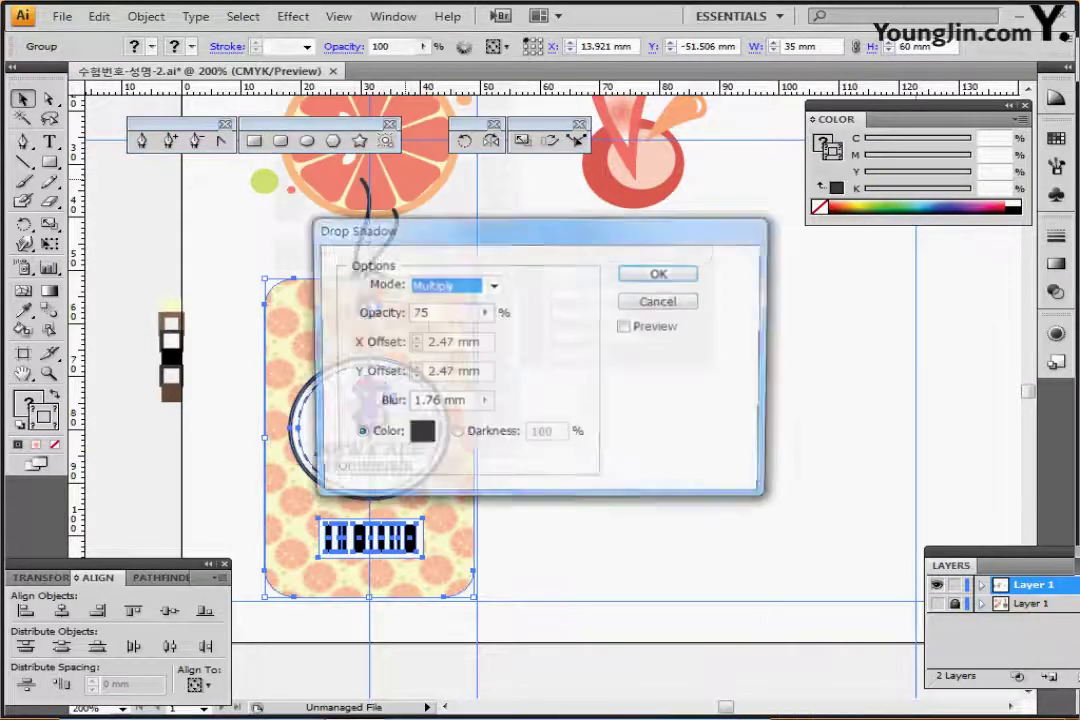
left_click(626, 327)
left_click_drag(540, 229, 687, 222)
left_click(598, 336)
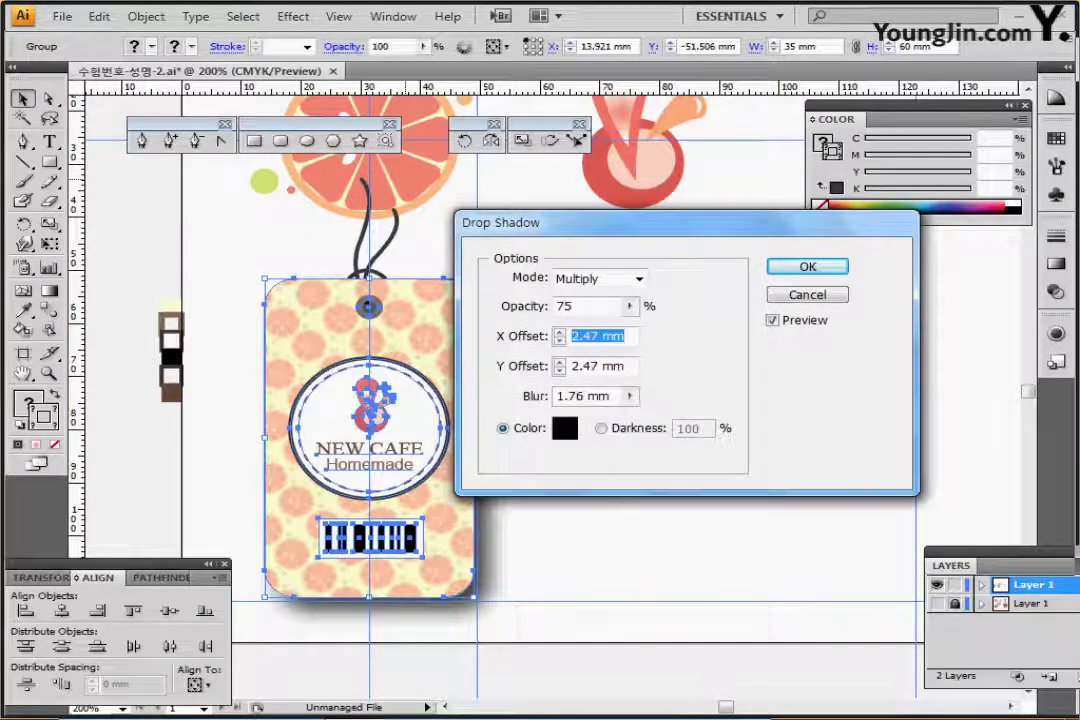
type("1")
key("Tab")
type("1")
key("Tab")
type("1")
key("Tab")
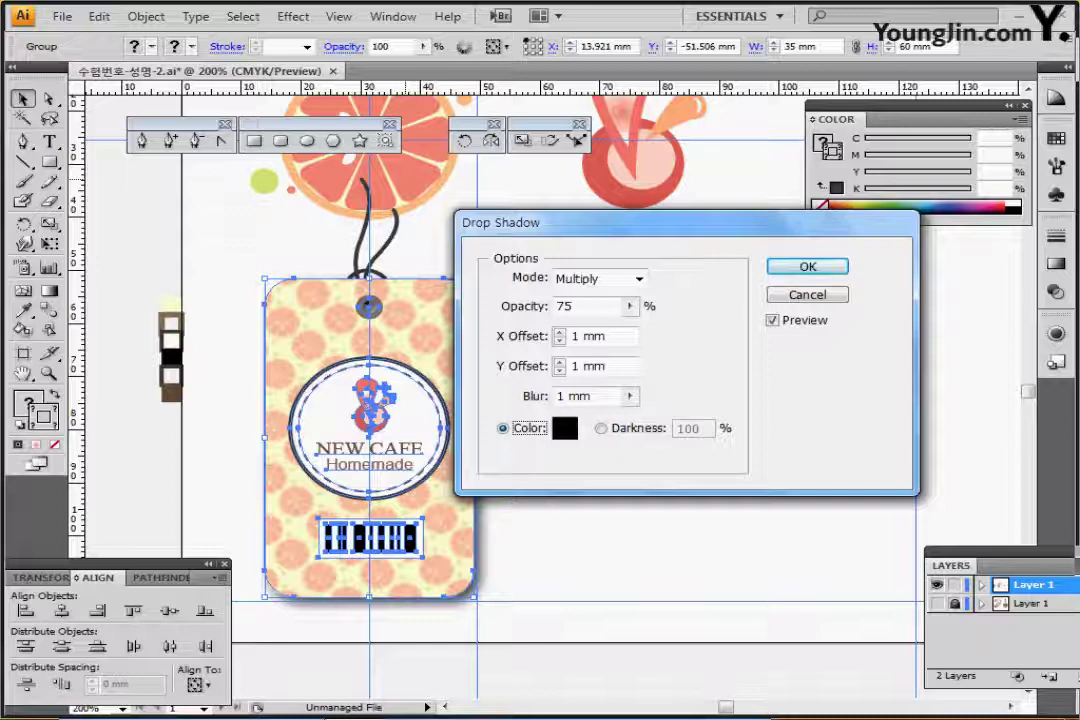
key("Return")
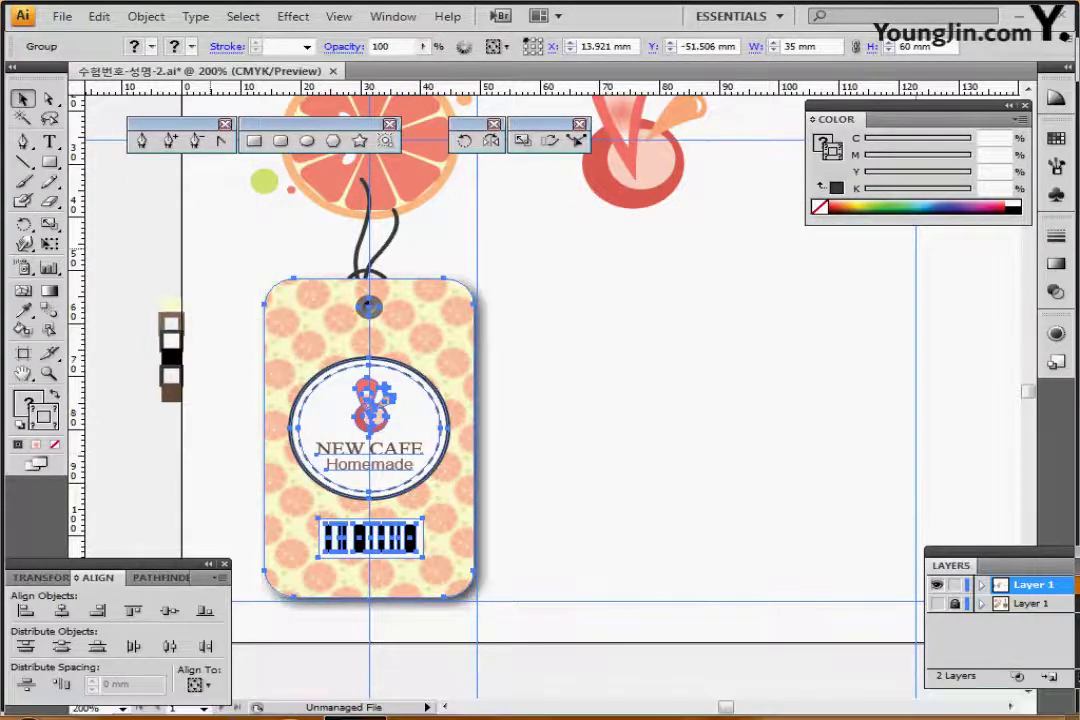
key("ctrl+shift+a")
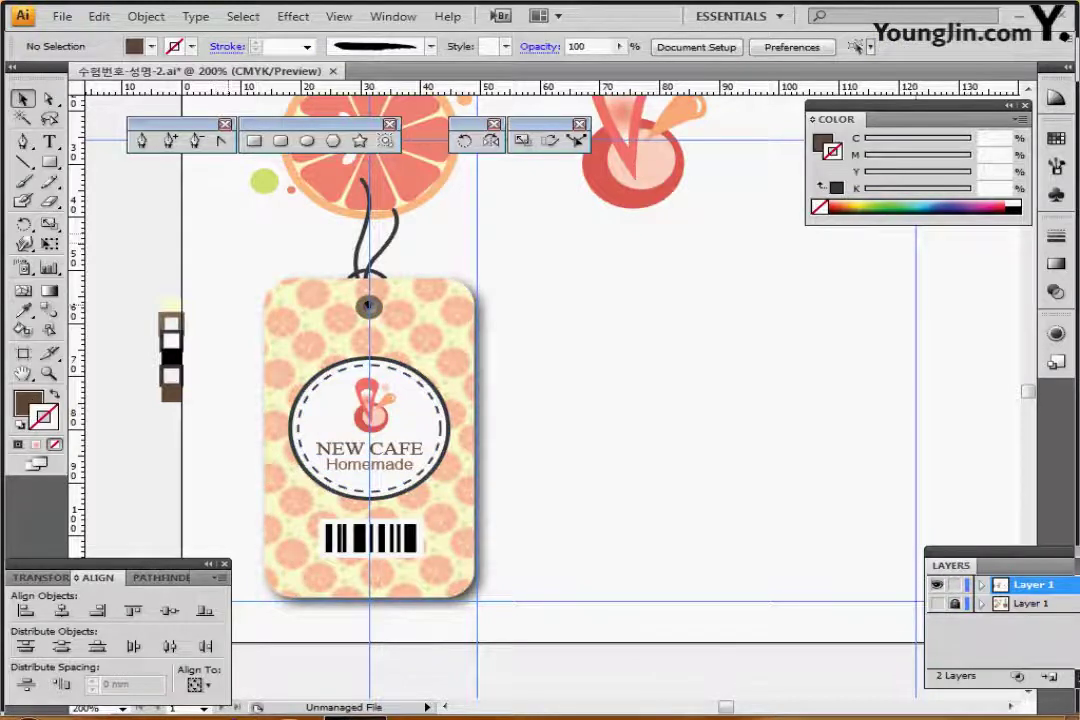
Step: Bring the two long hanging strings in front of the shadowed tag group
left_click_drag(323, 232, 408, 262)
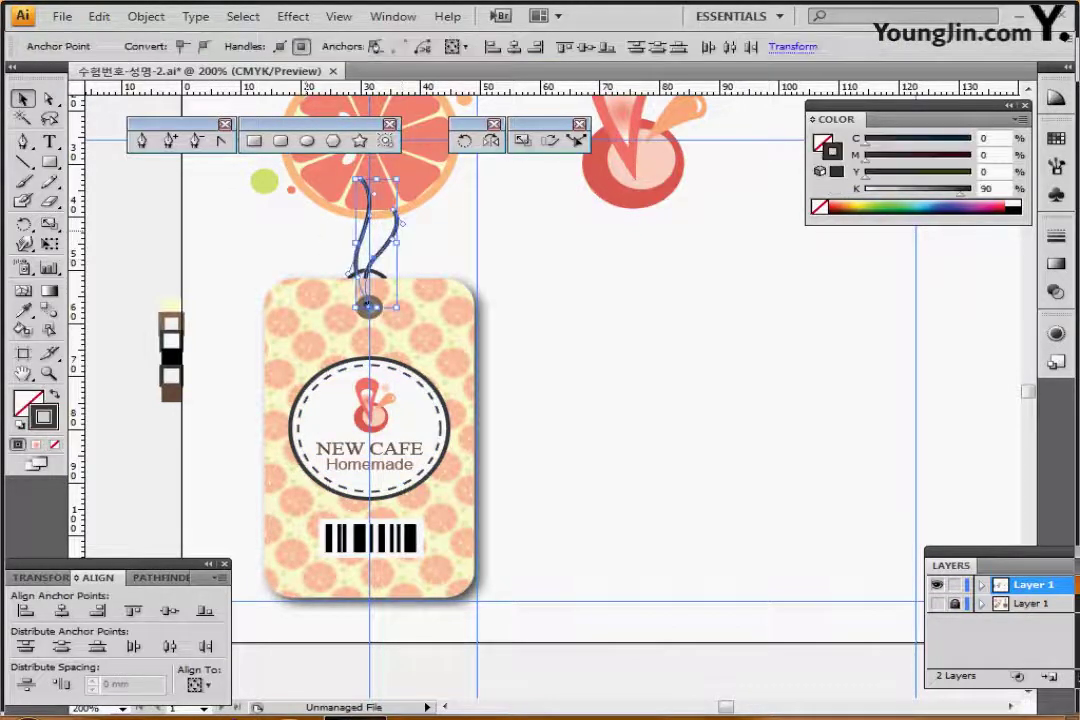
key("ctrl+shift+a")
left_click_drag(319, 229, 417, 255)
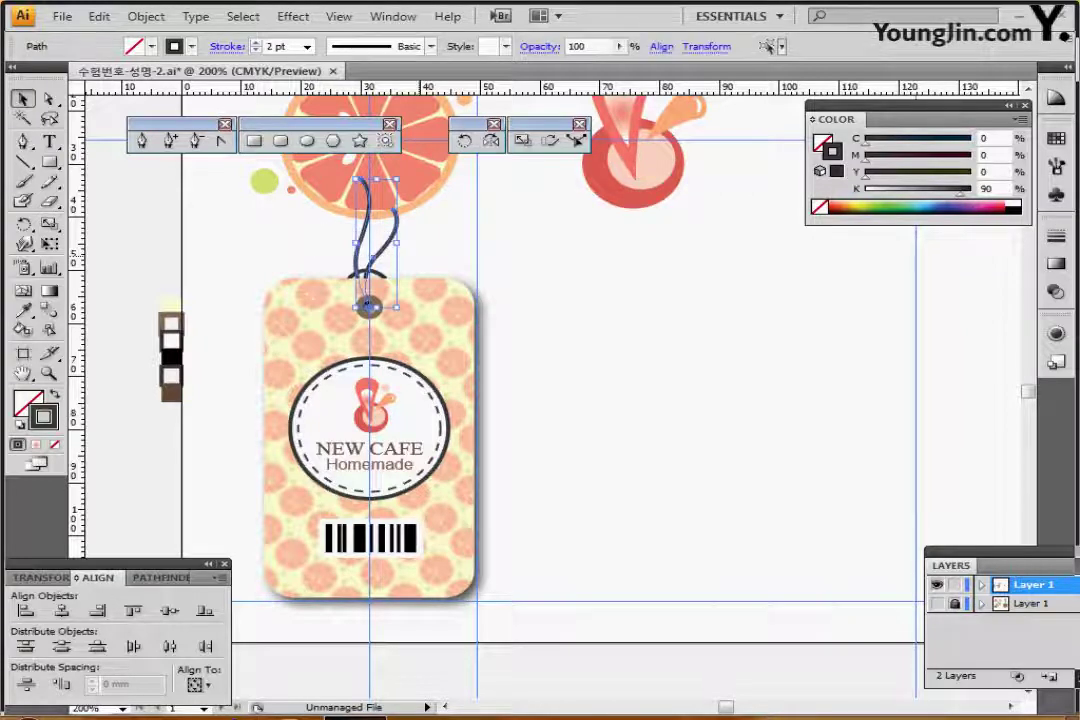
key("ctrl+shift+b")
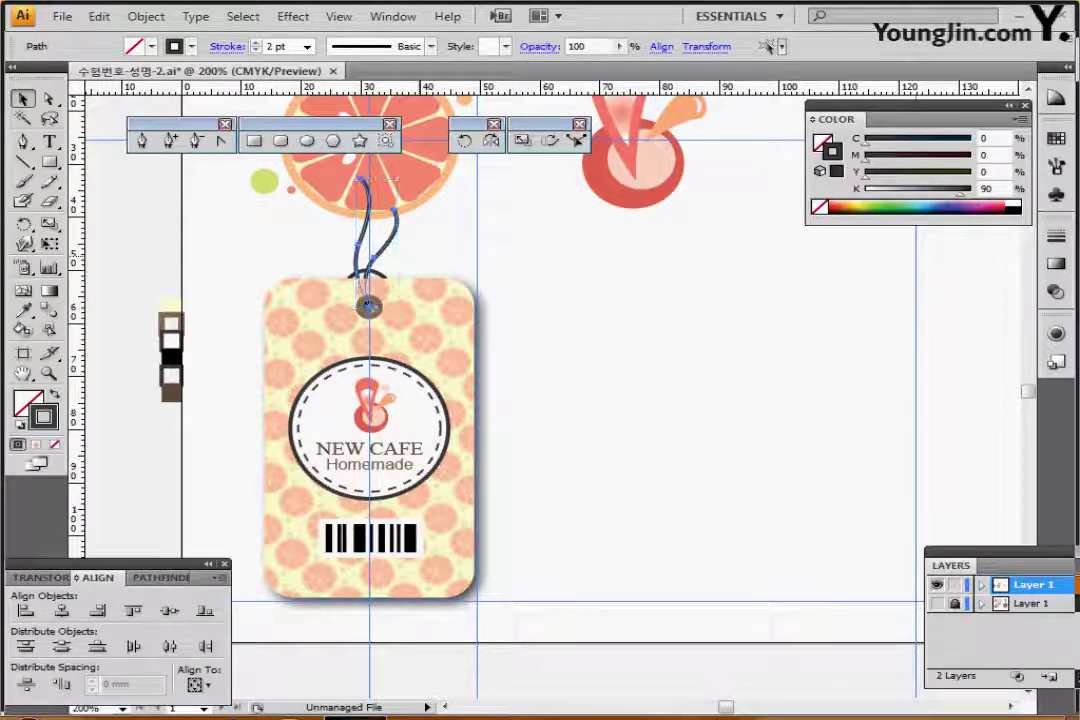
key("v")
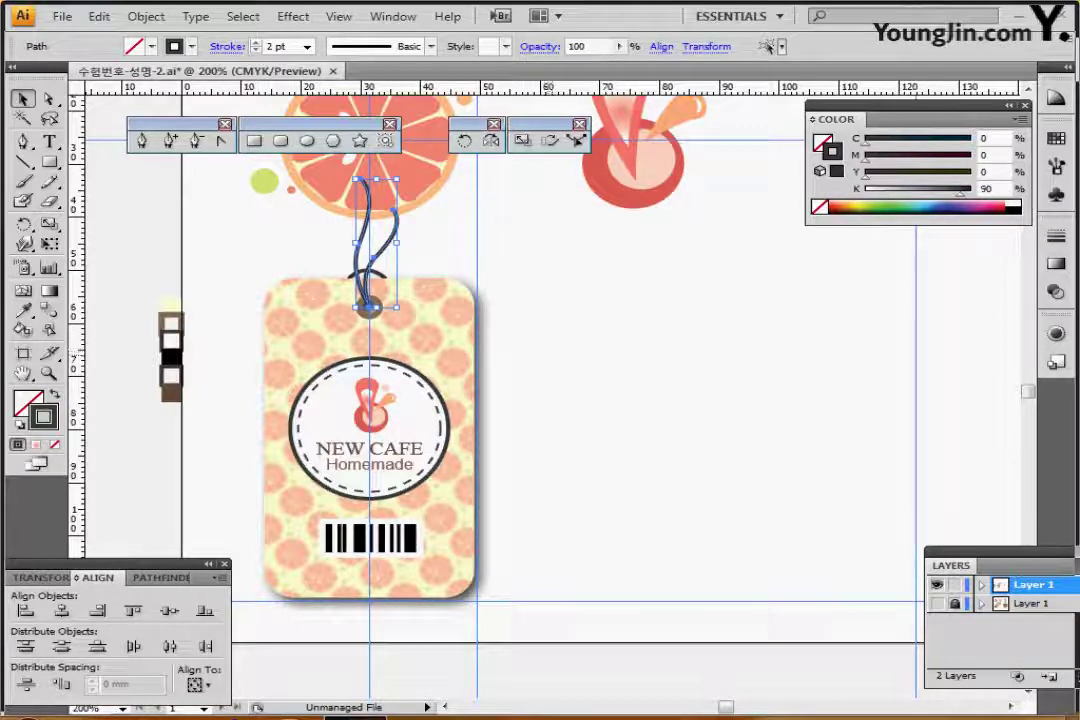
key("ctrl+shift+a")
Step: Group the hanging strings together with the shadowed citrus tag as one object
left_click_drag(215, 269, 427, 437)
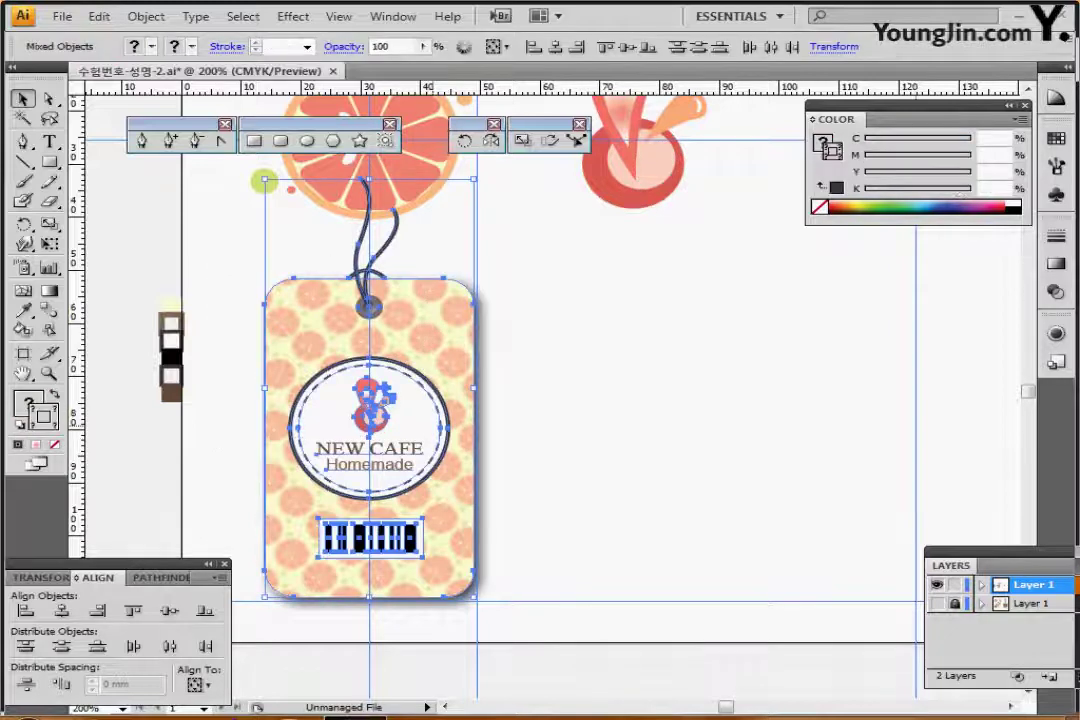
key("ctrl+g")
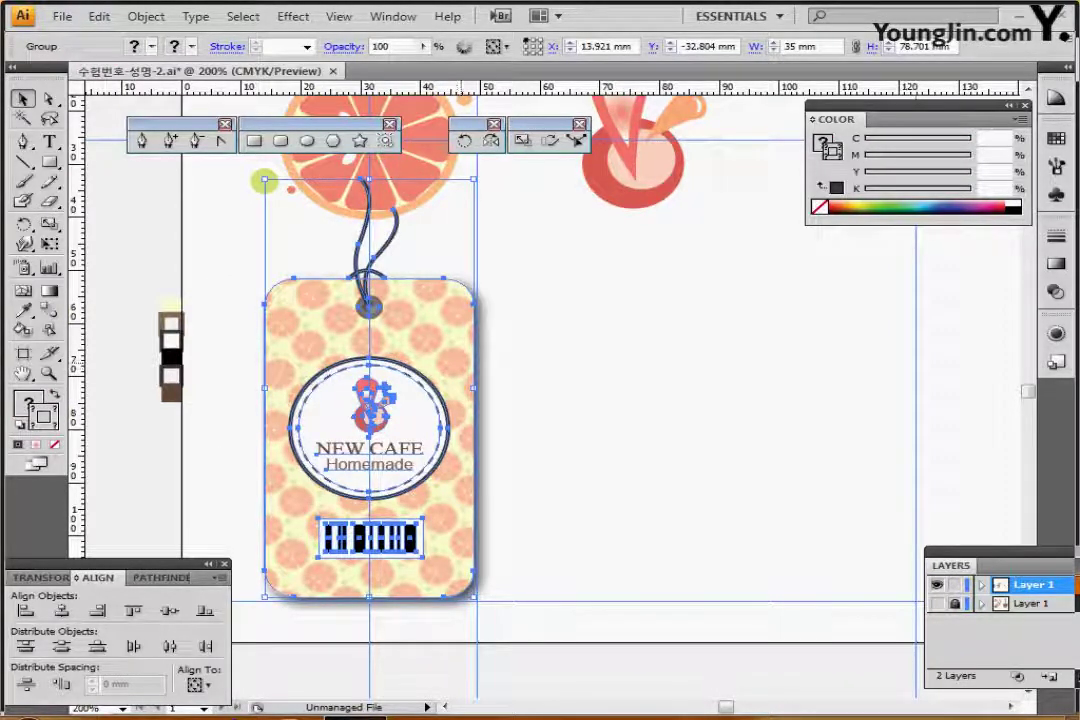
left_click(455, 398, "ctrl")
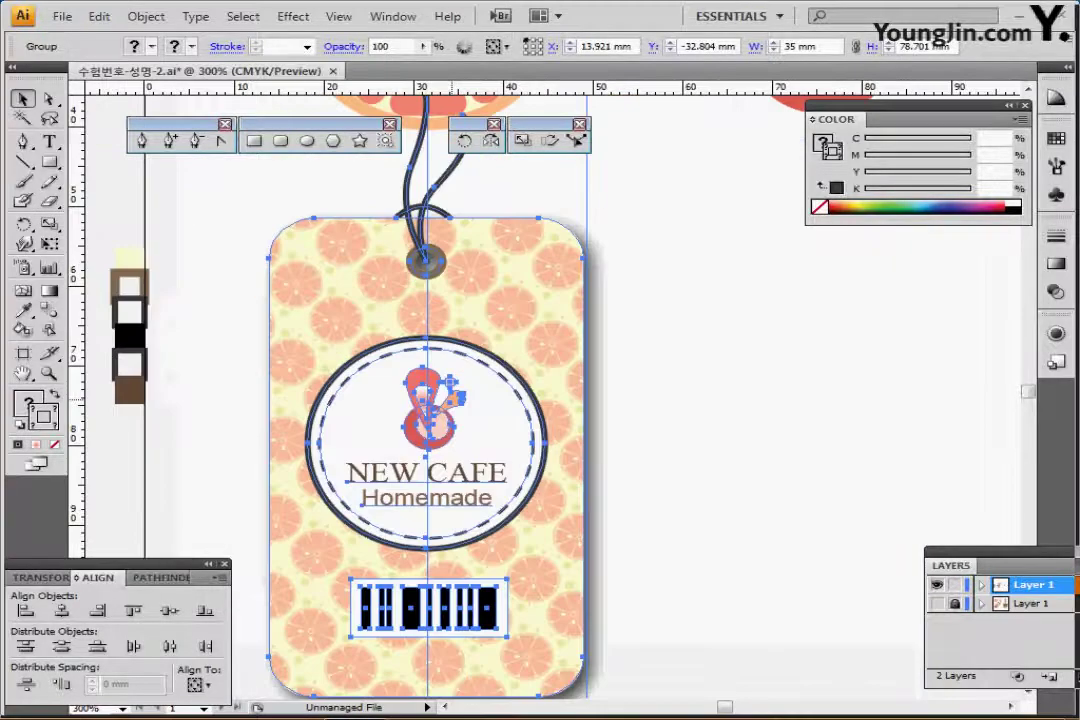
left_click(464, 398, "ctrl+alt")
left_click_drag(464, 398, 287, 408)
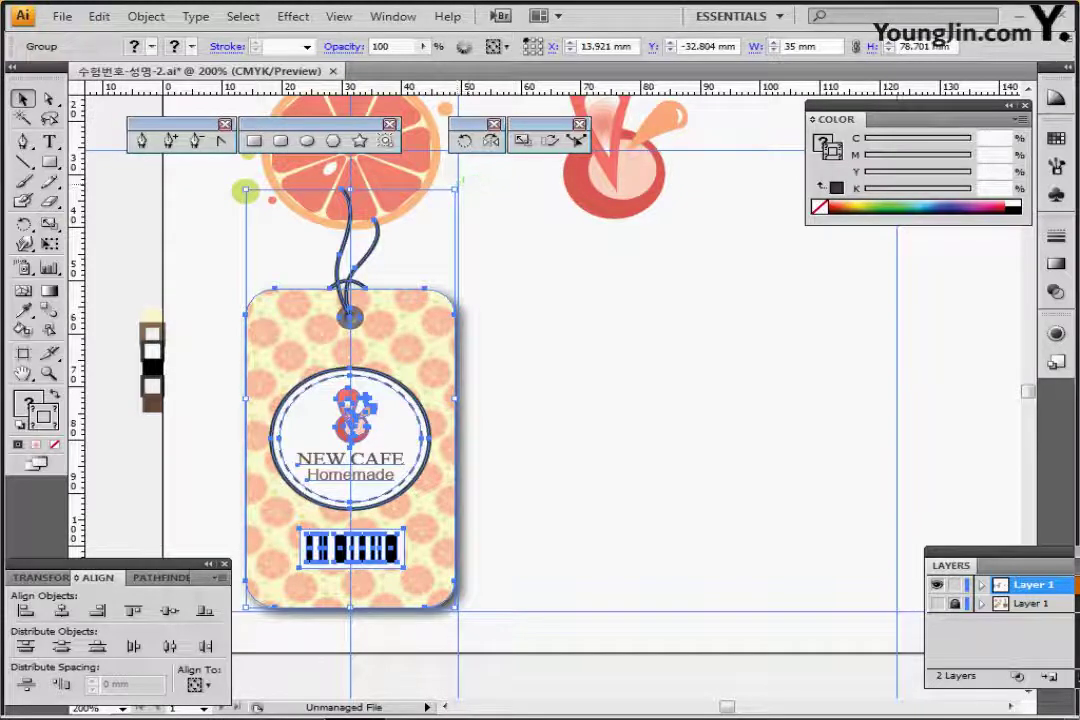
Step: Rotate the complete tag group about 45° clockwise, move it about 18.5 mm to the right and deselect it
left_click_drag(470, 178, 621, 348)
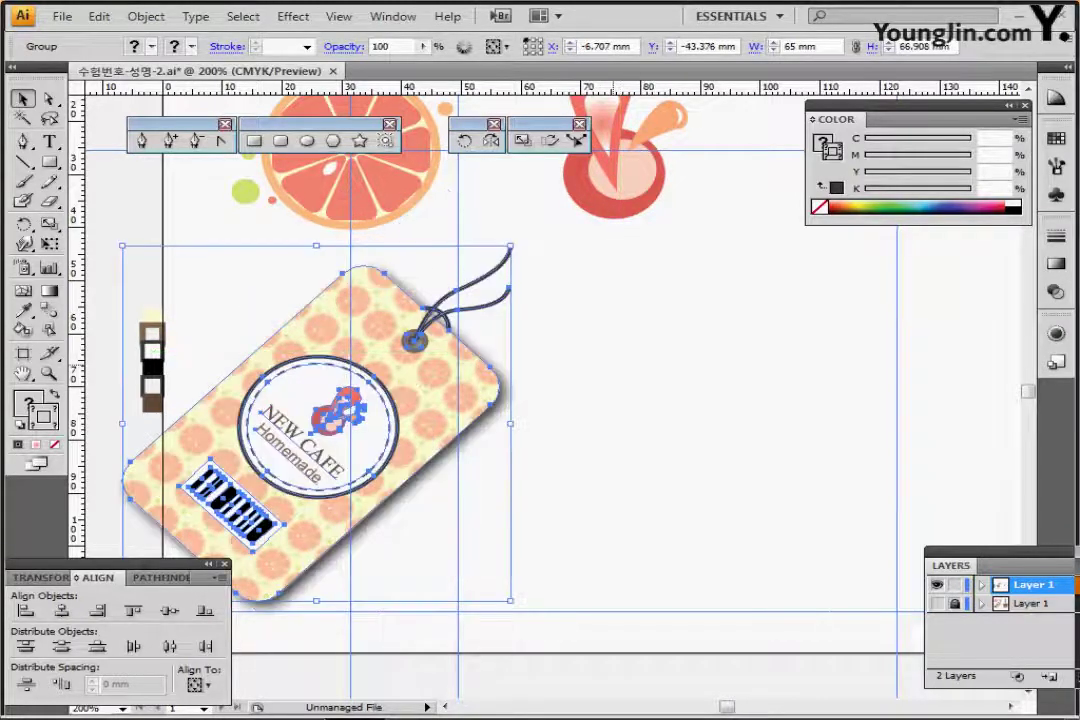
left_click_drag(395, 453, 515, 450)
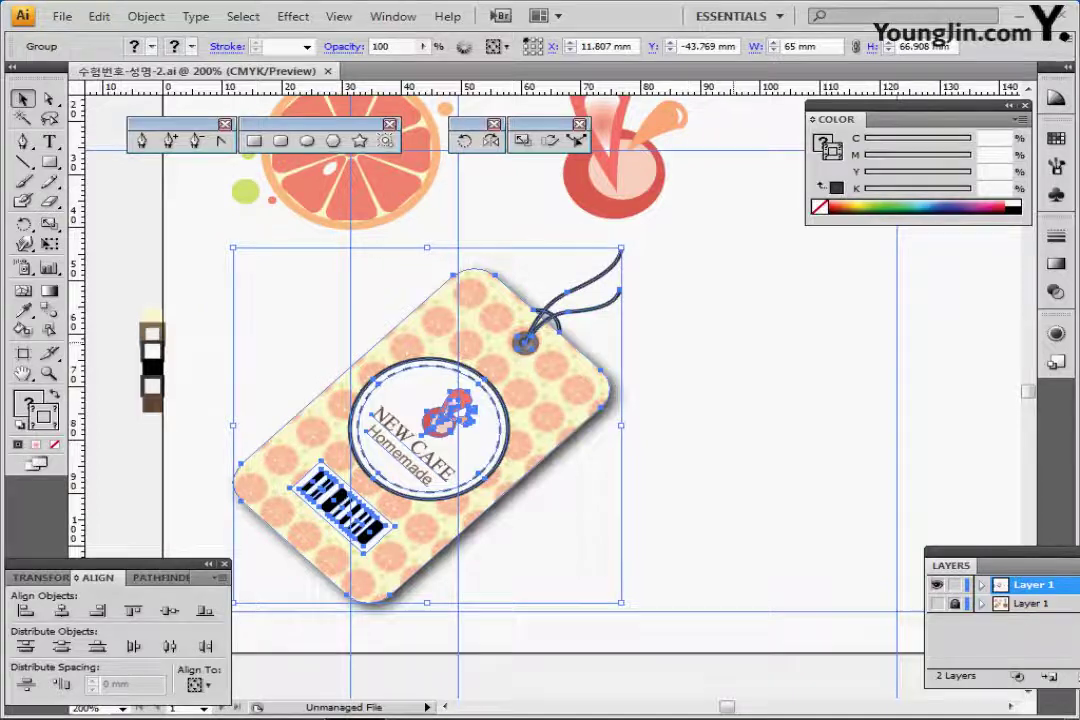
left_click_drag(700, 400, 384, 414)
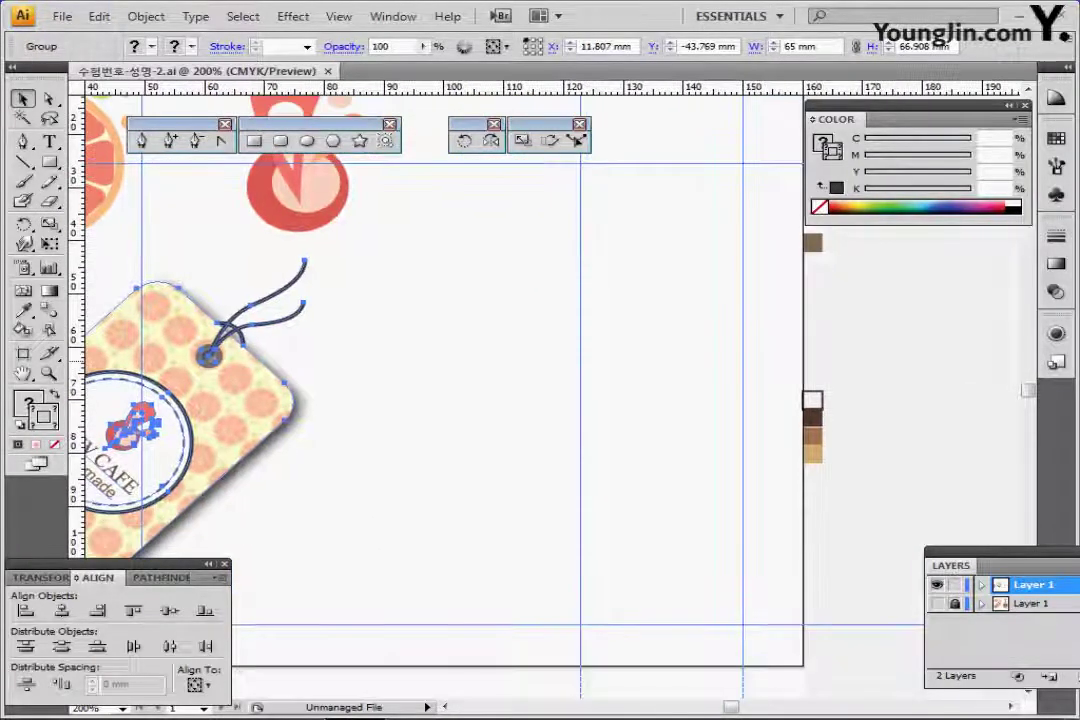
key("ctrl+shift+a")
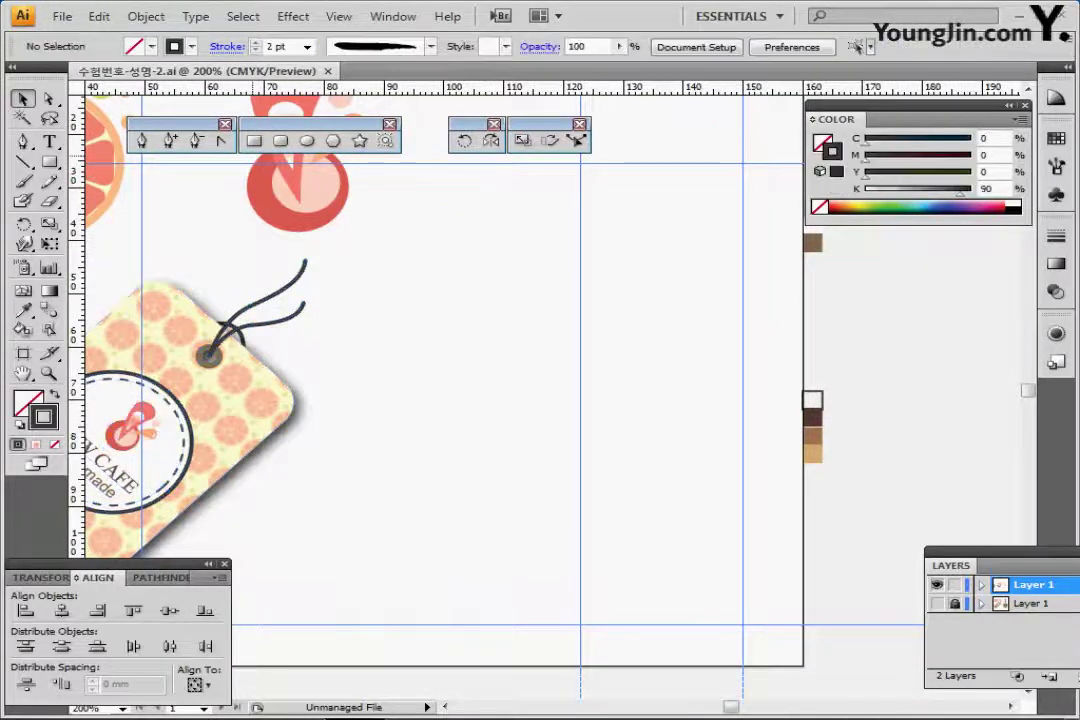
Step: Create a 33 × 66 mm rounded rectangle with 3 mm corner radius beside the tag, using the pale blue-grey swatch at 40% opacity
left_click(280, 140)
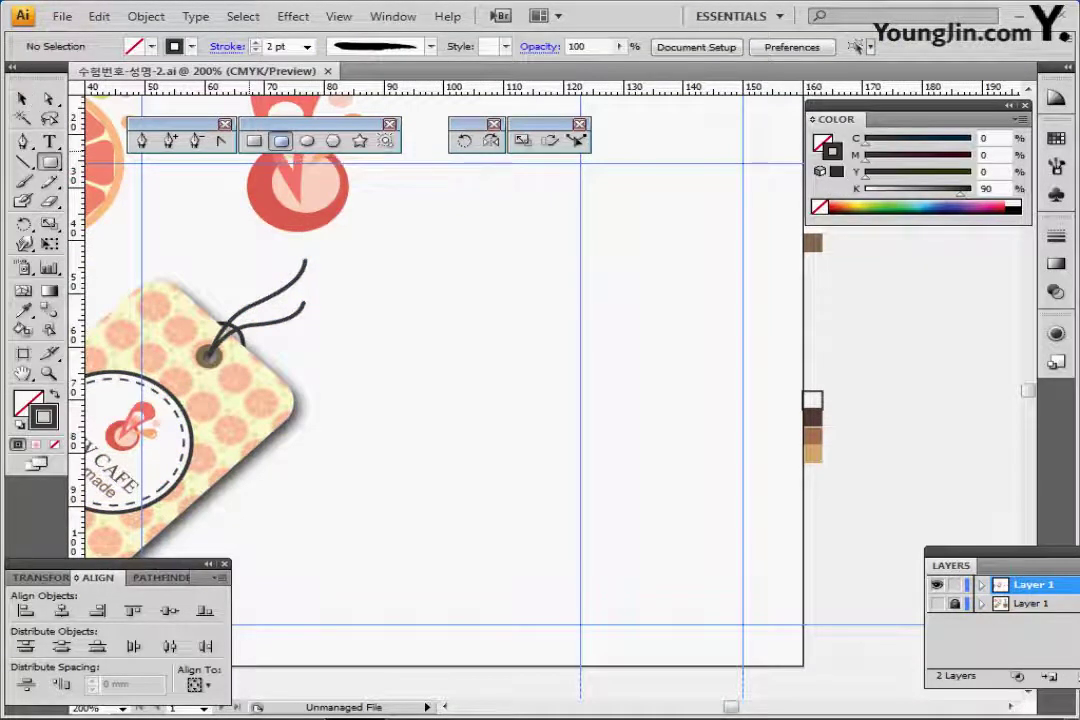
left_click_drag(450, 200, 300, 282)
left_click(663, 273)
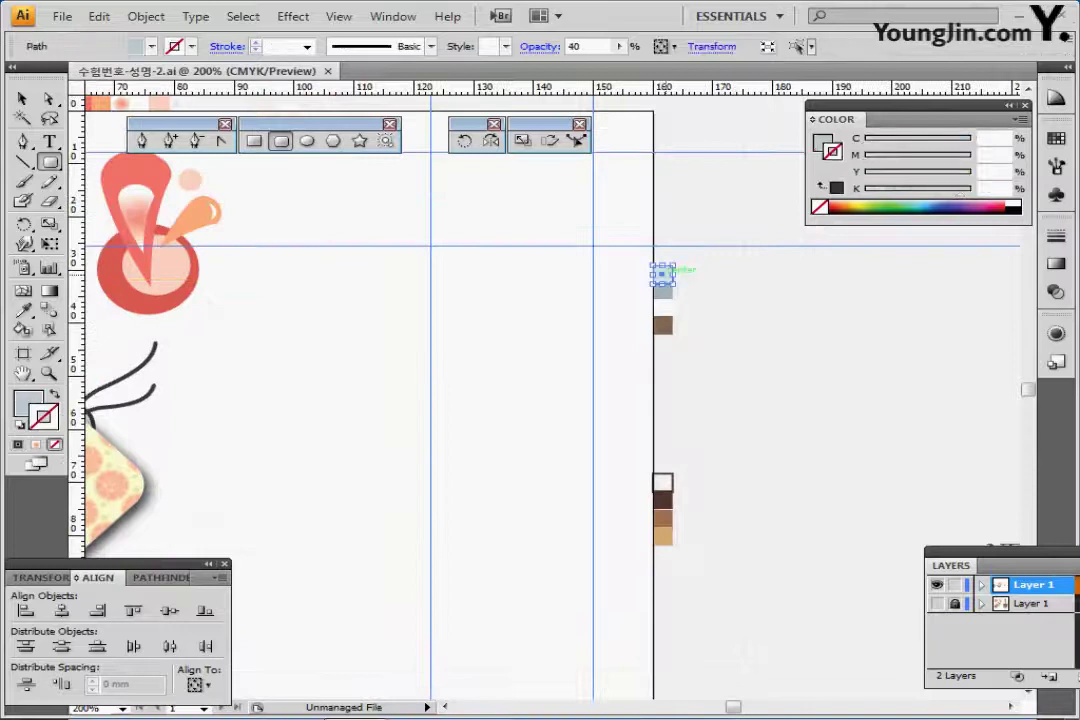
scroll(600, 300, "down", 2)
scroll(600, 300, "left", 1)
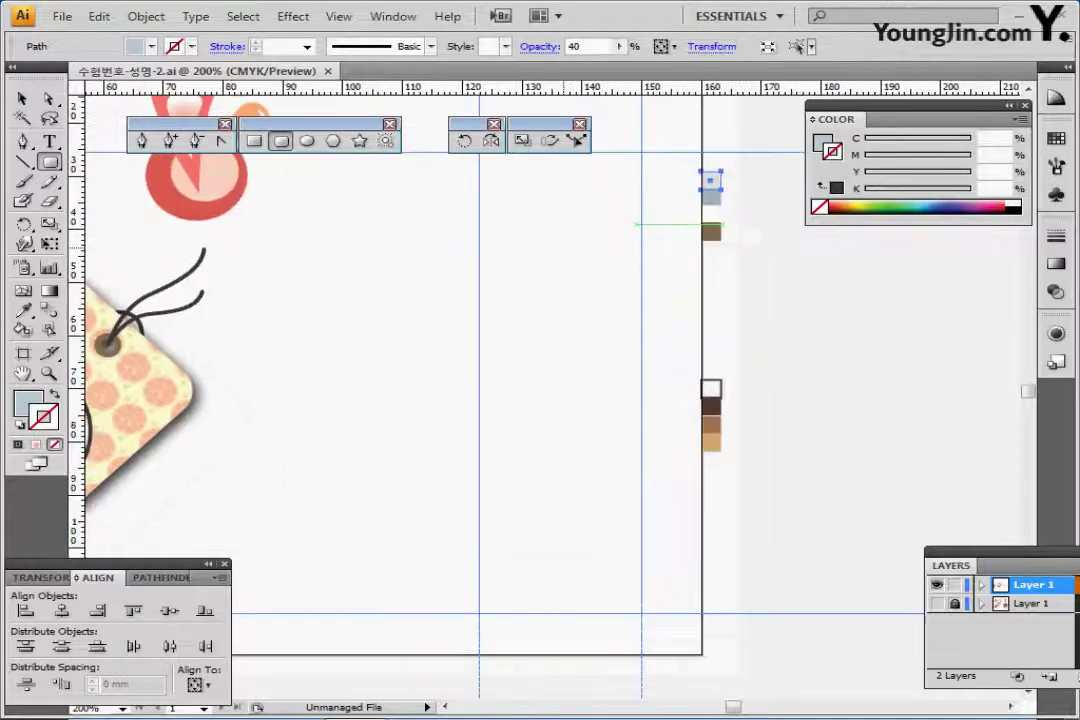
left_click(367, 214)
type("33")
key("Tab")
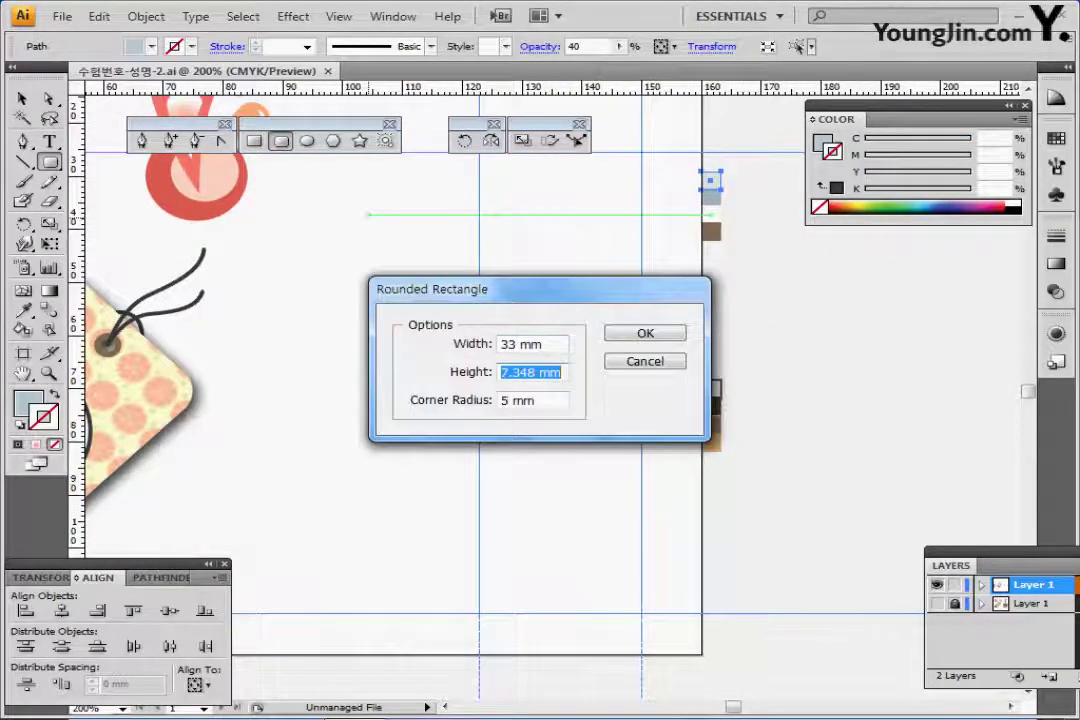
type("66")
key("Tab")
type("3")
key("Return")
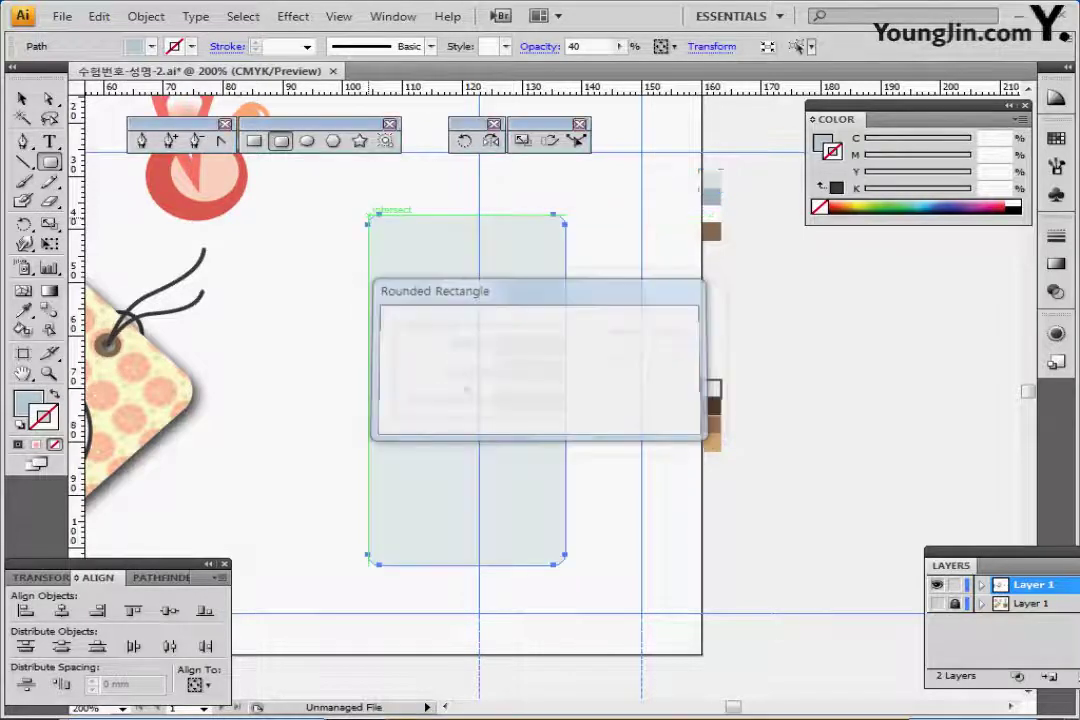
Step: Position the pale rounded rectangle around the vertical centre guide, with its base just above the lower horizontal guide
left_click_drag(541, 320, 554, 319)
left_click(40, 577)
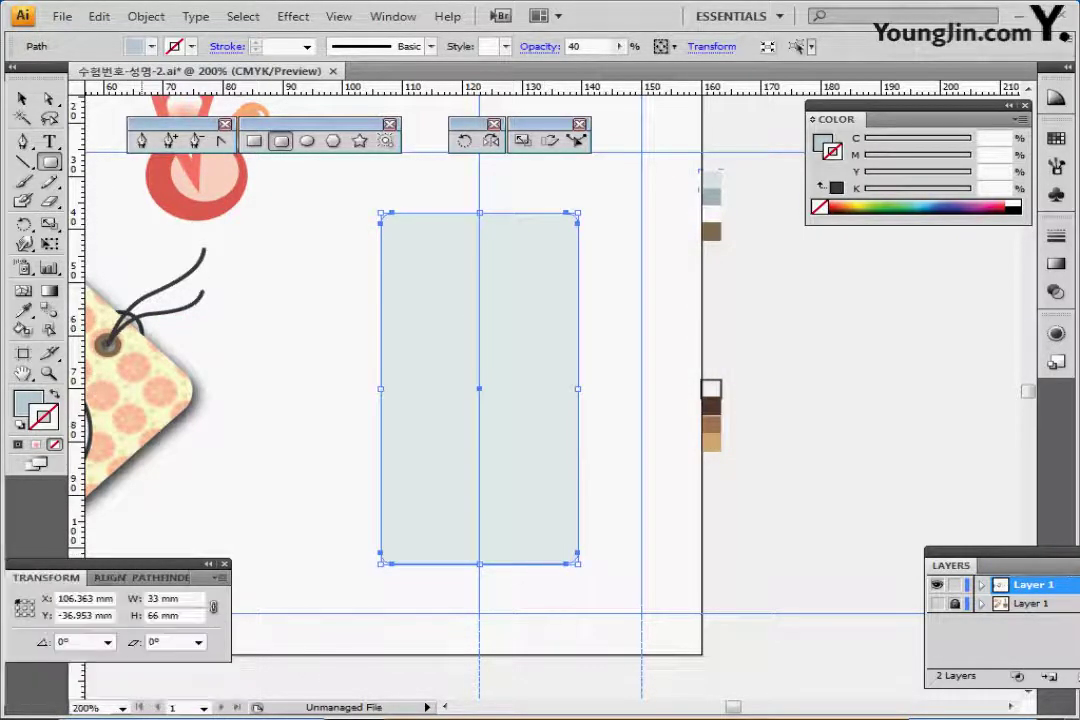
key("shift+F7")
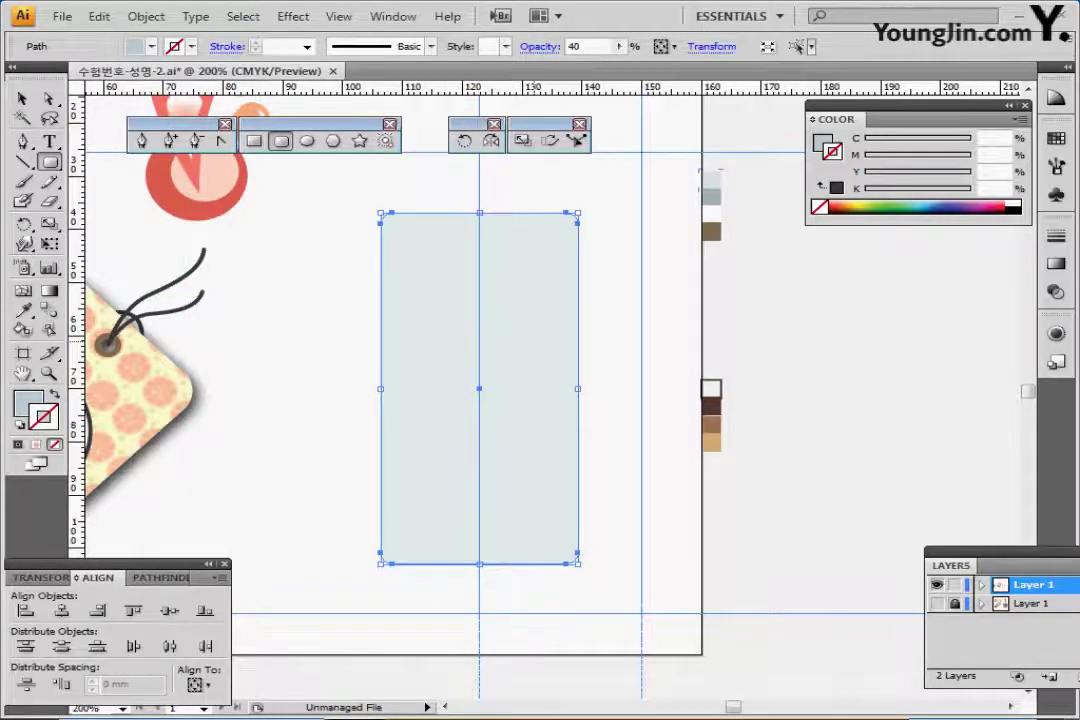
left_click_drag(540, 333, 546, 336)
key("a")
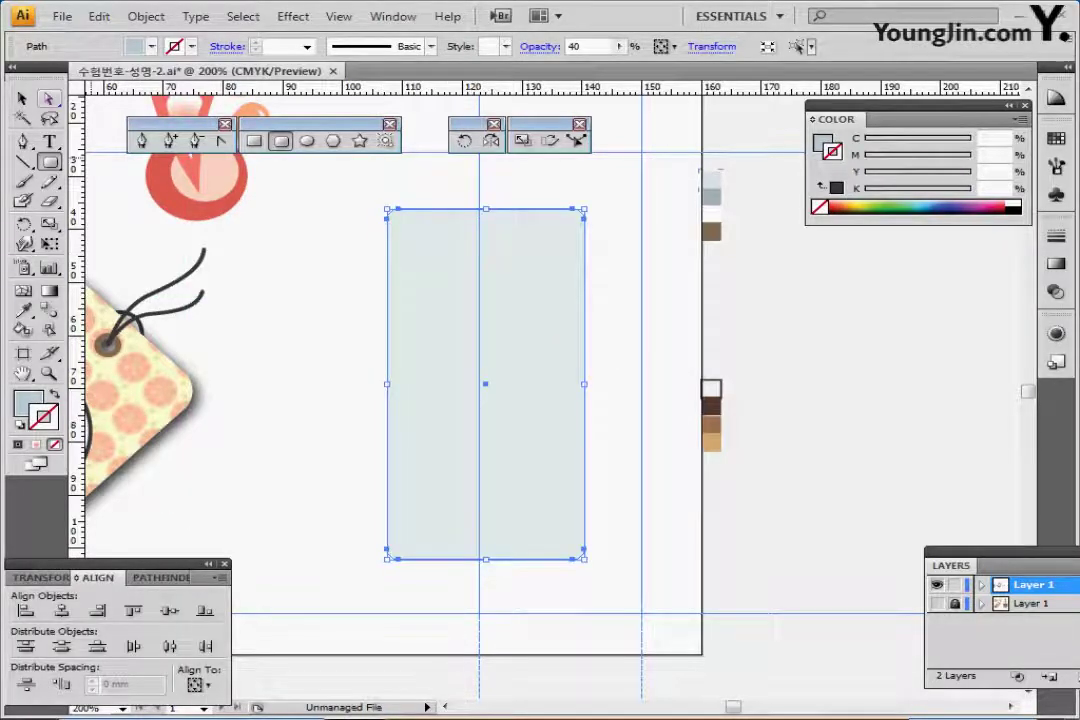
left_click_drag(512, 427, 520, 462)
Step: Delete the two uppermost anchor points of the rounded rectangle to remove its rounded upper corners
left_click(370, 213)
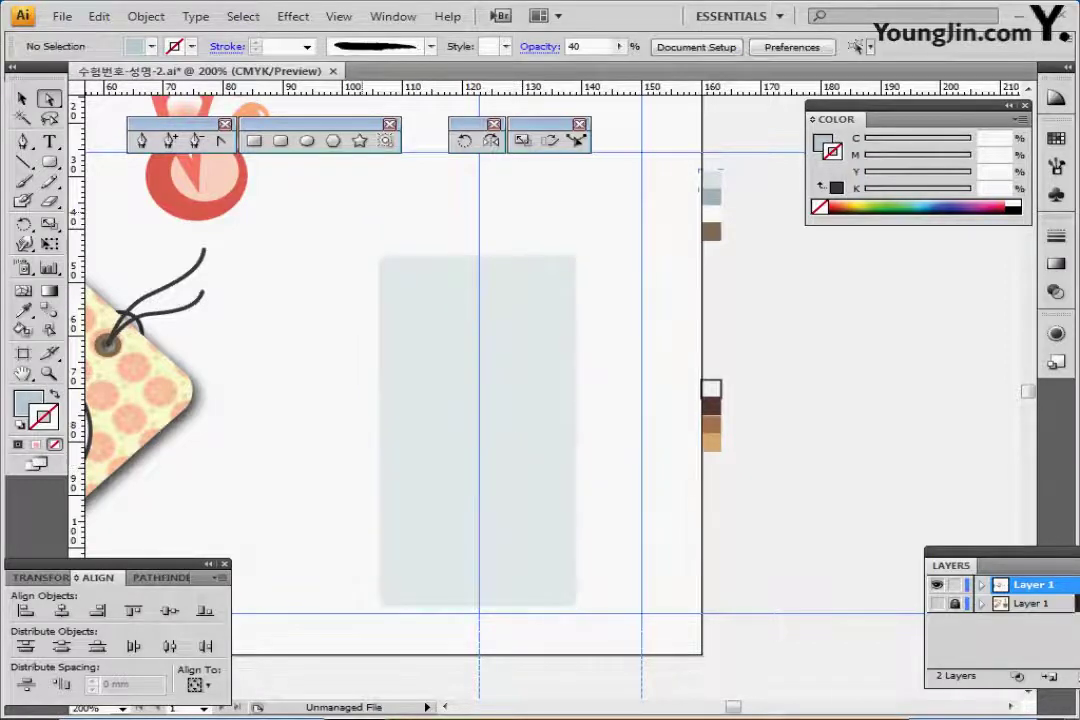
left_click_drag(362, 212, 571, 257)
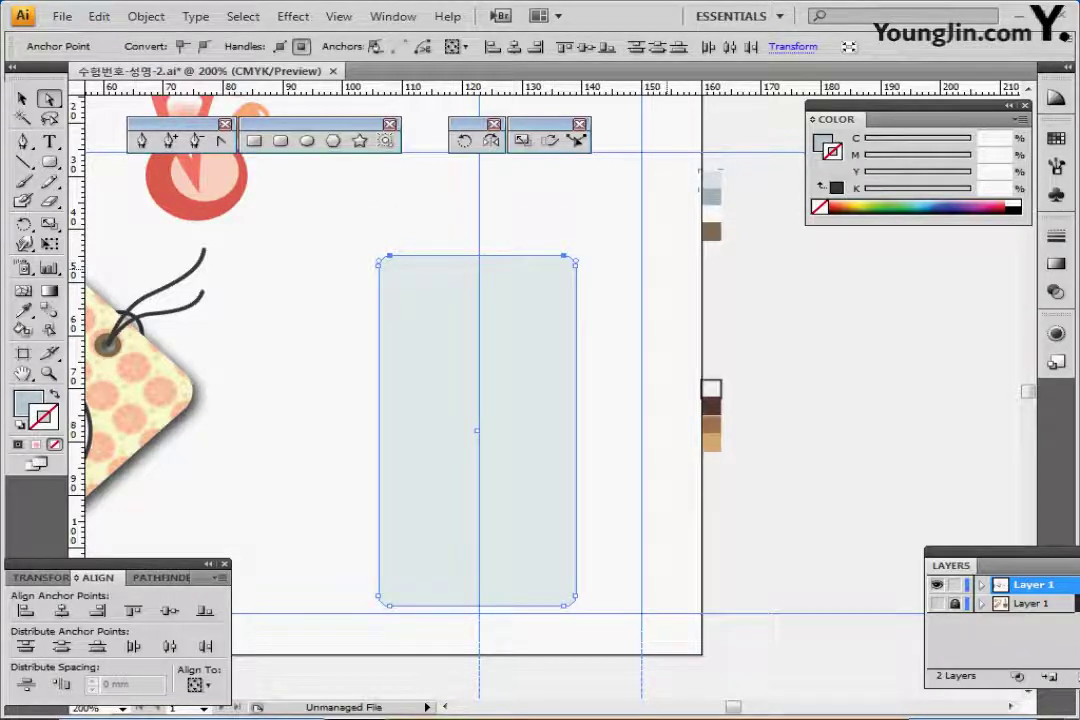
key("Delete")
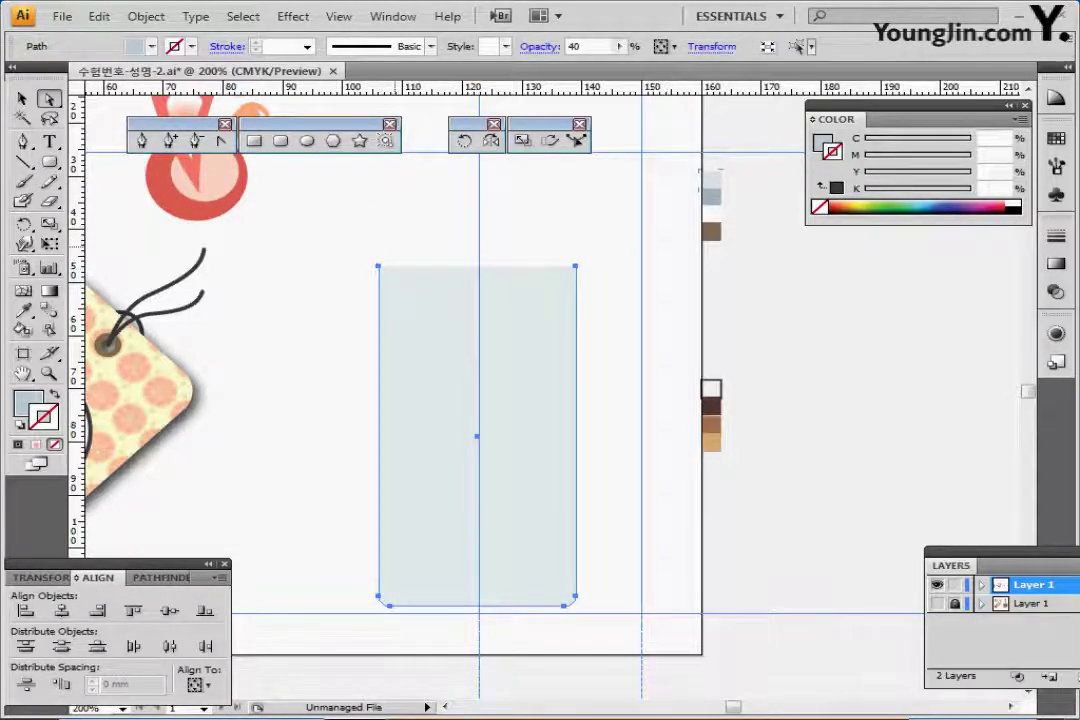
Step: Scale the two upper anchor points outward from the centre guide to about 46 mm apart, forming a tapered cup
left_click_drag(347, 246, 617, 291)
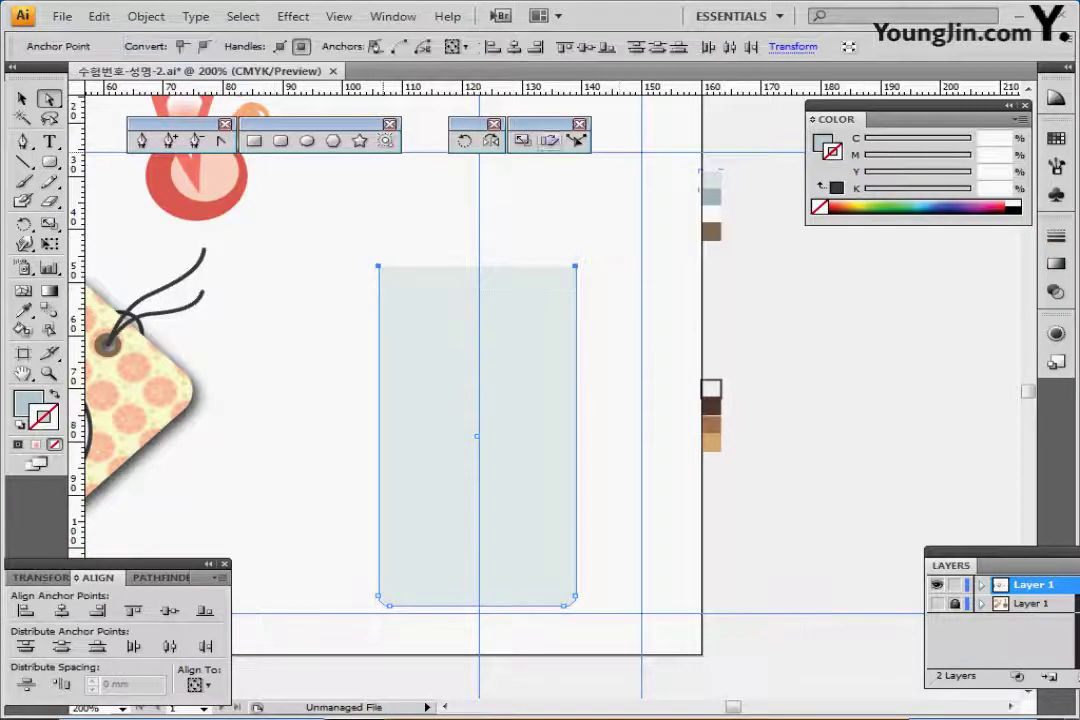
left_click(522, 140)
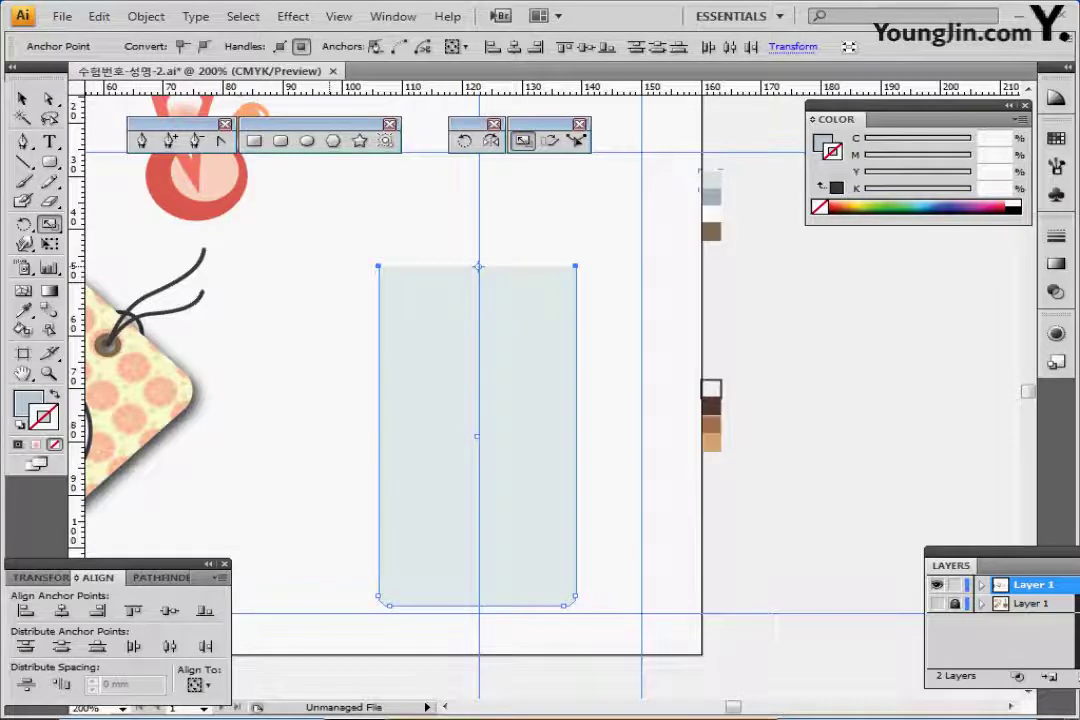
left_click_drag(332, 267, 294, 275)
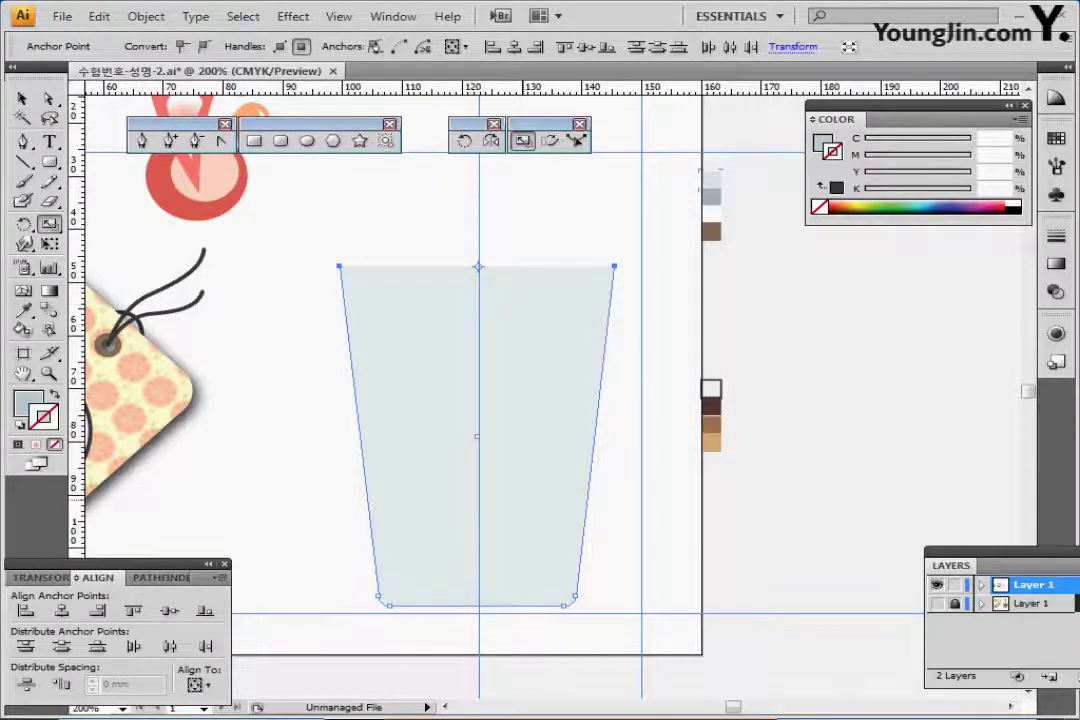
Step: Draw a flat ellipse about 34 mm wide, centred on the vertical guide and overlapping the cup's base
left_click_drag(550, 356, 514, 300)
key("l")
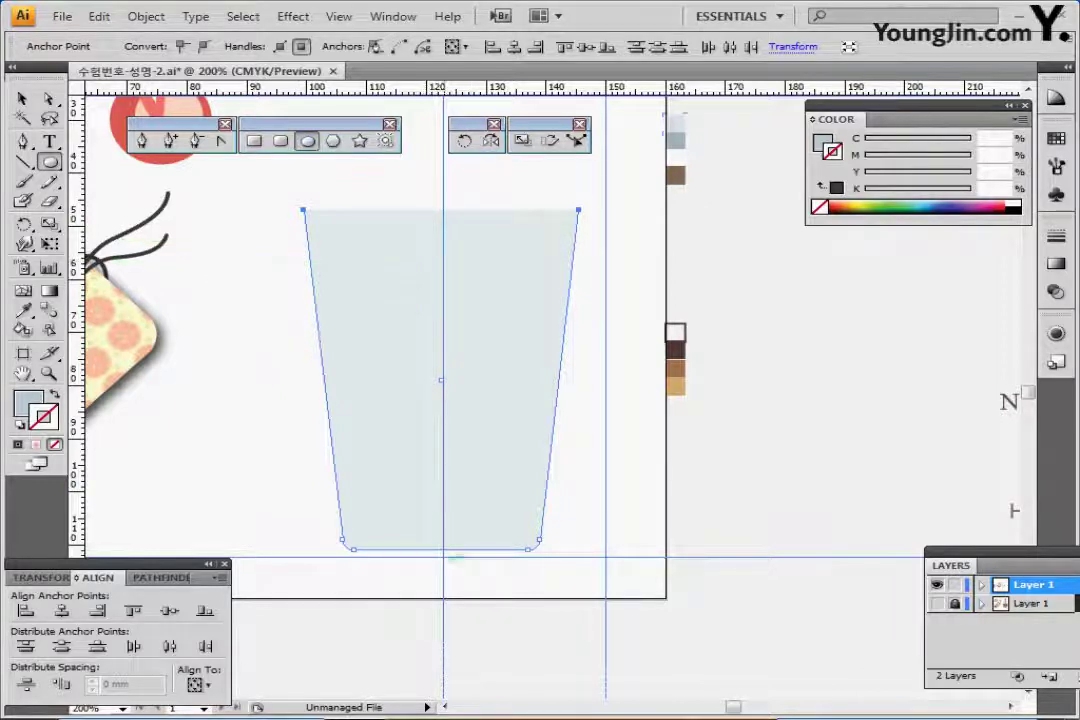
left_click_drag(443, 559, 545, 602)
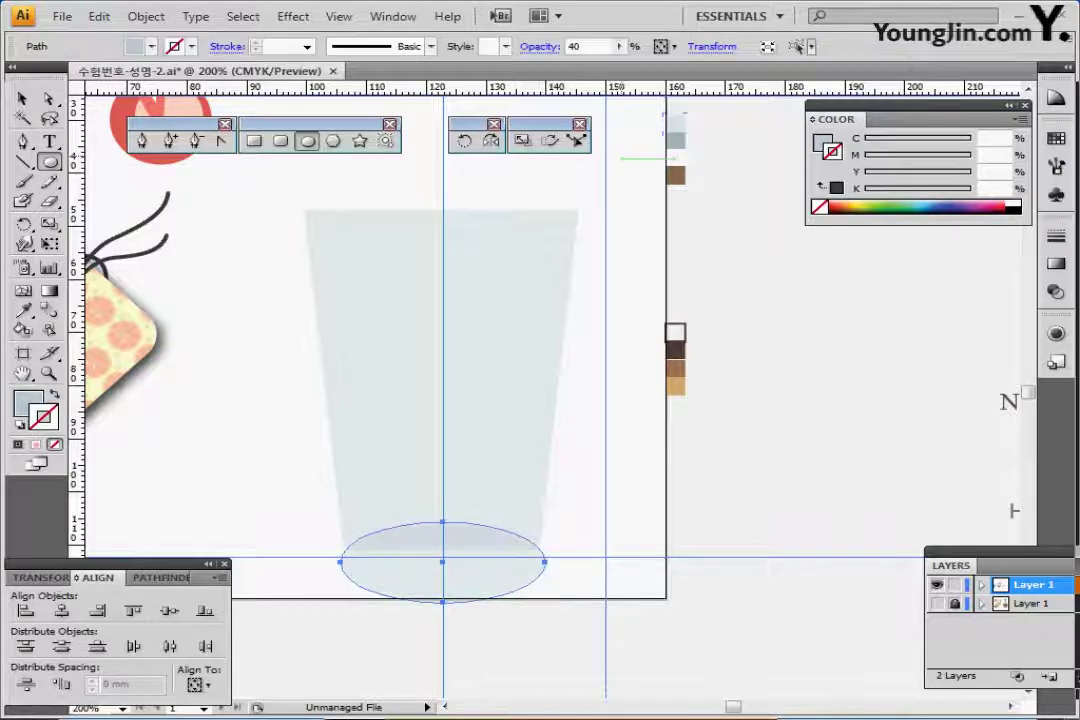
Step: Set the opacity of both the cup body and the base ellipse to 100%
key("ctrl+a")
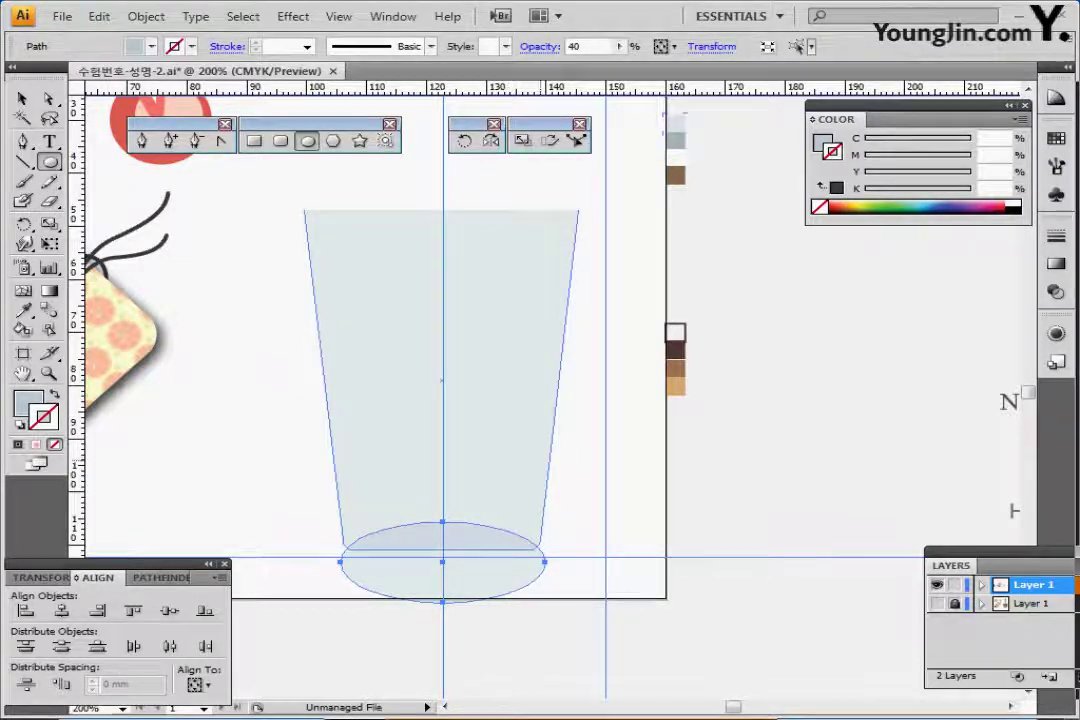
left_click_drag(248, 419, 369, 572)
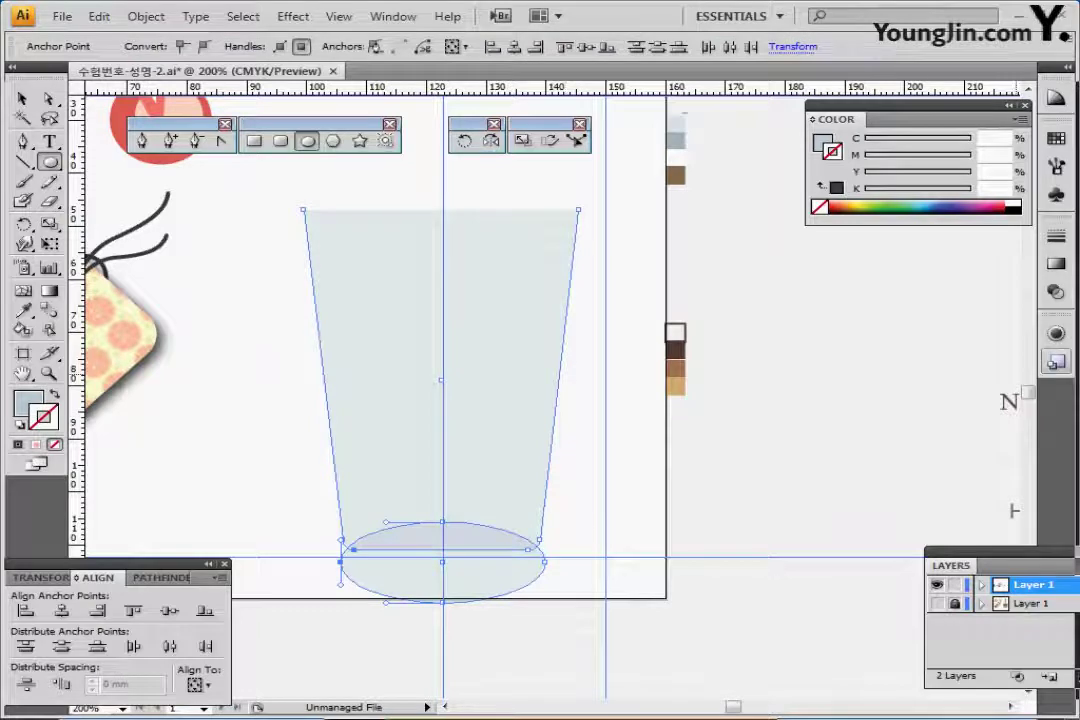
left_click(1055, 292)
left_click(985, 252)
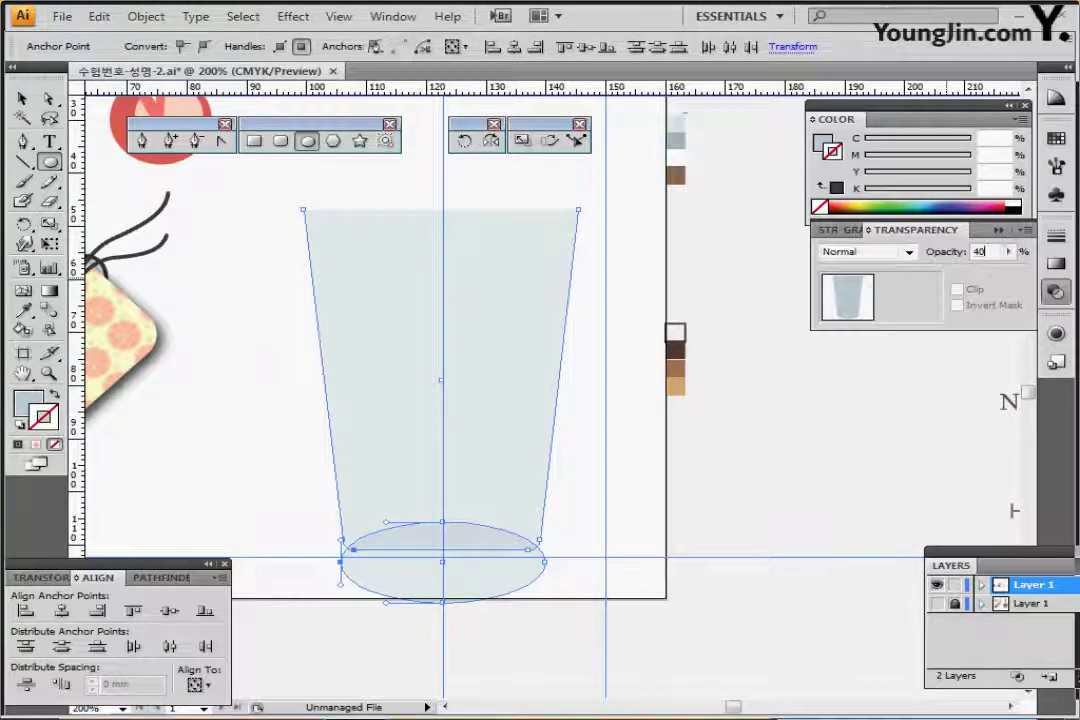
type("100")
key("Return")
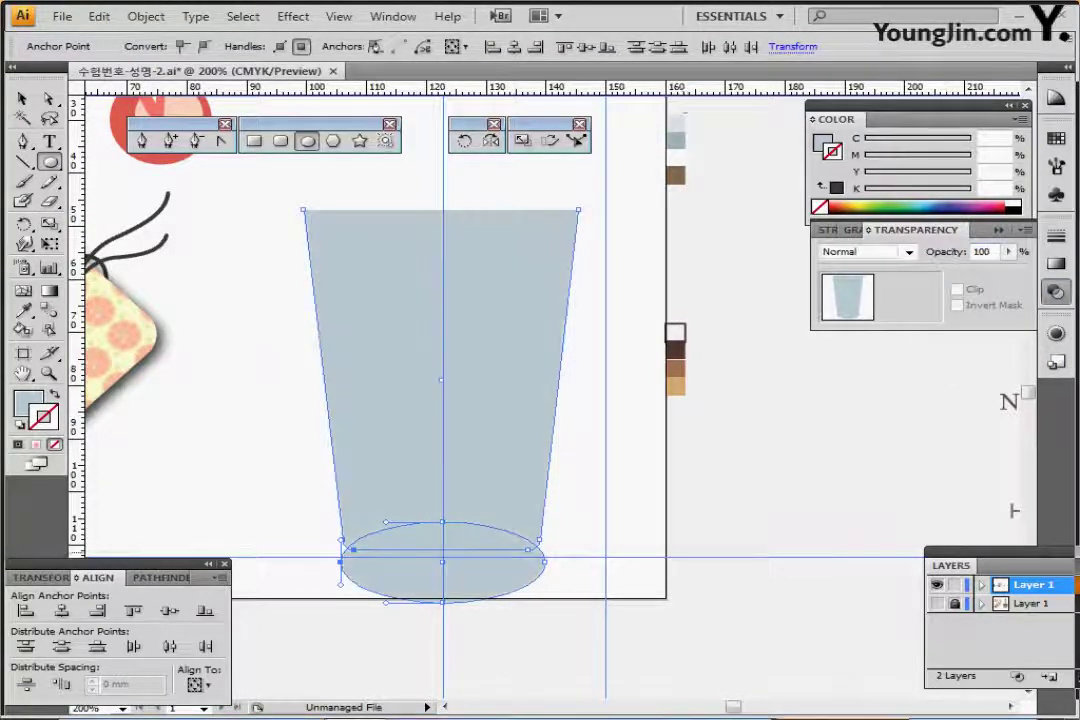
Step: Recolour the base ellipse with the darker blue-grey swatch beside the artboard, then deselect it
left_click(682, 555, "ctrl")
left_click(470, 420, "ctrl")
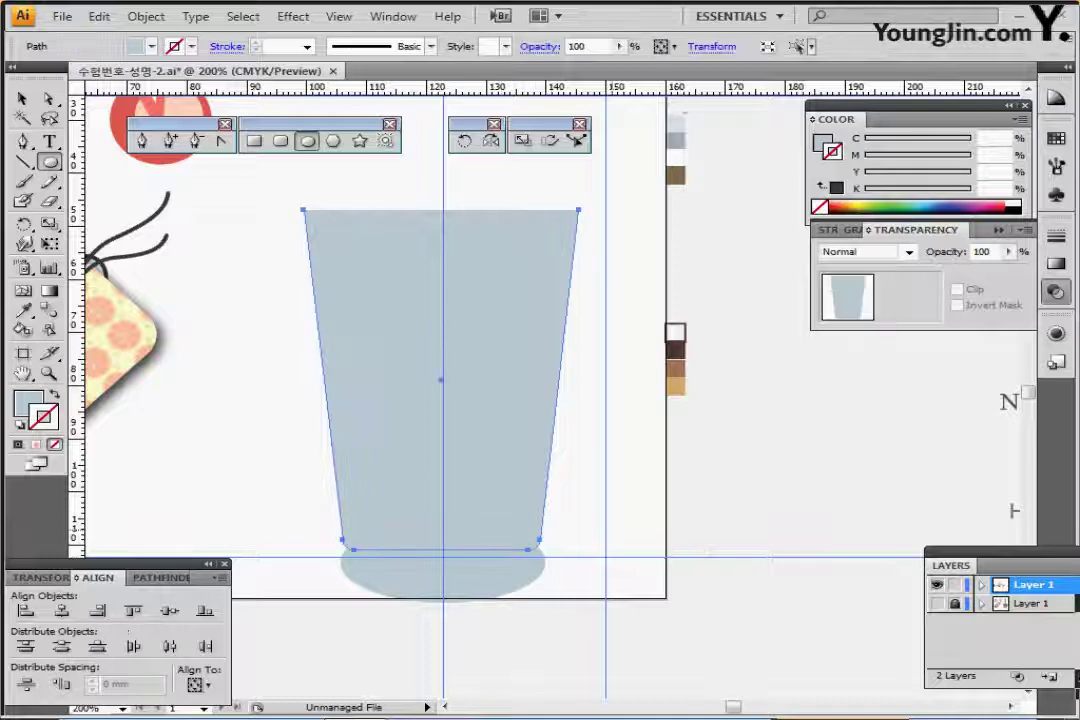
left_click(628, 590, "ctrl")
left_click(480, 580, "ctrl")
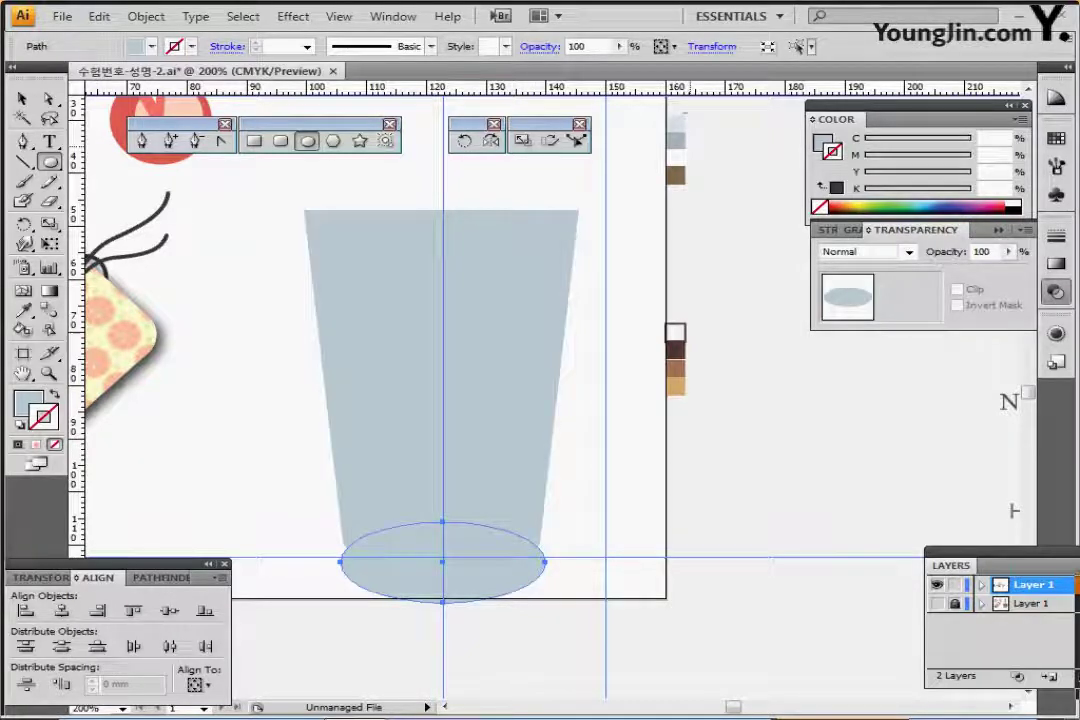
key("i")
left_click(676, 141)
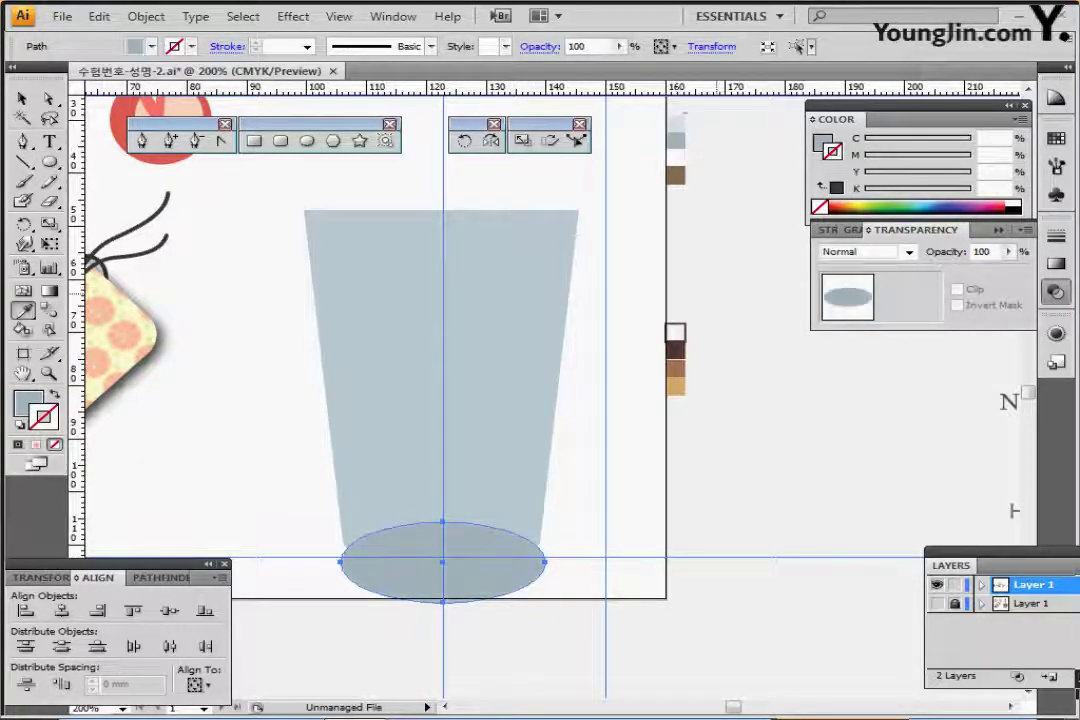
left_click(662, 562, "ctrl")
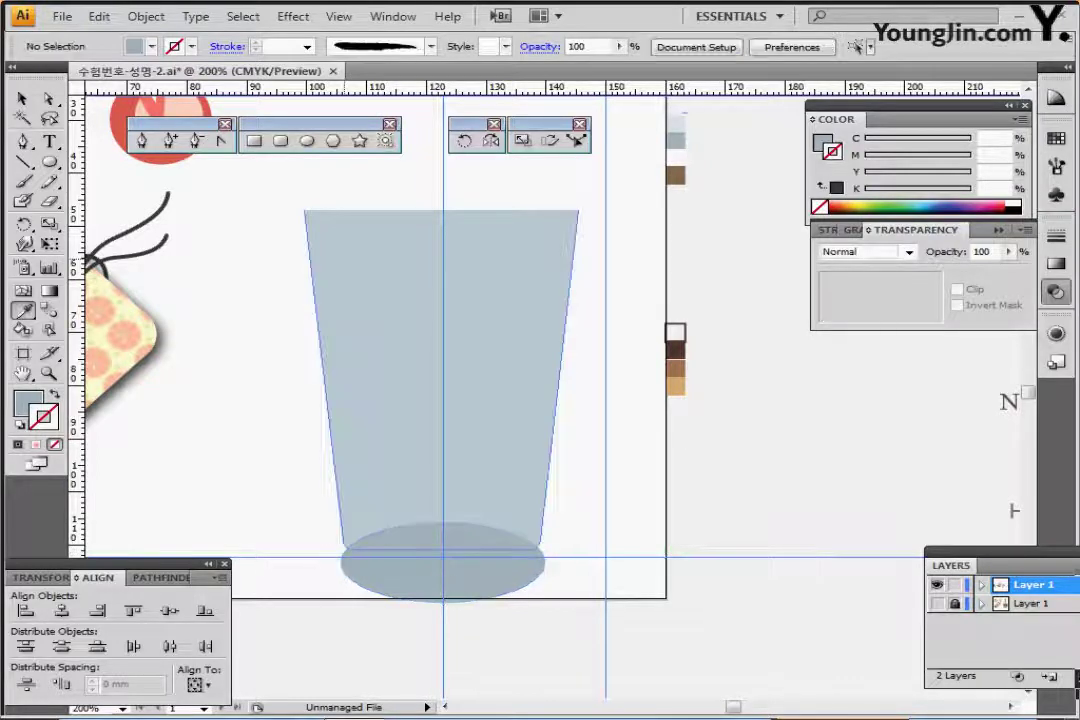
Step: Draw a rectangle about 42 mm wide over the lower part of the ellipse and give it the default white fill and black stroke
key("m")
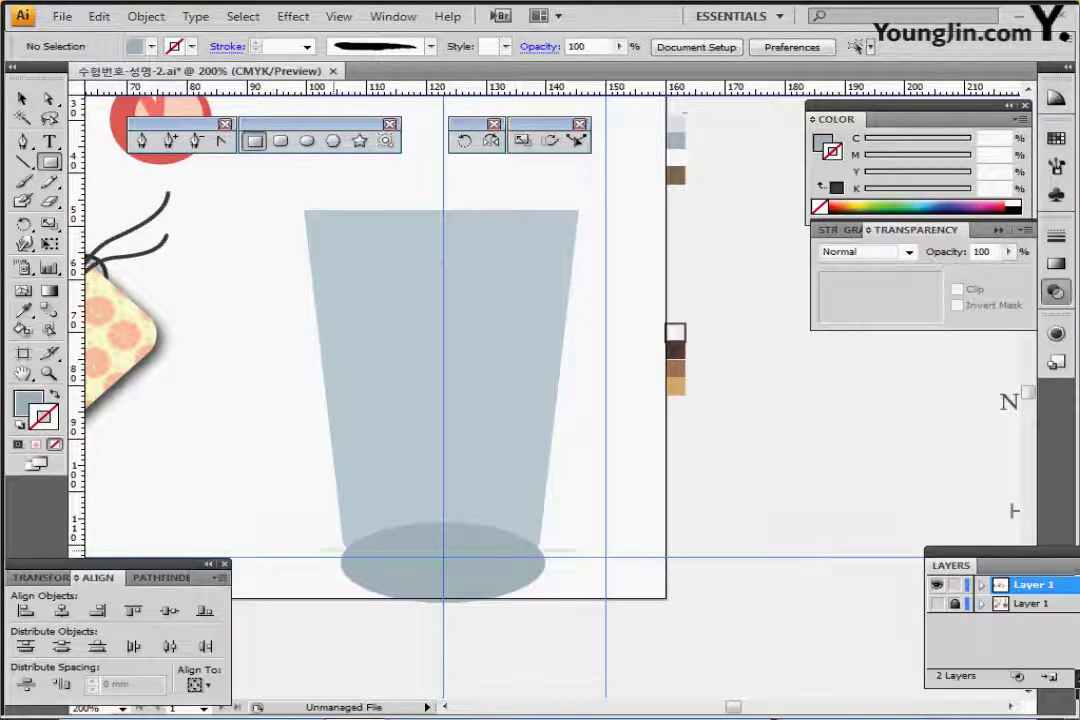
left_click_drag(320, 540, 569, 614)
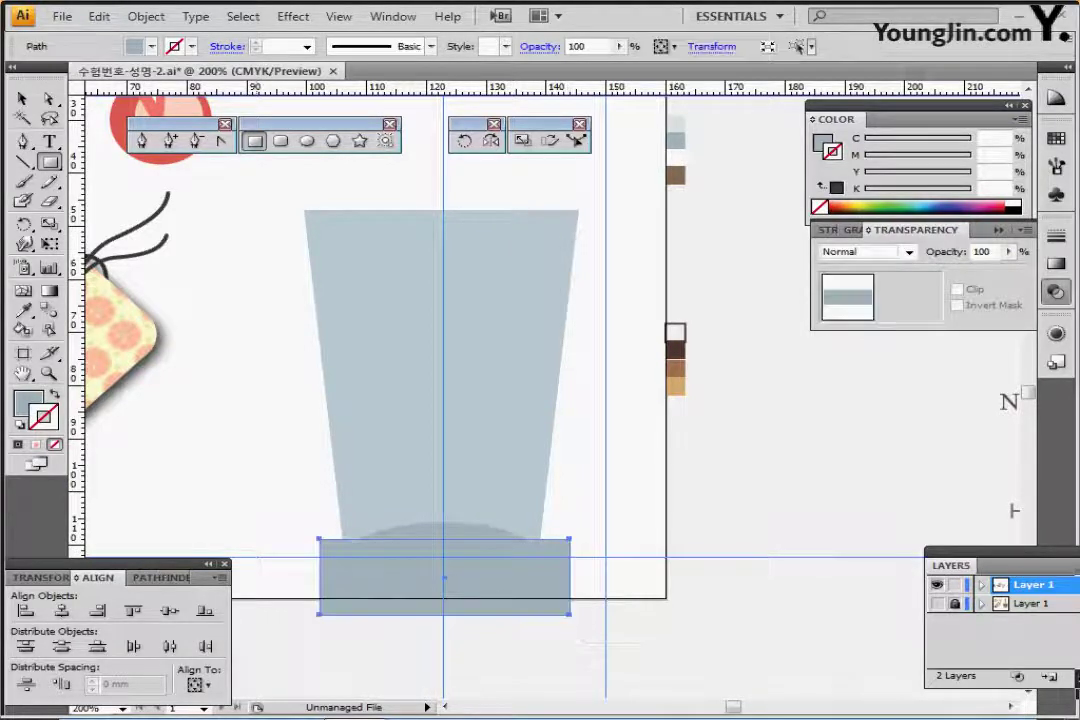
key("d")
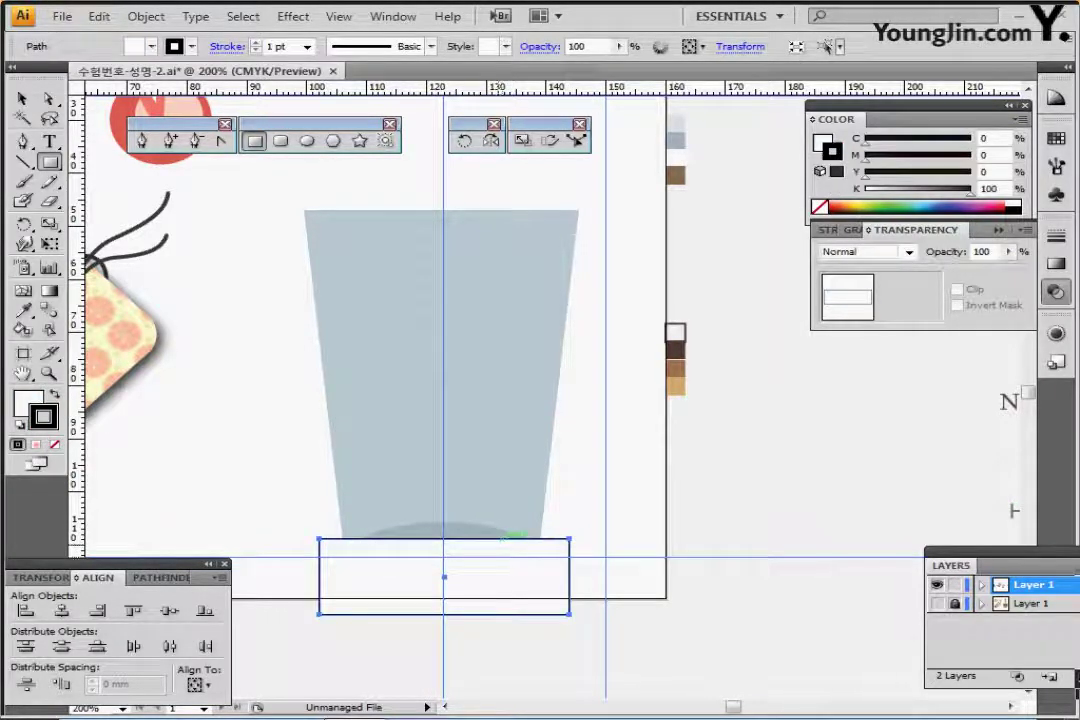
Step: Move the rectangle up about 1 mm, using outline view, so that only the ellipse's thin upper cap extends above it
left_click_drag(501, 539, 501, 530)
left_click_drag(444, 568, 445, 569)
key("ctrl+y")
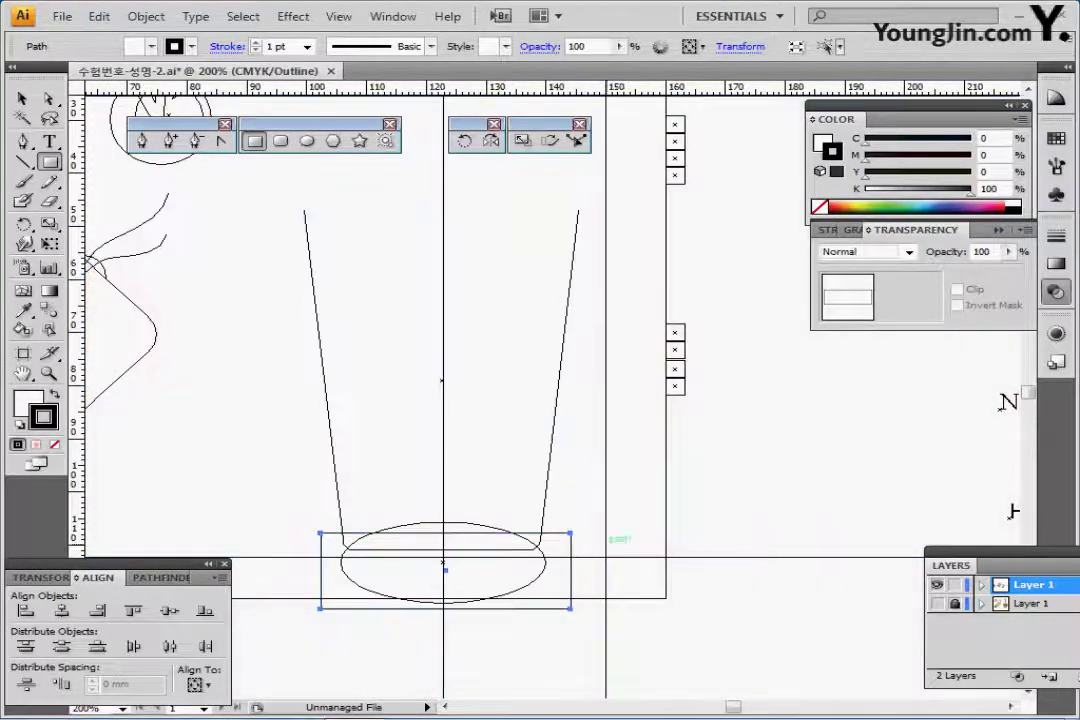
key("Up")
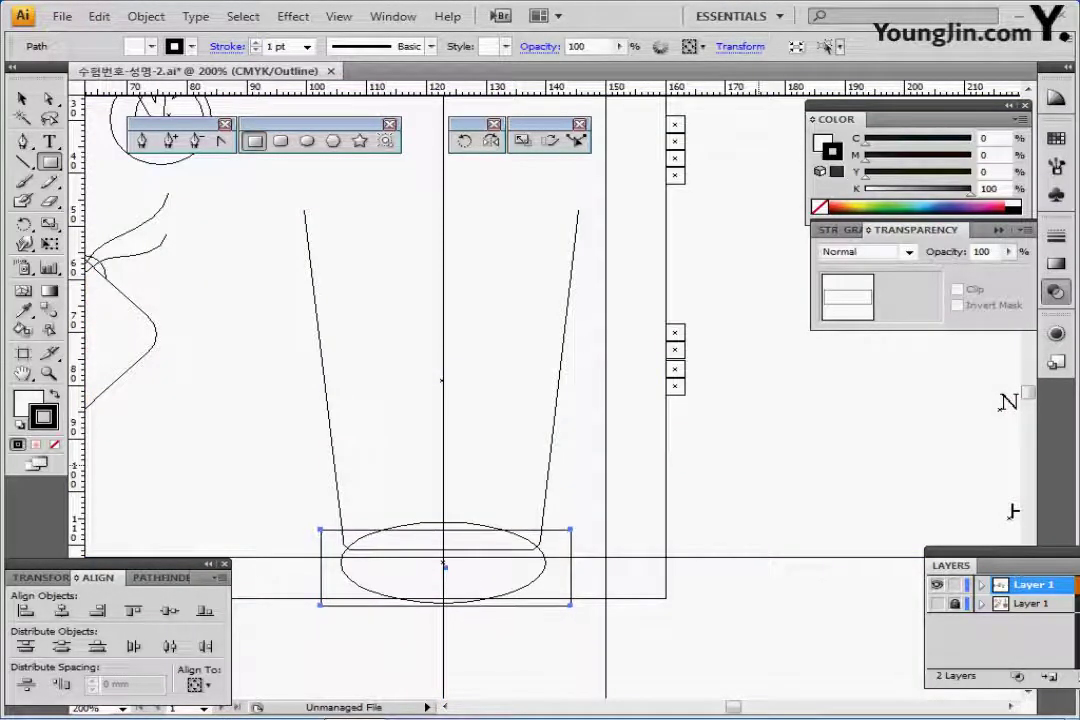
key("Down")
key("Down")
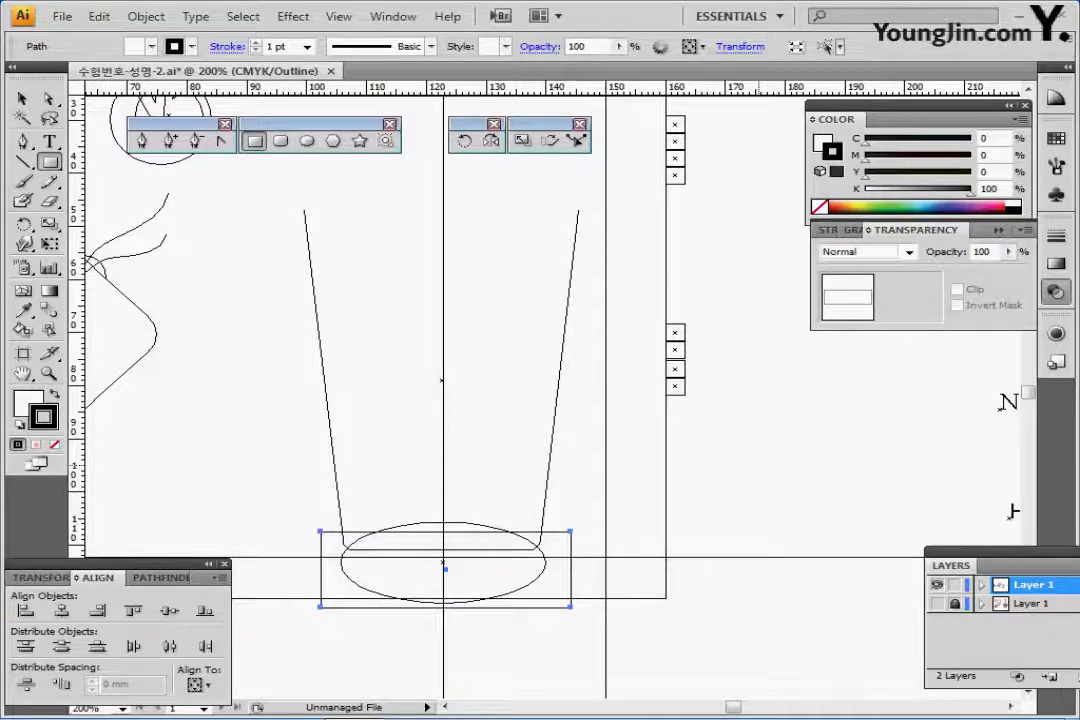
key("Down")
key("ctrl+y")
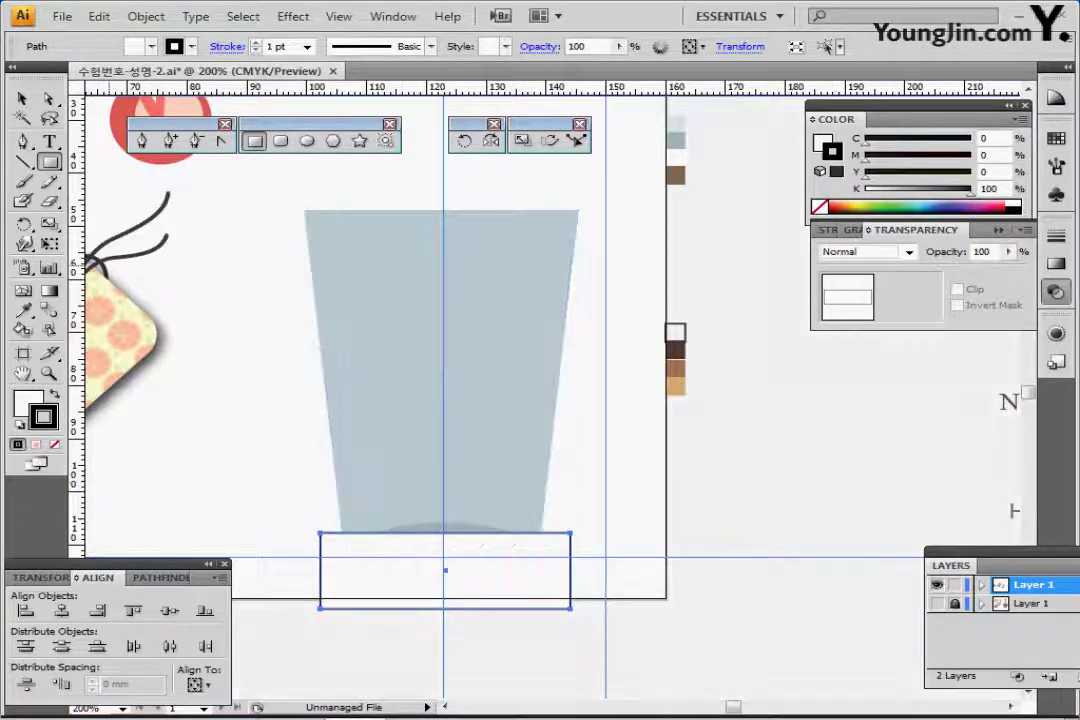
Step: Subtract the rectangle from the base ellipse with Minus Front, keeping only the thin curved cap at the cup's base
key("v")
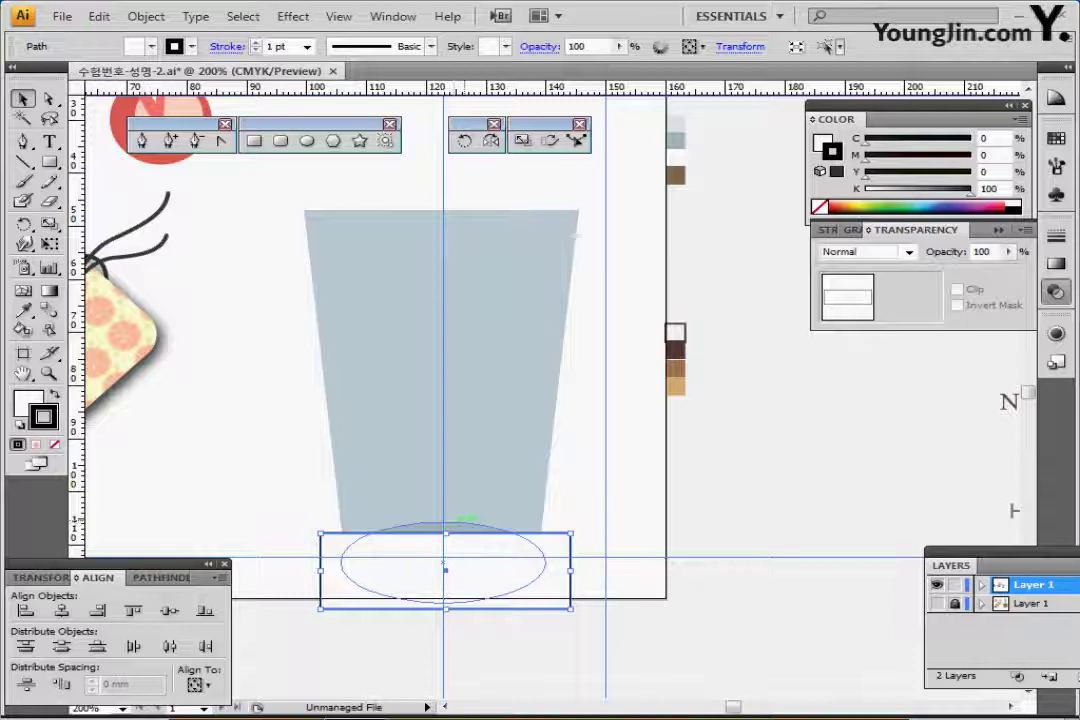
left_click(466, 523, "ctrl+shift")
key("v")
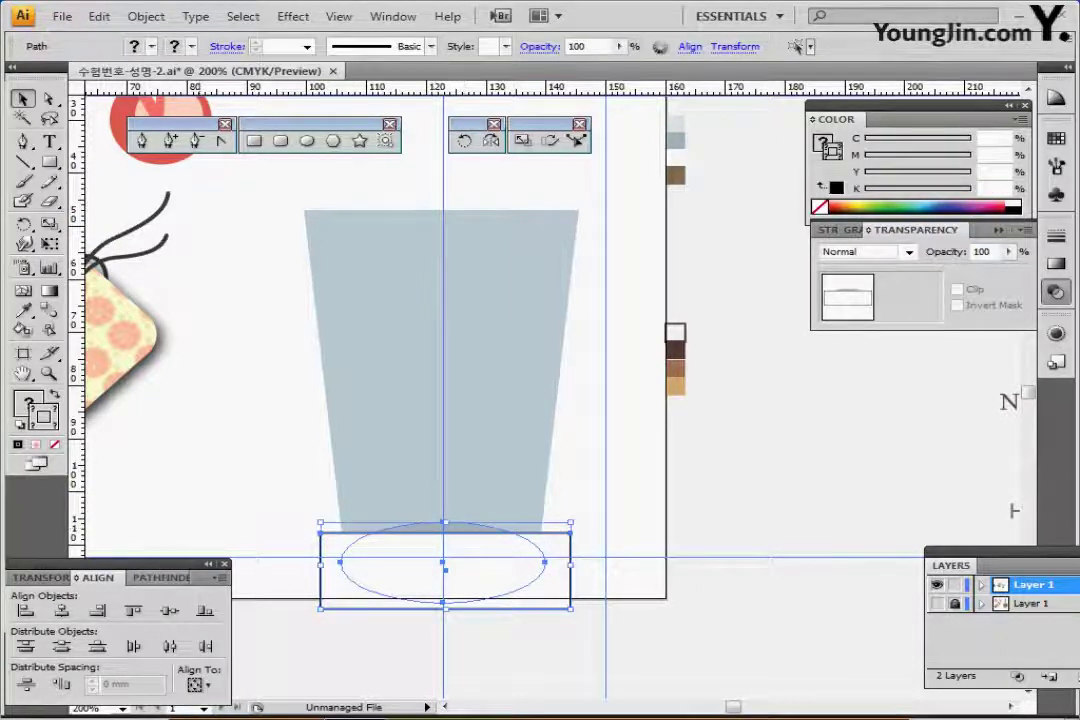
left_click(160, 577)
left_click(58, 611)
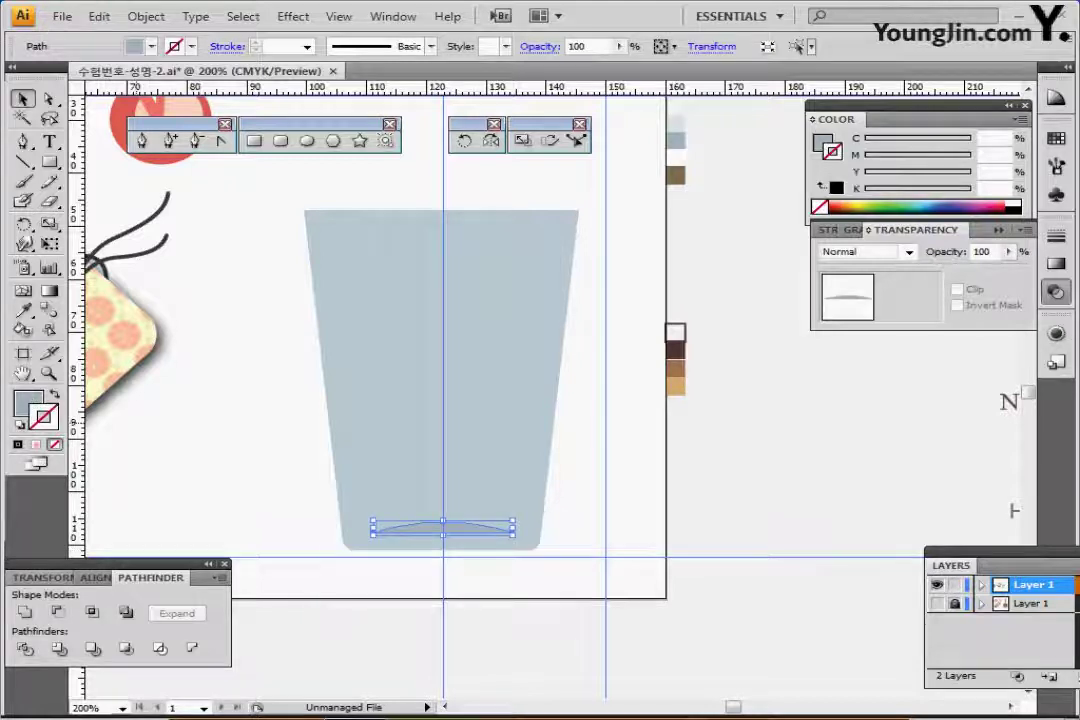
Step: Shift the curved base shape down about 1.5 mm inside the cup, and deselect it
key("Down")
key("Down")
key("Down")
key("Down")
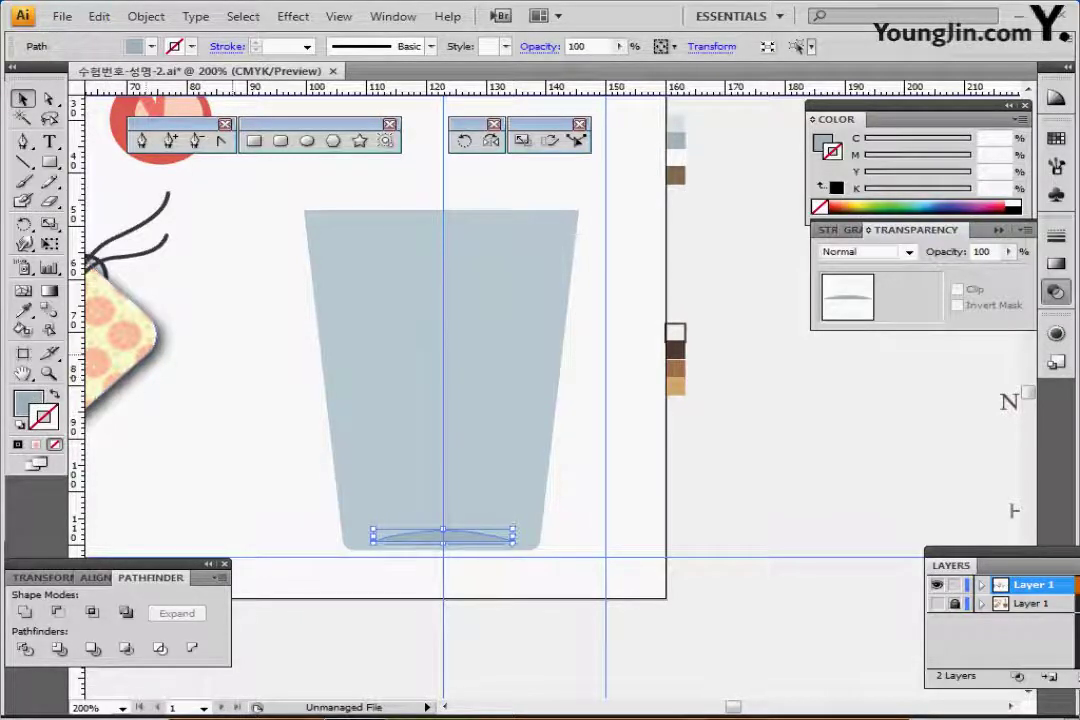
key("ctrl+shift+a")
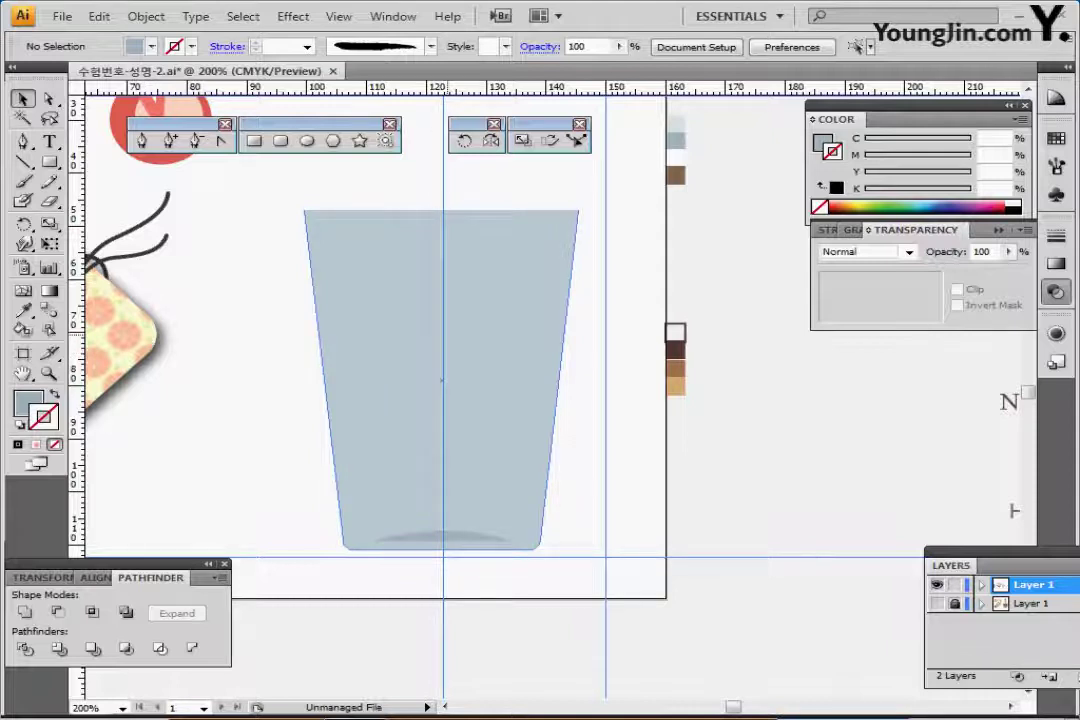
Step: Draw an unfilled, black-stroked ellipse about 46 mm wide and 40 mm tall, centred on the vertical guide at the cup's rim
left_click_drag(540, 335, 532, 434)
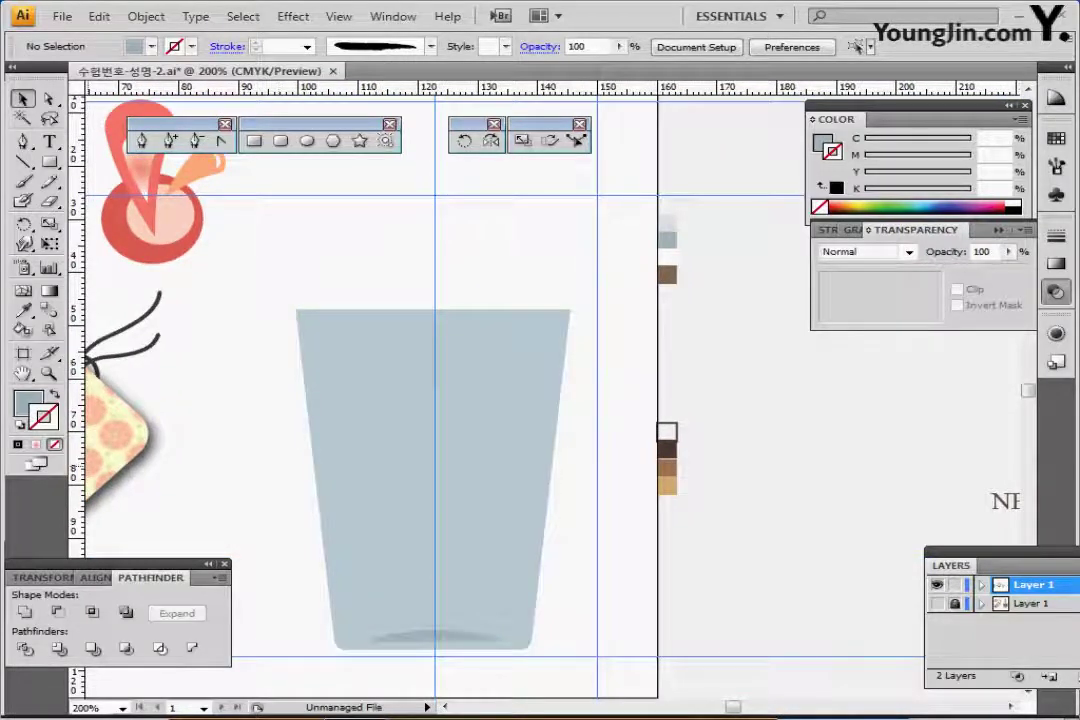
key("d")
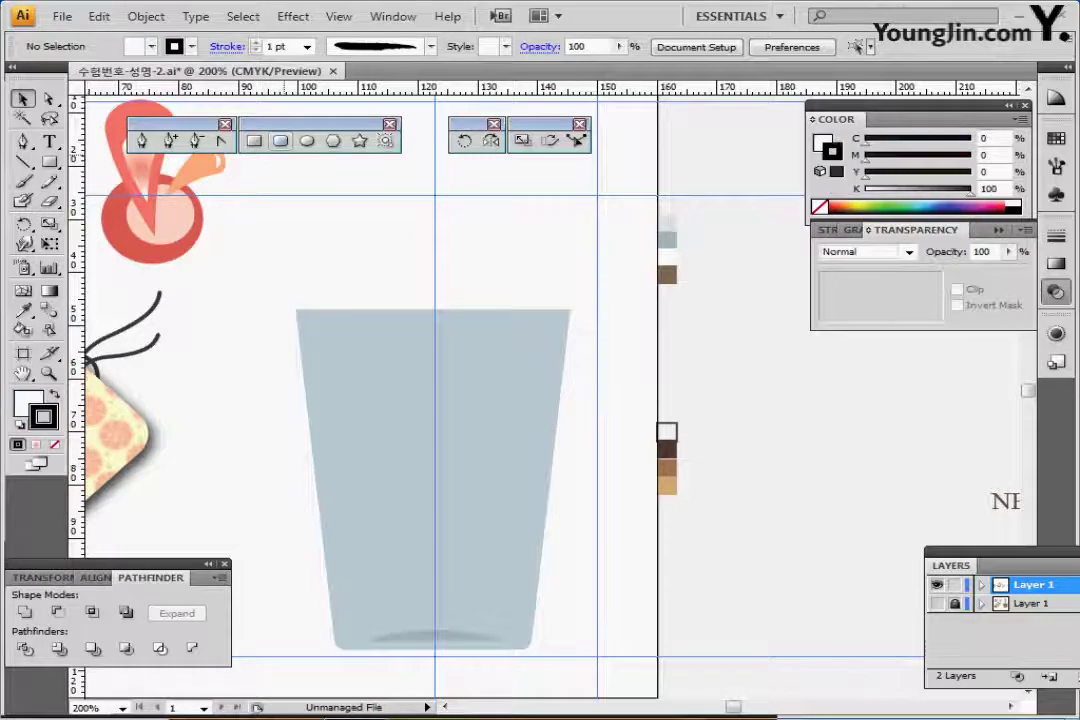
key("l")
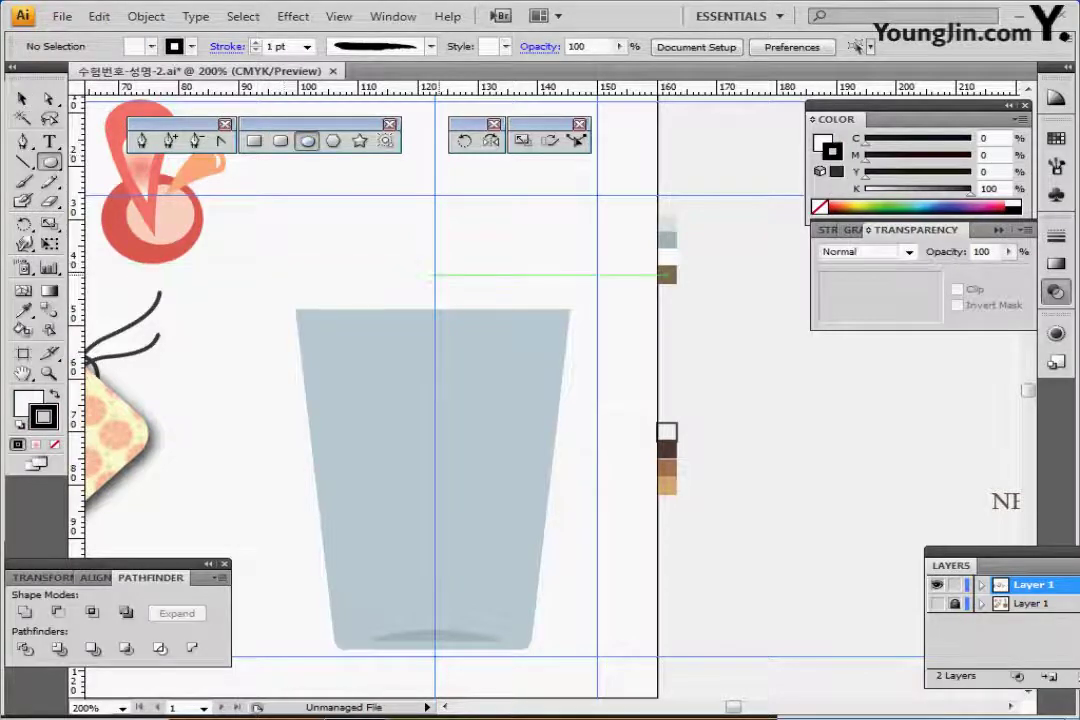
scroll(439, 300, "up", 1)
key("slash")
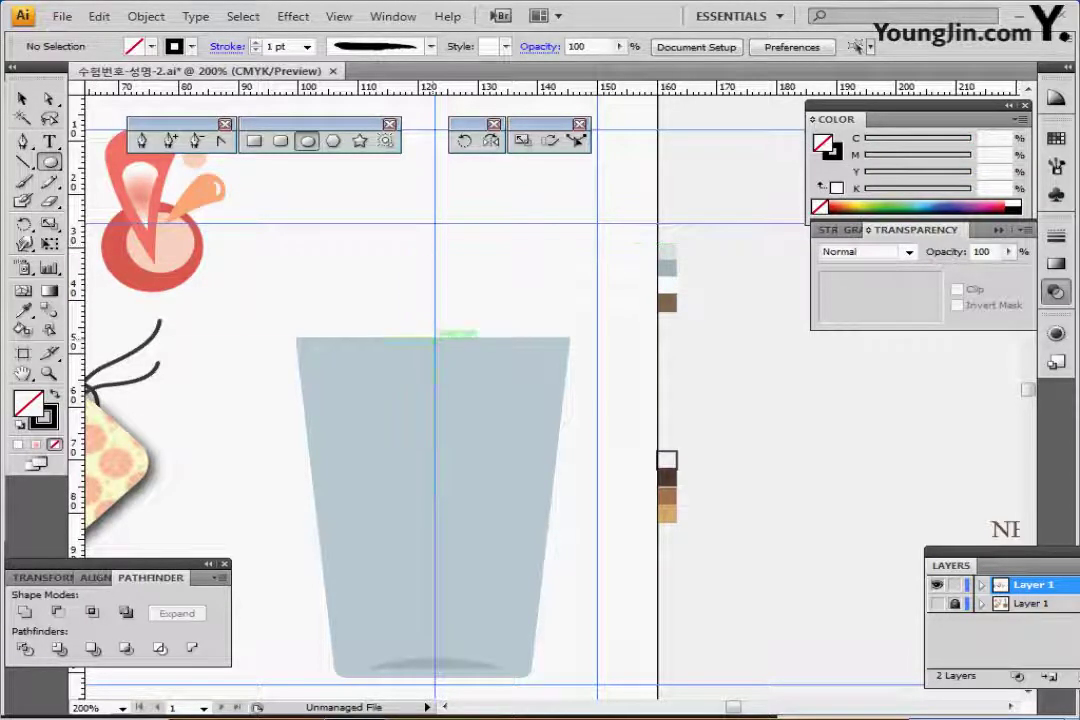
mouse_move(436, 340)
left_mouse_down()
mouse_move(440, 356)
mouse_move(483, 367)
mouse_move(490, 388)
mouse_move(588, 434)
mouse_move(571, 432)
left_mouse_up()
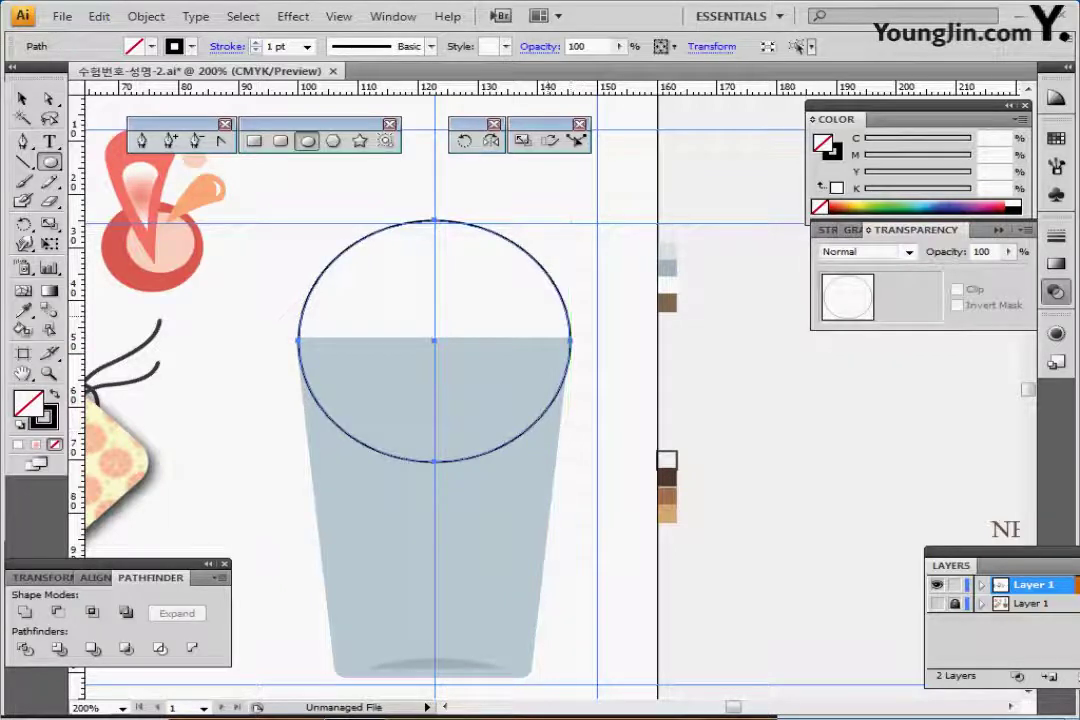
Step: Draw a rectangle about 51 mm wide over the ellipse's lower half and subtract it with Minus Front to leave a dome
left_click(254, 140)
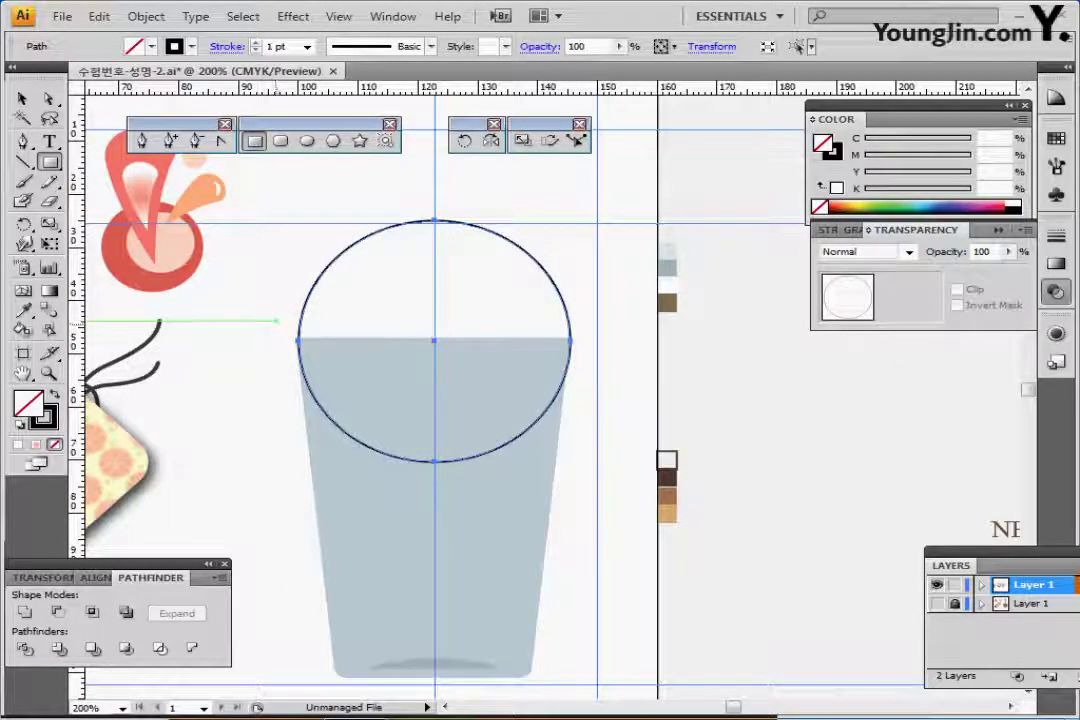
left_click_drag(276, 326, 580, 488)
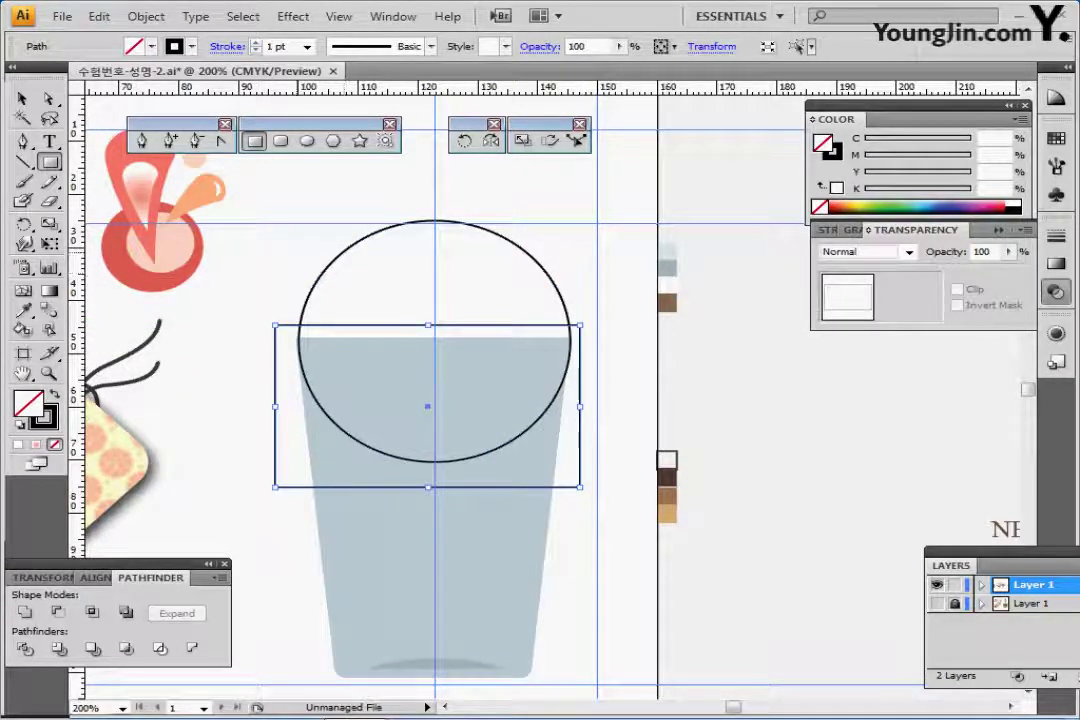
left_click_drag(342, 326, 342, 326)
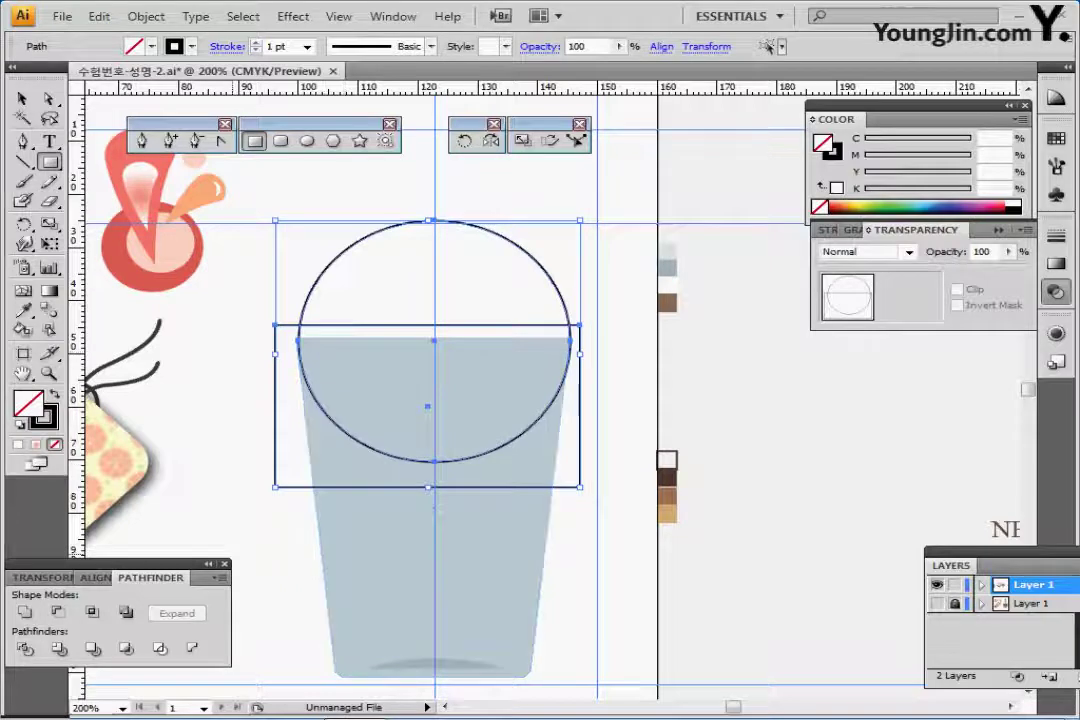
left_click(57, 612)
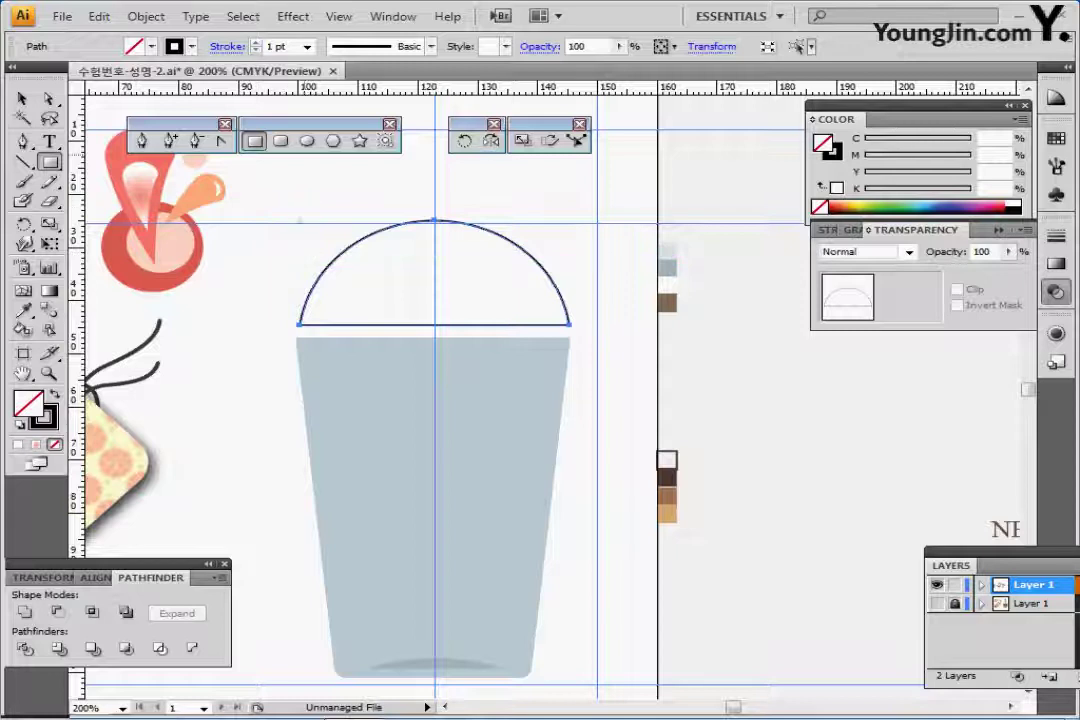
Step: Draw three guide-centred rounded rectangles: about 21 mm wide on the dome's top, 52 mm at its base, and 55 mm across the cup's rim
left_click(281, 140)
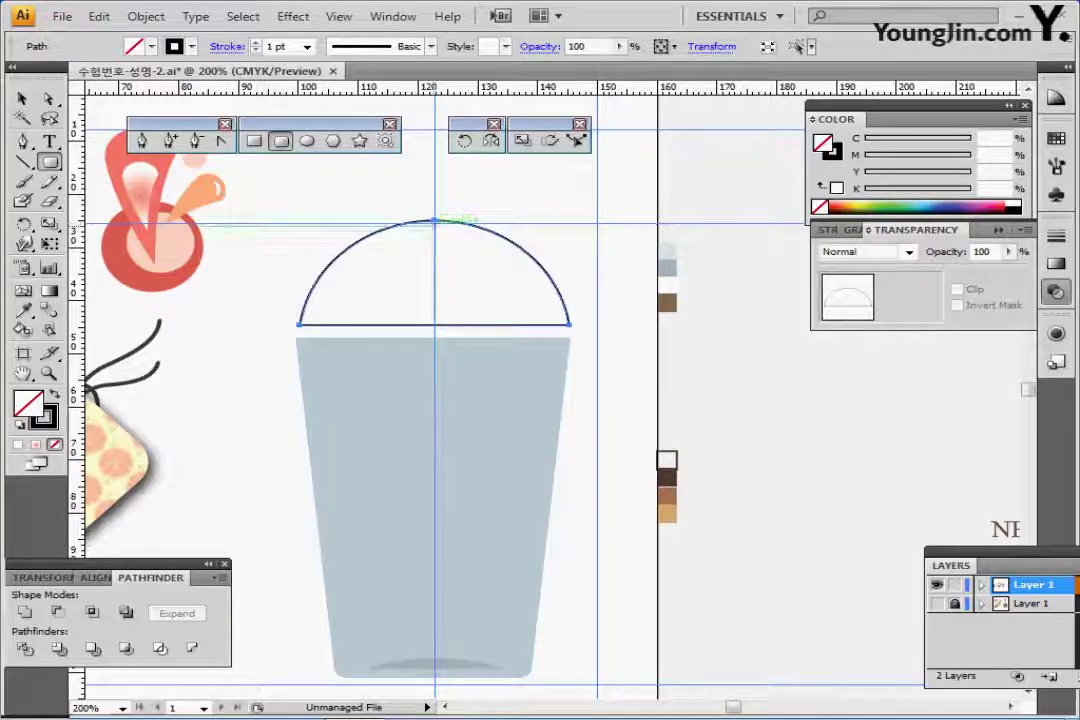
left_click_drag(371, 219, 496, 232)
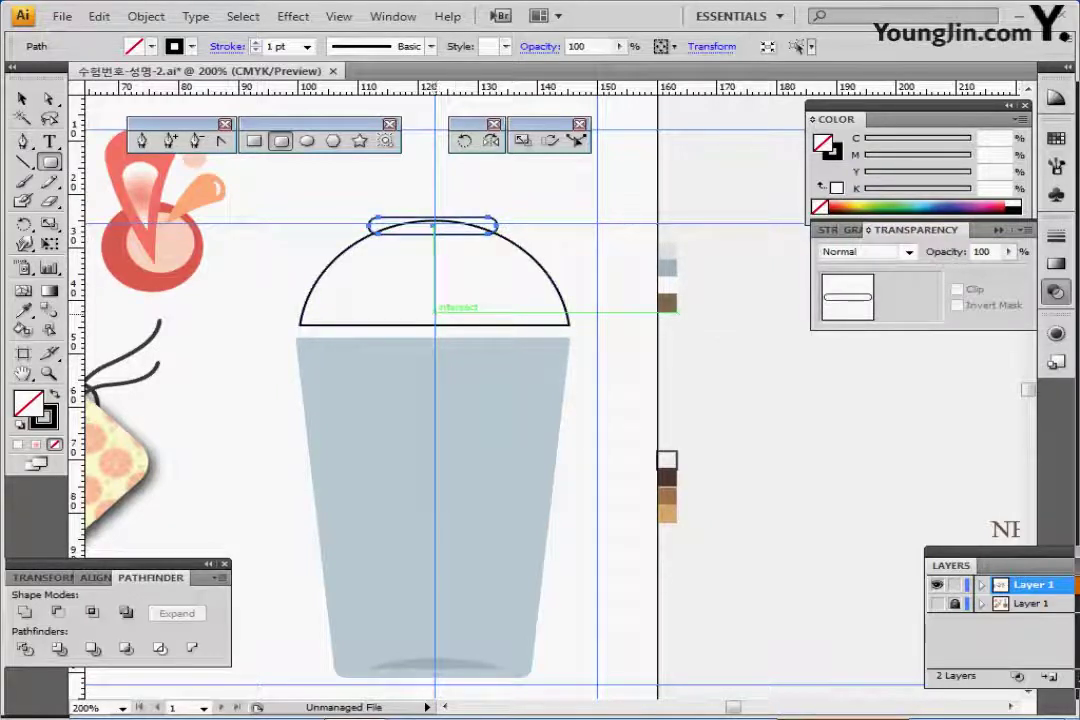
left_click_drag(433, 311, 588, 321)
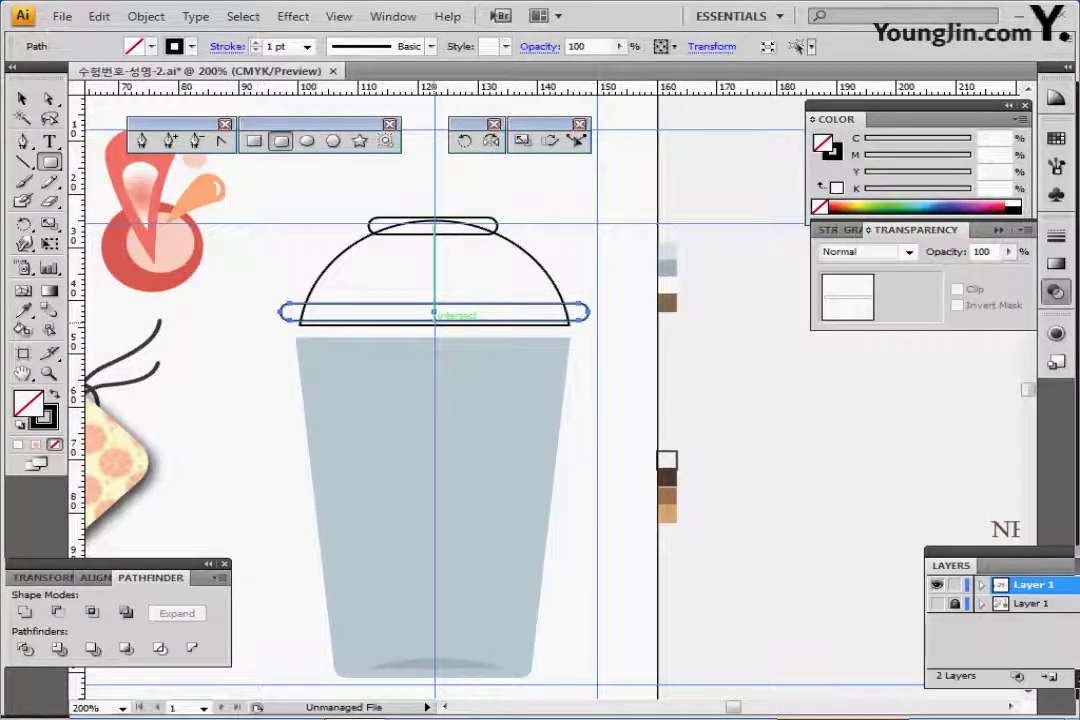
left_click_drag(433, 316, 598, 346)
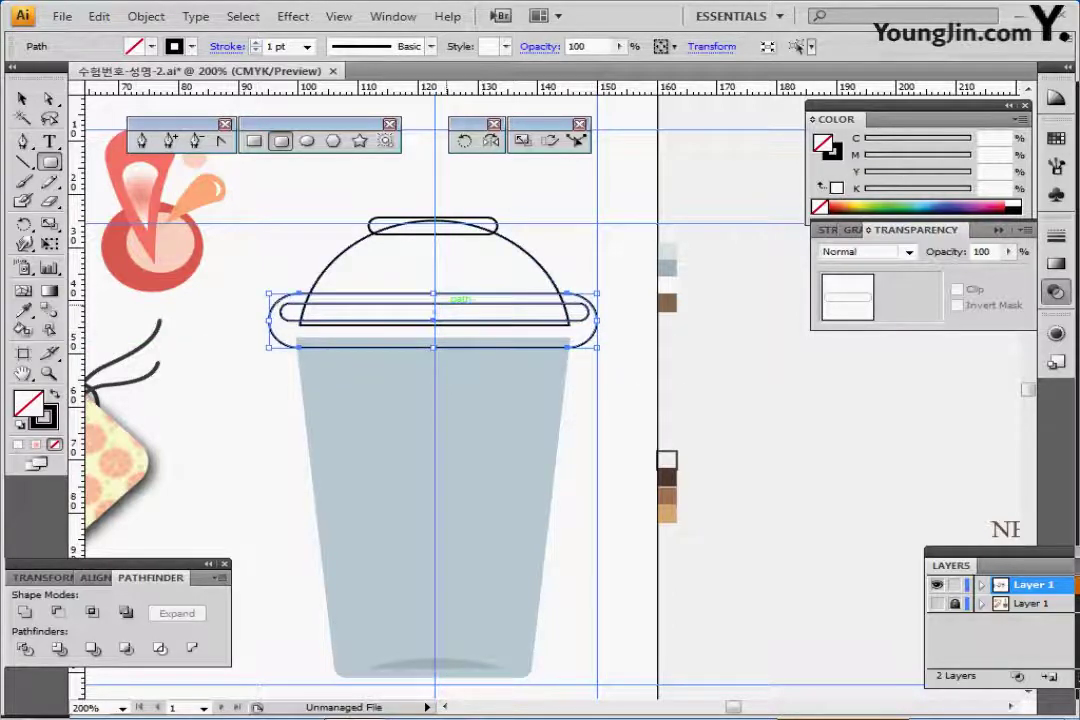
left_click_drag(433, 320, 435, 339)
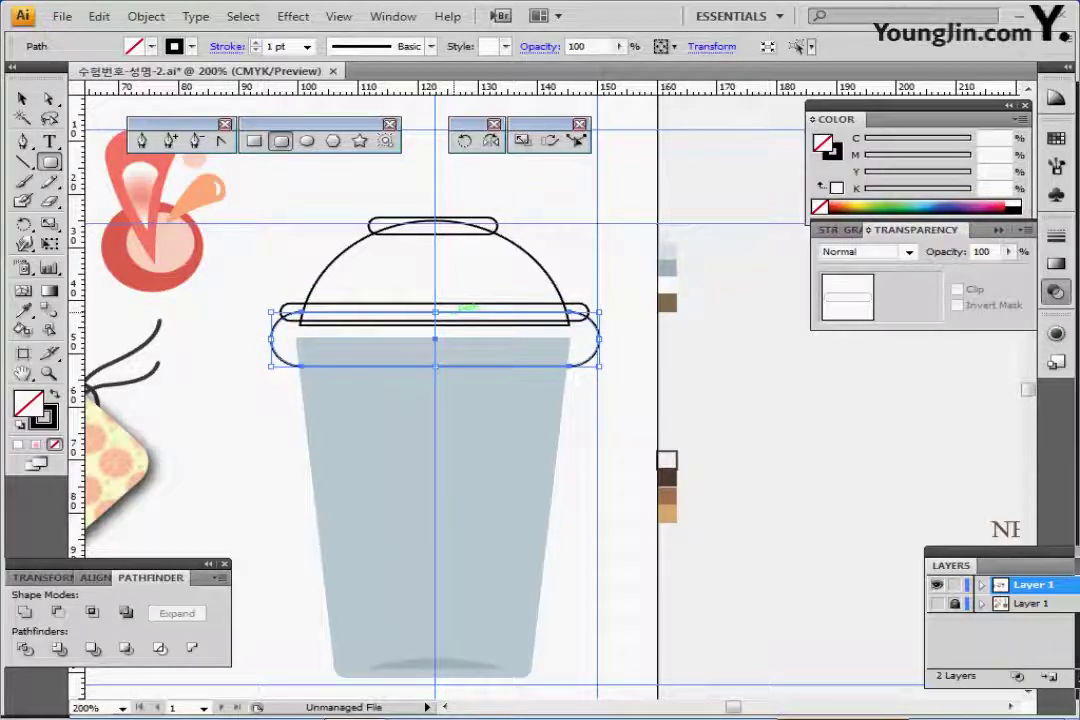
Step: Align the dome, the three rounded rectangles and the cup body on their horizontal centres, and deselect them
left_click_drag(325, 193, 480, 450)
left_click(379, 383, "ctrl+shift")
double_click(95, 564)
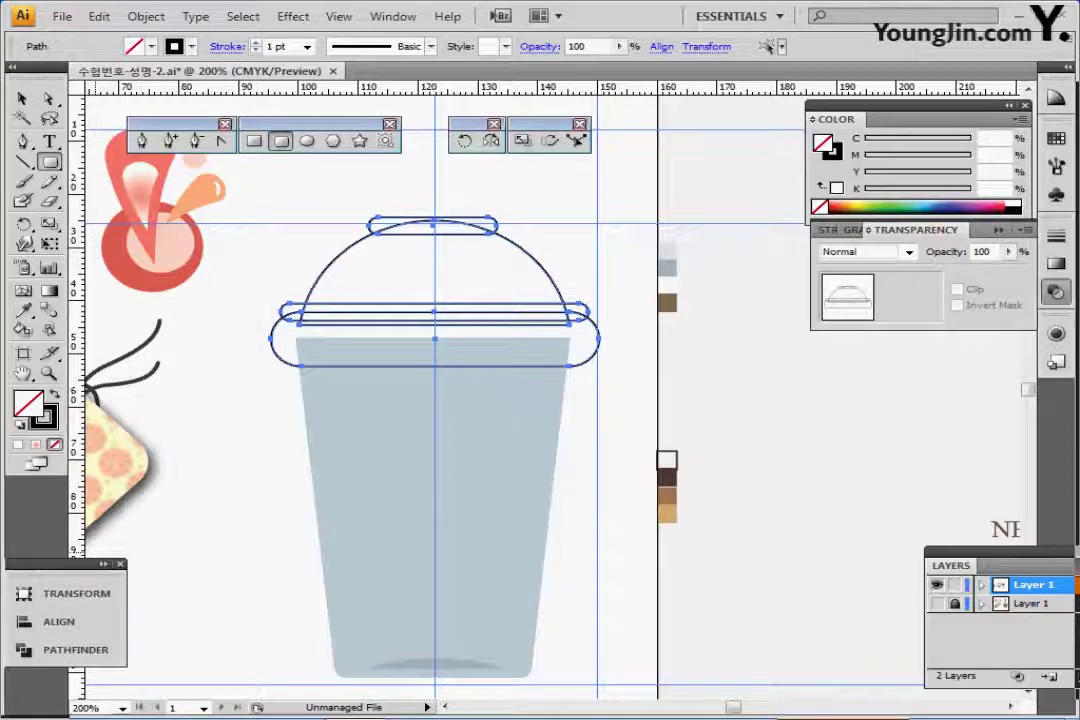
left_click(103, 564)
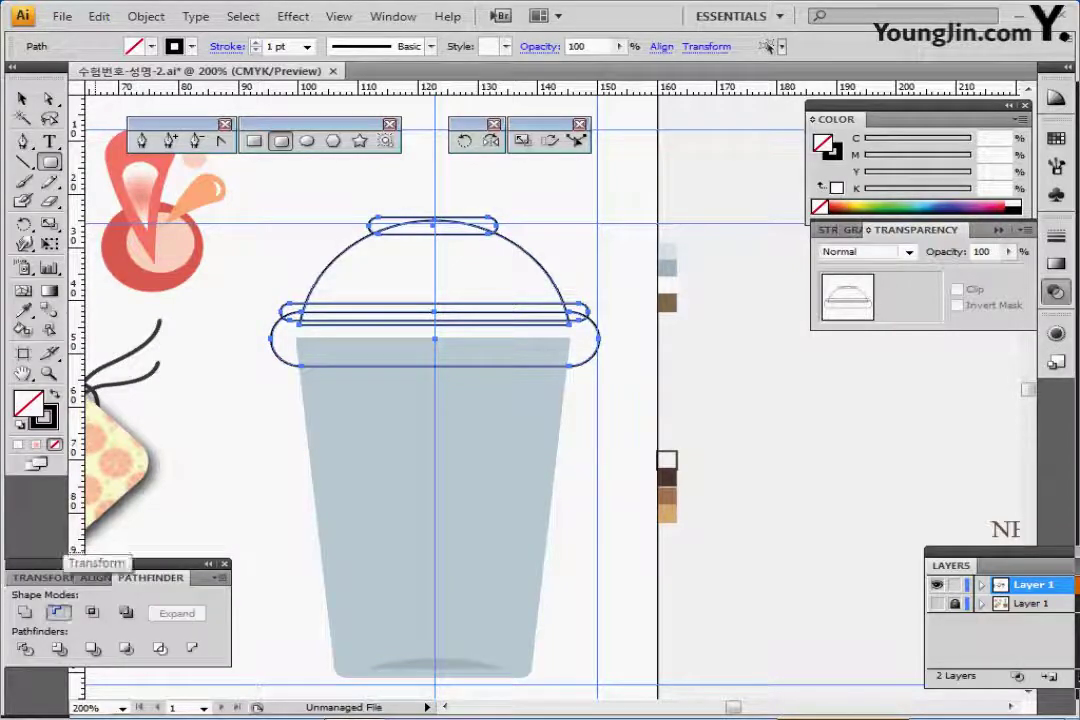
left_click(97, 577)
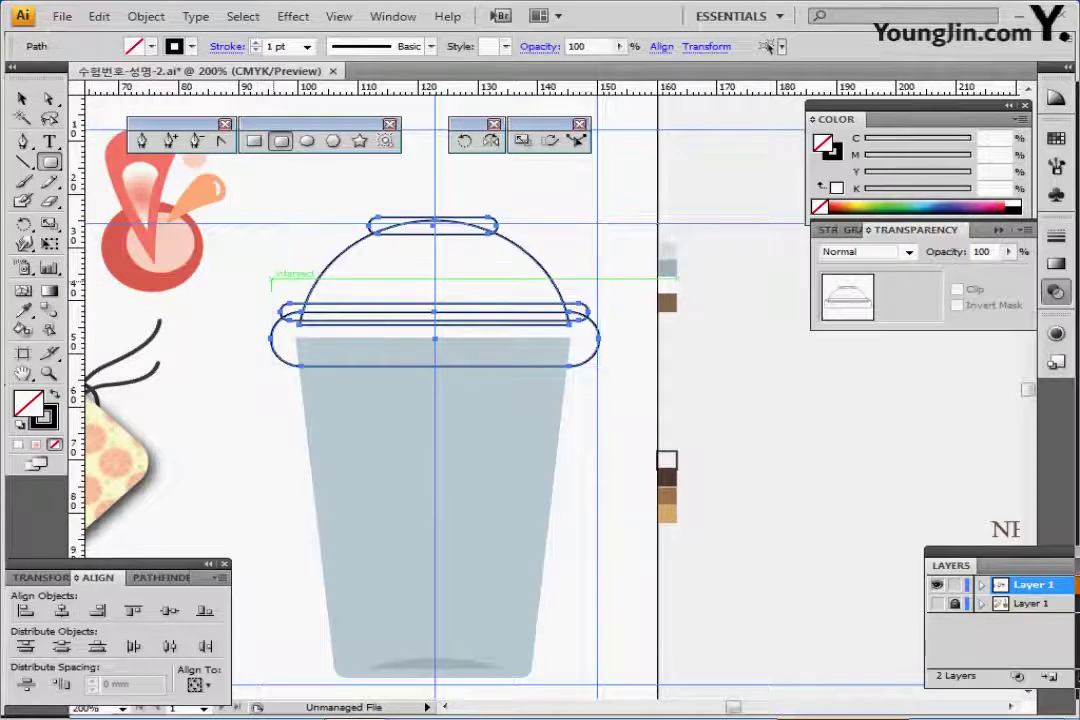
left_click(432, 507, "ctrl+shift")
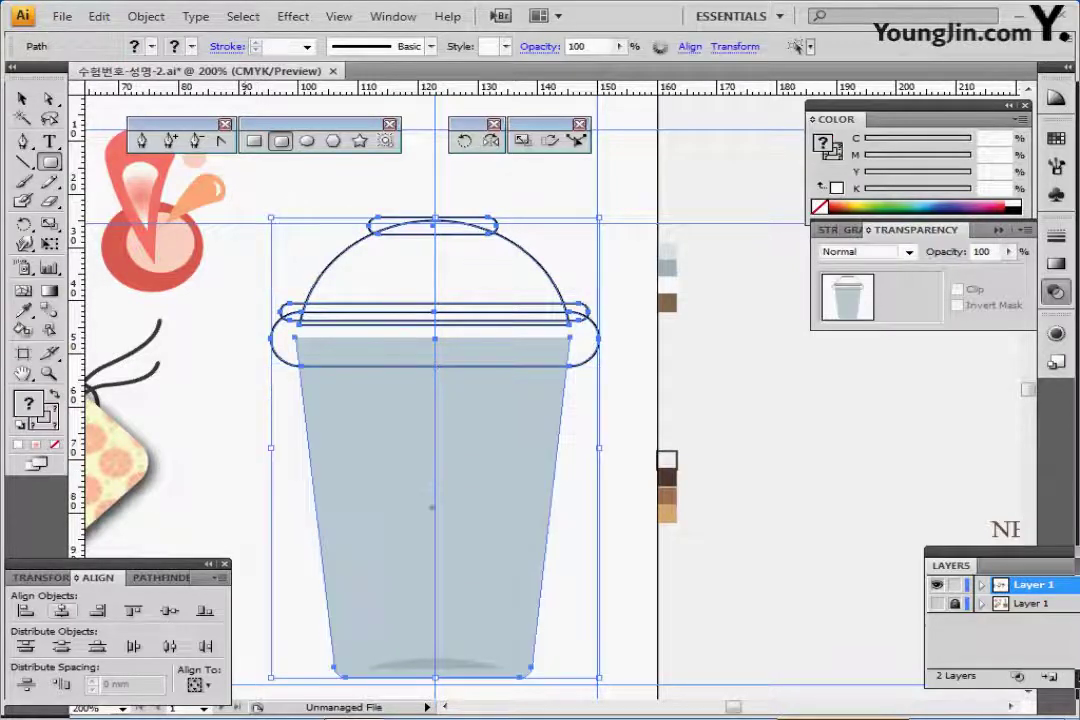
left_click(61, 610)
key("ctrl+shift+a")
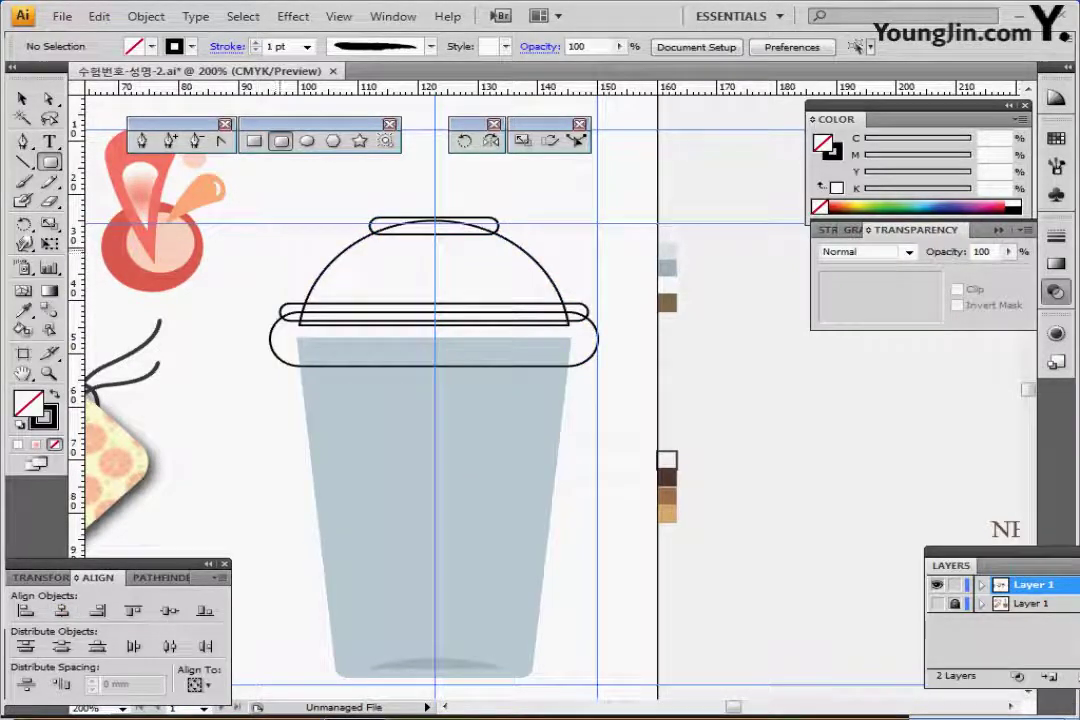
Step: Unite the dome and the three rounded rectangles into a single lid outline, leaving the cup body out
left_click_drag(306, 200, 455, 477)
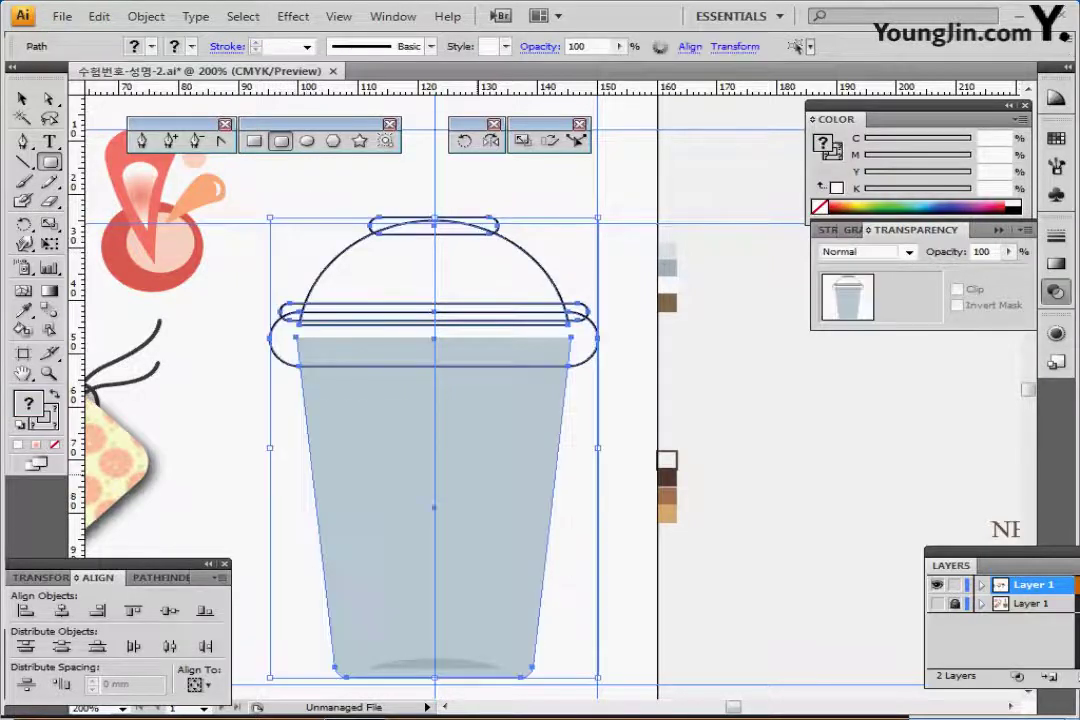
left_click(455, 477, "ctrl+shift")
key("ctrl+shift+b")
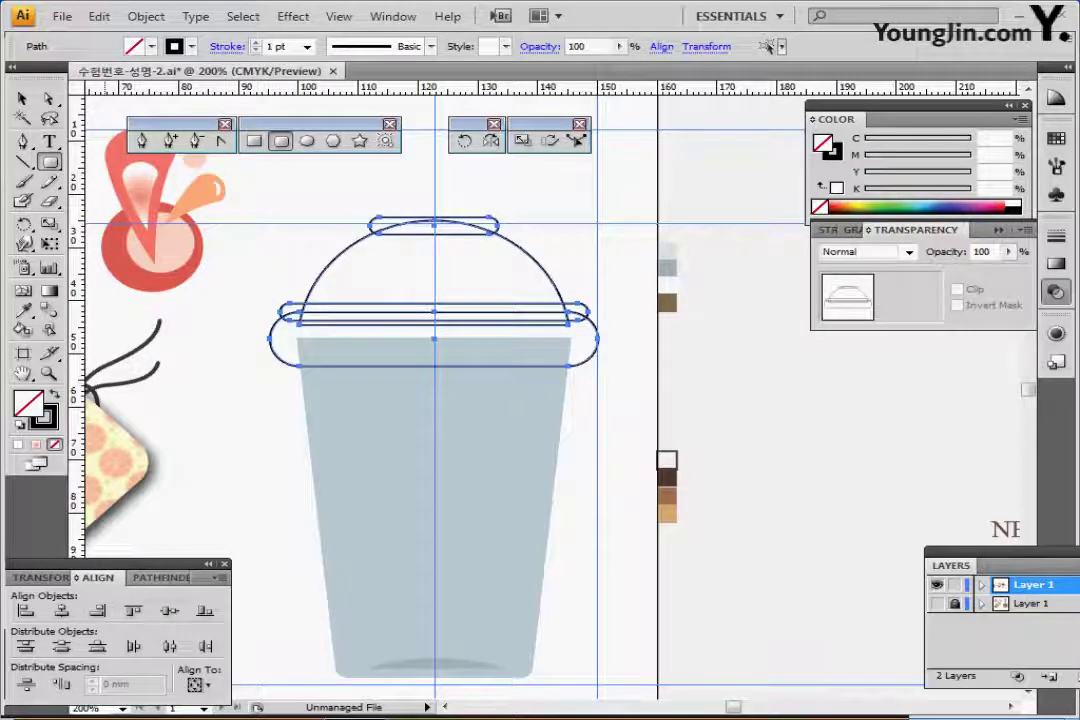
key("ctrl+shift+F9")
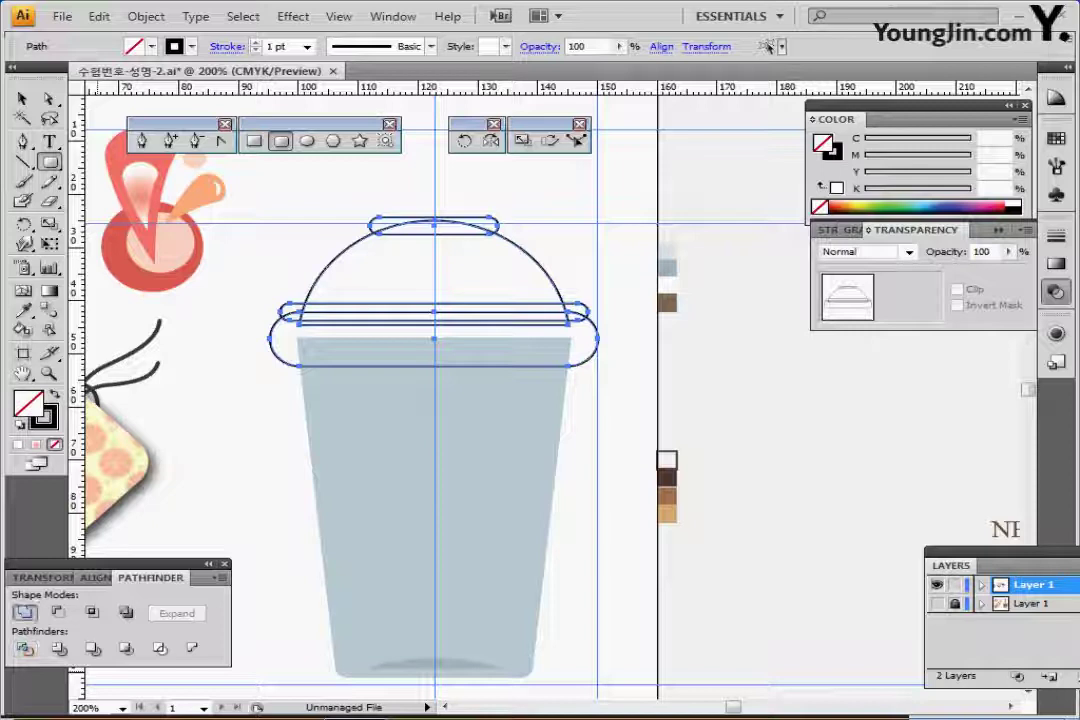
left_click(24, 613)
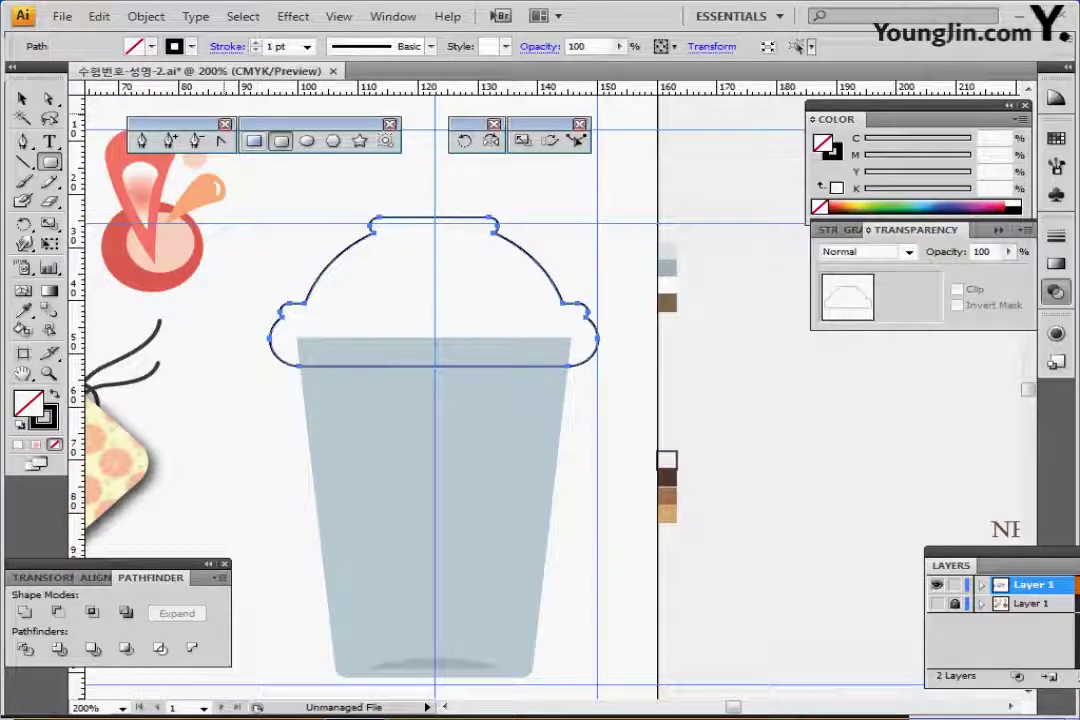
Step: Draw a rectangle about 58 mm wide over the lid's rounded bottom edge and subtract it with Minus Front to flatten the rim
left_click(254, 140)
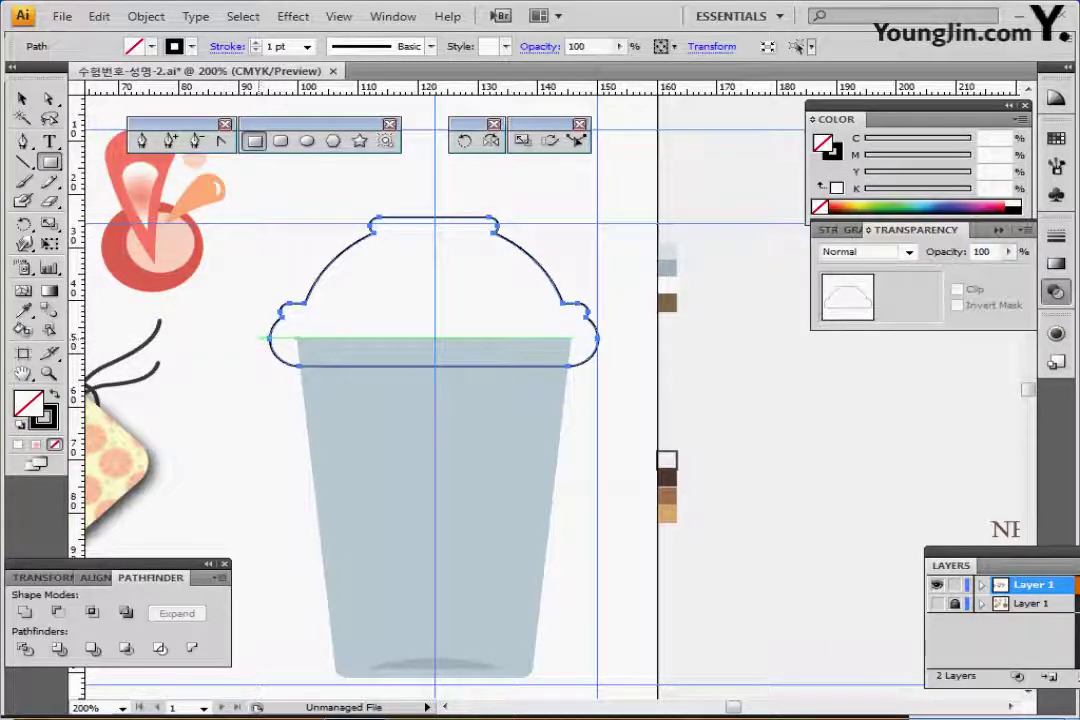
left_click_drag(256, 347, 604, 394)
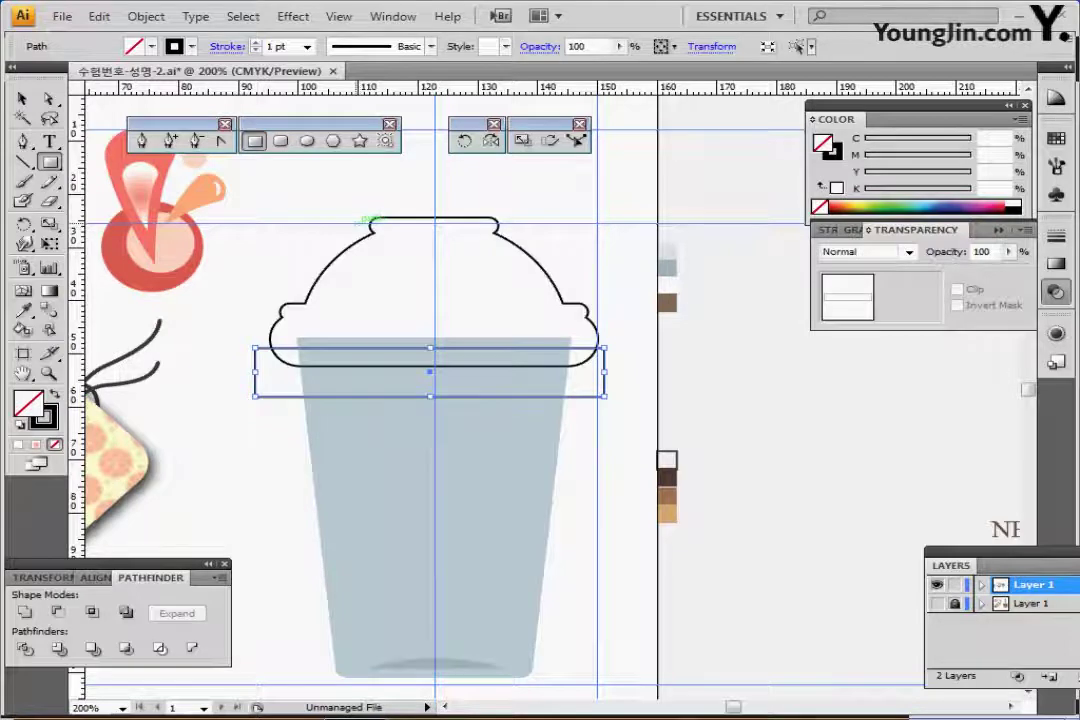
left_click_drag(250, 295, 288, 395)
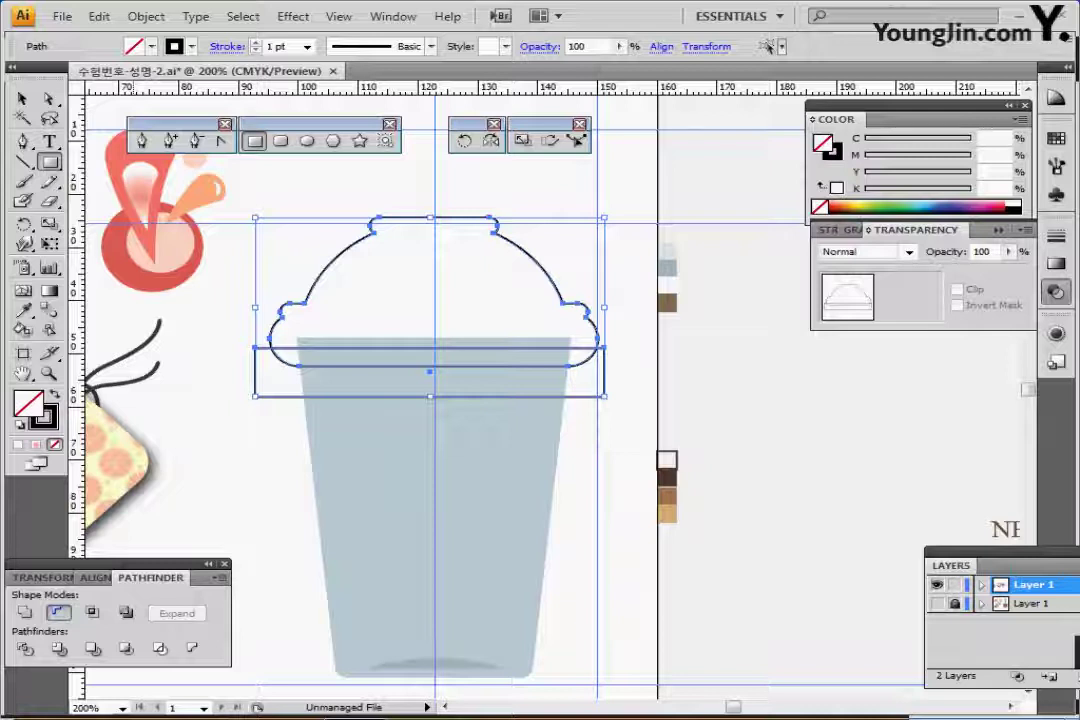
left_click(58, 613)
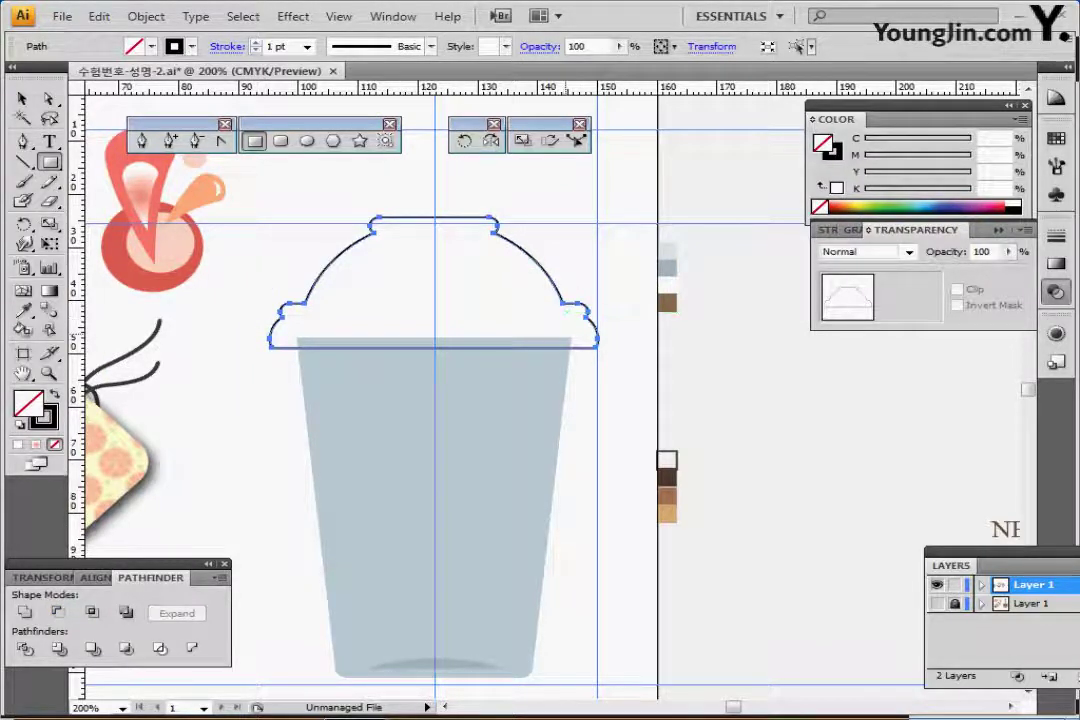
Step: Match the lid and the cup body to the pale blue-grey swatch: C 10, K 20 fill, no stroke, 40% opacity
key("i")
left_click(666, 252)
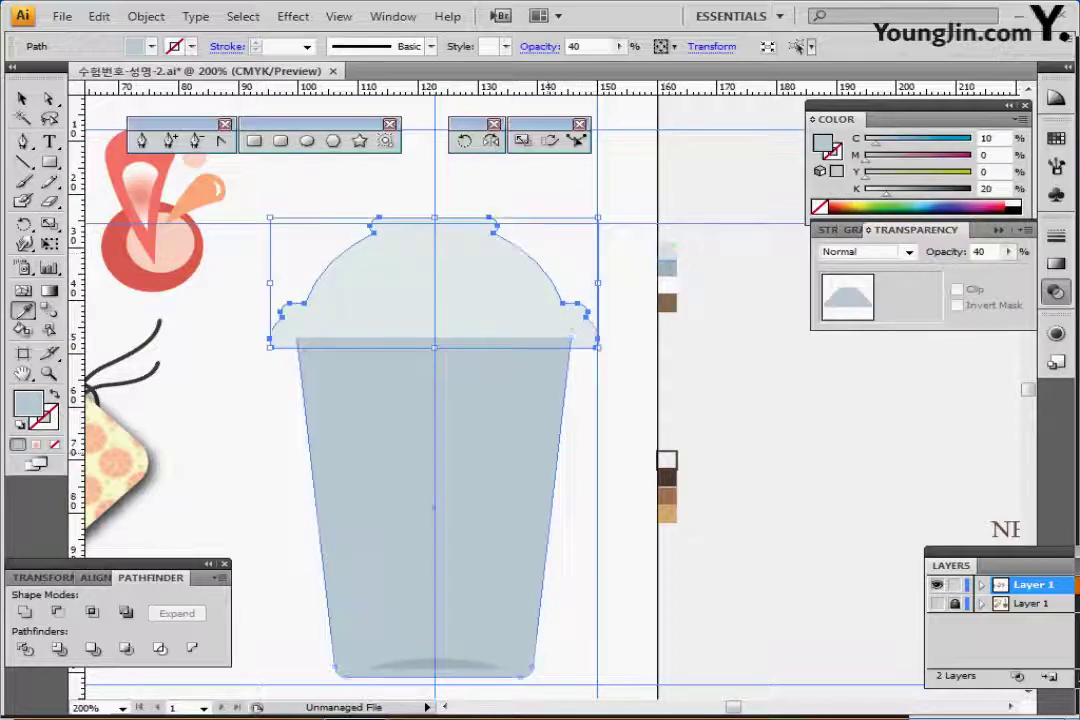
left_click(545, 450, "ctrl")
left_click(666, 252)
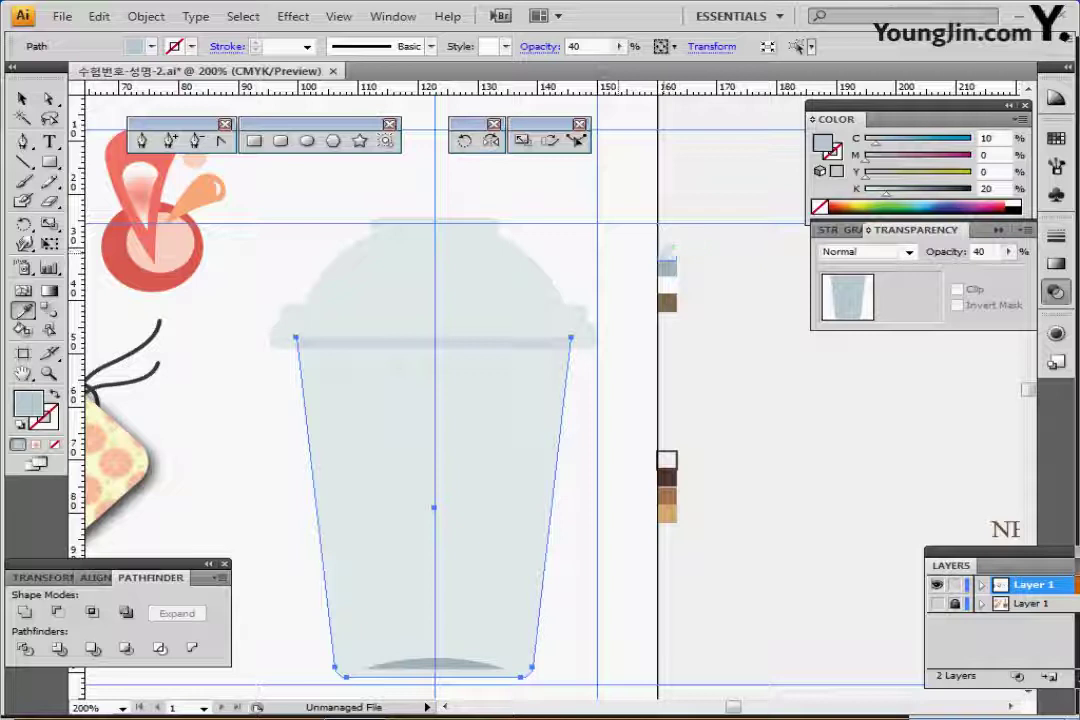
Step: Nudge the lid down until its top meets the horizontal guide, and deselect it
left_click(530, 280, "ctrl")
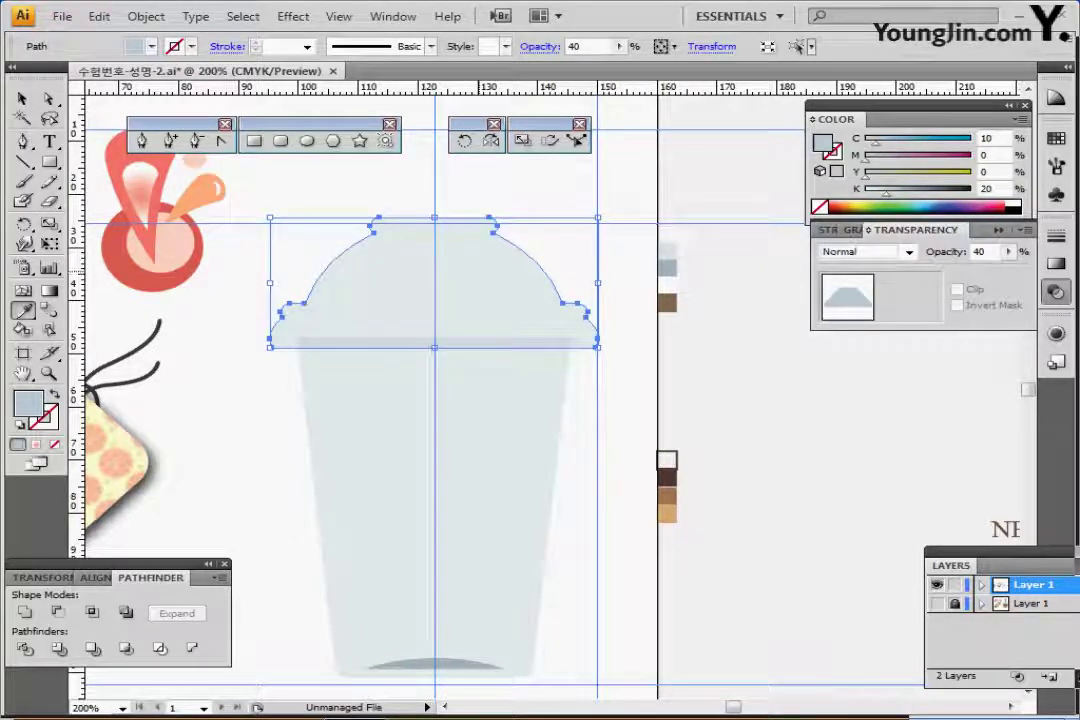
key("Down")
key("Down")
key("Down")
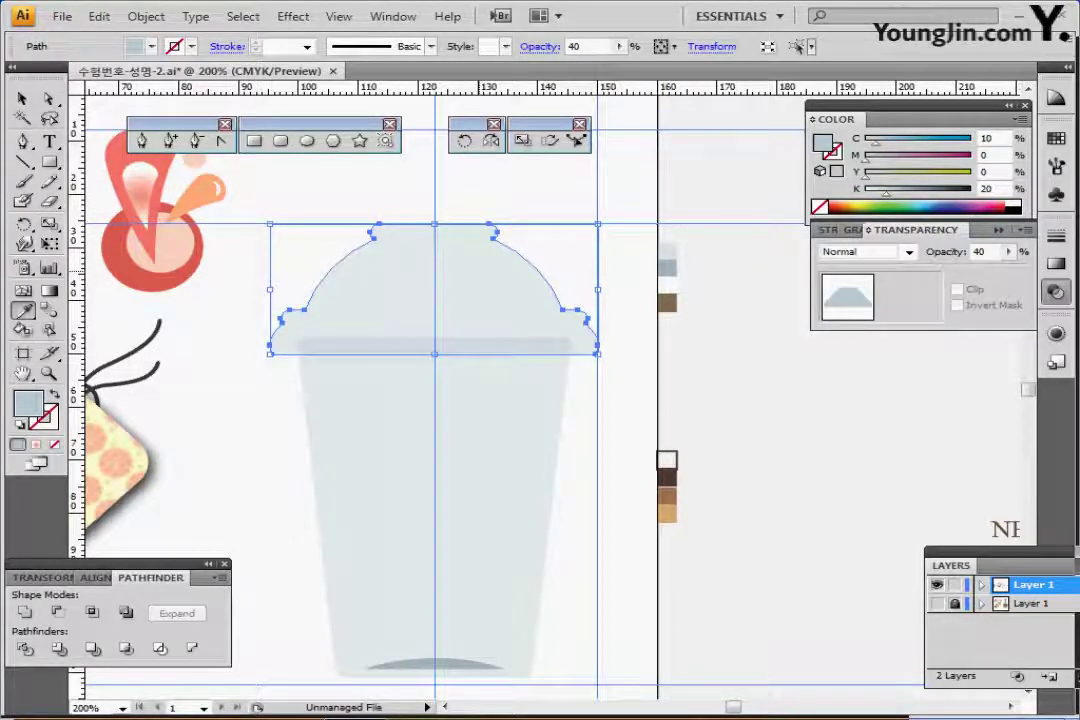
key("ctrl+shift+a")
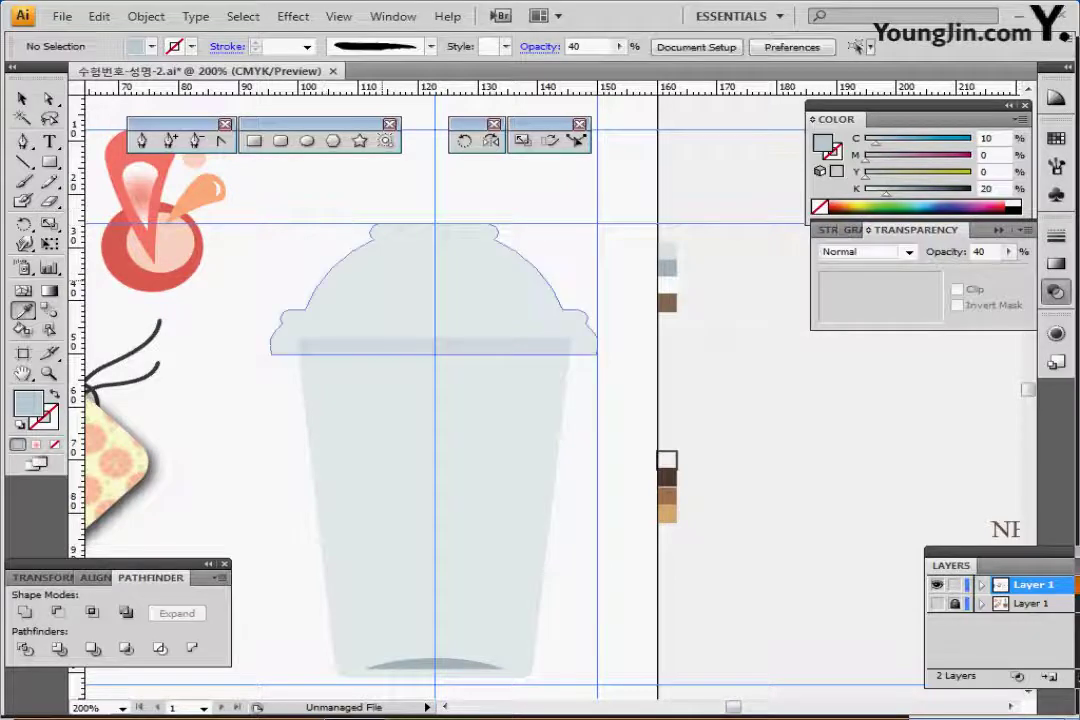
Step: Draw a white, strokeless rounded-rectangle highlight about 17 mm wide across the lid's top cap
scroll(435, 390, "down", 1)
left_click_drag(394, 352, 390, 360)
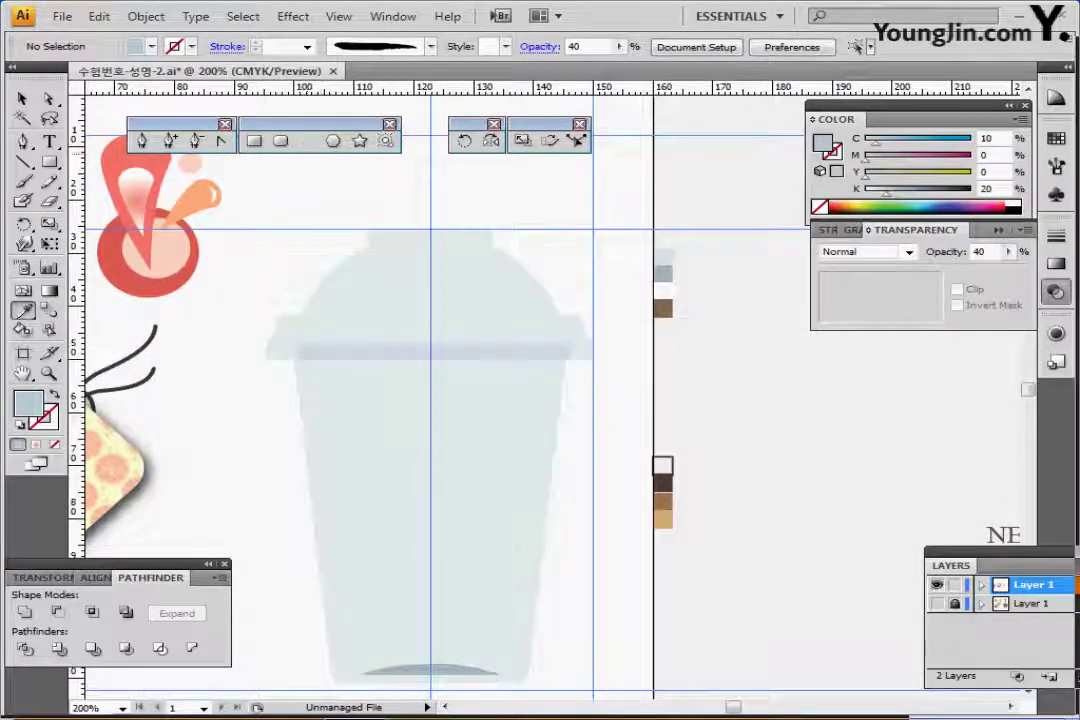
left_click(280, 140)
key("d")
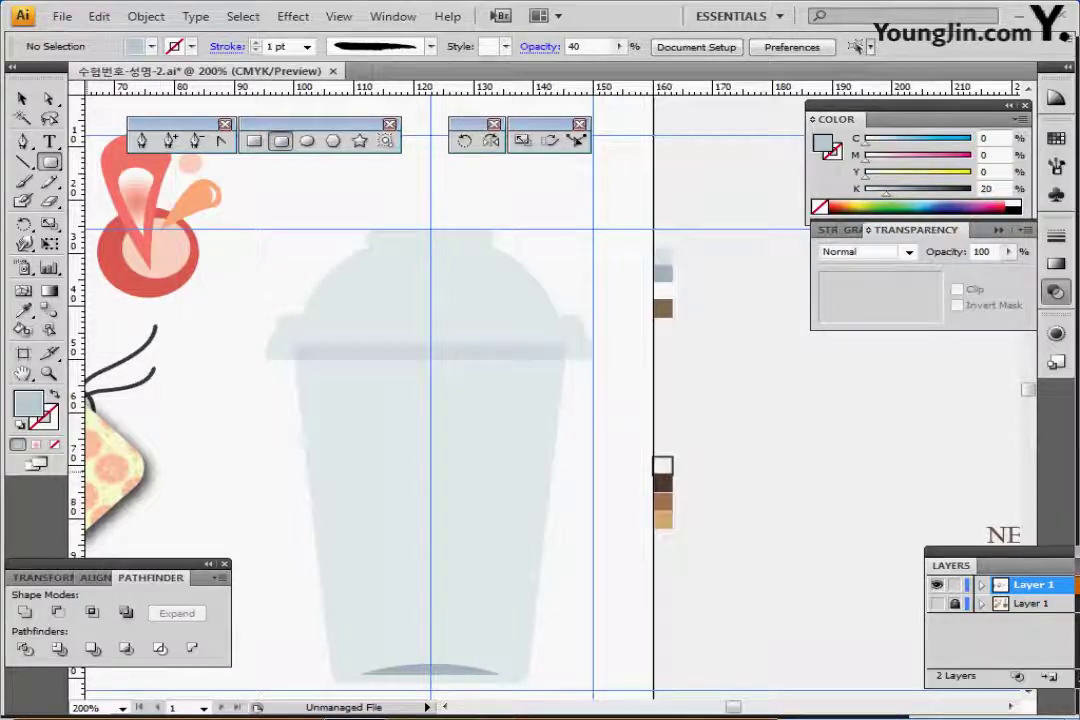
key("x")
key("slash")
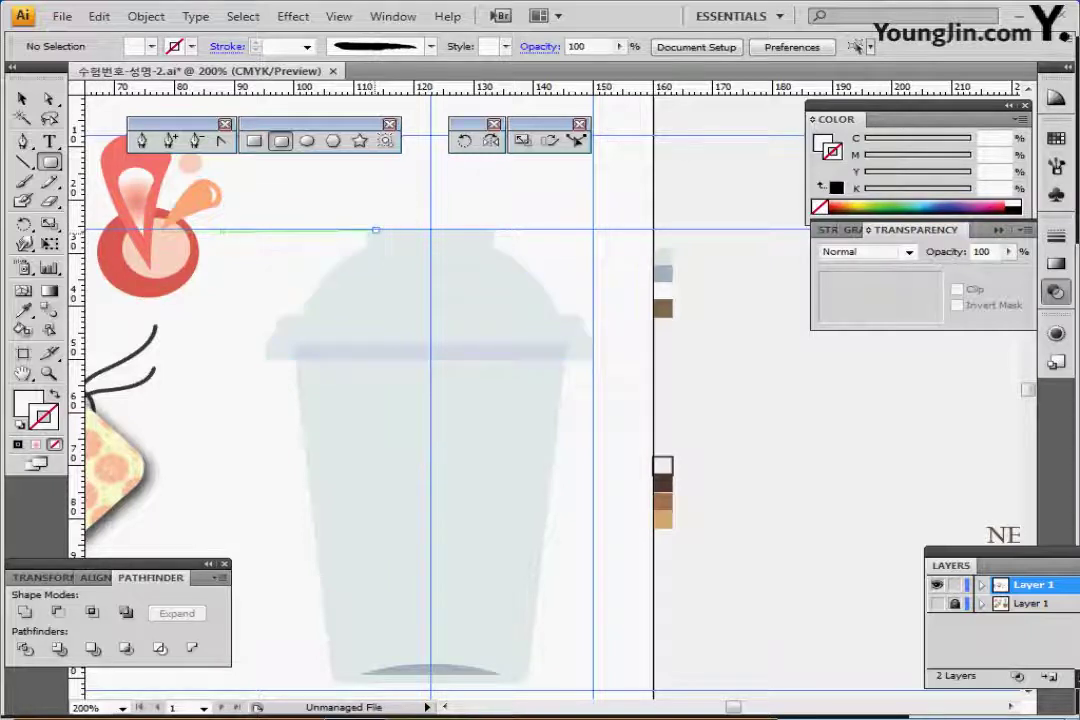
left_click_drag(375, 230, 479, 235)
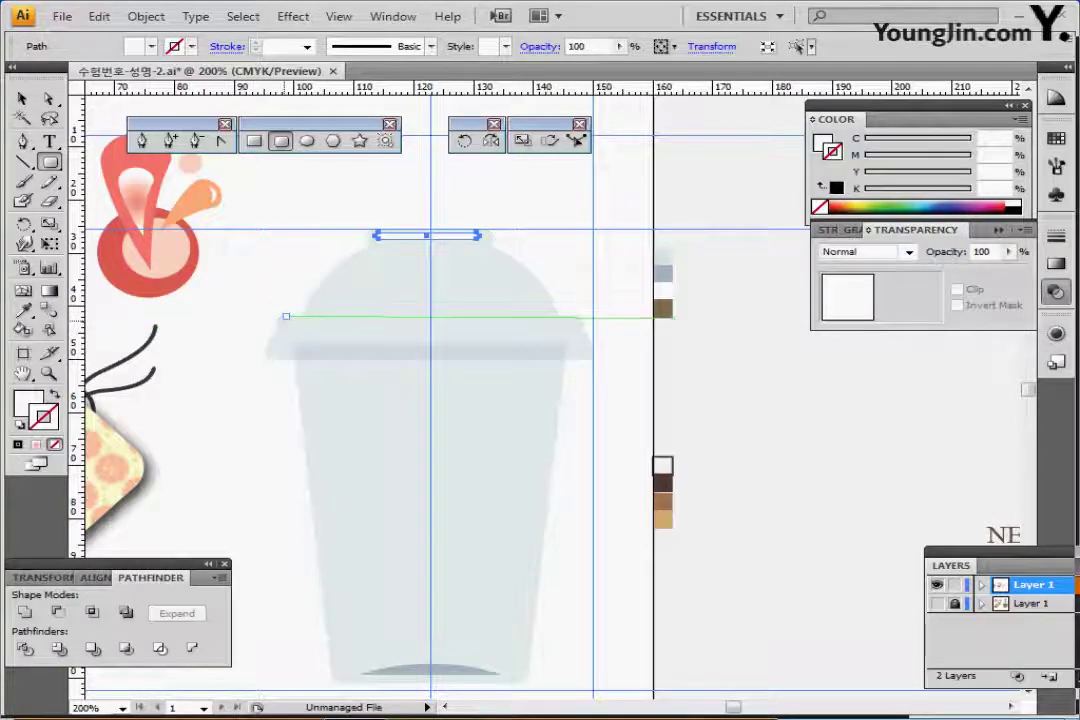
Step: Draw a second white rounded-rectangle highlight about 48 mm wide along the dome's base band, nudge it slightly down and deselect it
left_click_drag(286, 316, 572, 320)
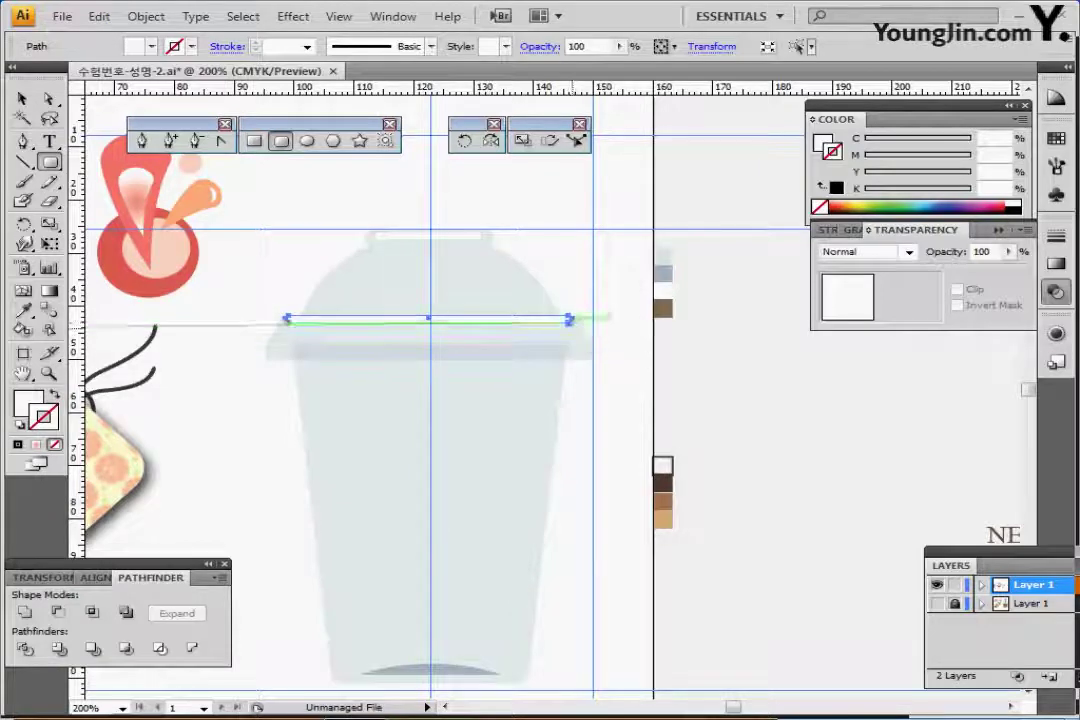
key("Down")
key("Down")
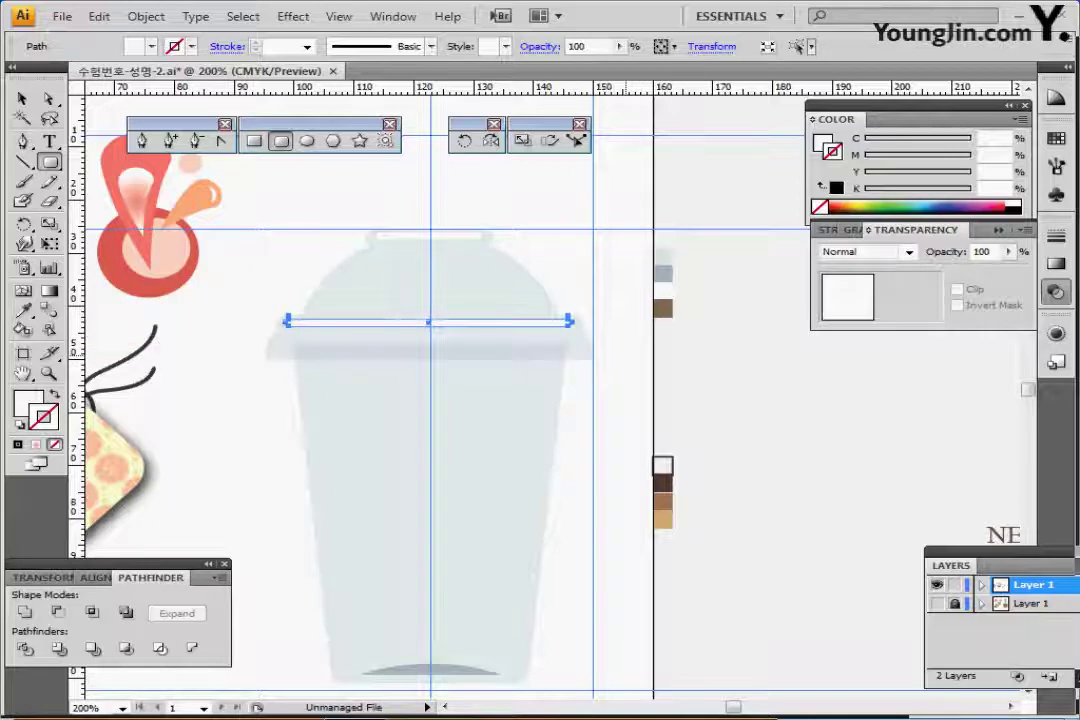
key("ctrl+shift+a")
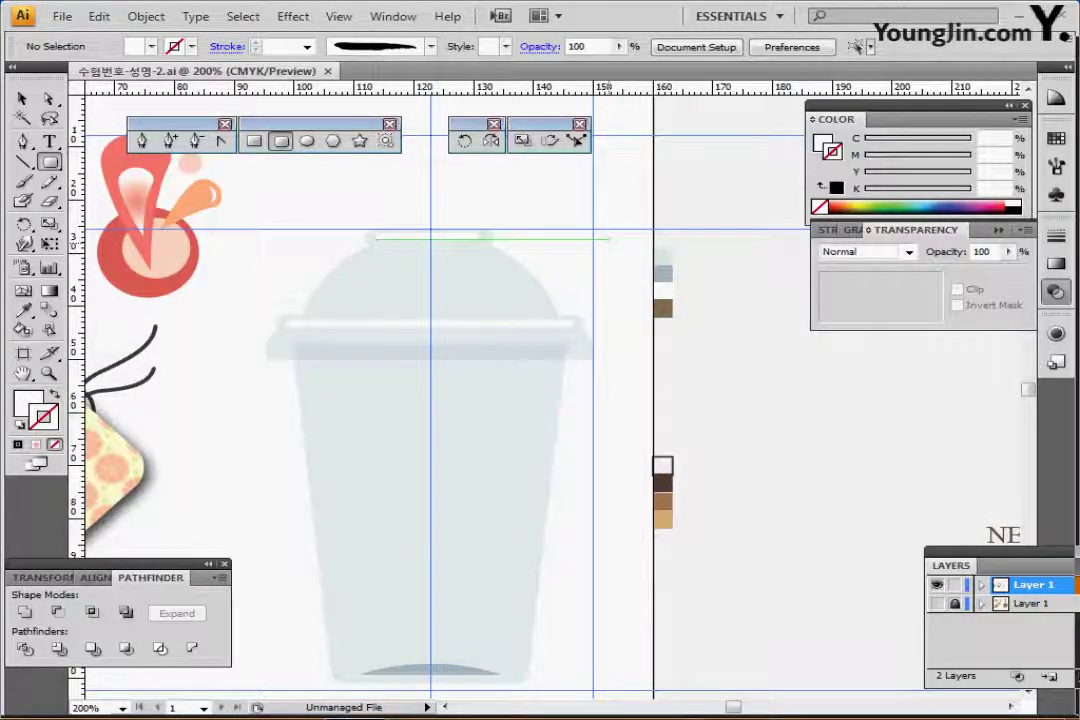
Step: Draw a closed white highlight with the Pen tool on the dome's left side, curved along its edge and tapering to a point at the top
left_click_drag(499, 276, 497, 261)
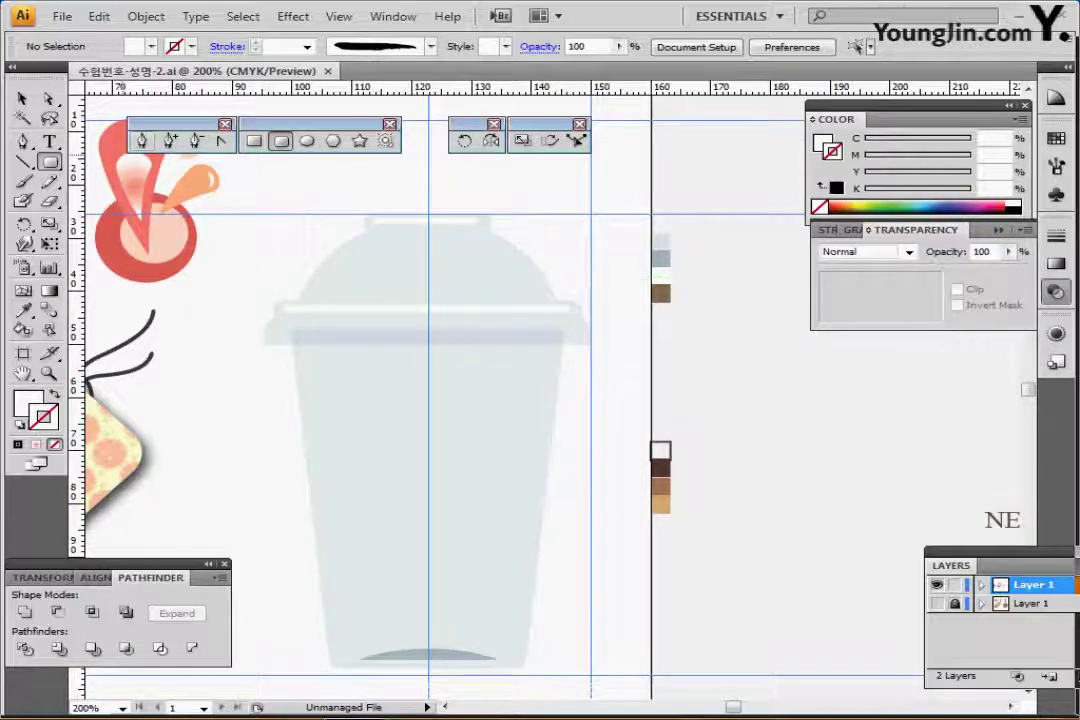
key("p")
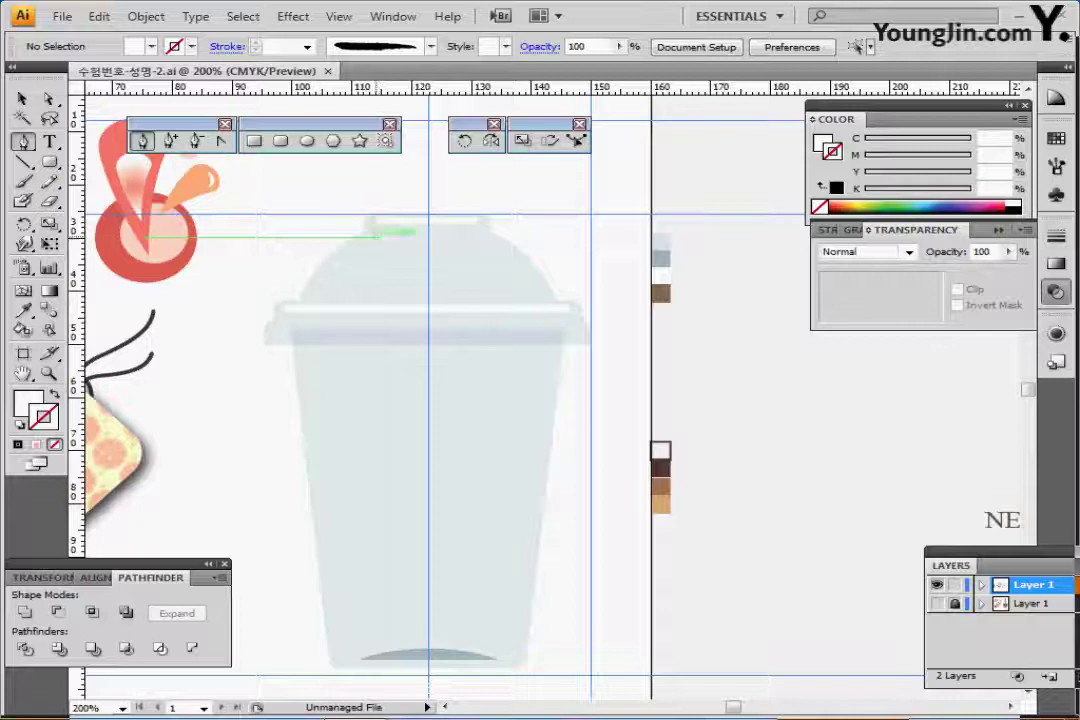
left_click(372, 236)
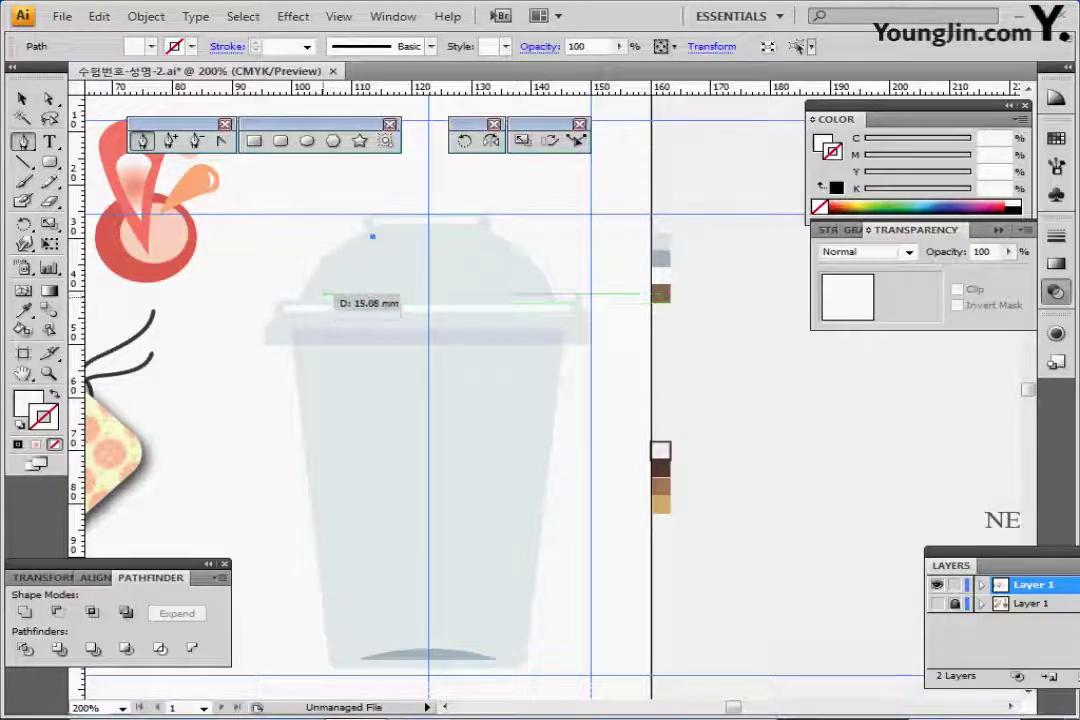
left_click_drag(323, 292, 311, 328)
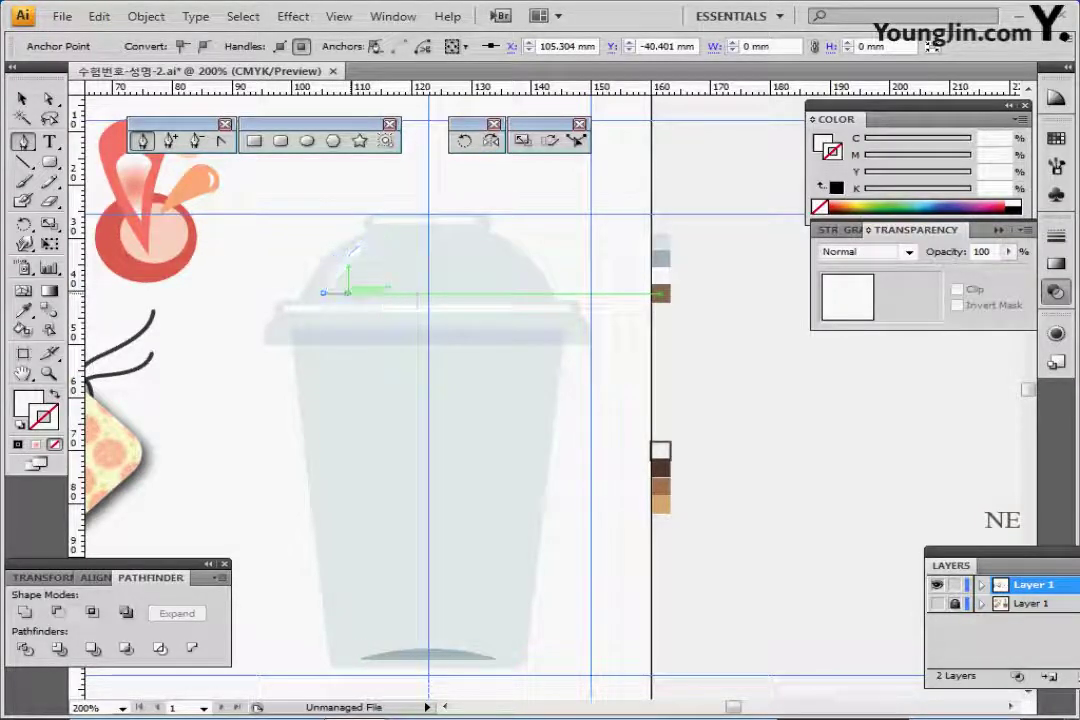
left_click(348, 293)
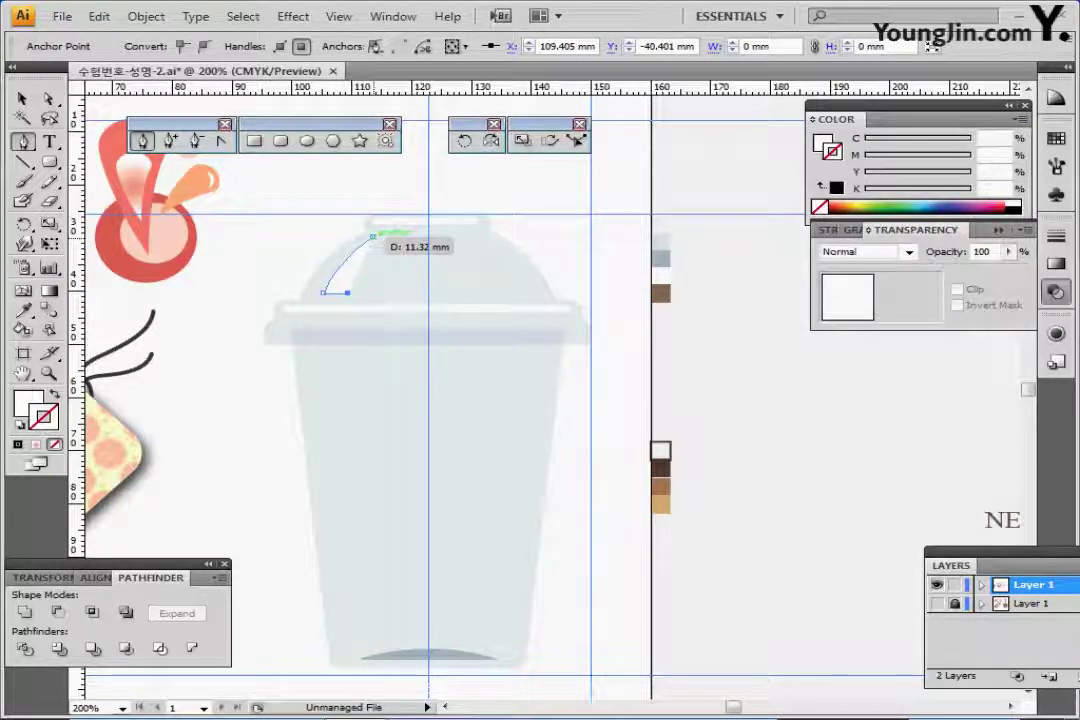
left_click_drag(373, 237, 400, 205)
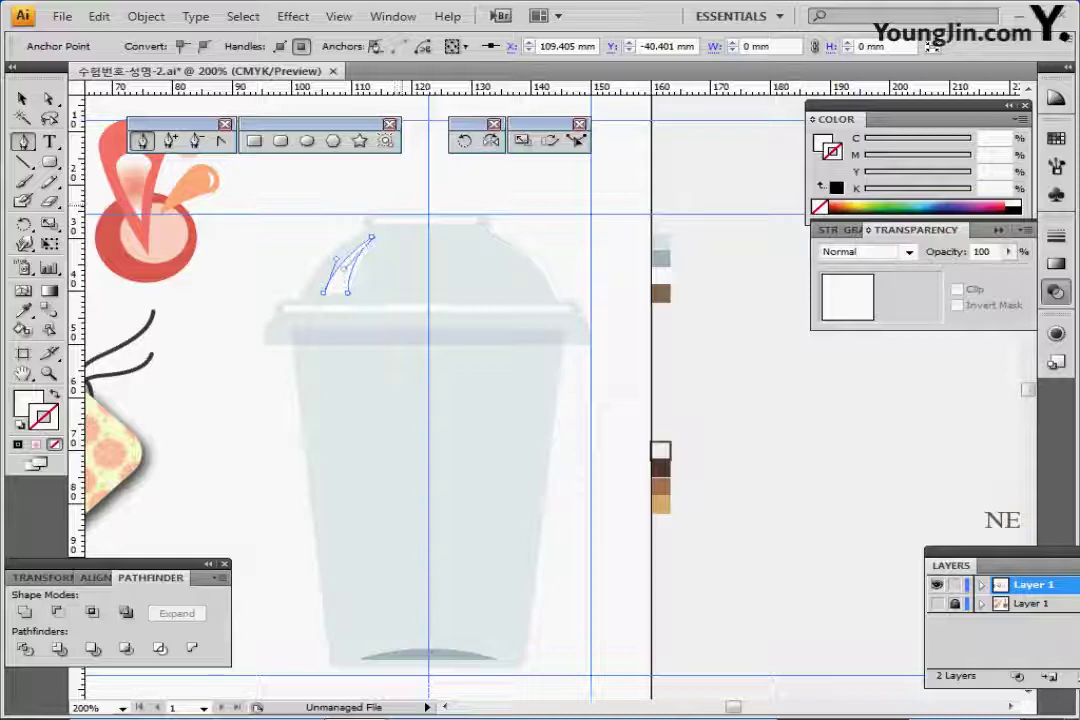
Step: Reflect a copy of the curved highlight across the vertical centre guide onto the dome's right side, and deselect it
left_click(340, 280, "ctrl")
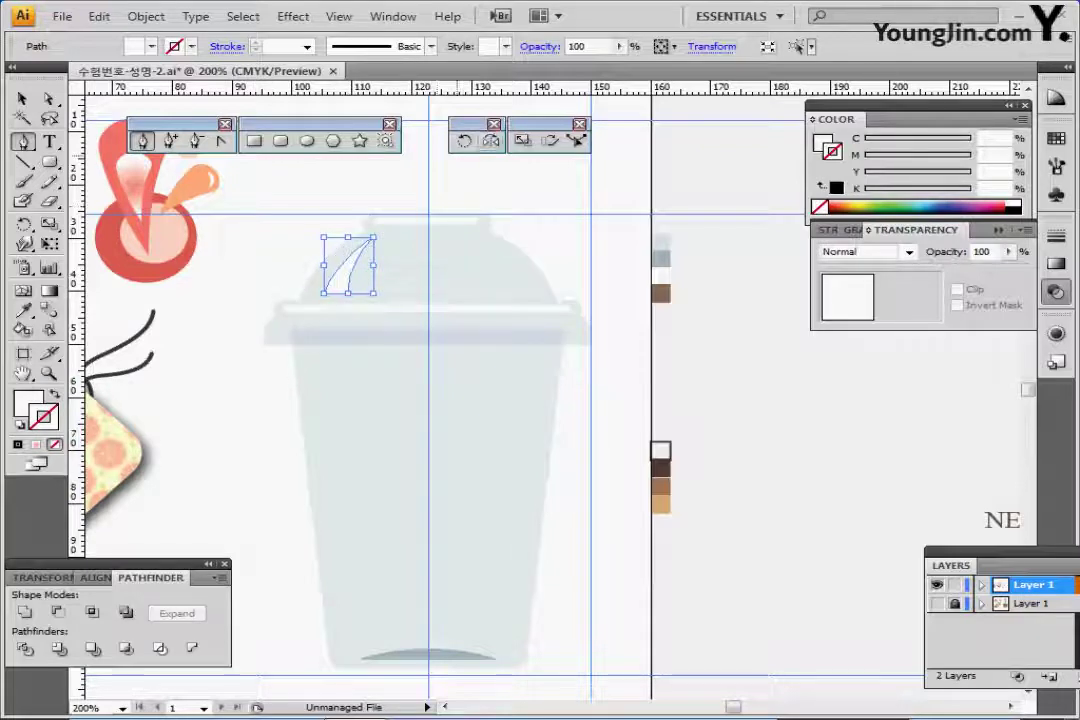
left_click(491, 140)
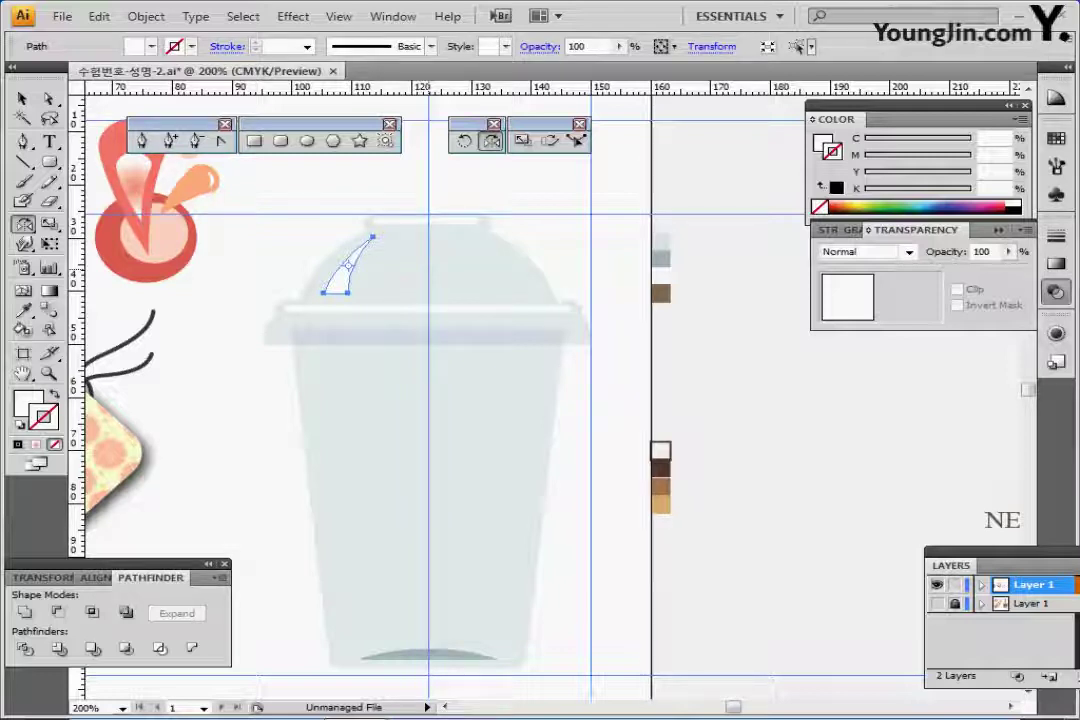
left_click(428, 268)
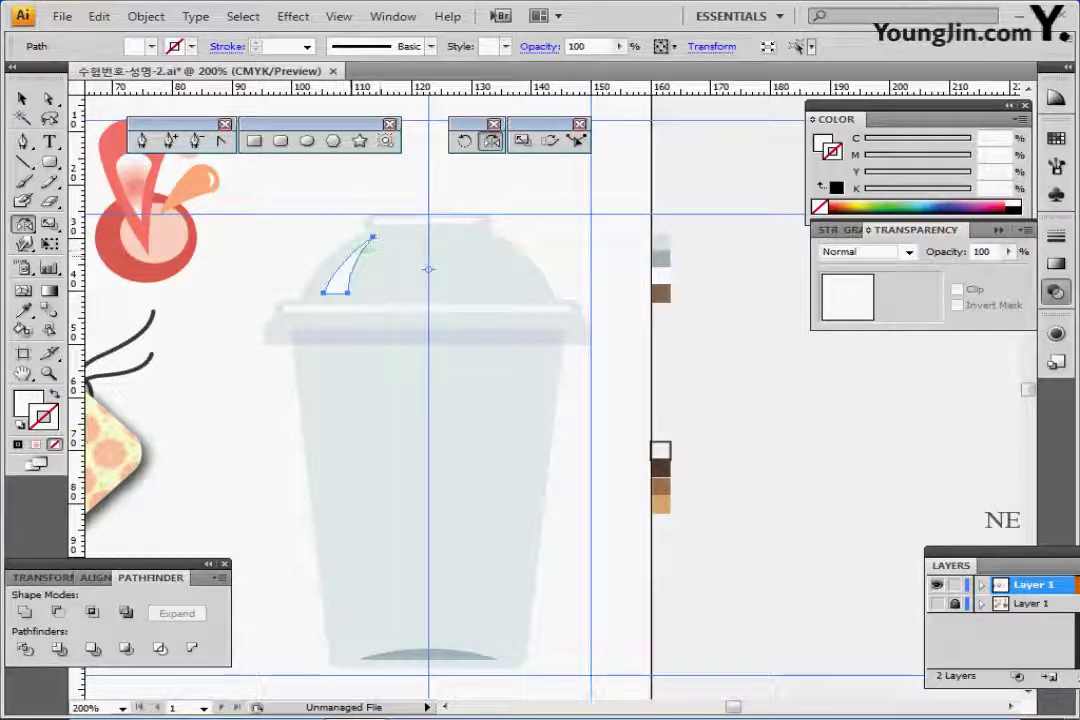
left_click_drag(358, 270, 512, 270)
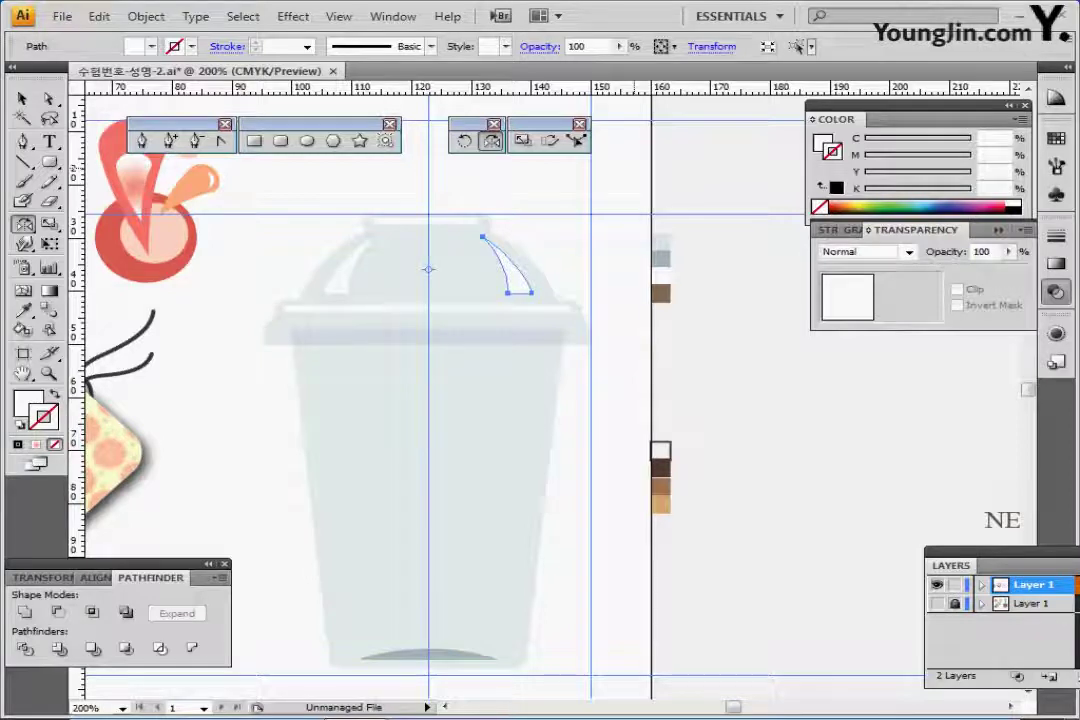
key("ctrl+minus")
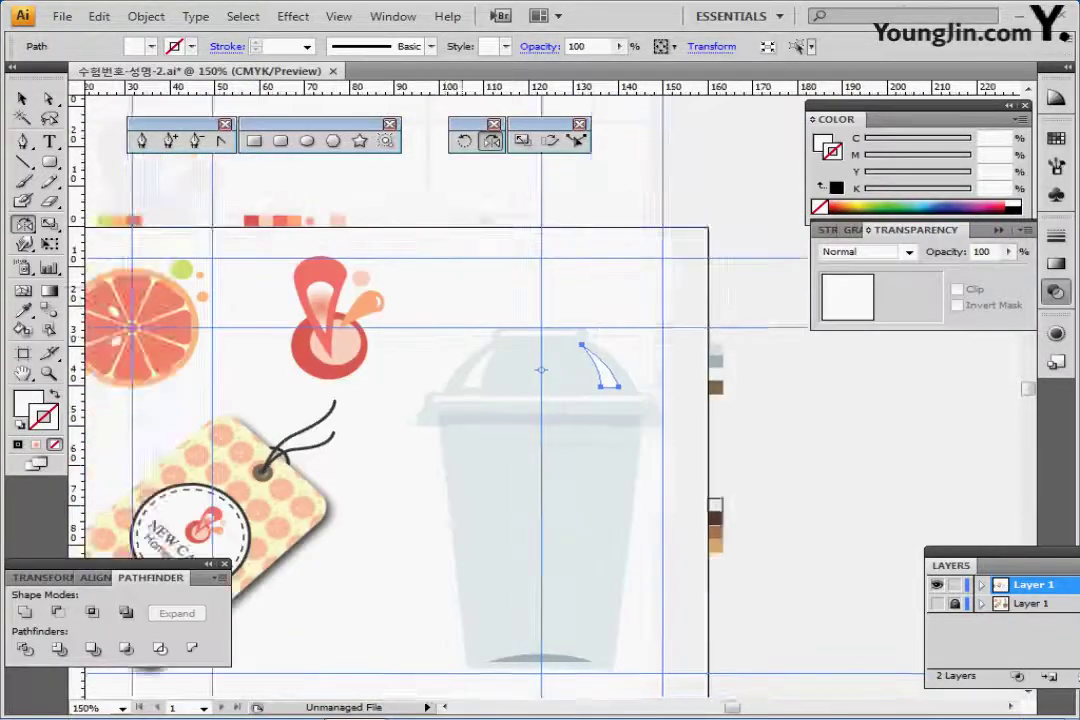
left_click_drag(663, 538, 530, 487)
left_click(206, 155, "ctrl")
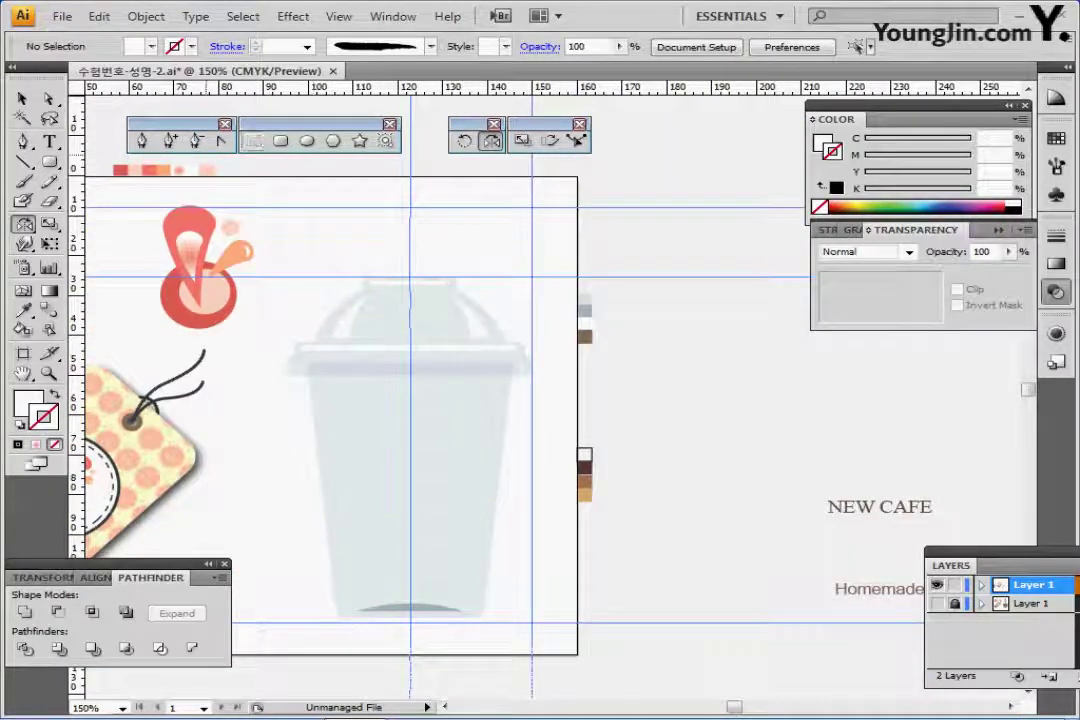
Step: Create a 6 x 80 mm straw rectangle in the brown swatch colour, centred on the vertical guide and starting at the upper horizontal guide
key("m")
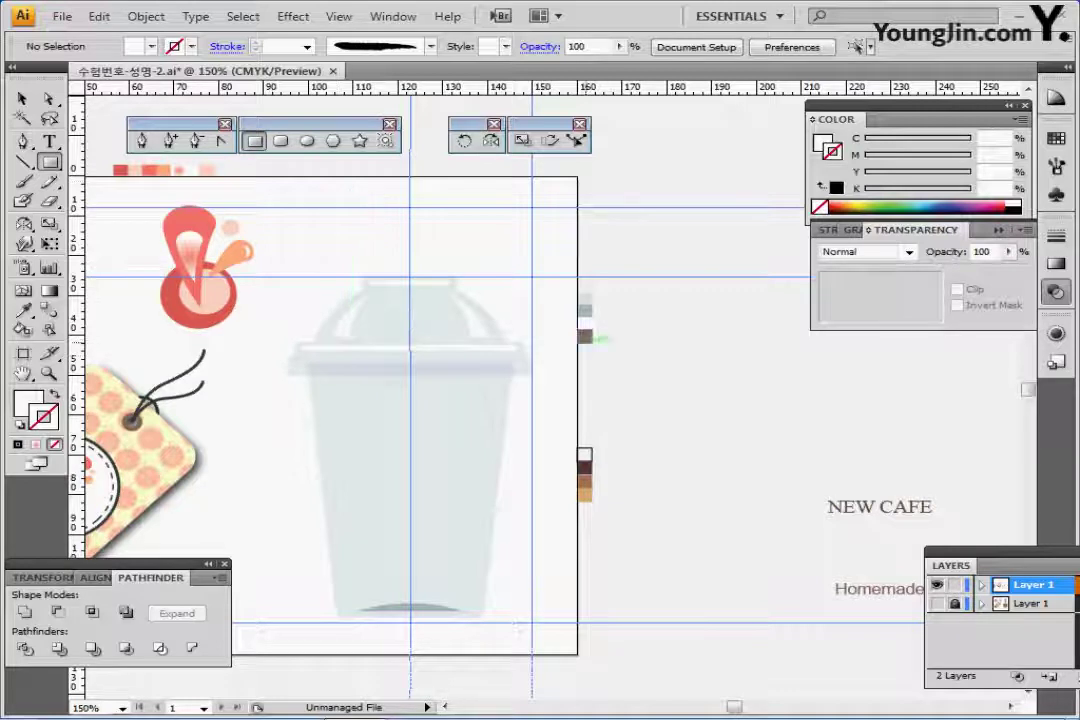
left_click(586, 337, "ctrl")
key("ctrl+shift+a")
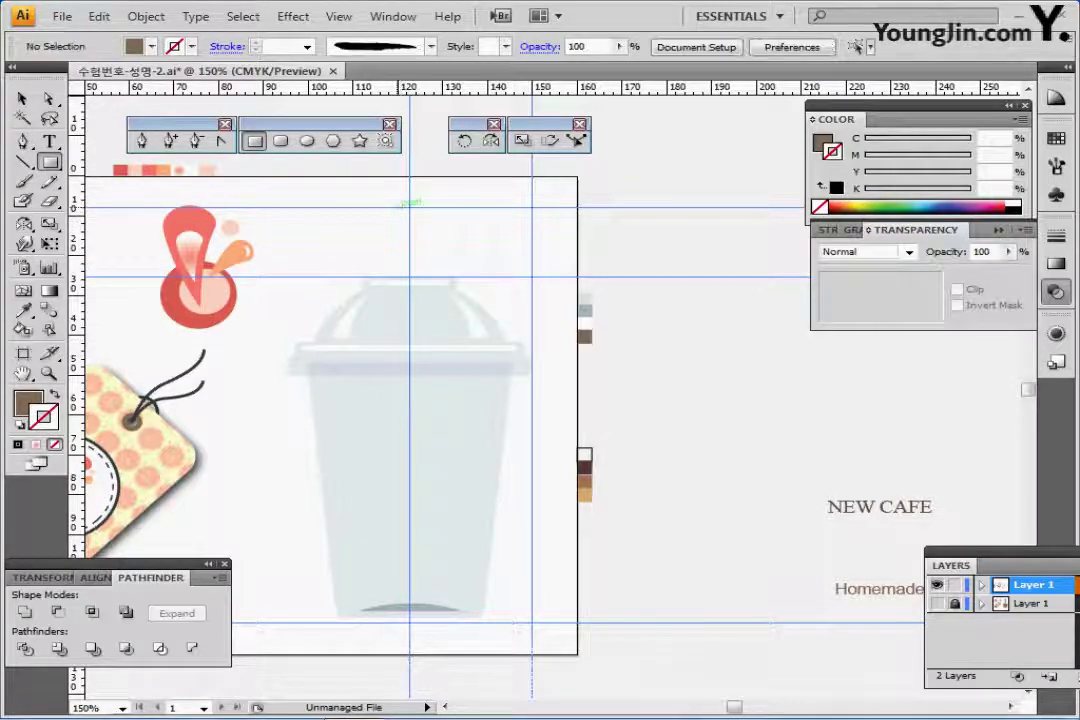
left_click(410, 207)
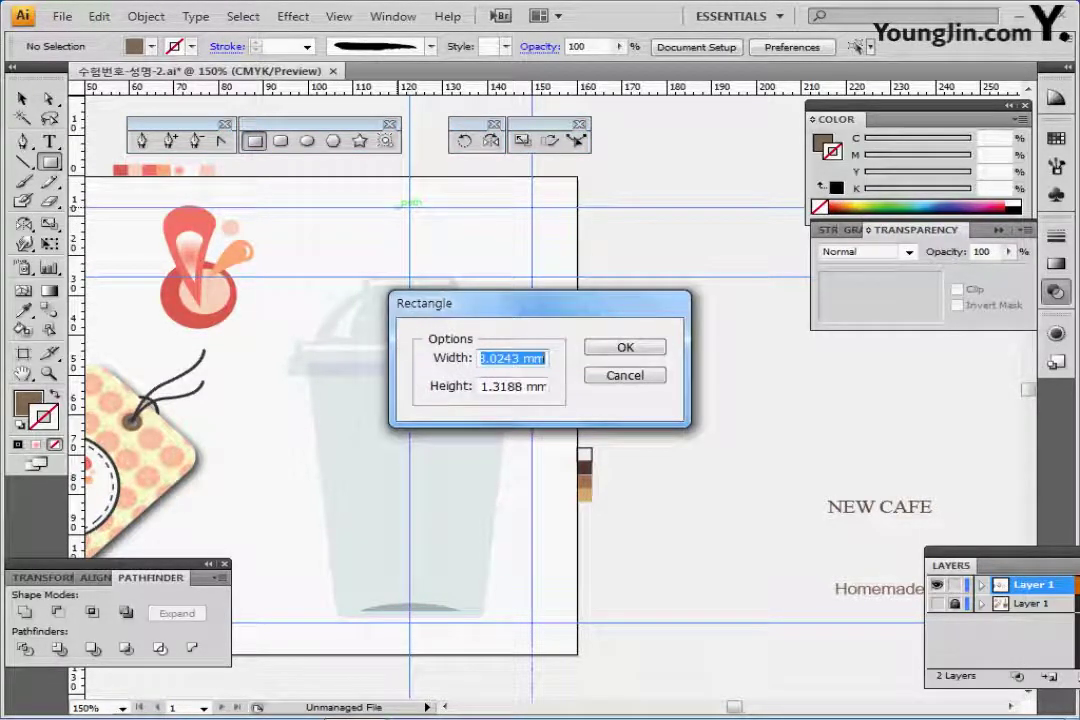
type("6")
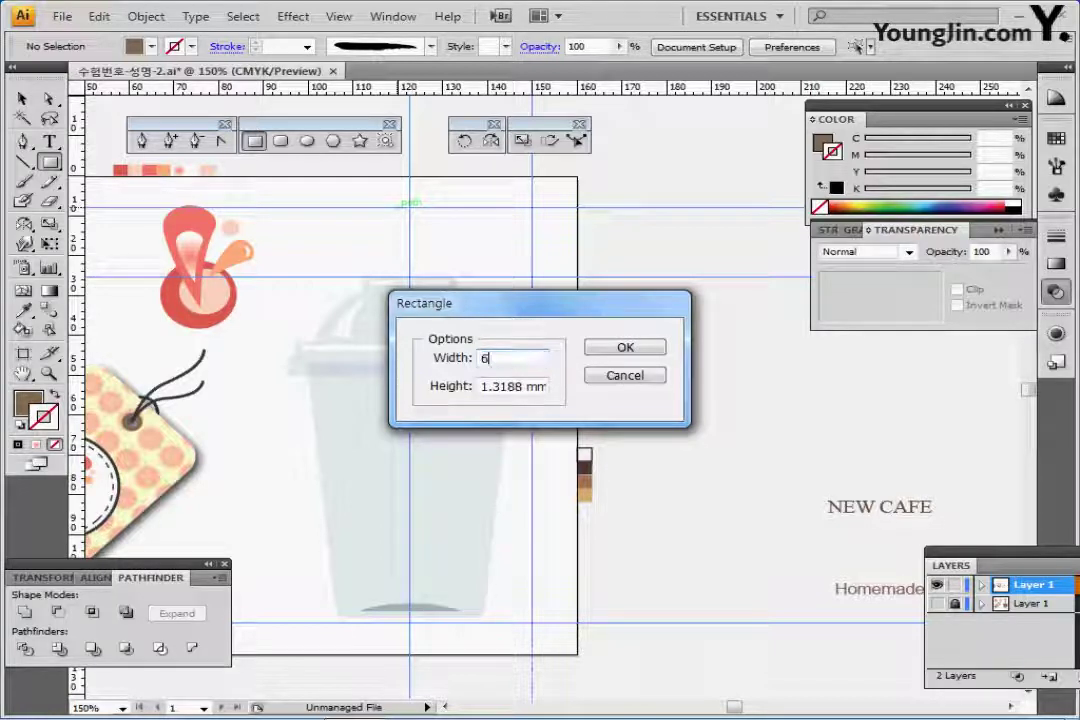
key("Tab")
type("80")
key("Return")
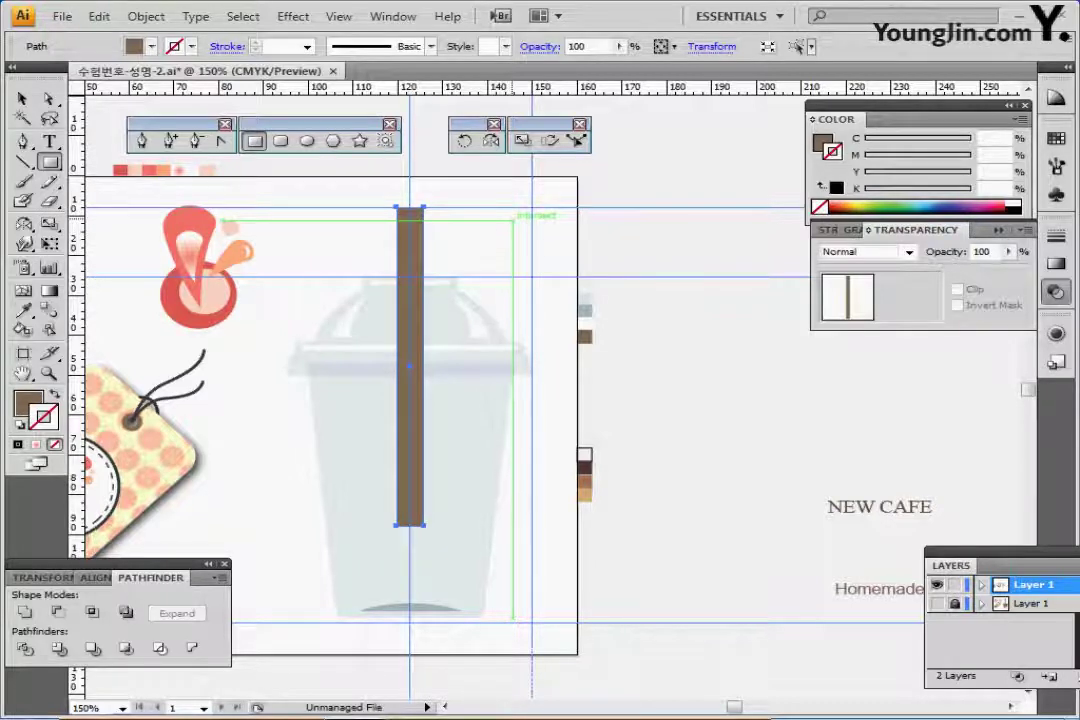
Step: Send the brown straw rectangle to the back, behind the cup and lid
key("ctrl")
key("ctrl")
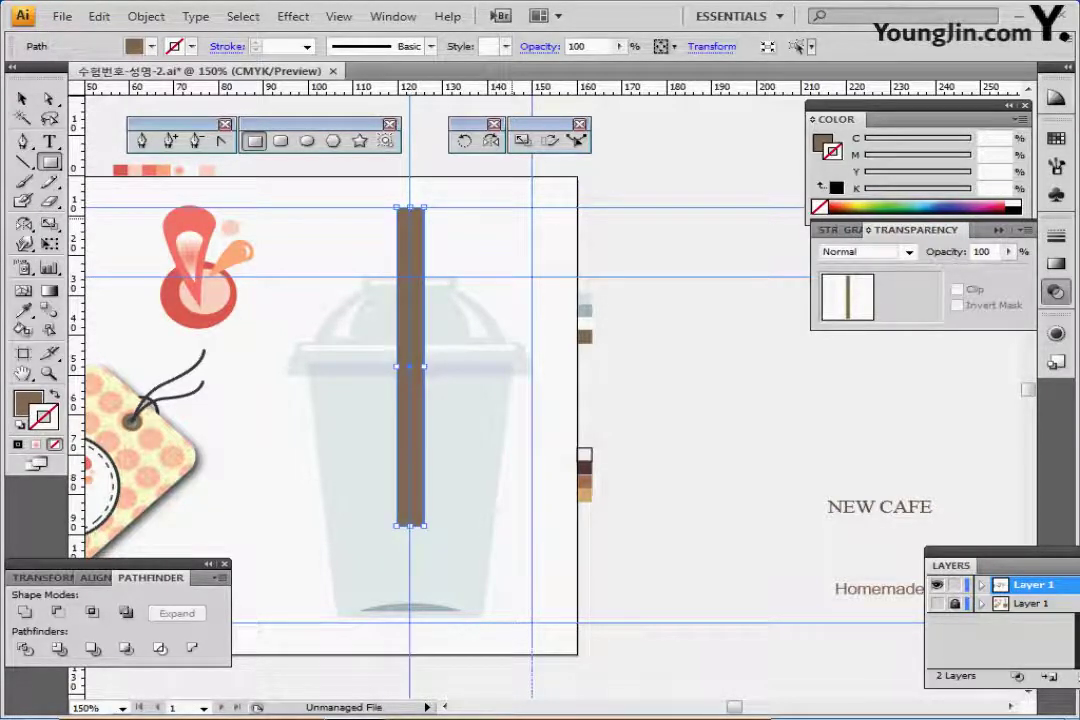
key("ctrl+shift+[")
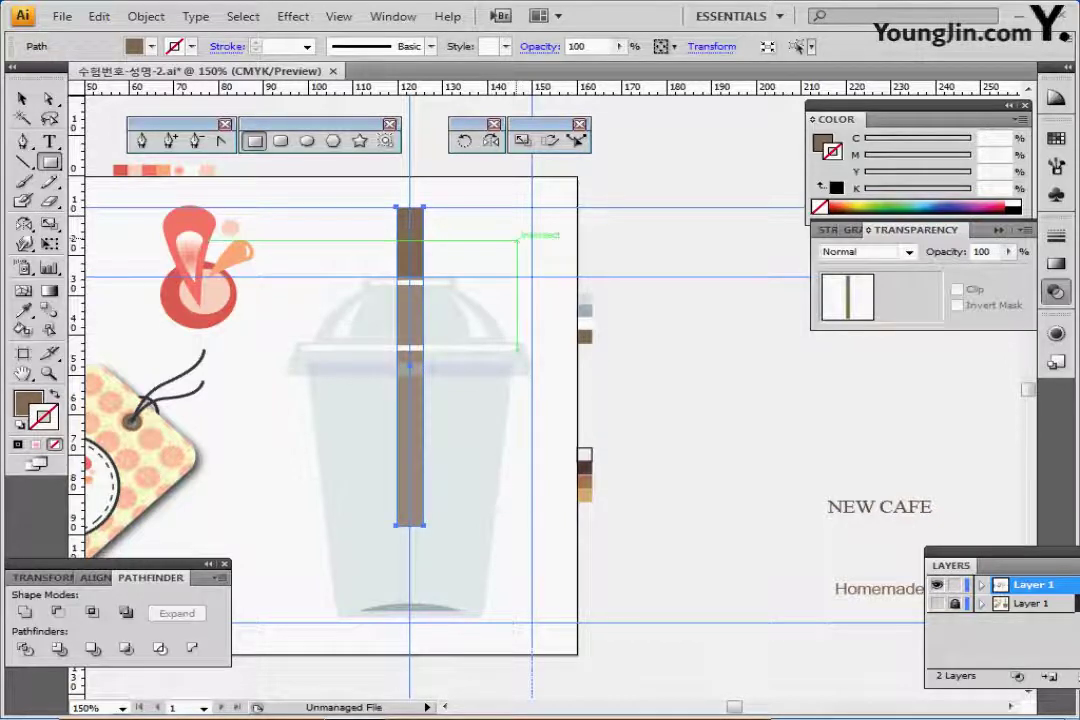
Step: Nudge the cup body and lid shapes down together until the cup's base rests on the lower horizontal guide
key("ctrl+shift+a")
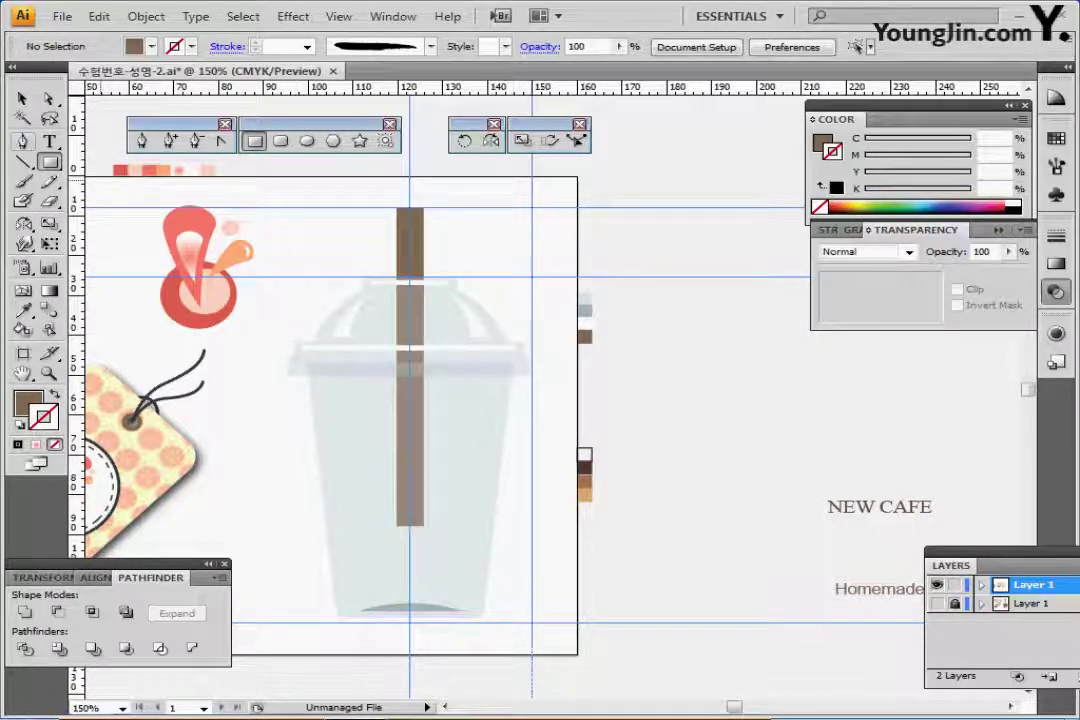
left_click_drag(313, 253, 376, 462)
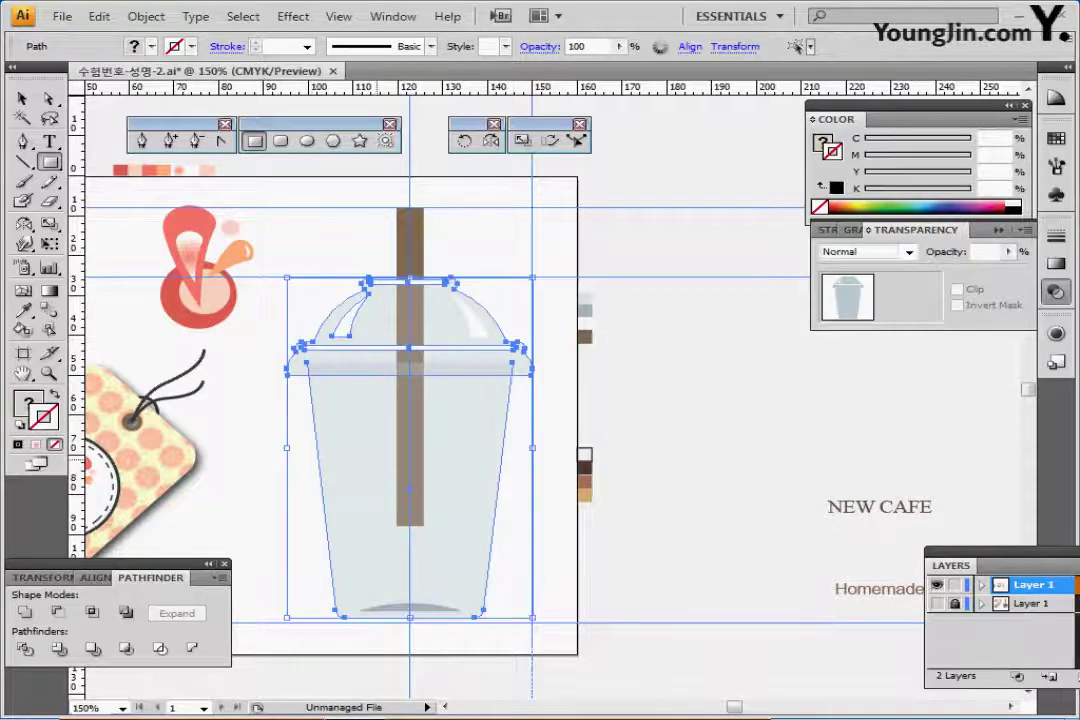
key("Down")
key("Down")
key("Down")
key("Down")
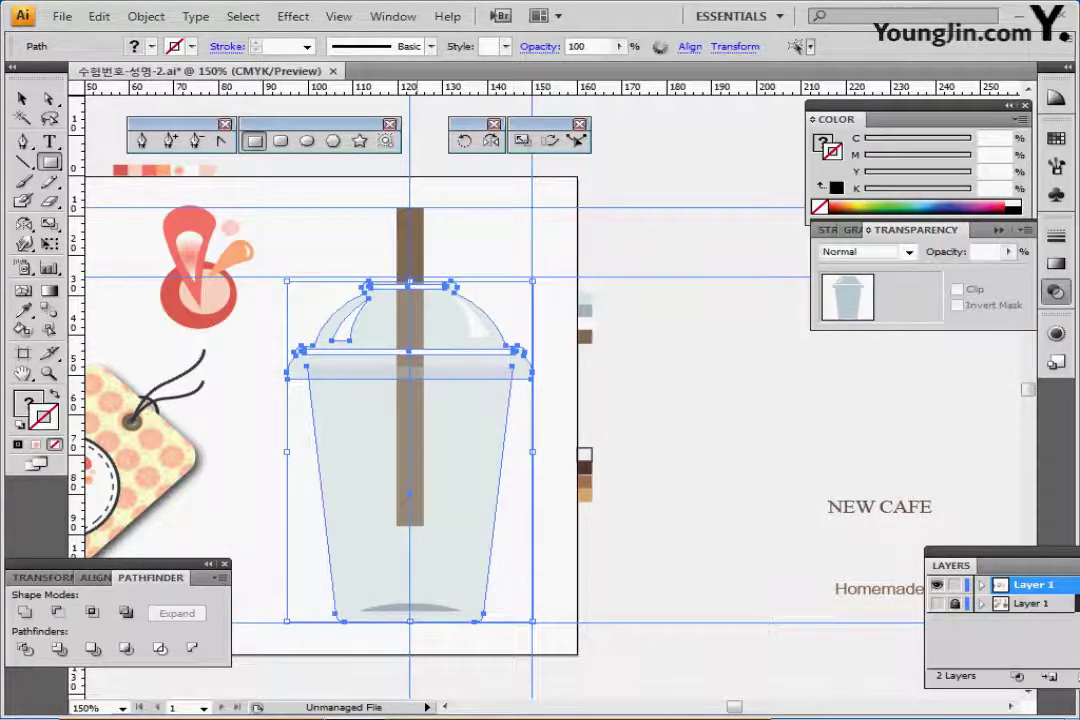
Step: Nudge the dark curved shade down to the cup's base, deselect it, and save the document
key("ctrl+shift+a")
left_click(423, 608, "ctrl")
key("Down")
key("Down")
key("Down")
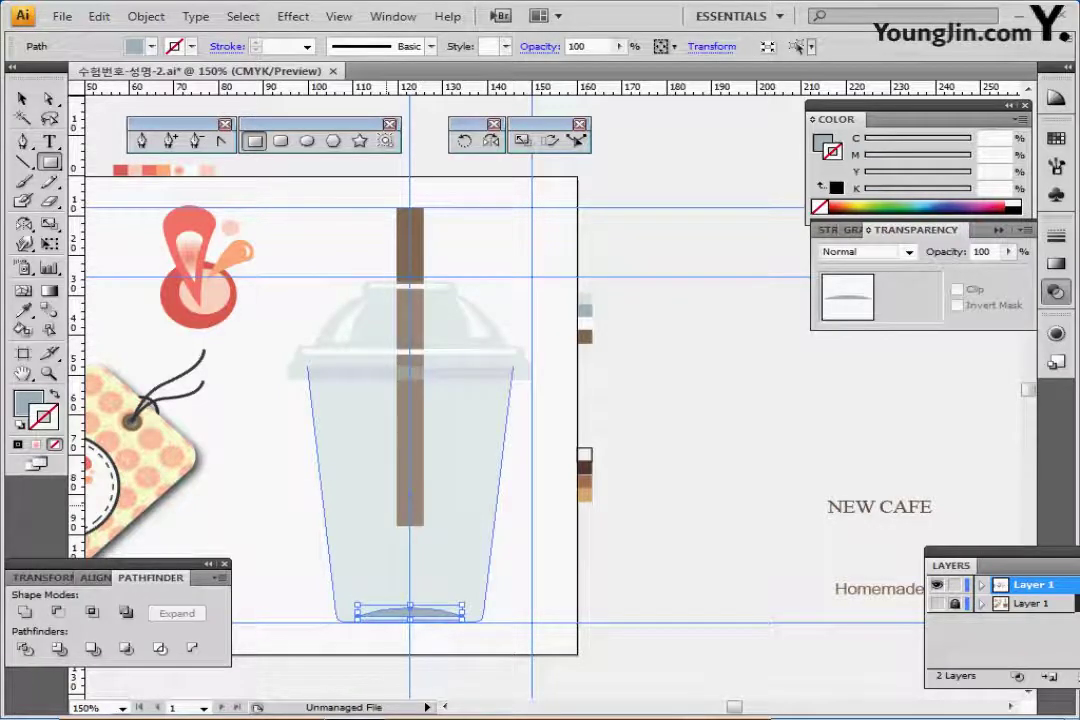
key("ctrl+shift+a")
key("ctrl+s")
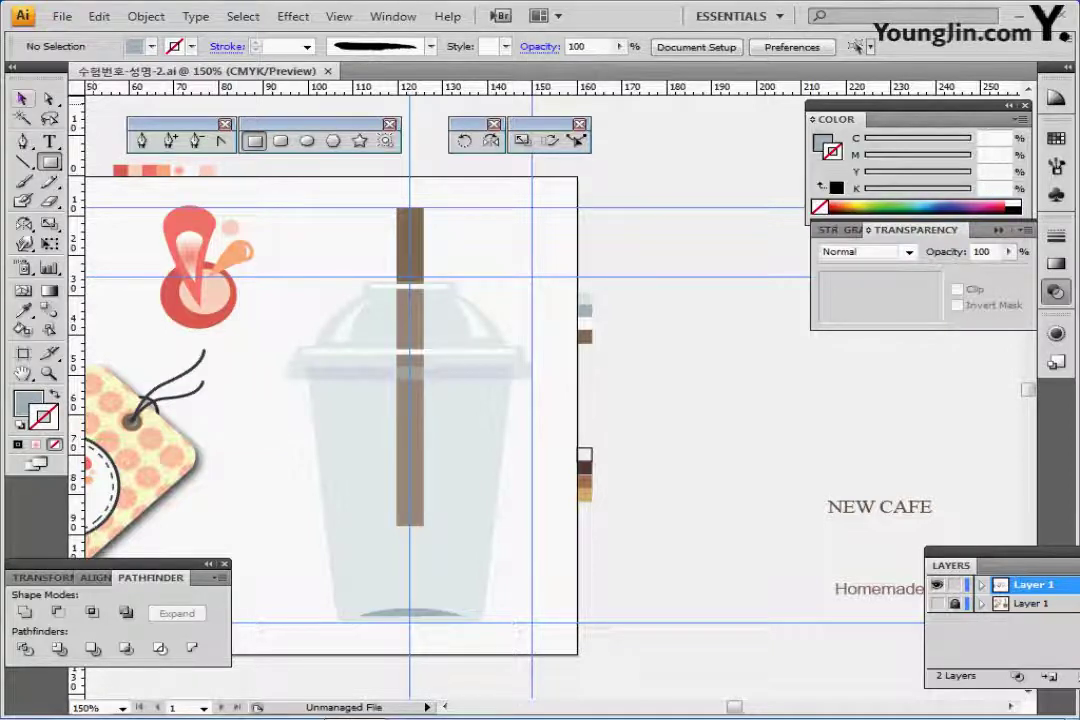
Step: Create a copy of the cup body scaled uniformly to 105%
left_click(360, 470)
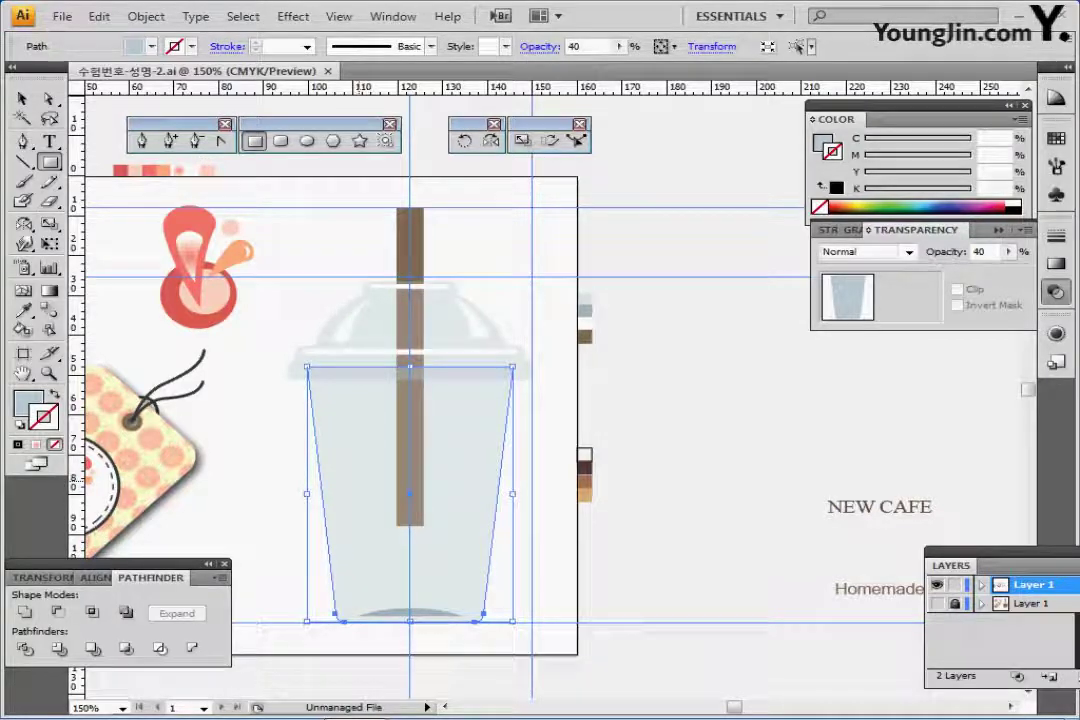
key("a")
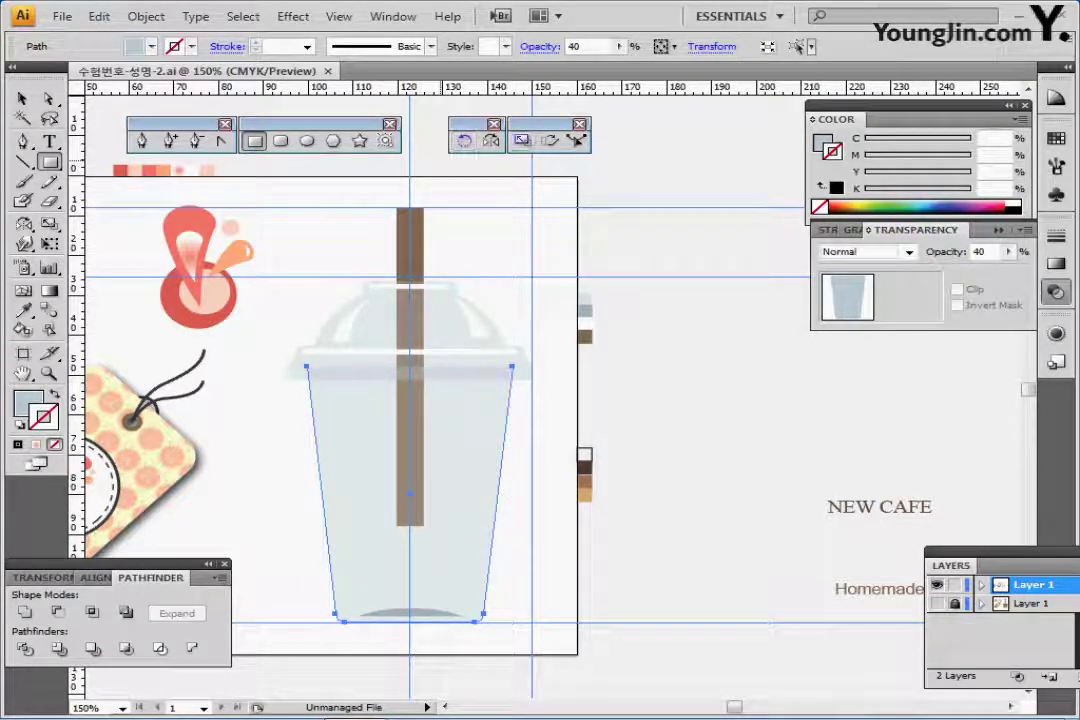
double_click(521, 140)
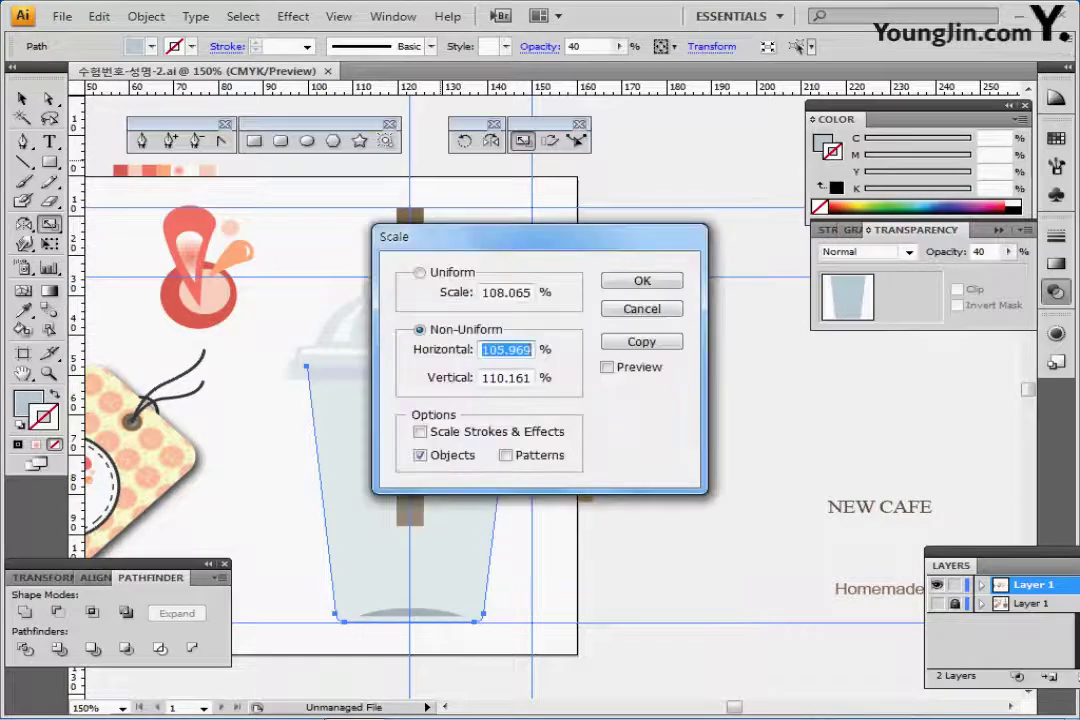
key("shift+Tab")
key("shift+Tab")
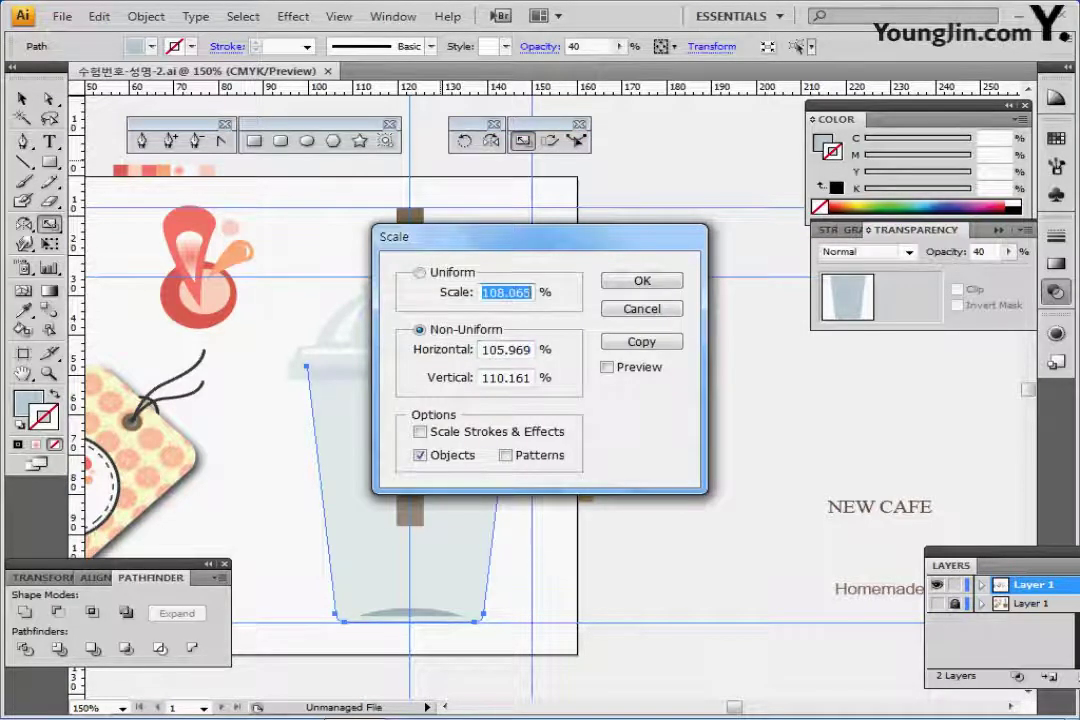
type("105")
key("Tab")
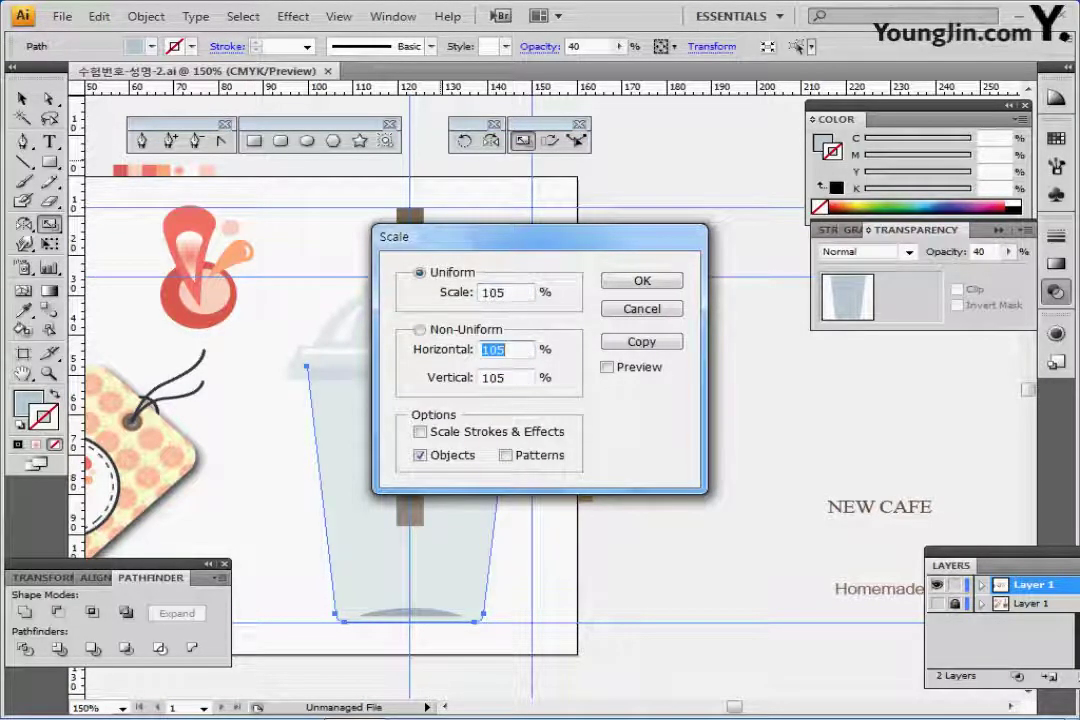
left_click(641, 341)
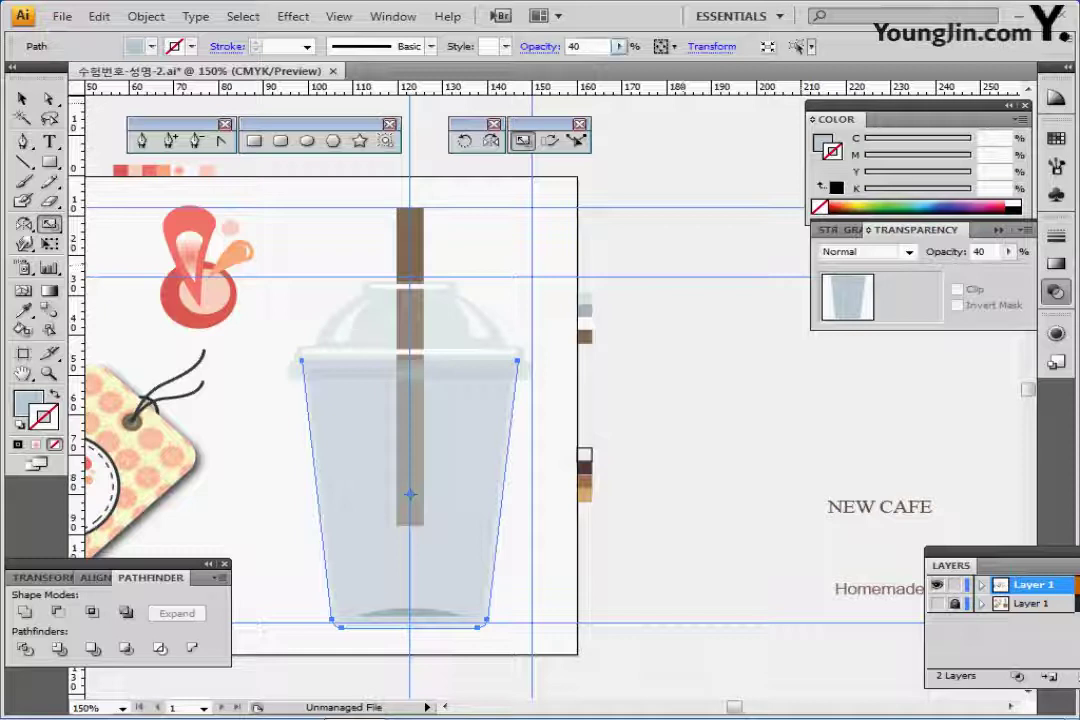
Step: Set the enlarged cup body copy's opacity to 100%
double_click(577, 46)
type("100")
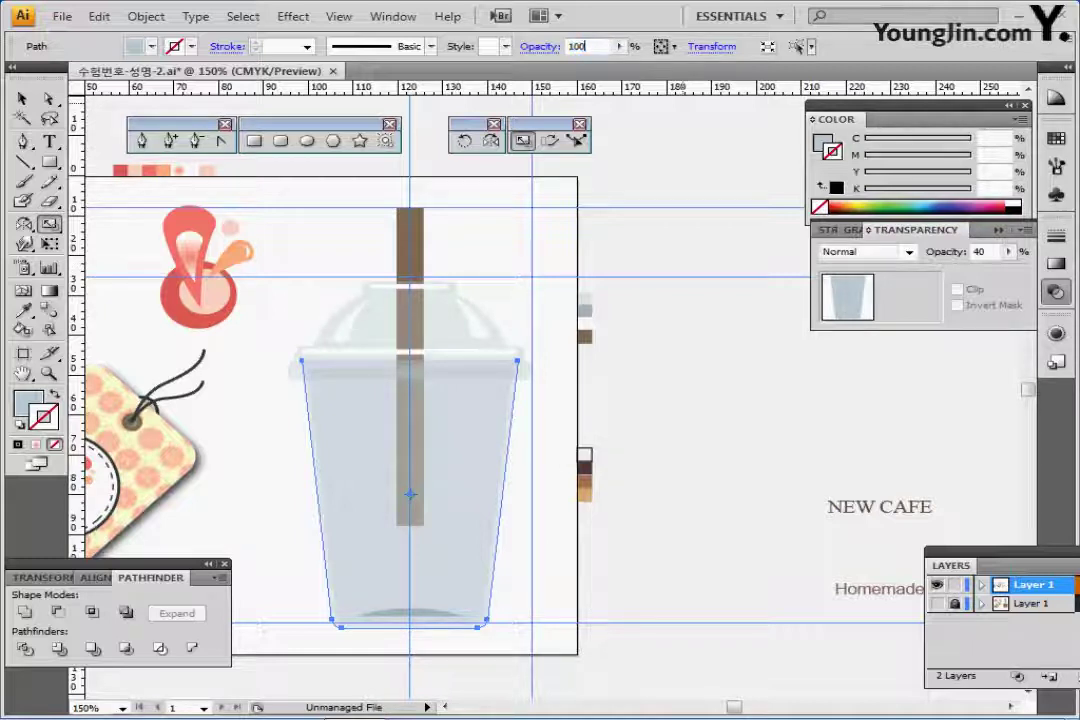
key("Return")
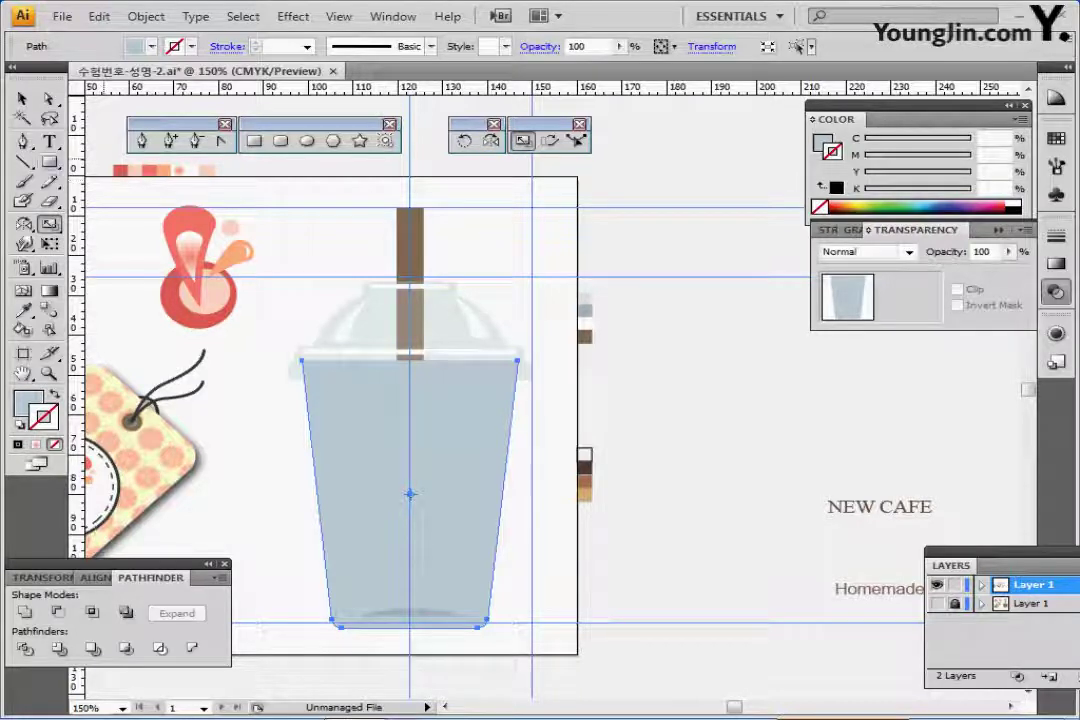
Step: Draw a rectangle about 57 x 33 mm across the cup's middle and intersect it with the enlarged copy to form a sleeve
left_click(254, 140)
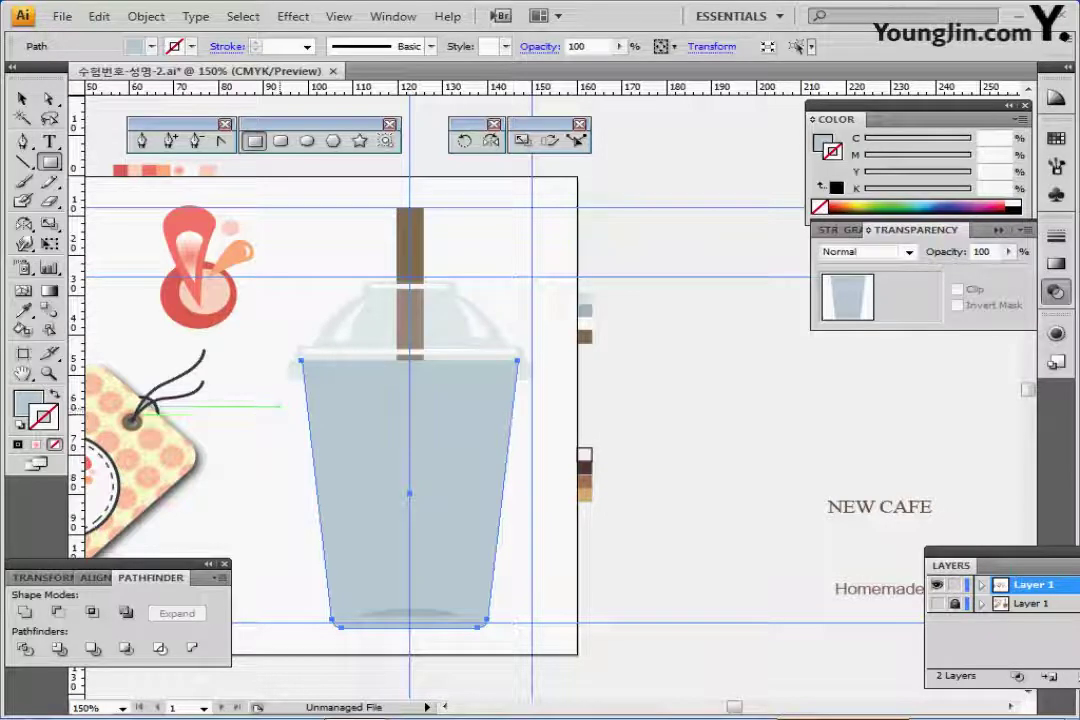
left_click_drag(280, 406, 539, 537)
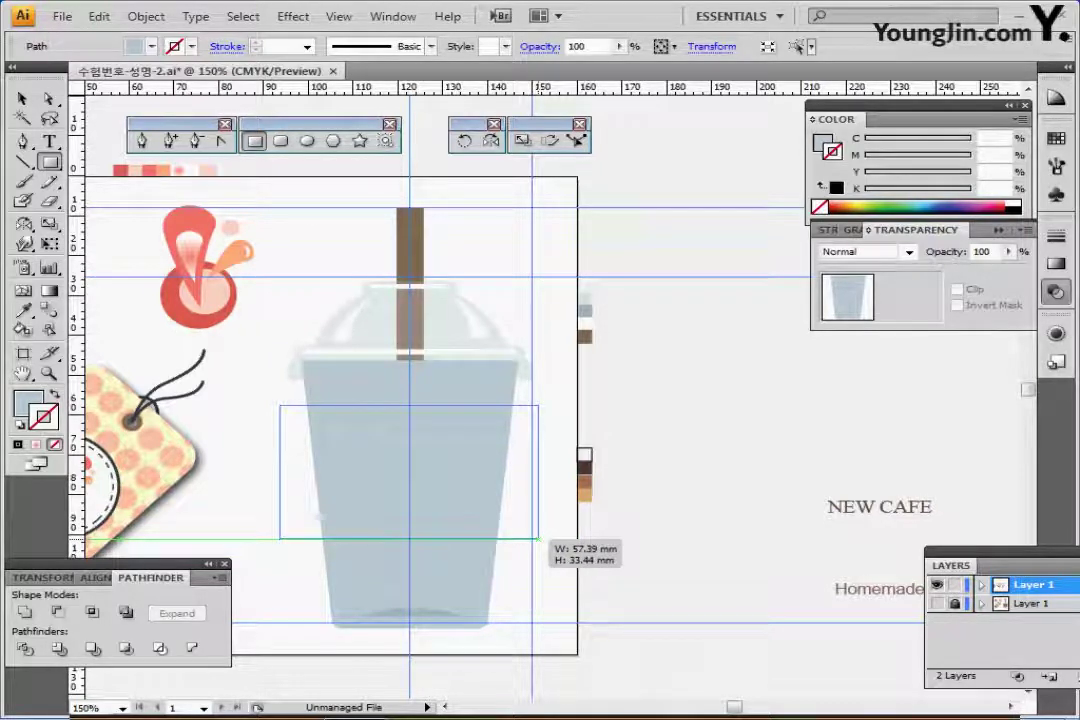
left_click_drag(539, 539, 539, 539)
left_click(431, 385, "ctrl+shift")
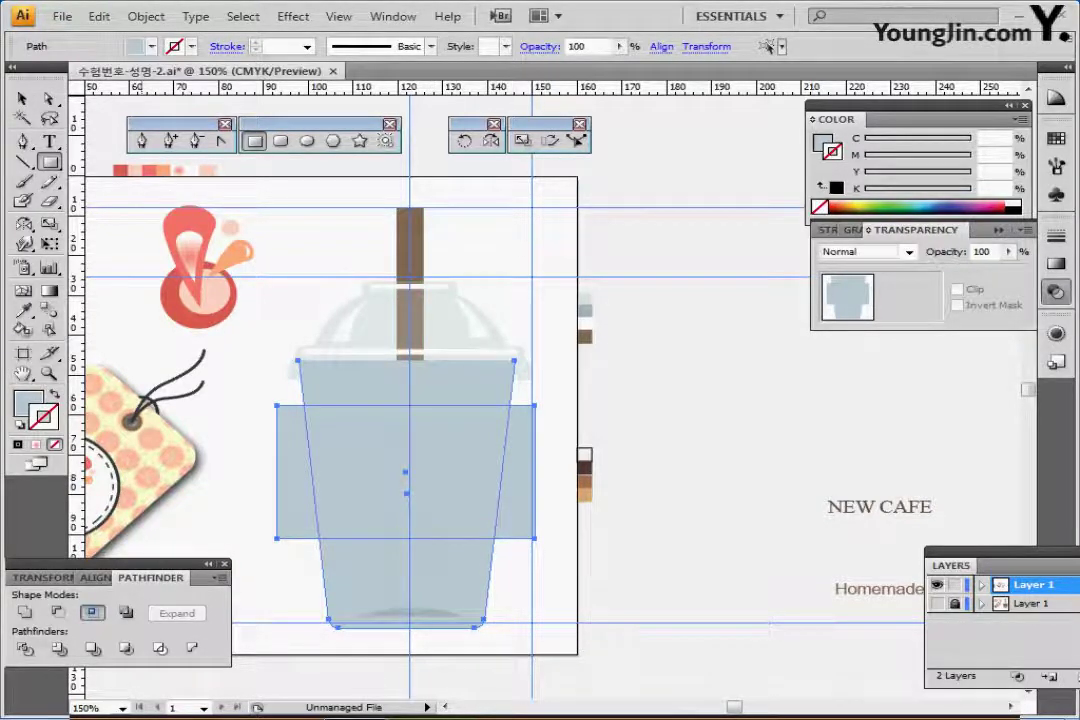
left_click(92, 612)
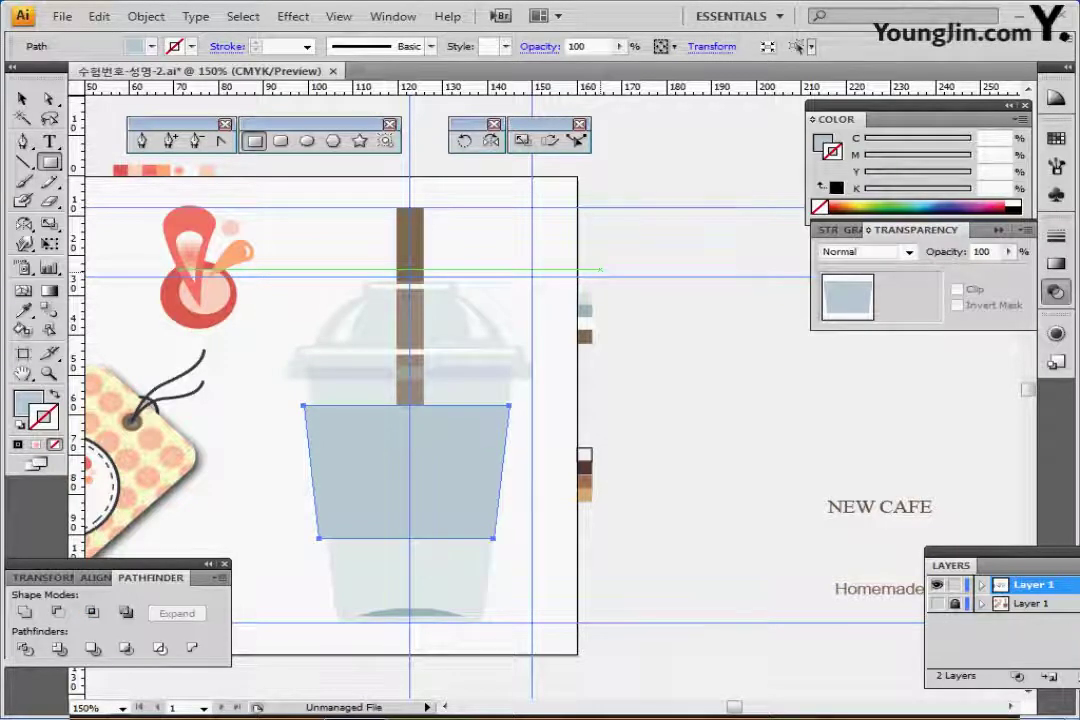
key("v")
key("ctrl+shift+a")
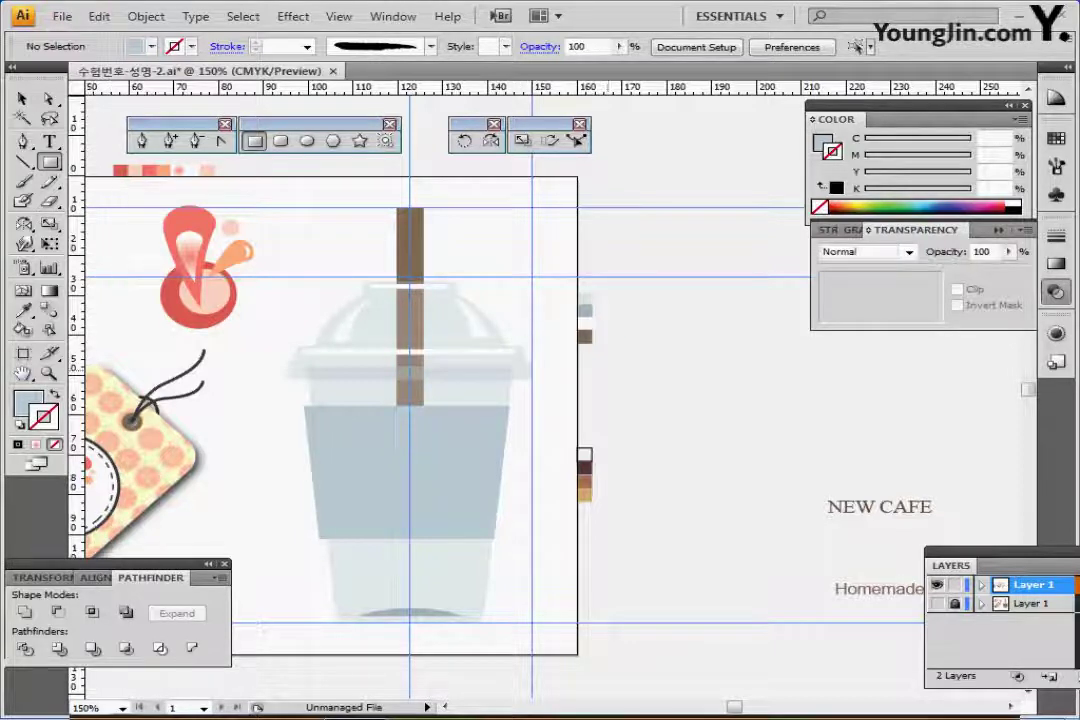
Step: Draw an unfilled ellipse with a stroke in the brown swatch colour, centred on the sleeve, and nudge it slightly upward
left_click(584, 335)
key("ctrl+shift+a")
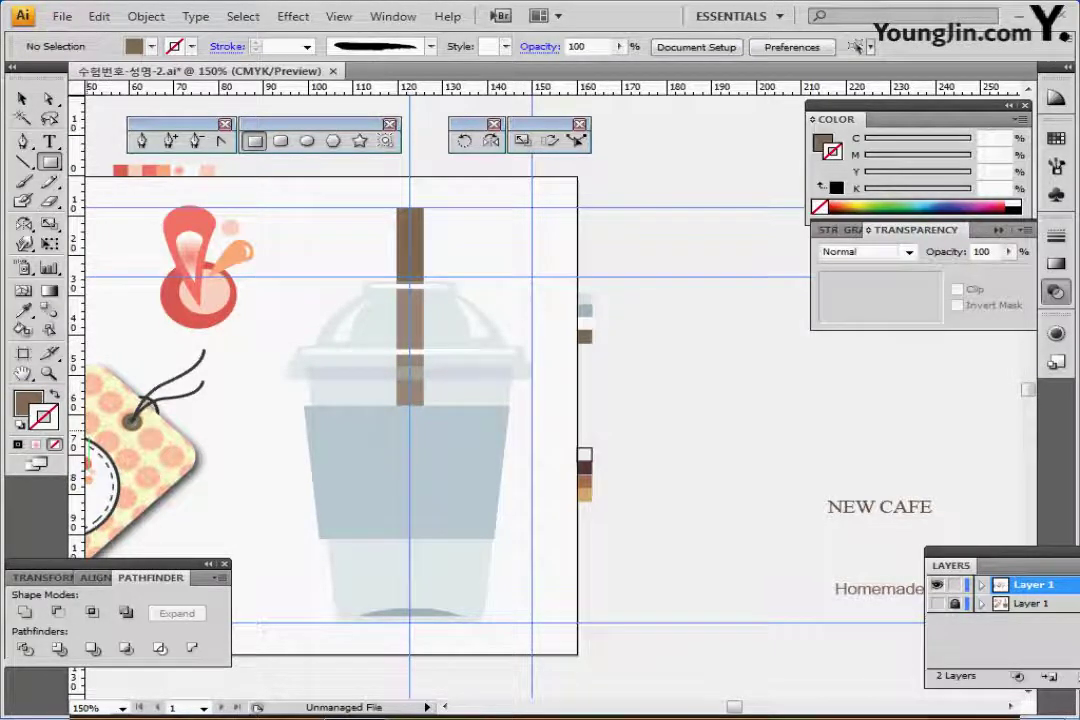
left_click(55, 393)
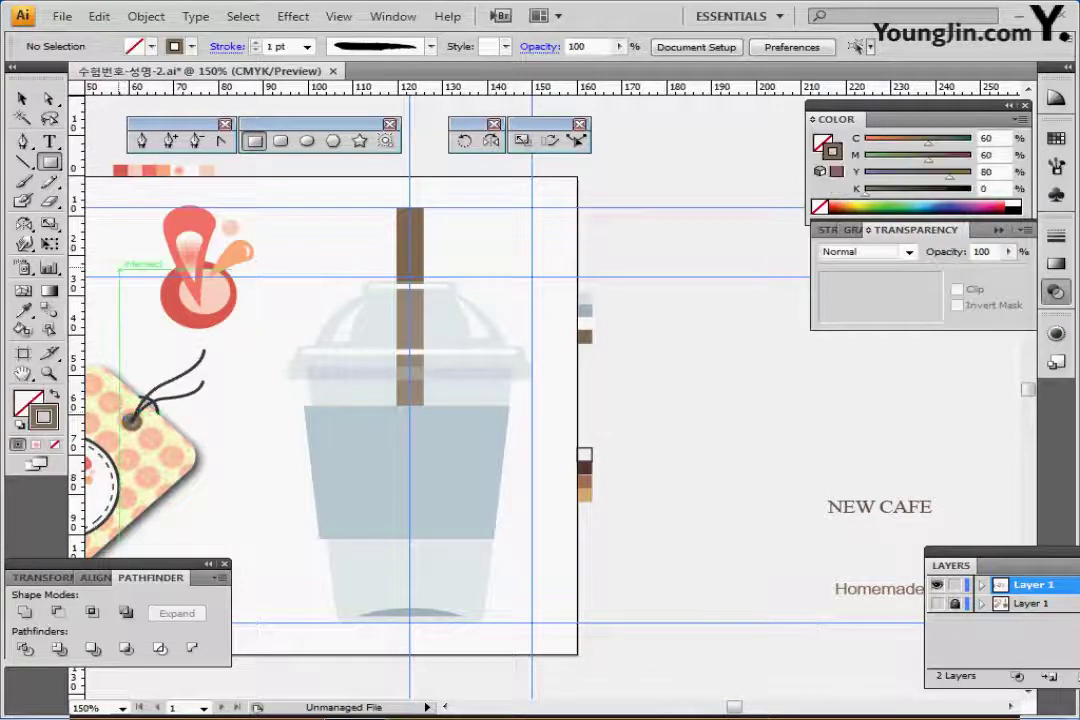
left_click(307, 140)
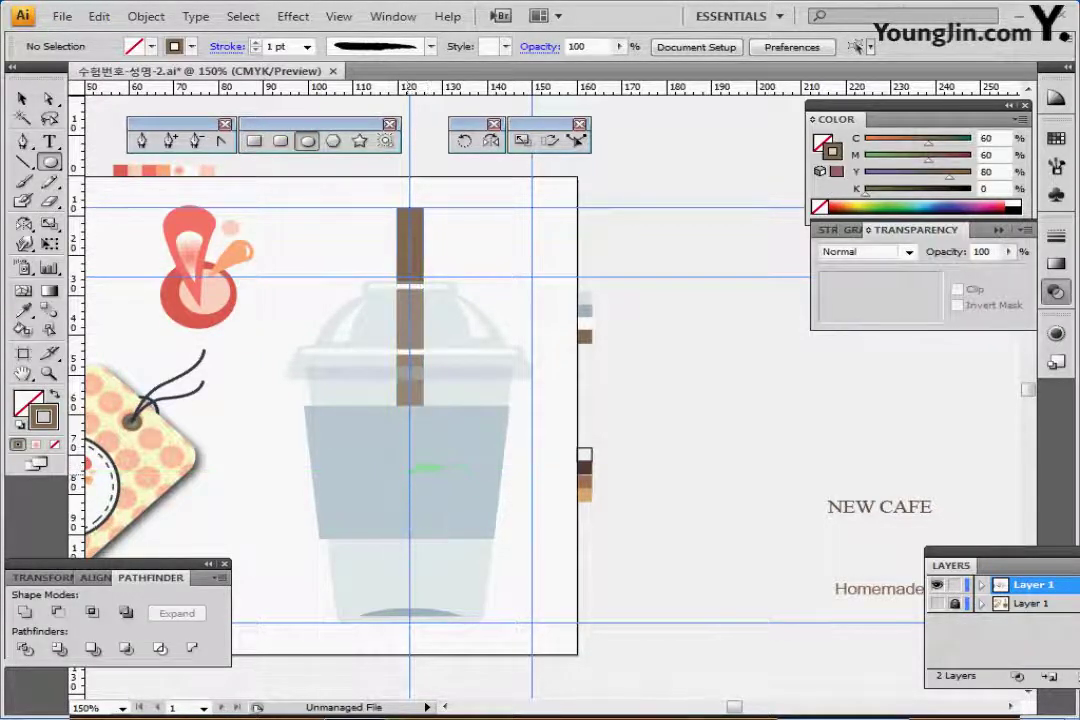
left_click_drag(410, 476, 470, 512)
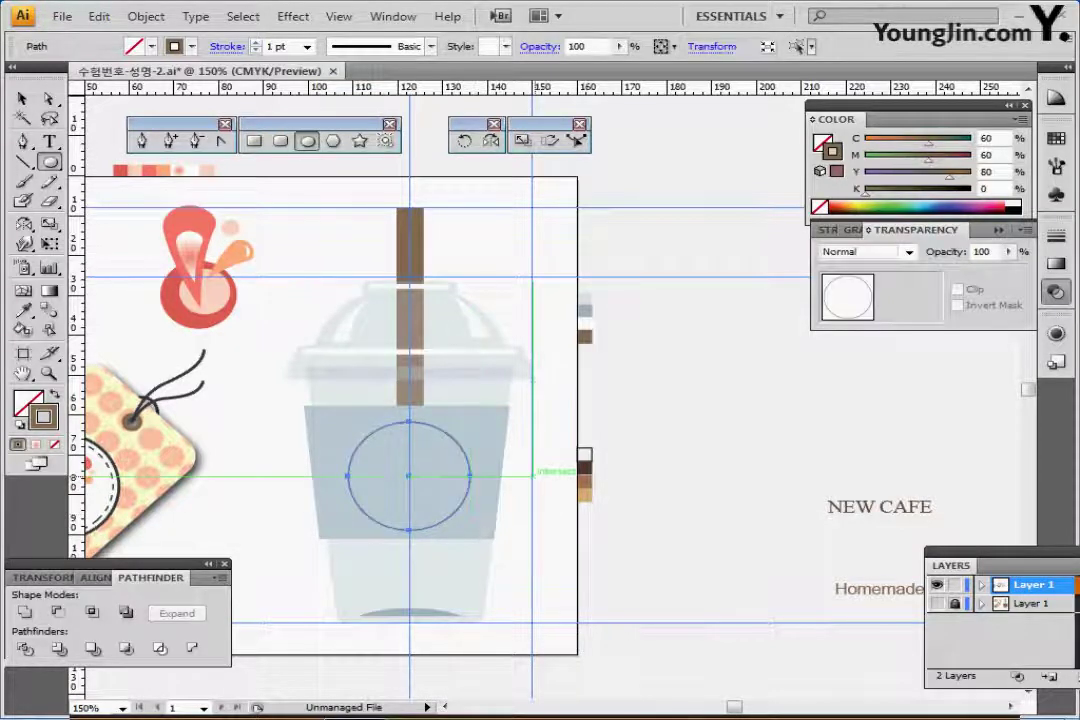
key("Up")
key("Up")
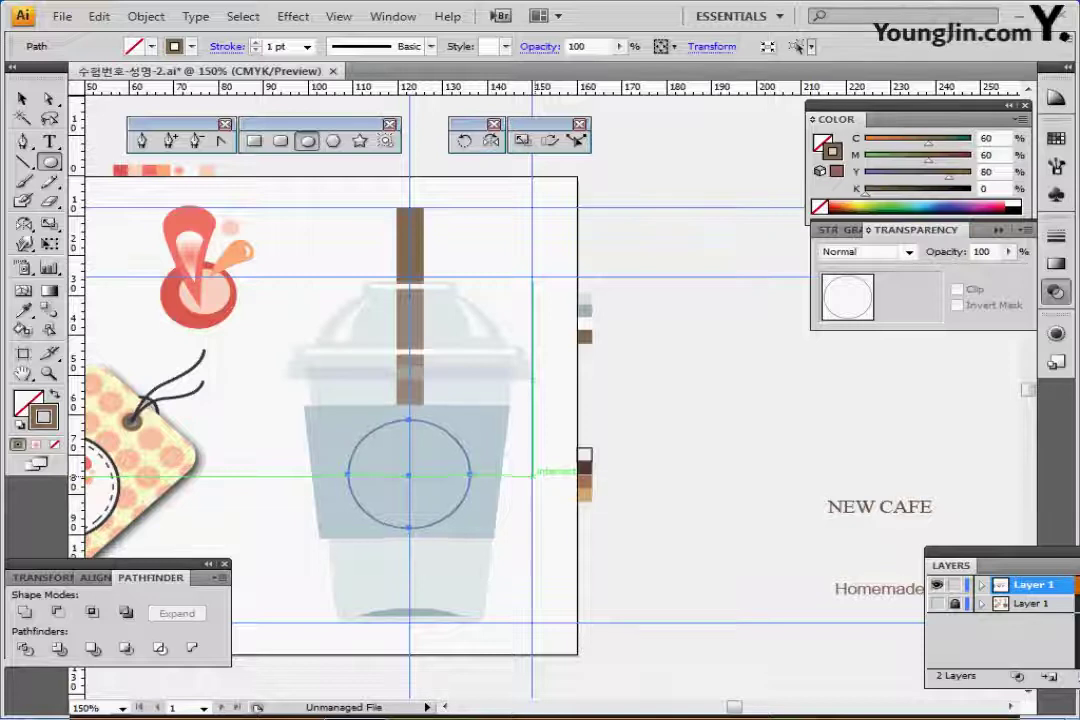
key("Up")
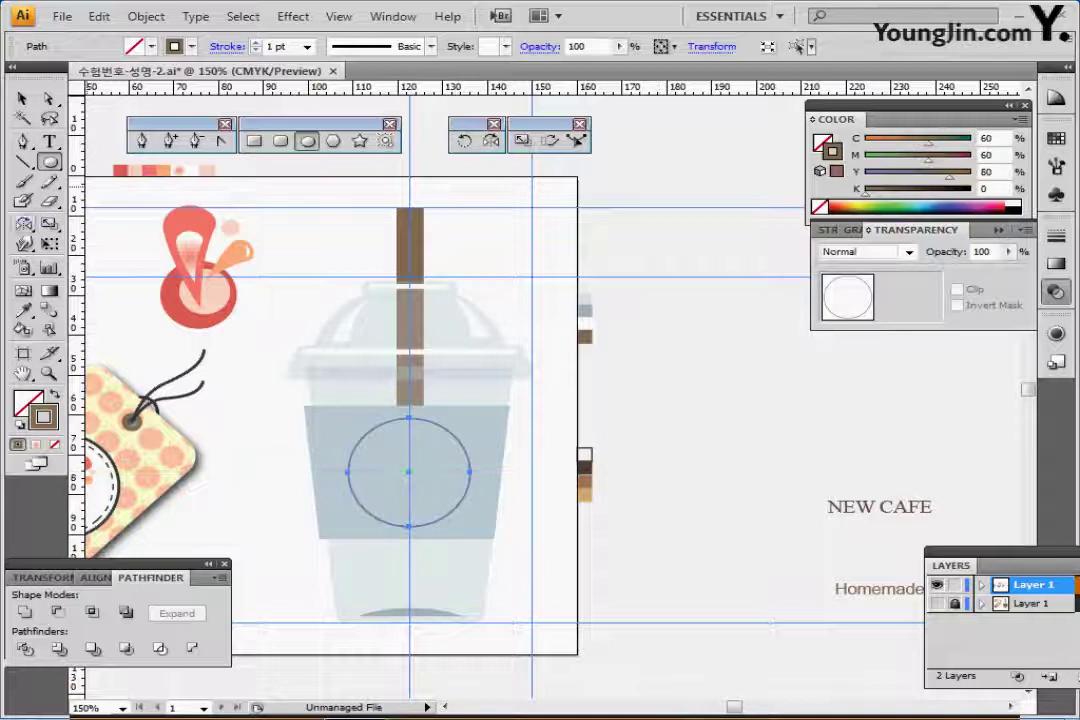
Step: Cut the ellipse with the Scissors tool on both sides of its lowest point and delete the short segment between the cuts
left_click(48, 200)
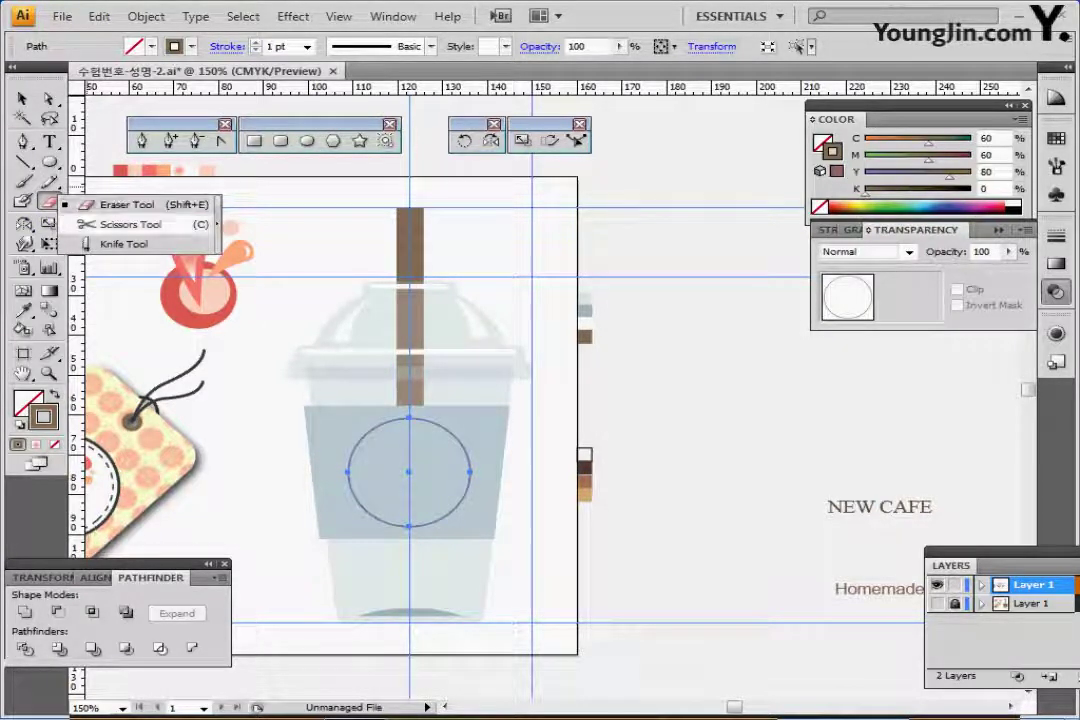
left_click(130, 224)
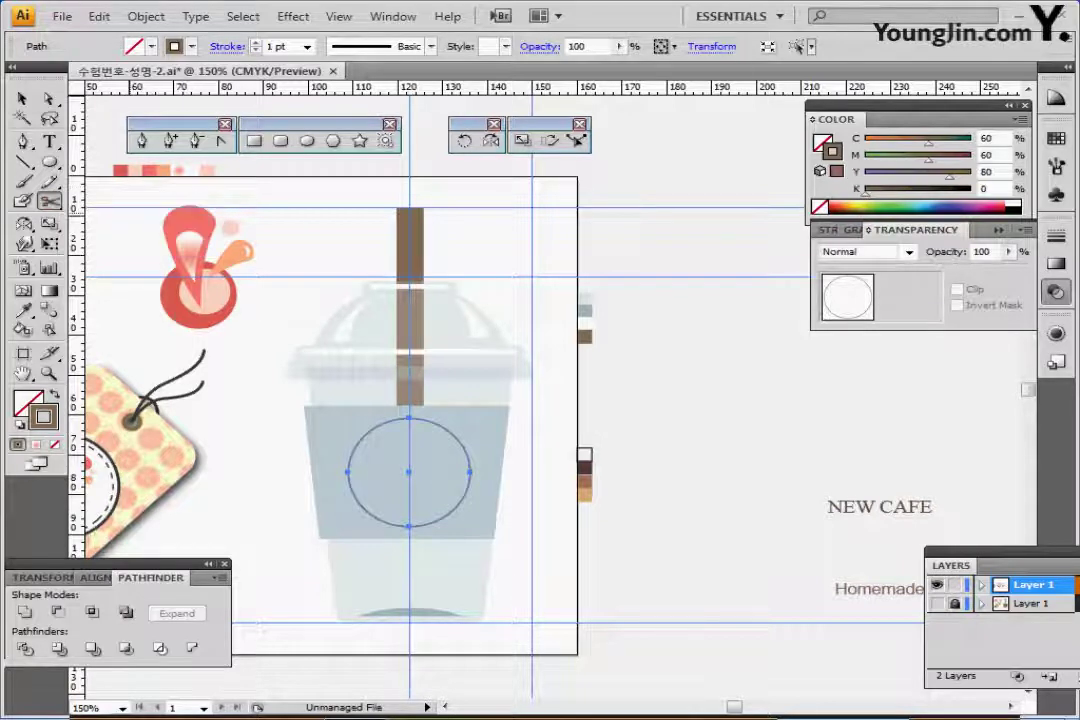
key("ctrl+plus")
key("ctrl+plus")
key("ctrl+plus")
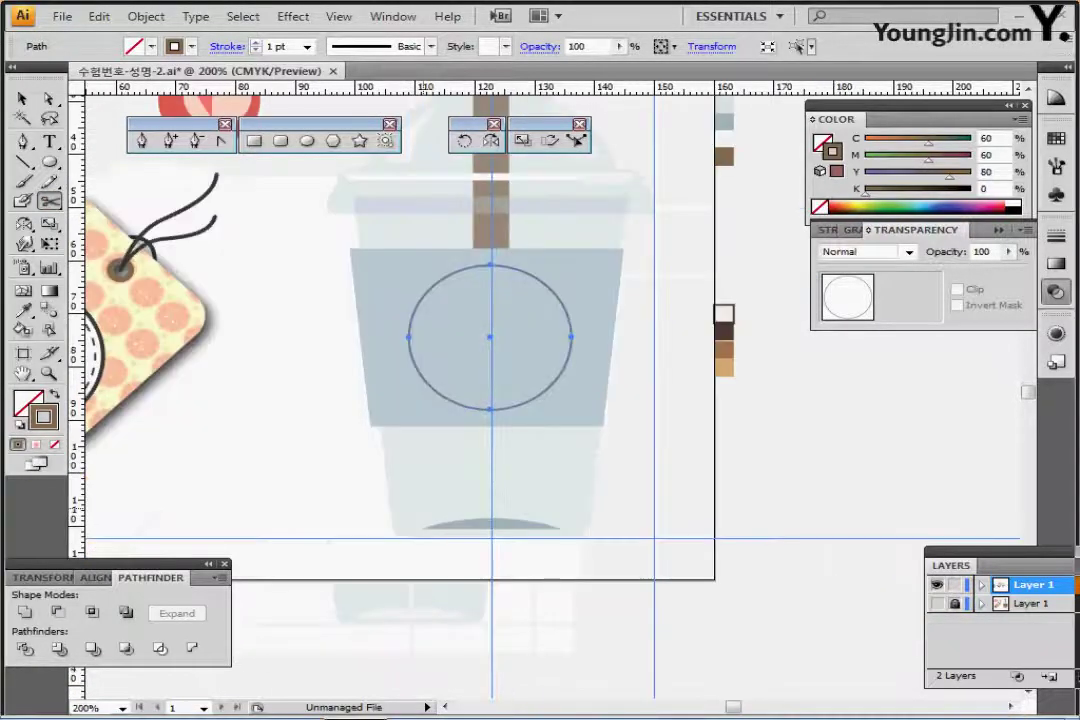
left_click_drag(620, 343, 474, 407)
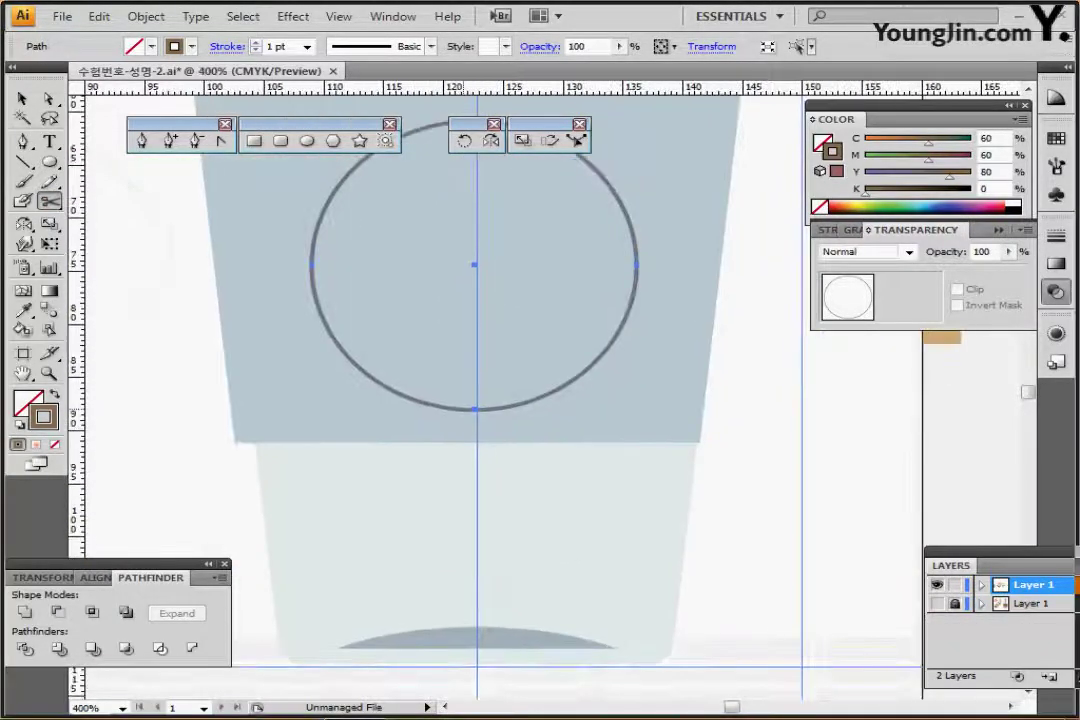
left_click(440, 406)
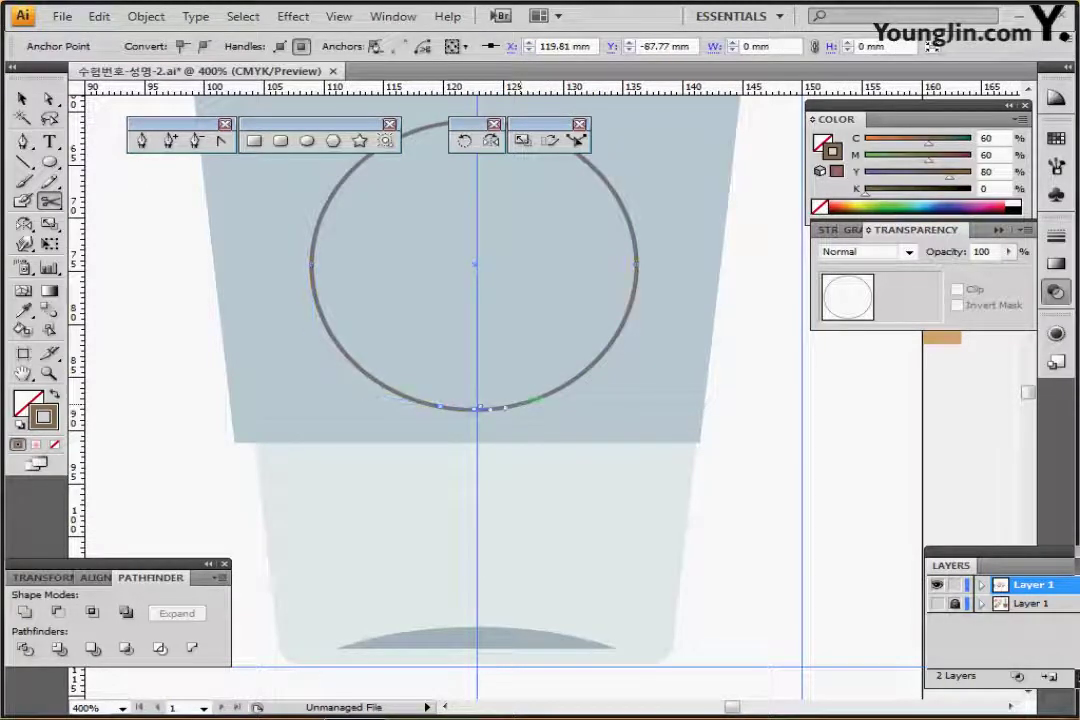
left_click(520, 404)
key("Delete")
key("Delete")
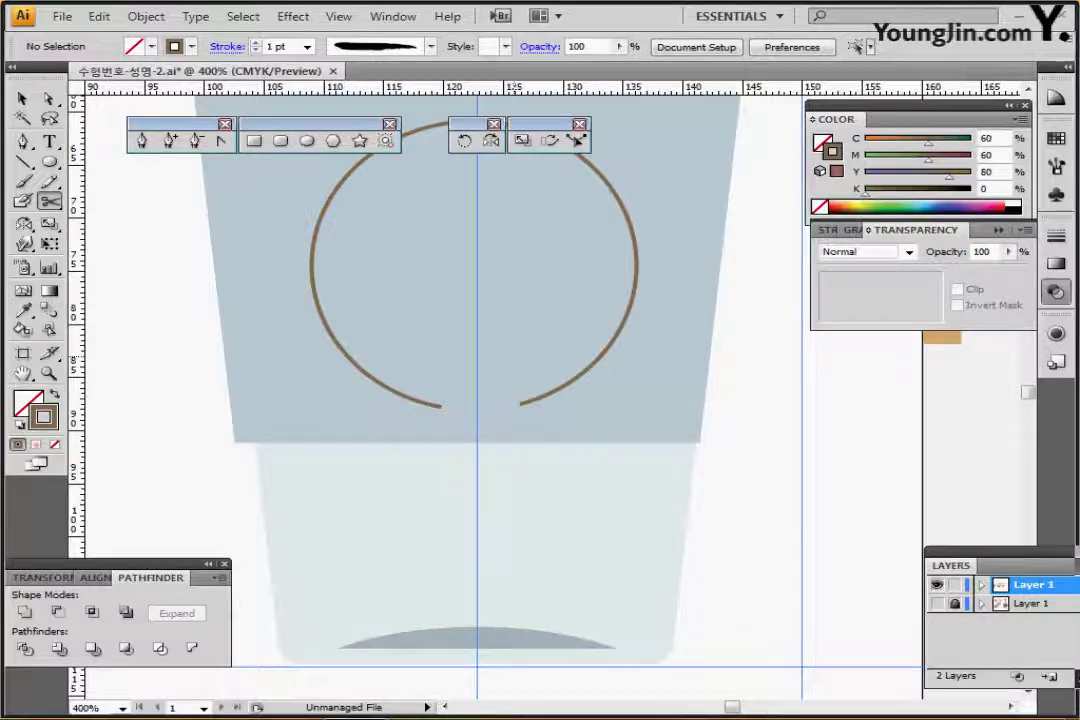
Step: Select the open ring on the sleeve and open the Artistic_ChalkCharcoalPencil brush library
left_click_drag(517, 358, 475, 415)
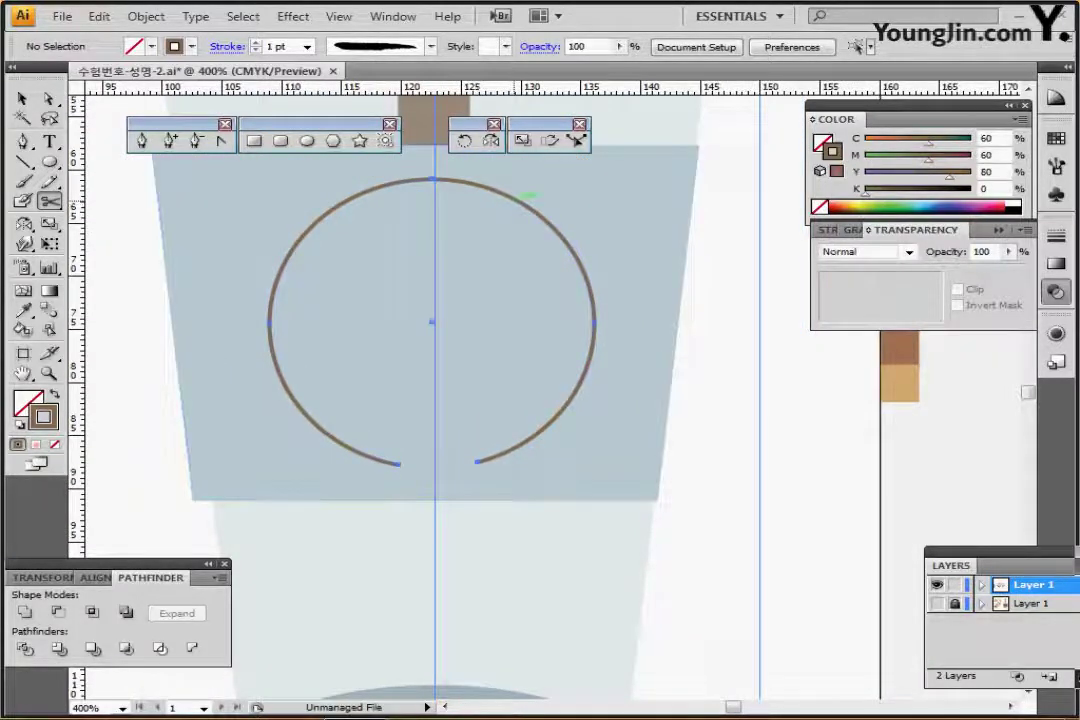
left_click(510, 197, "ctrl")
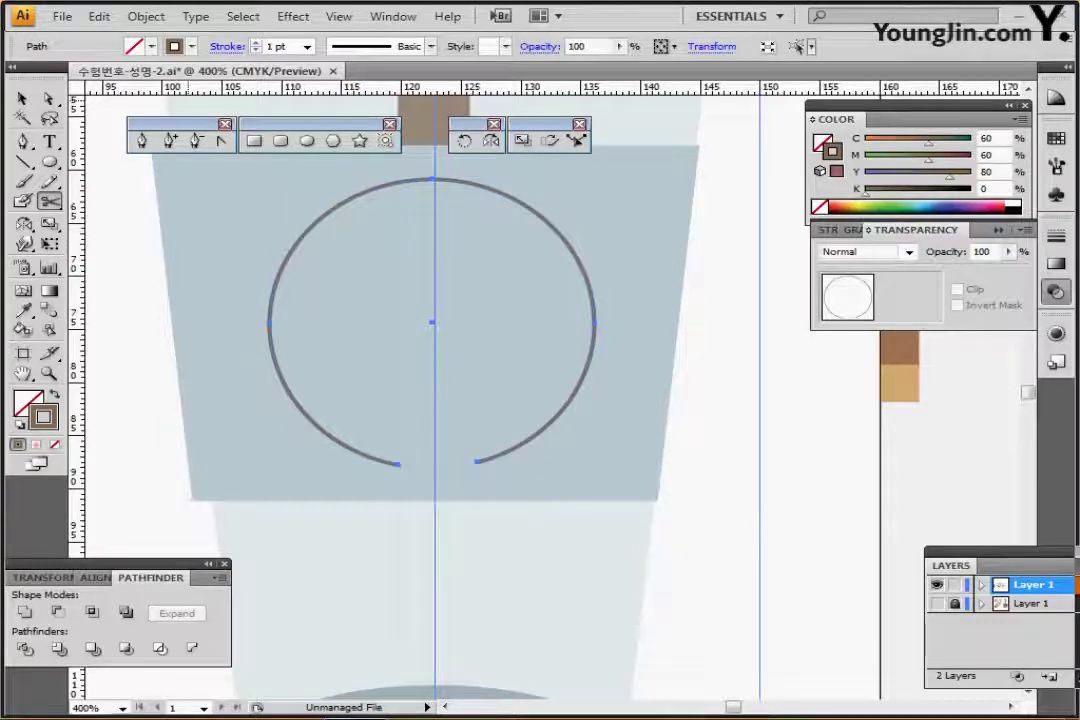
left_click(362, 46)
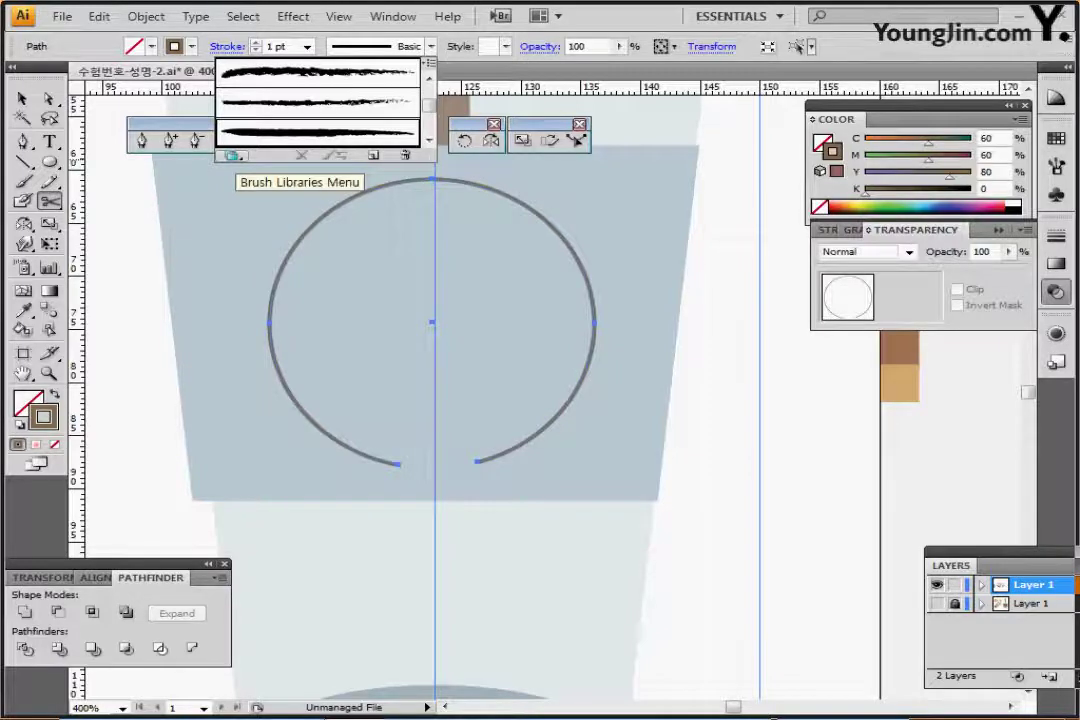
left_click(231, 156)
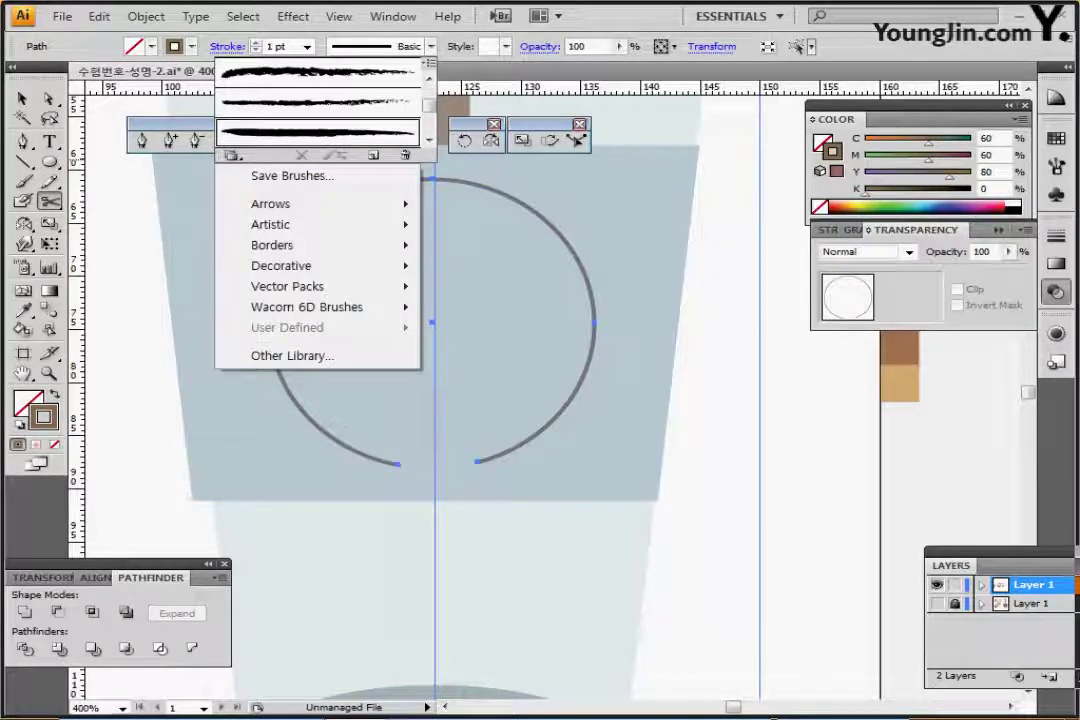
mouse_move(290, 224)
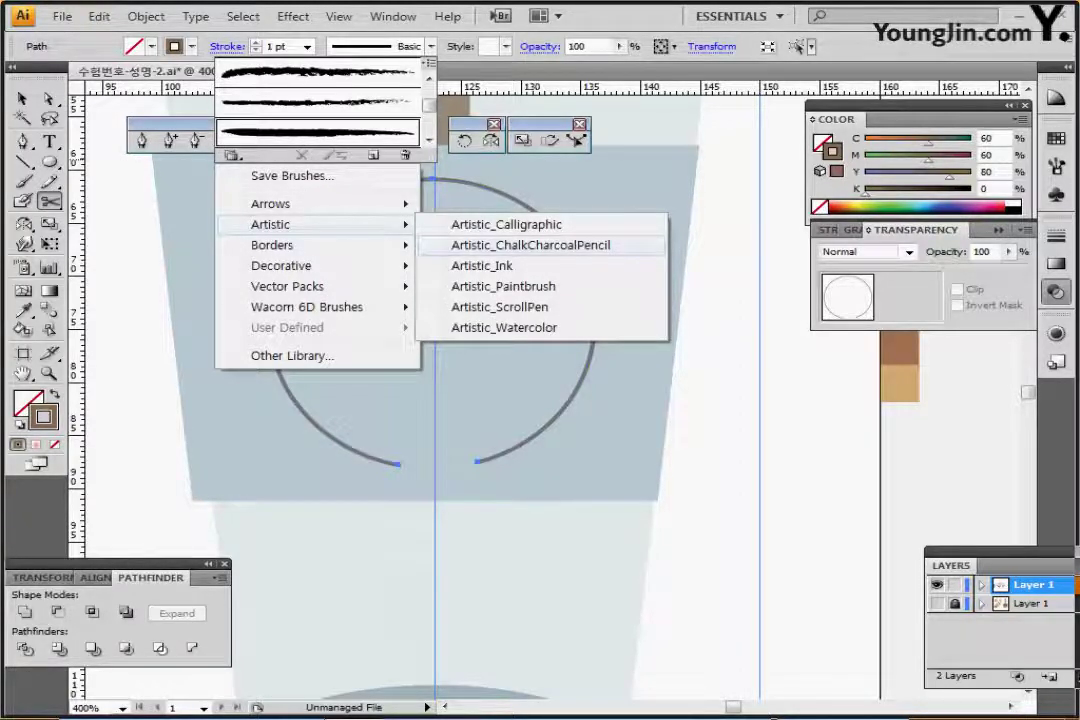
left_click(530, 245)
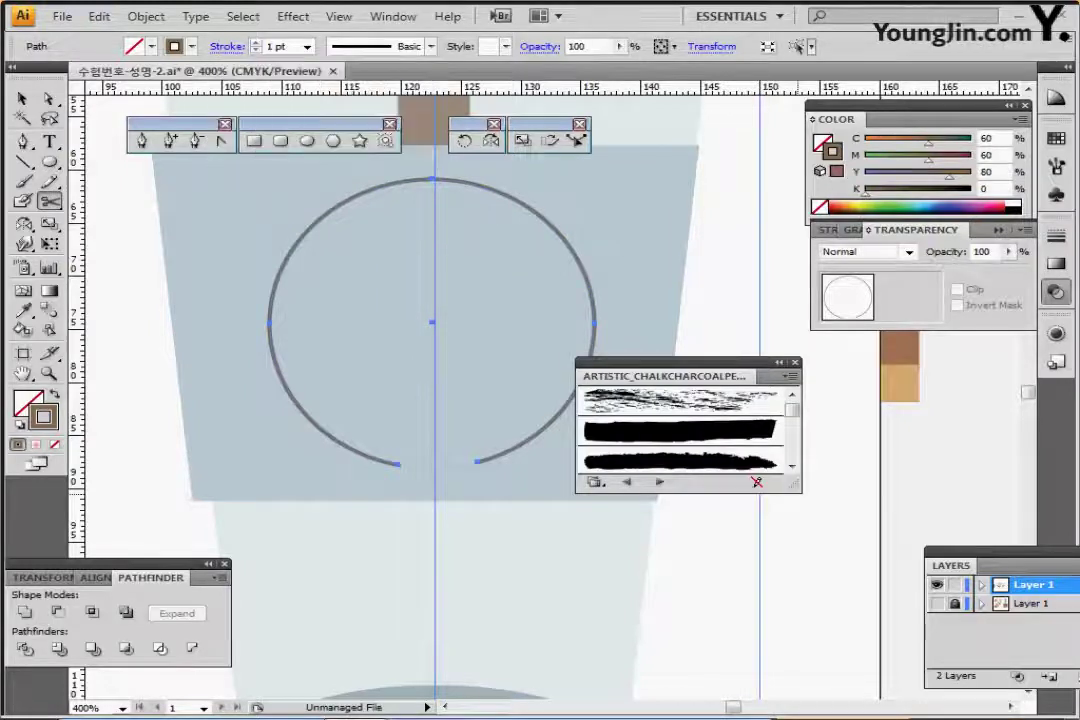
Step: Show the brush library as a named list and enlarge its window to display more brushes
key("Escape")
left_click_drag(800, 491, 823, 598)
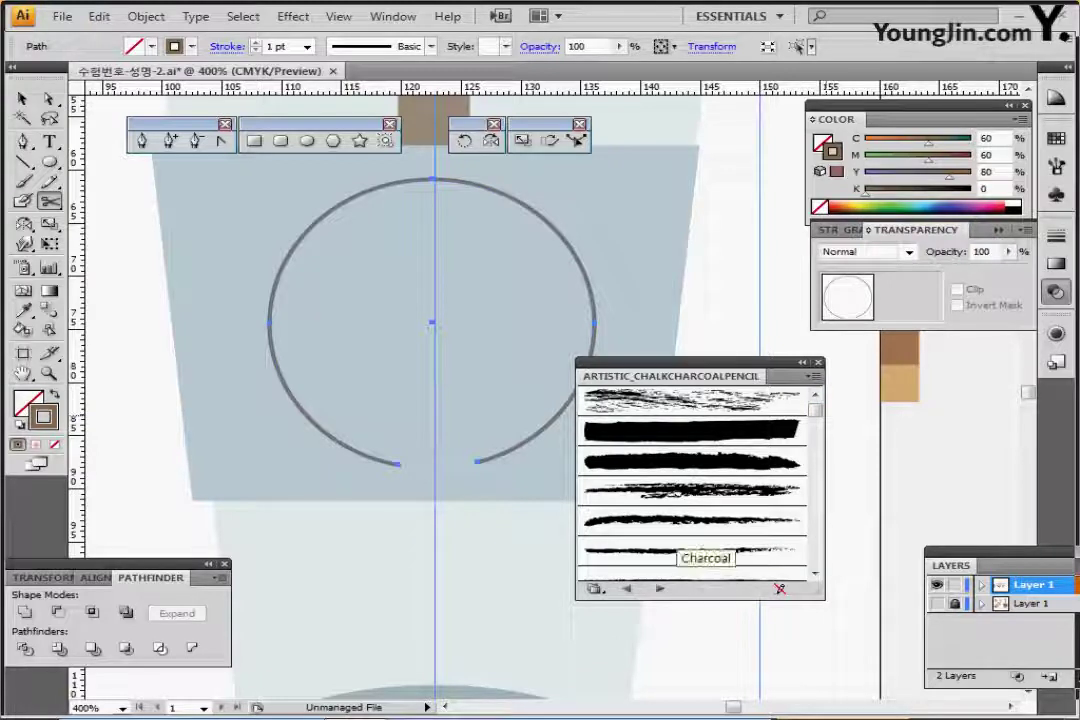
left_click(813, 376)
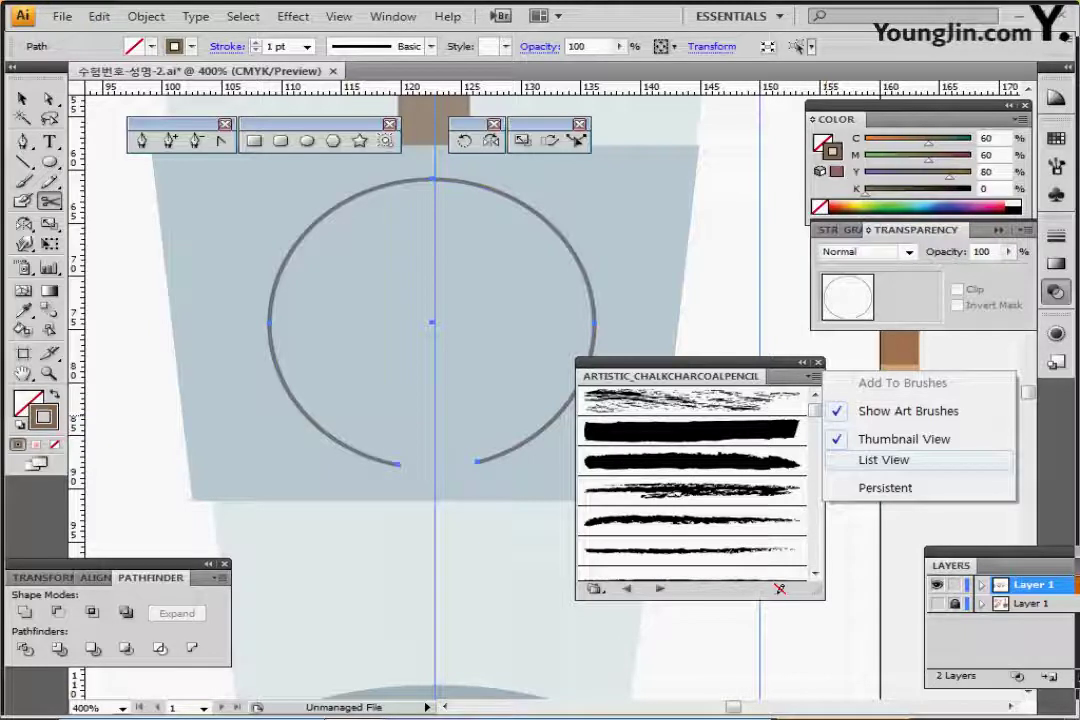
left_click(884, 460)
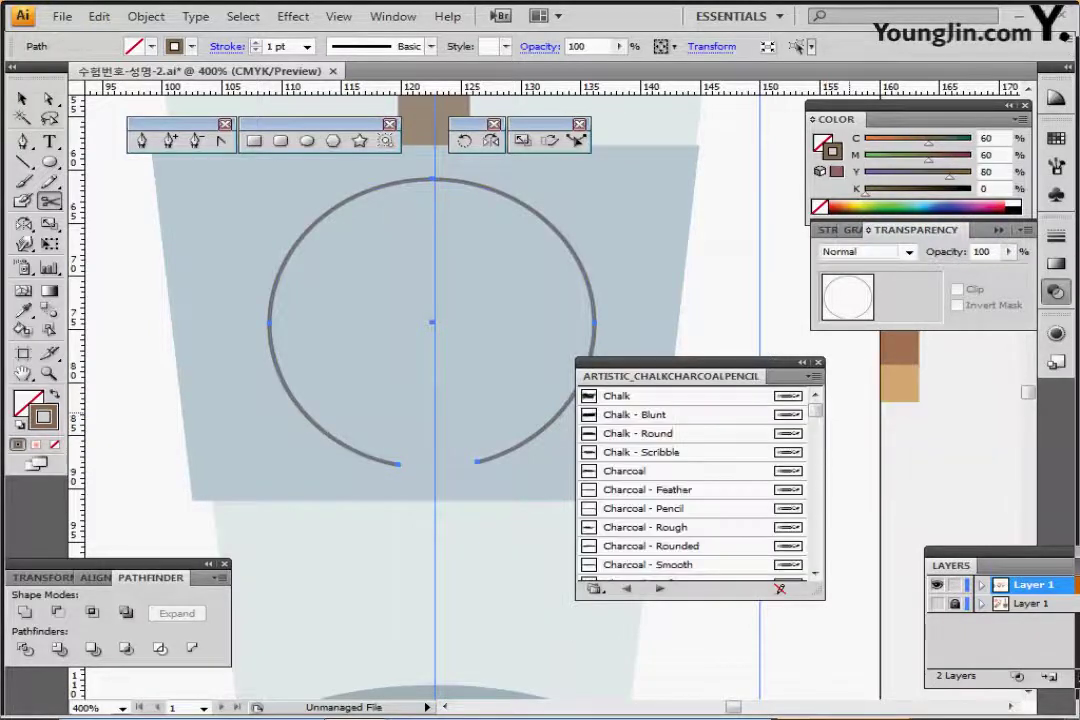
left_click_drag(660, 376, 643, 316)
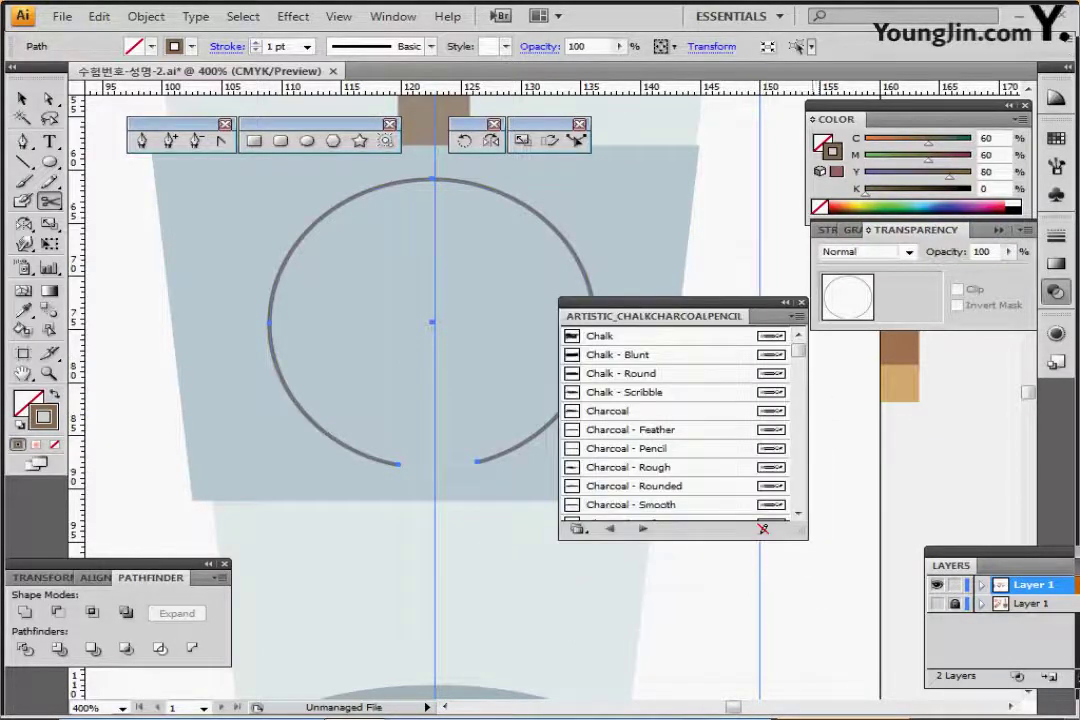
left_click_drag(802, 534, 803, 593)
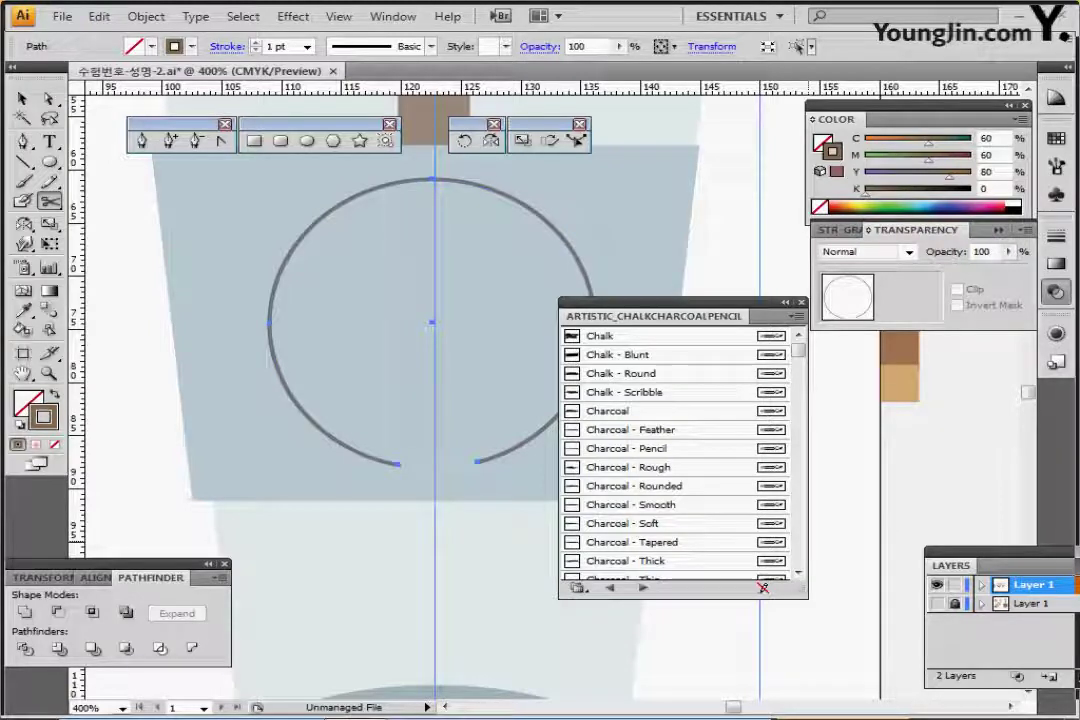
Step: Apply the Charcoal - Smooth brush to the open ring and set its stroke weight to 0.5 pt
left_click(630, 504)
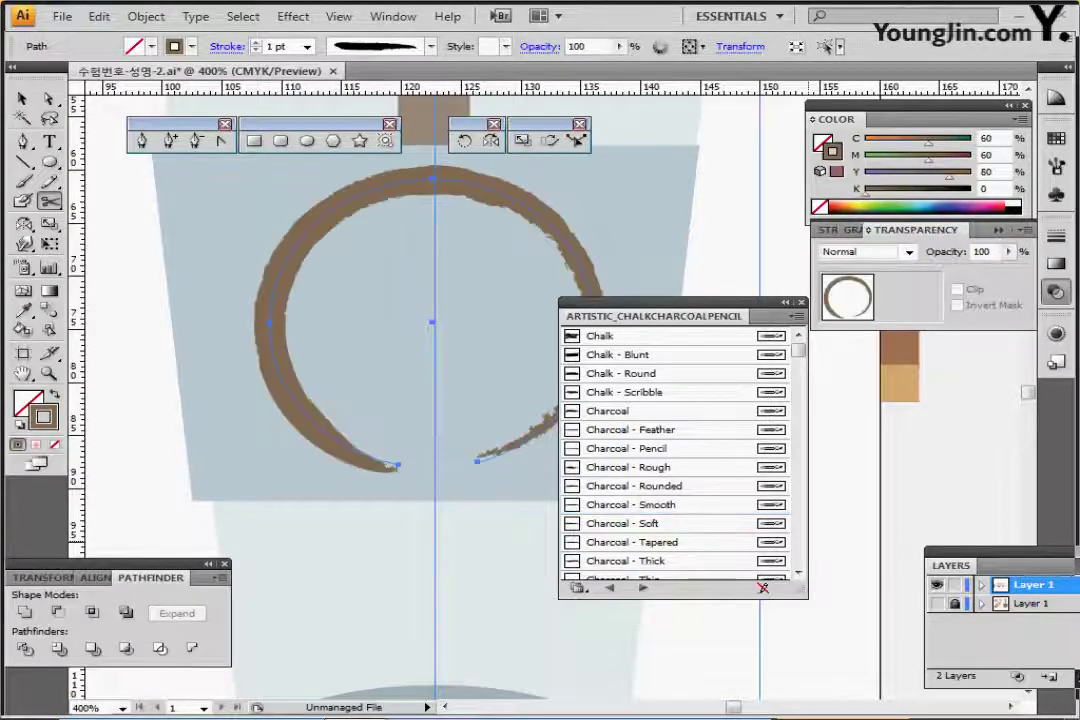
left_click(801, 302)
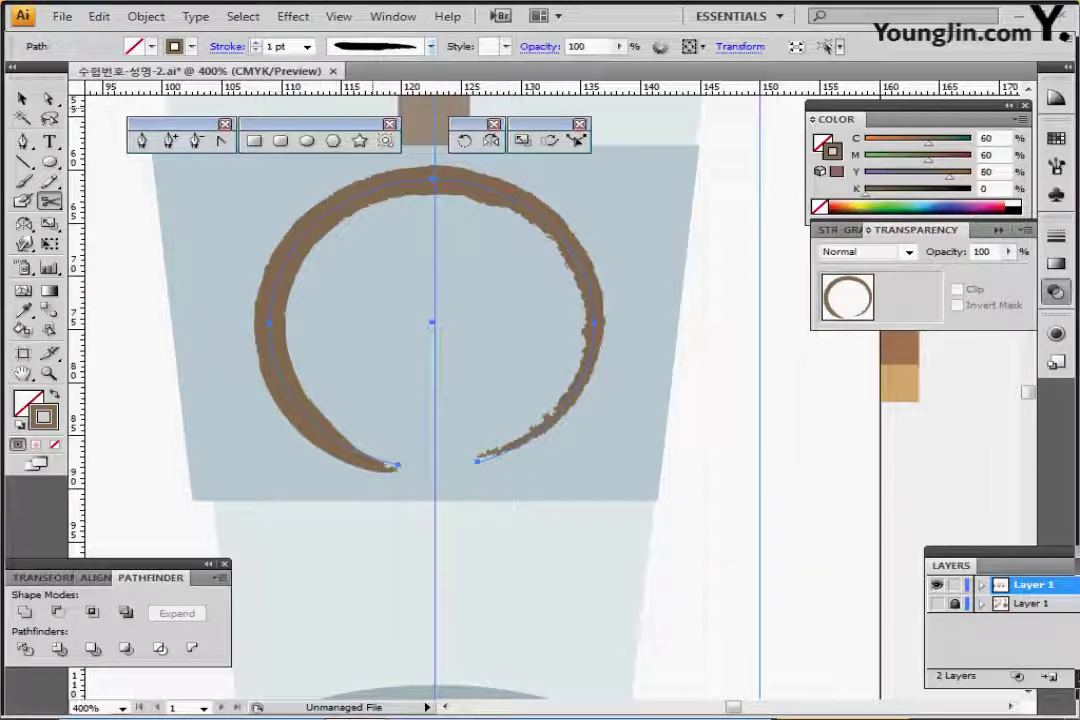
left_click(307, 46)
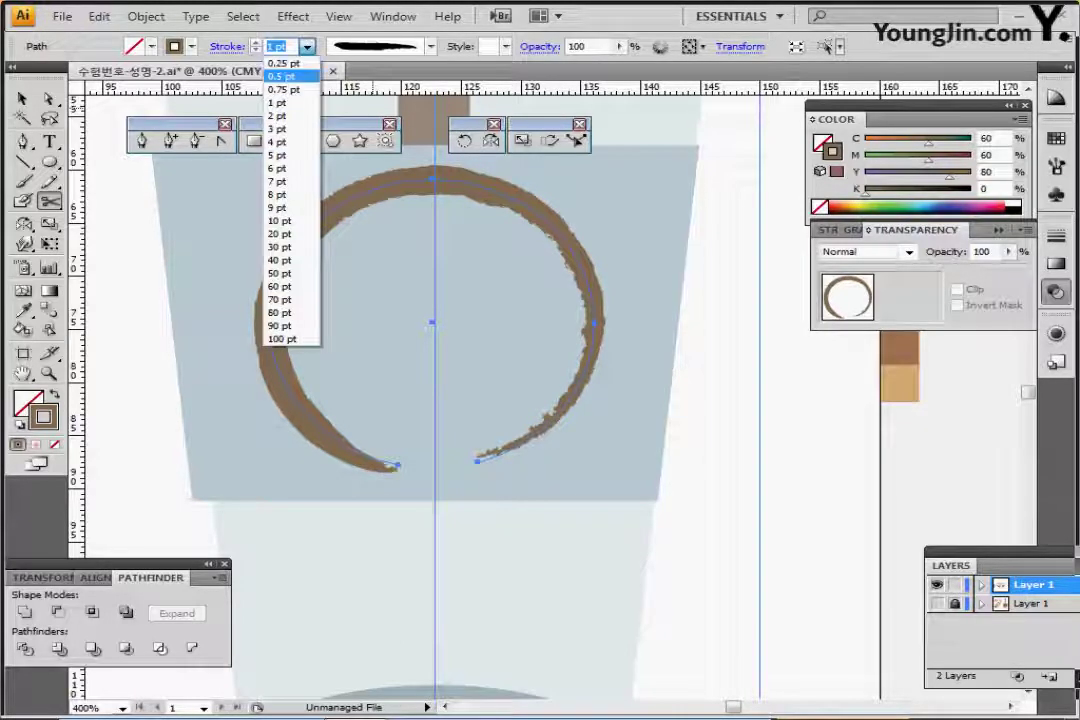
left_click(282, 76)
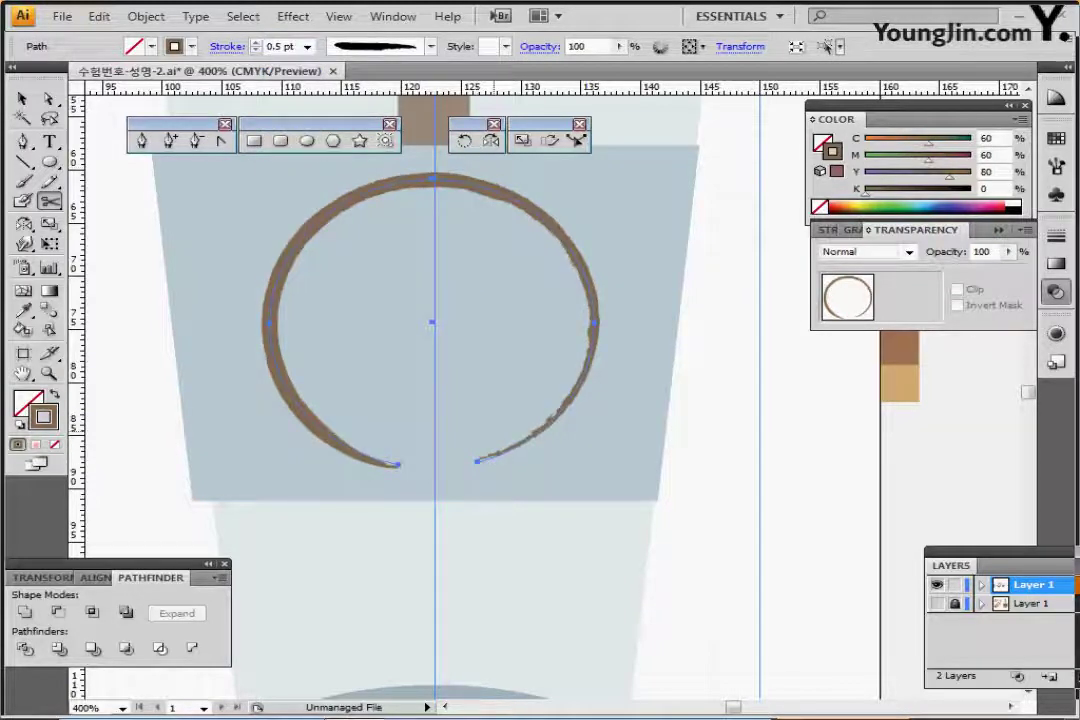
Step: Copy the red fruit-like logo group above the tag and paste a duplicate over the cup
left_click(494, 430, "ctrl+alt")
left_click(533, 409, "ctrl+alt")
left_click_drag(555, 342, 396, 320)
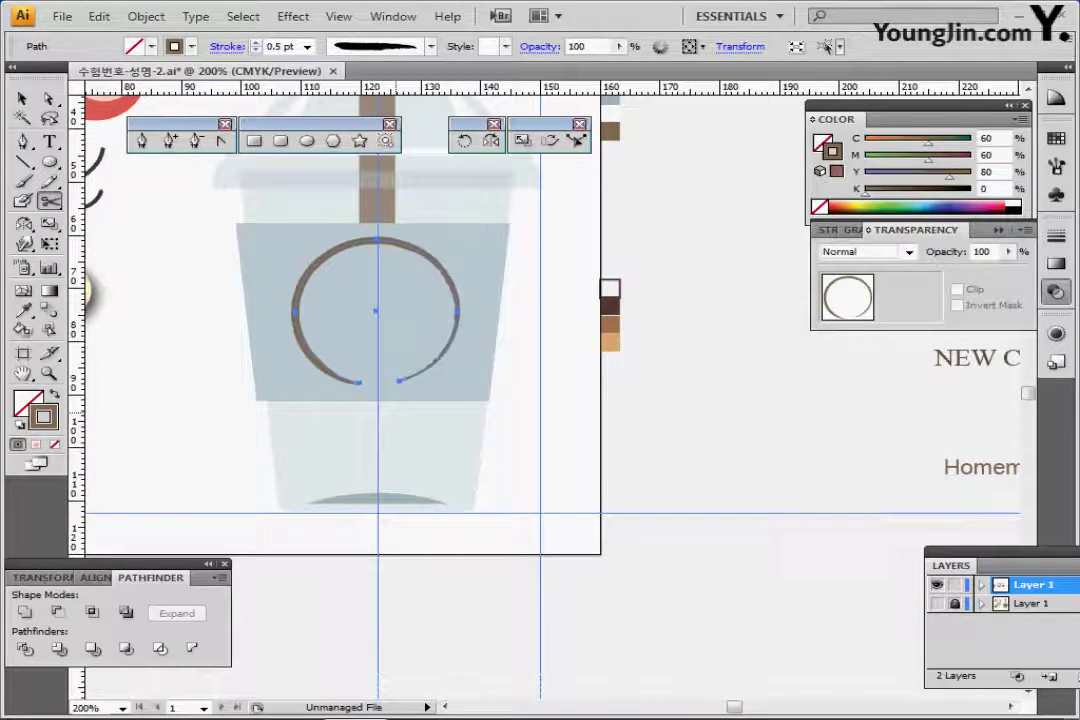
left_click_drag(371, 228, 504, 367)
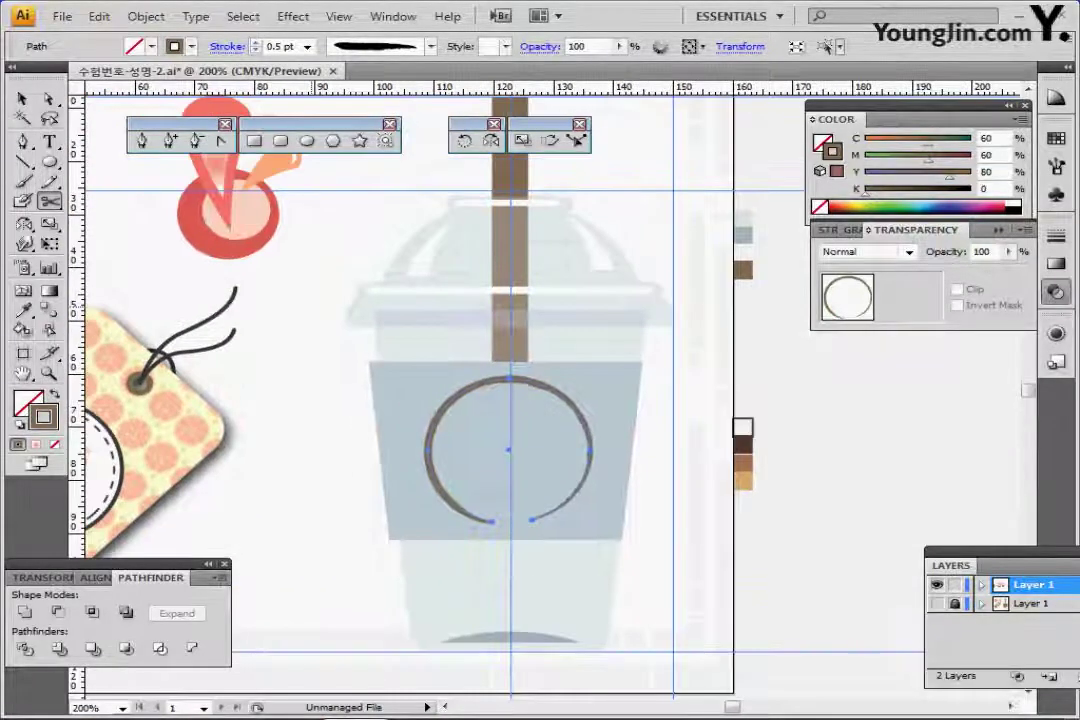
key("ctrl+shift+a")
left_click(240, 205, "ctrl")
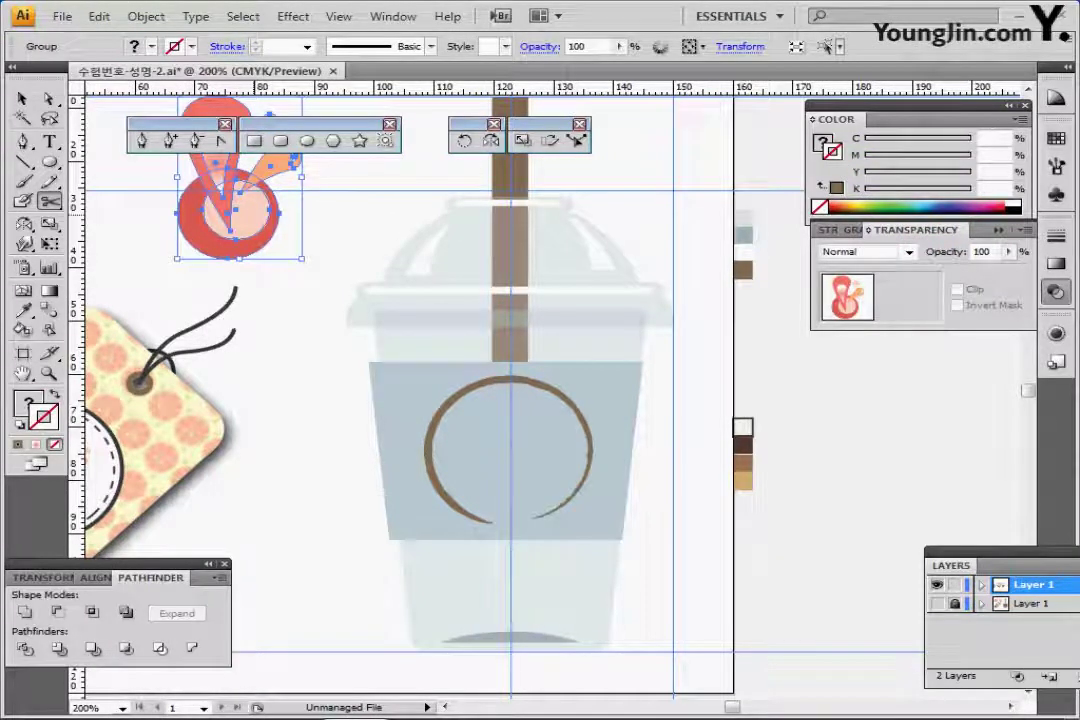
key("ctrl+c")
key("ctrl+v")
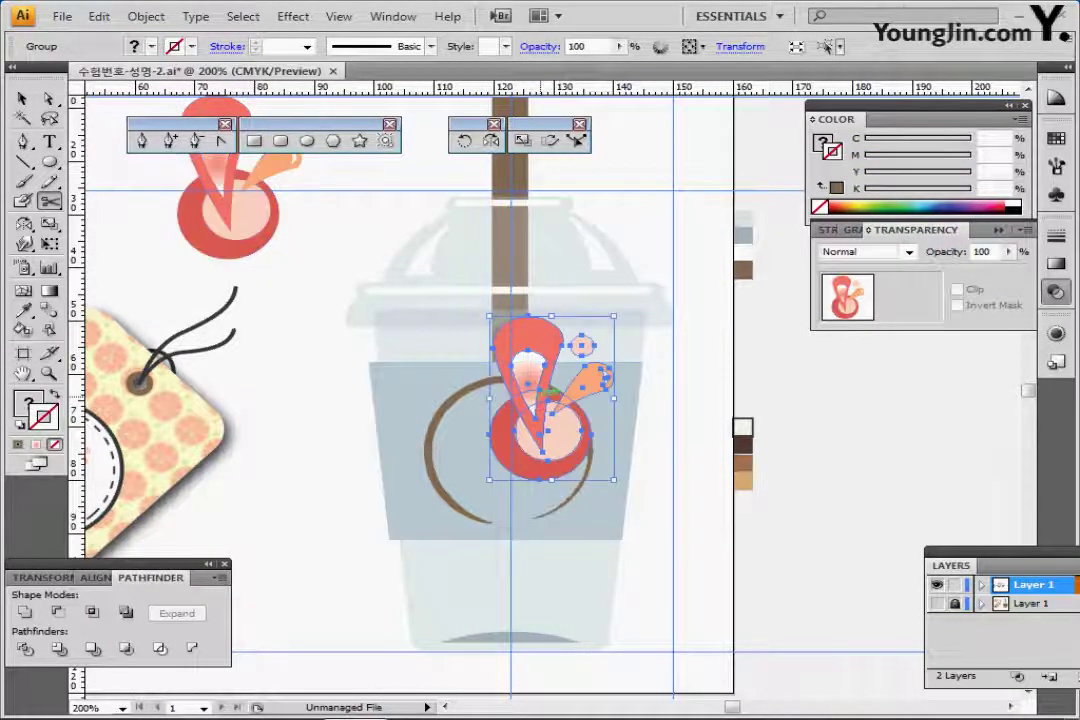
Step: Scale the pasted logo down to about 7 x 10 mm and place it in the upper middle of the brushed ring
key("ctrl+equal")
key("ctrl+equal")
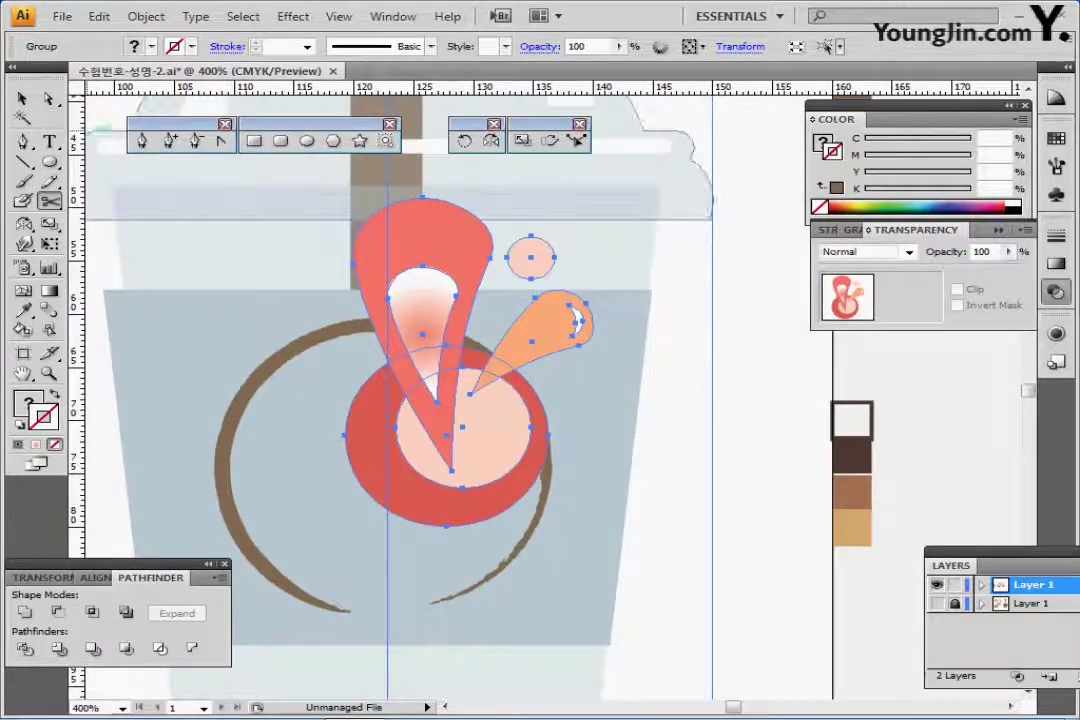
key("v")
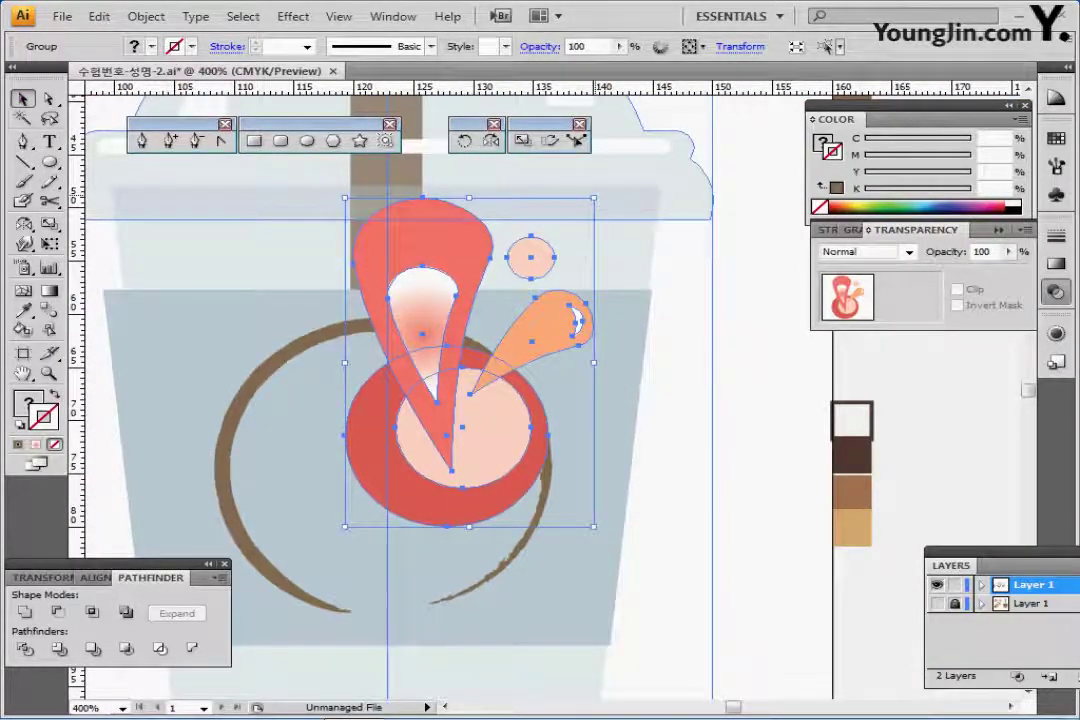
left_click_drag(594, 198, 421, 426)
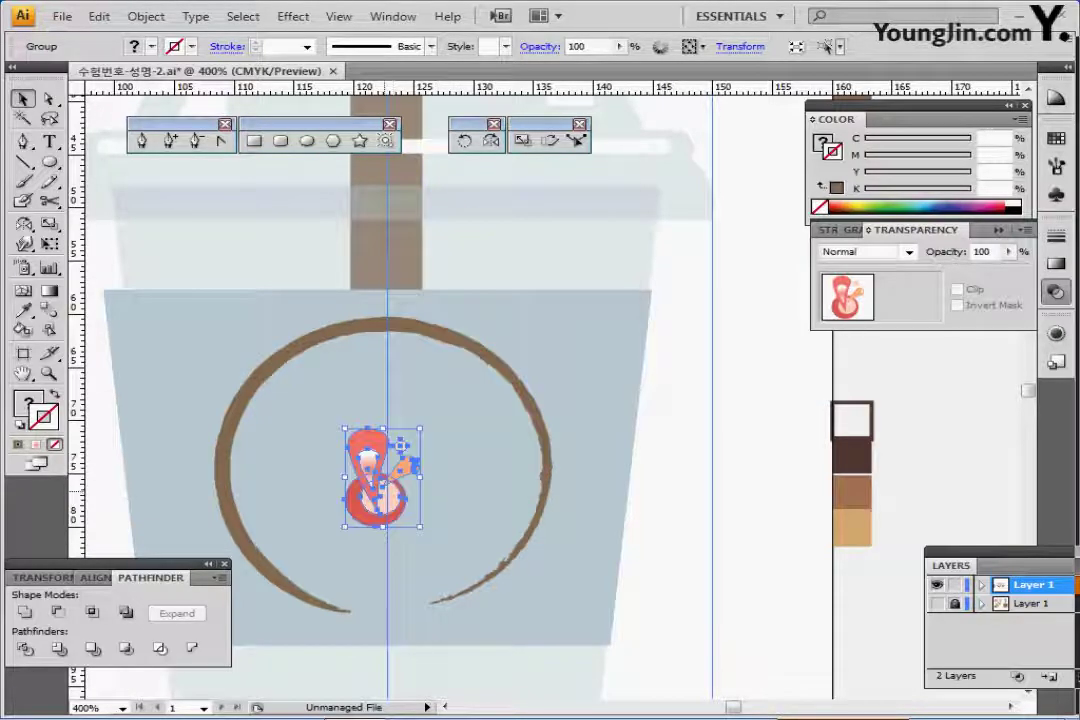
left_click_drag(385, 480, 410, 381)
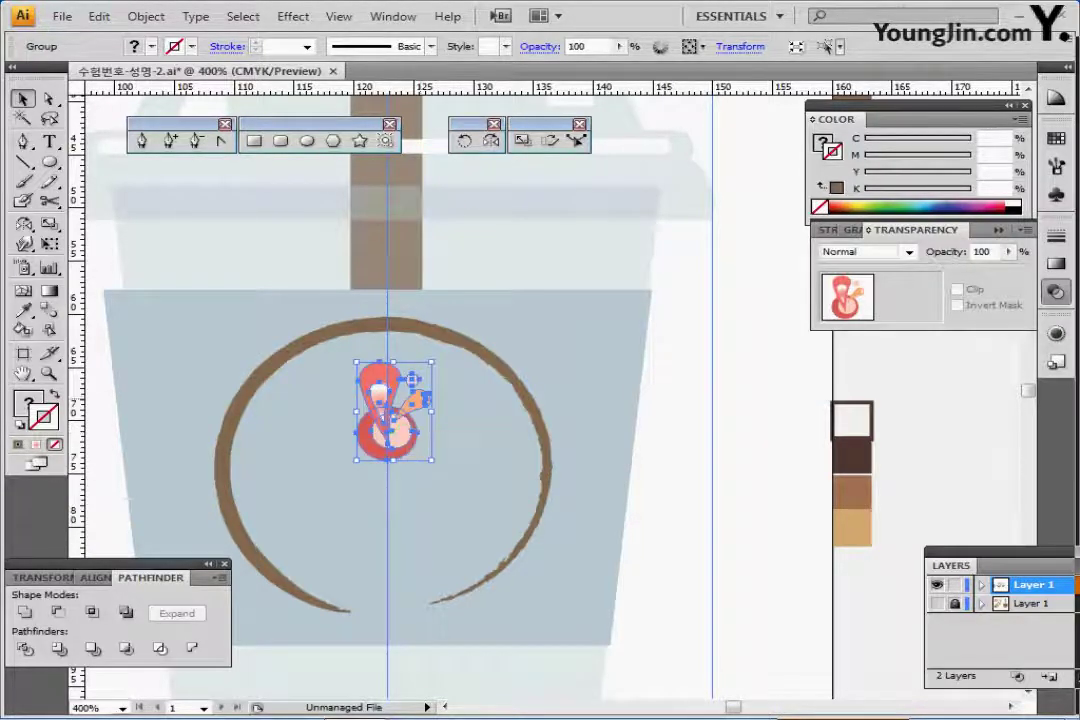
left_click_drag(356, 460, 397, 445)
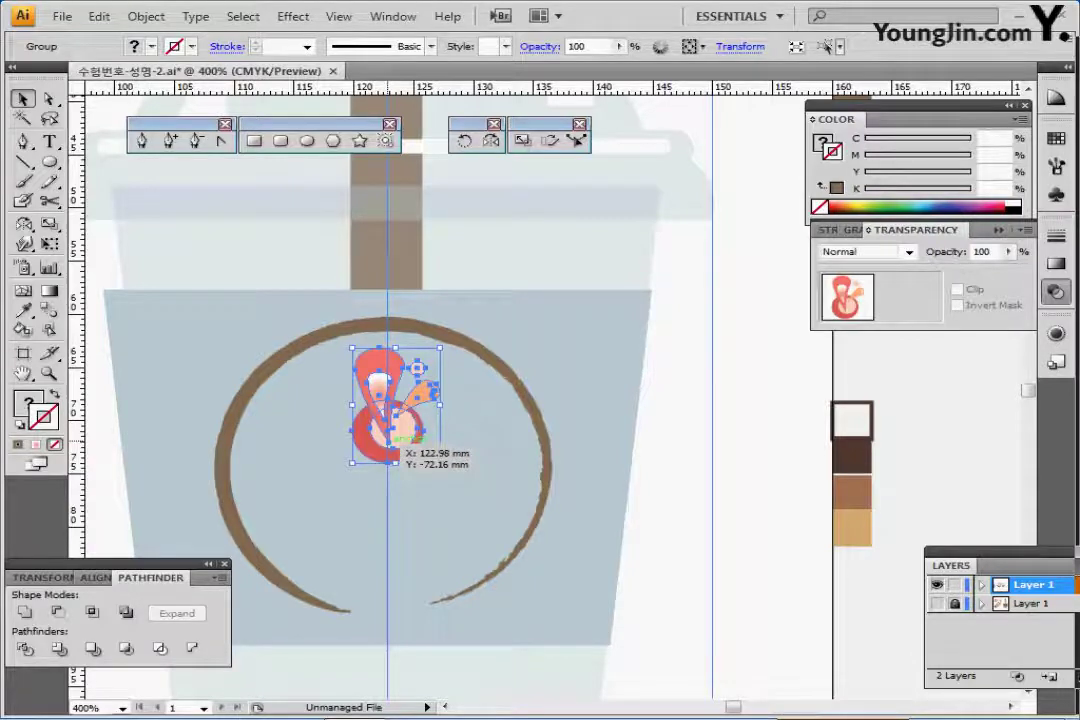
left_click(426, 426, "ctrl")
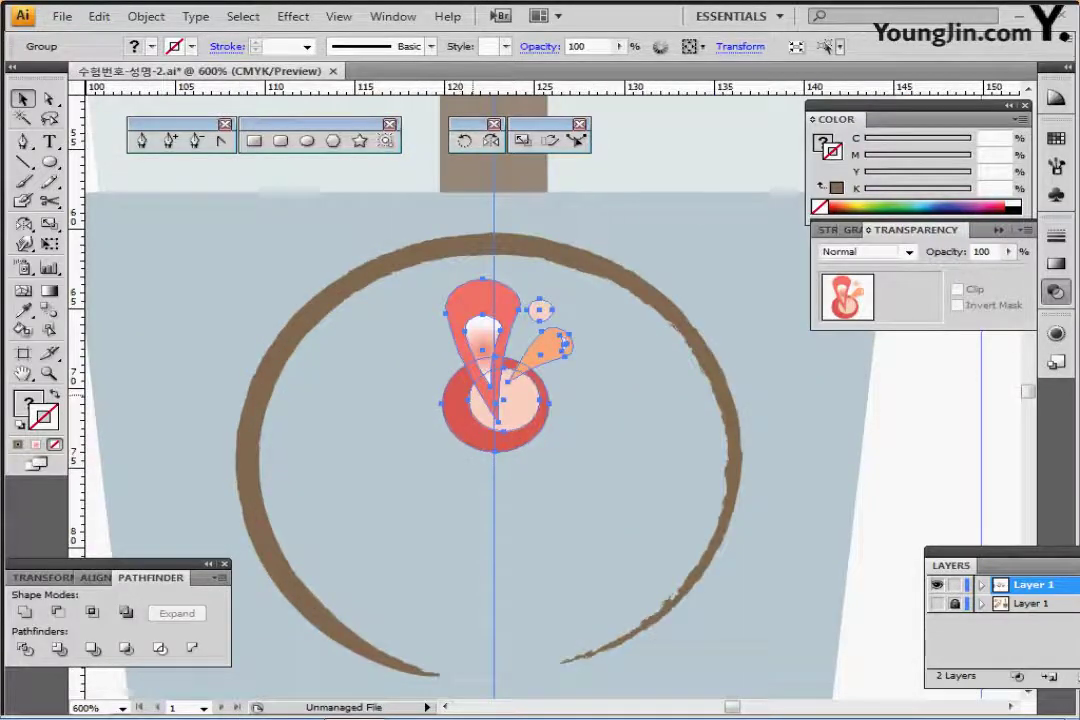
left_click(474, 392, "ctrl+alt")
left_click(508, 398, "ctrl+alt")
left_click_drag(591, 348, 350, 342)
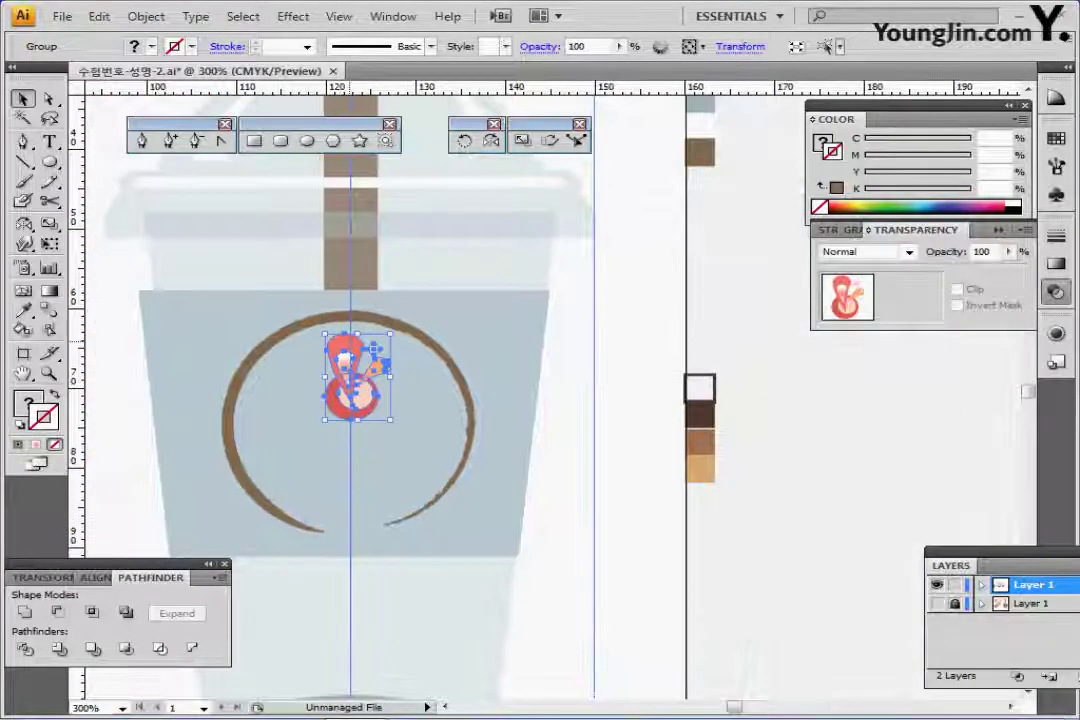
Step: Isolate the small logo group and recolour its large red teardrop and small dot with the dark brown swatch
double_click(345, 360)
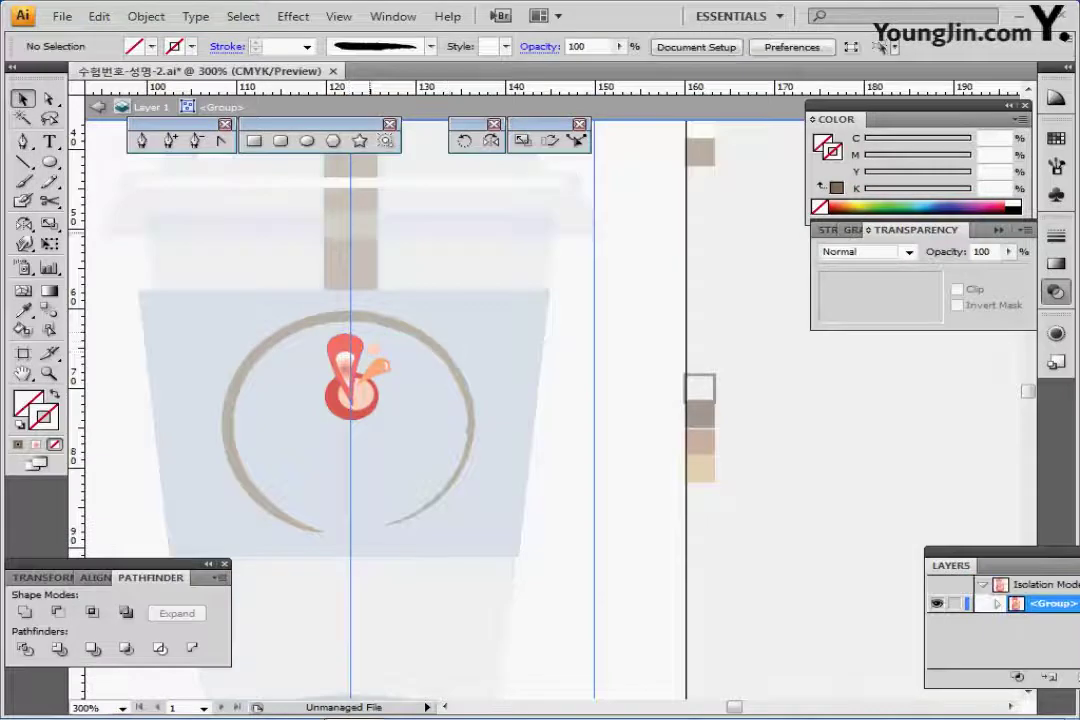
left_click(345, 360)
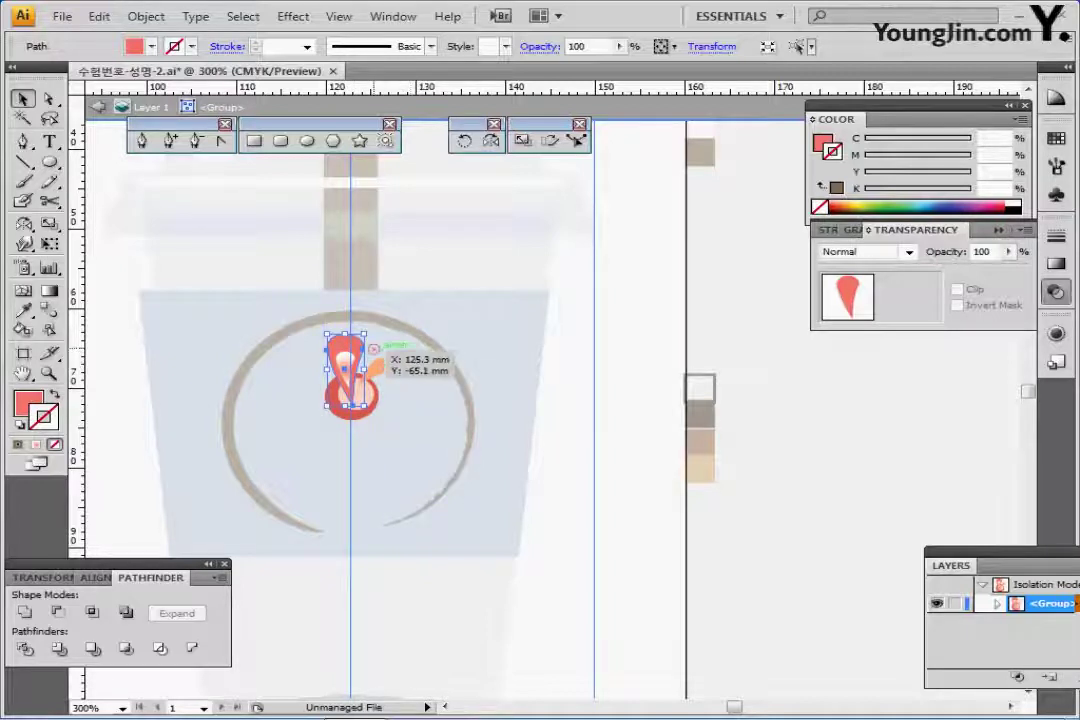
left_click(373, 350, "shift")
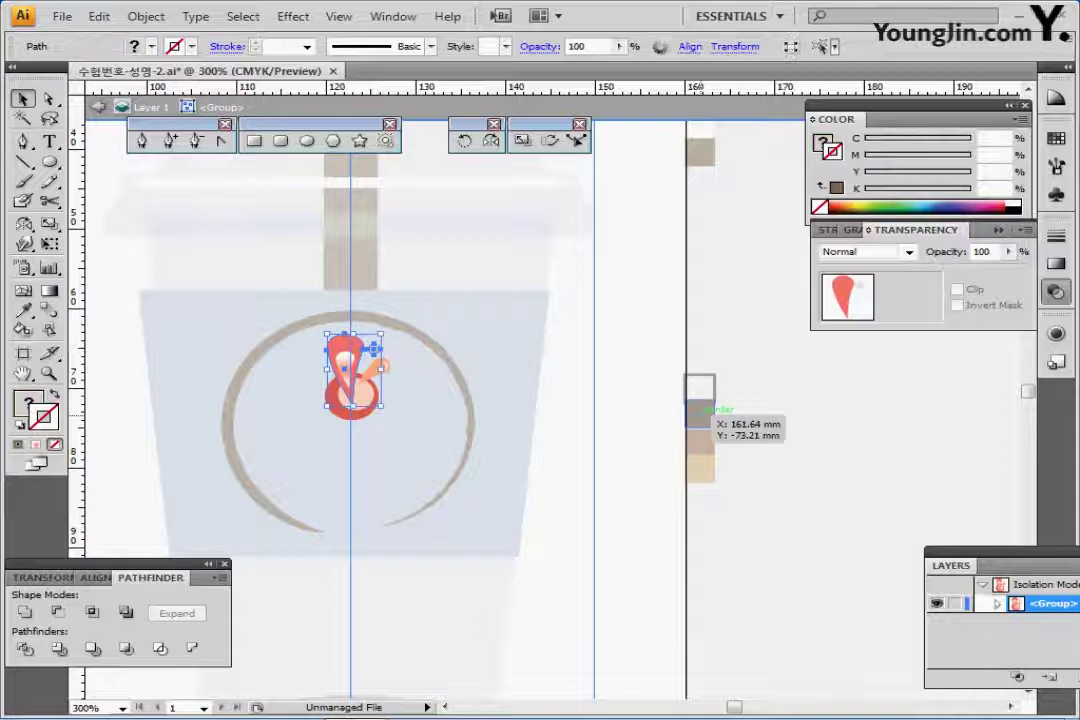
key("i")
left_click(700, 410)
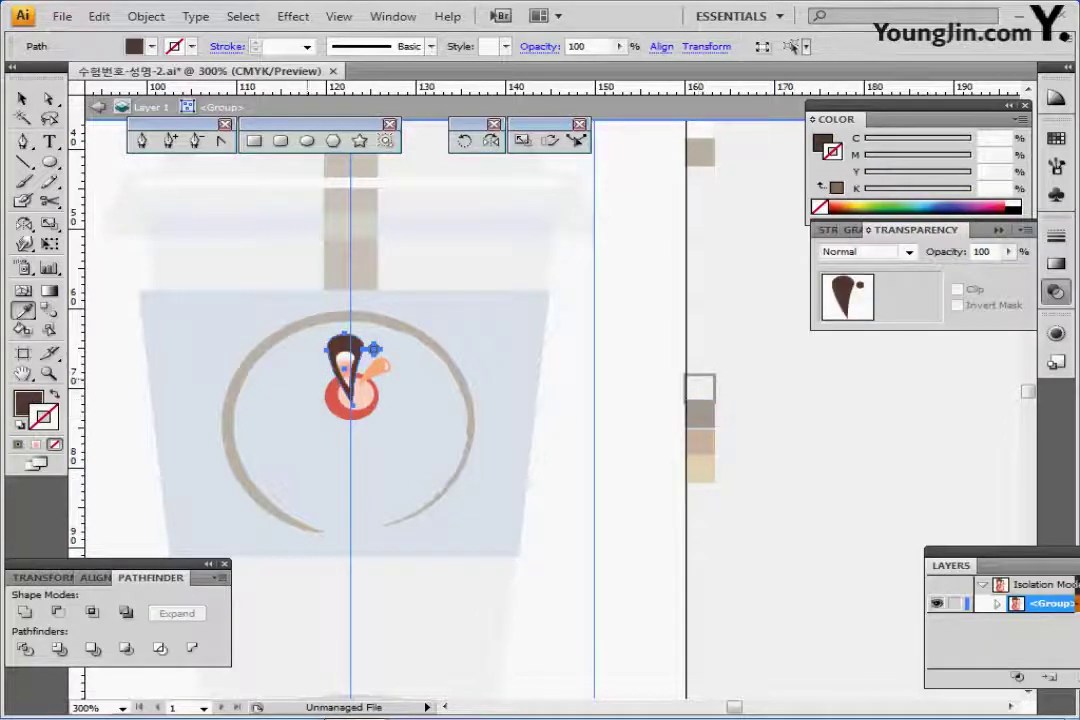
Step: Give the logo's inner gradient teardrop a plain white fill and no stroke
key("ctrl")
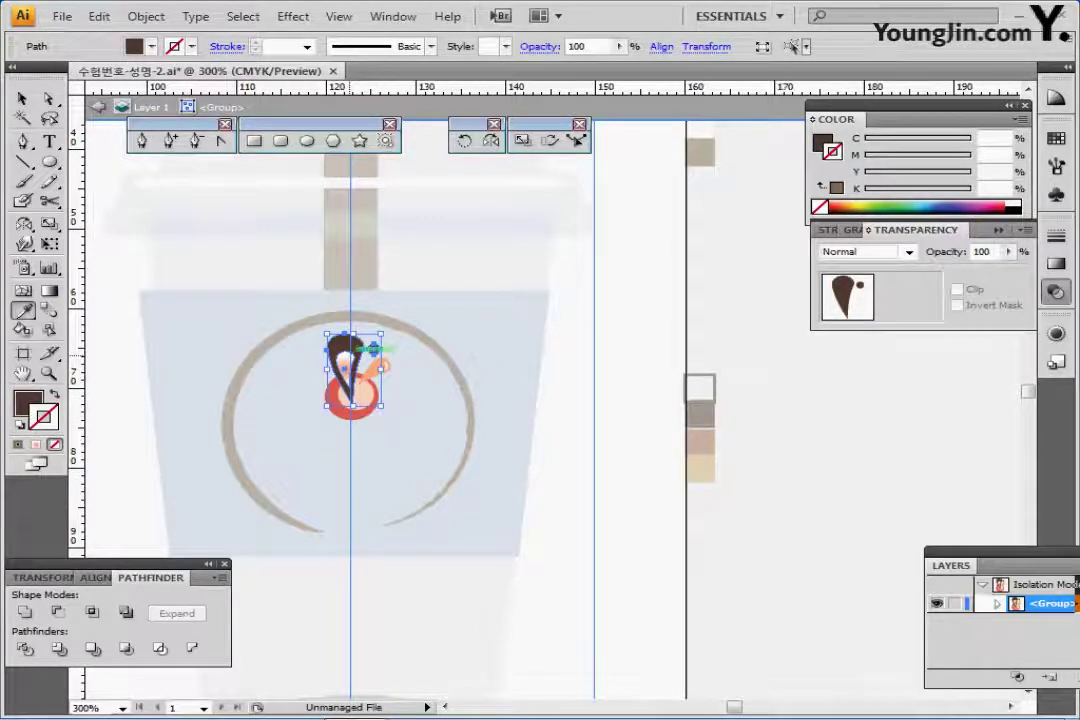
left_click(344, 362, "ctrl")
key("d")
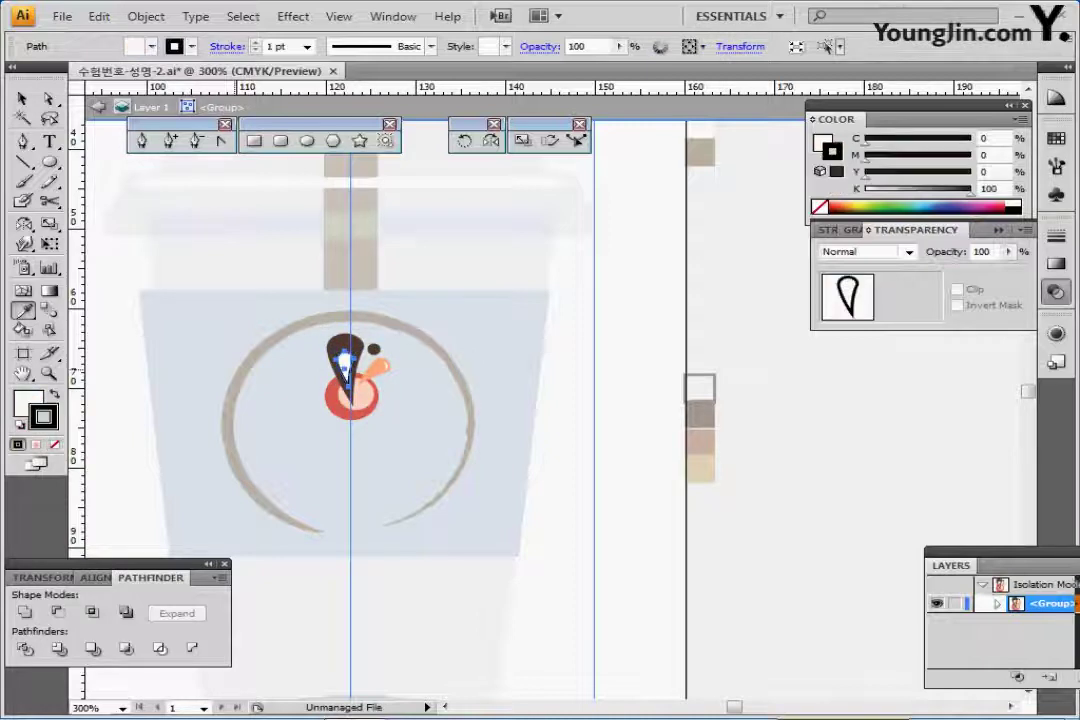
key("slash")
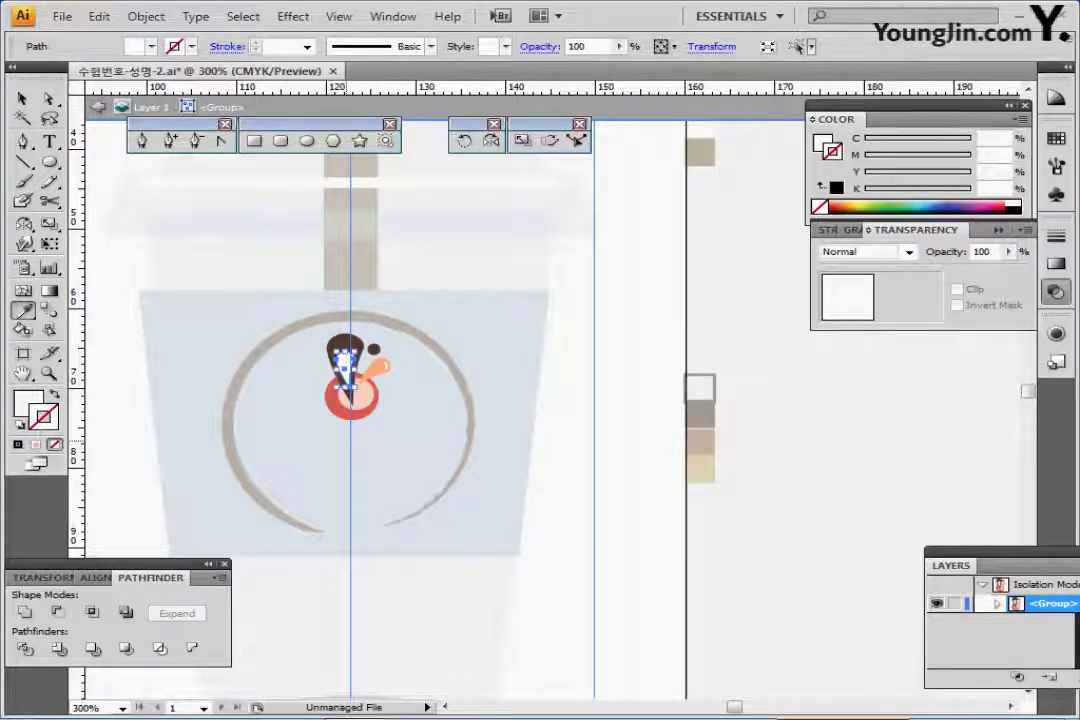
Step: Recolour the small logo's red circle and orange teardrop with the medium brown swatch beside the artboard
left_click(365, 405, "shift")
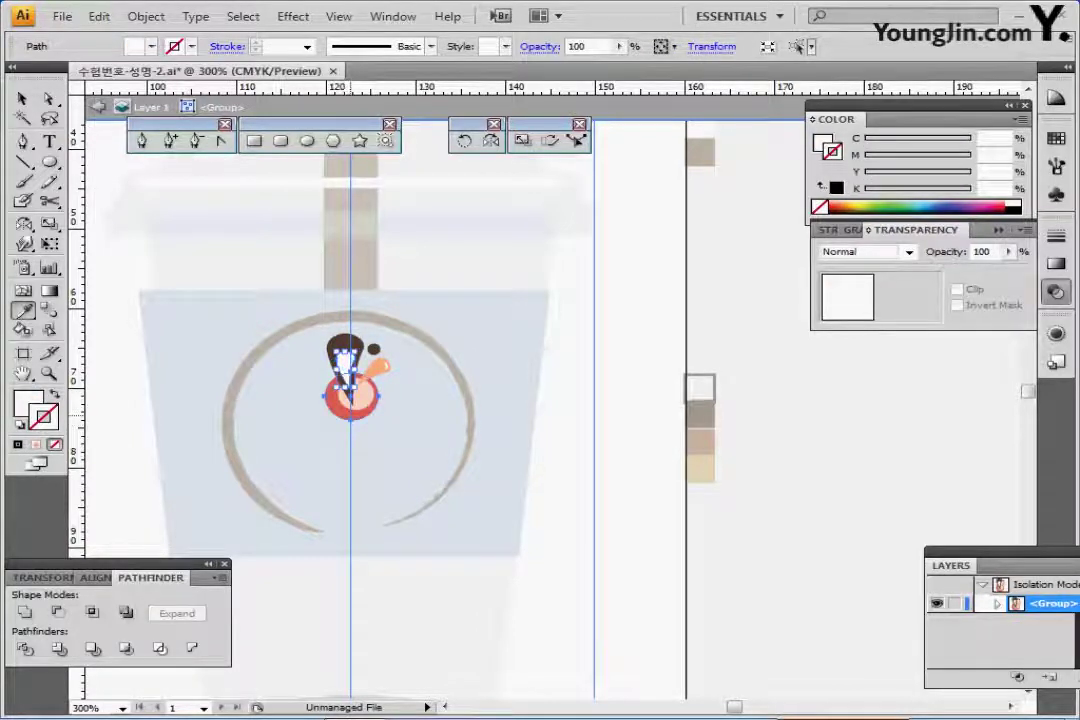
left_click(365, 405, "ctrl")
left_click(382, 364, "ctrl+shift")
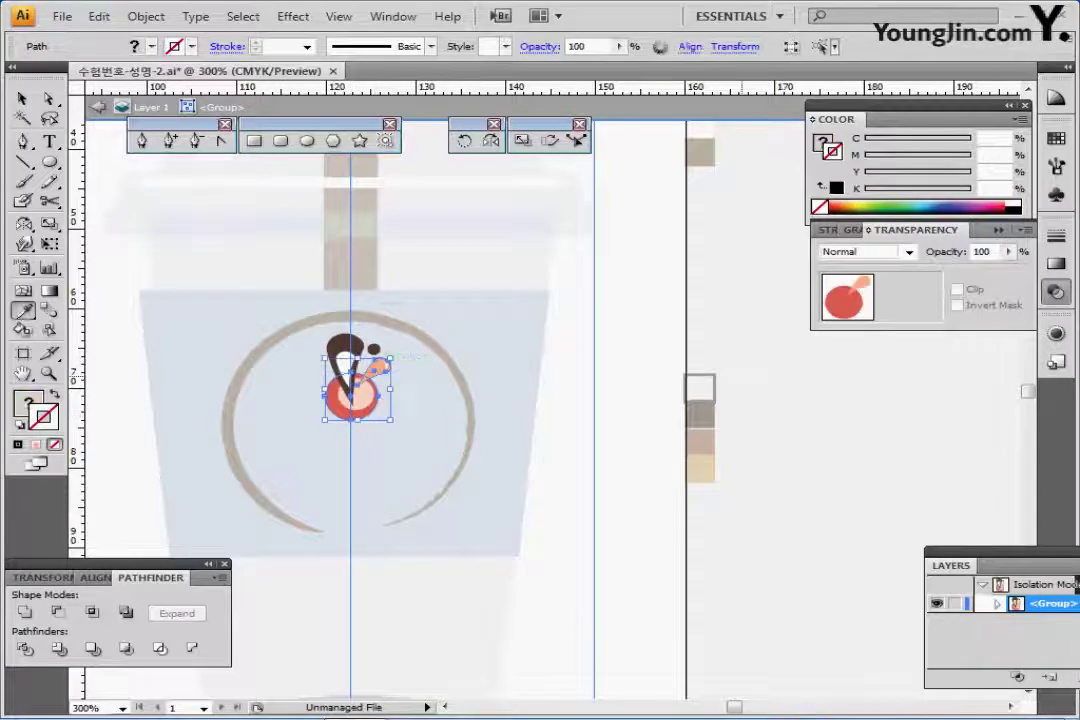
left_click(700, 442)
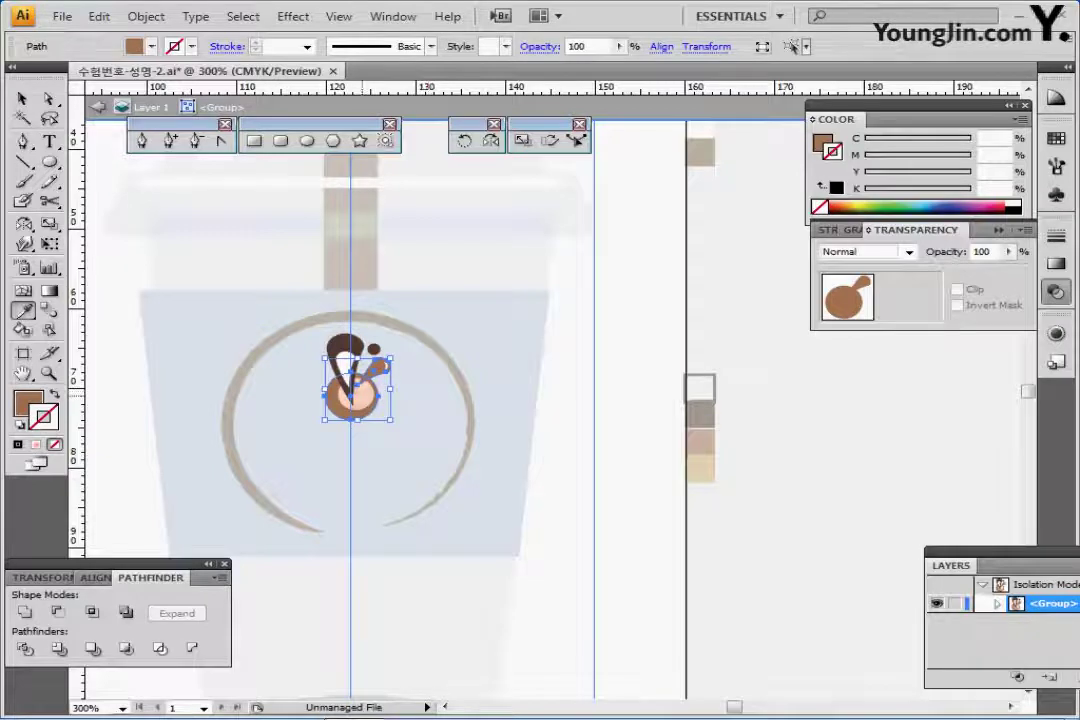
Step: Give the small logo's inner circle a white fill and no stroke, and exit the group's isolation
left_click(367, 394, "ctrl")
key("d")
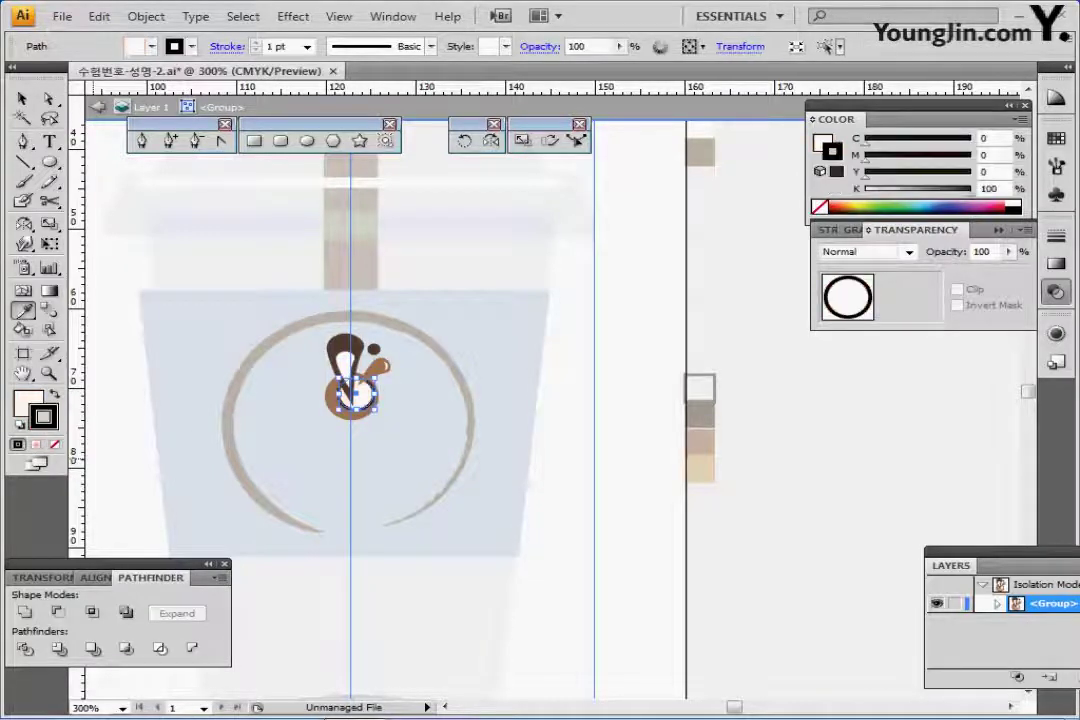
key("slash")
key("ctrl+shift+a")
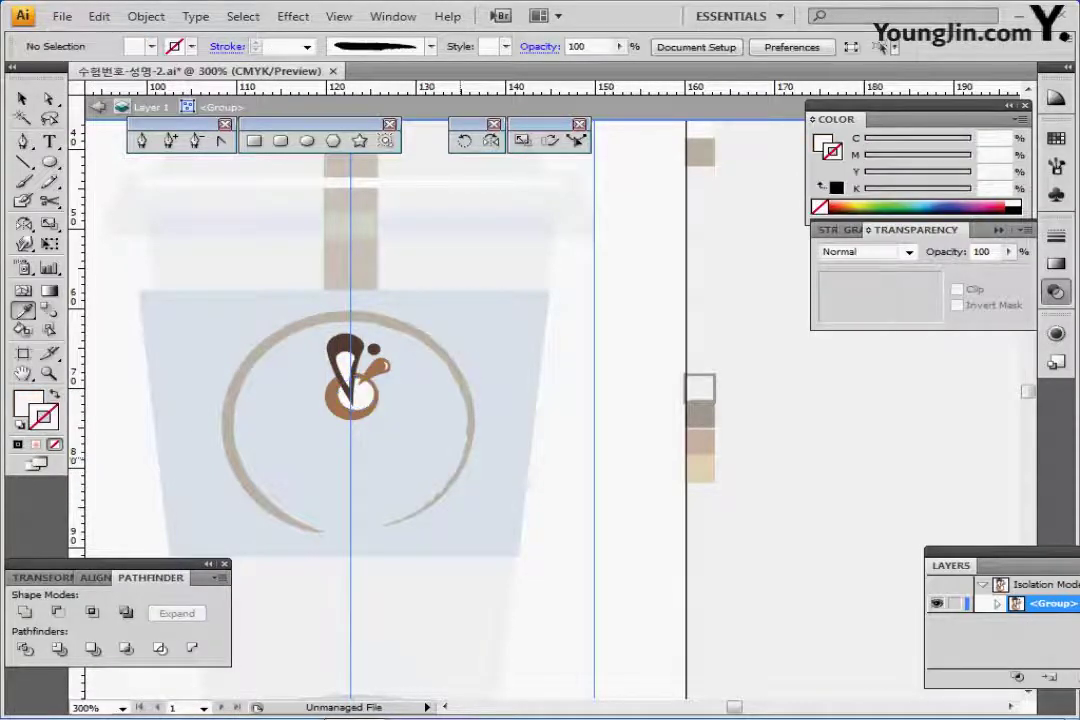
key("ctrl+minus")
left_click_drag(516, 395, 484, 415)
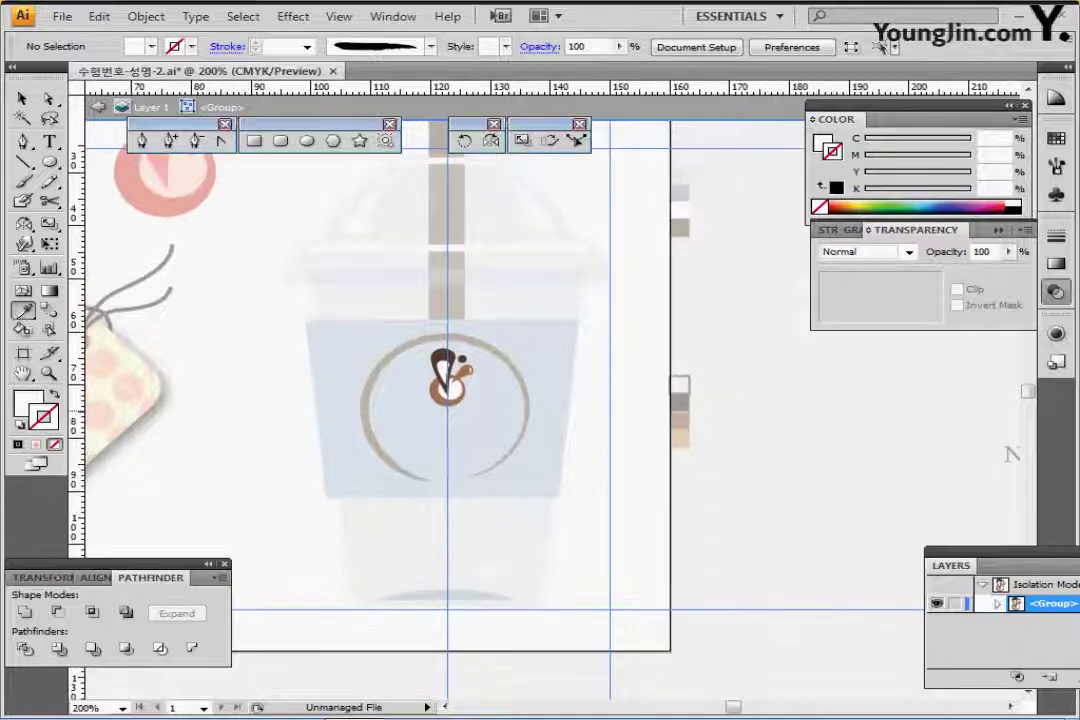
key("Escape")
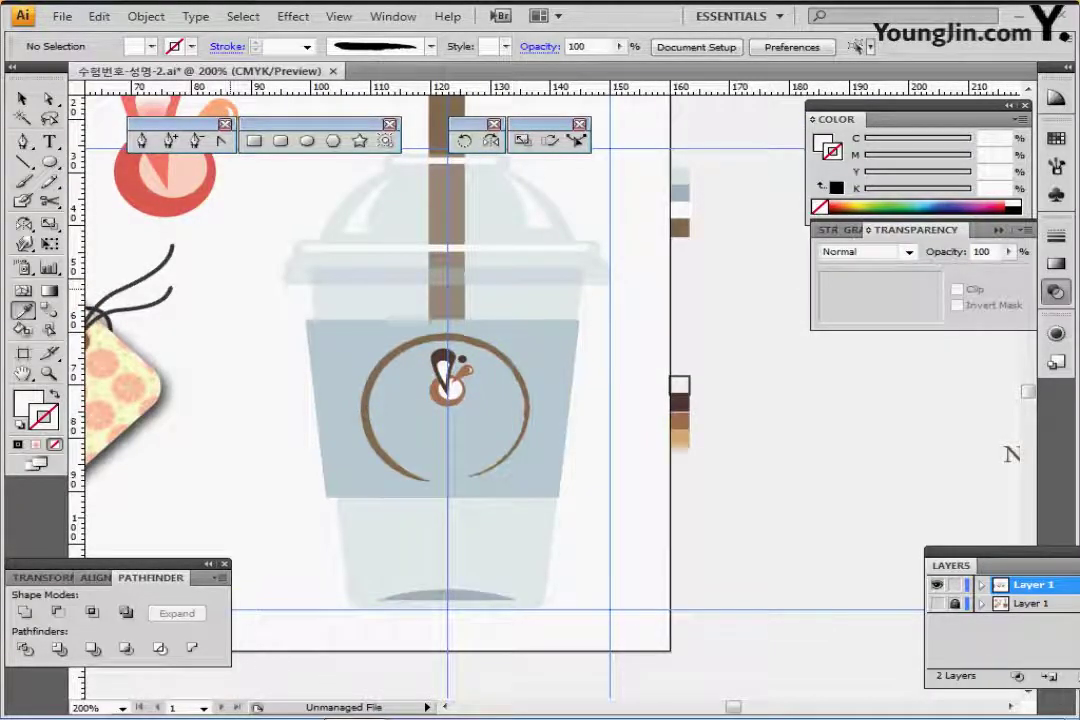
Step: Nudge the blue-grey cup sleeve slightly to the right to centre it on the cup
left_click(573, 378)
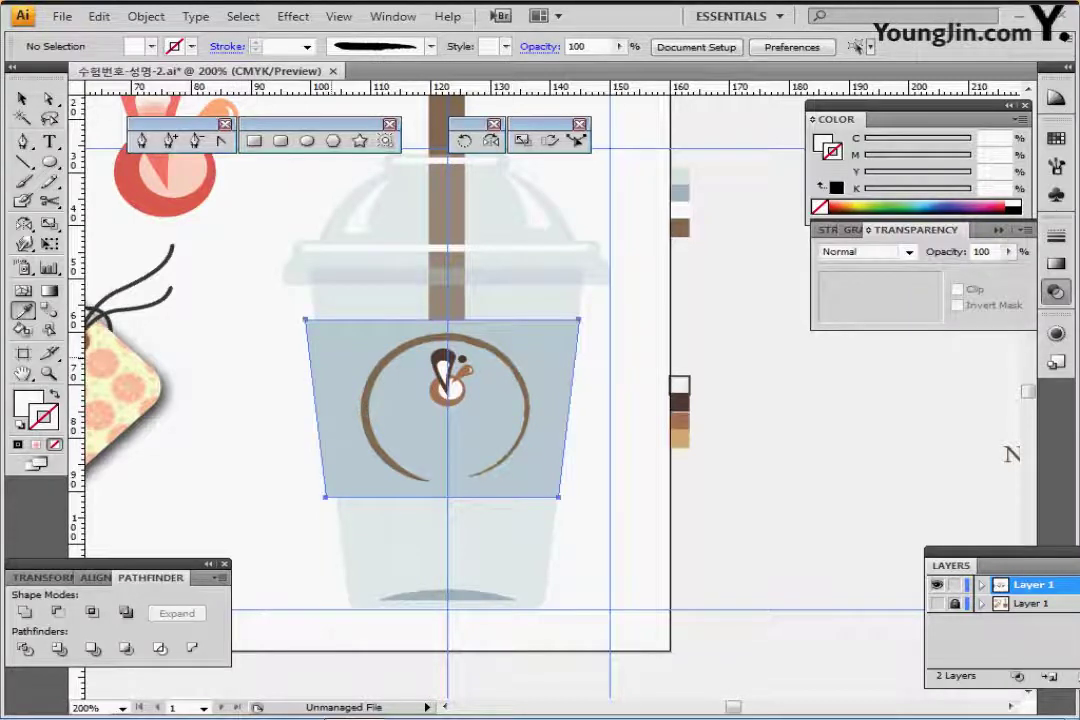
key("Right")
key("Right")
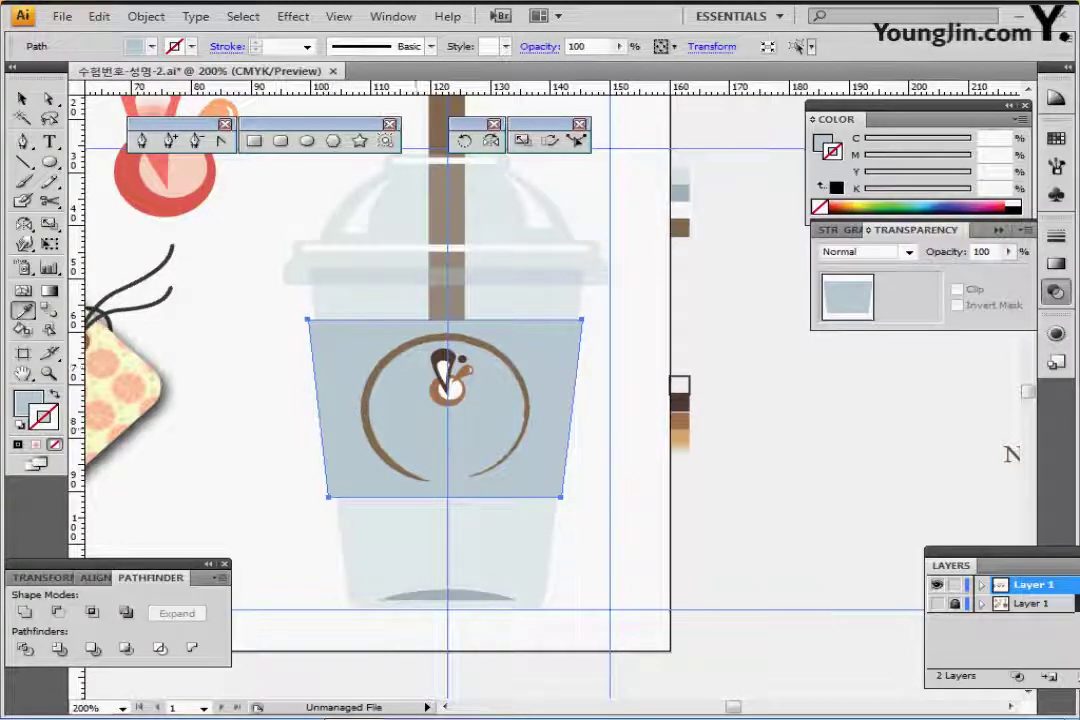
key("ctrl+shift+a")
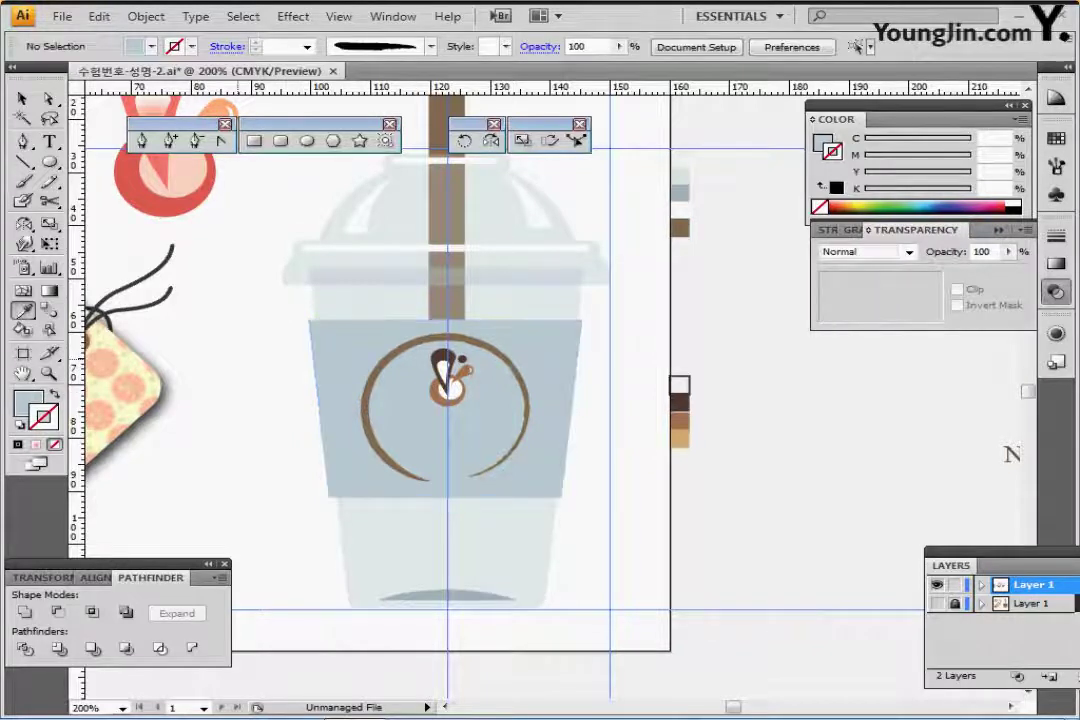
Step: Paste another red logo, scale it to about 14 x 13 mm, tilt it counterclockwise and place it over the sleeve's upper right edge
key("ctrl+v")
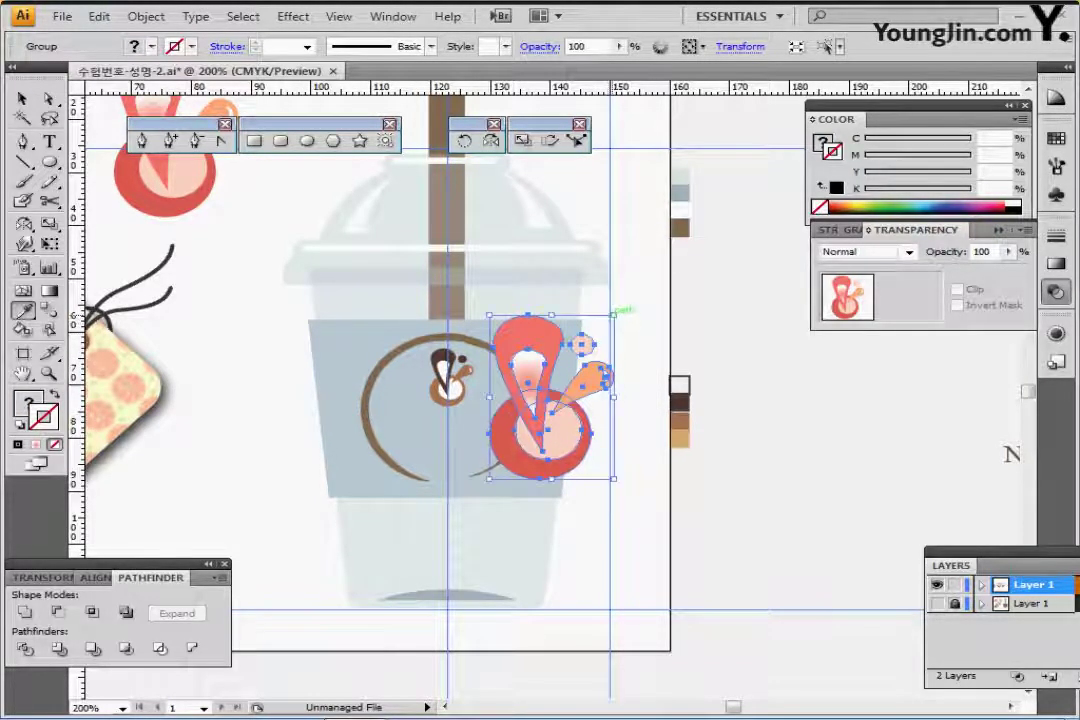
left_click_drag(613, 314, 522, 374)
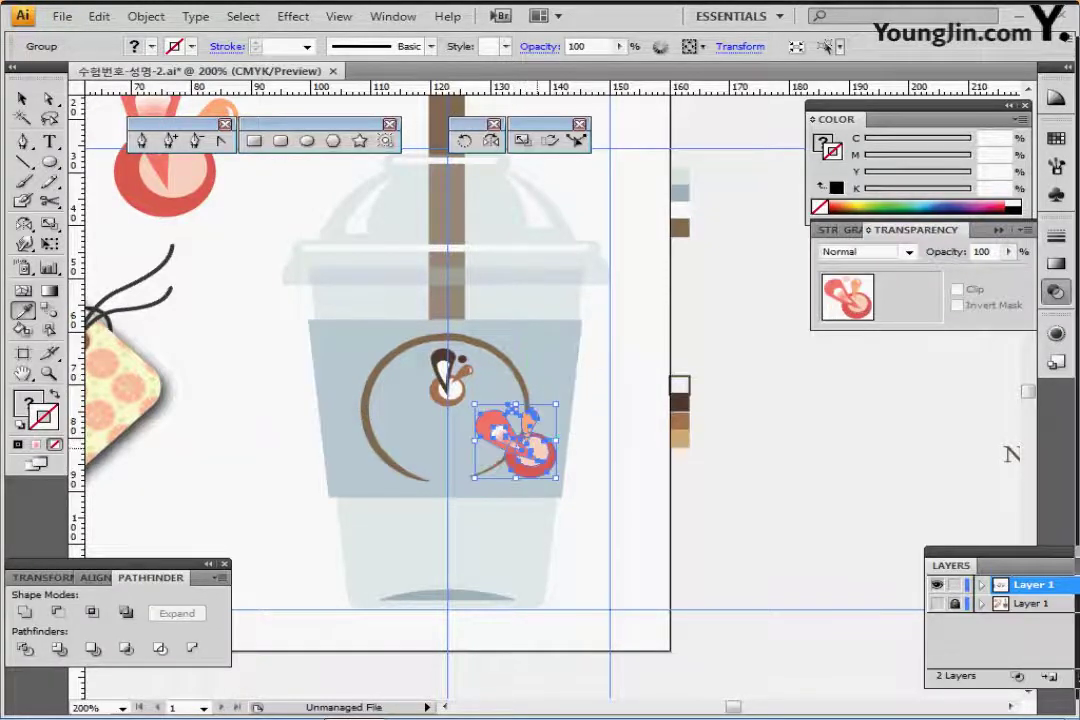
left_click_drag(539, 454, 574, 357)
Step: Paste another red logo, scale it to about 14 x 18 mm, turn it upside down and place it over the sleeve's lower left edge
key("ctrl+v")
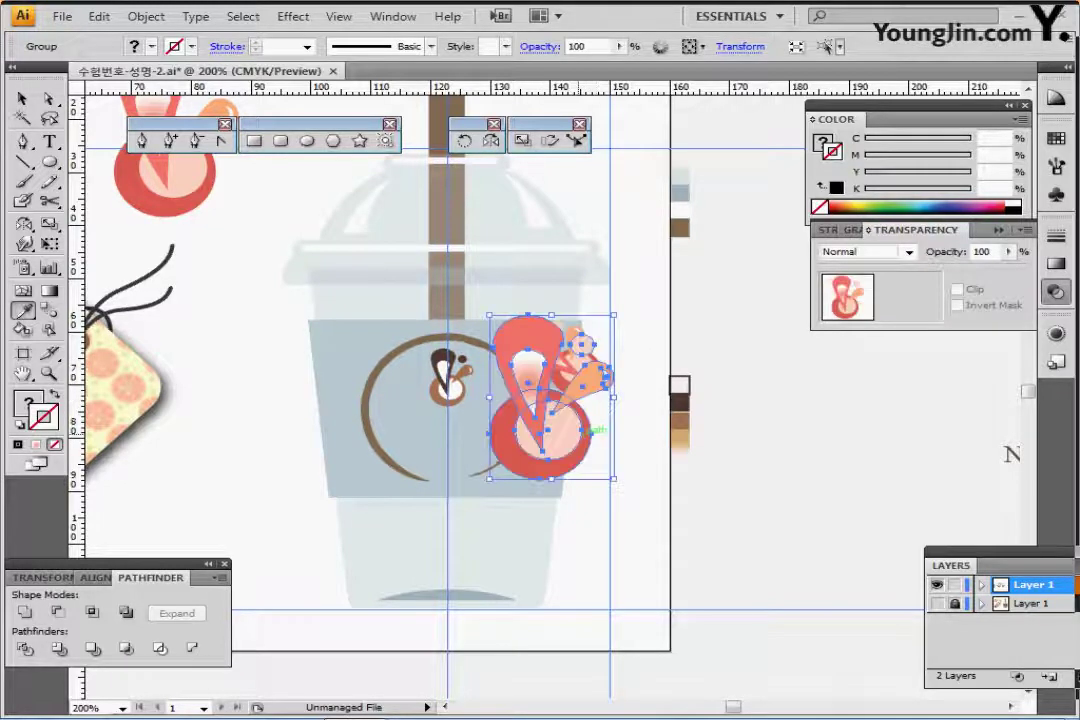
left_click_drag(557, 432, 380, 490)
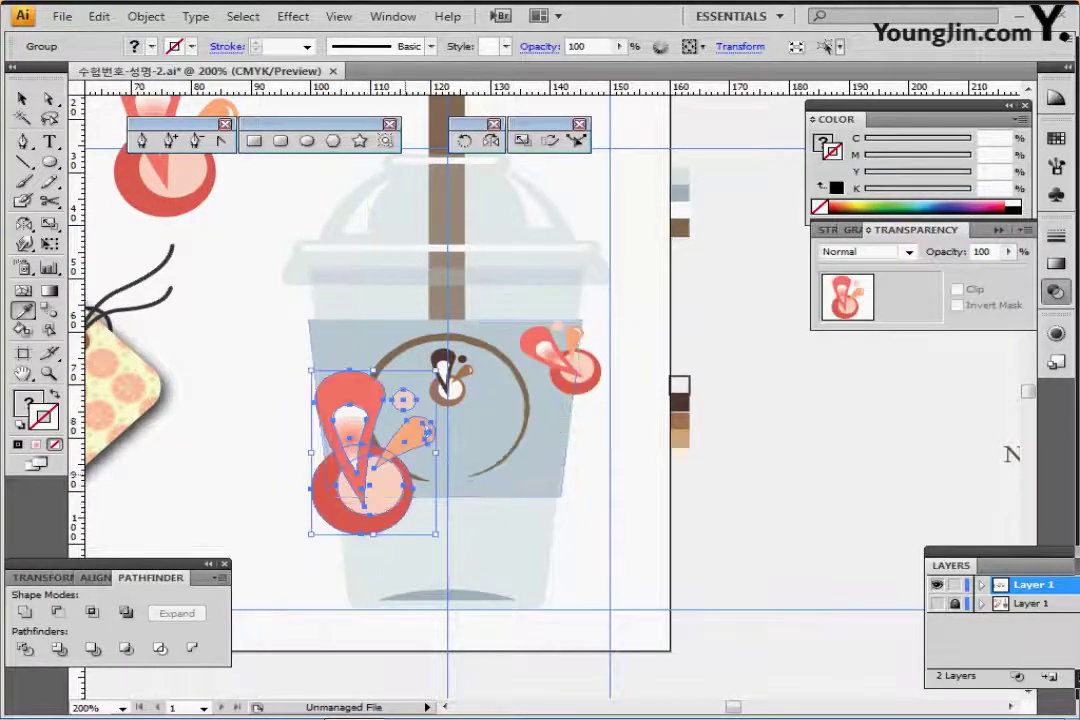
left_click_drag(440, 366, 341, 504)
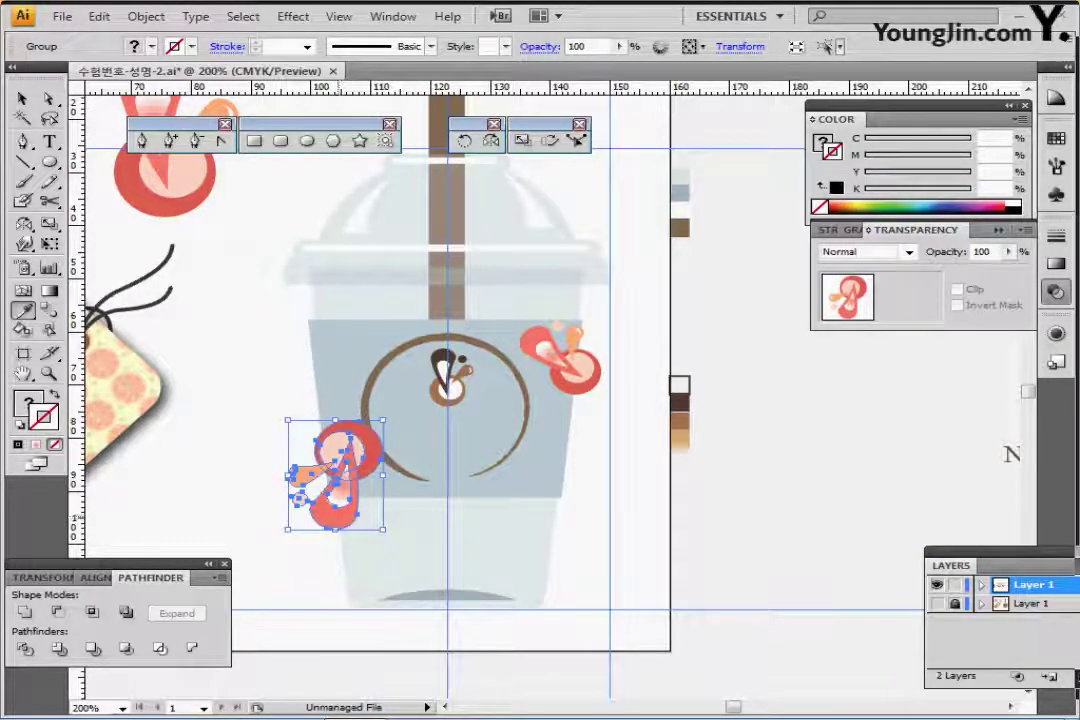
left_click_drag(333, 476, 320, 491)
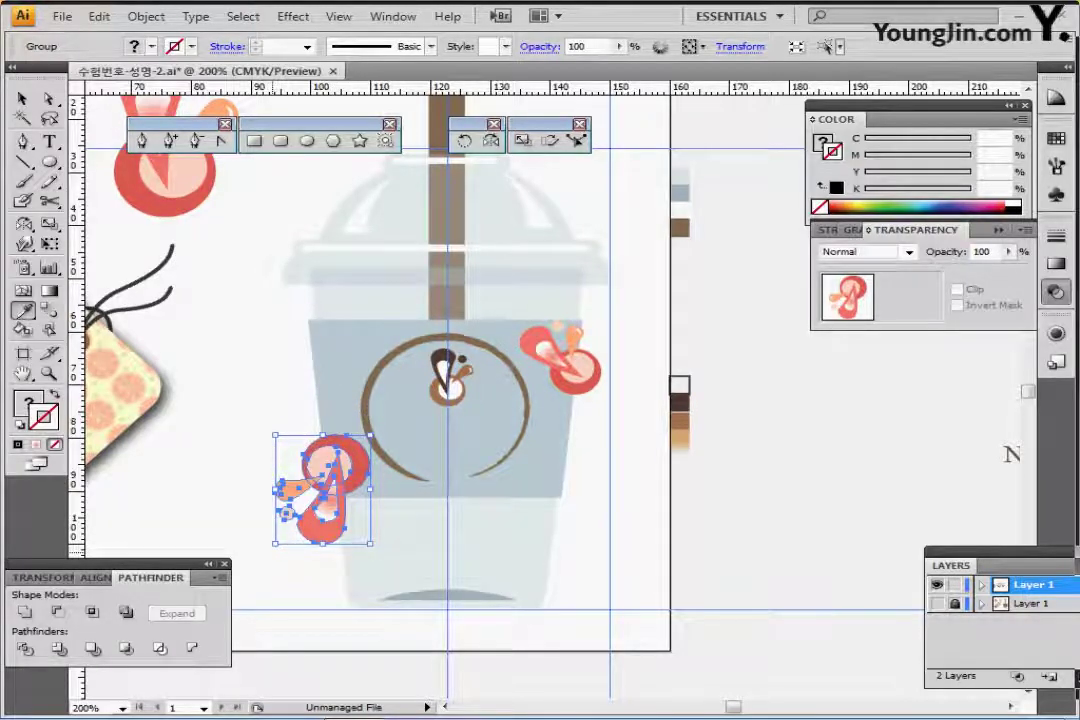
left_click_drag(273, 547, 295, 552)
key("ctrl+z")
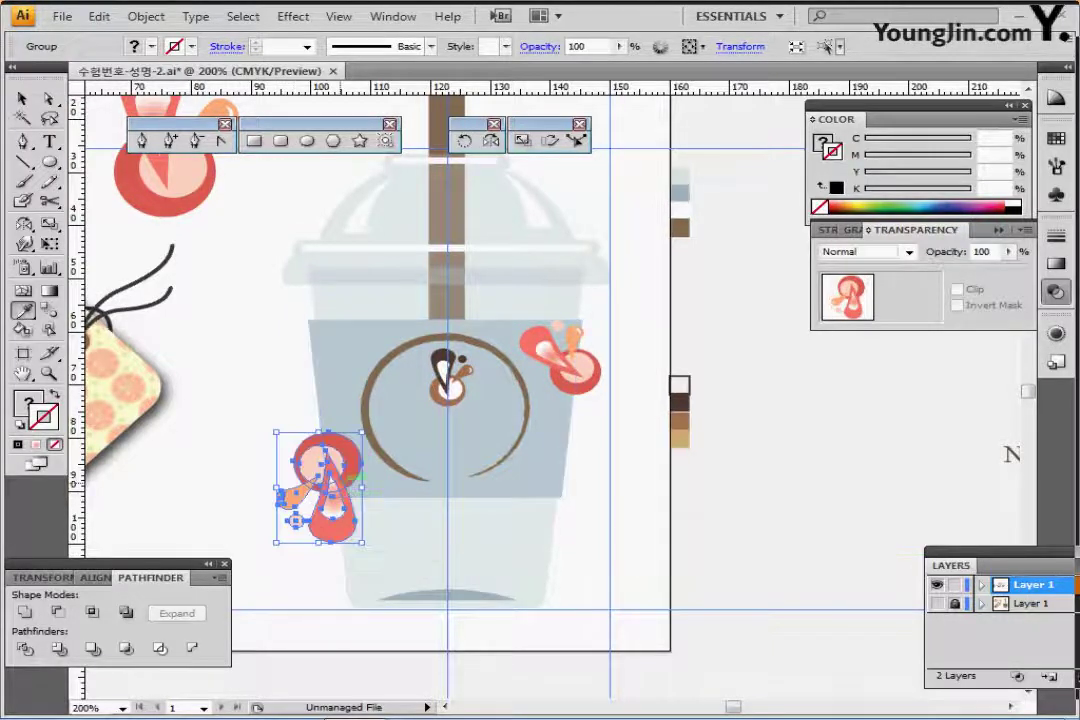
left_click_drag(345, 490, 365, 464)
left_click(286, 392, "ctrl")
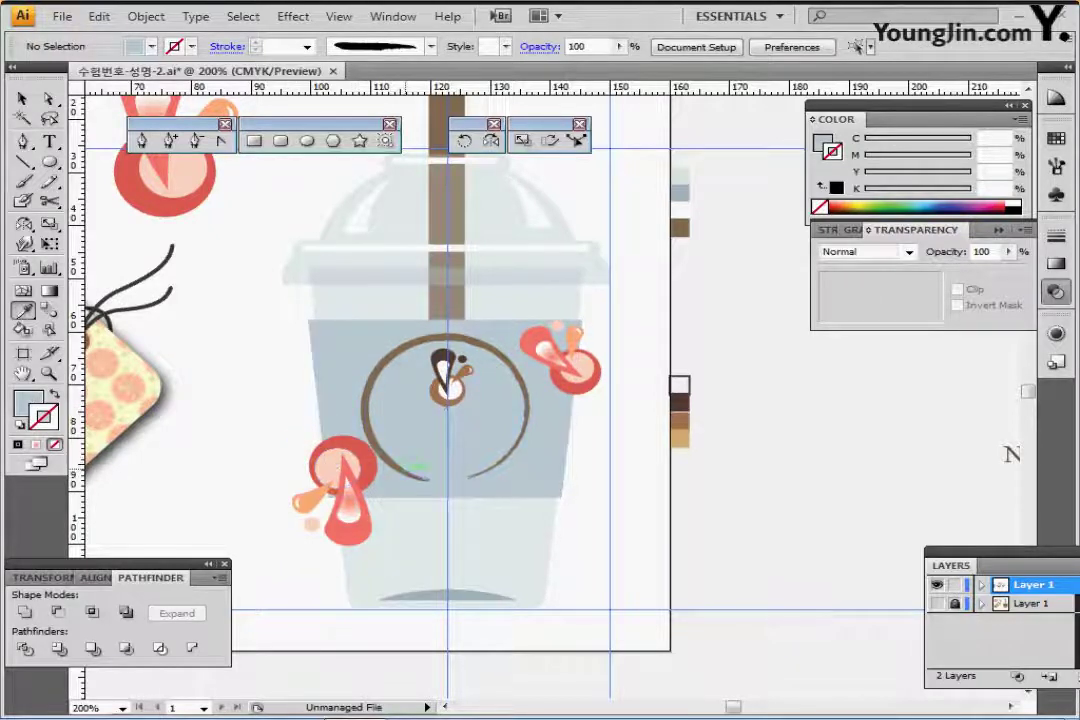
Step: Isolate the text group on the tag and copy its NEW CAFE and Homemade text lines
left_click_drag(345, 462, 503, 431)
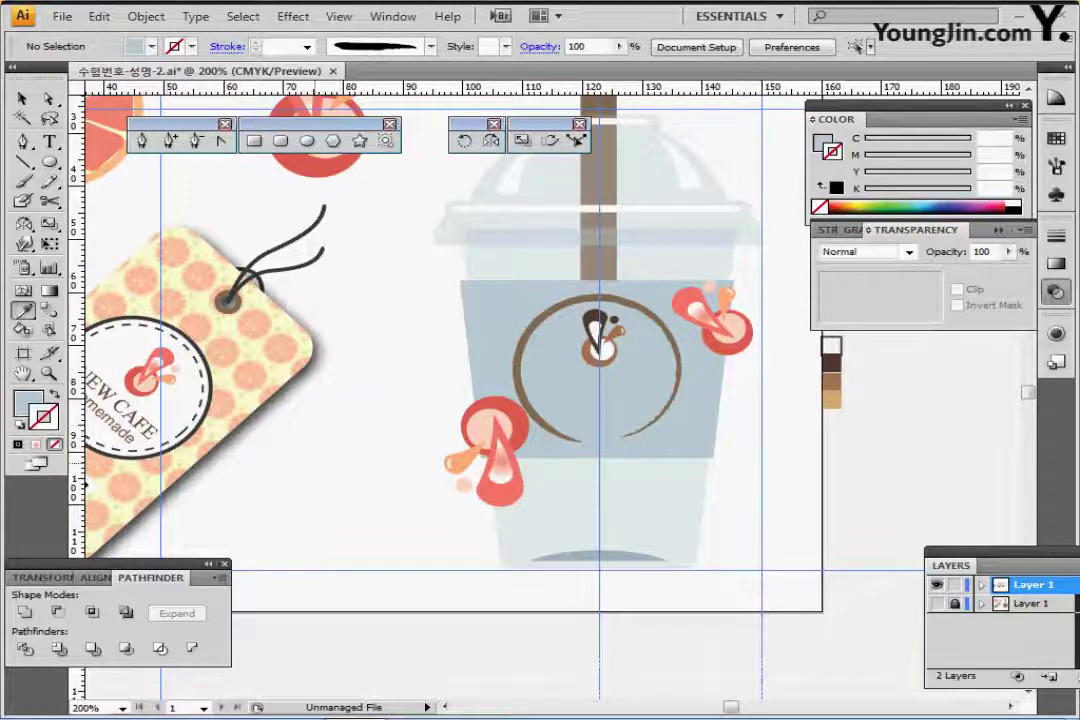
left_click_drag(400, 400, 438, 376)
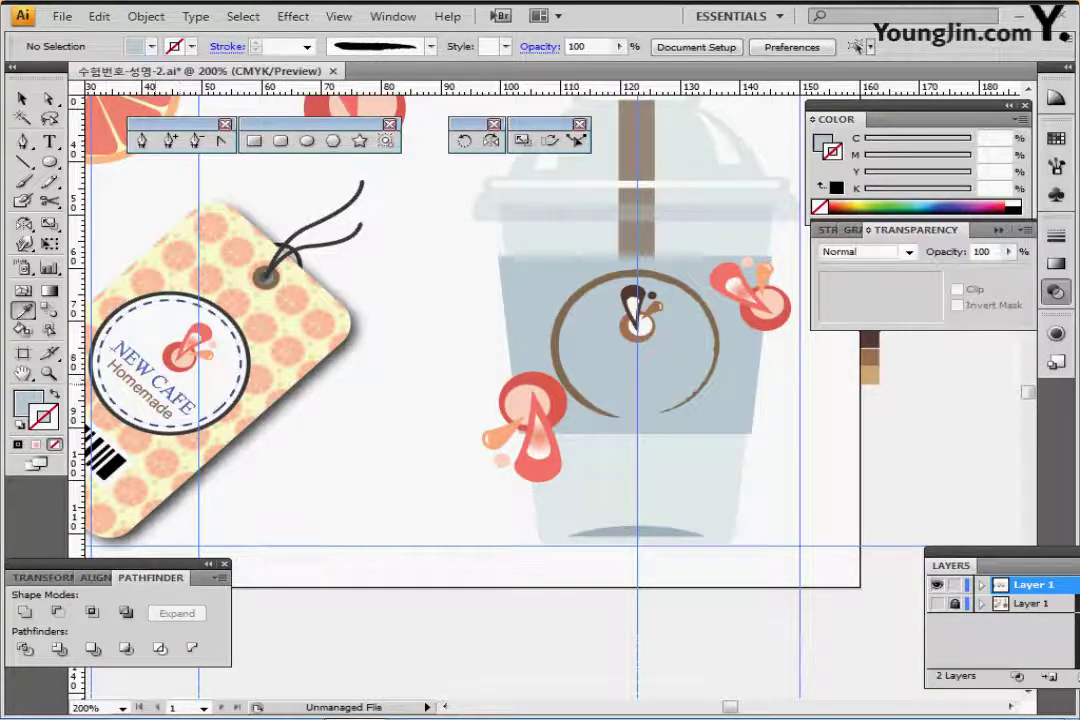
left_click(158, 385, "ctrl")
double_click(158, 385, "ctrl")
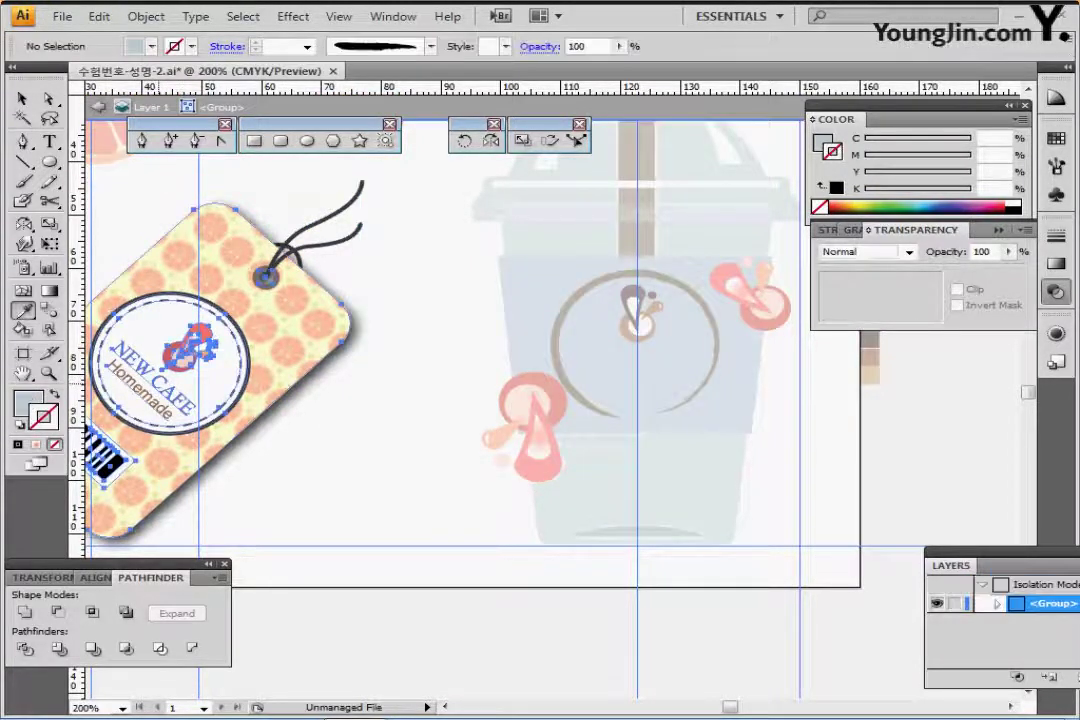
double_click(158, 390, "ctrl")
left_click(158, 389, "ctrl")
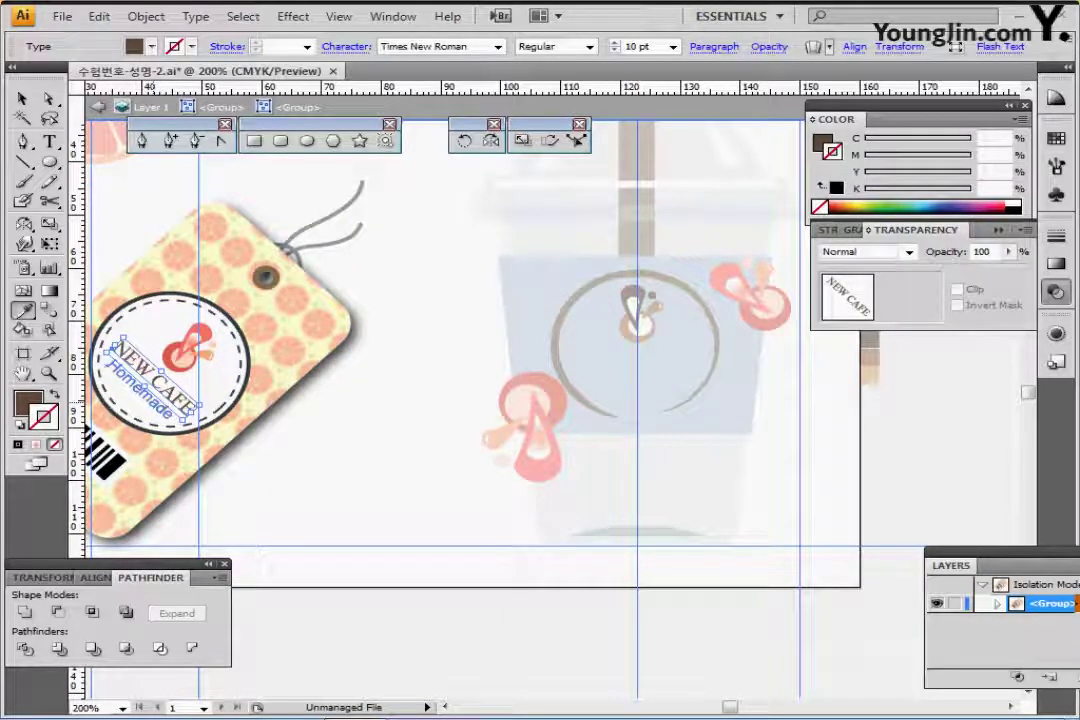
left_click(140, 390, "ctrl+shift")
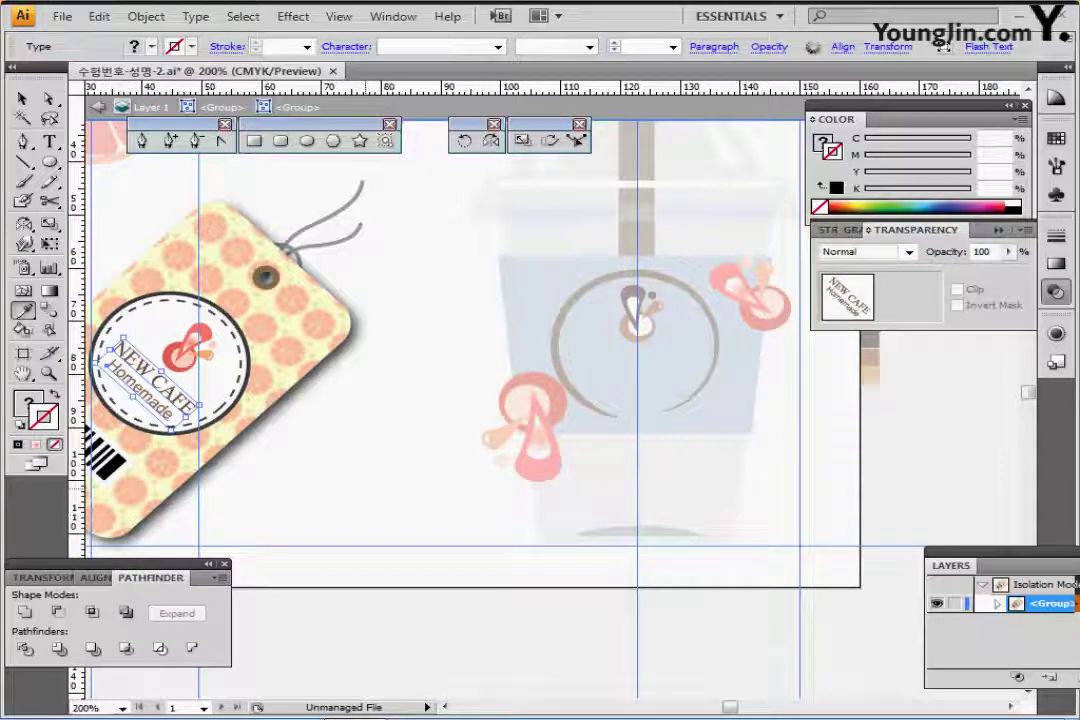
key("Escape")
key("ctrl+c")
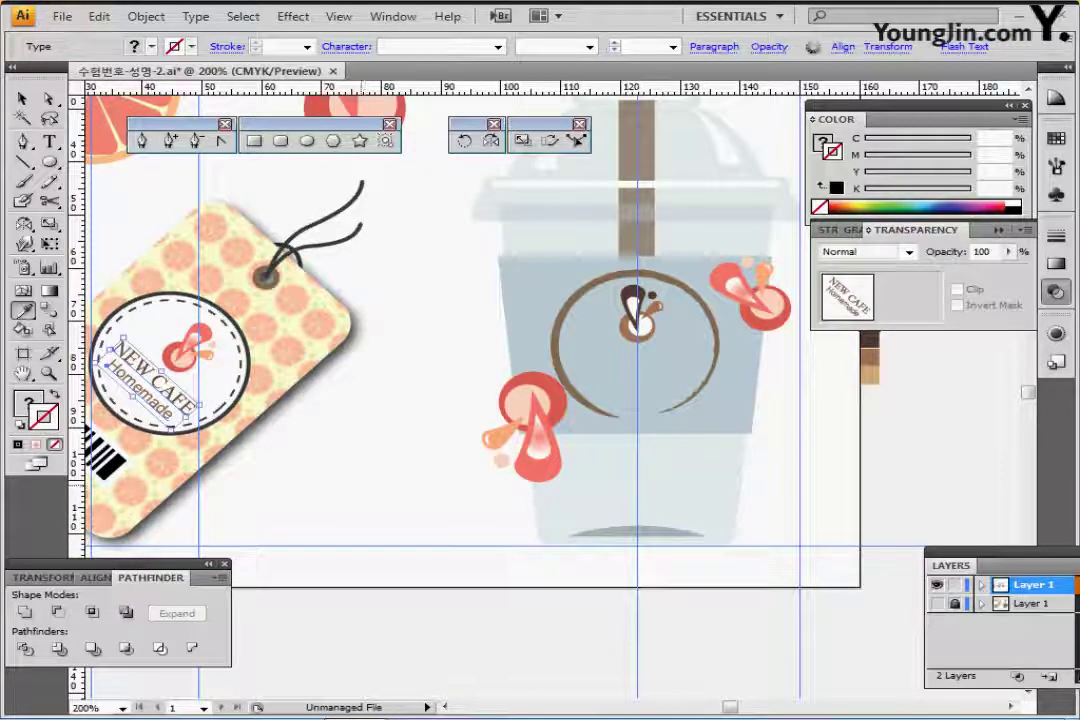
Step: Paste the copied text onto the cup, straighten it to horizontal and place it inside the ring under the small logo
key("ctrl+v")
left_click_drag(573, 411, 711, 407)
key("ctrl+equal")
key("ctrl+shift+a")
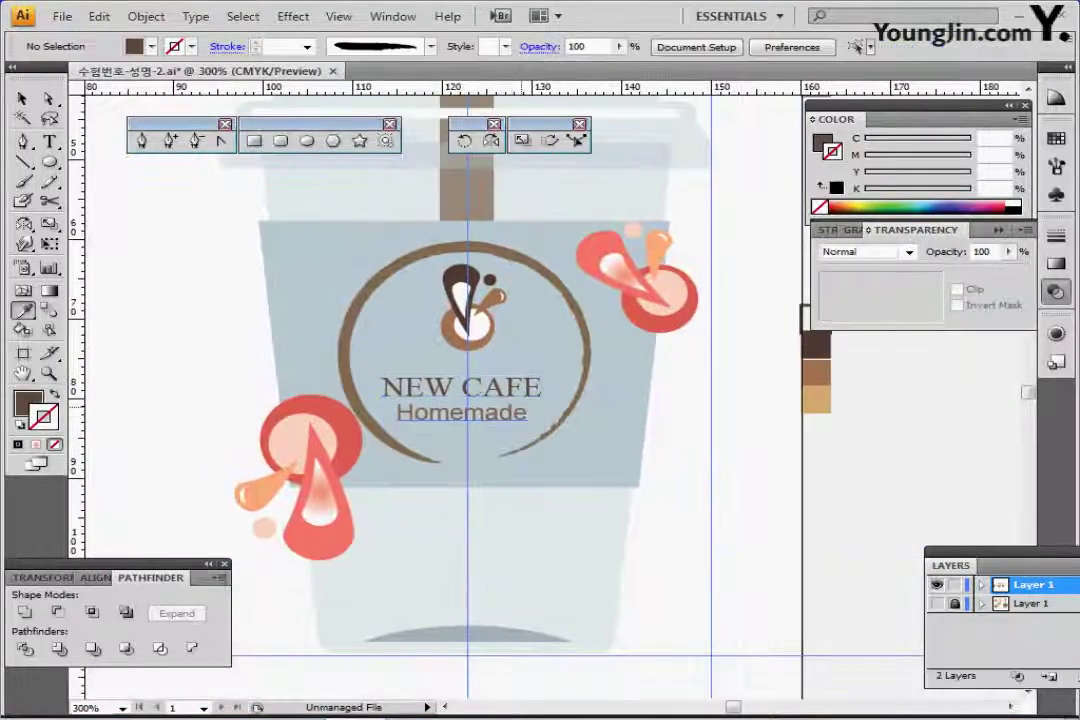
Step: Set the cup's NEW CAFE text to 13 pt and shift it left toward the centre of the ring
left_click_drag(525, 385, 530, 389)
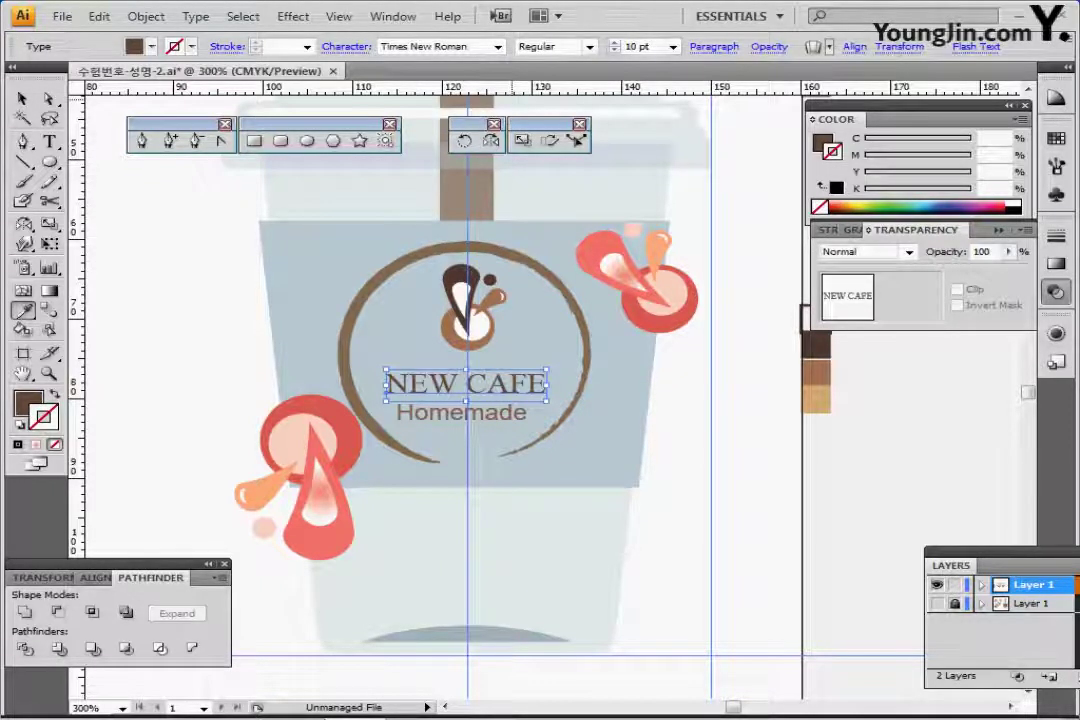
left_click(637, 46)
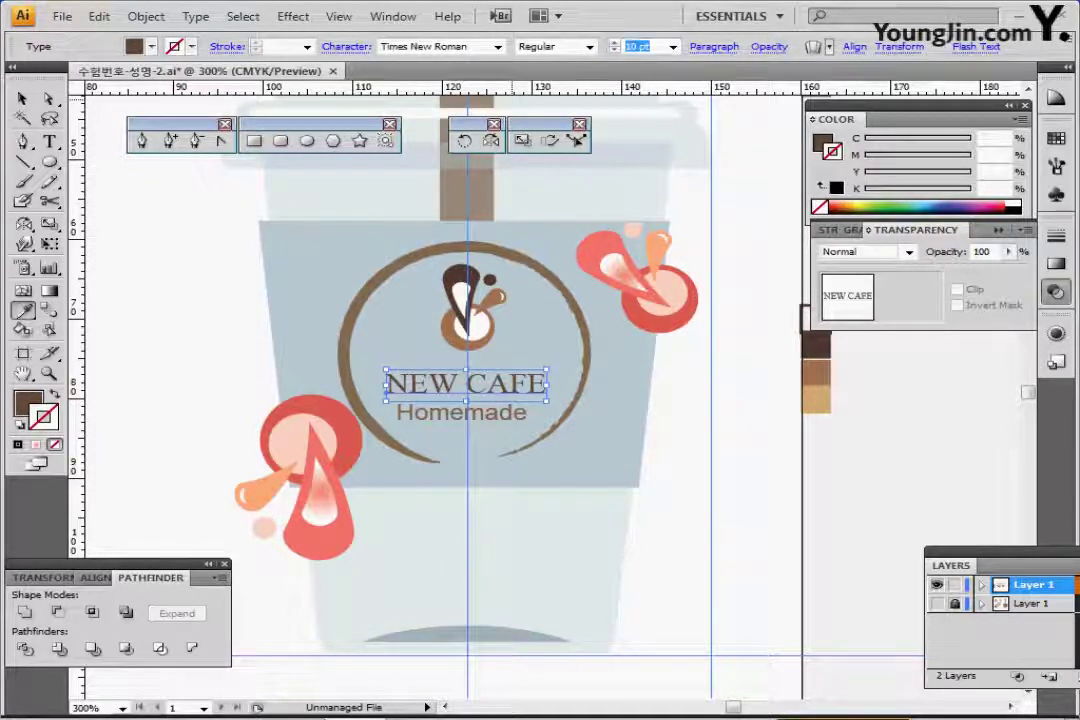
type("13")
key("Return")
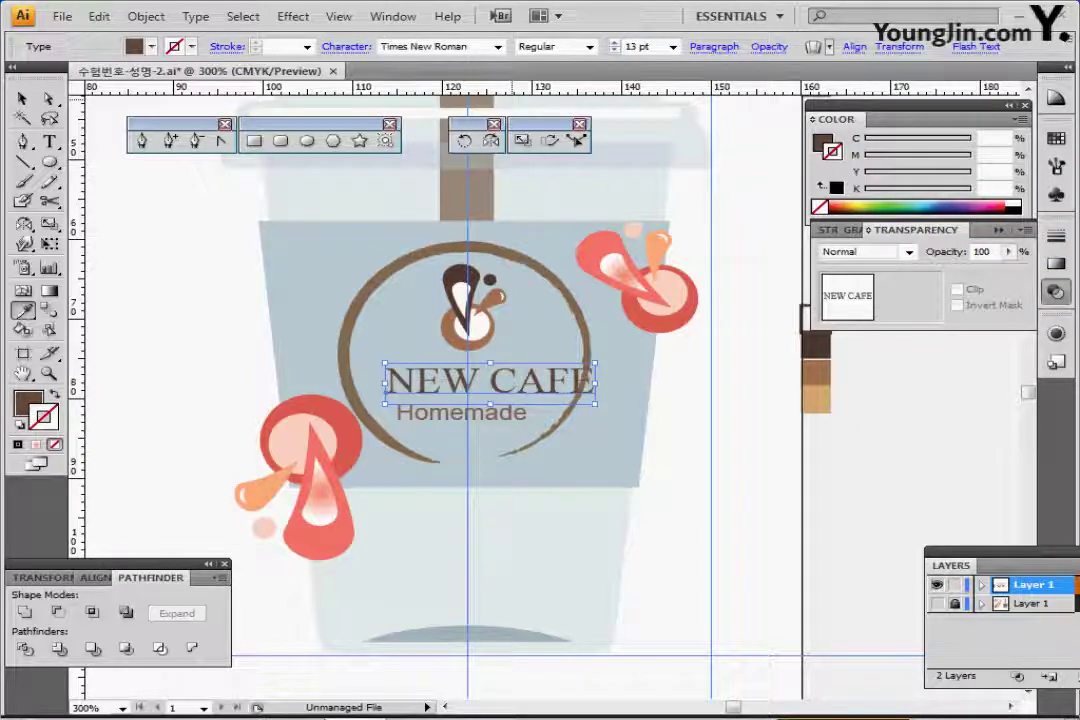
key("Left")
key("Left")
key("Left")
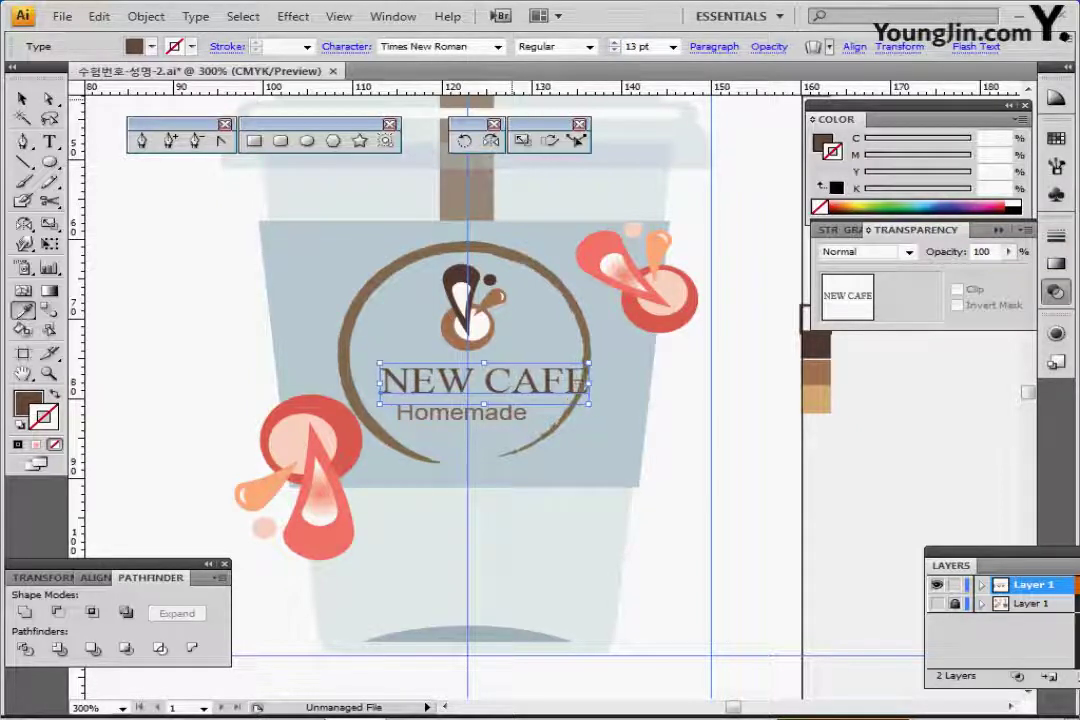
key("Left")
key("Left")
key("Left")
key("Left")
key("Left")
key("Left")
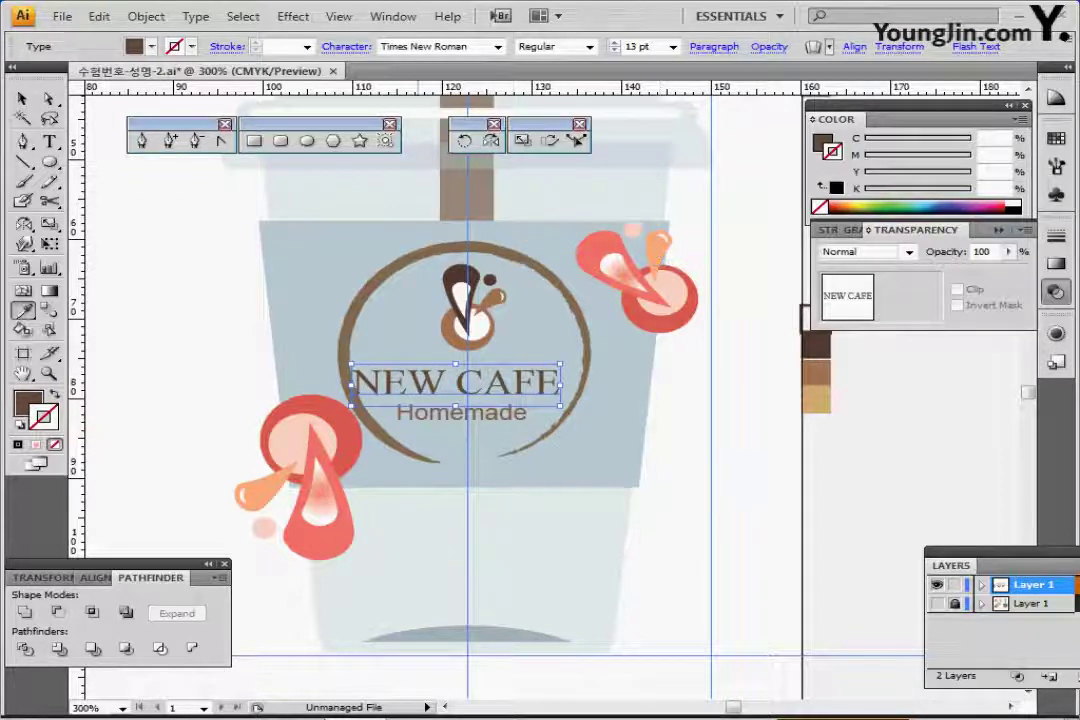
Step: Move the Homemade text below the sleeve, set its size to 11 pt and centre it on the cup's vertical guide
left_click_drag(484, 391, 514, 550)
left_click(500, 415, "ctrl")
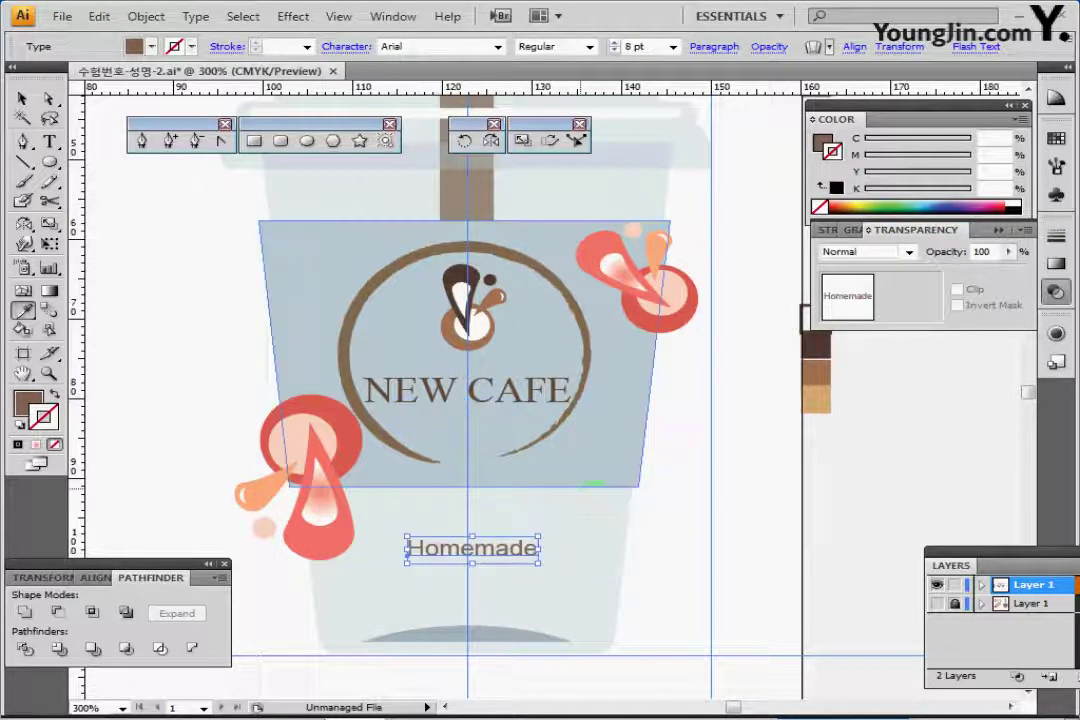
left_click(634, 47)
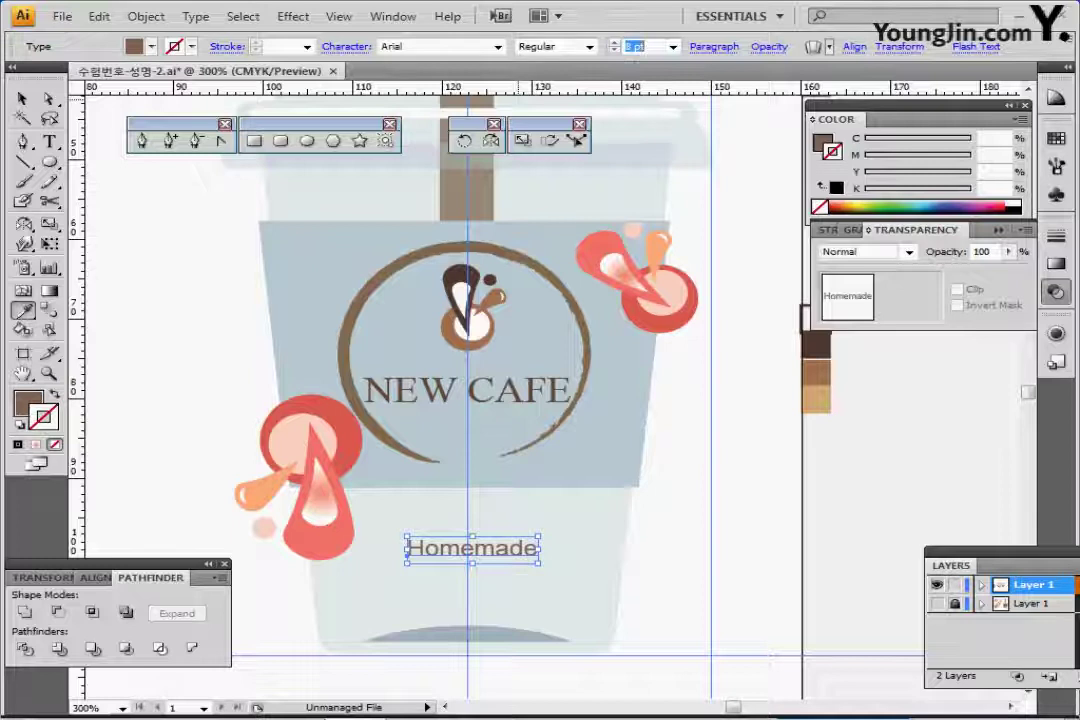
type("11")
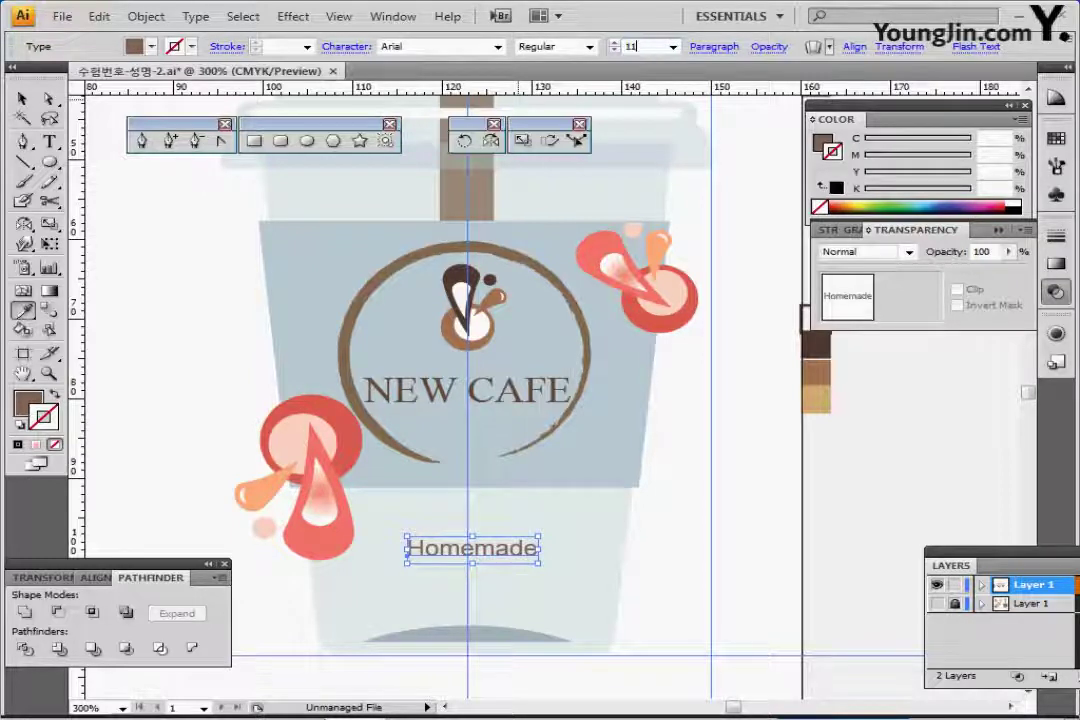
key("Return")
key("Left")
key("Left")
key("Left")
key("Left")
key("Left")
key("Left")
key("Left")
key("Left")
key("Left")
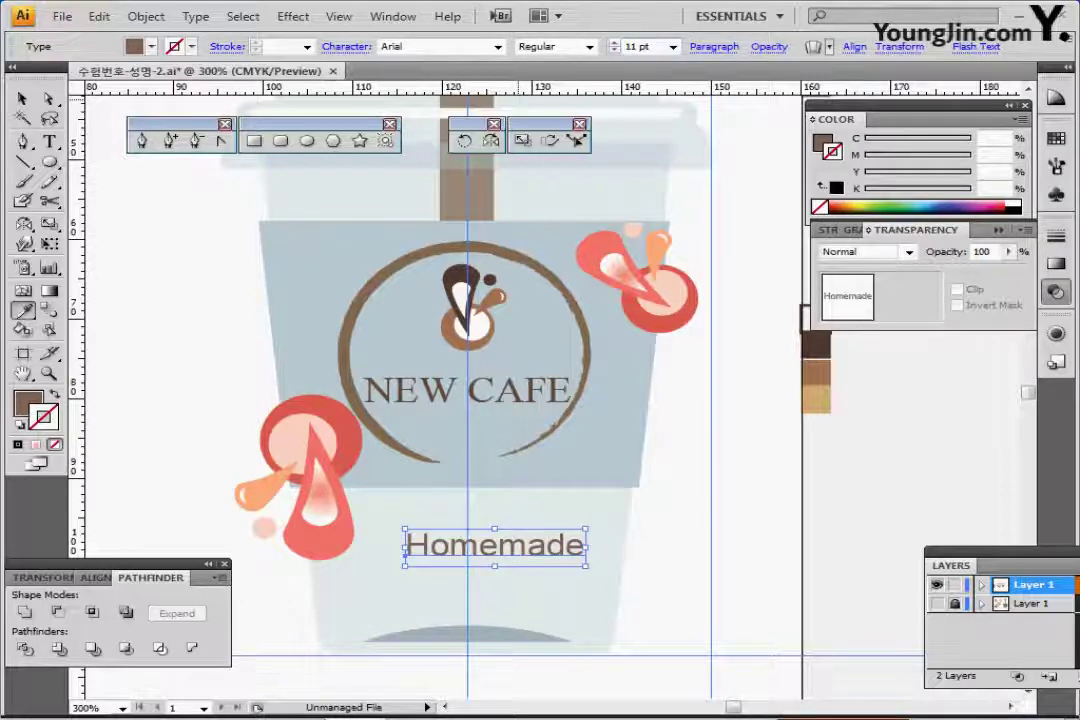
key("Left")
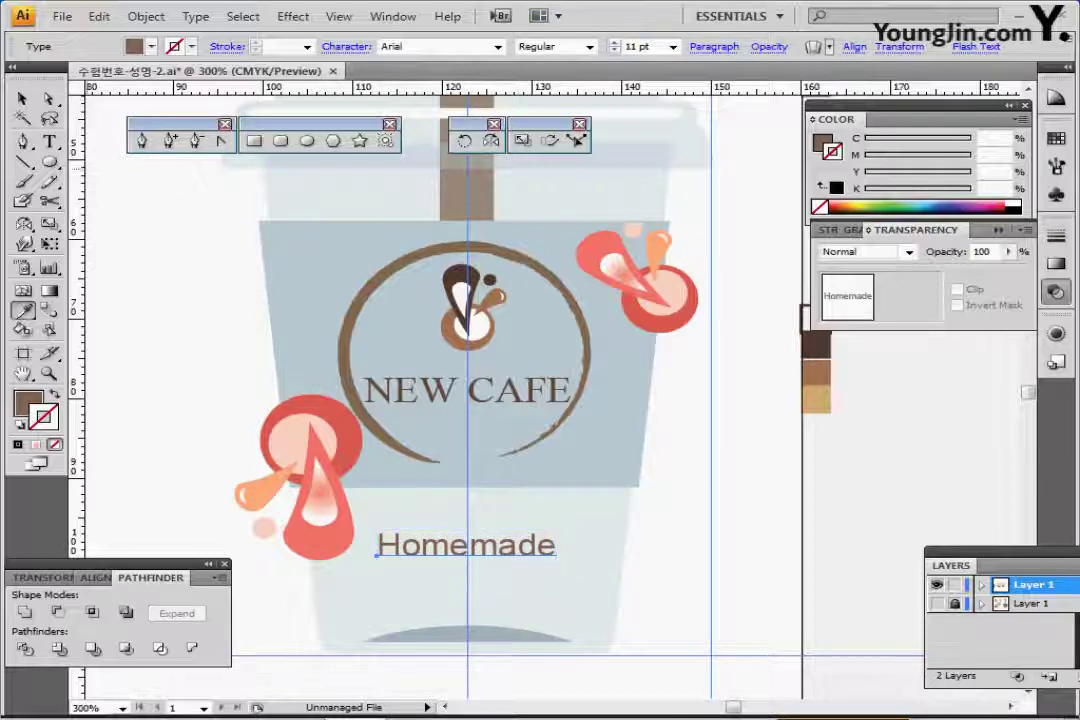
Step: Select the cup's blue-gray sleeve shape and bring it to the front of the artwork
left_click(22, 98)
left_click(225, 205)
left_click(290, 236)
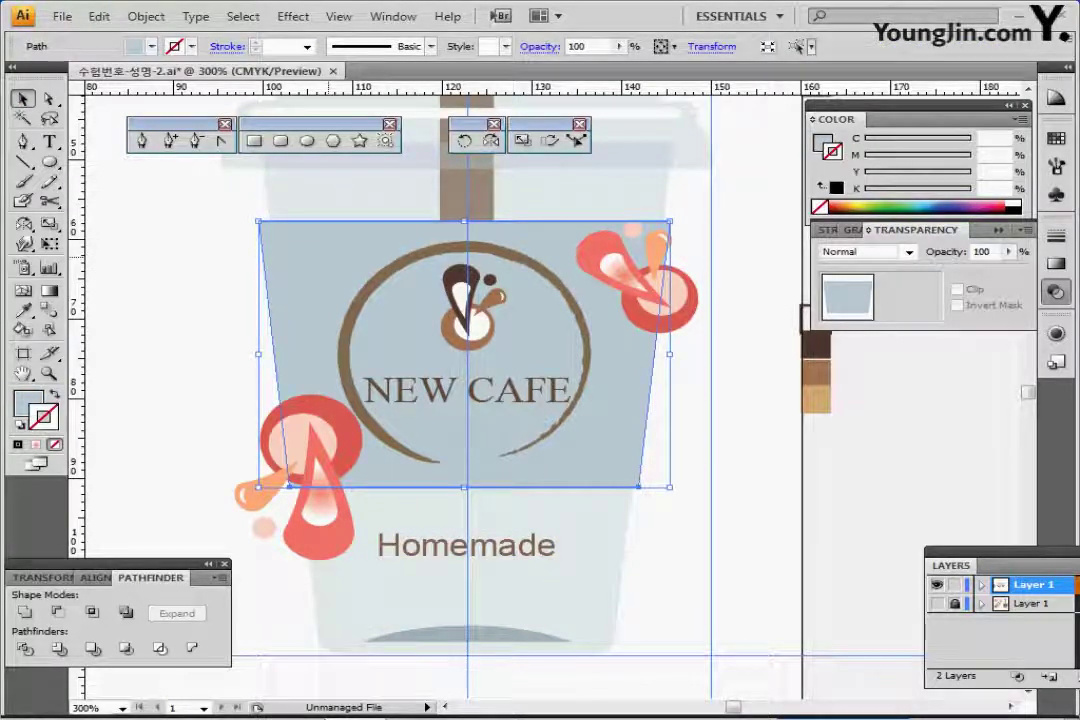
key("ctrl+shift+b")
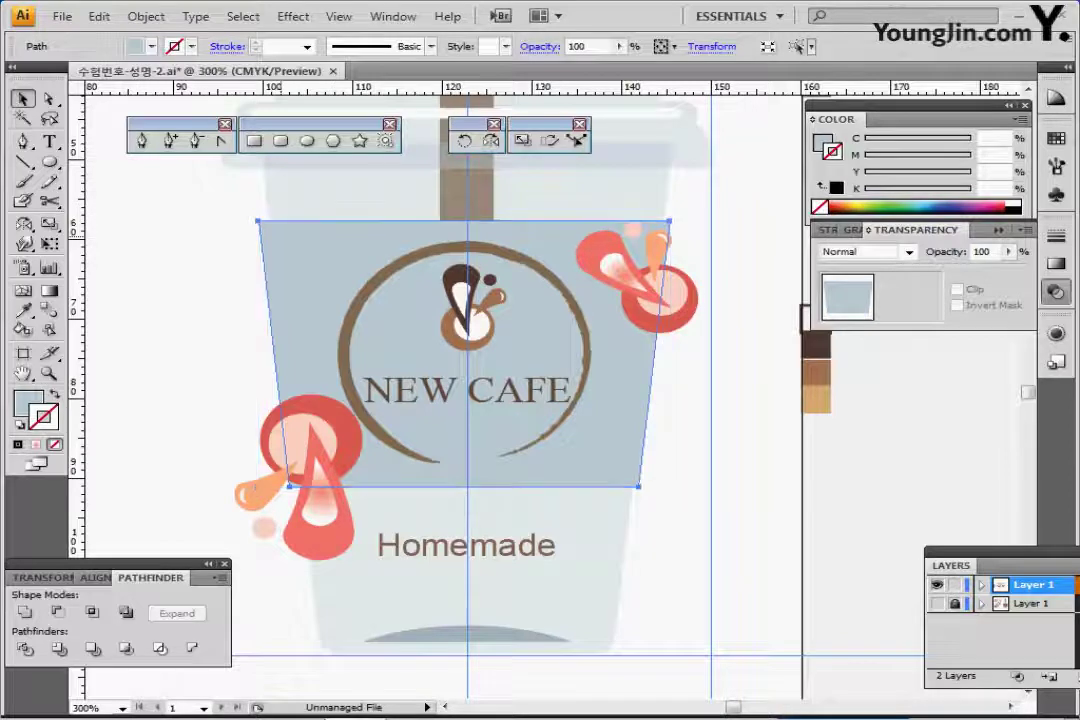
key("ctrl+shift+bracketright")
key("ctrl+shift+b")
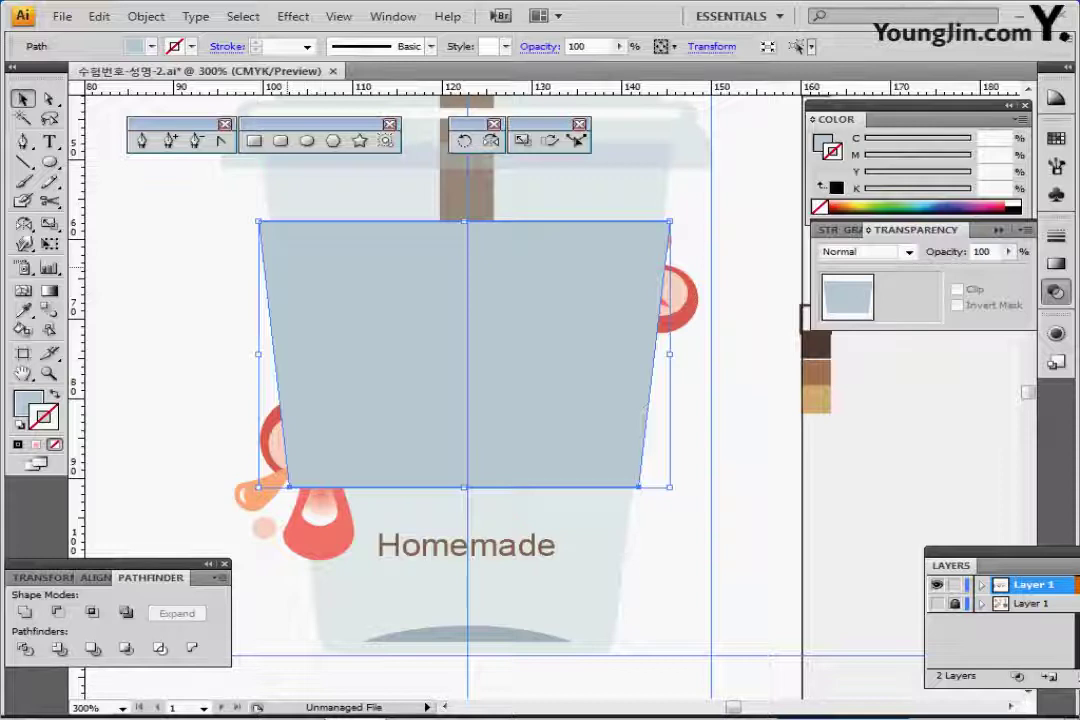
Step: Select the sleeve together with both red logos, the brown logo, the ring and the NEW CAFE text, and make a clipping mask
key("ctrl+y")
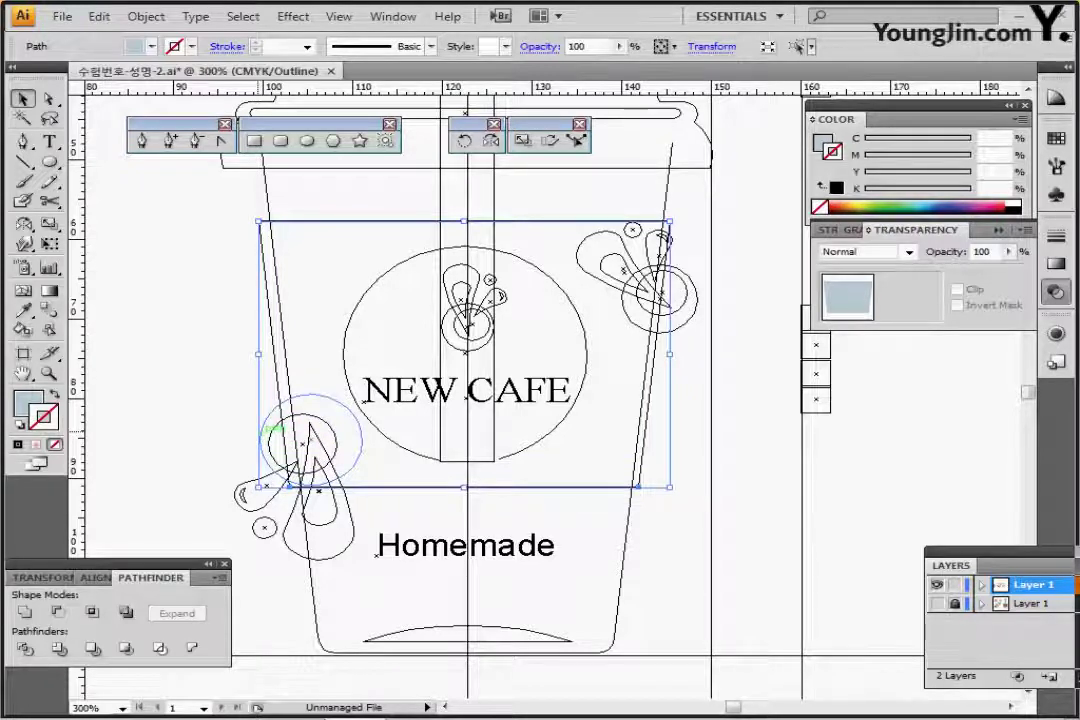
left_click(270, 428, "shift")
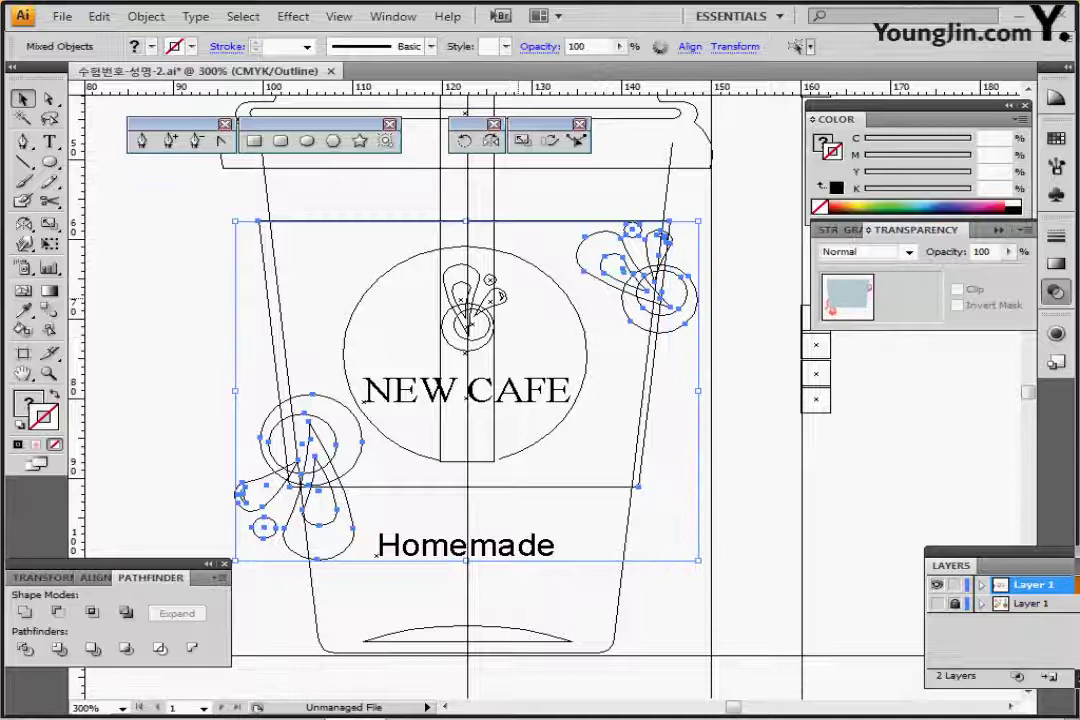
left_click(502, 295, "shift")
left_click(540, 269, "shift")
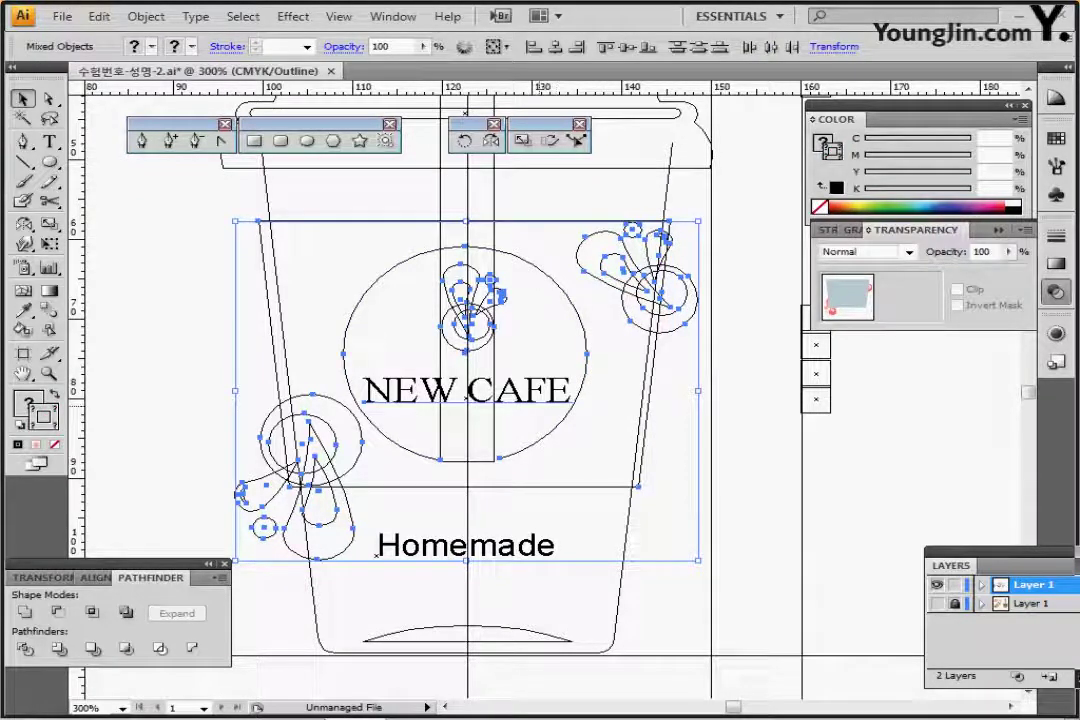
key("ctrl+y")
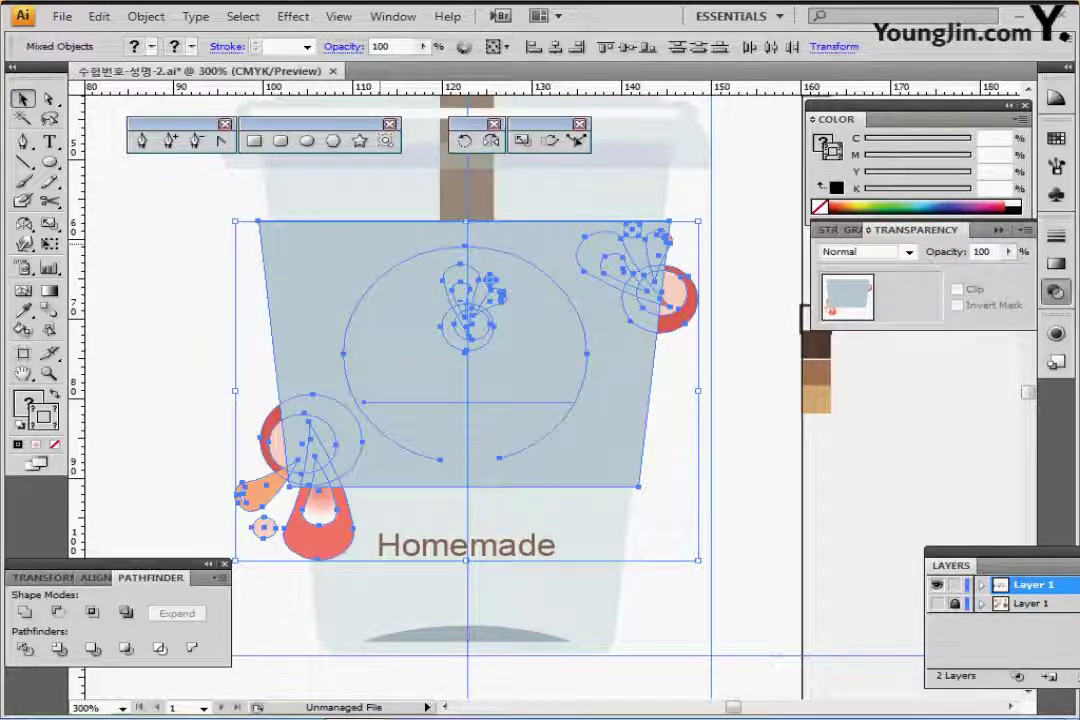
right_click(357, 262)
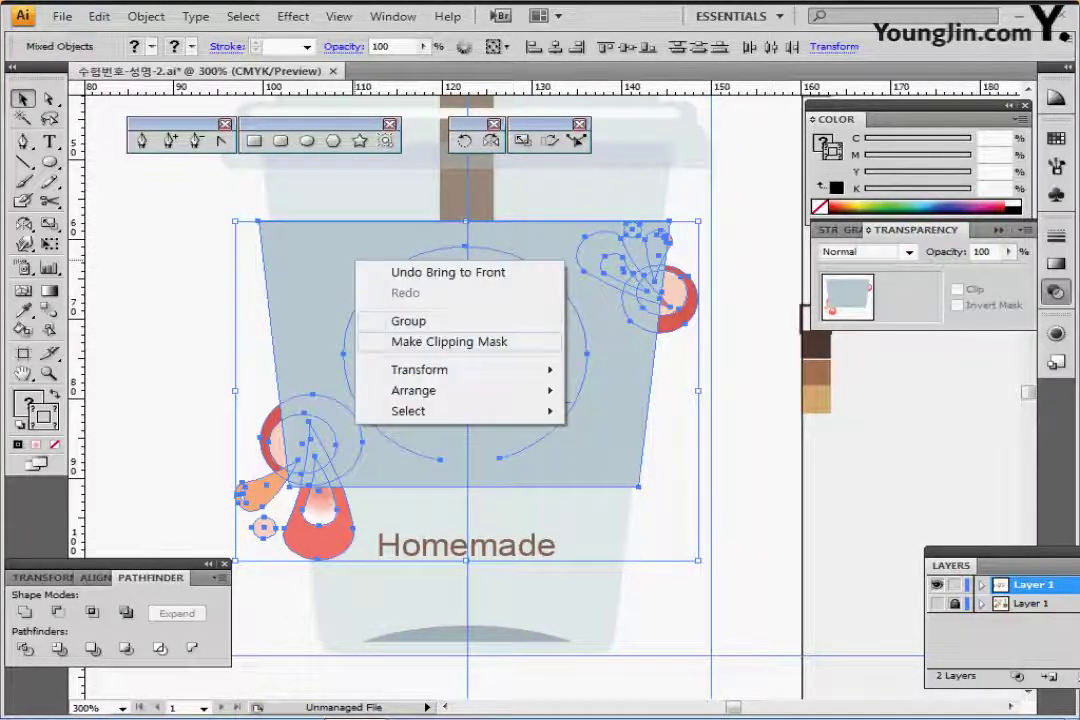
left_click(420, 342)
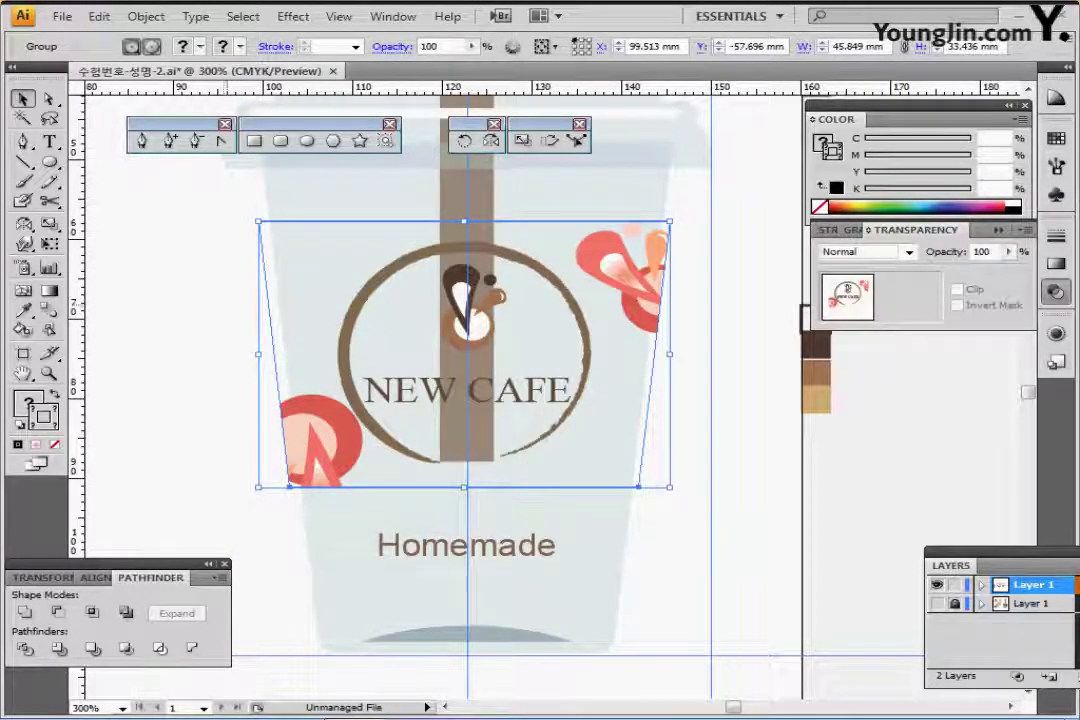
left_click(230, 297)
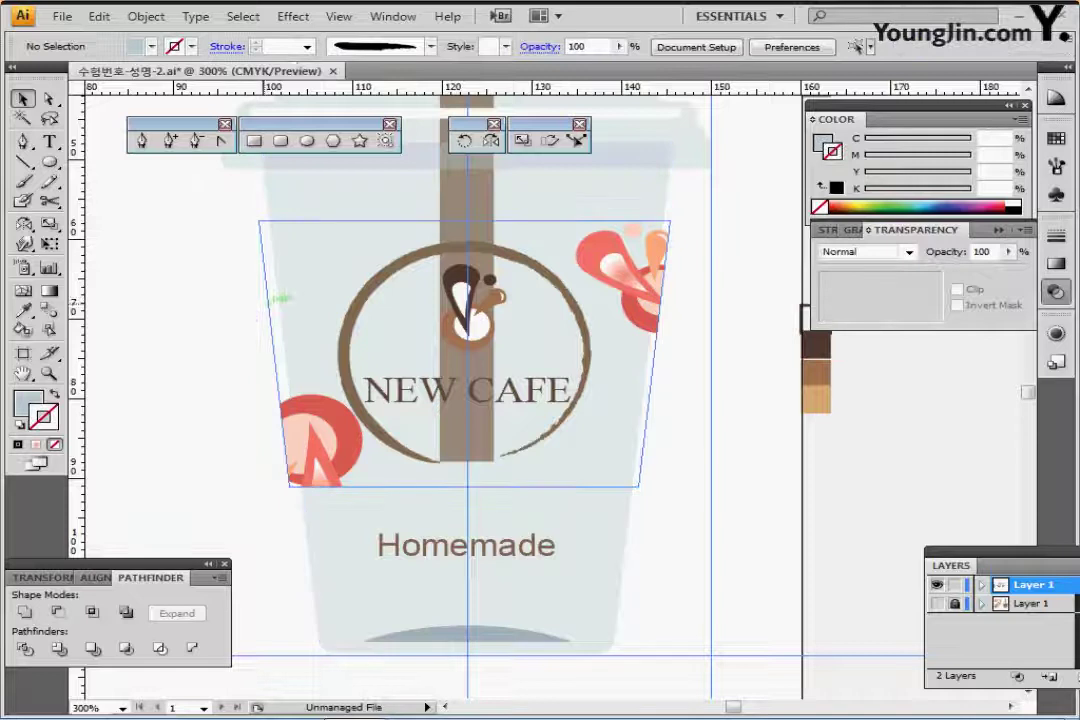
Step: Isolate the clipping group, select its sleeve-shaped mask path and nudge it right to centre it on the cup's vertical guide
left_click(272, 297)
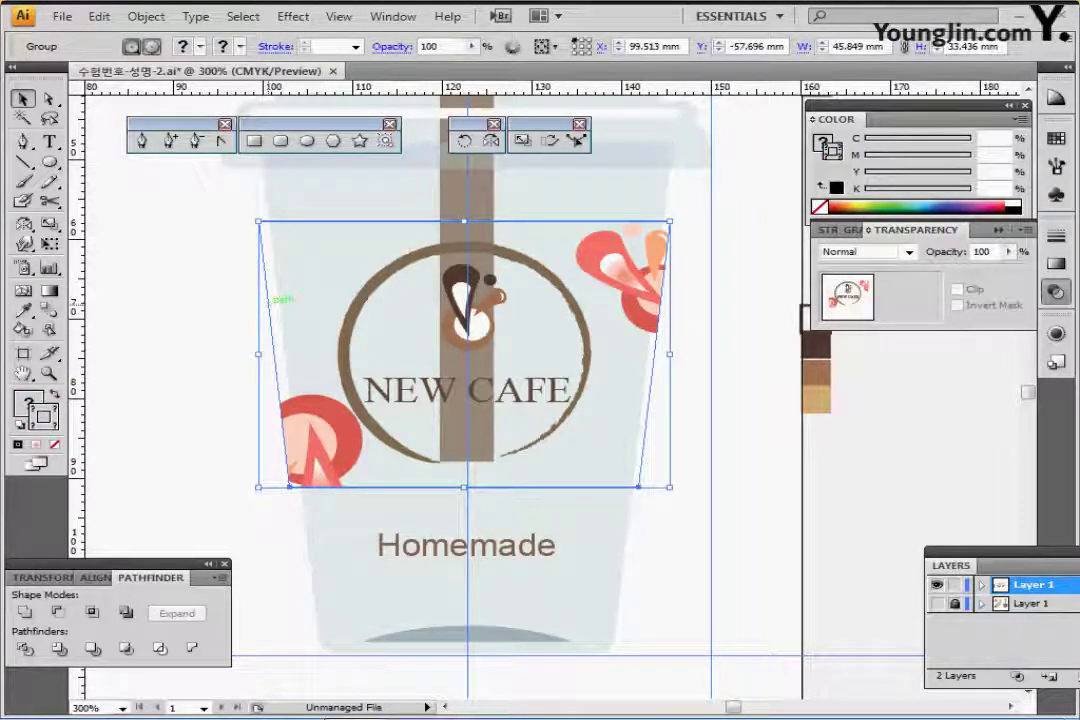
double_click(272, 297)
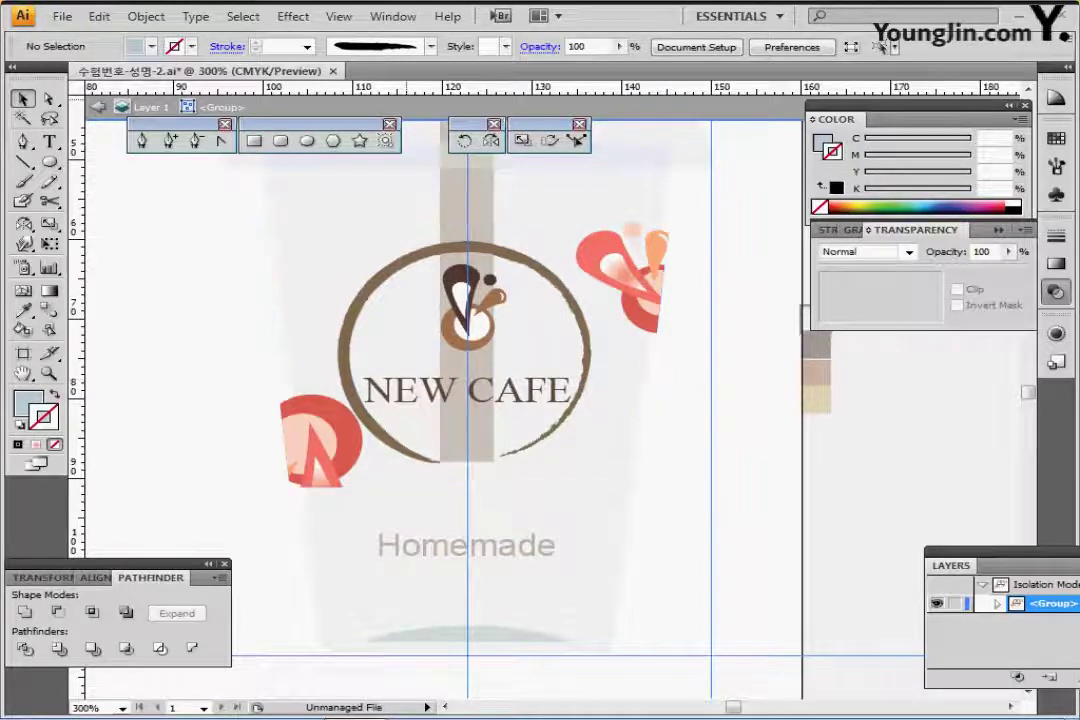
left_click(338, 16)
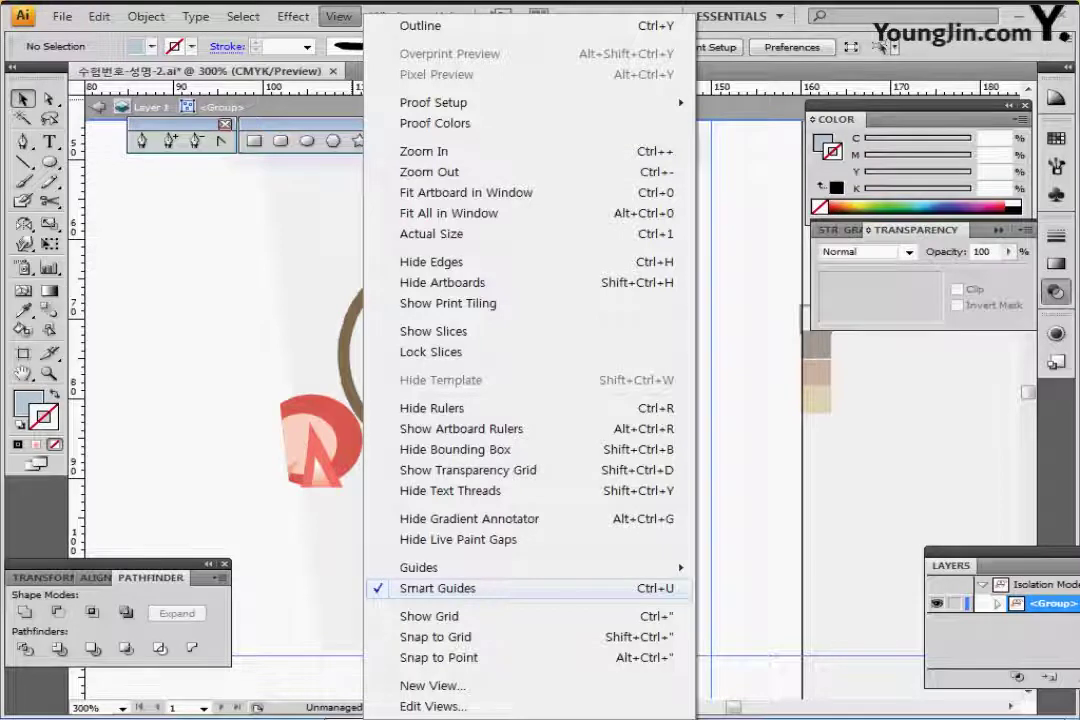
left_click(437, 588)
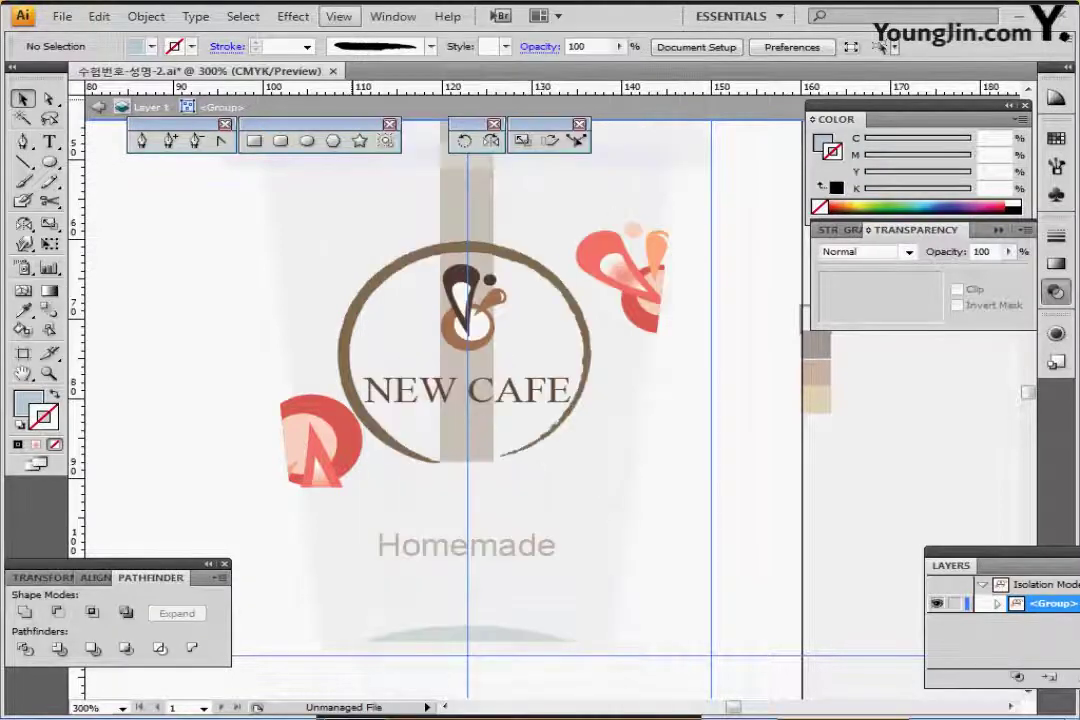
key("ctrl+y")
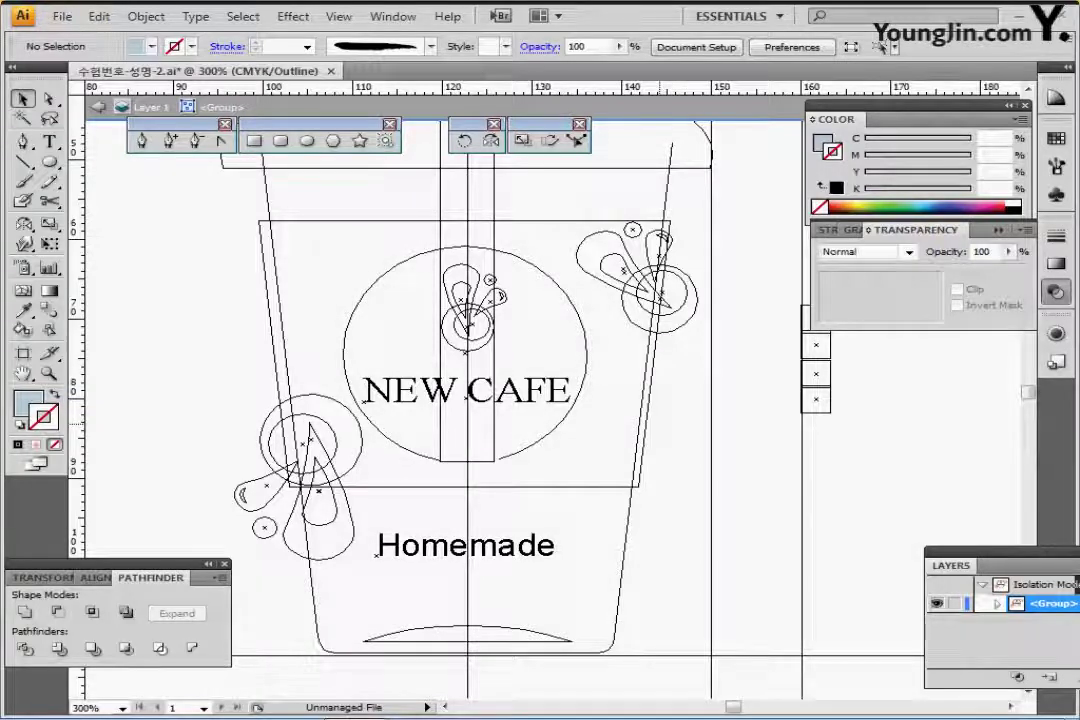
key("ctrl+y")
left_click(648, 412)
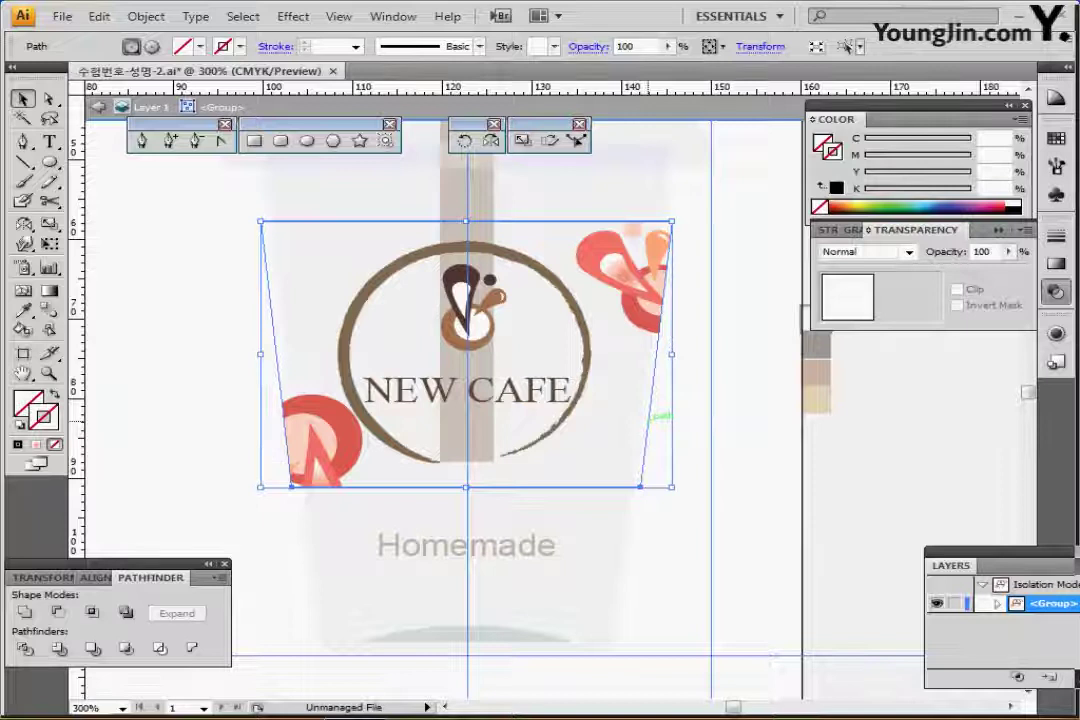
key("Right")
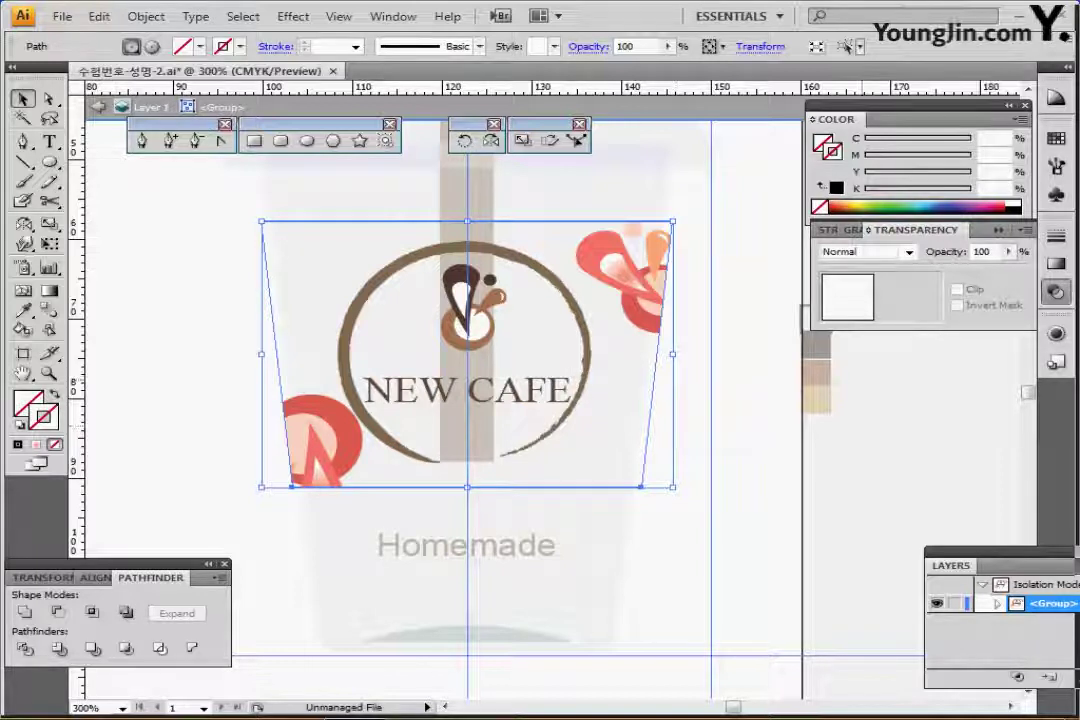
Step: Fill the sleeve's mask path with the tan colour sampled from the lowest swatch beside the cup, and exit isolation mode
key("i")
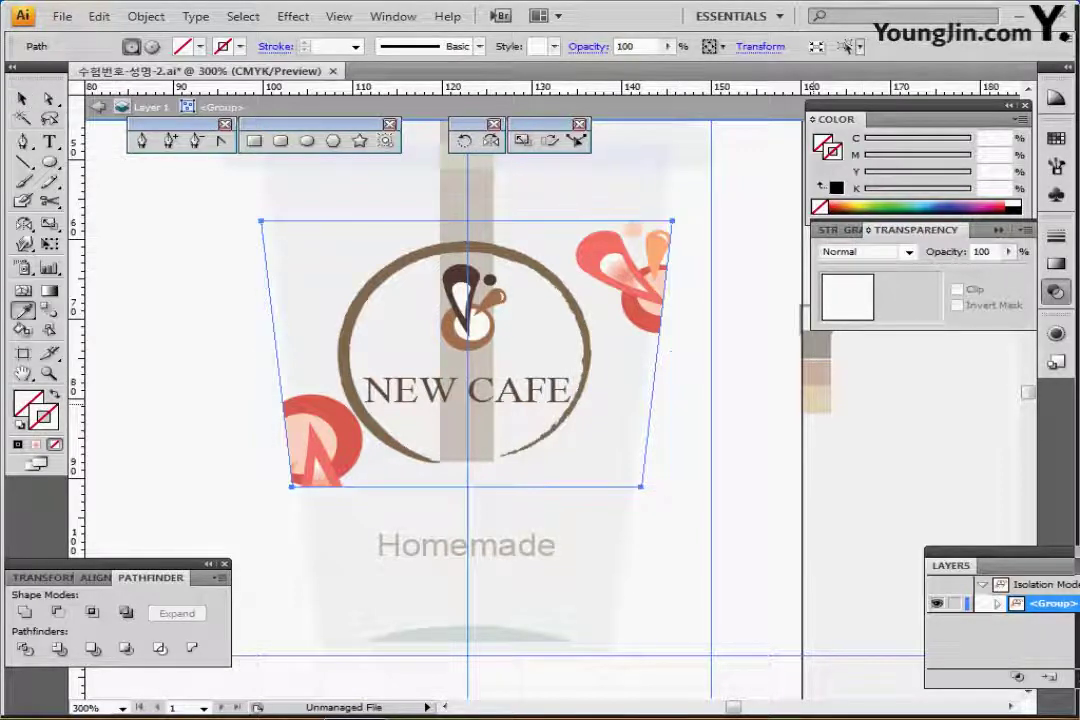
left_click(815, 403)
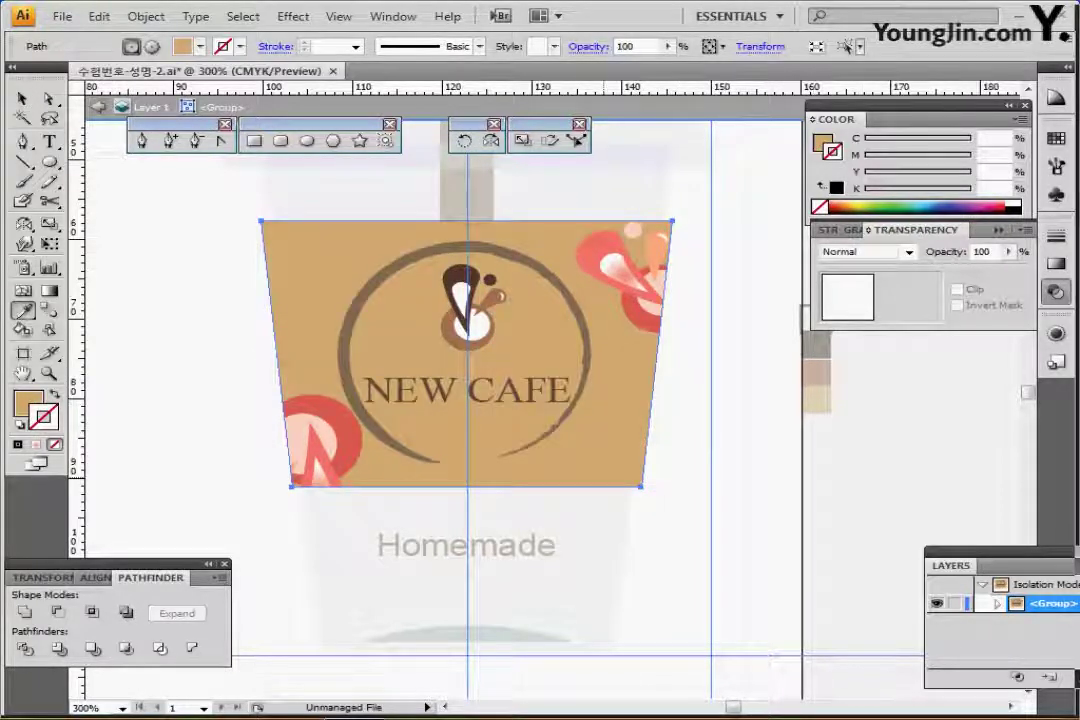
key("Escape")
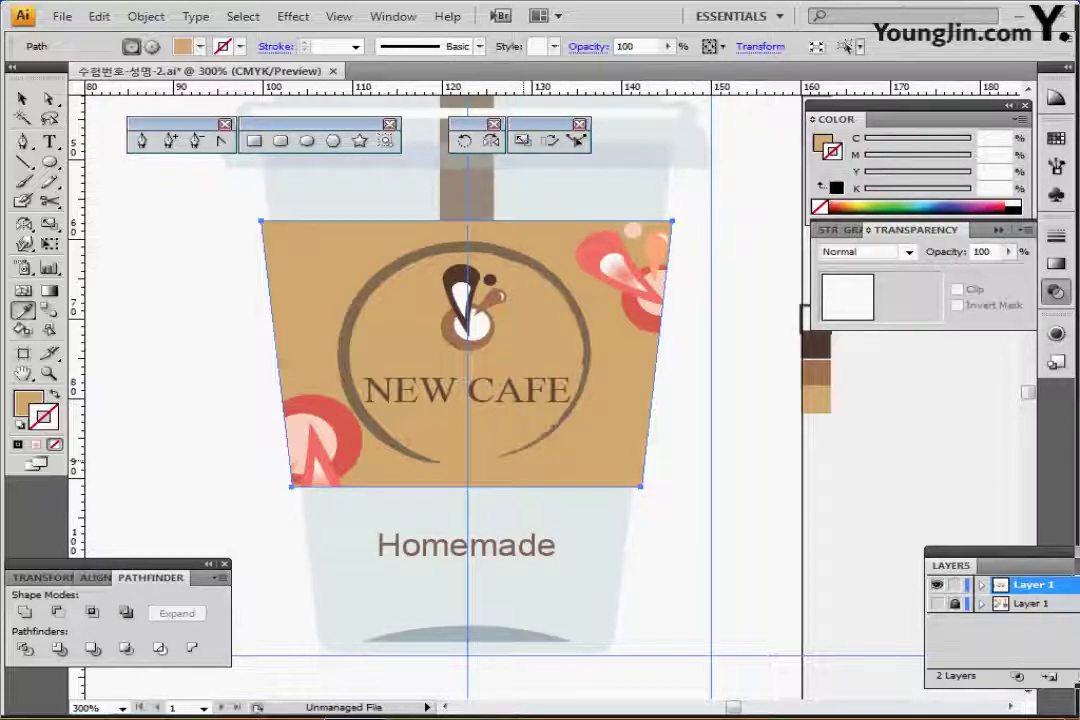
Step: Fit the artboard in the window and hide the guides
key("ctrl+0")
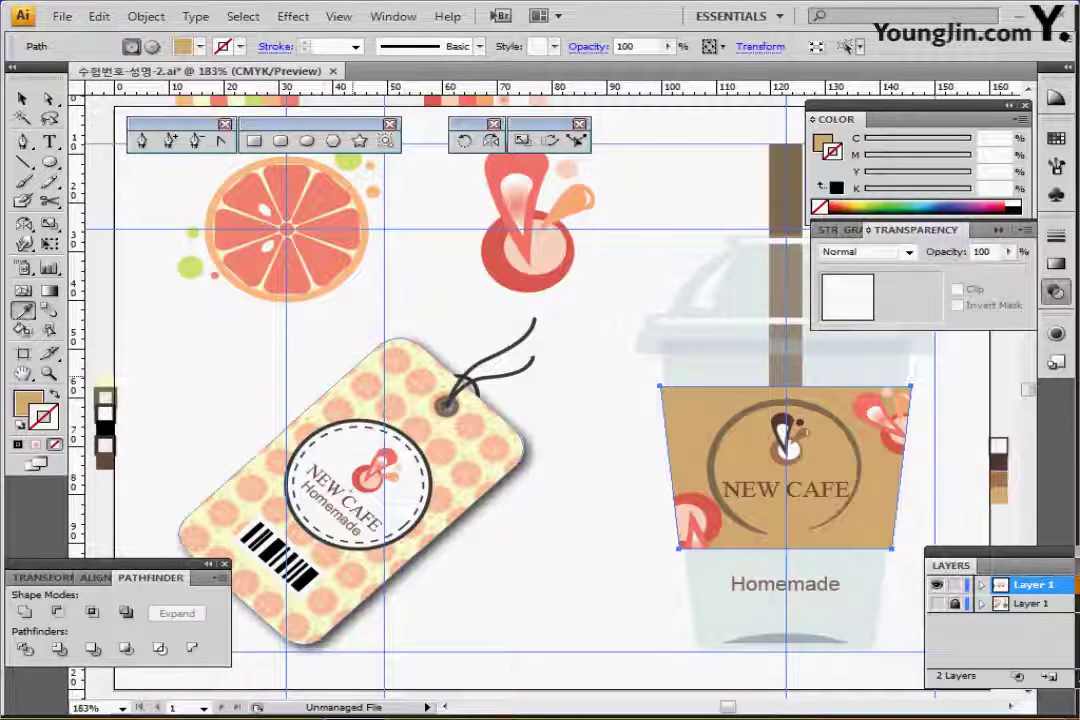
key("ctrl")
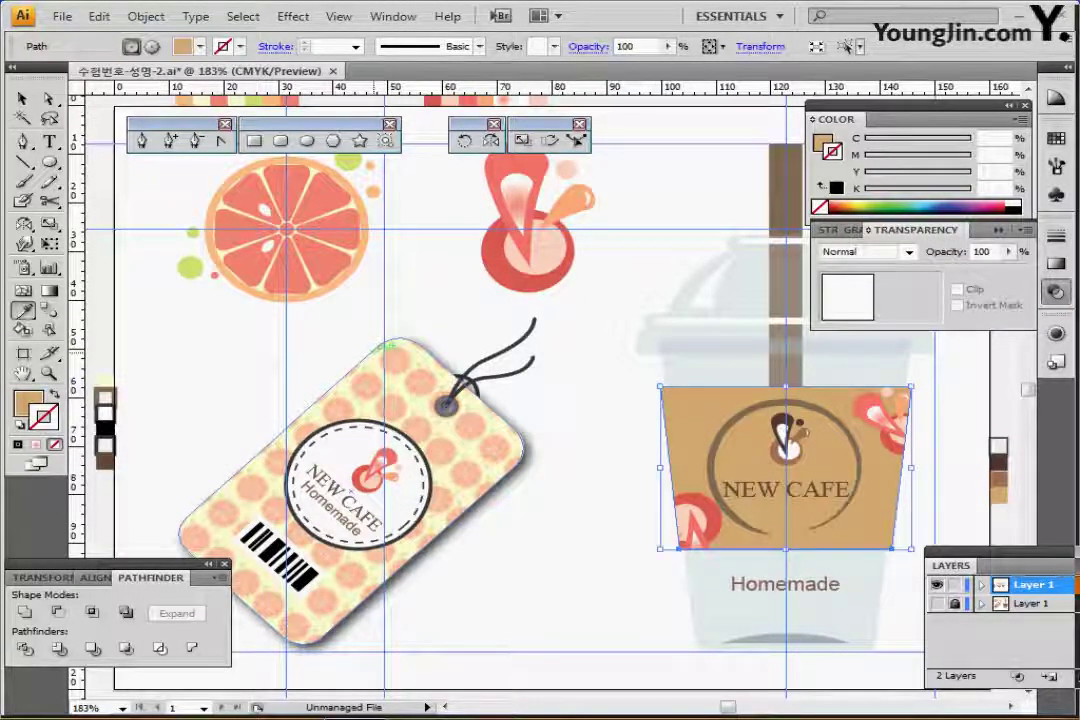
key("ctrl+;")
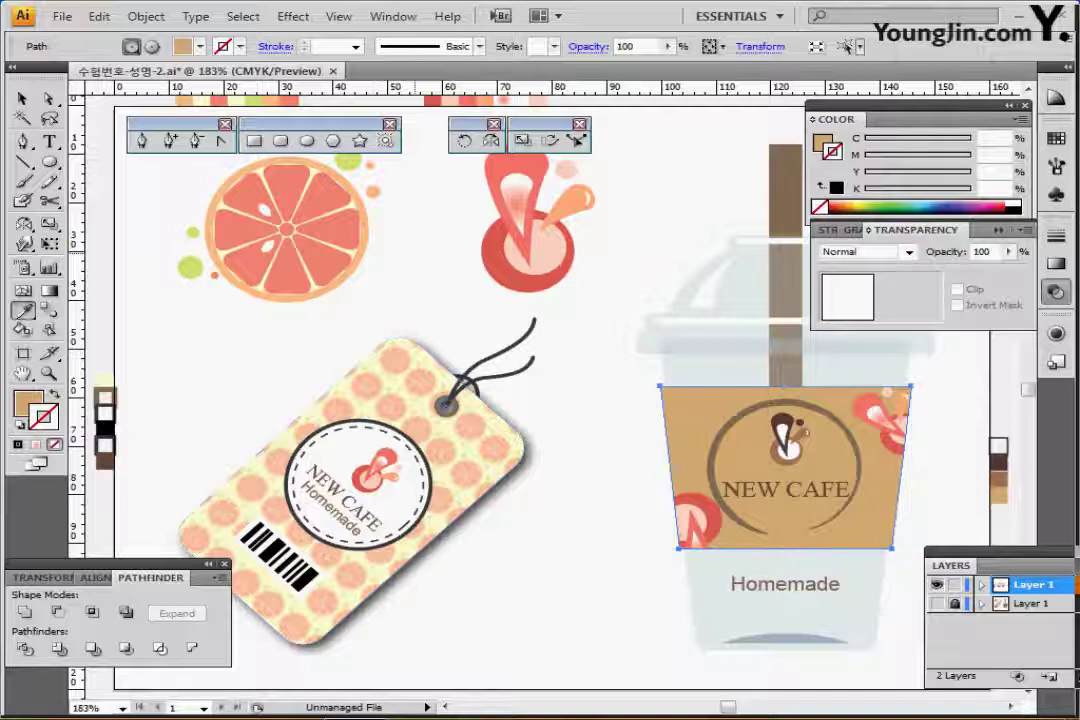